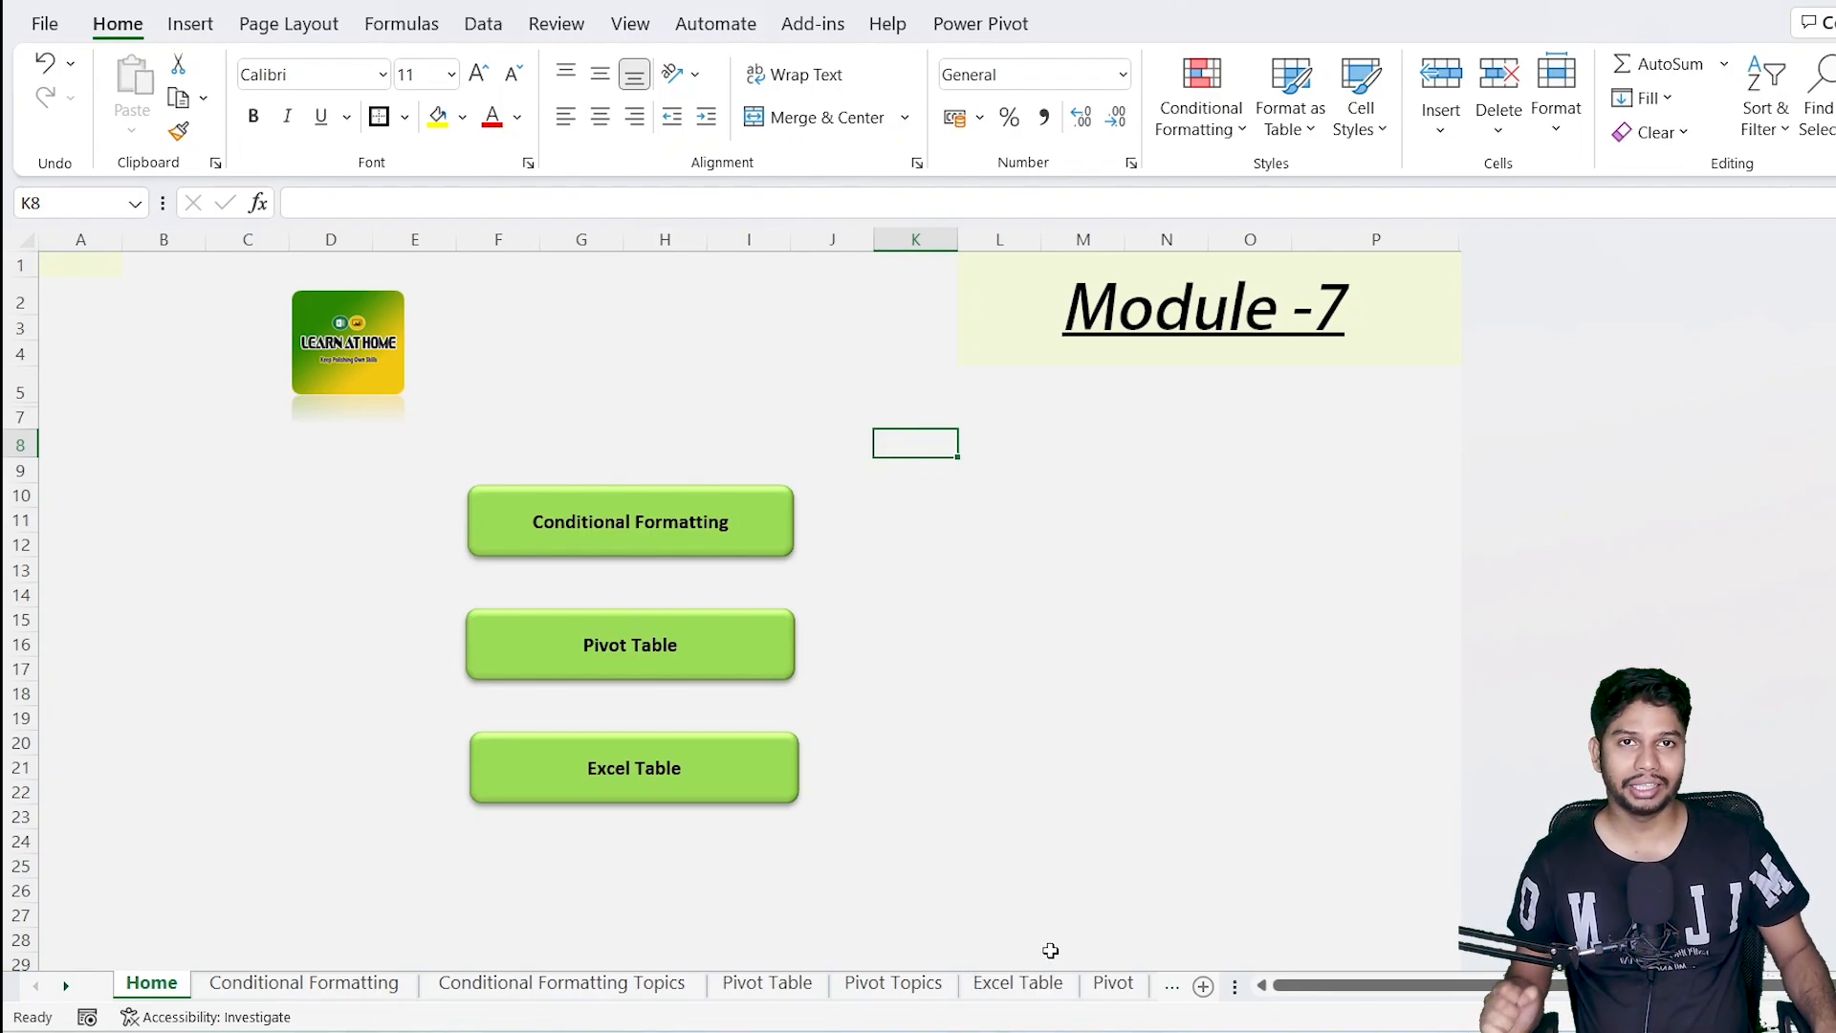
Switch to the Data worksheet and return to its first cell, A1.
{"action": "left_click", "coordinate": [1113, 985]}
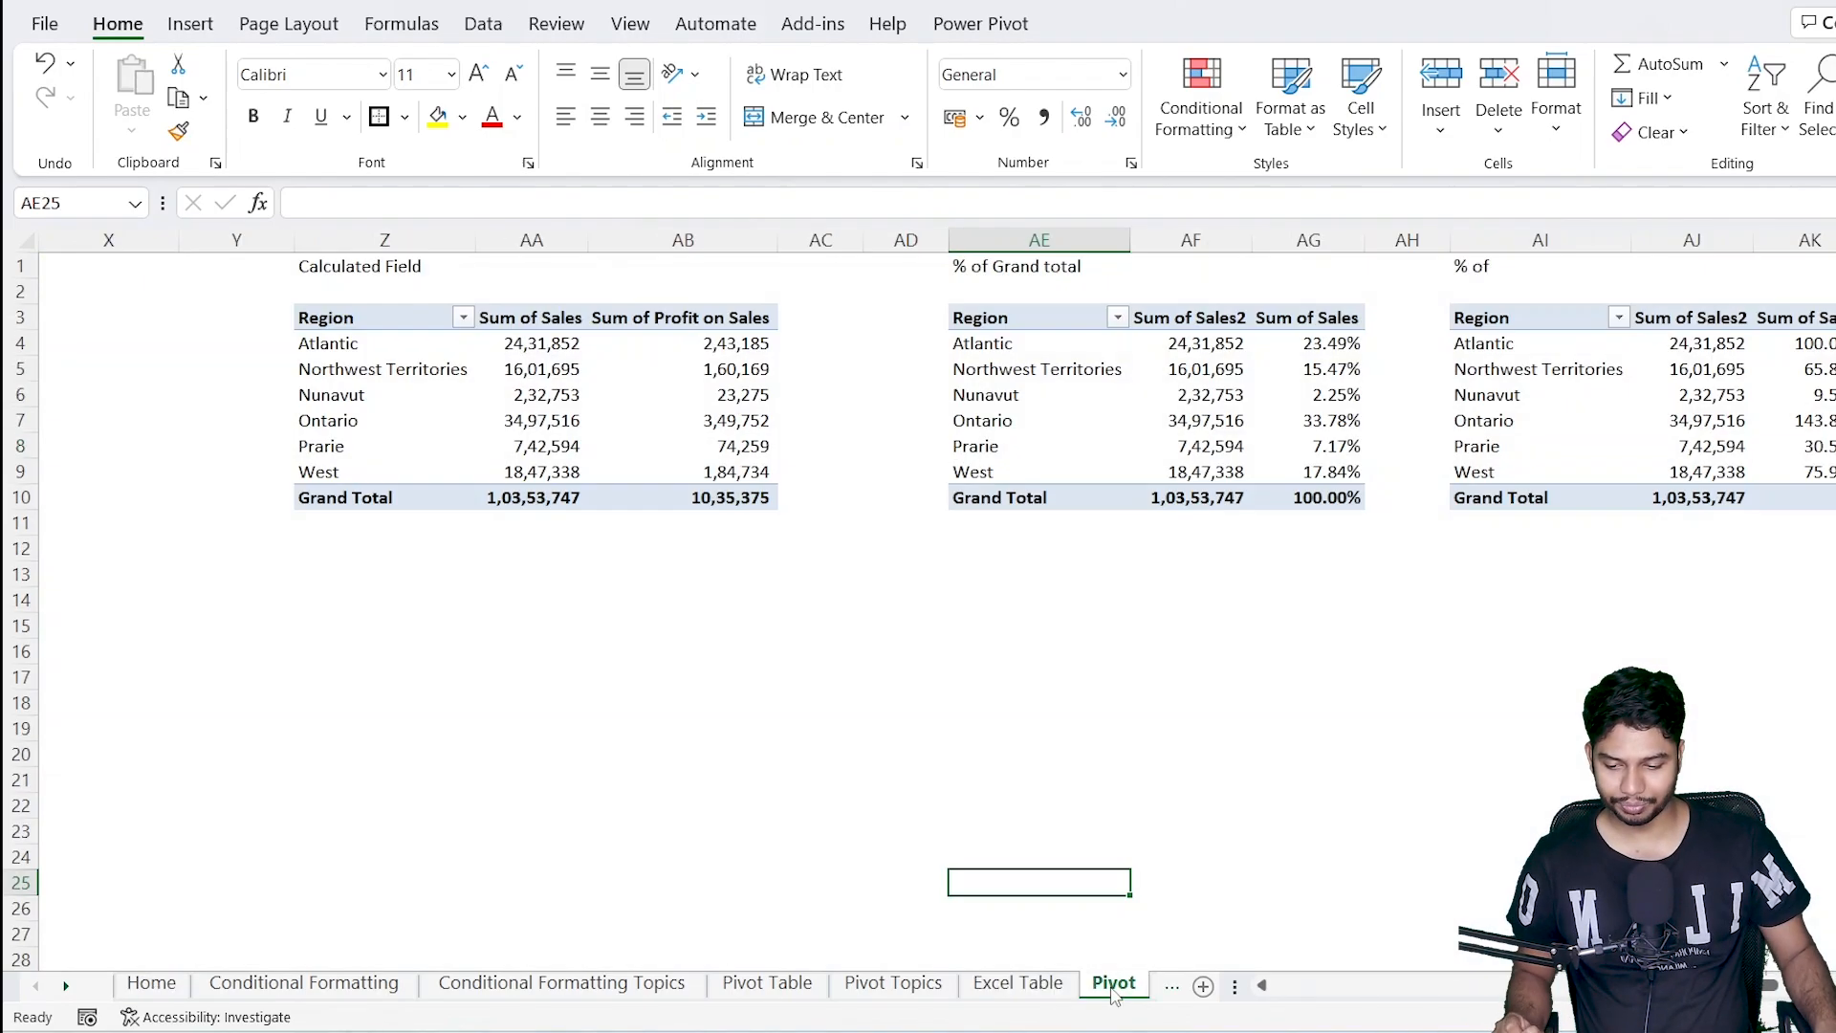
{"action": "left_click", "coordinate": [1170, 987]}
{"action": "left_click", "coordinate": [1171, 989]}
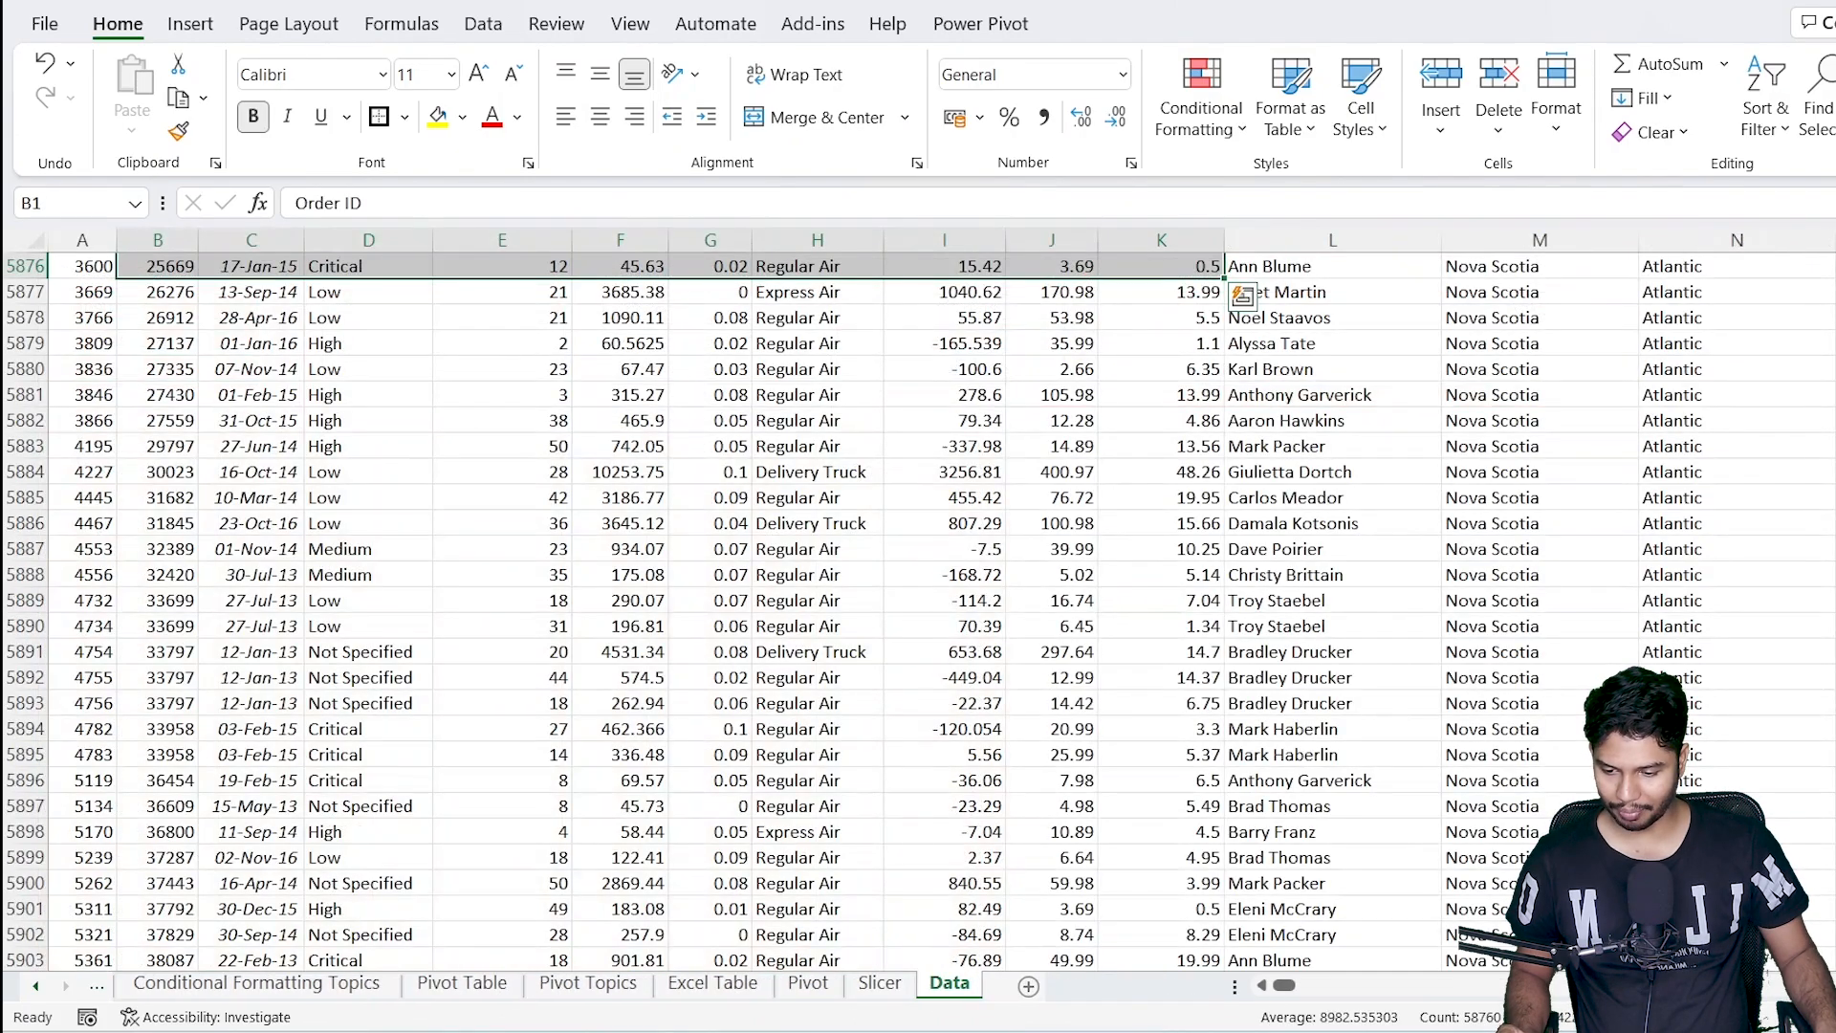
{"action": "left_click", "coordinate": [889, 672]}
{"action": "key", "text": "ctrl+Up"}
{"action": "key", "text": "ctrl+Left"}
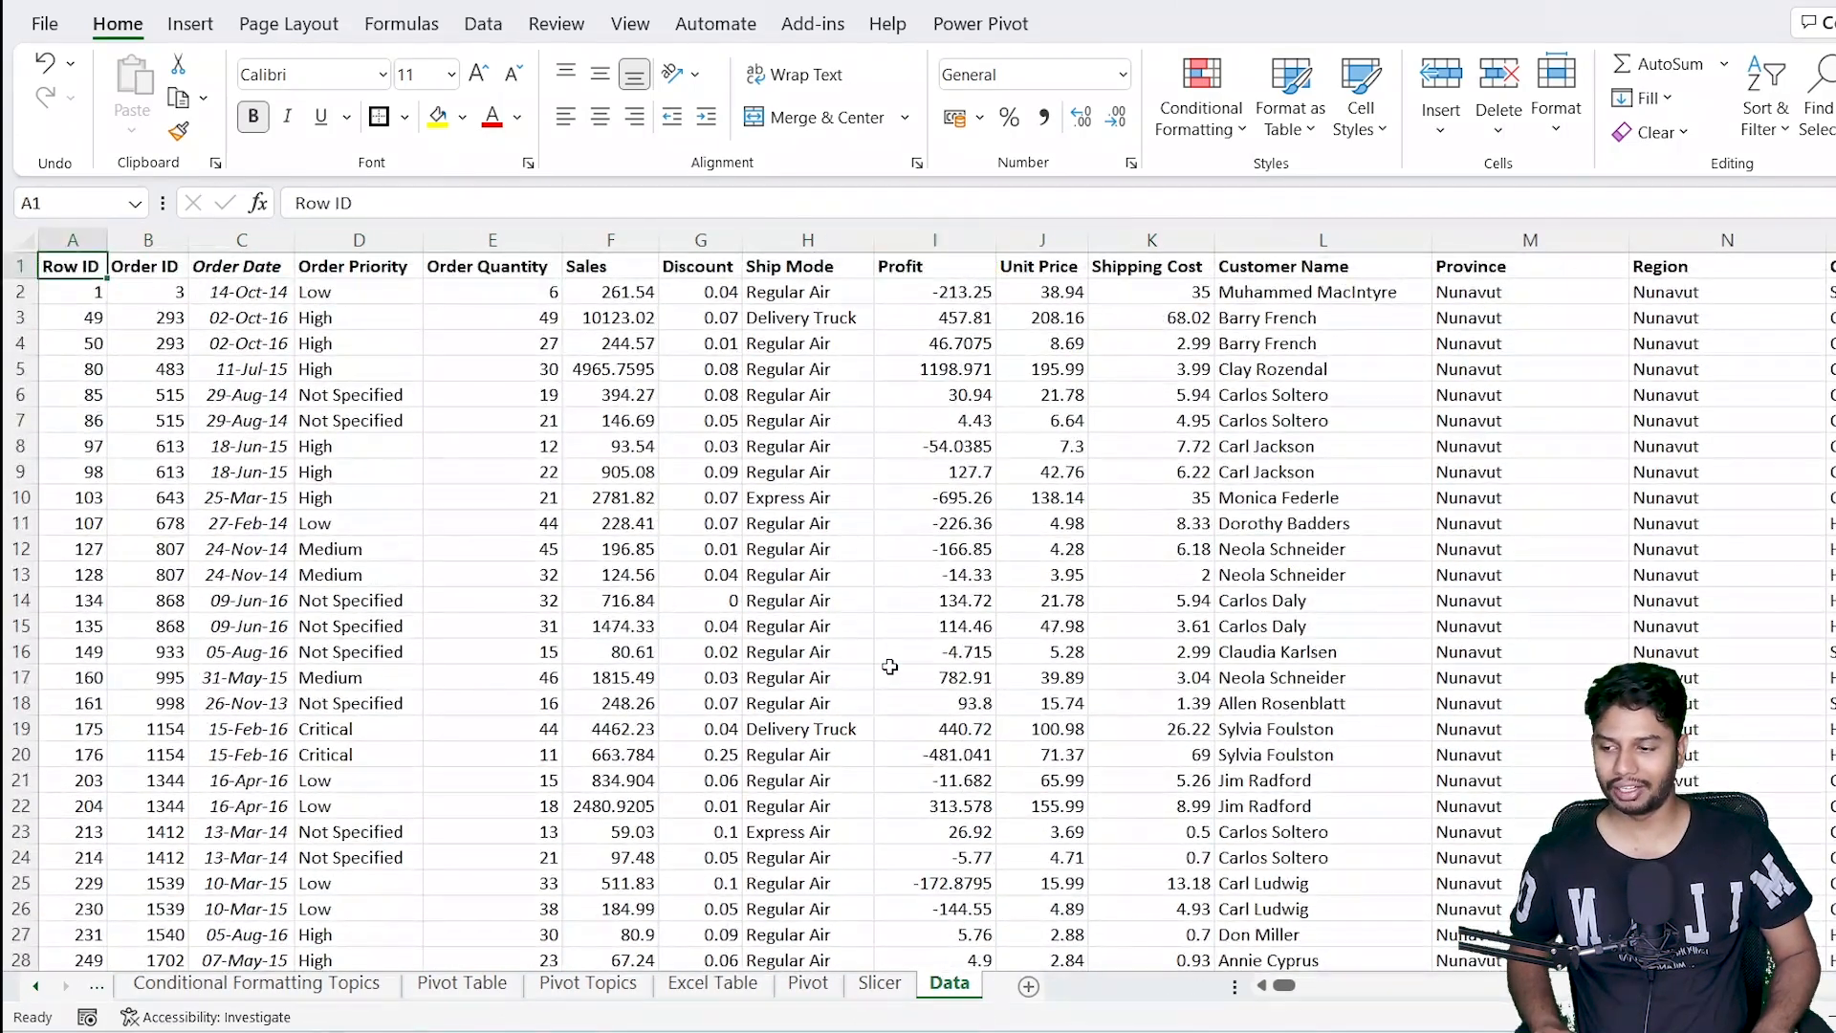
Examine the dataset's column headers and its Ship Mode, Profit, Order Priority and Order Quantity values.
{"action": "key", "text": "ctrl+Right"}
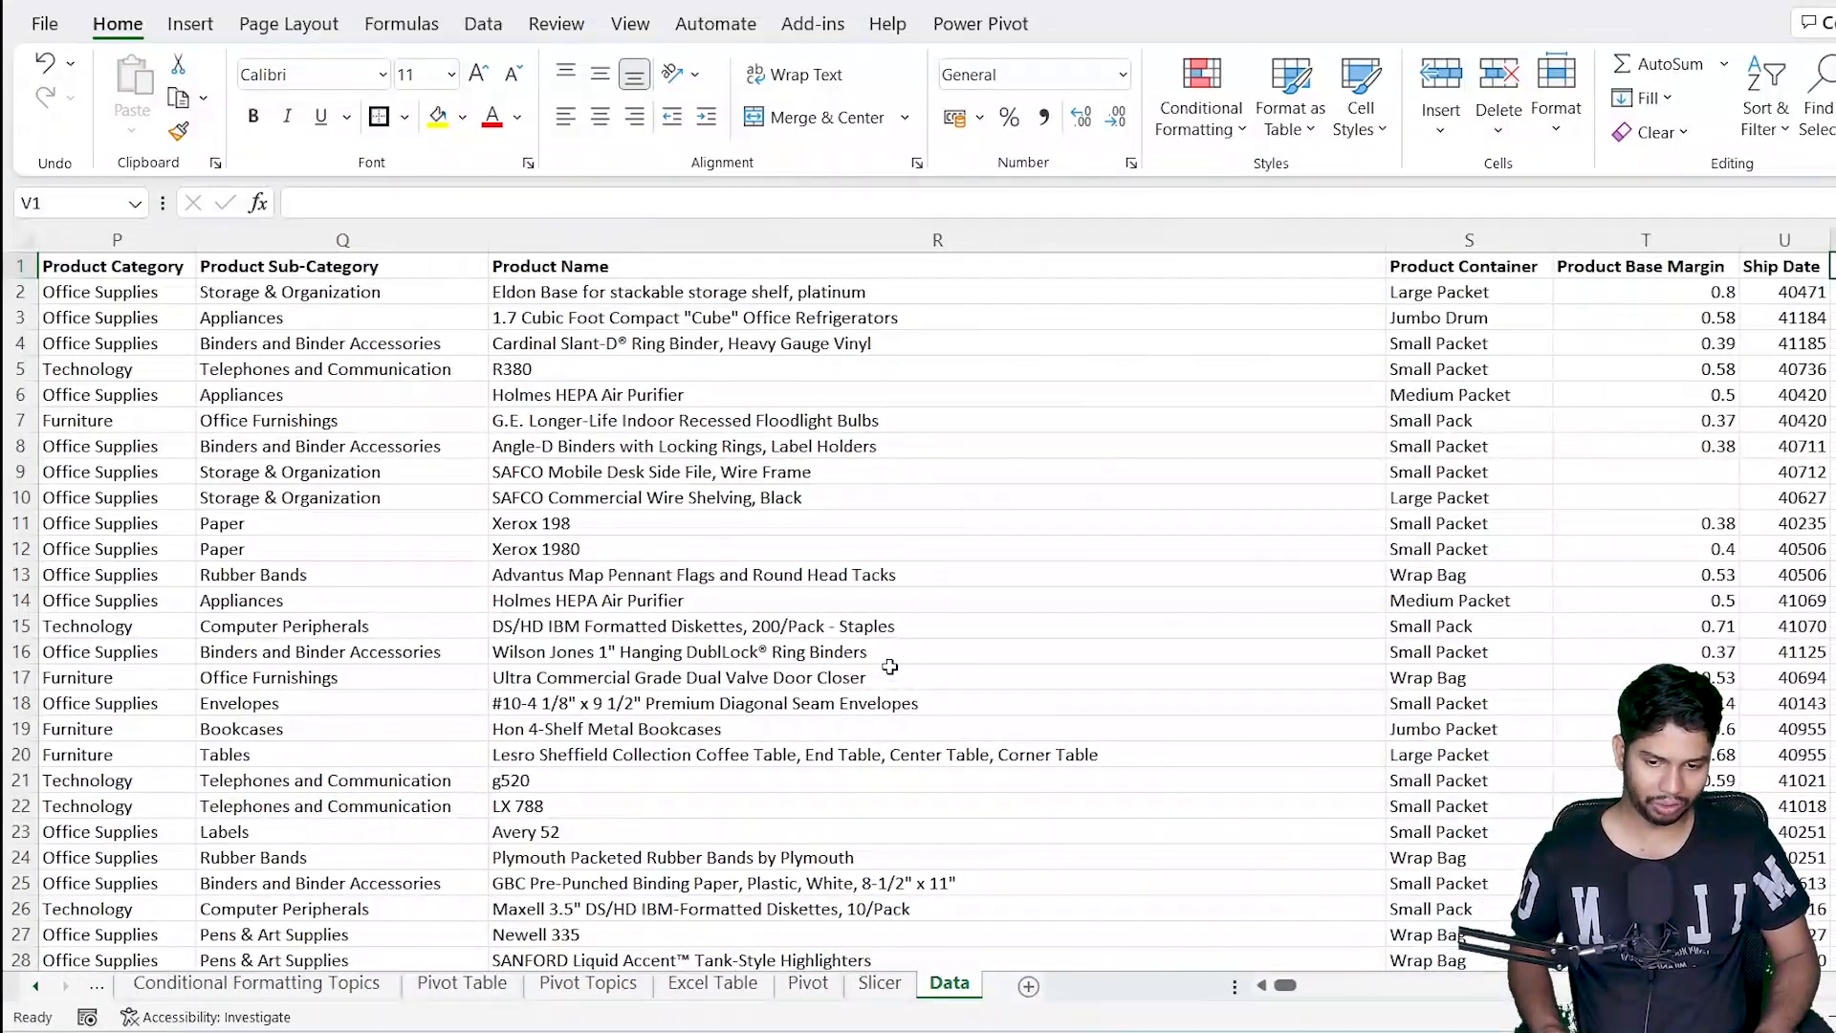
{"action": "key", "text": "ctrl+Left"}
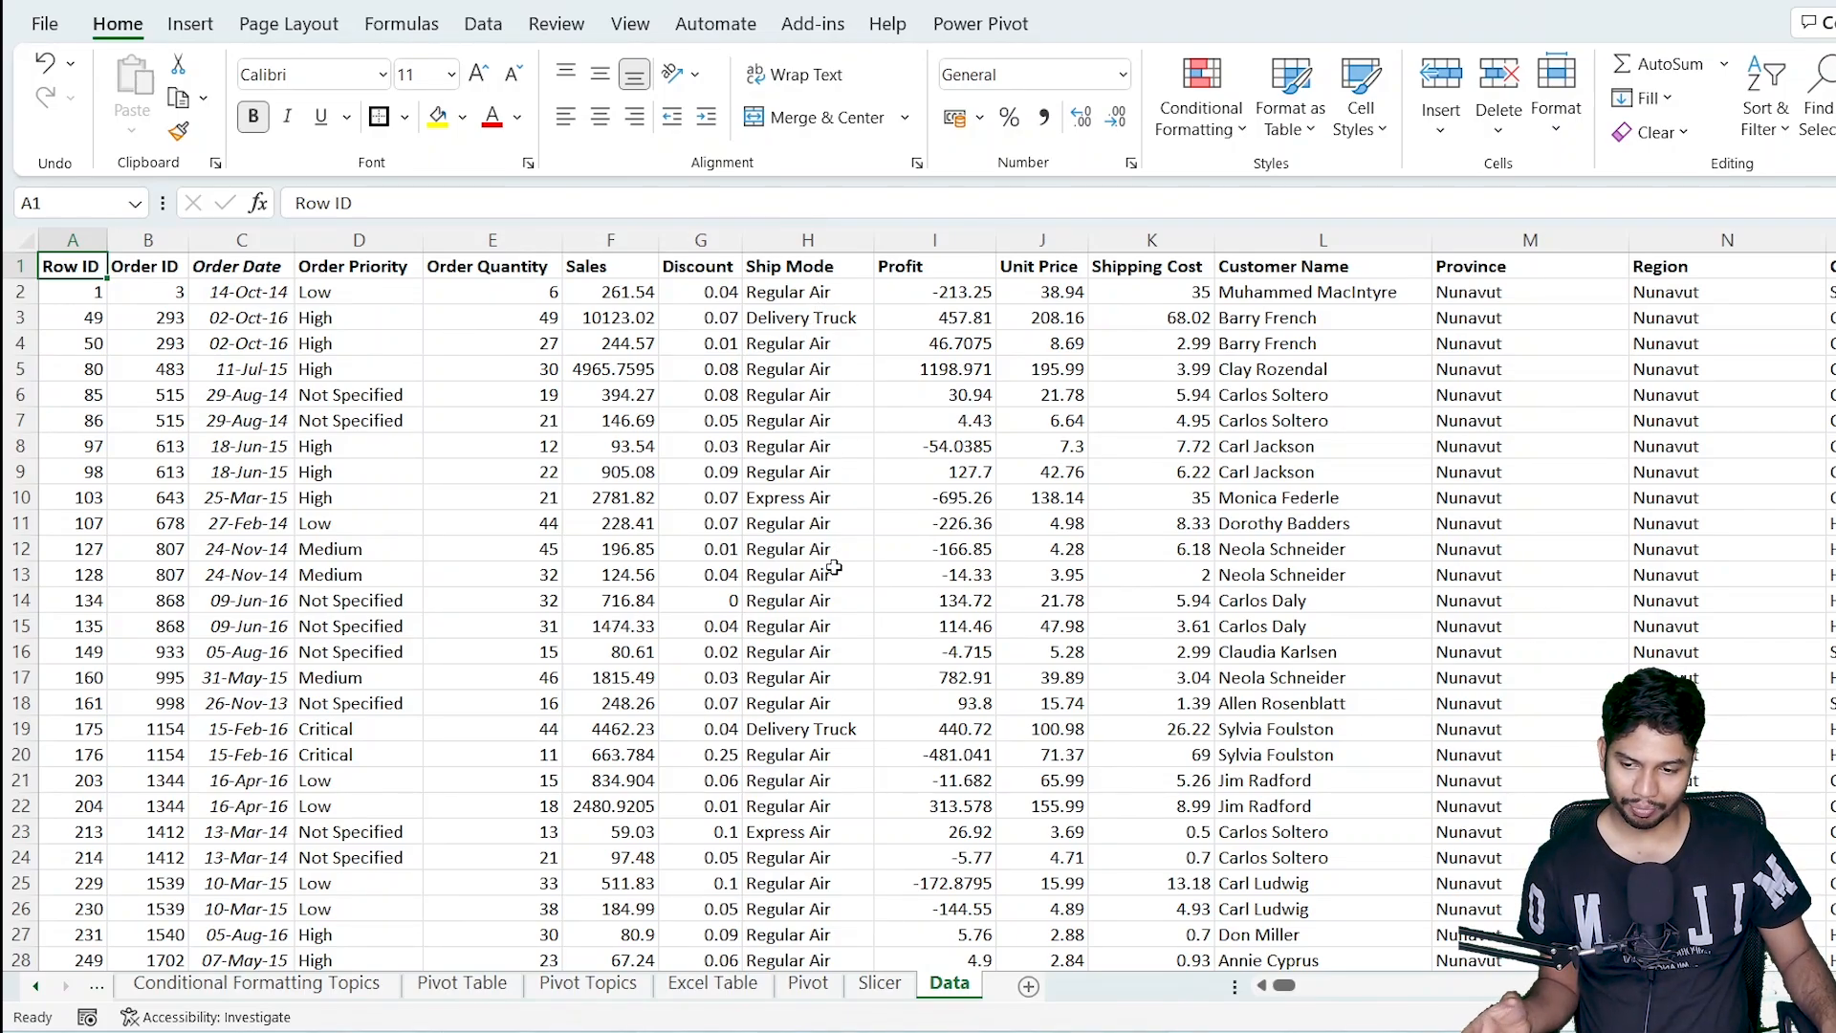
{"action": "left_click_drag", "start_coordinate": [816, 346], "coordinate": [813, 679]}
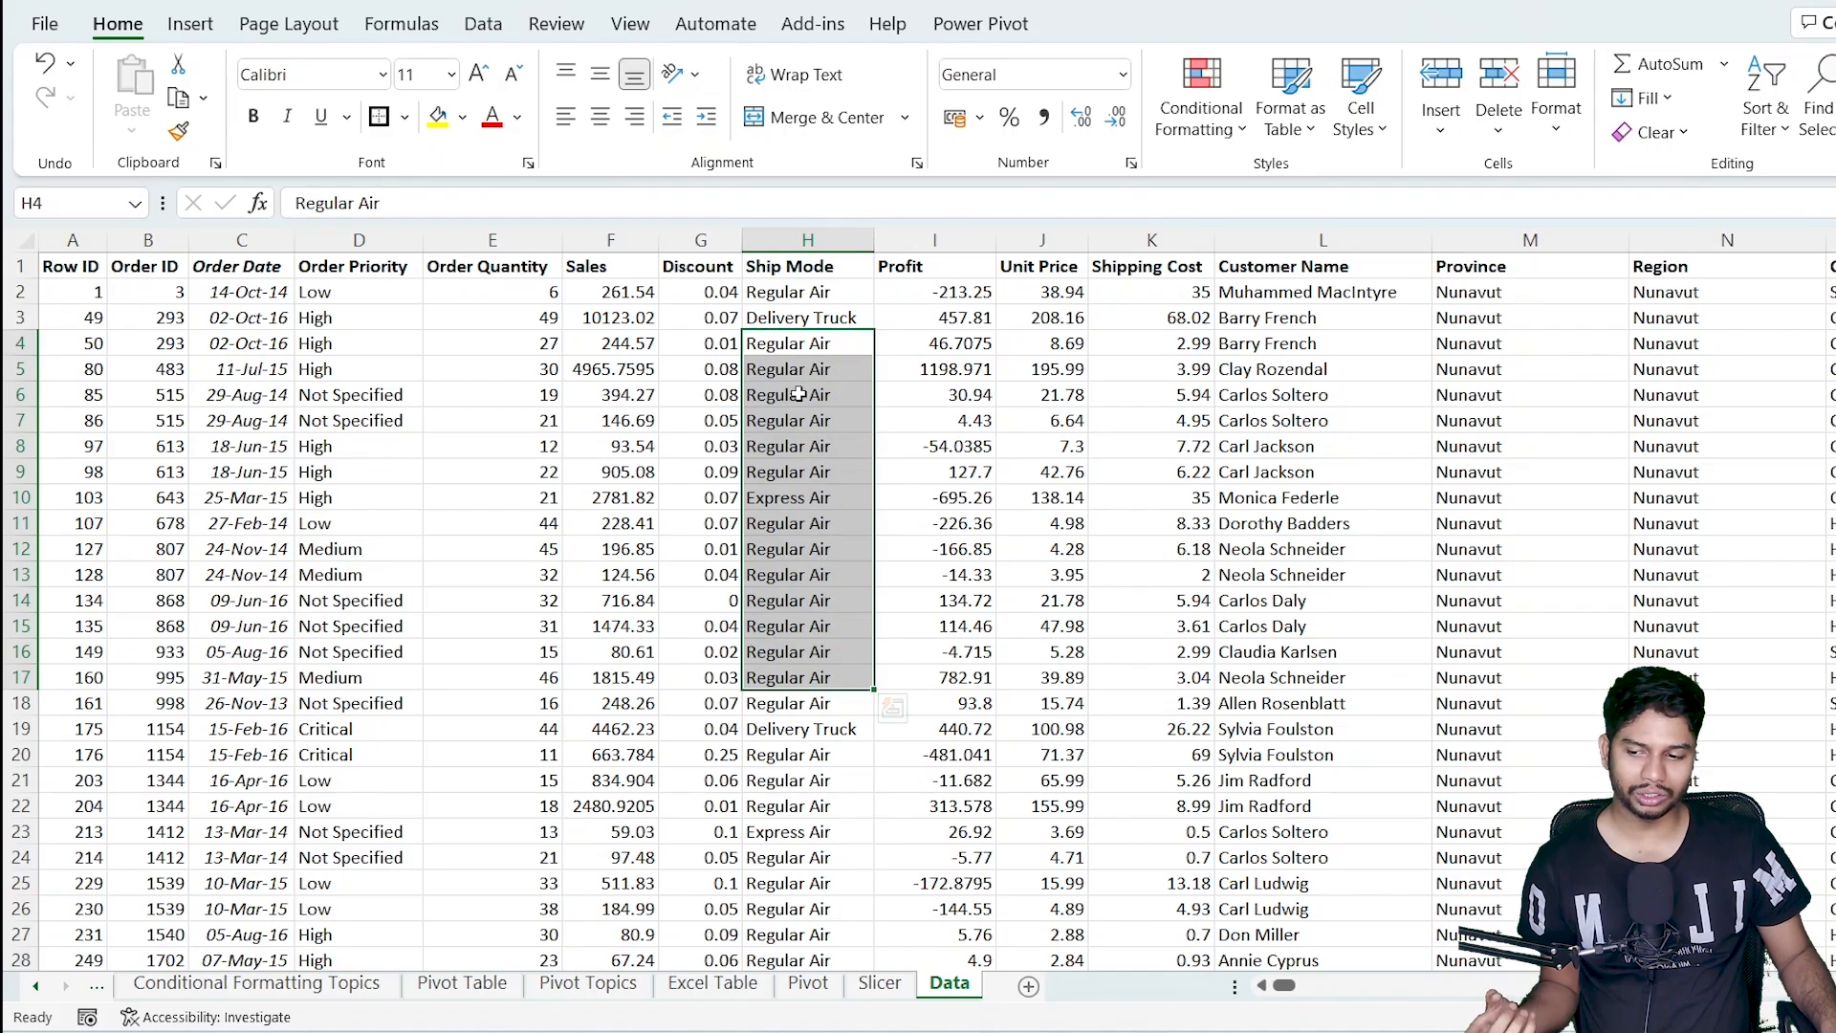
{"action": "left_click_drag", "start_coordinate": [920, 316], "coordinate": [943, 577]}
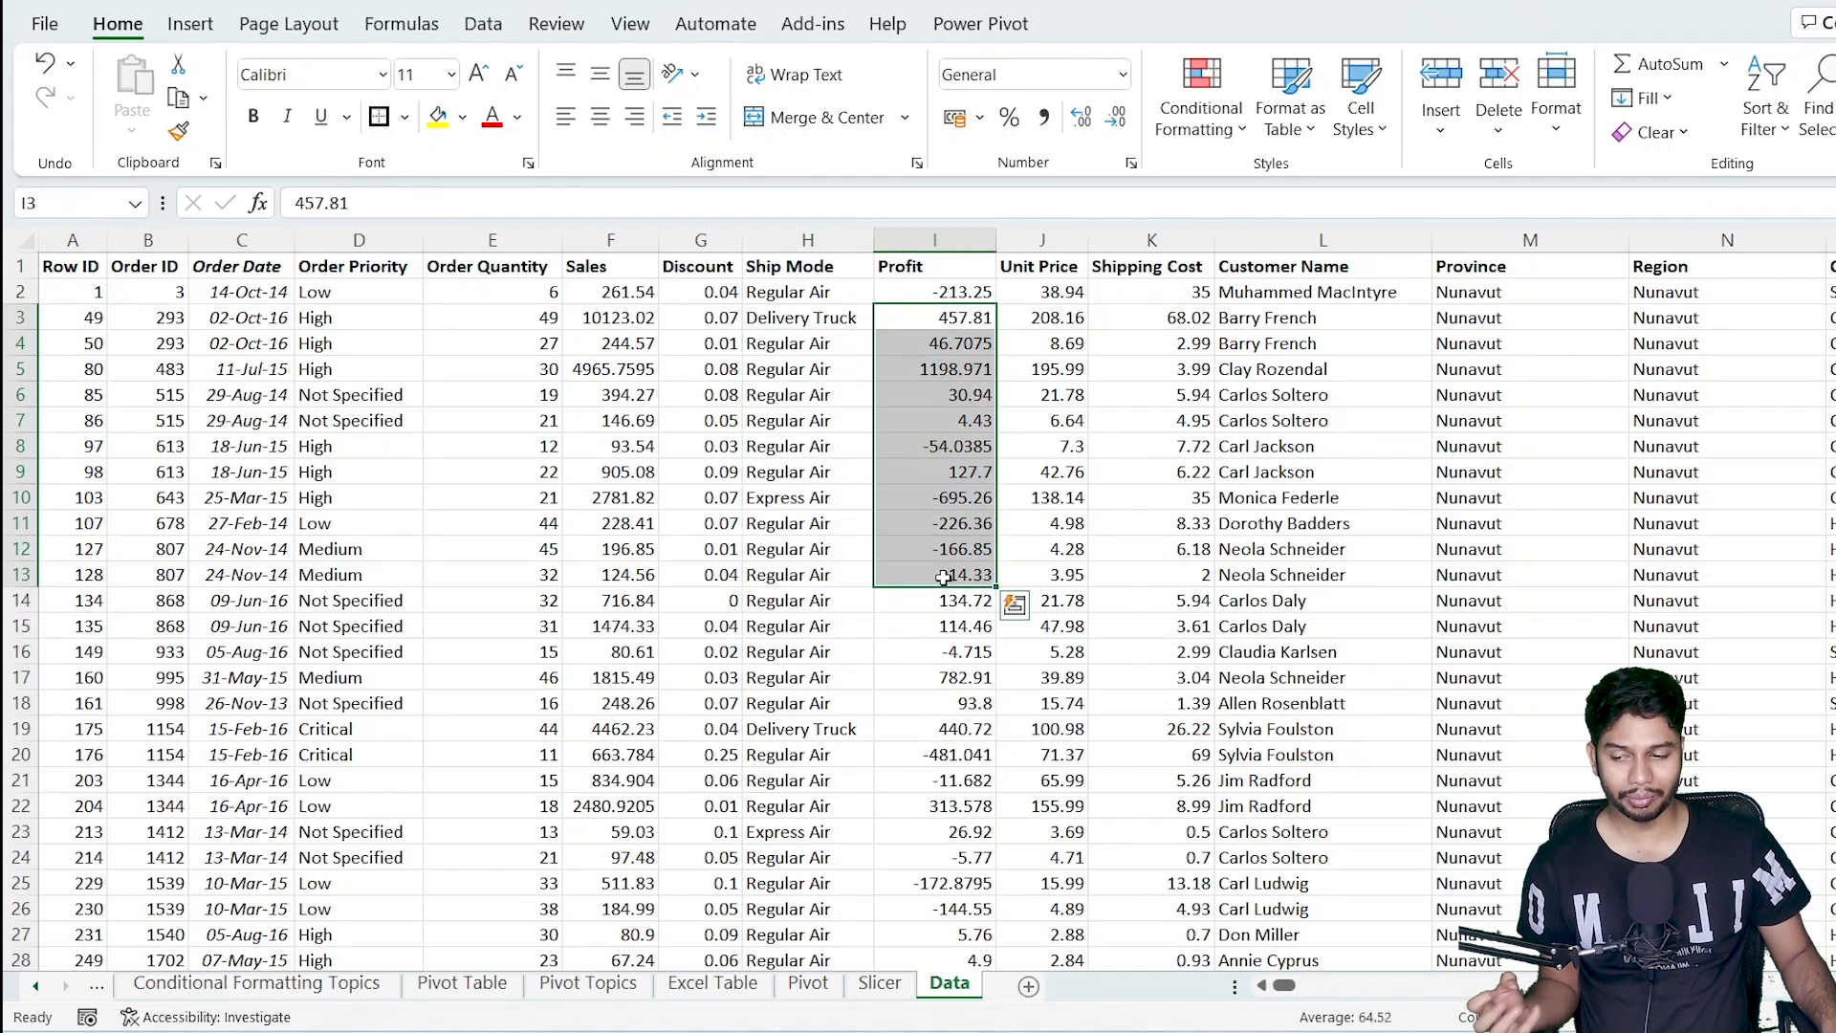
{"action": "left_click", "coordinate": [817, 347]}
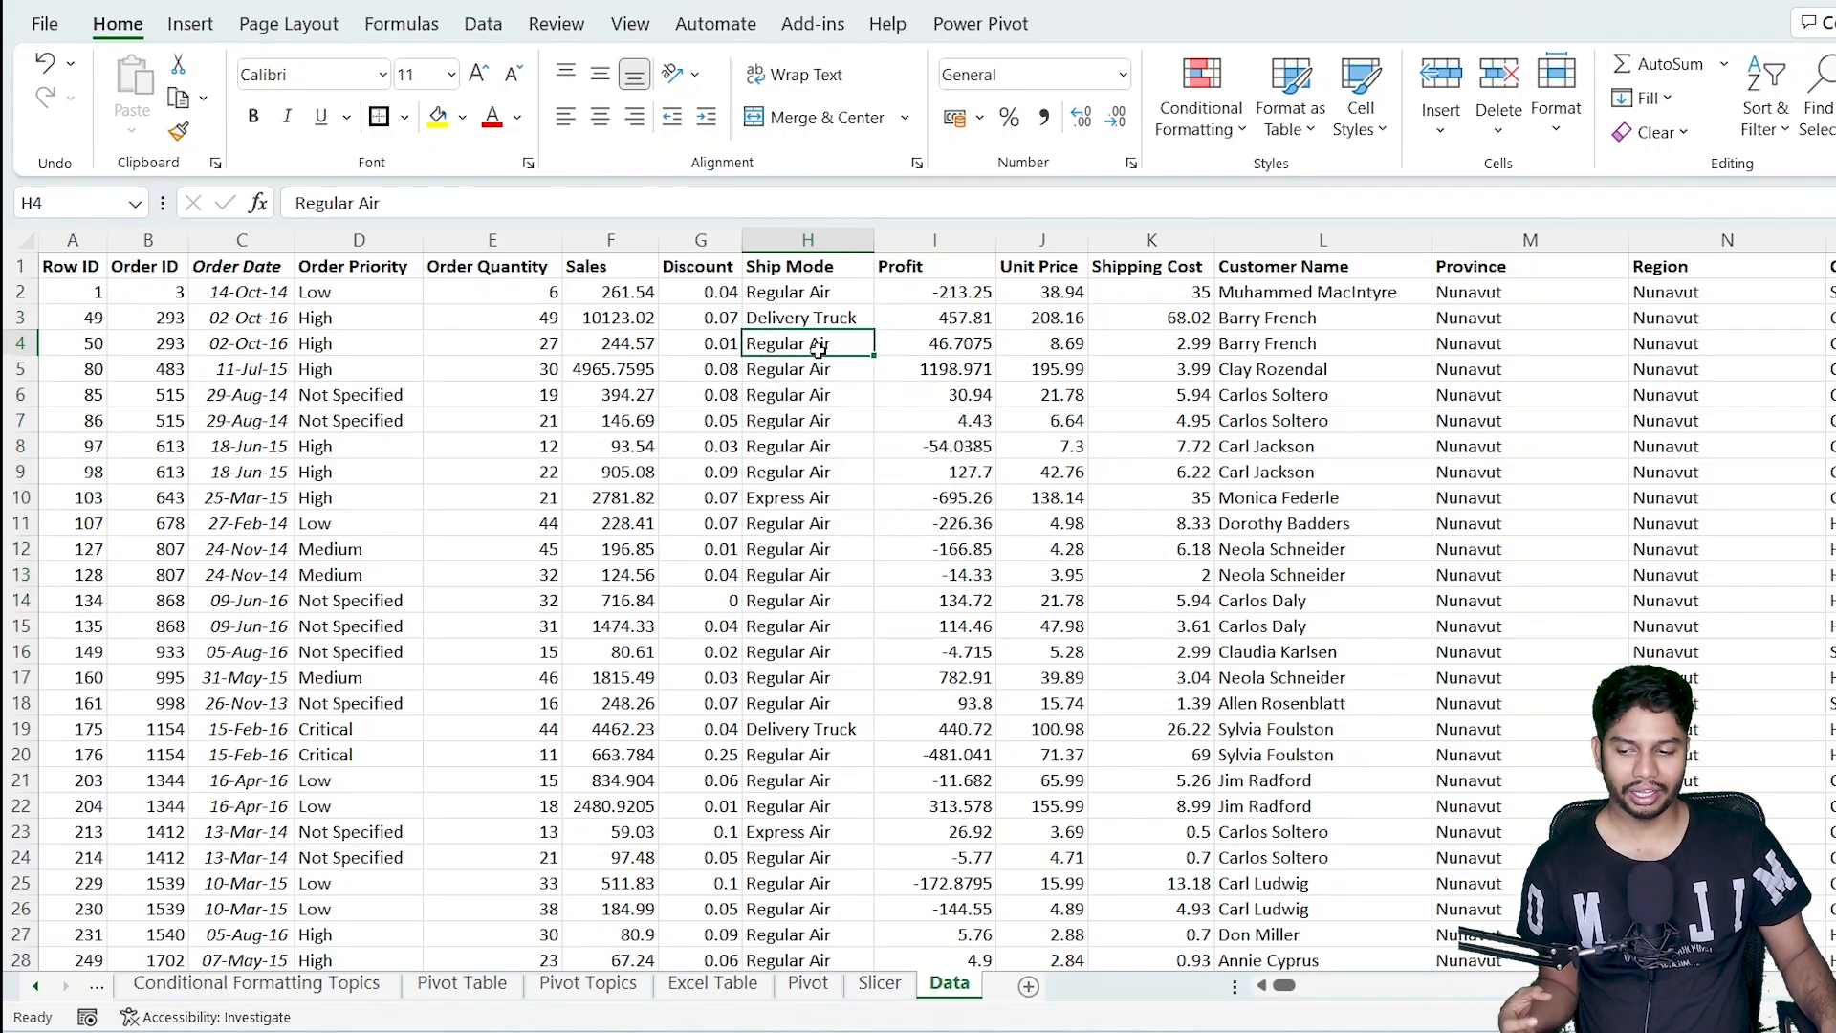
{"action": "left_click", "coordinate": [948, 345]}
{"action": "left_click", "coordinate": [798, 313]}
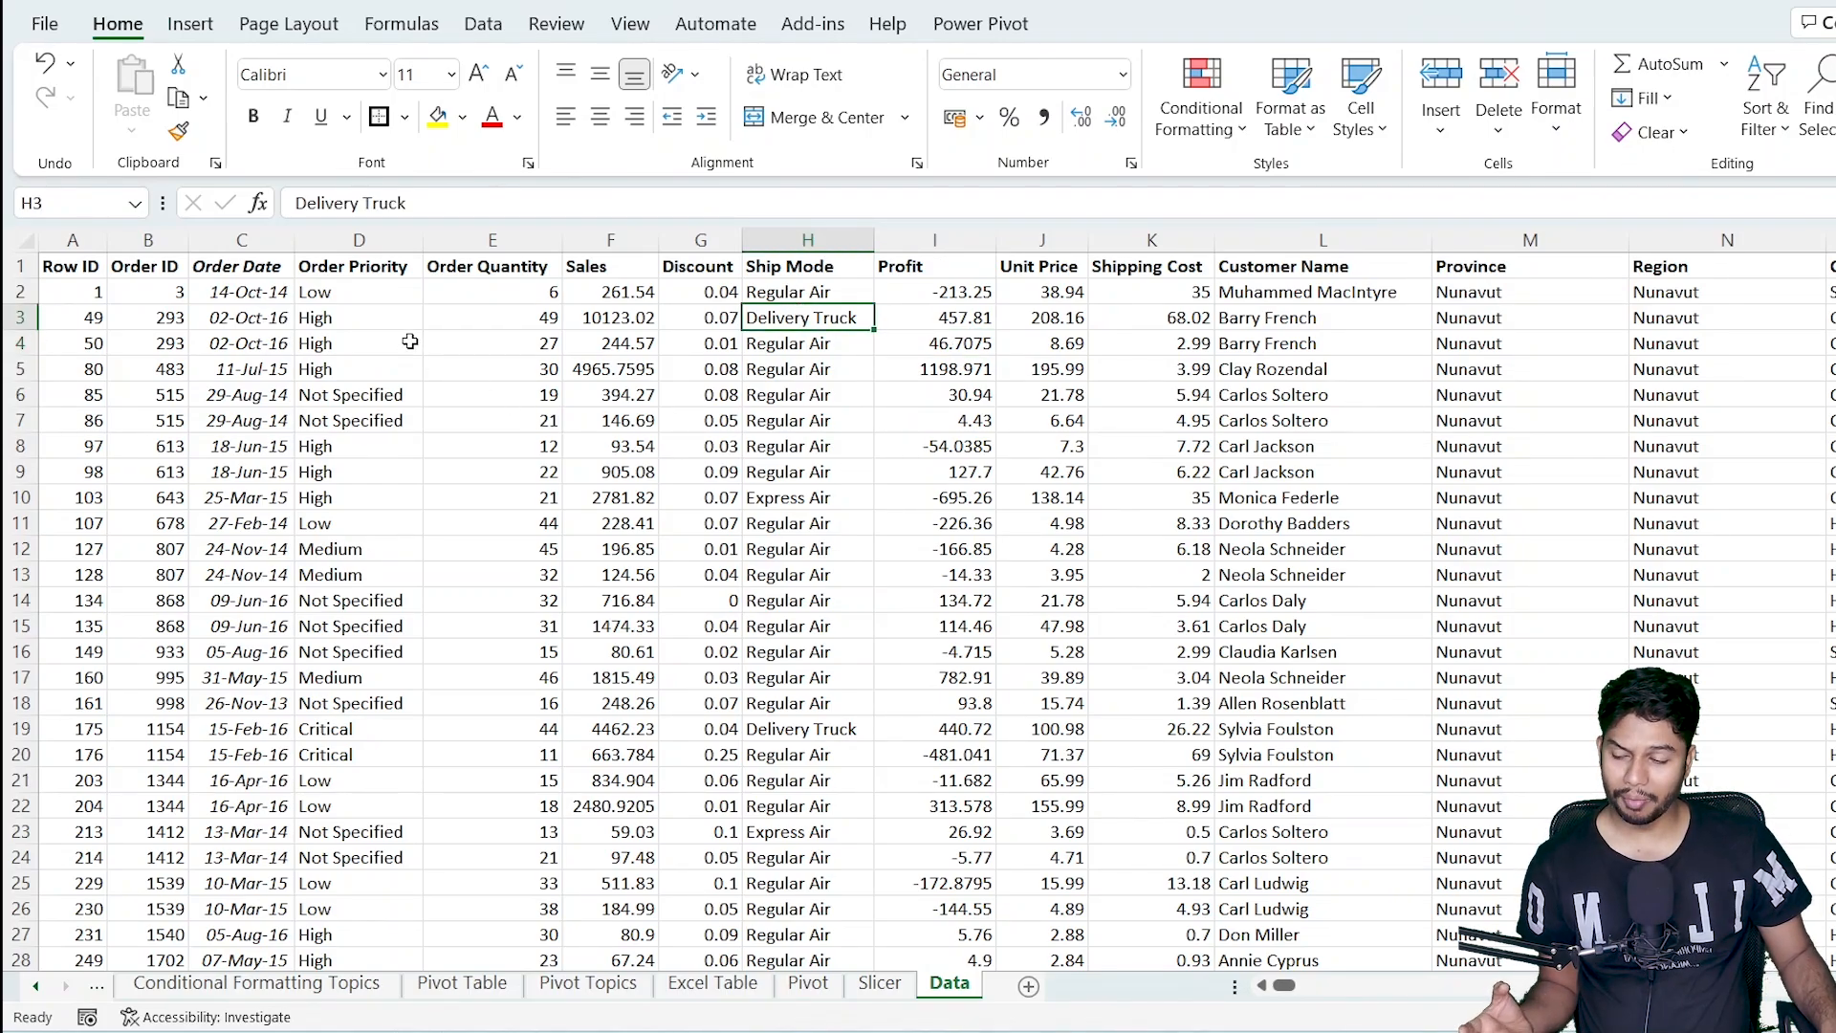
{"action": "left_click_drag", "start_coordinate": [405, 323], "coordinate": [475, 648]}
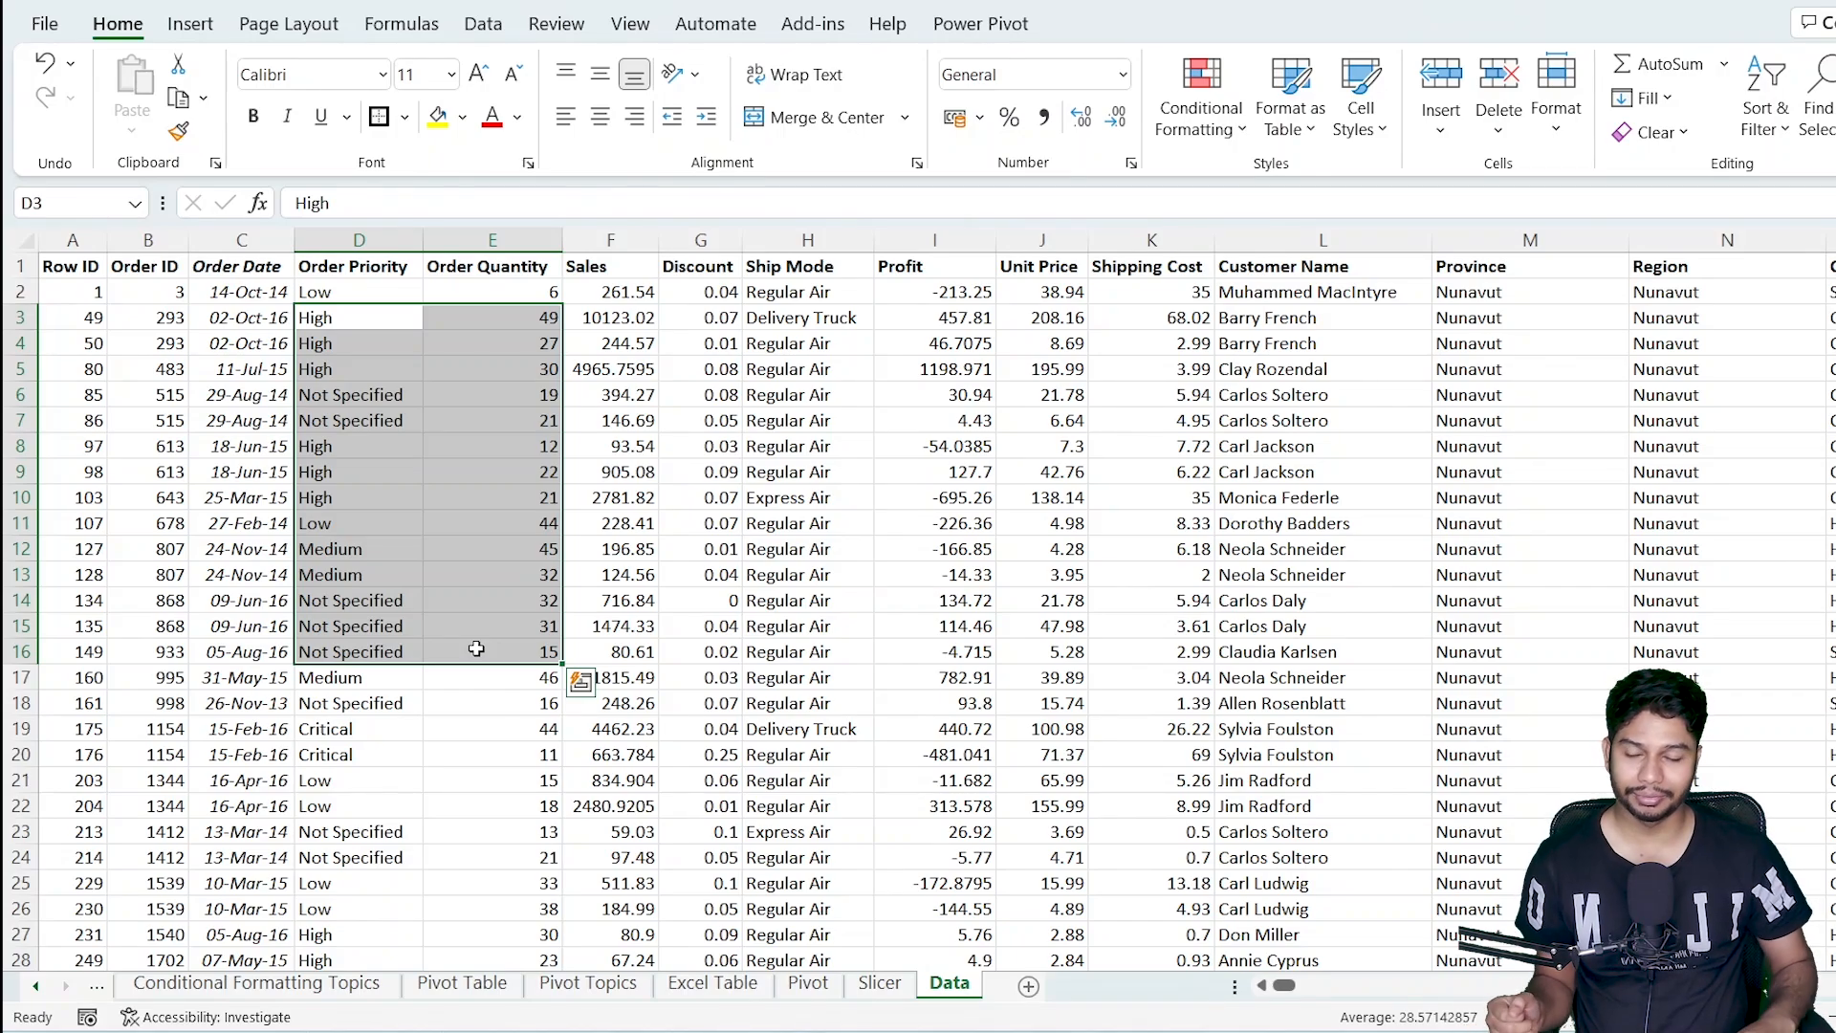
Select the whole dataset from A1 to U5997, headers included, leaving out the empty row beneath it.
{"action": "key", "text": "Up"}
{"action": "key", "text": "Up"}
{"action": "key", "text": "Left"}
{"action": "key", "text": "Left"}
{"action": "key", "text": "Left"}
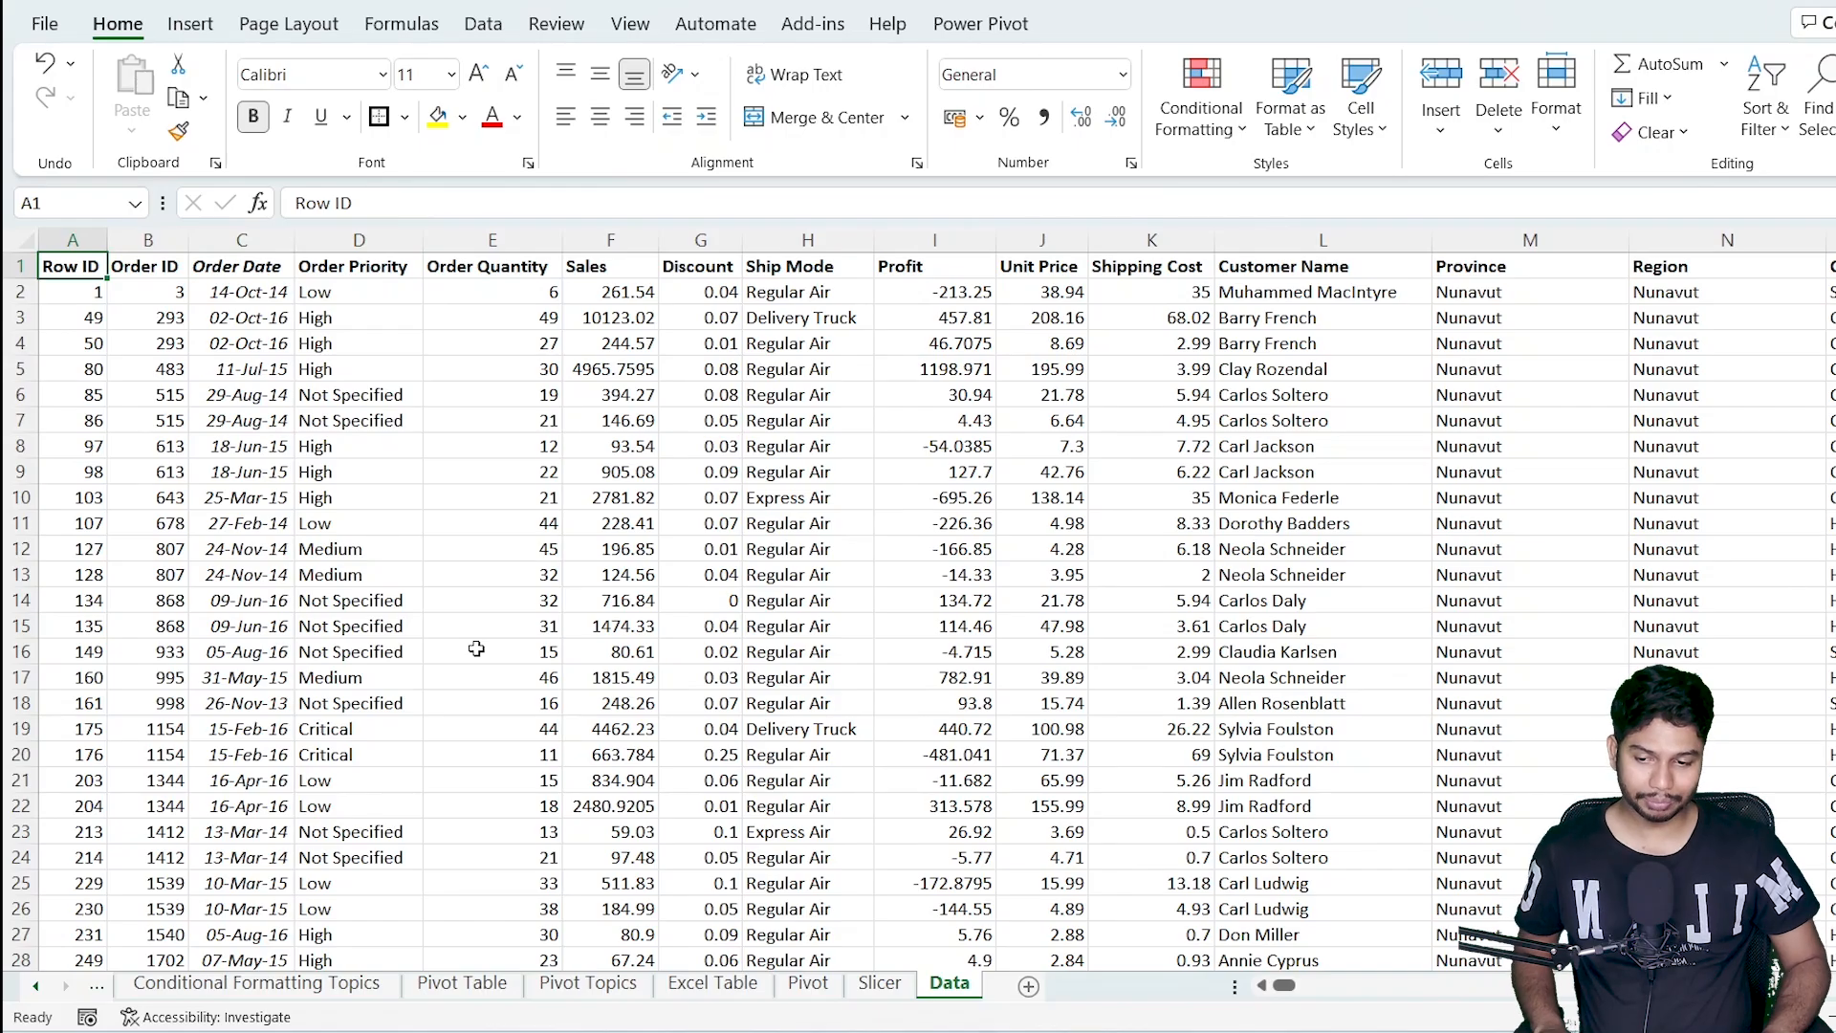
{"action": "key", "text": "ctrl+shift+Right"}
{"action": "key", "text": "ctrl+shift+Down"}
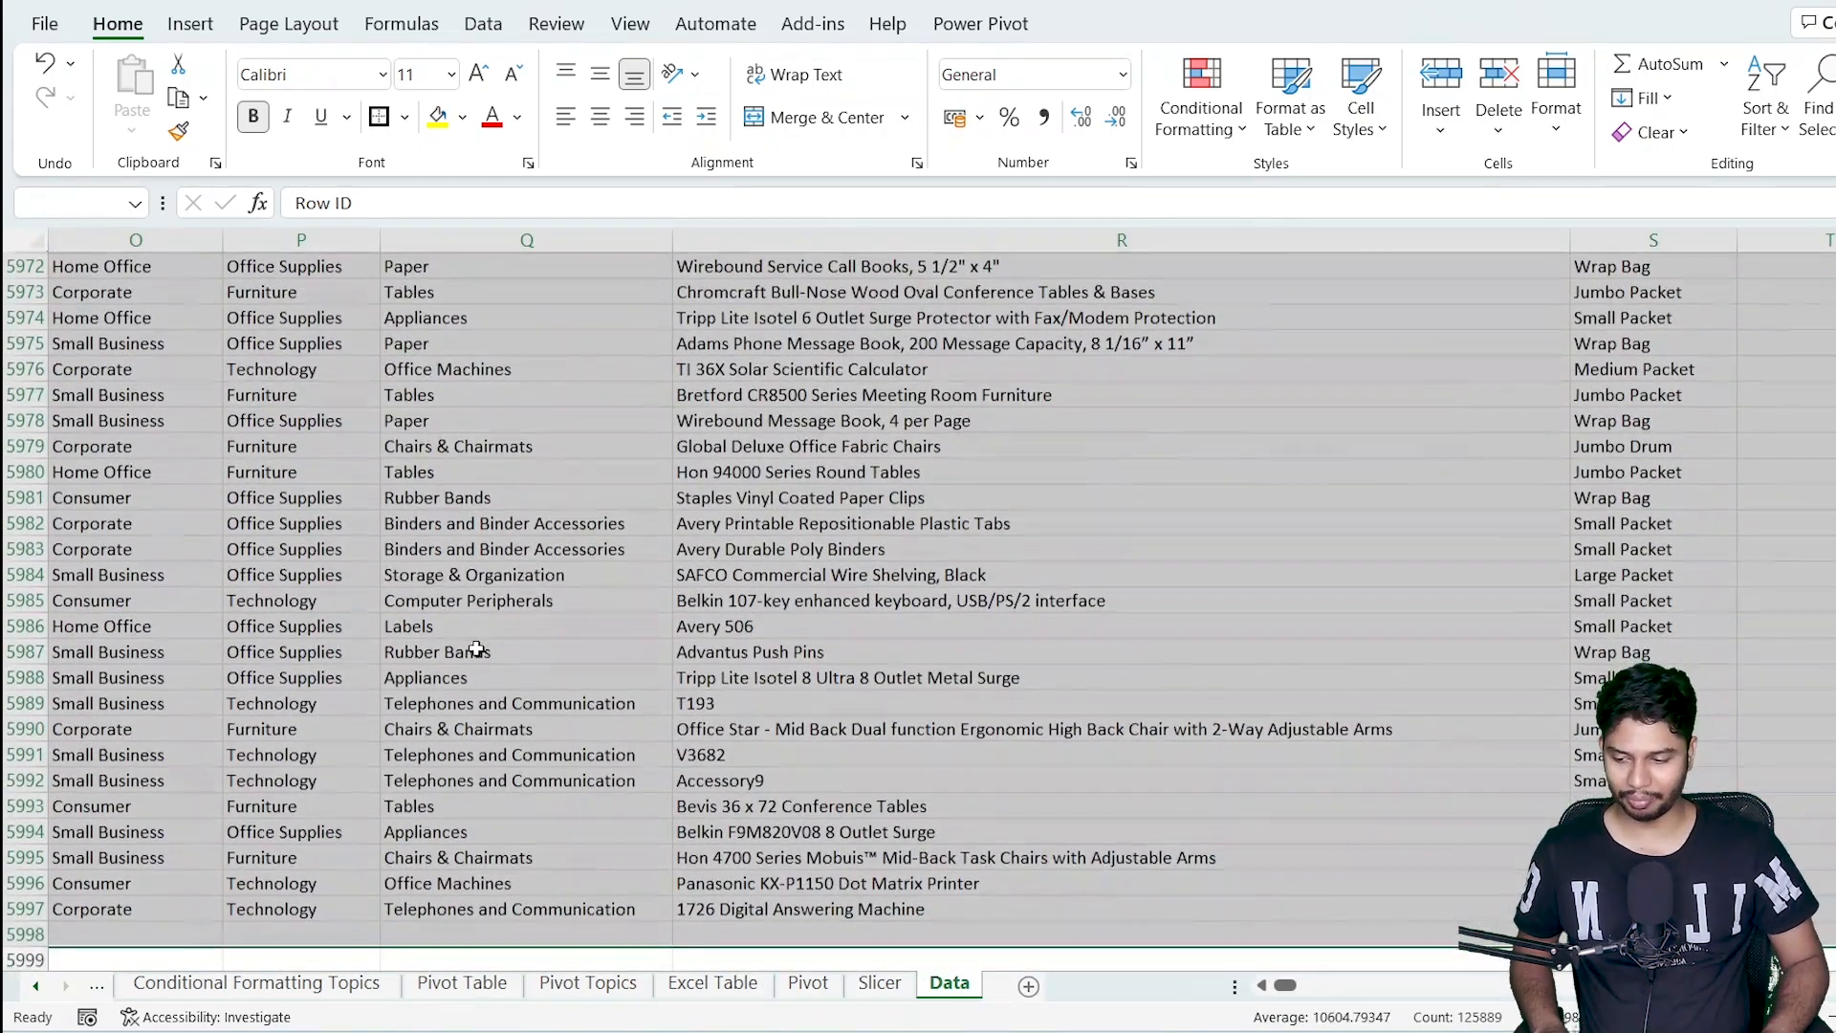
{"action": "key", "text": "shift+Up"}
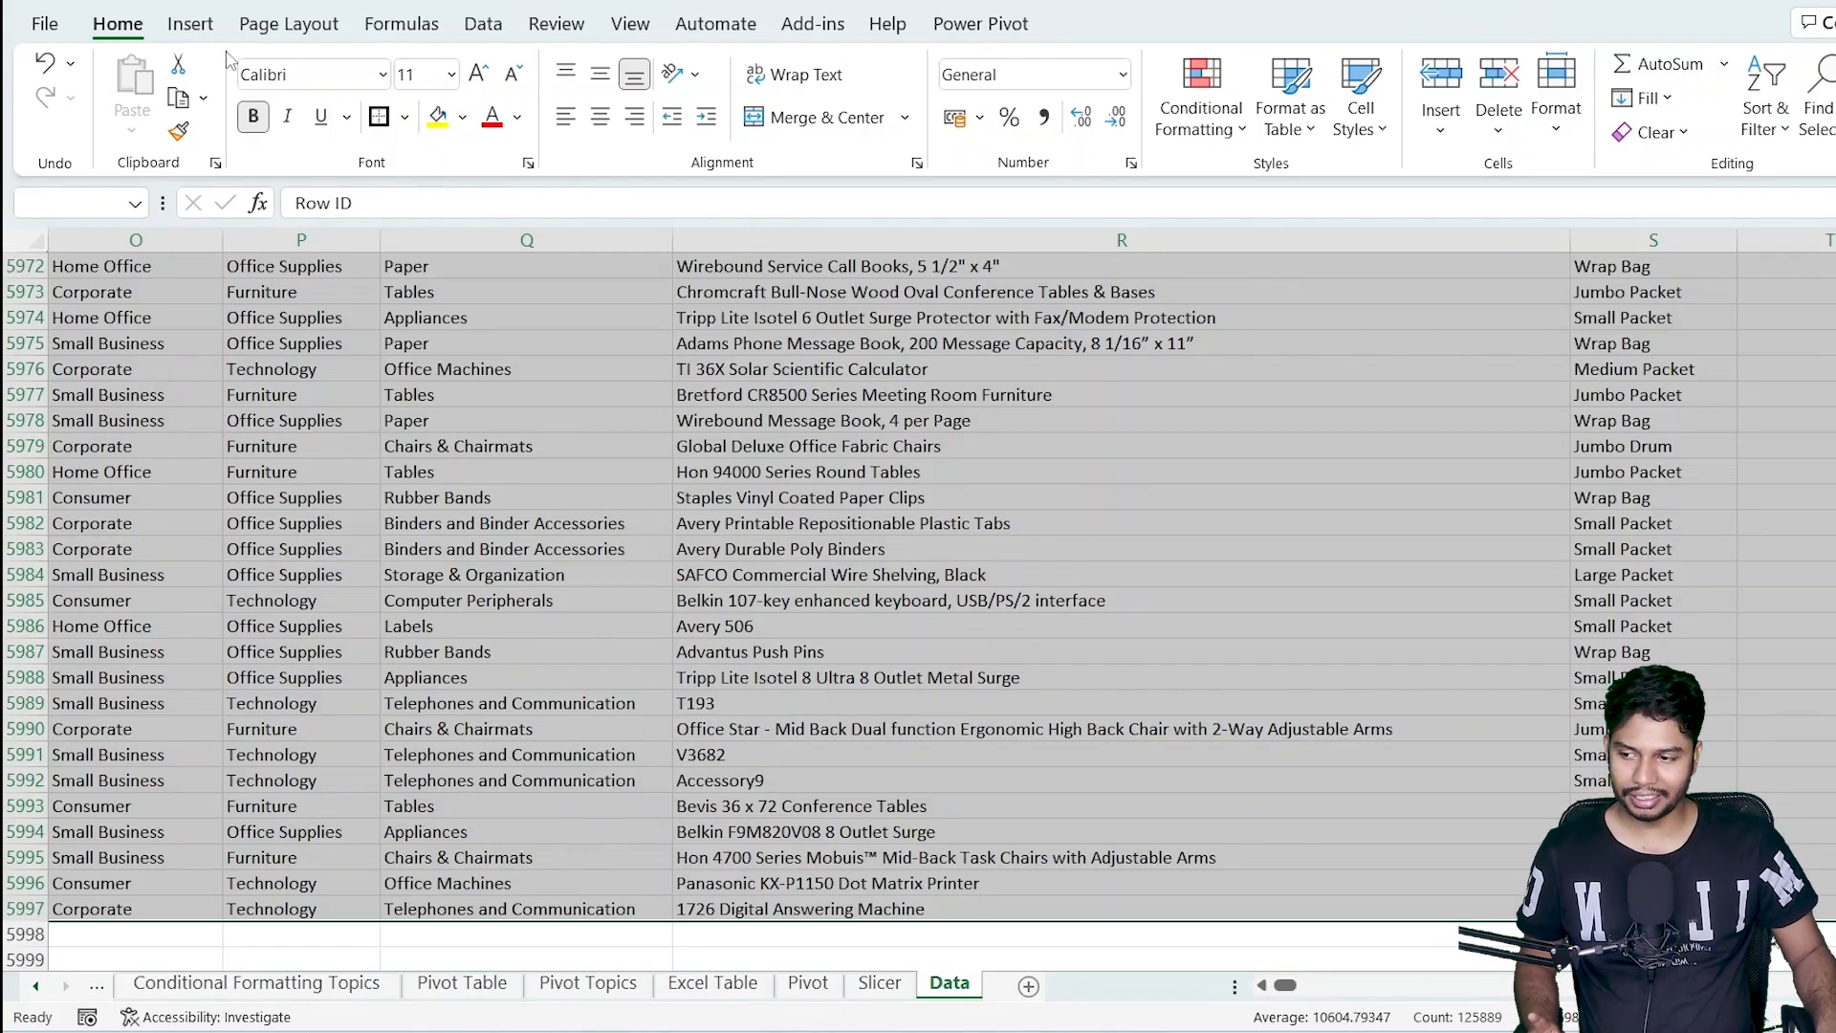
Preview the recommended PivotTables, including Sales by Region, Profit by Order Priority and Sales by Product Container, without inserting one.
{"action": "left_click", "coordinate": [205, 30]}
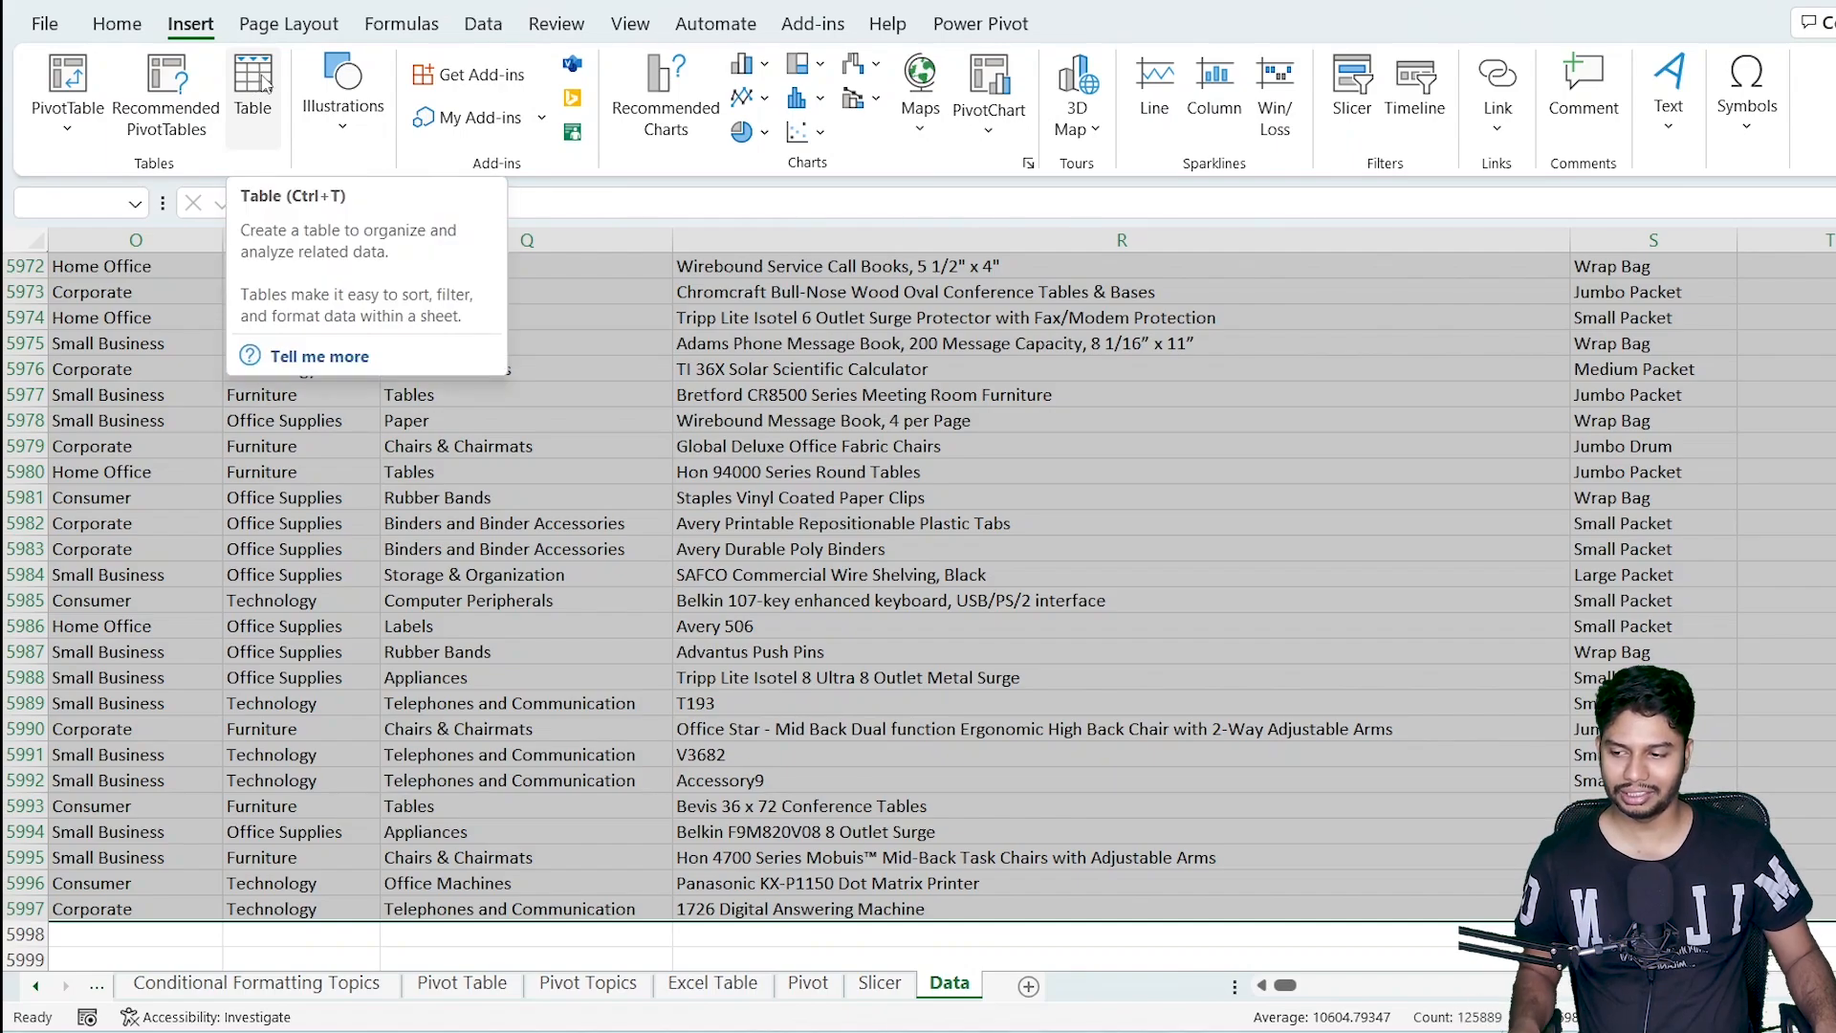
{"action": "left_click", "coordinate": [164, 86]}
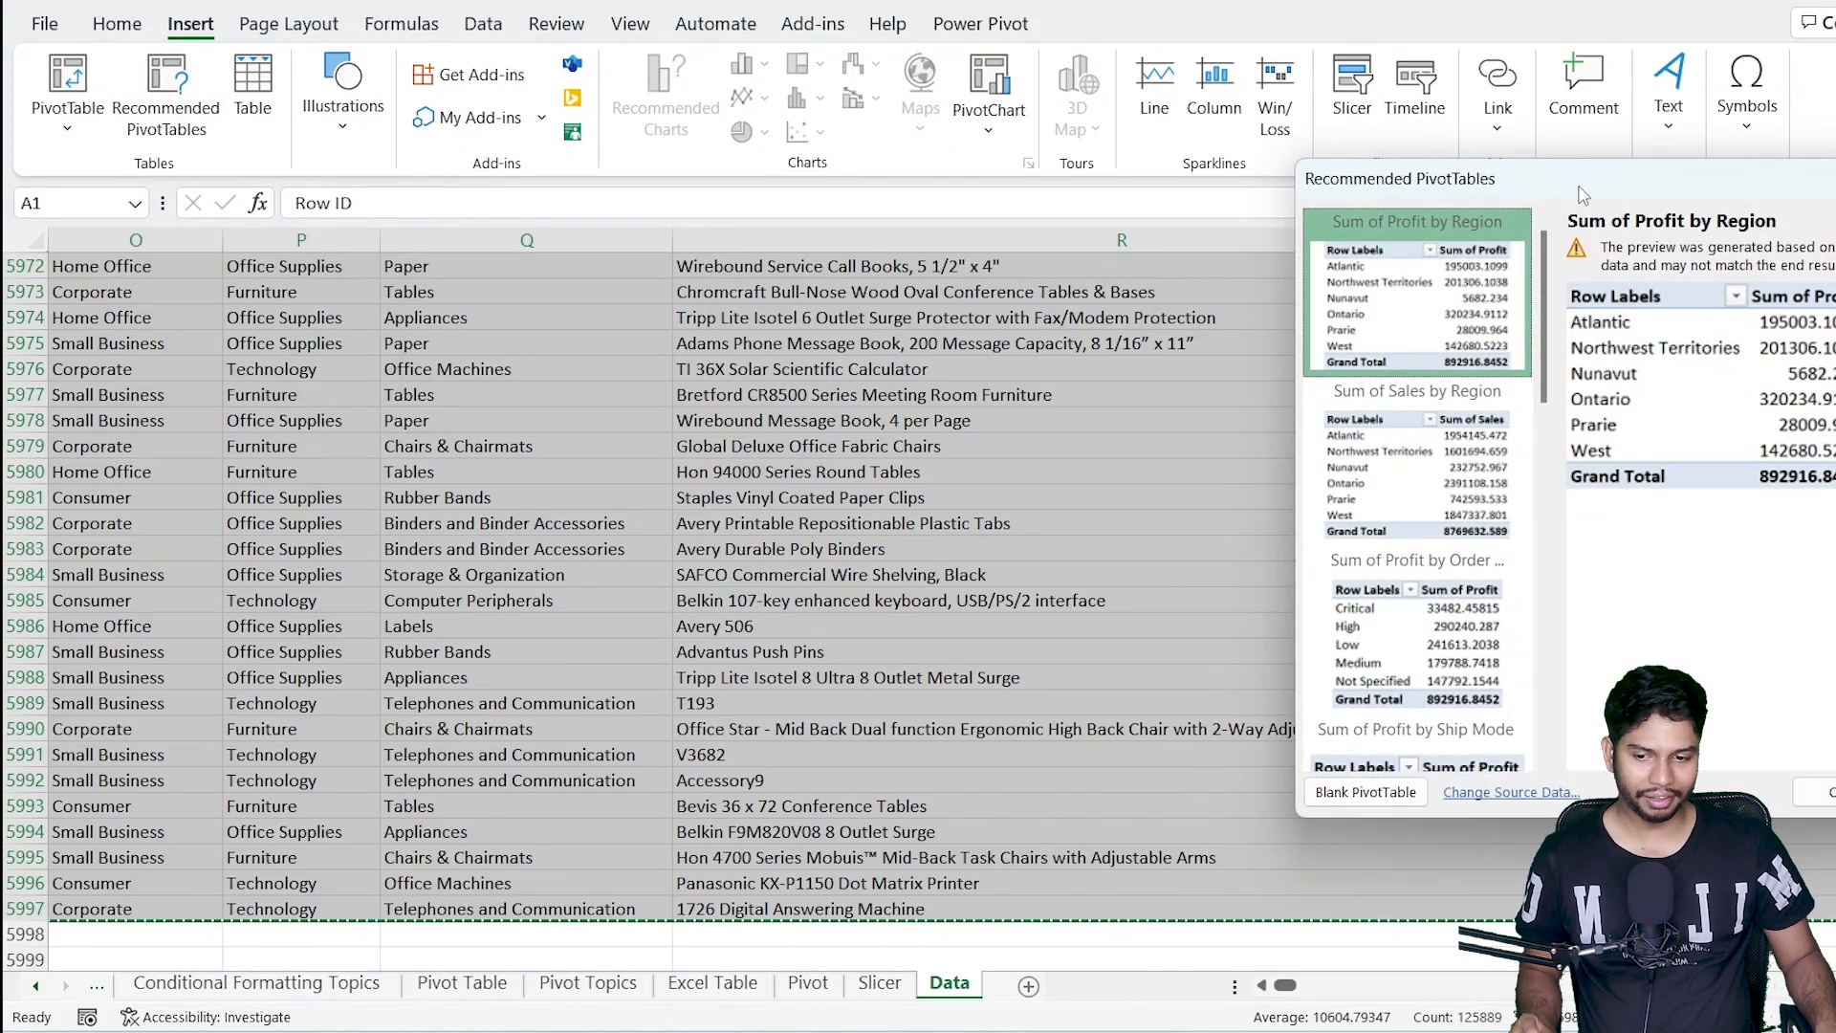
{"action": "left_click_drag", "start_coordinate": [1582, 192], "coordinate": [1101, 164]}
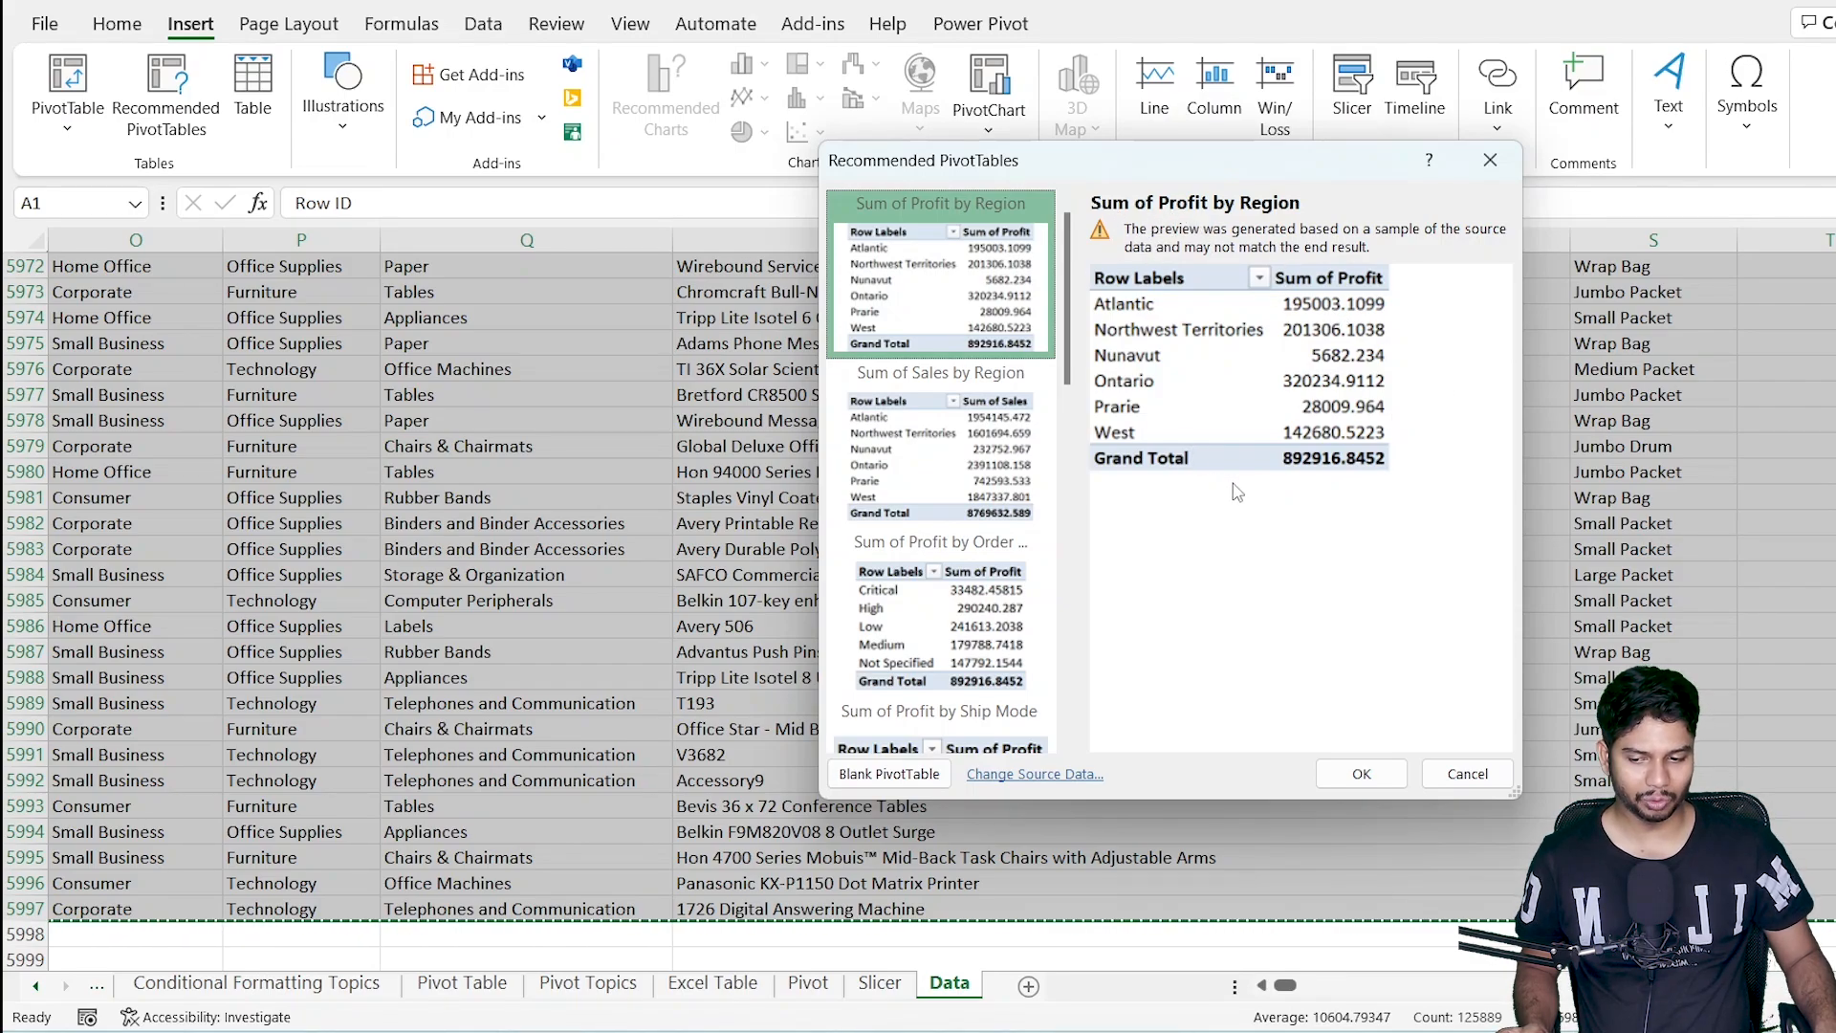
{"action": "left_click", "coordinate": [985, 469]}
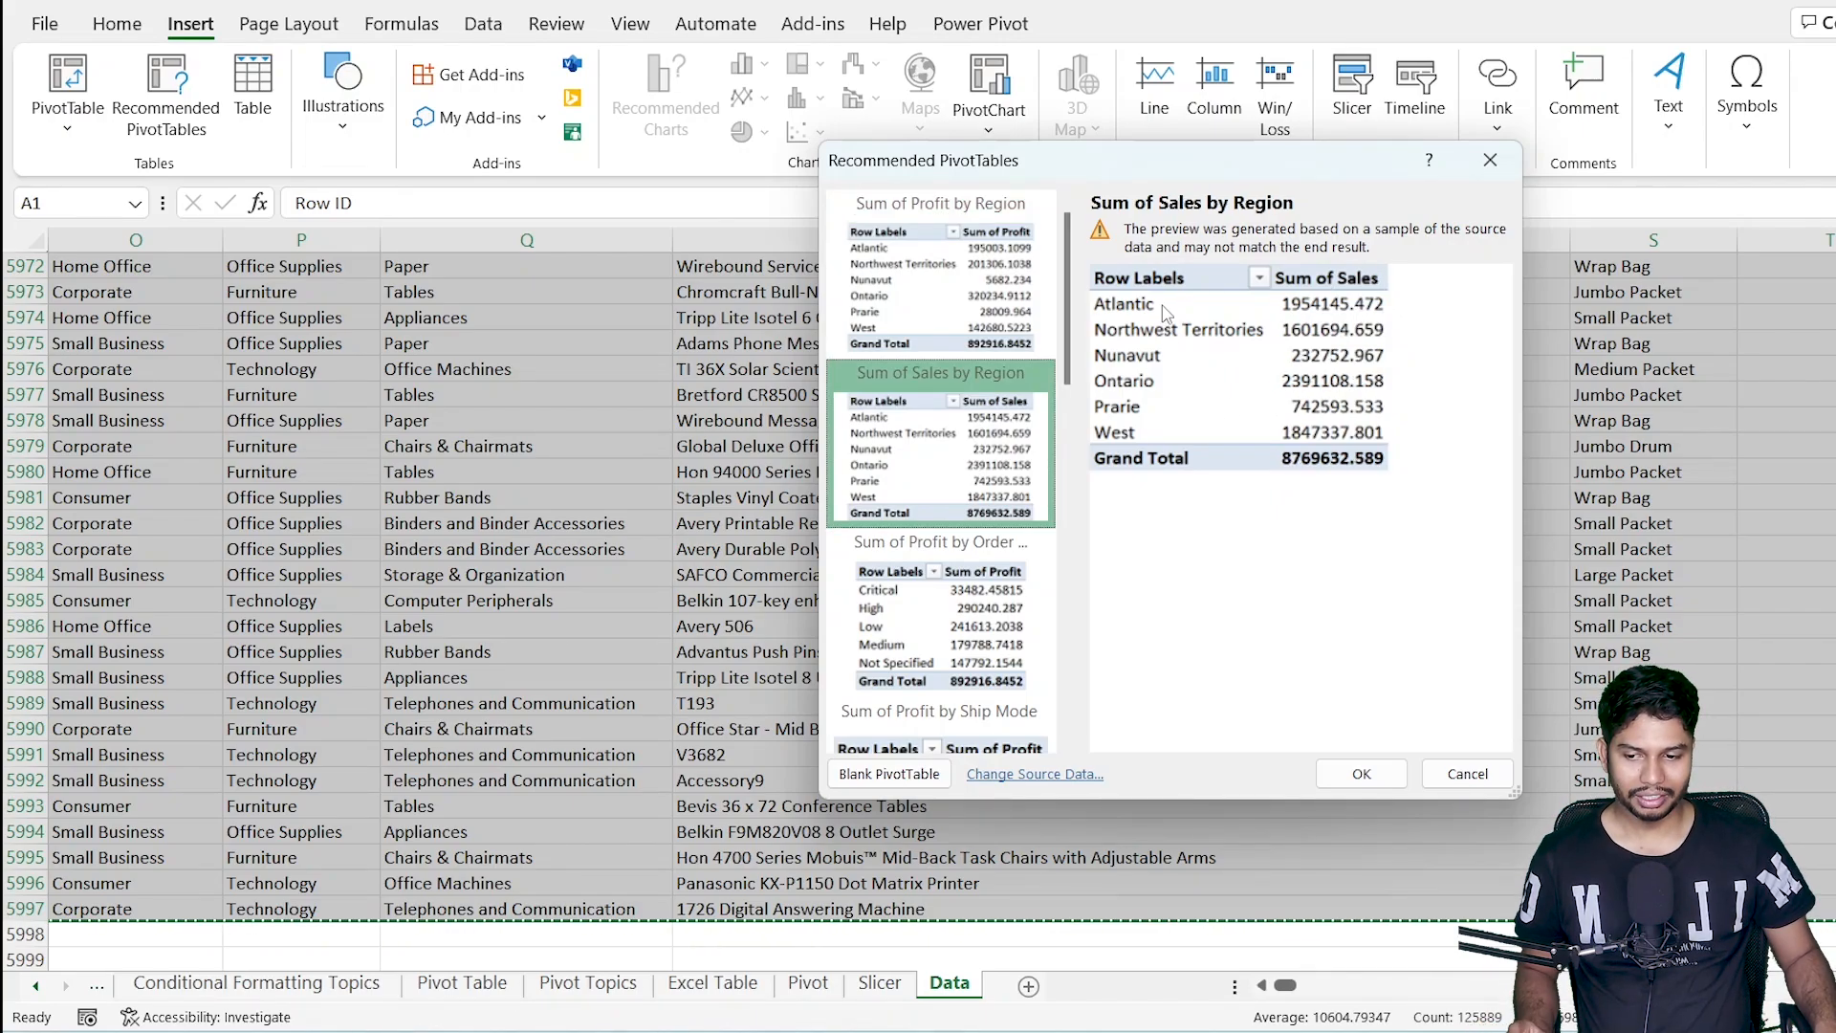
{"action": "left_click", "coordinate": [968, 612]}
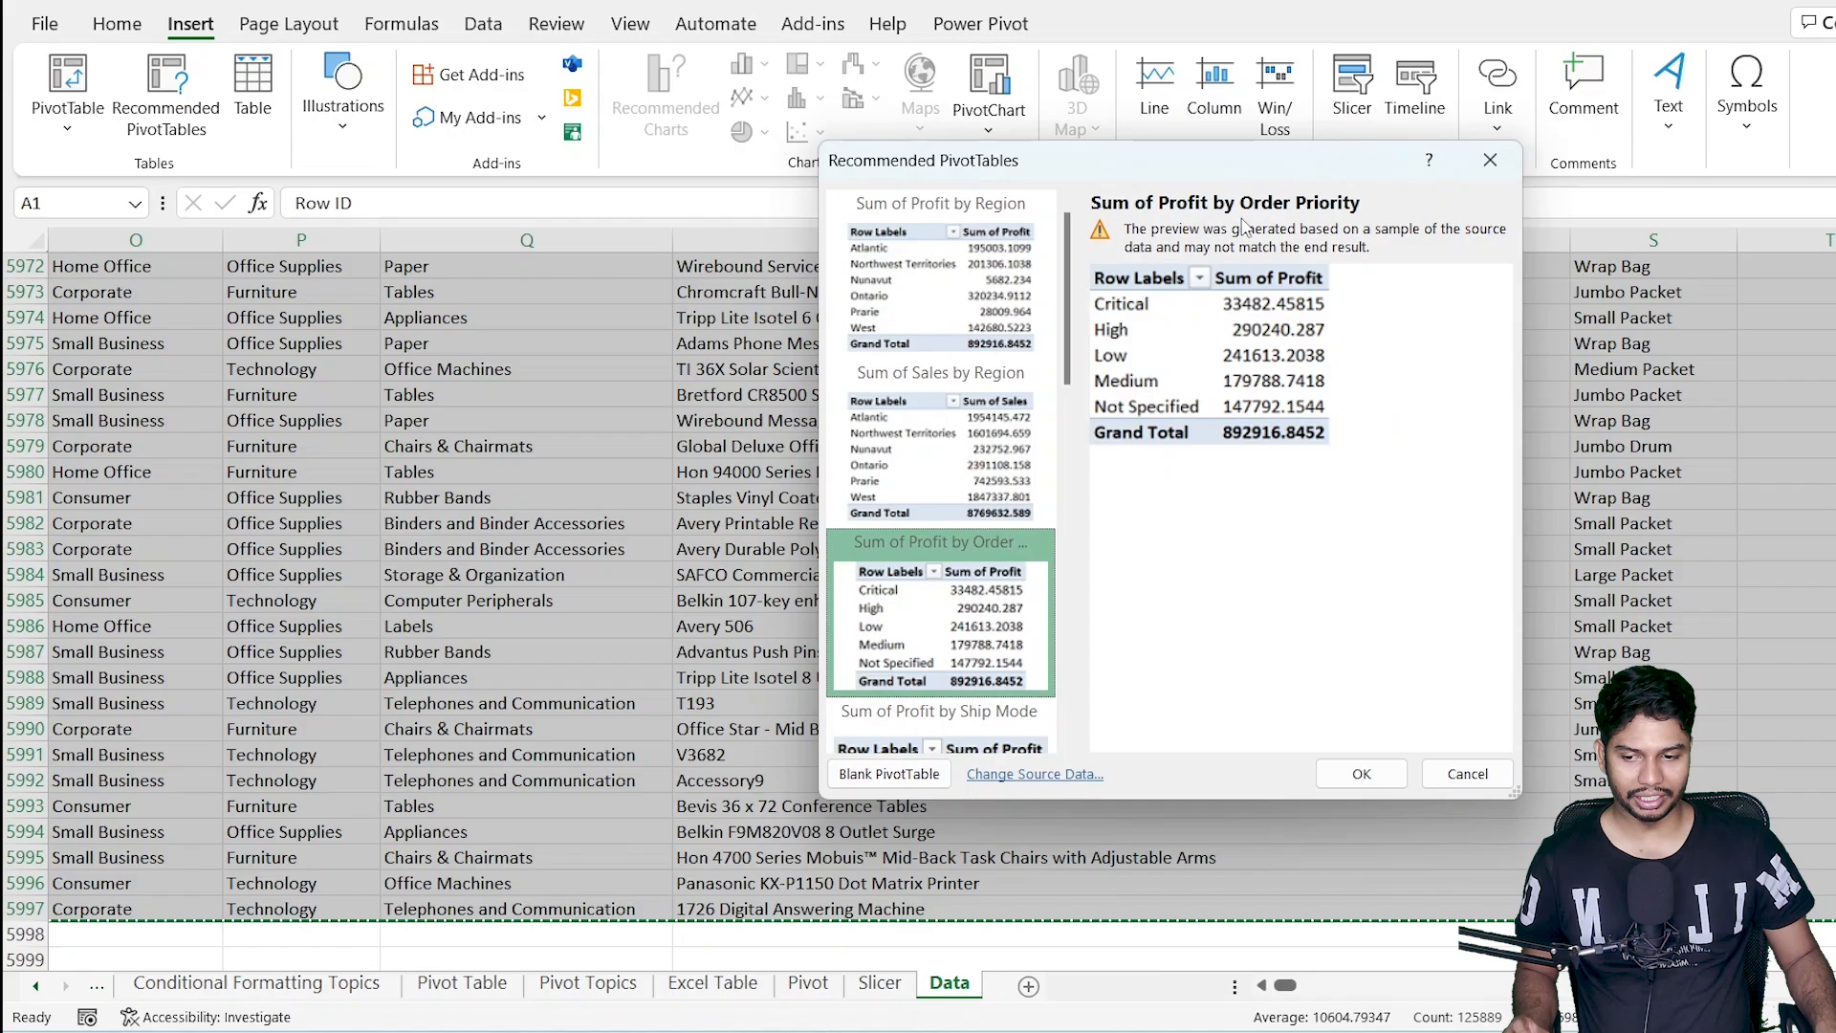
{"action": "scroll", "coordinate": [983, 620], "scroll_direction": "down", "scroll_amount": 6}
{"action": "left_click", "coordinate": [960, 670]}
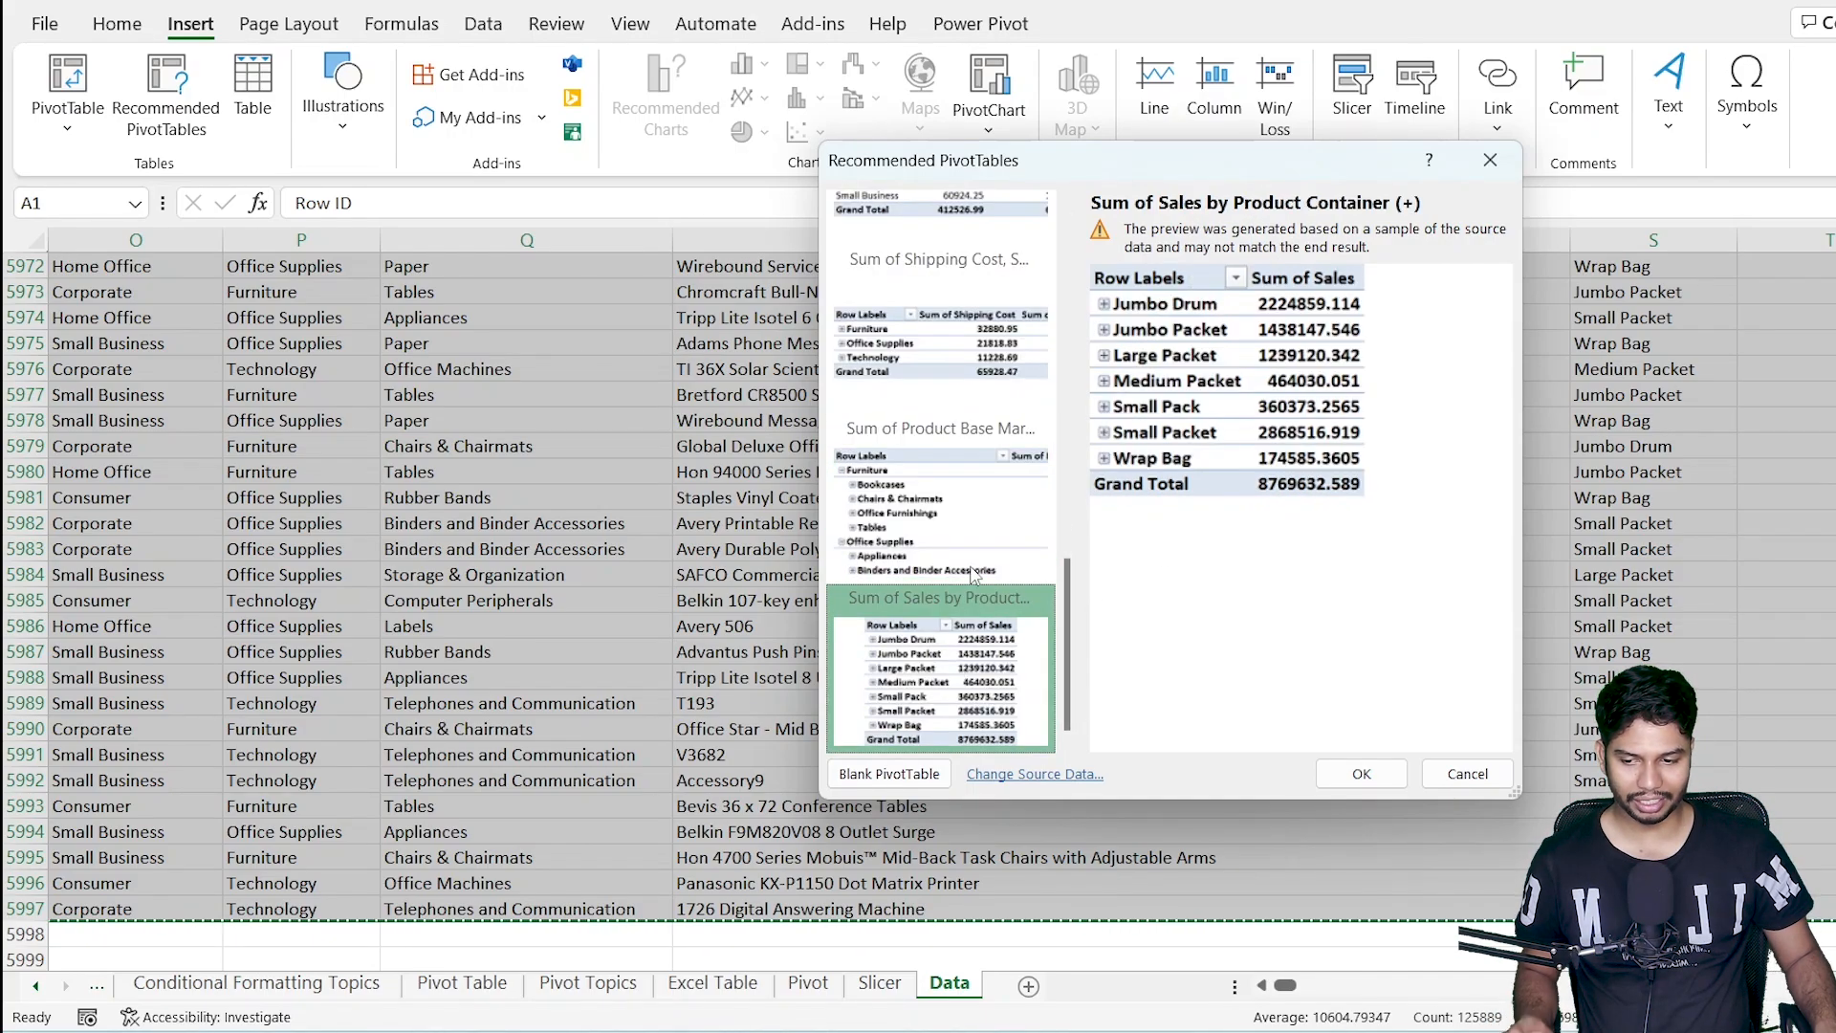
{"action": "left_click", "coordinate": [1008, 311]}
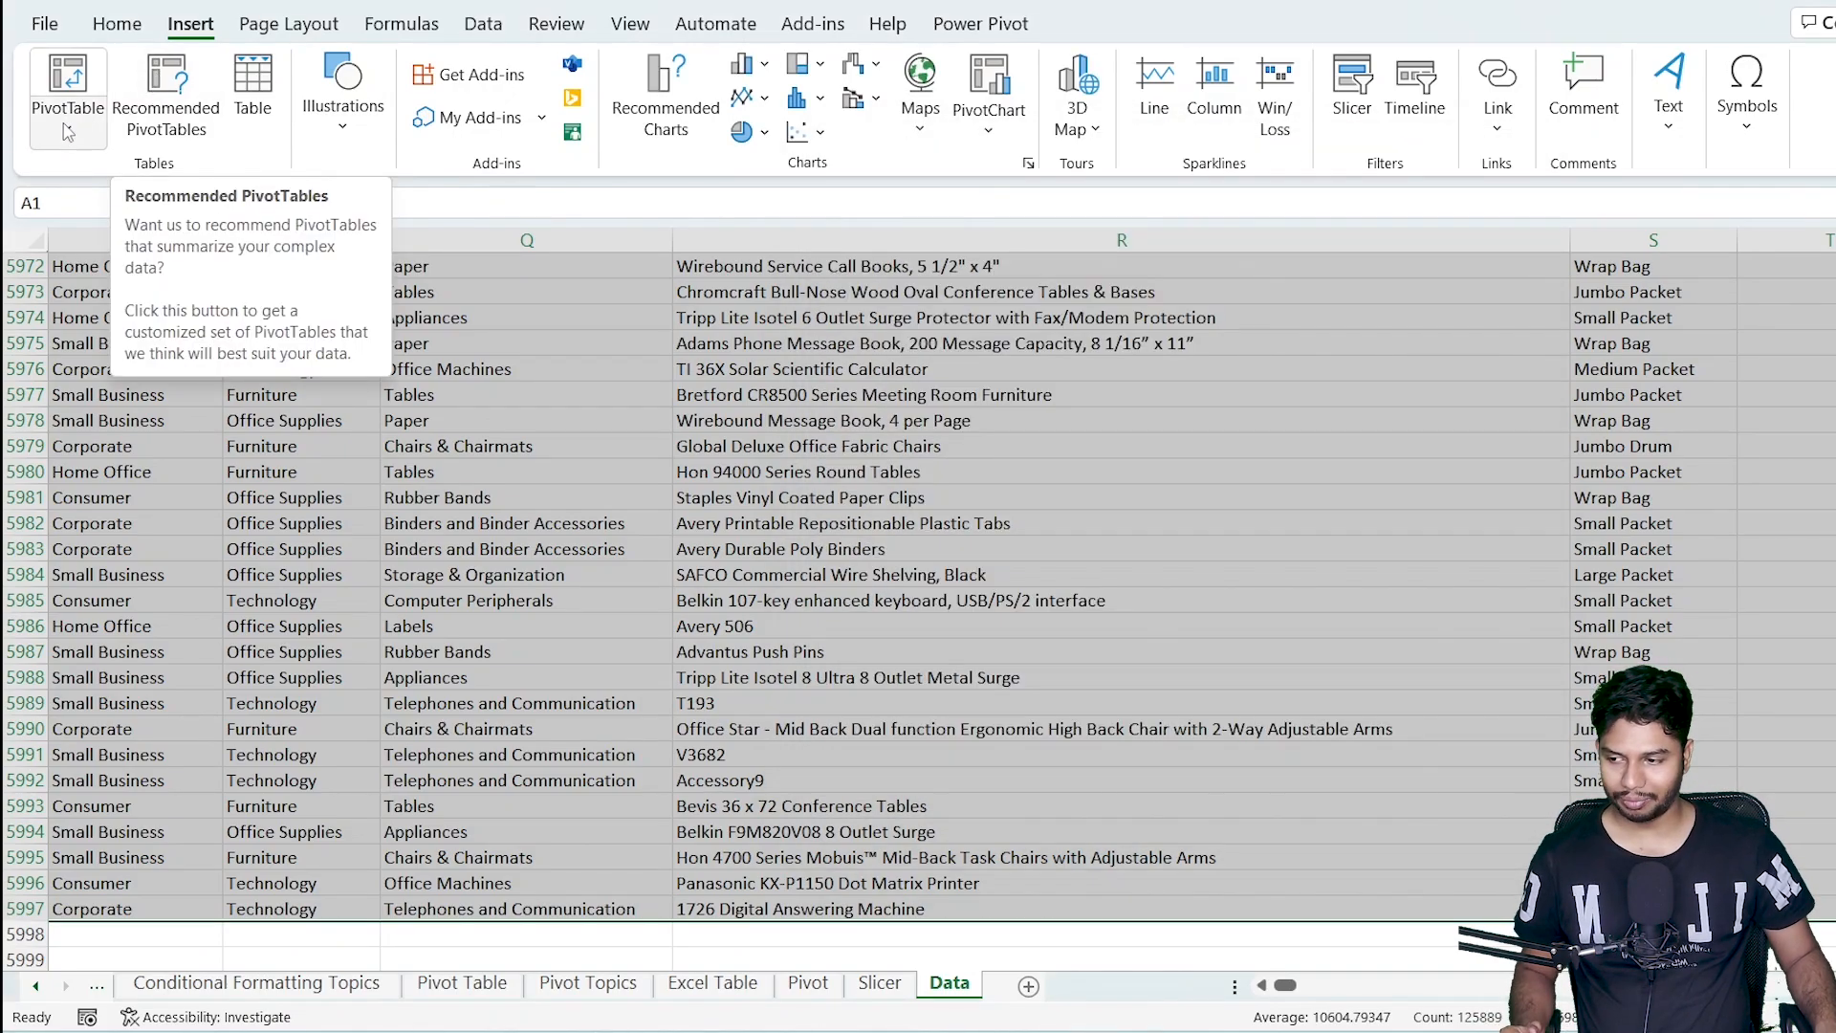
Create a blank PivotTable from the range Data!$A$1:$U$5997 on a new worksheet.
{"action": "left_click", "coordinate": [72, 86]}
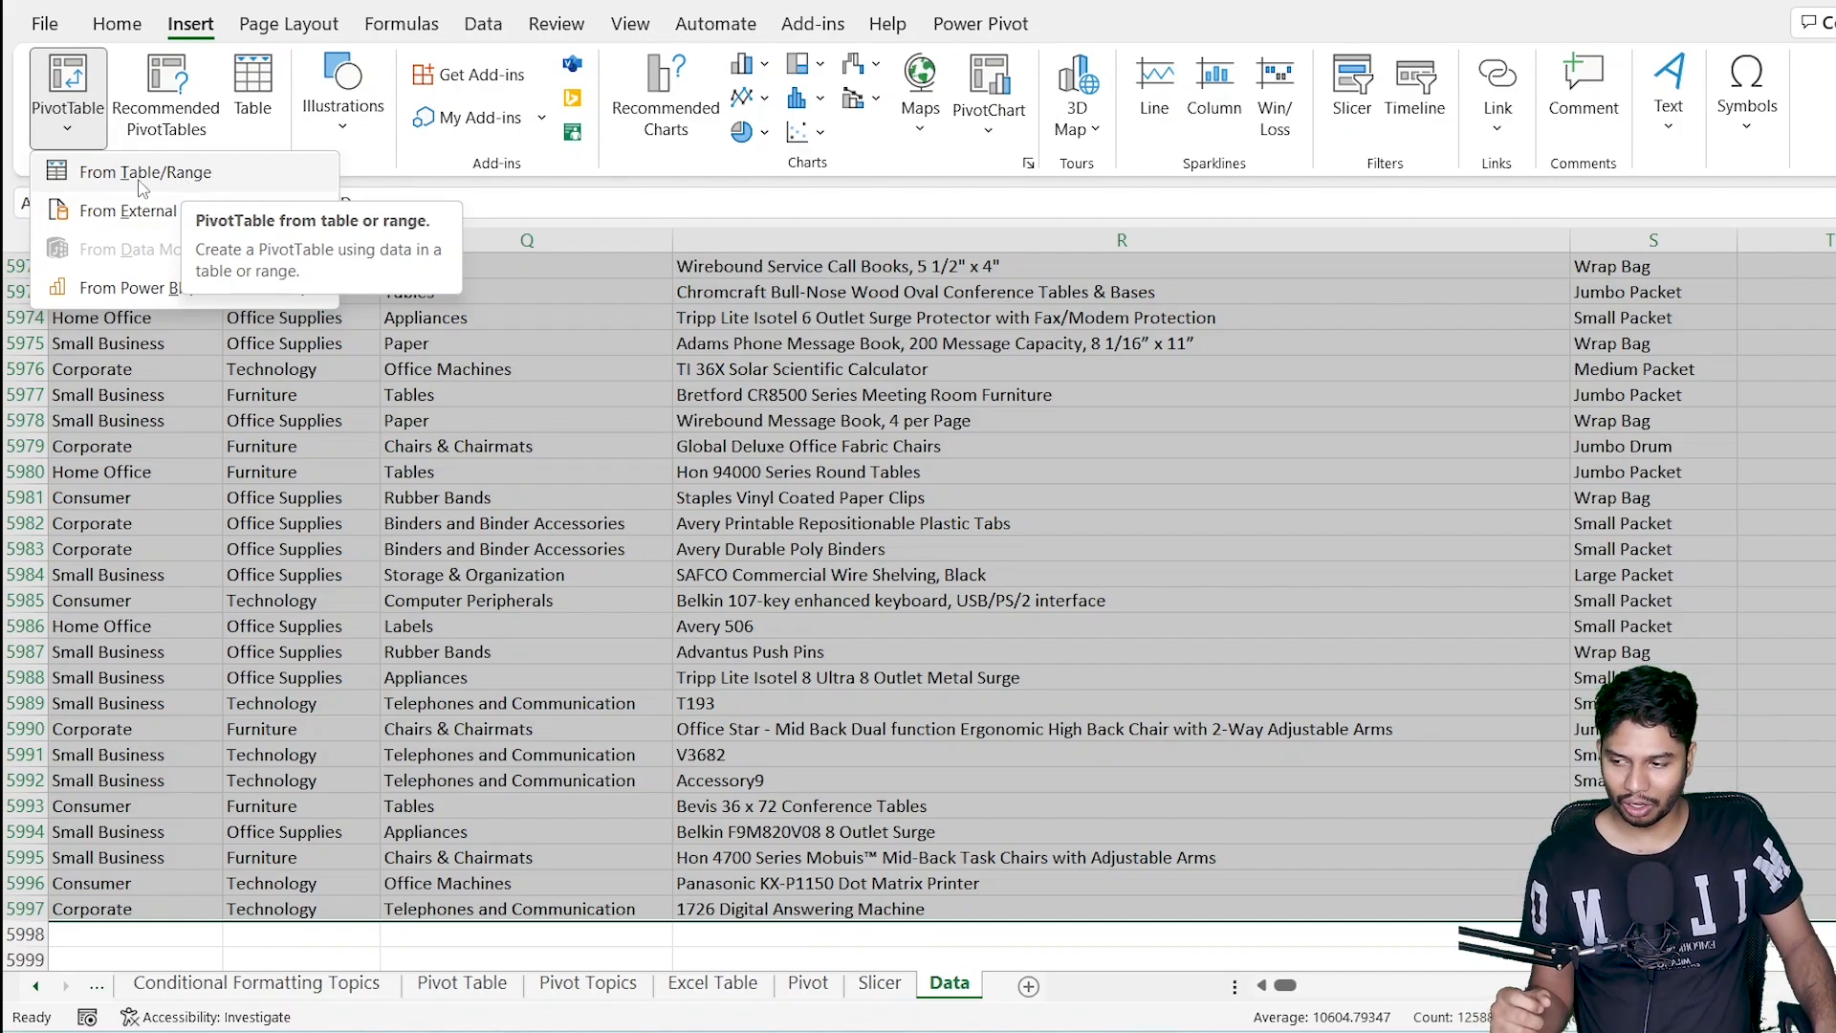
{"action": "left_click", "coordinate": [184, 180]}
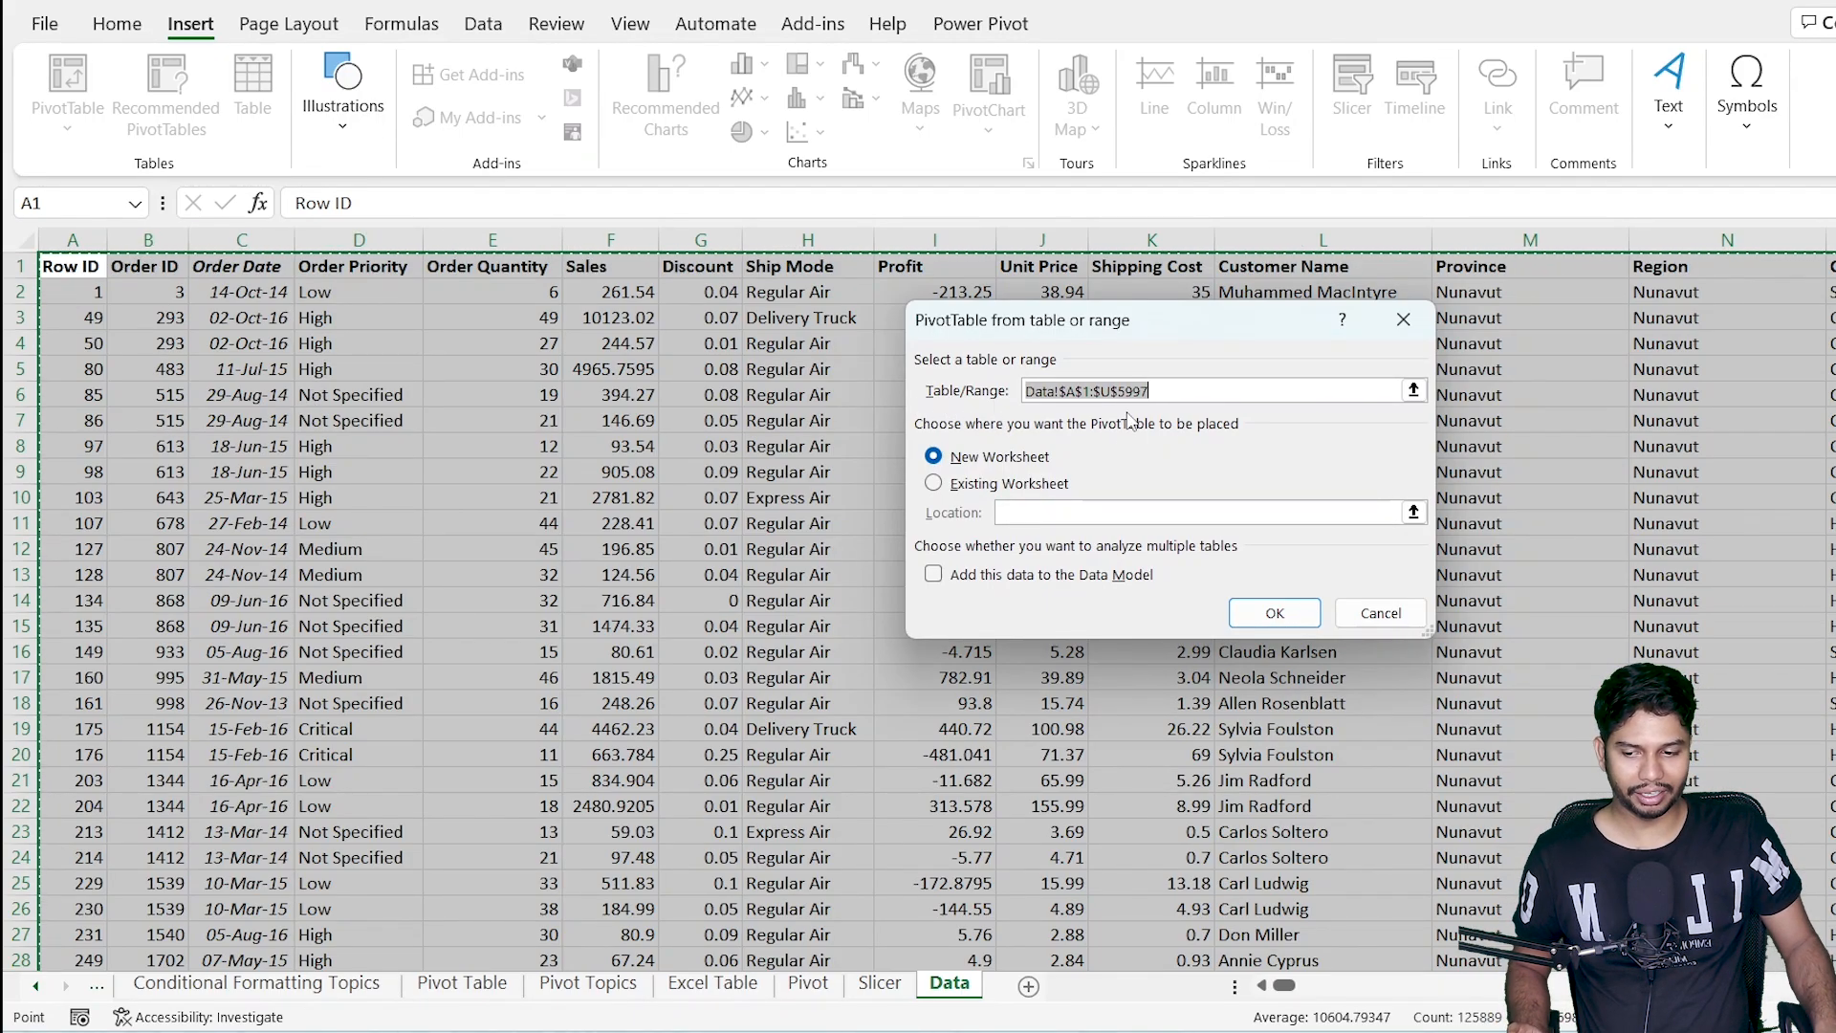
{"action": "left_click", "coordinate": [1052, 394]}
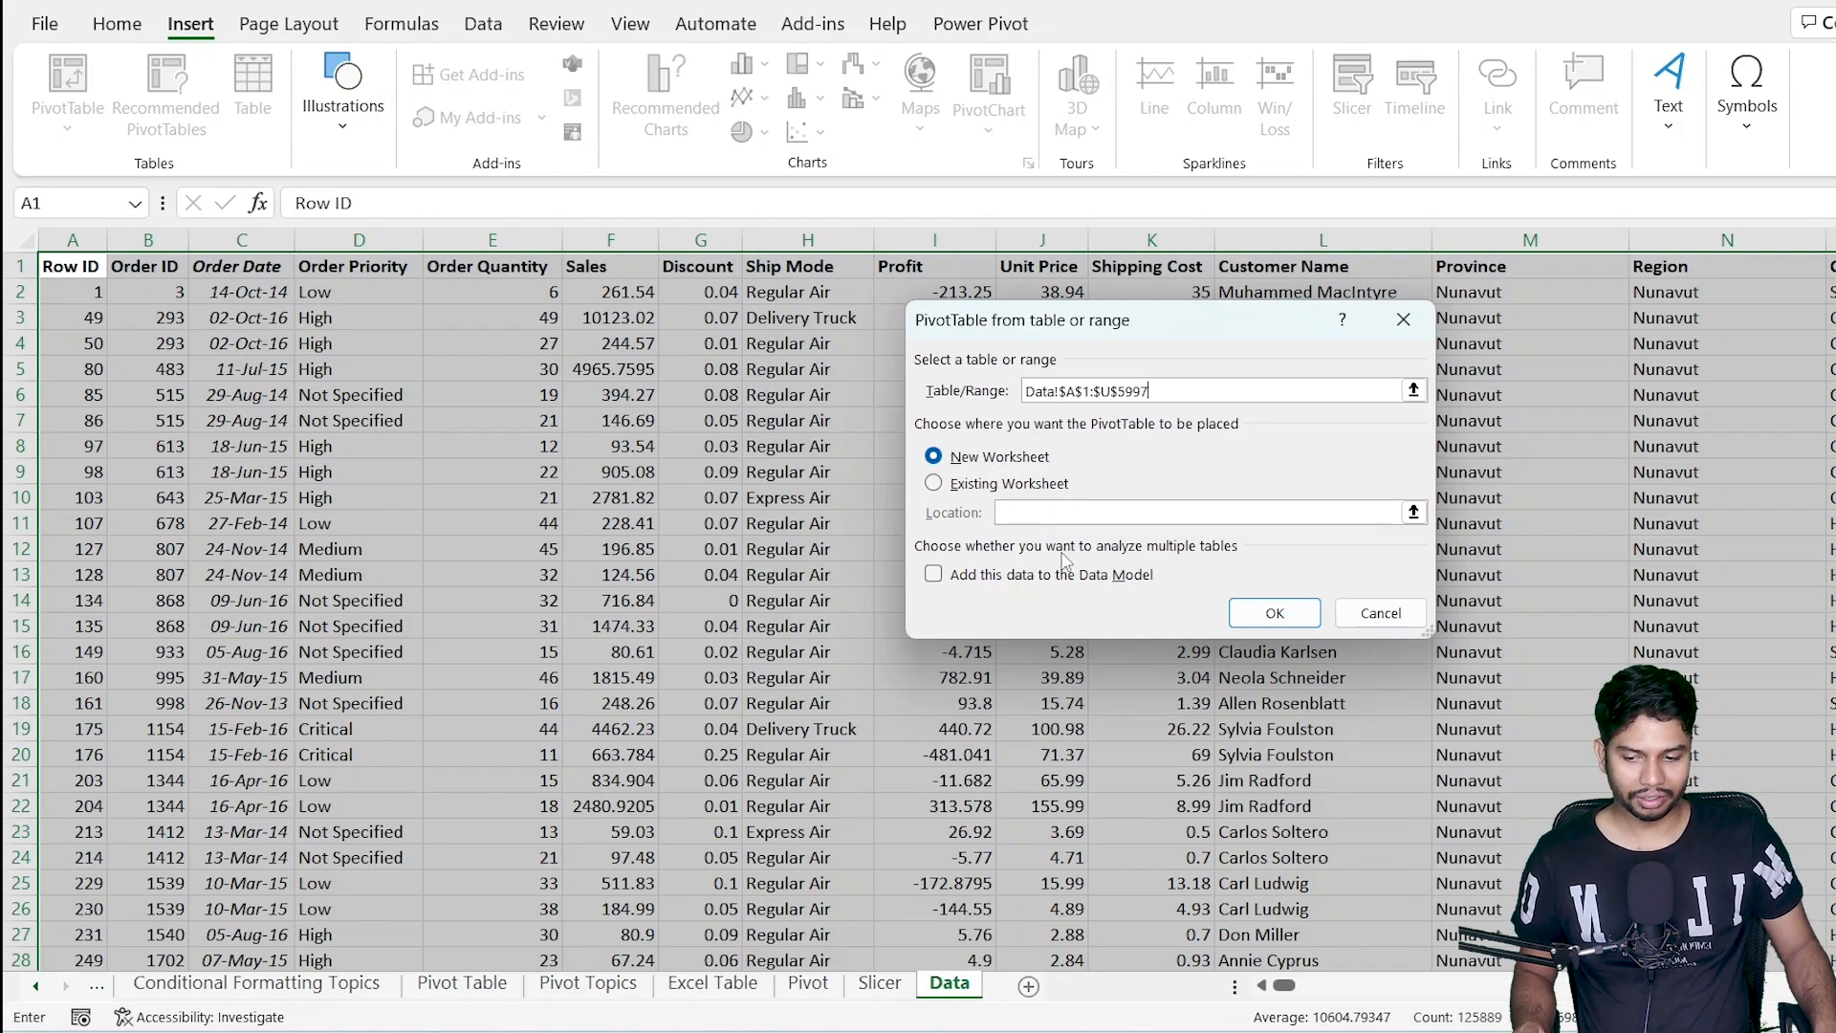
{"action": "left_click", "coordinate": [1260, 620]}
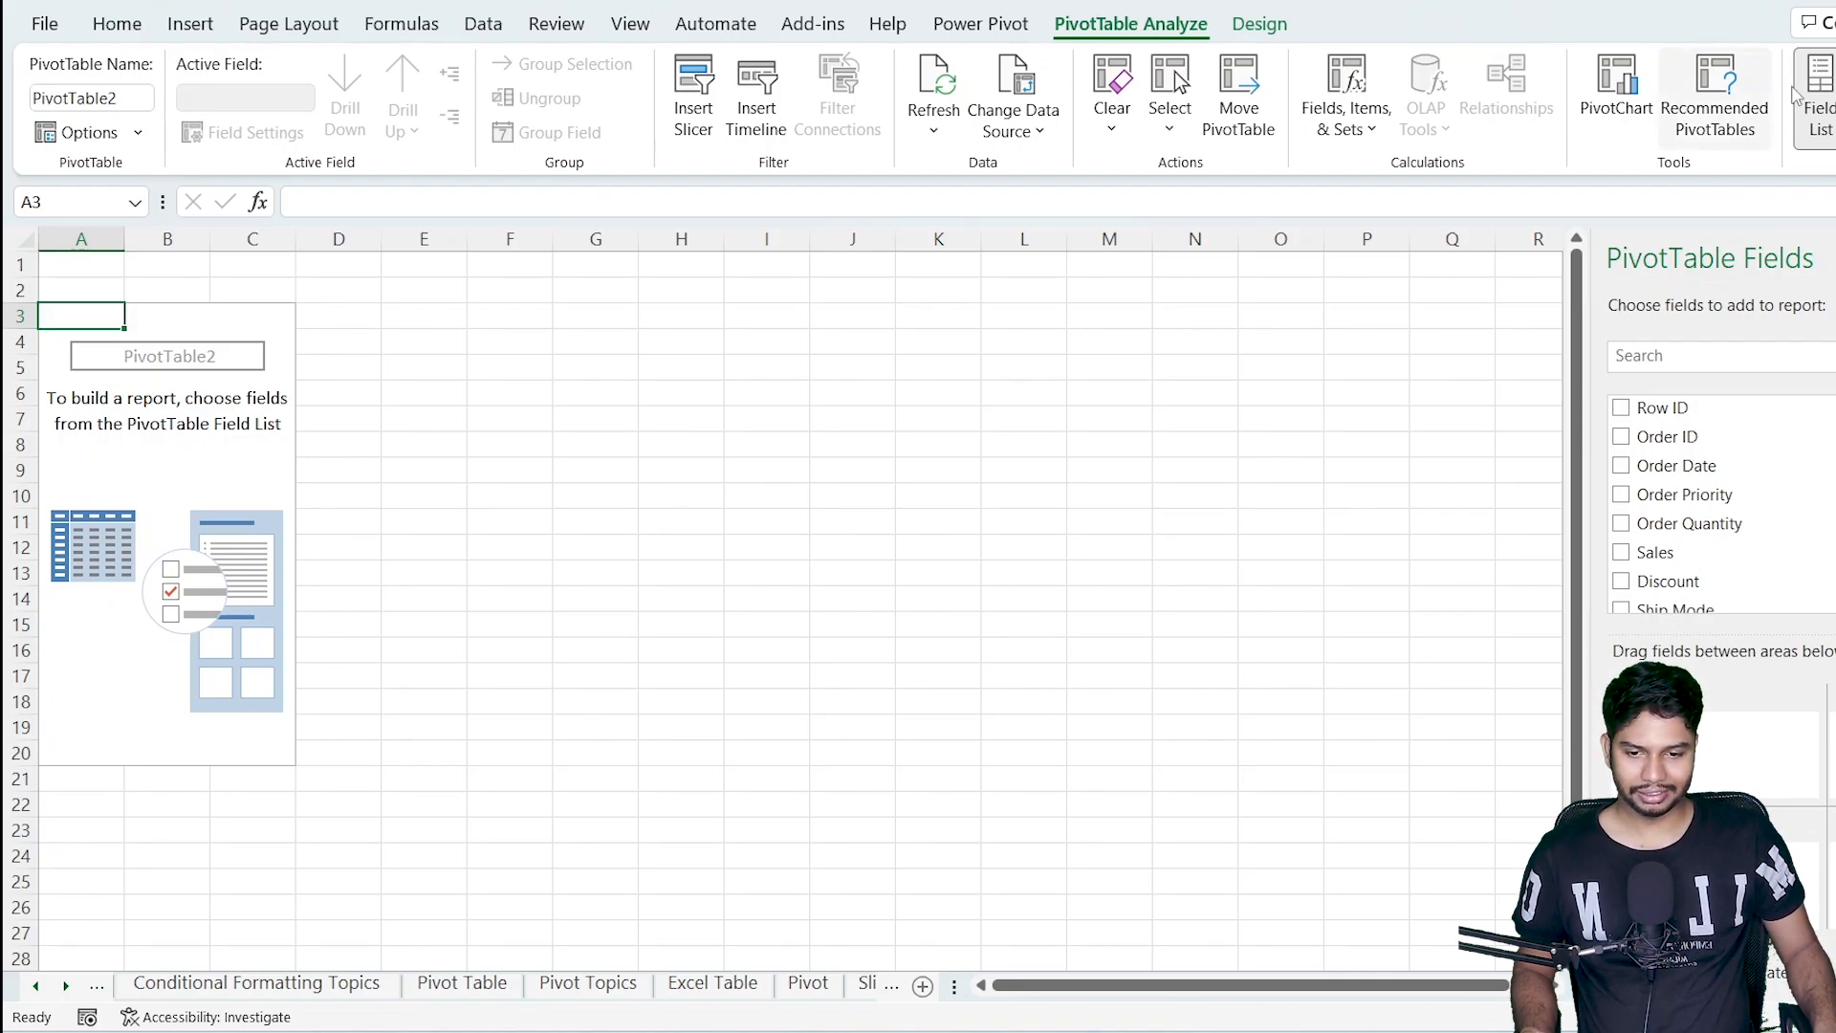
Review the PivotTable's design and analysis options and look through the list of available fields.
{"action": "left_click", "coordinate": [1259, 24]}
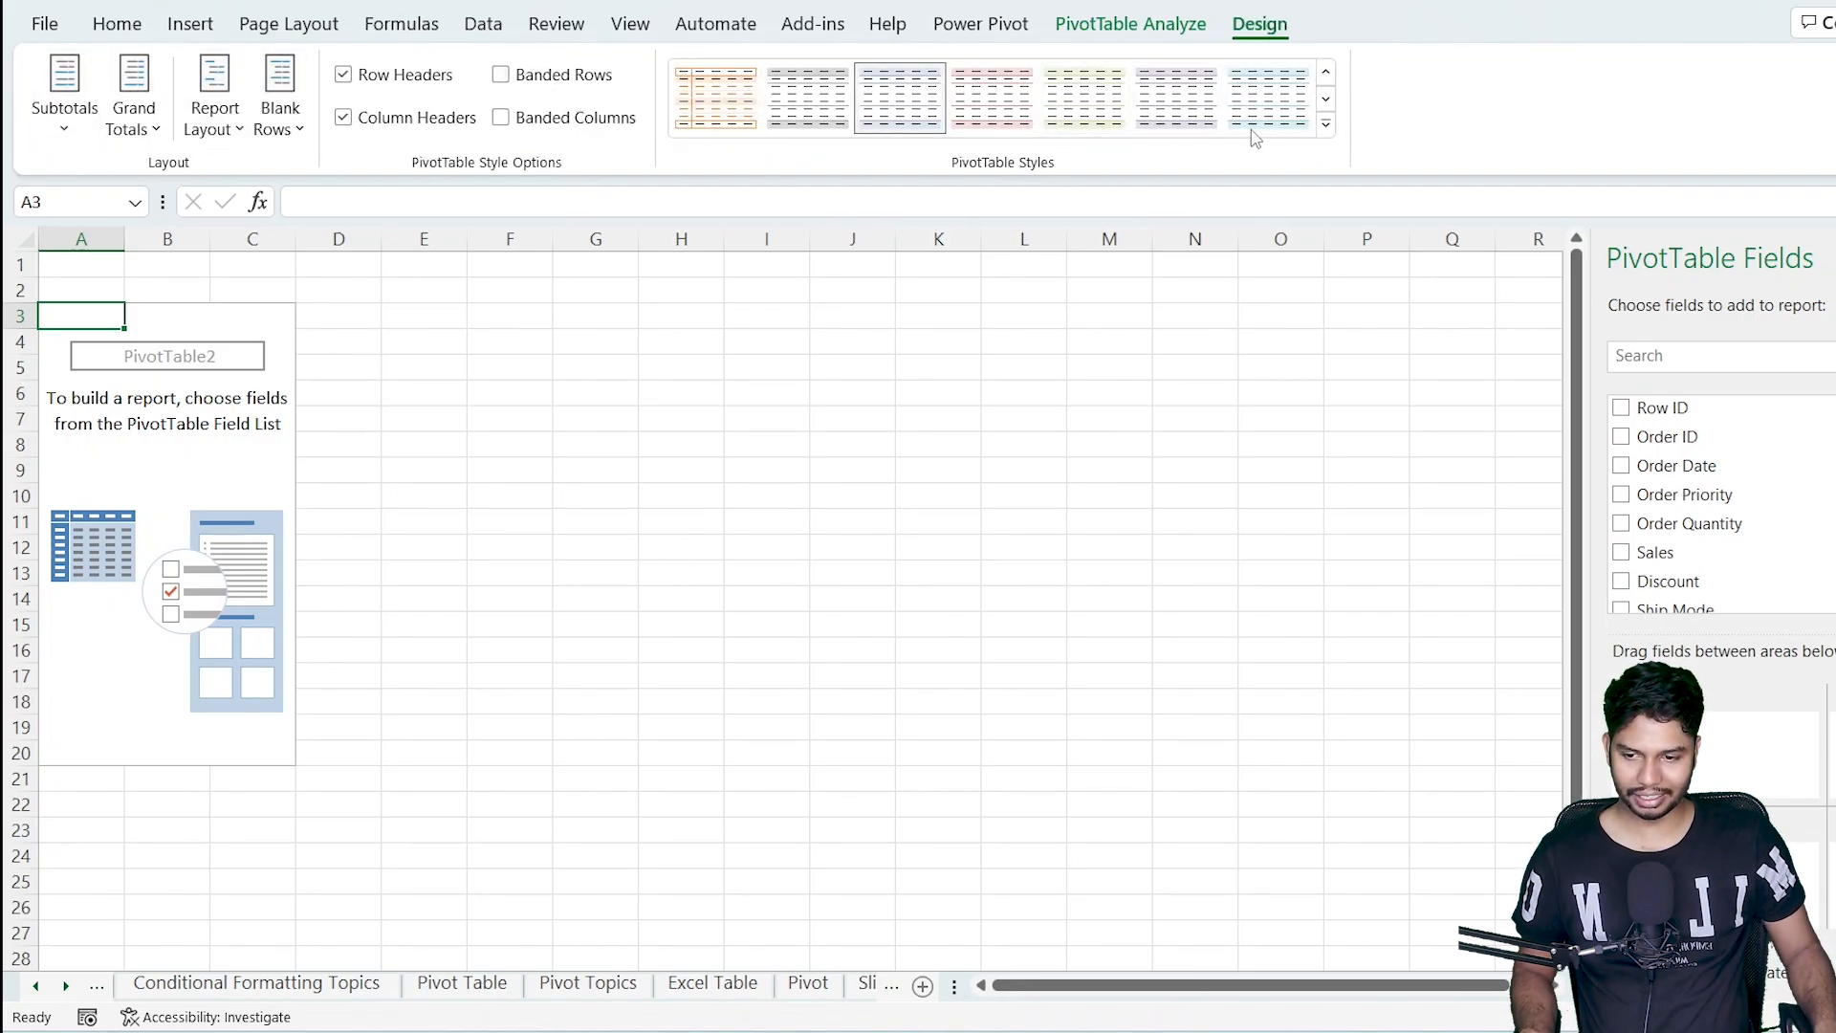
{"action": "left_click", "coordinate": [1124, 29]}
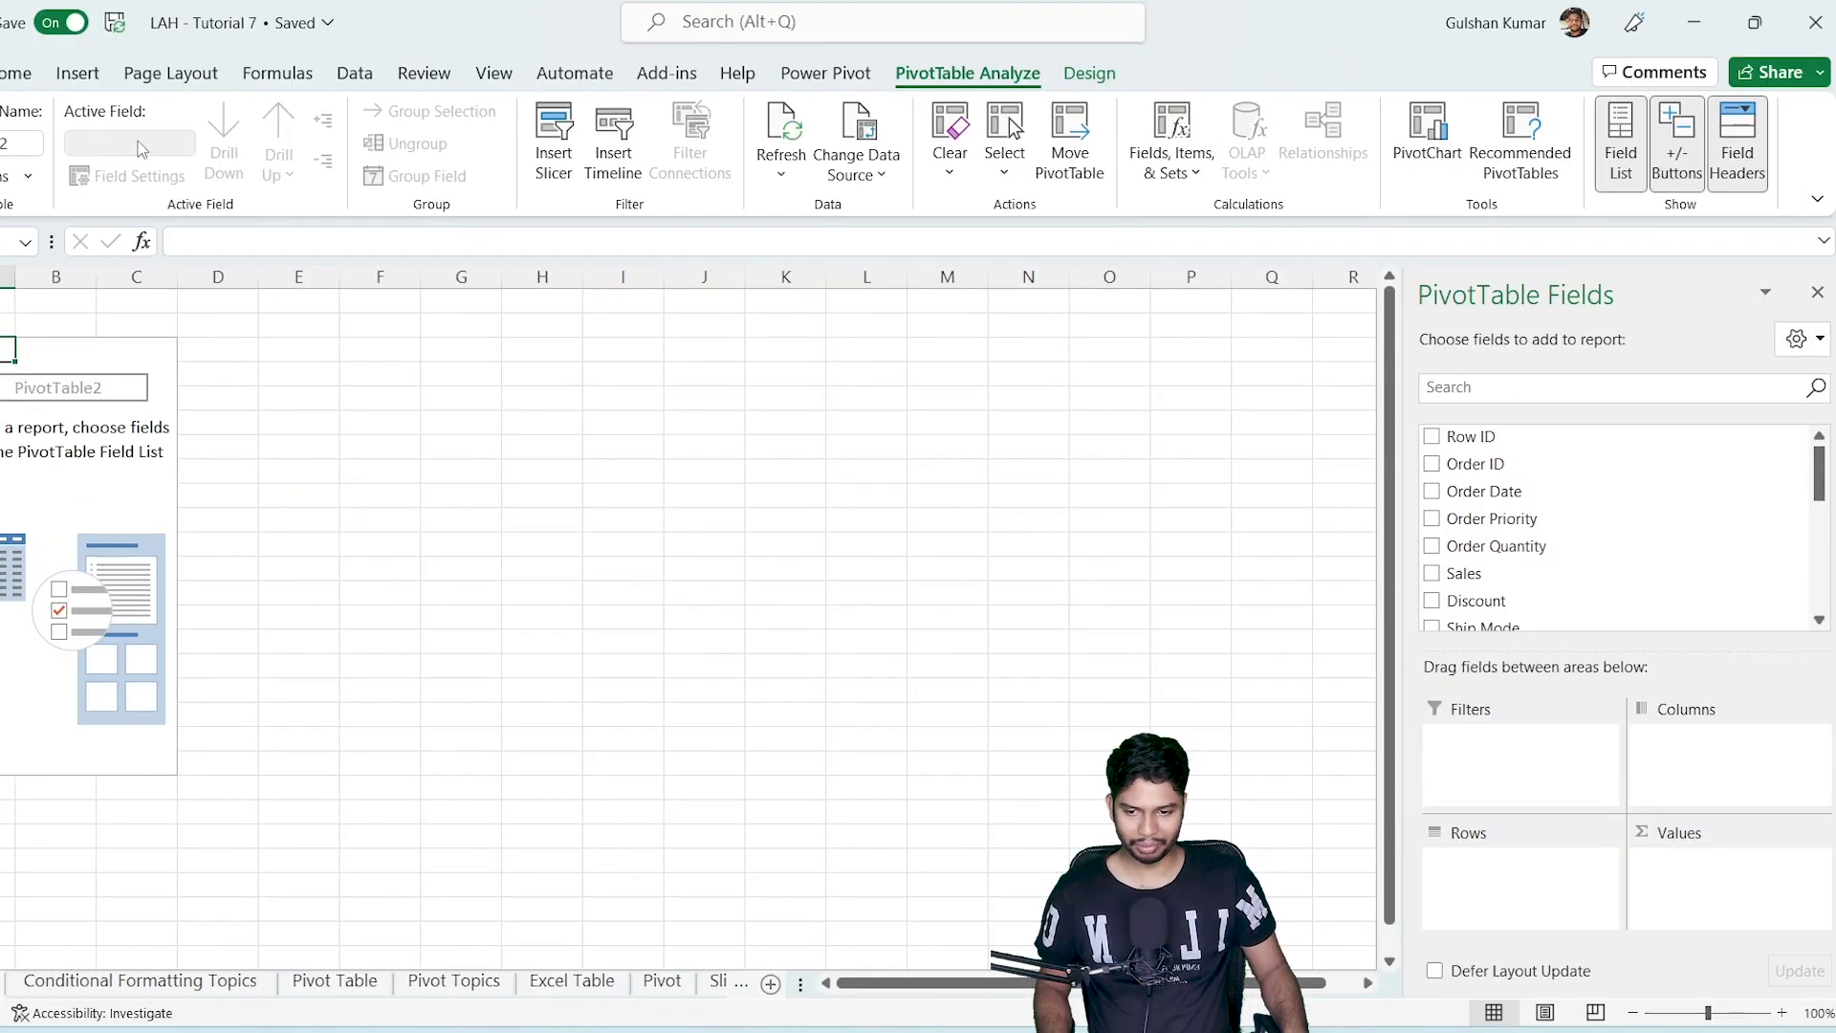
{"action": "scroll", "coordinate": [1597, 483], "scroll_direction": "down", "scroll_amount": 8}
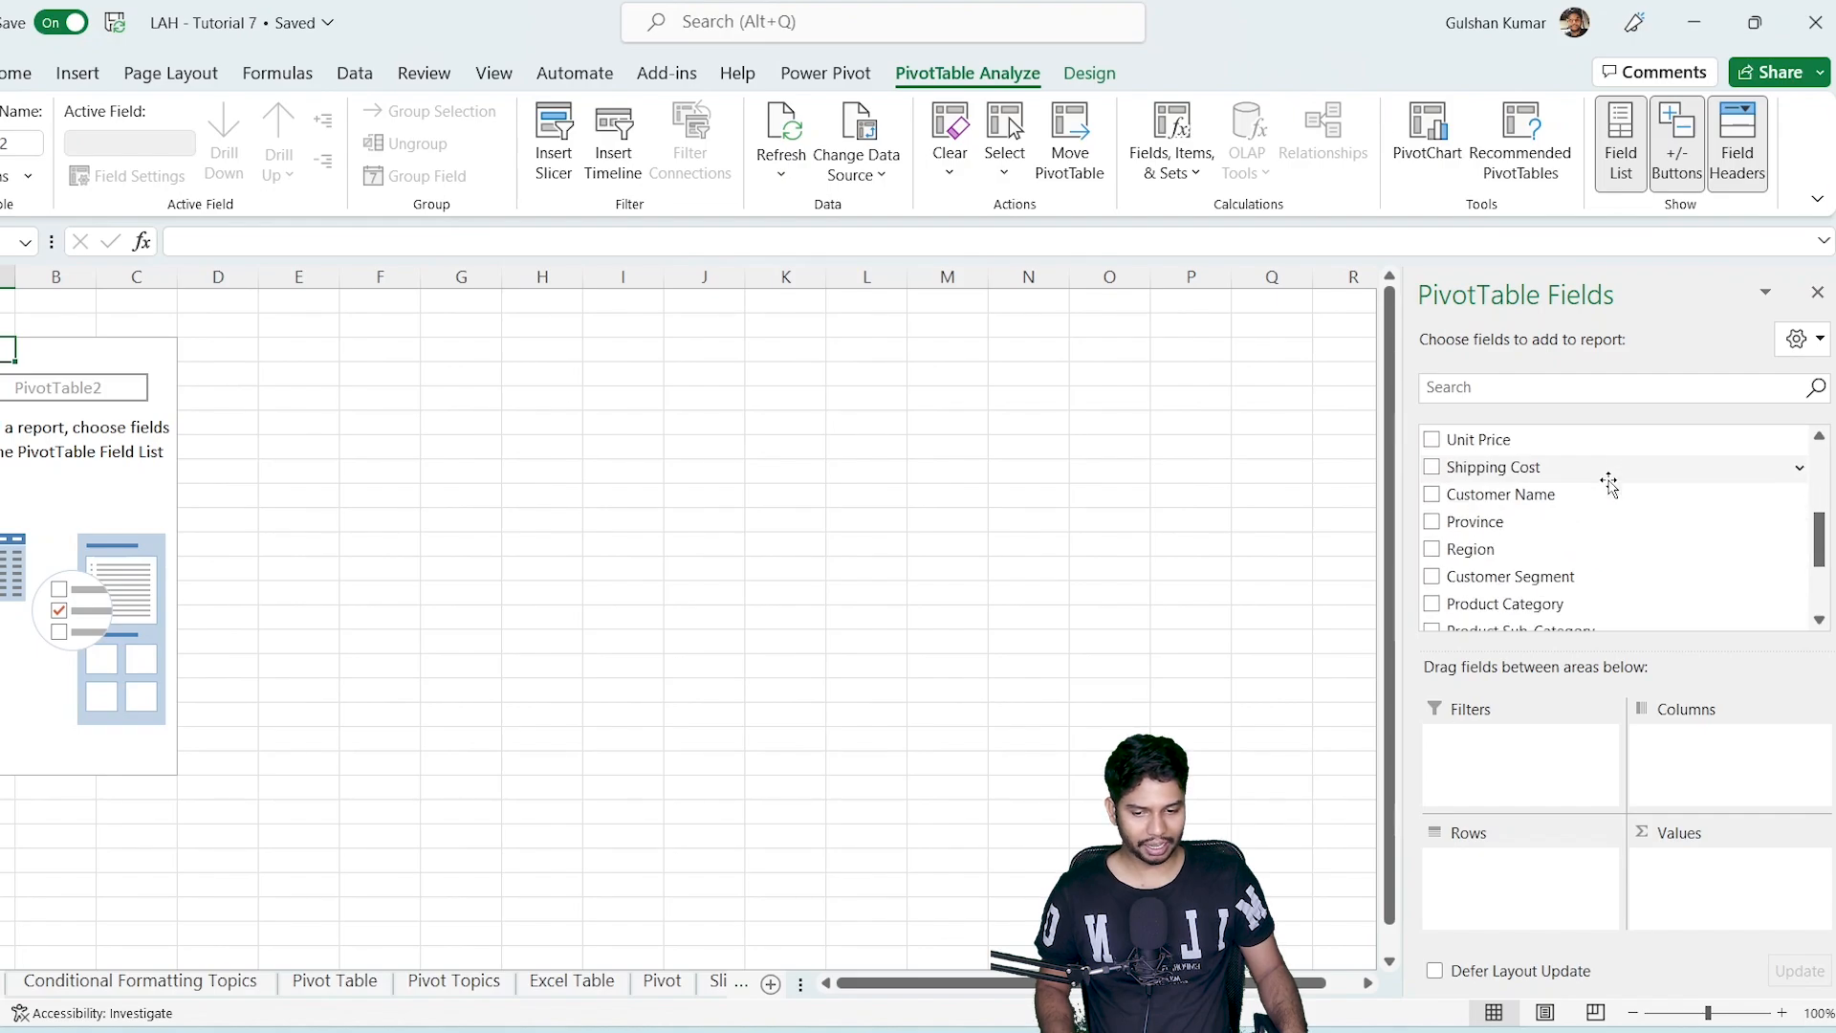
{"action": "scroll", "coordinate": [1578, 588], "scroll_direction": "up", "scroll_amount": 7}
{"action": "scroll", "coordinate": [1576, 593], "scroll_direction": "up", "scroll_amount": 1}
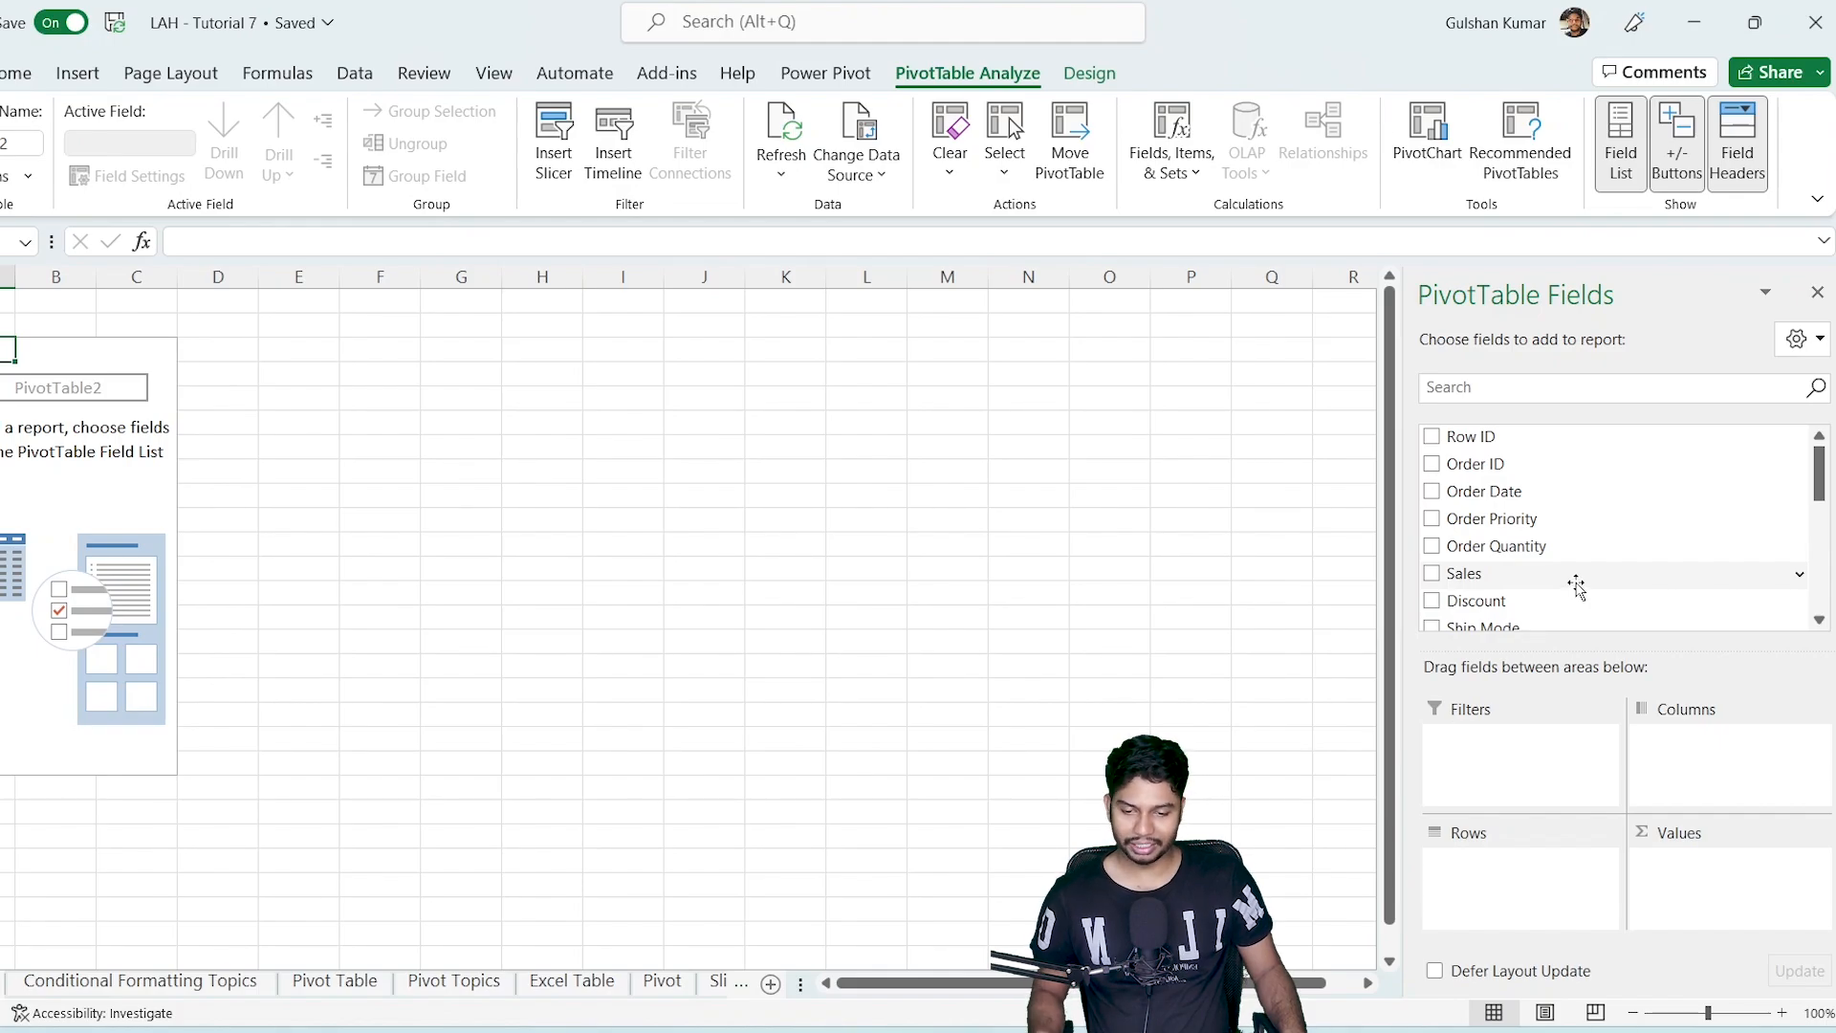
{"action": "scroll", "coordinate": [1578, 578], "scroll_direction": "down", "scroll_amount": 3}
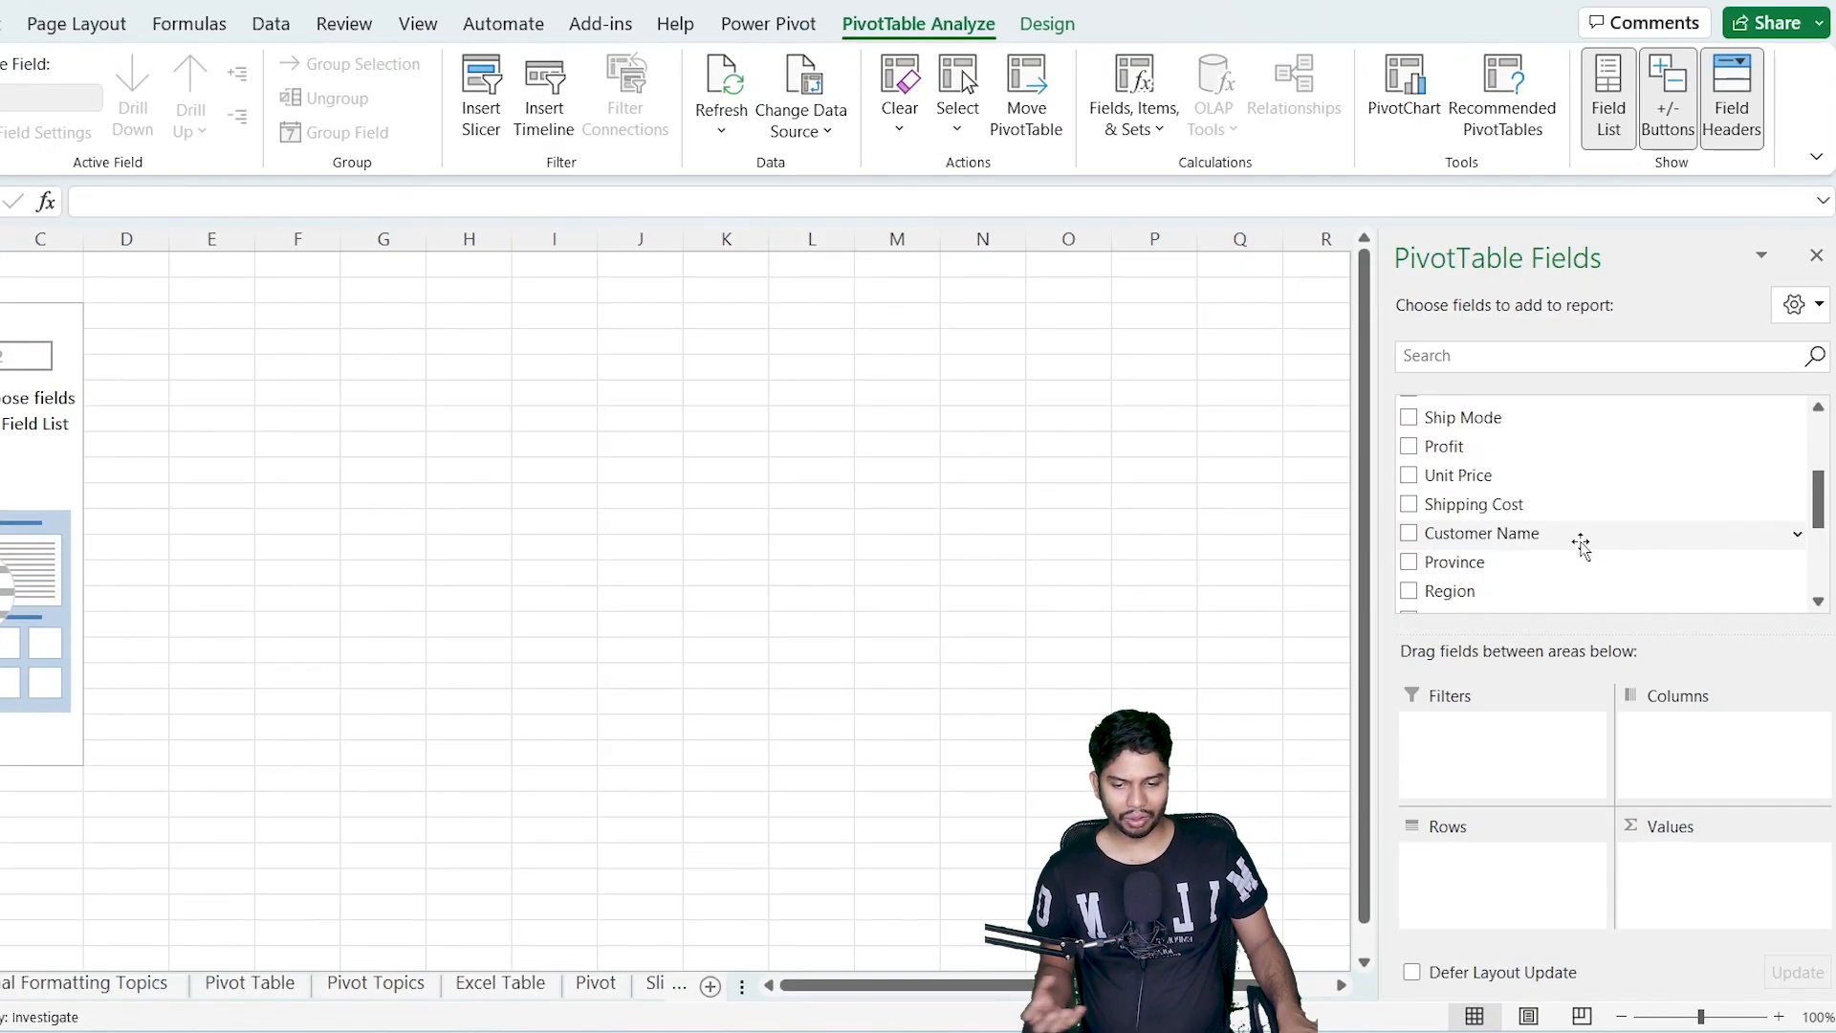
{"action": "scroll", "coordinate": [1581, 544], "scroll_direction": "down", "scroll_amount": 1}
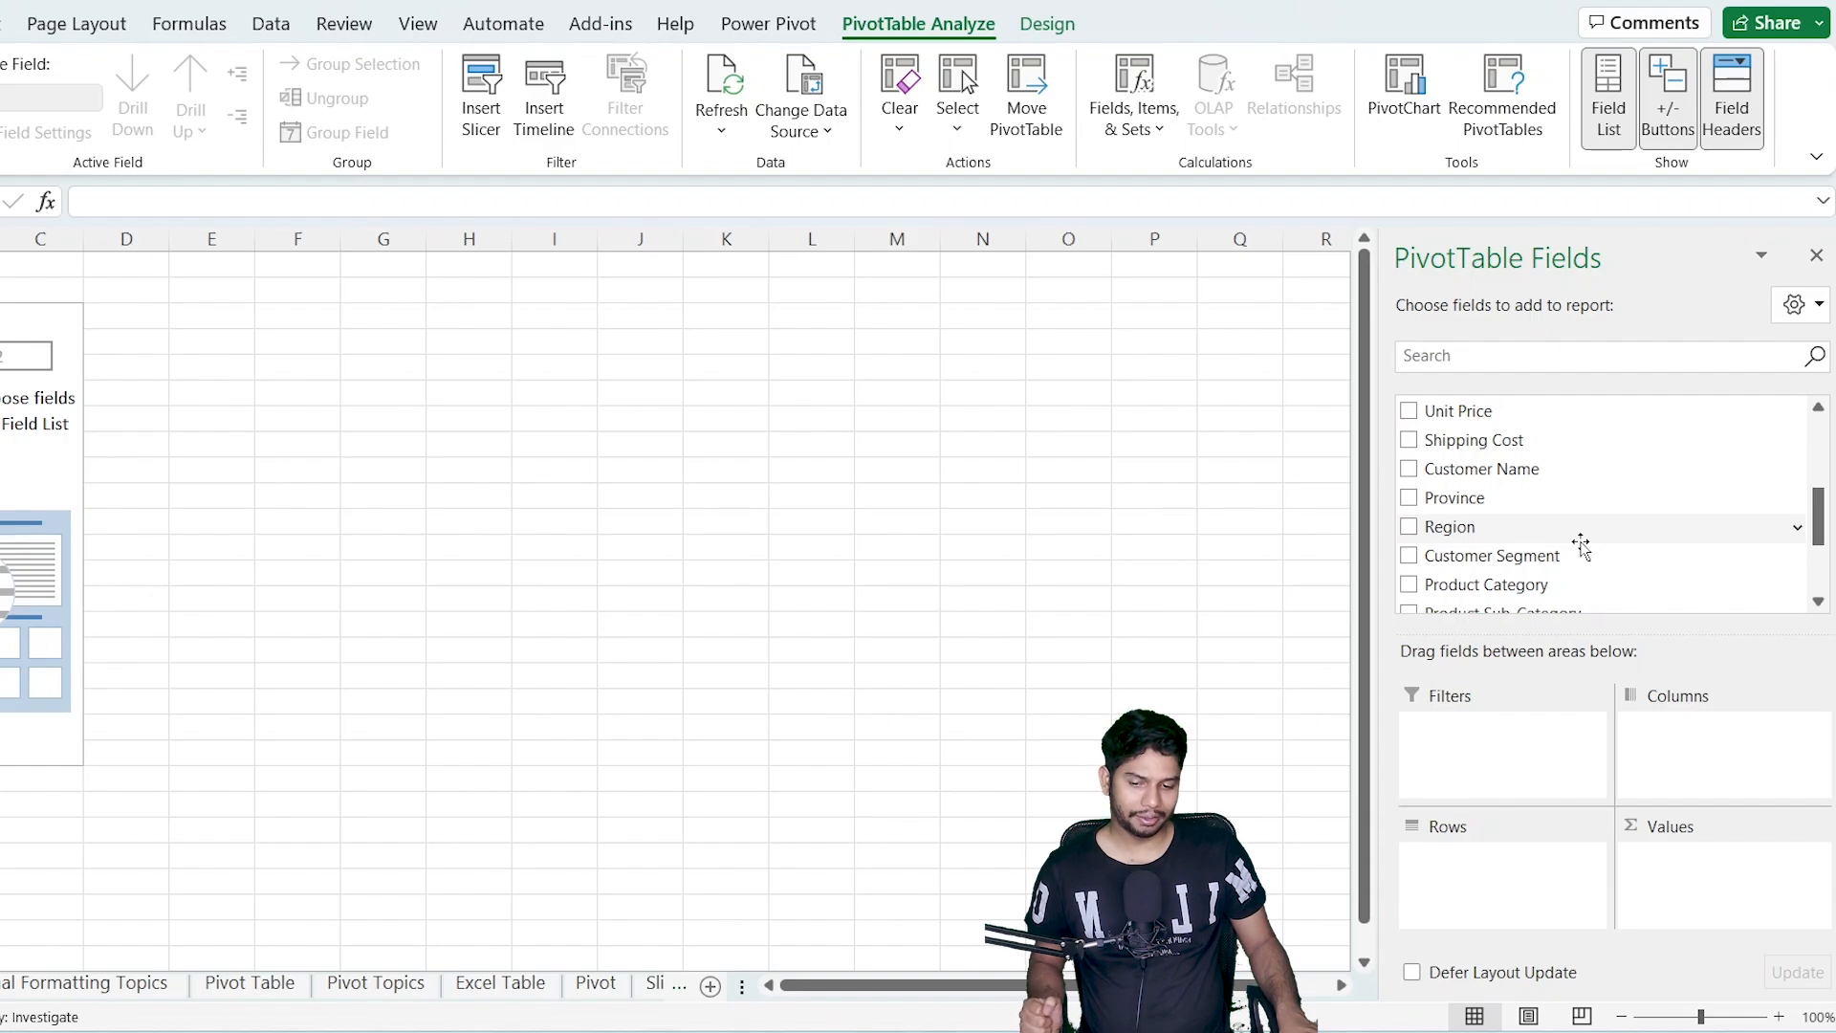
{"action": "scroll", "coordinate": [1578, 545], "scroll_direction": "up", "scroll_amount": 3}
{"action": "scroll", "coordinate": [1578, 545], "scroll_direction": "down", "scroll_amount": 4}
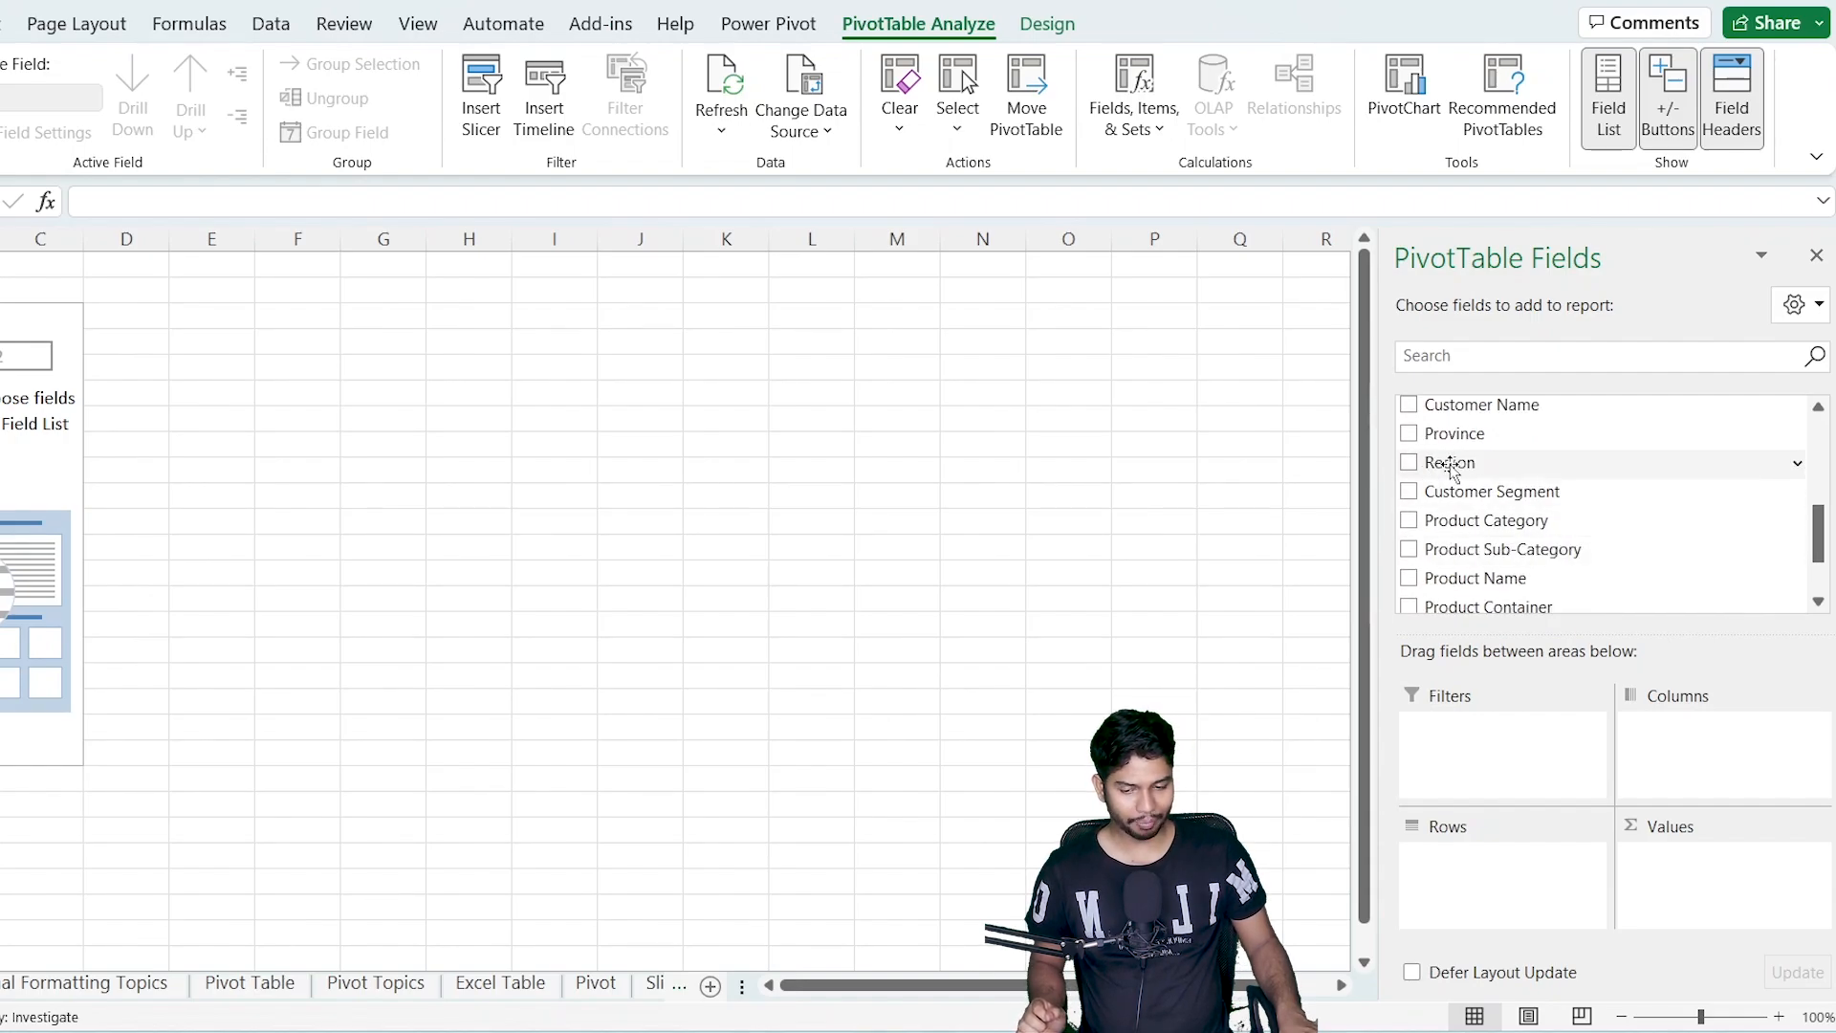
Add the Region field to the PivotTable, try it in the Columns area and place it back in Rows.
{"action": "scroll", "coordinate": [1492, 586], "scroll_direction": "up", "scroll_amount": 1}
{"action": "left_click", "coordinate": [1409, 528]}
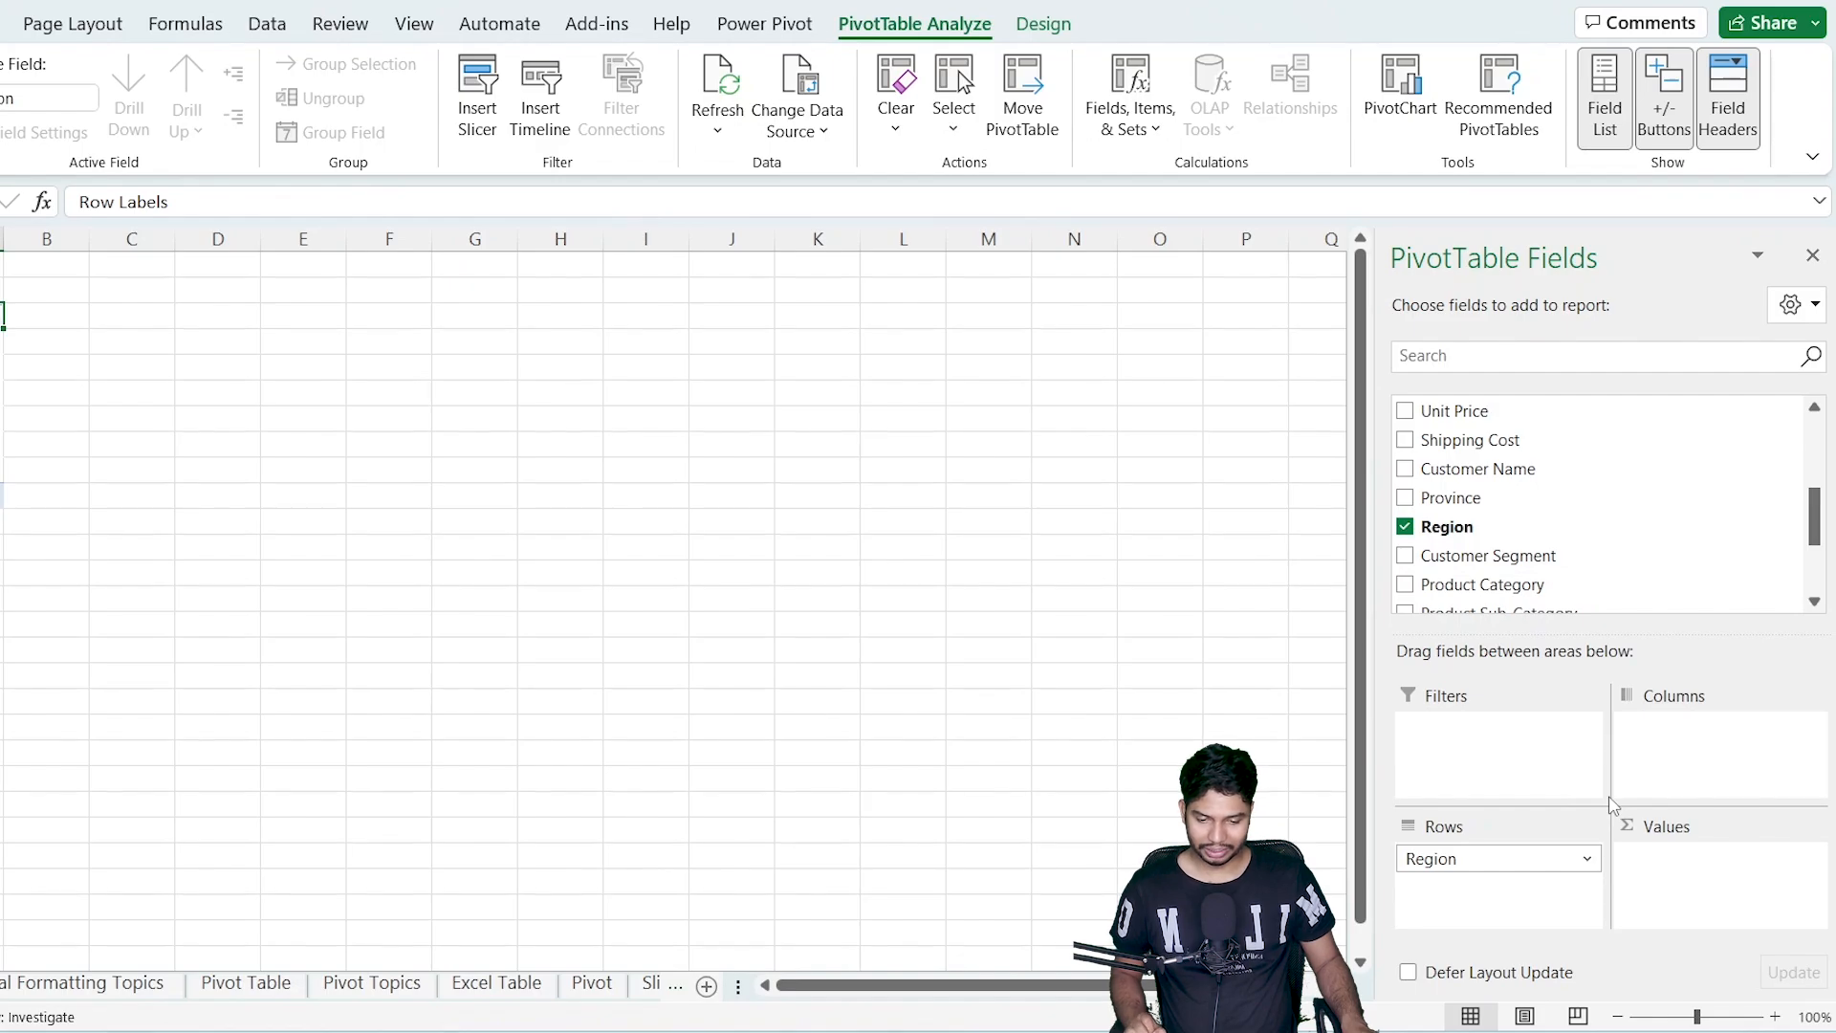
{"action": "left_click_drag", "start_coordinate": [1519, 859], "coordinate": [1699, 762]}
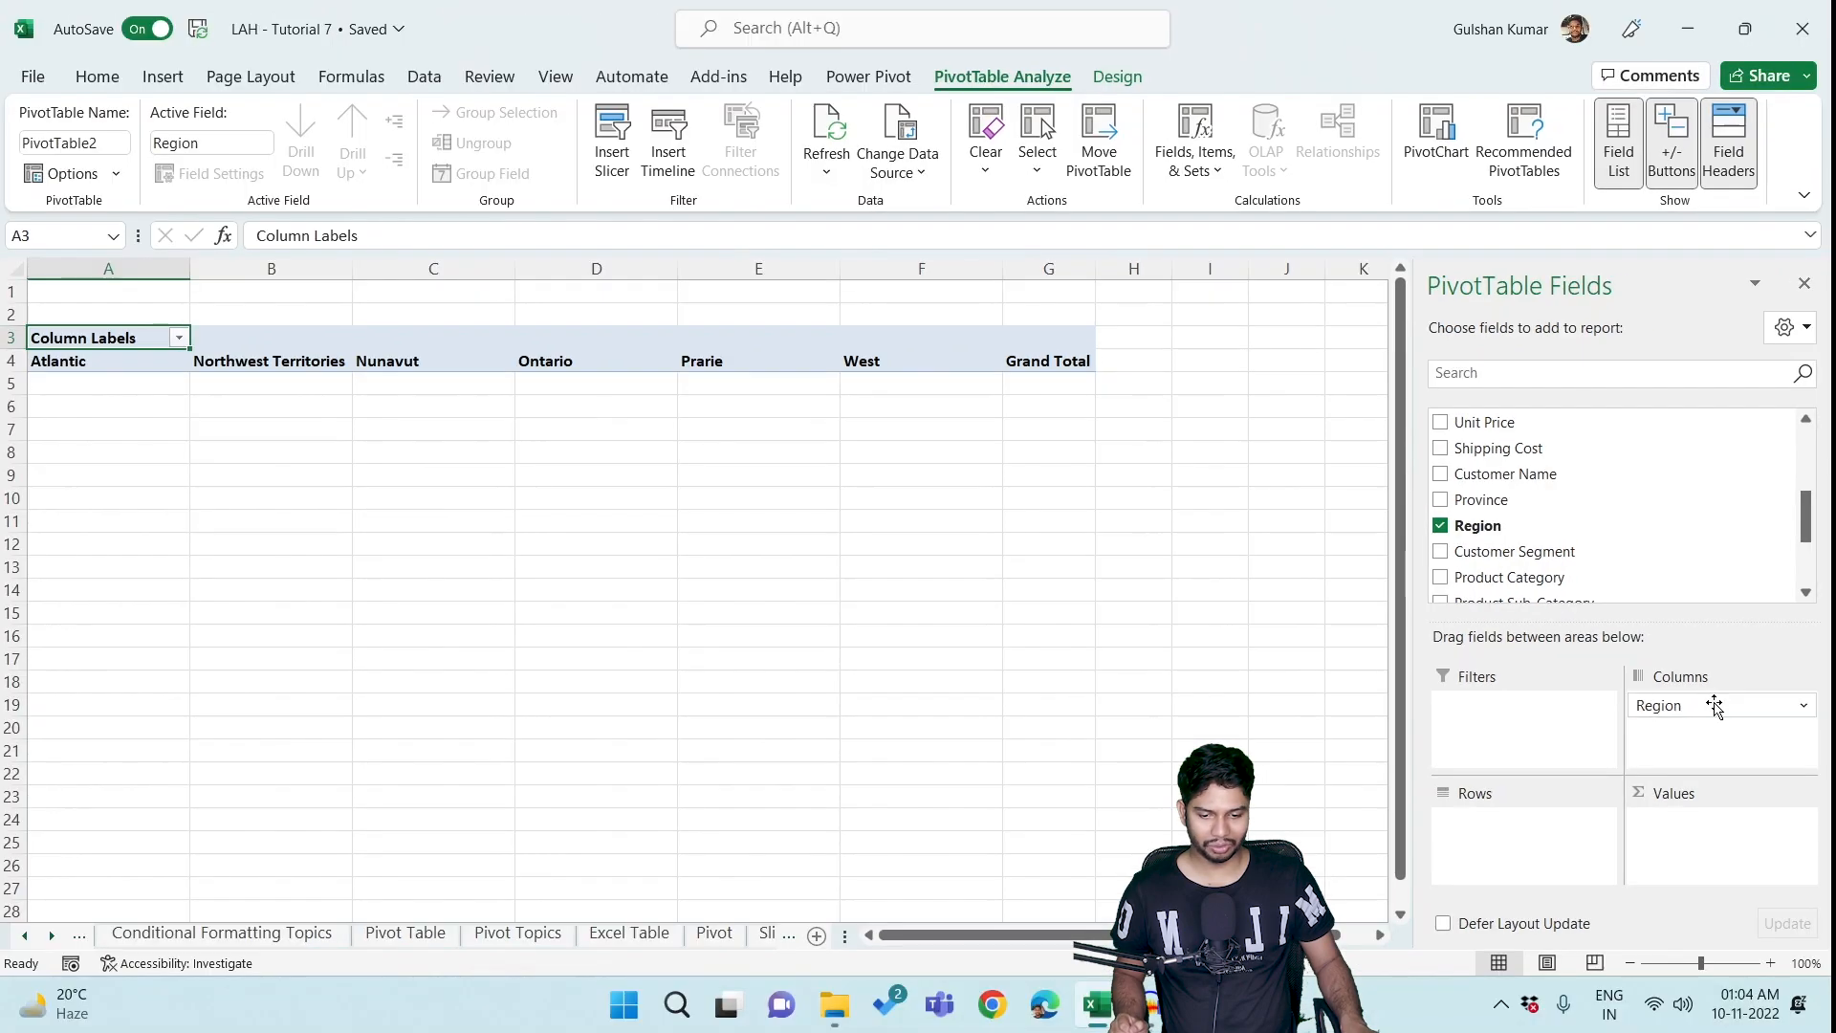
{"action": "left_click_drag", "start_coordinate": [1715, 706], "coordinate": [1539, 850]}
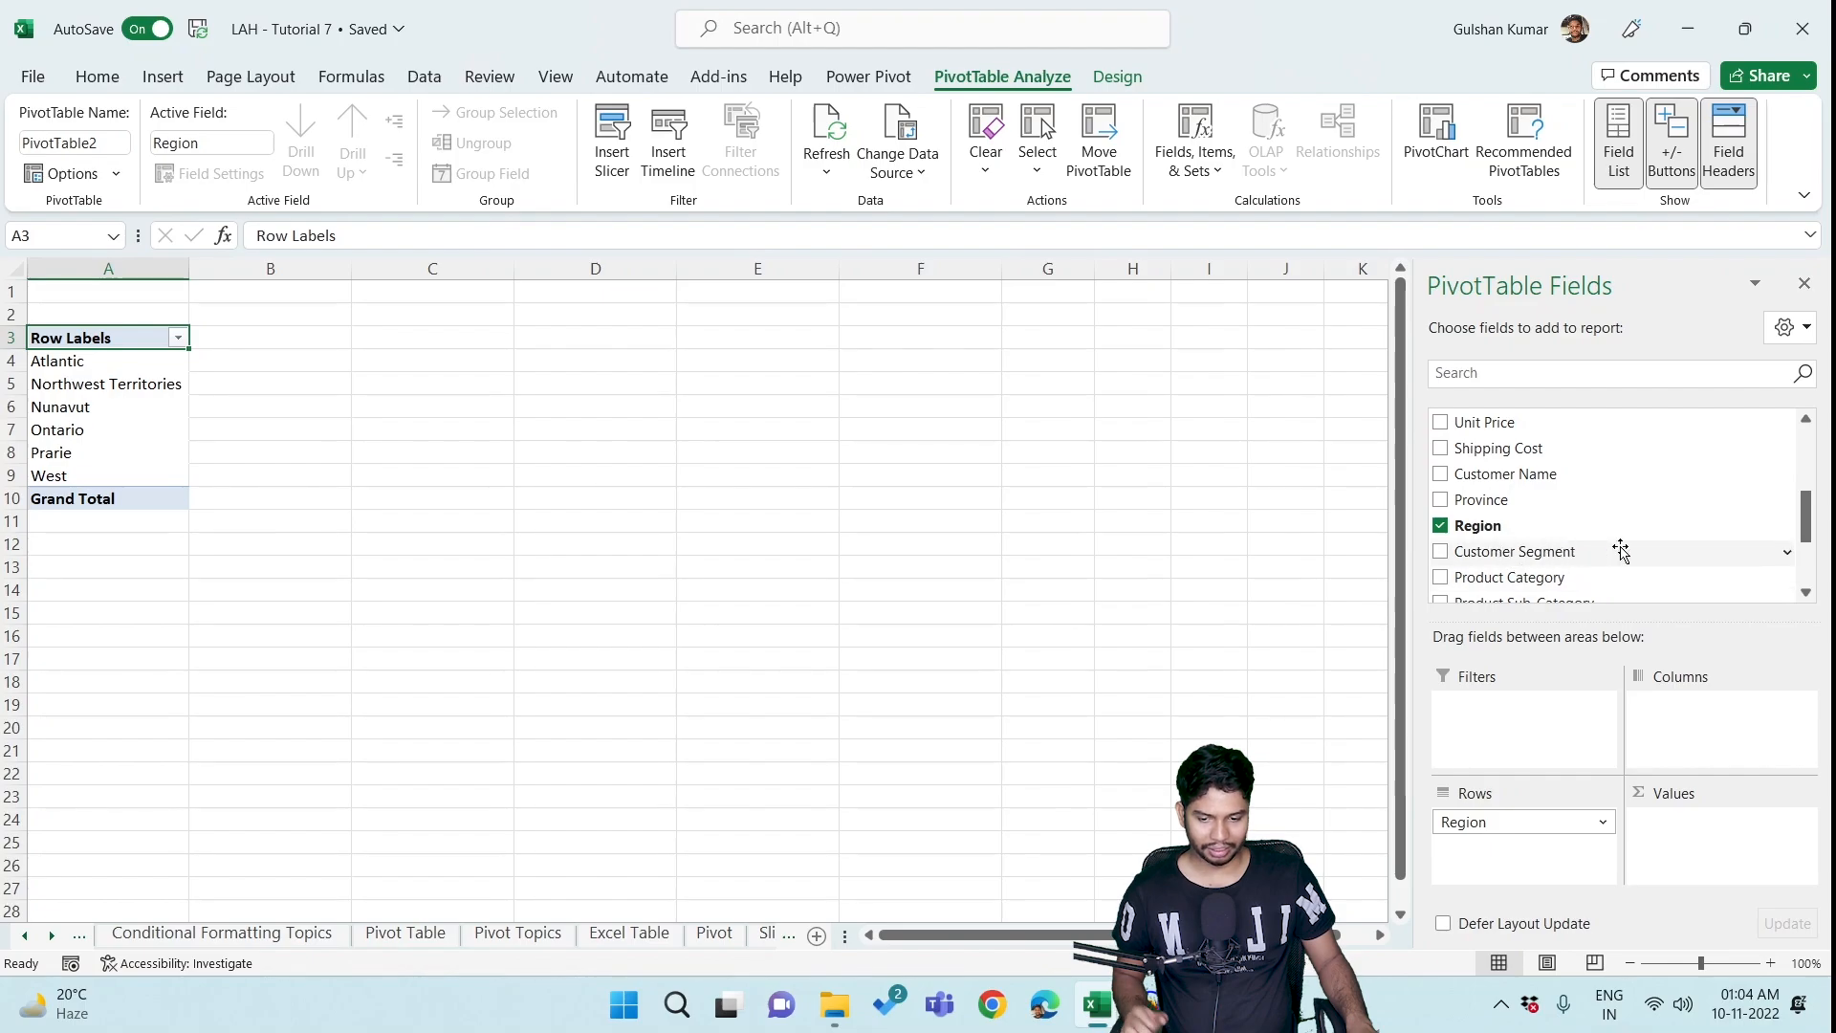
{"action": "scroll", "coordinate": [1621, 547], "scroll_direction": "up", "scroll_amount": 2}
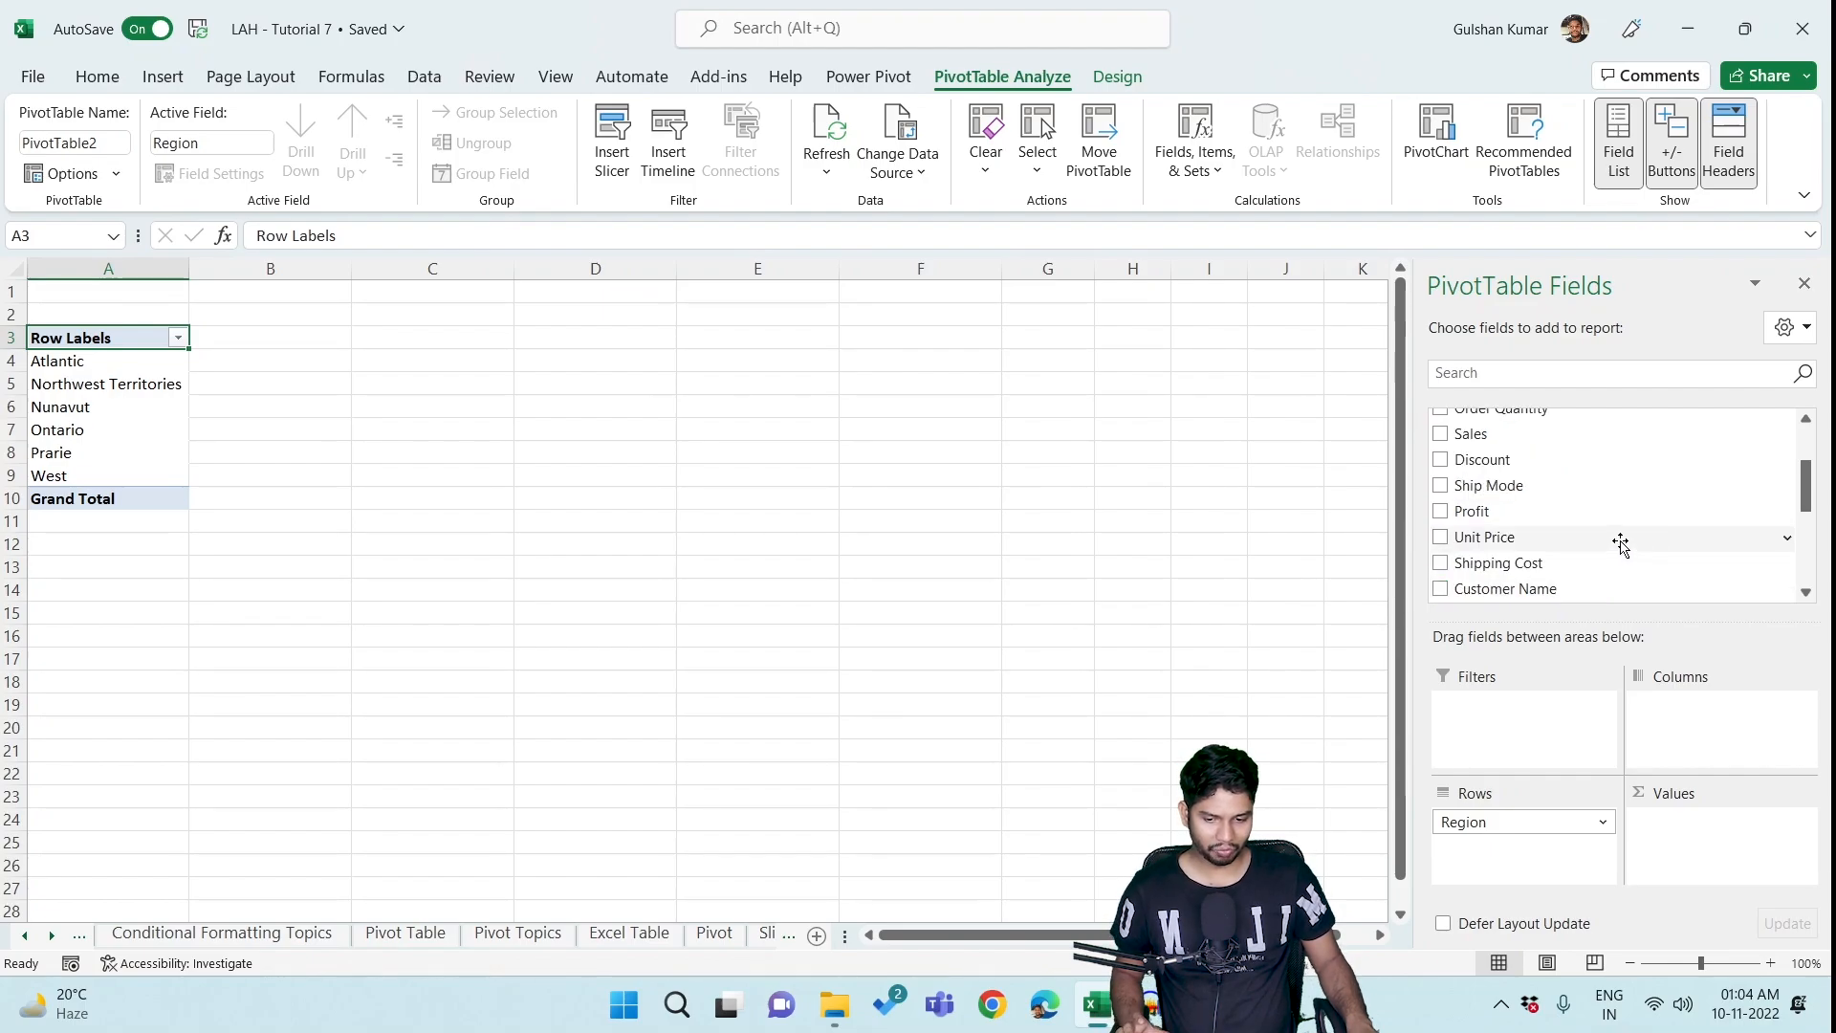
Add the Profit field to the PivotTable's Values area to total profit for each region.
{"action": "scroll", "coordinate": [1620, 543], "scroll_direction": "up", "scroll_amount": 1}
{"action": "scroll", "coordinate": [1520, 541], "scroll_direction": "down", "scroll_amount": 1}
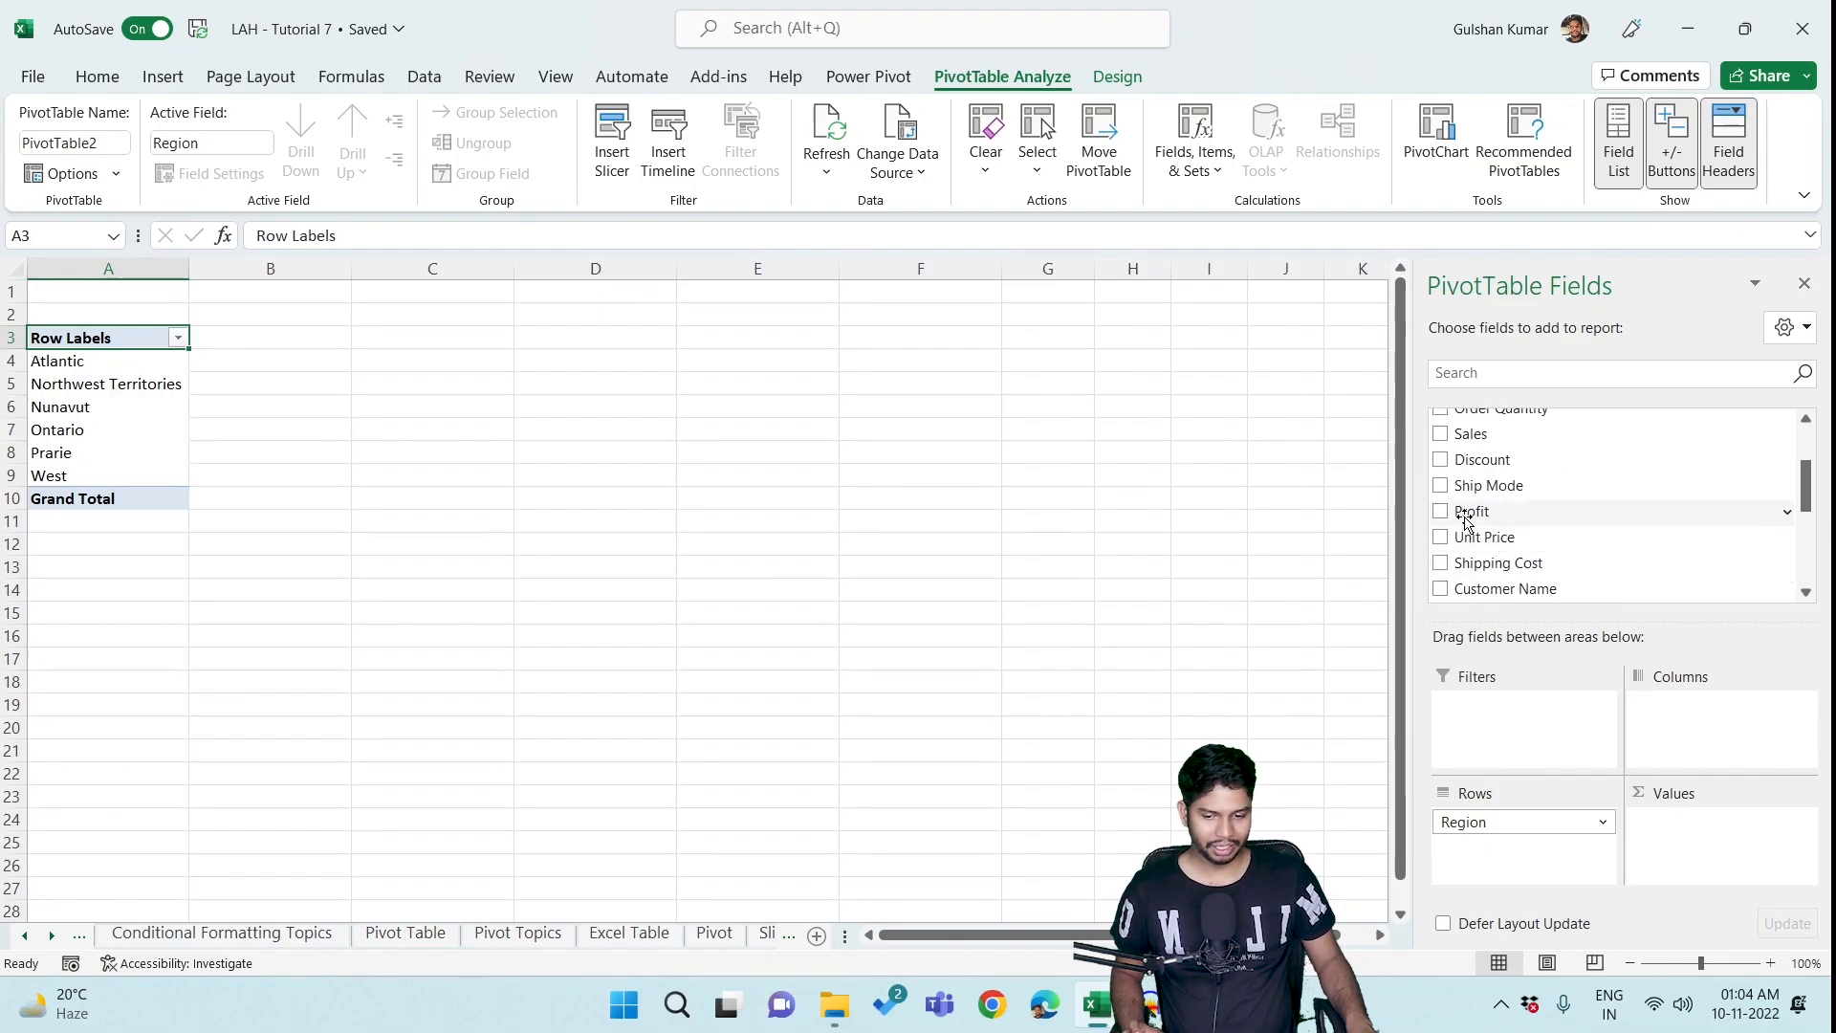
{"action": "left_click_drag", "start_coordinate": [1465, 519], "coordinate": [1712, 851]}
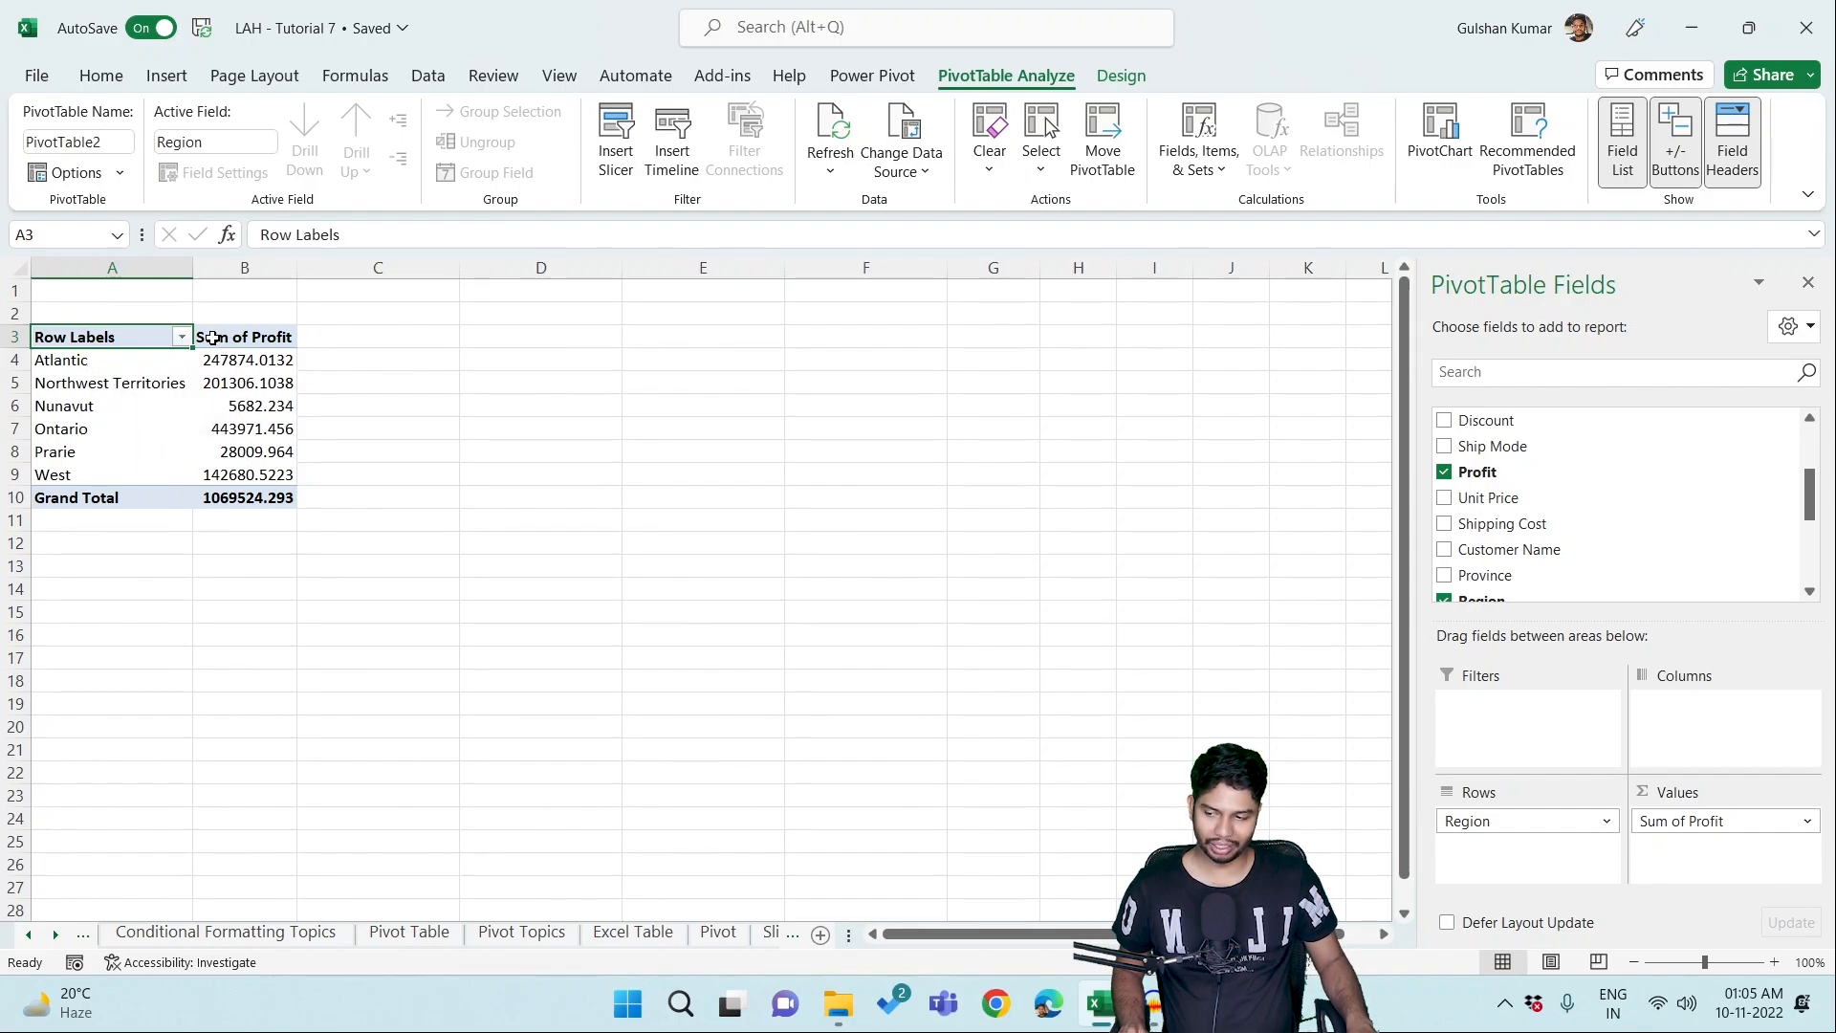
Try Count and Max as the summary calculation for the Profit values, and set it back to Sum.
{"action": "left_click", "coordinate": [1808, 822]}
{"action": "left_click", "coordinate": [1809, 823]}
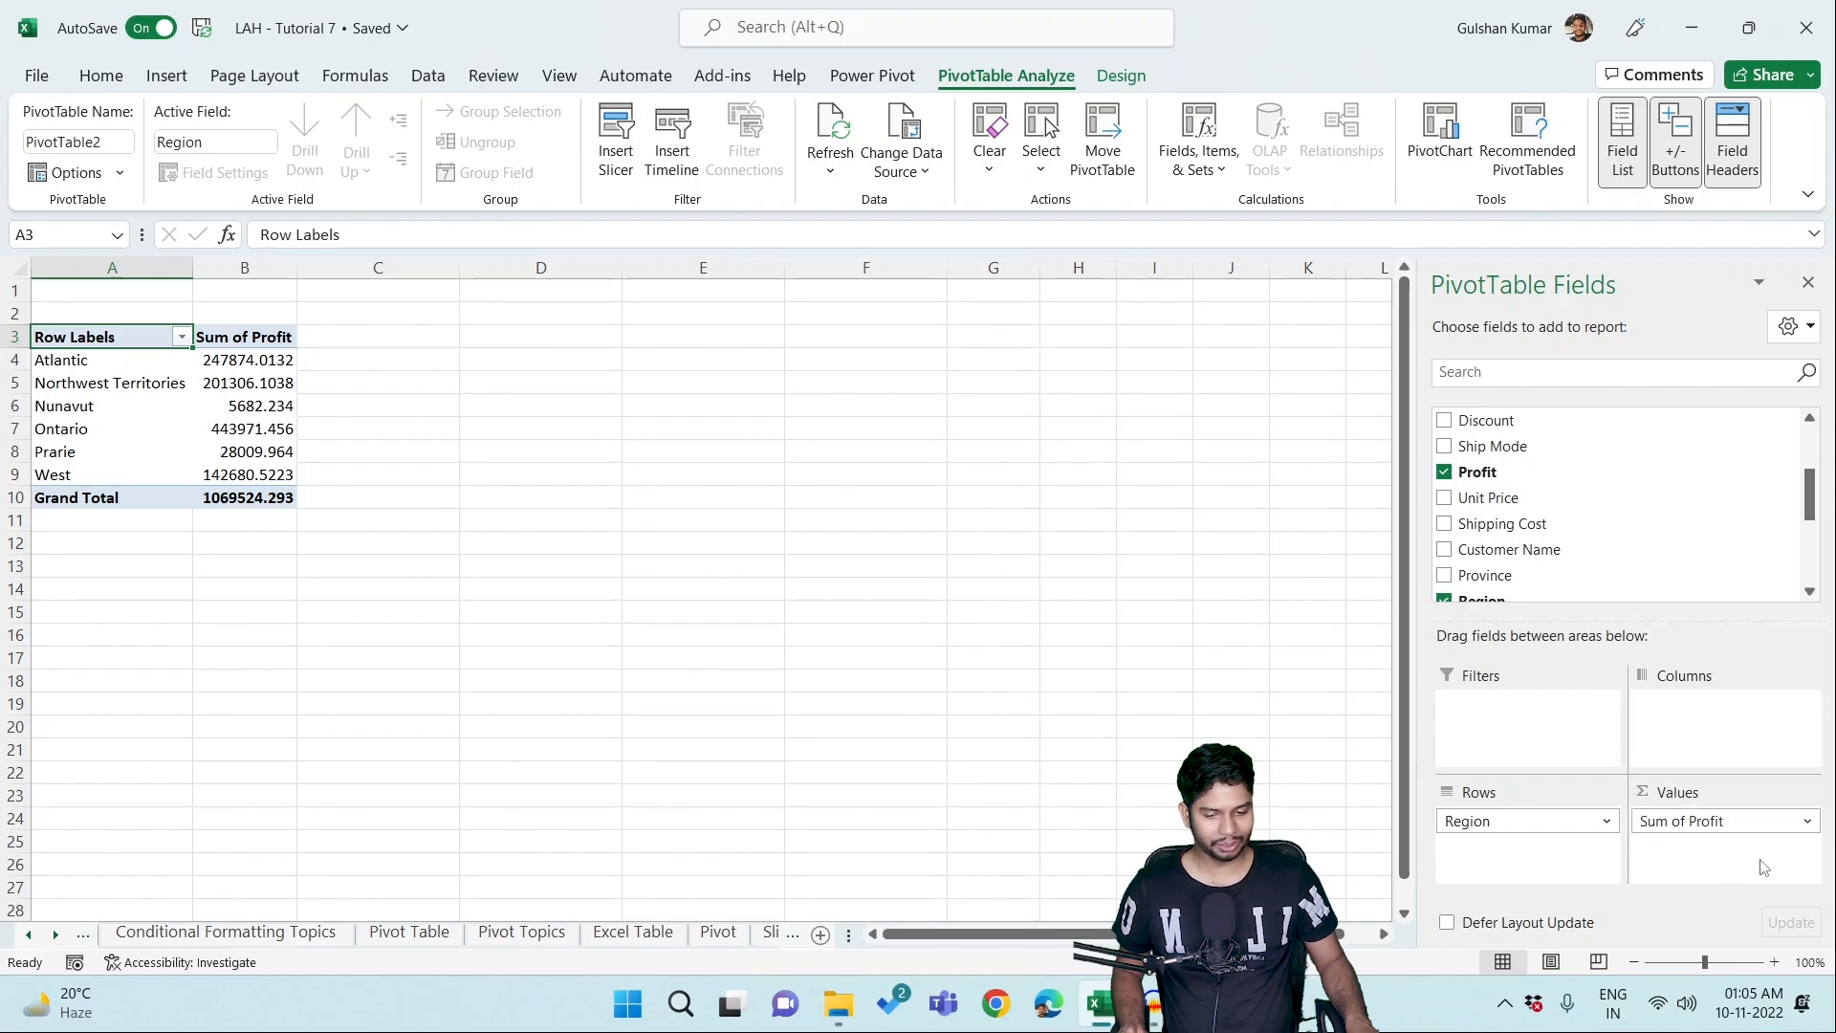
{"action": "left_click", "coordinate": [1808, 823]}
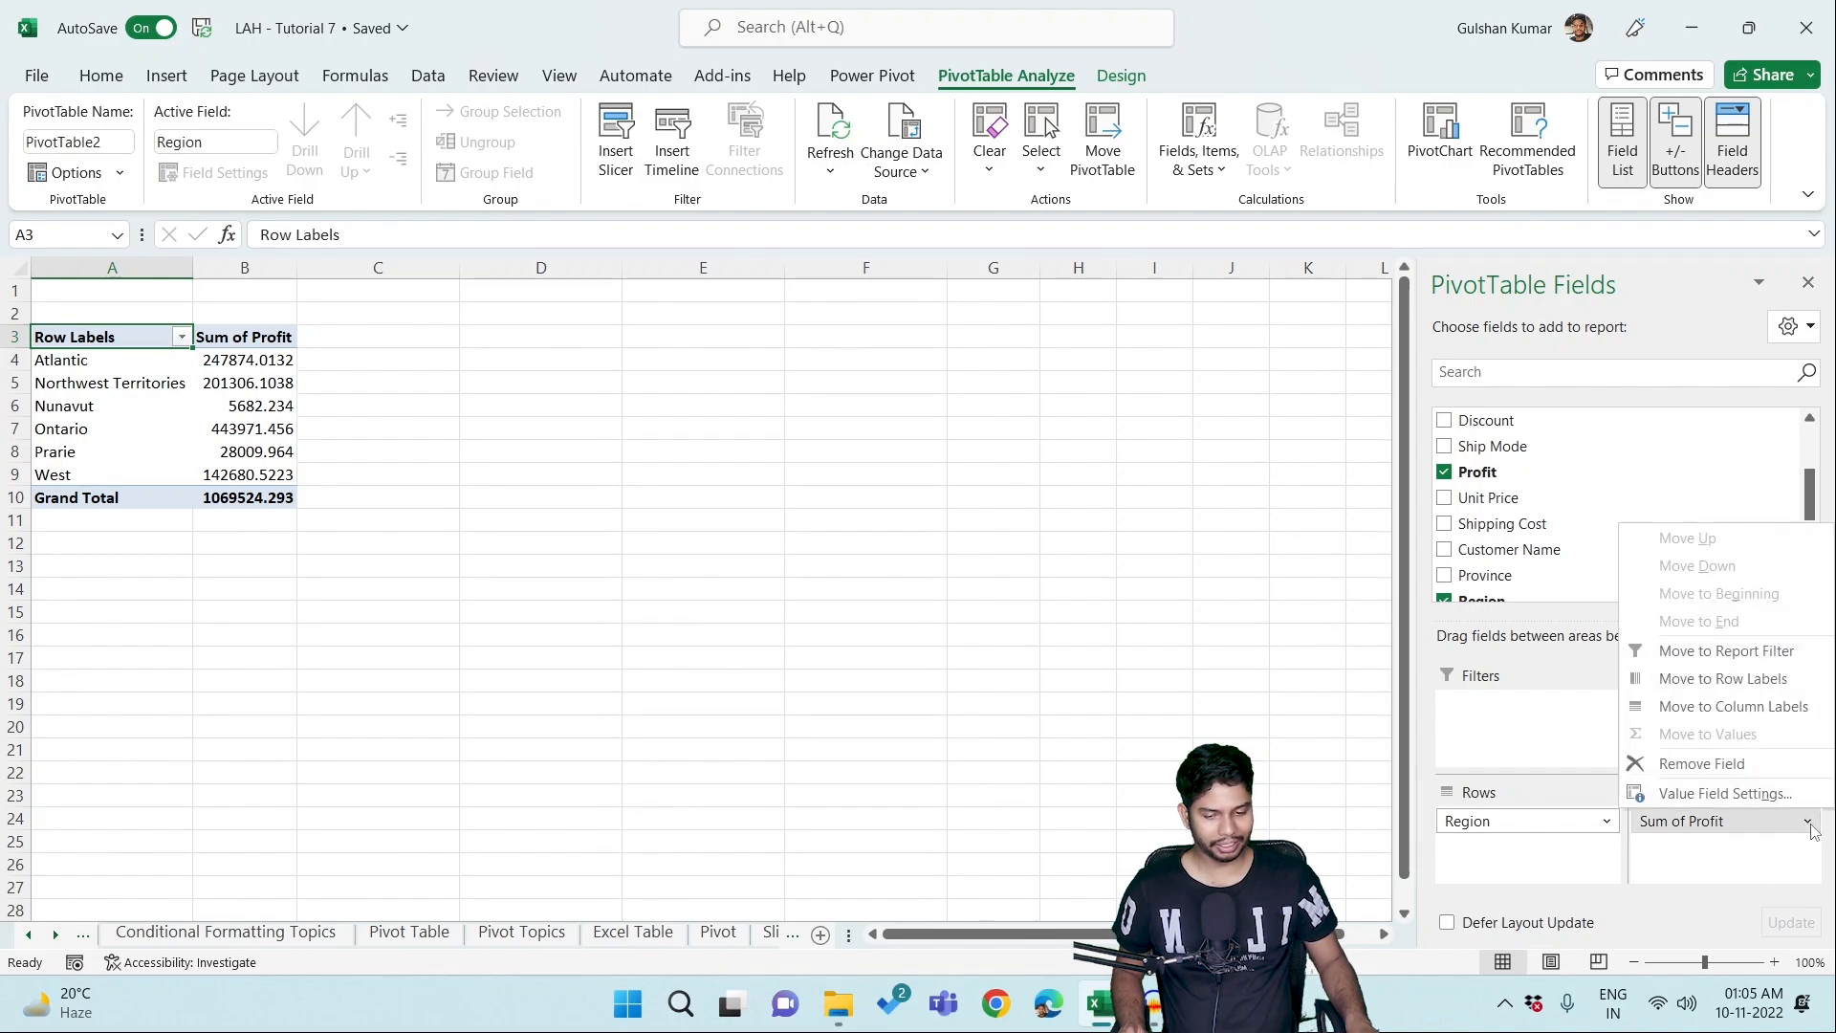
{"action": "left_click", "coordinate": [1702, 793]}
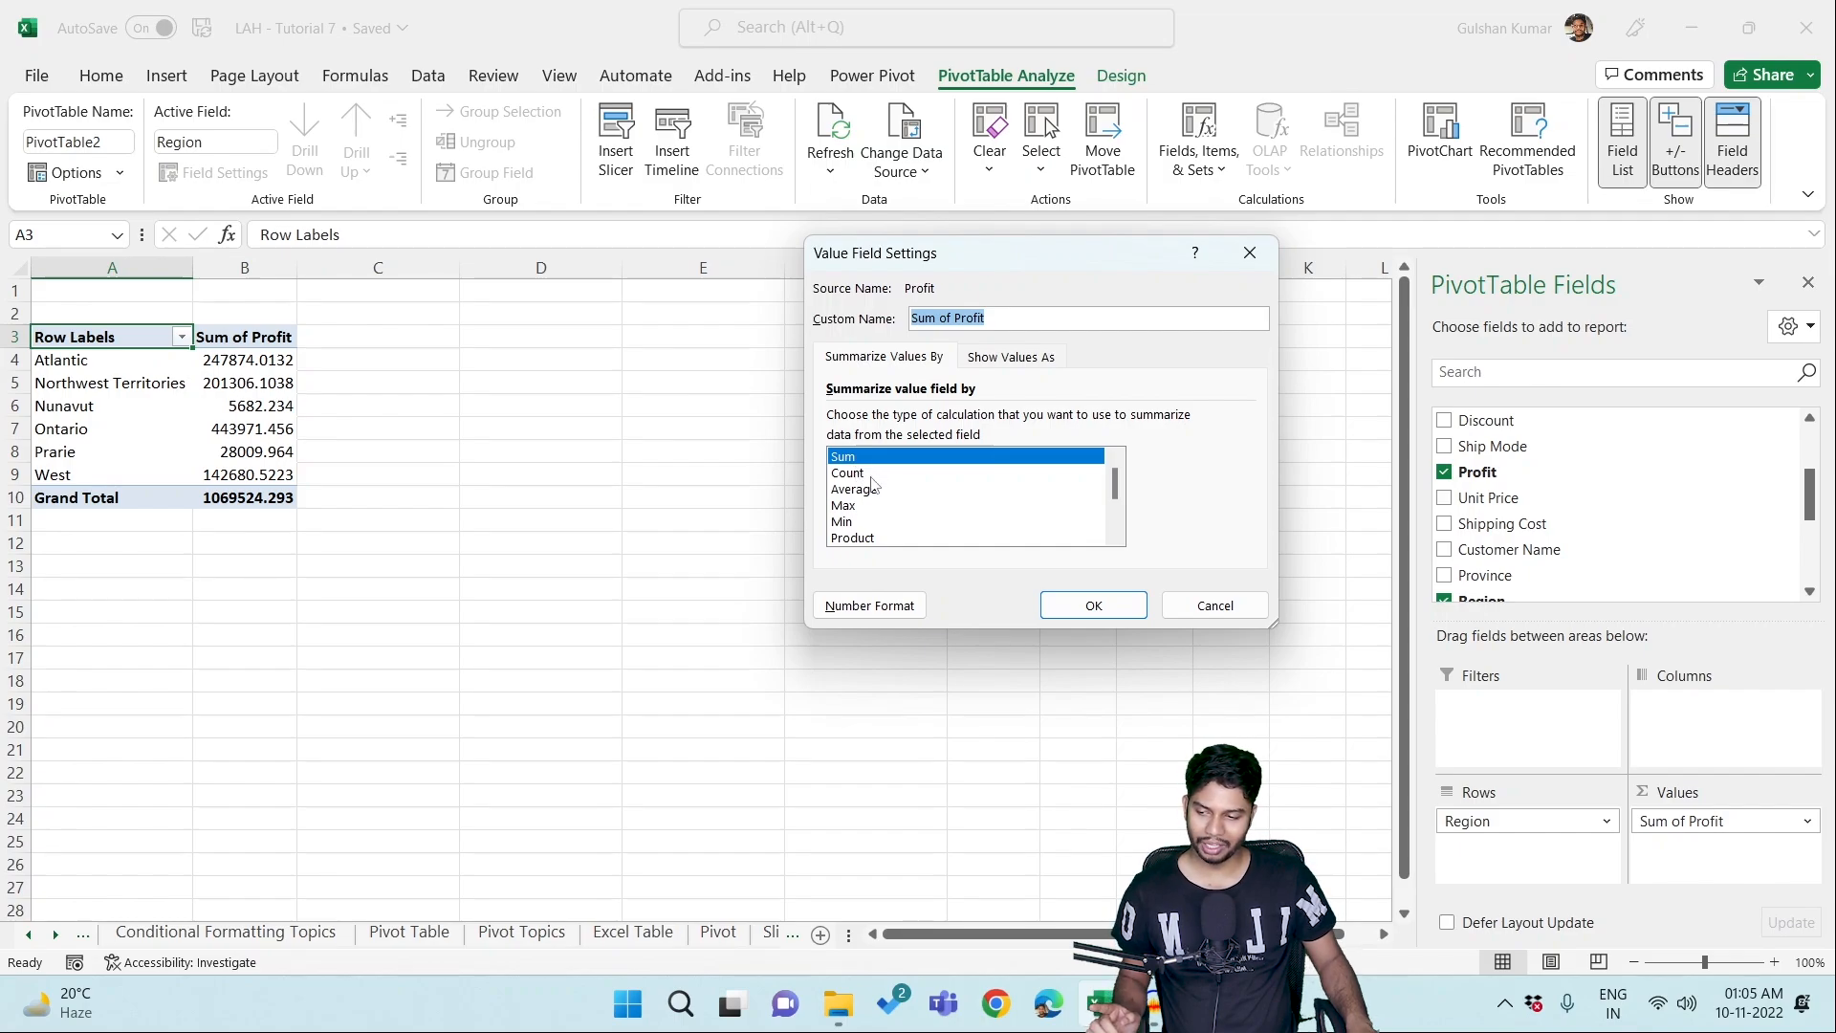
{"action": "left_click", "coordinate": [847, 474]}
{"action": "left_click", "coordinate": [873, 506]}
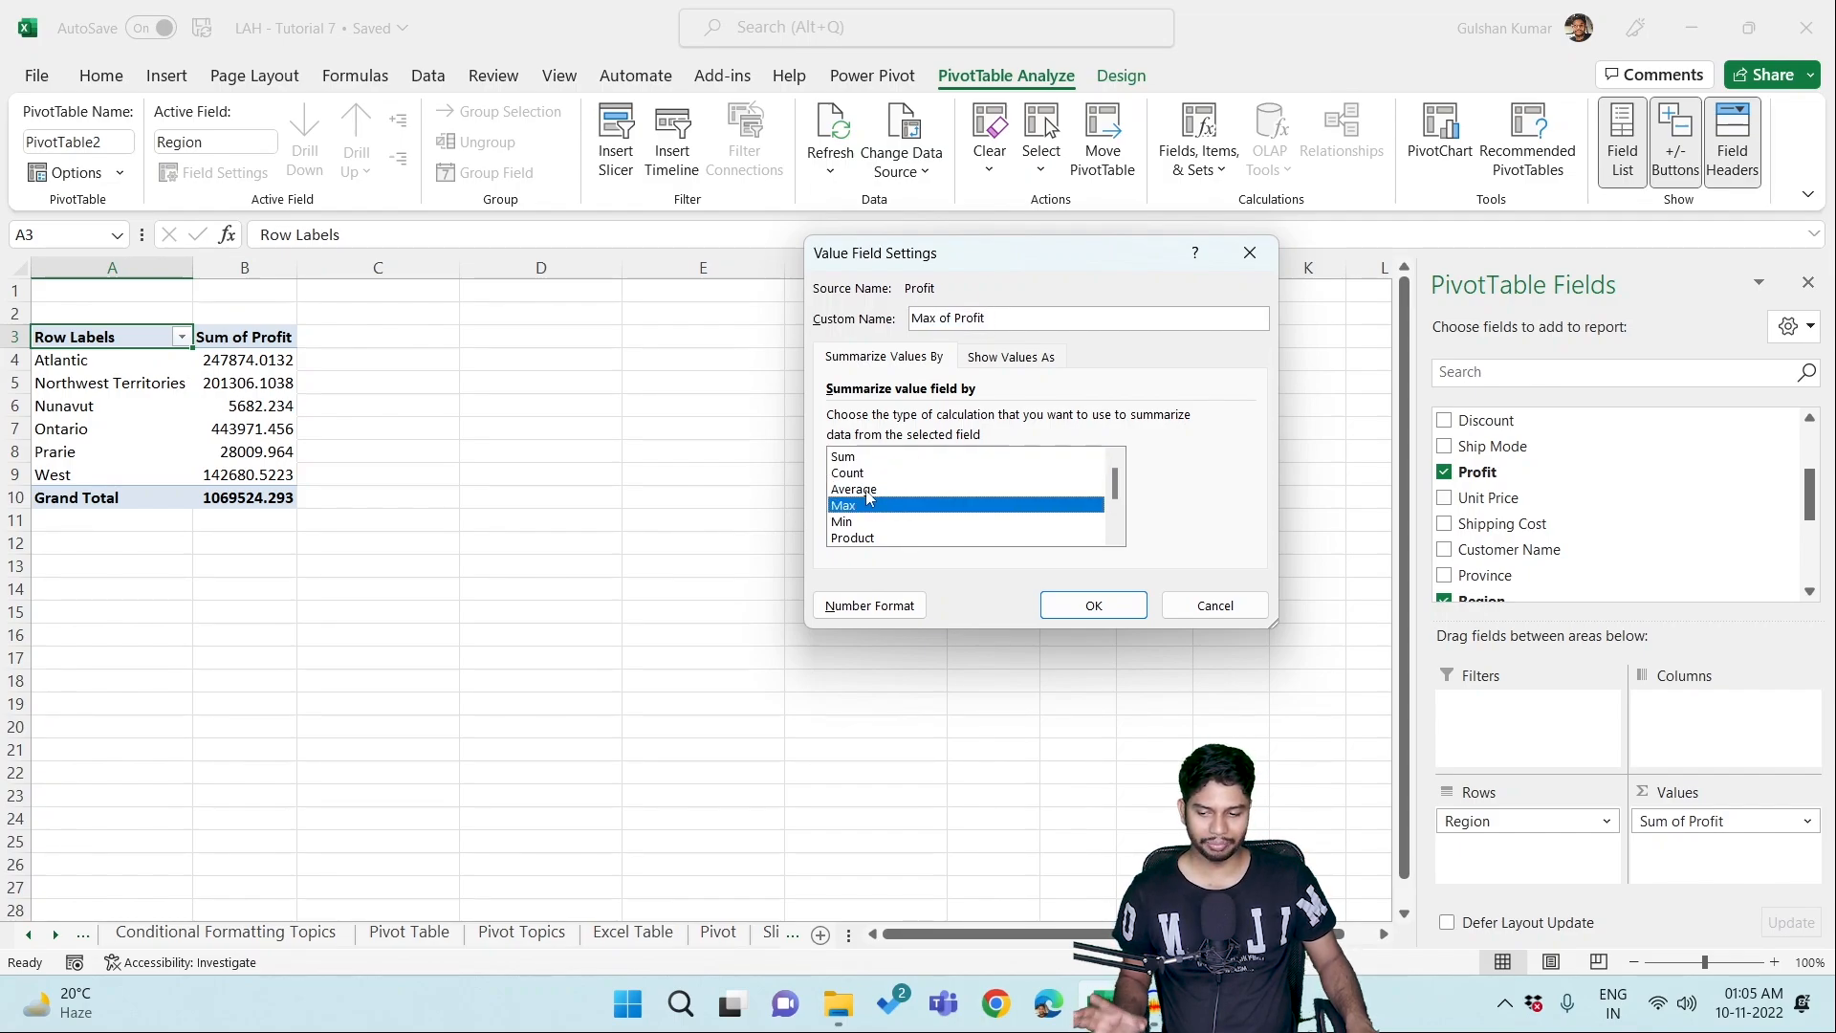
{"action": "left_click", "coordinate": [866, 461]}
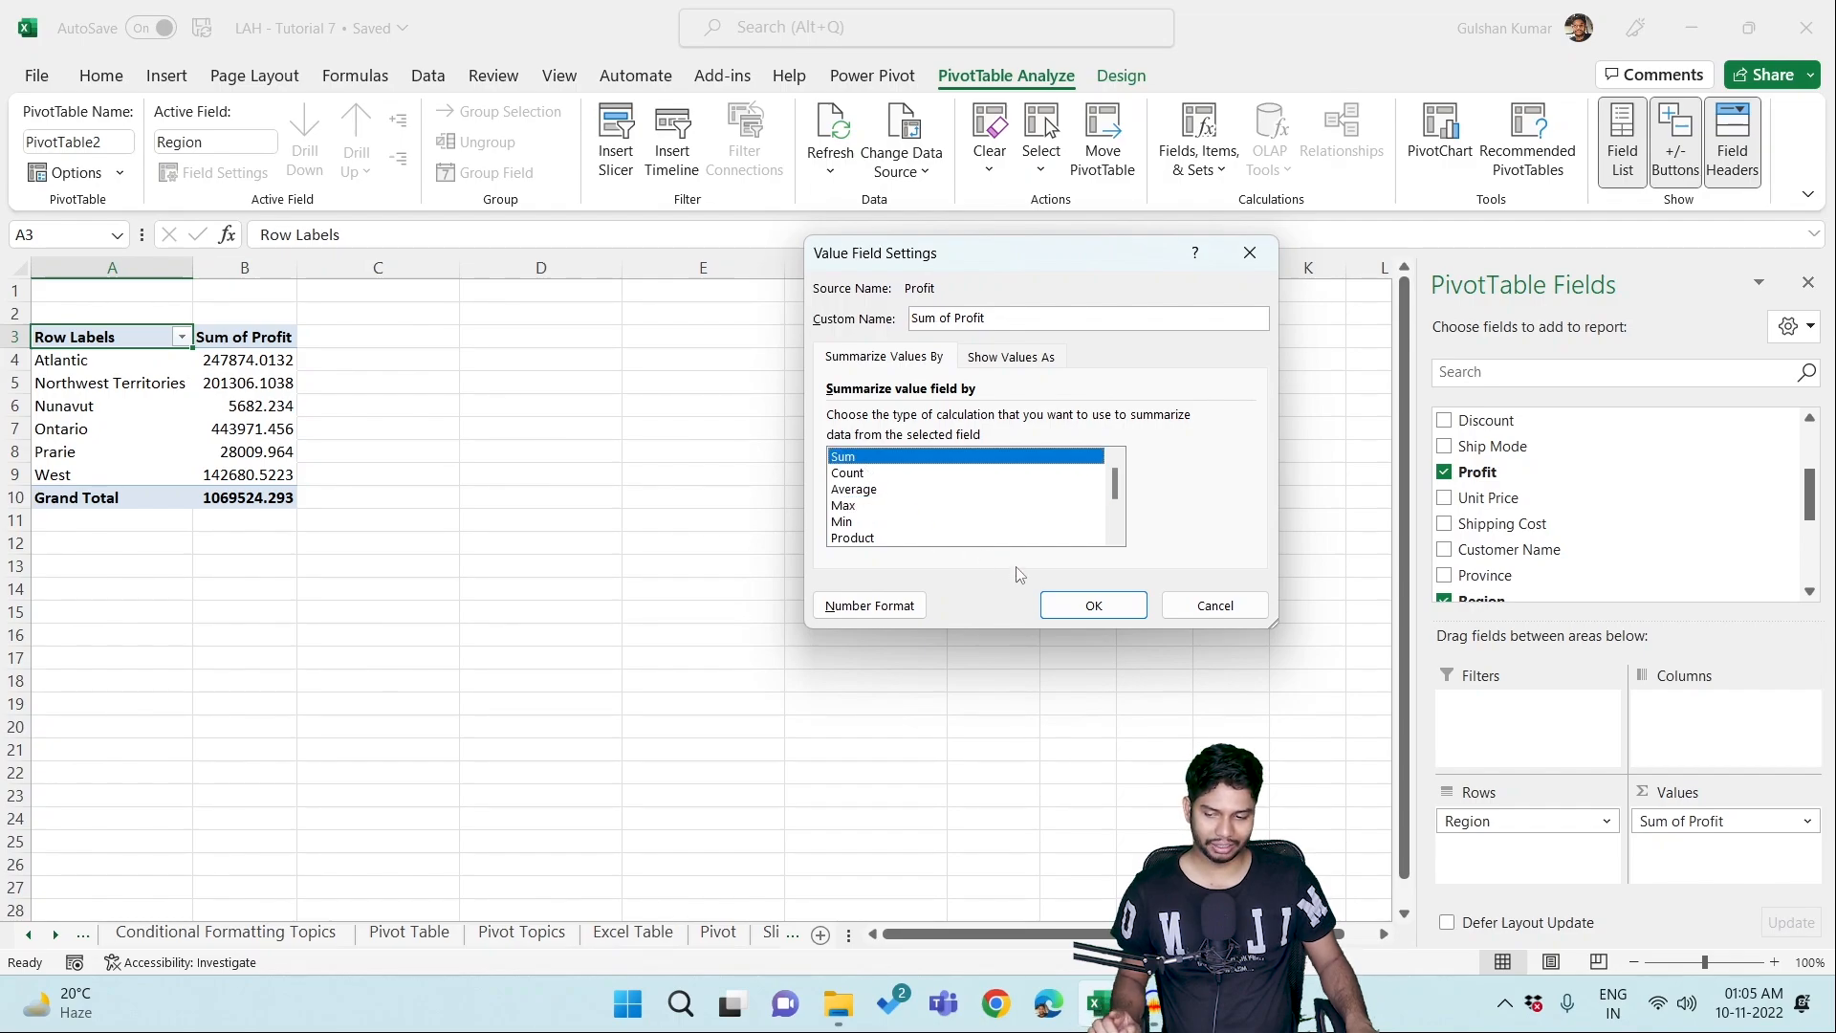
{"action": "left_click", "coordinate": [1091, 604]}
Add the Sales field to the Values area below Sum of Profit.
{"action": "scroll", "coordinate": [1811, 484], "scroll_direction": "up", "scroll_amount": 1}
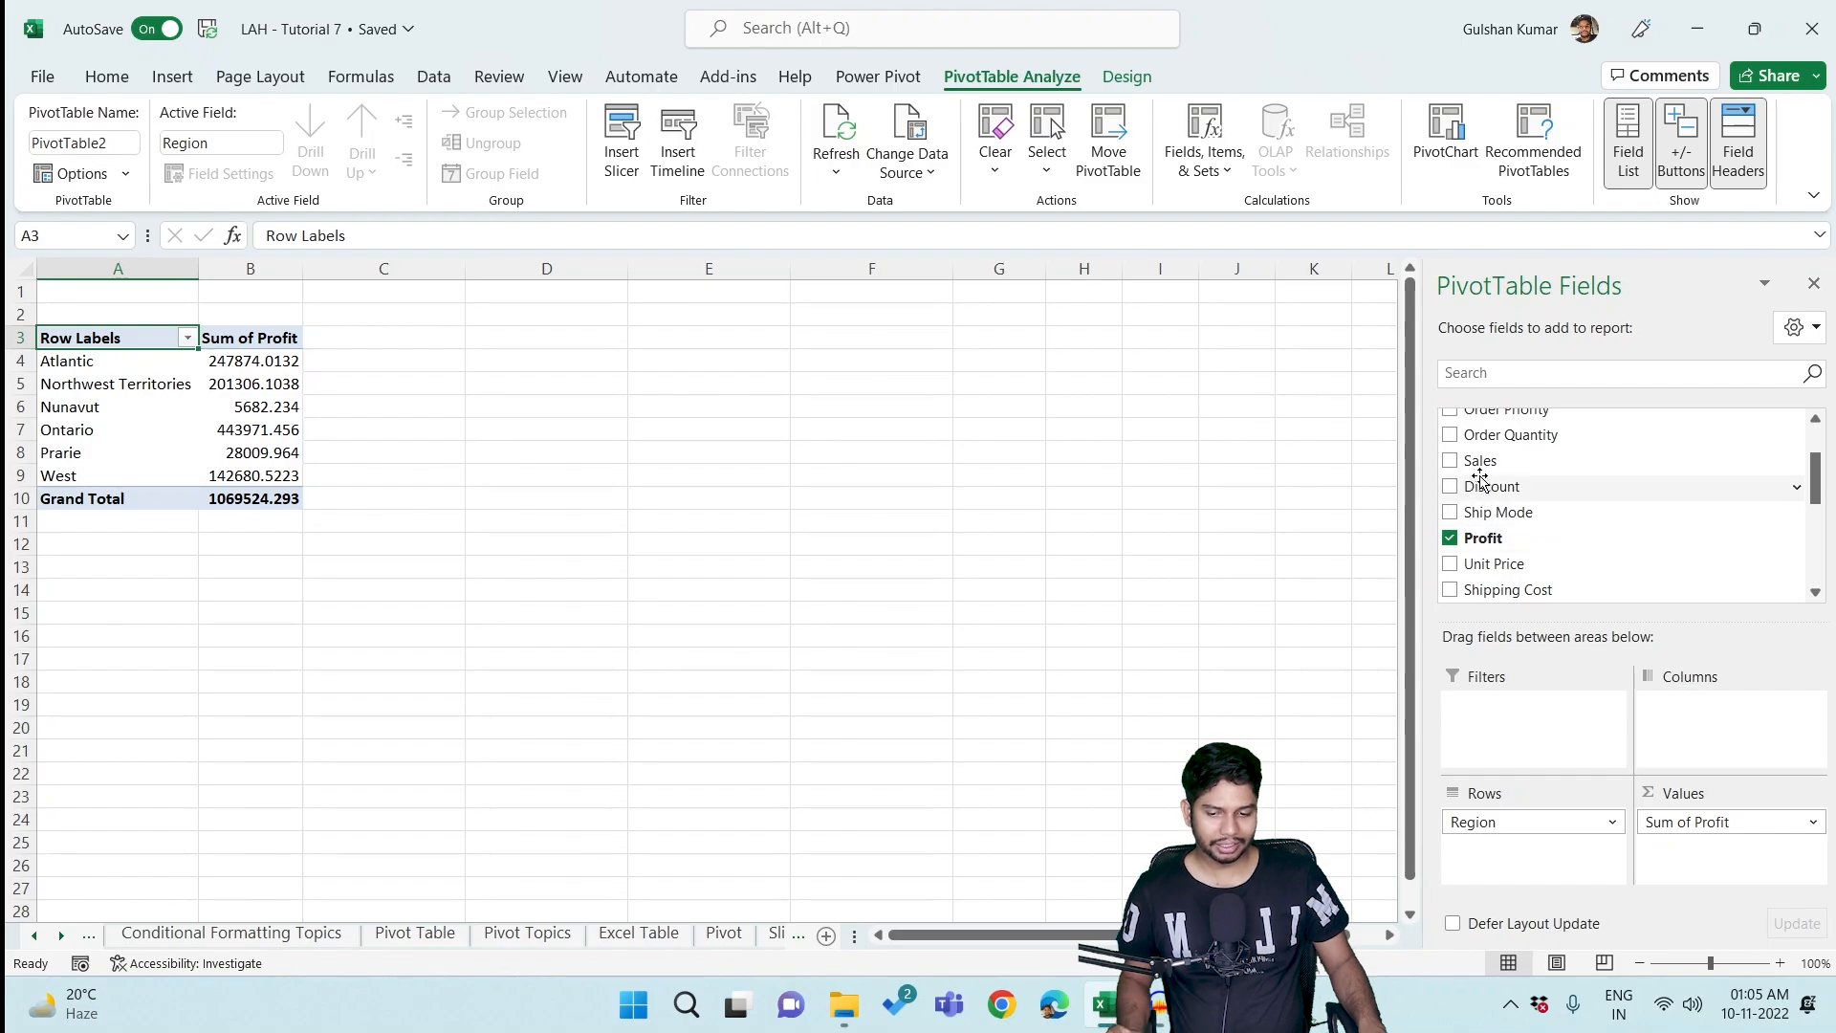
{"action": "left_click_drag", "start_coordinate": [1483, 461], "coordinate": [1701, 841]}
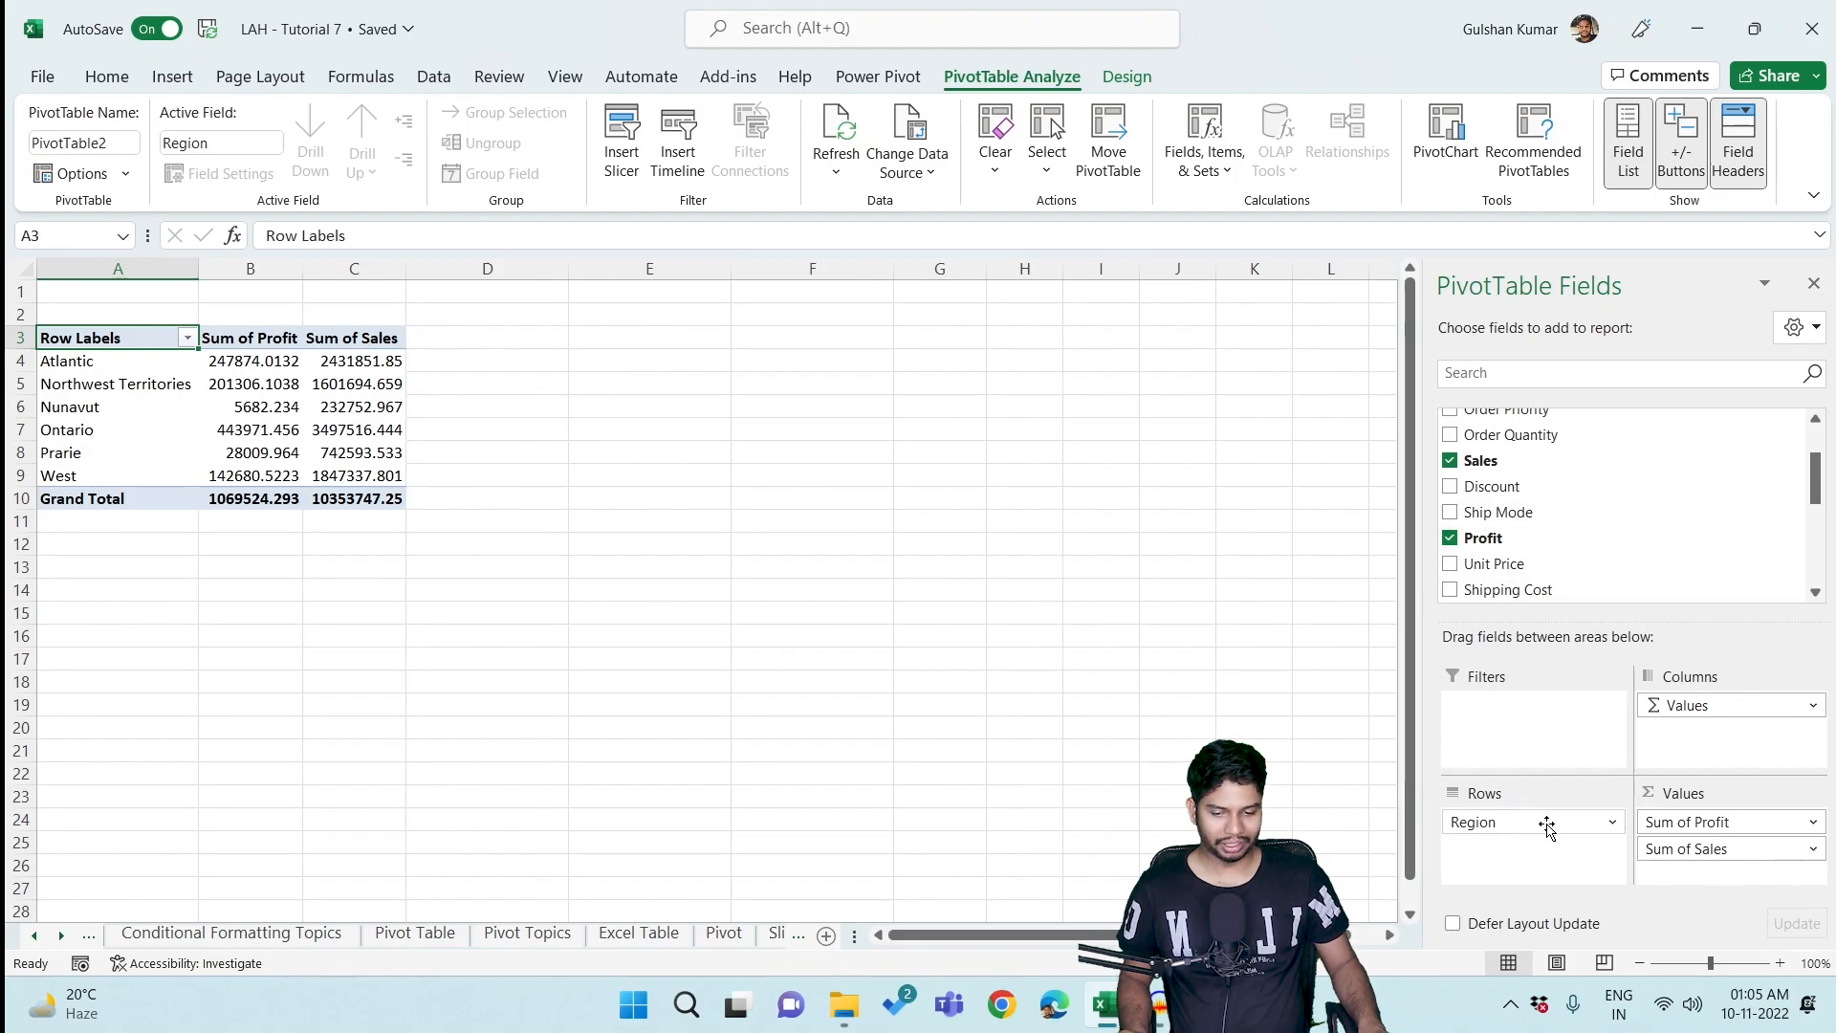
Replace Region with Order Priority in the Rows area and add Ship Mode to Columns above Values.
{"action": "left_click_drag", "start_coordinate": [1546, 828], "coordinate": [1279, 697]}
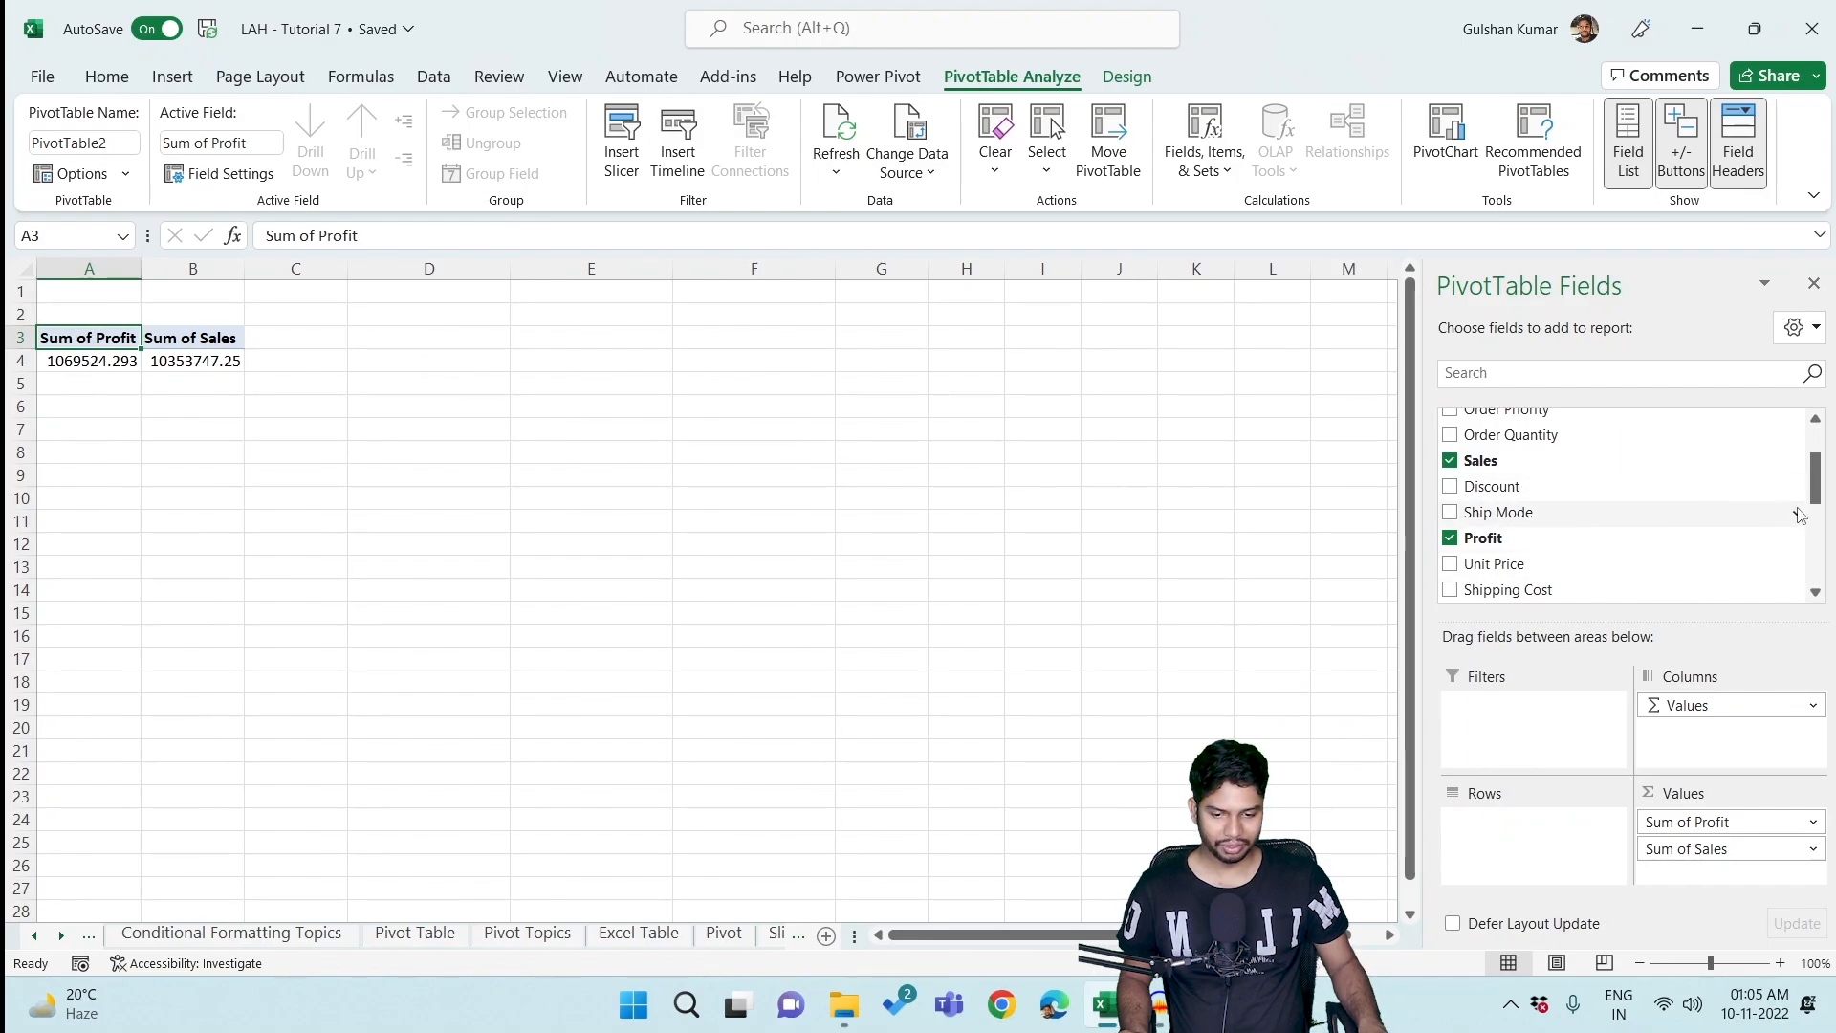
{"action": "scroll", "coordinate": [1760, 478], "scroll_direction": "up", "scroll_amount": 2}
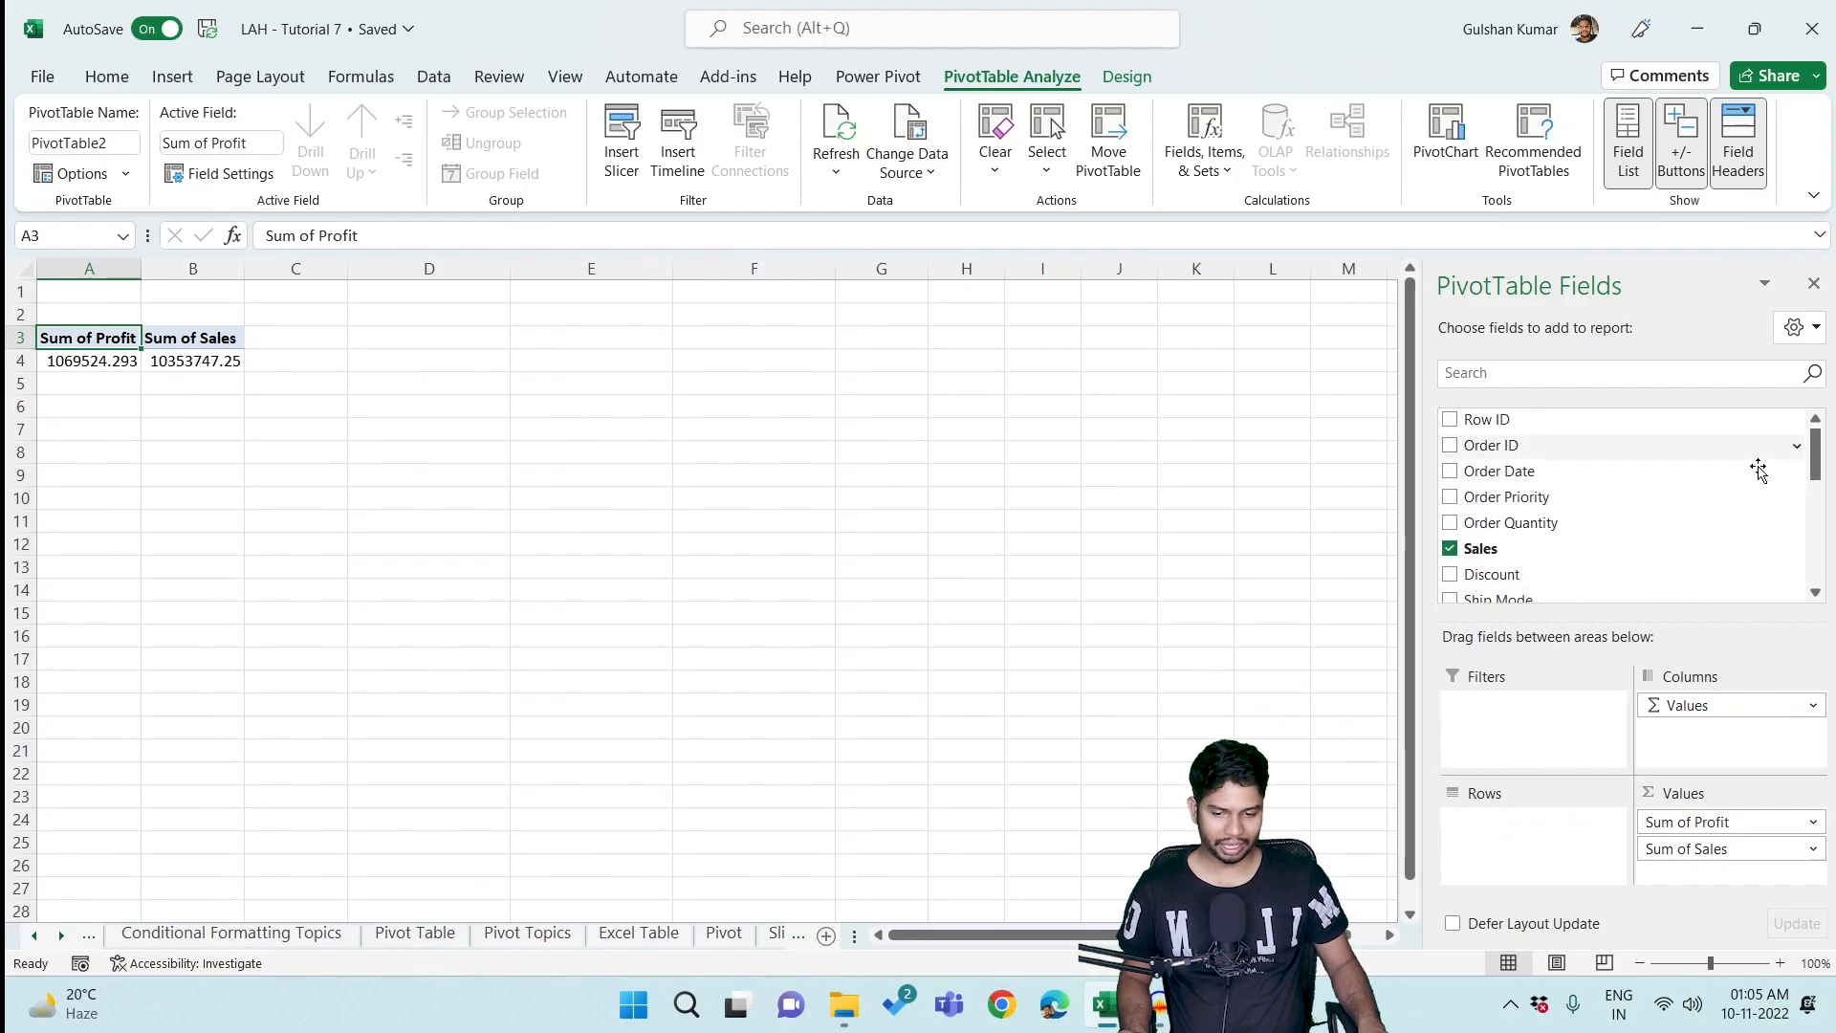
{"action": "left_click_drag", "start_coordinate": [1525, 496], "coordinate": [1551, 861]}
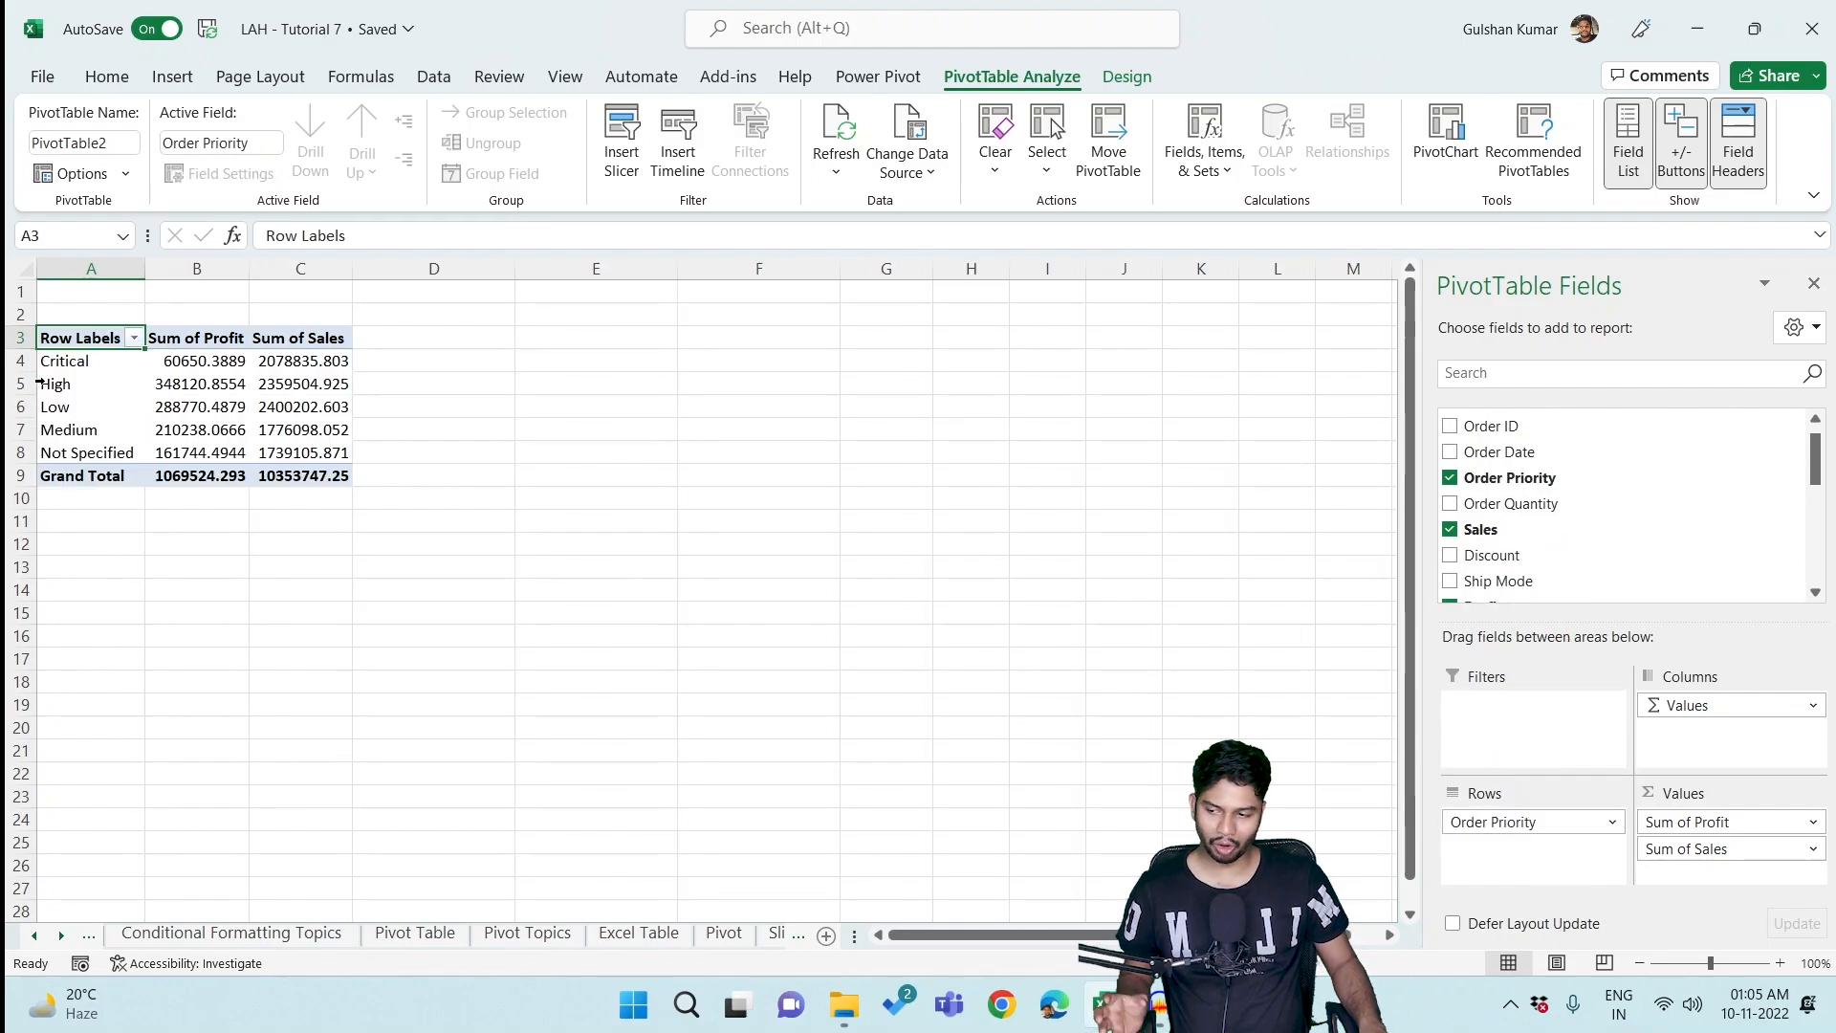
{"action": "mouse_move", "coordinate": [181, 389]}
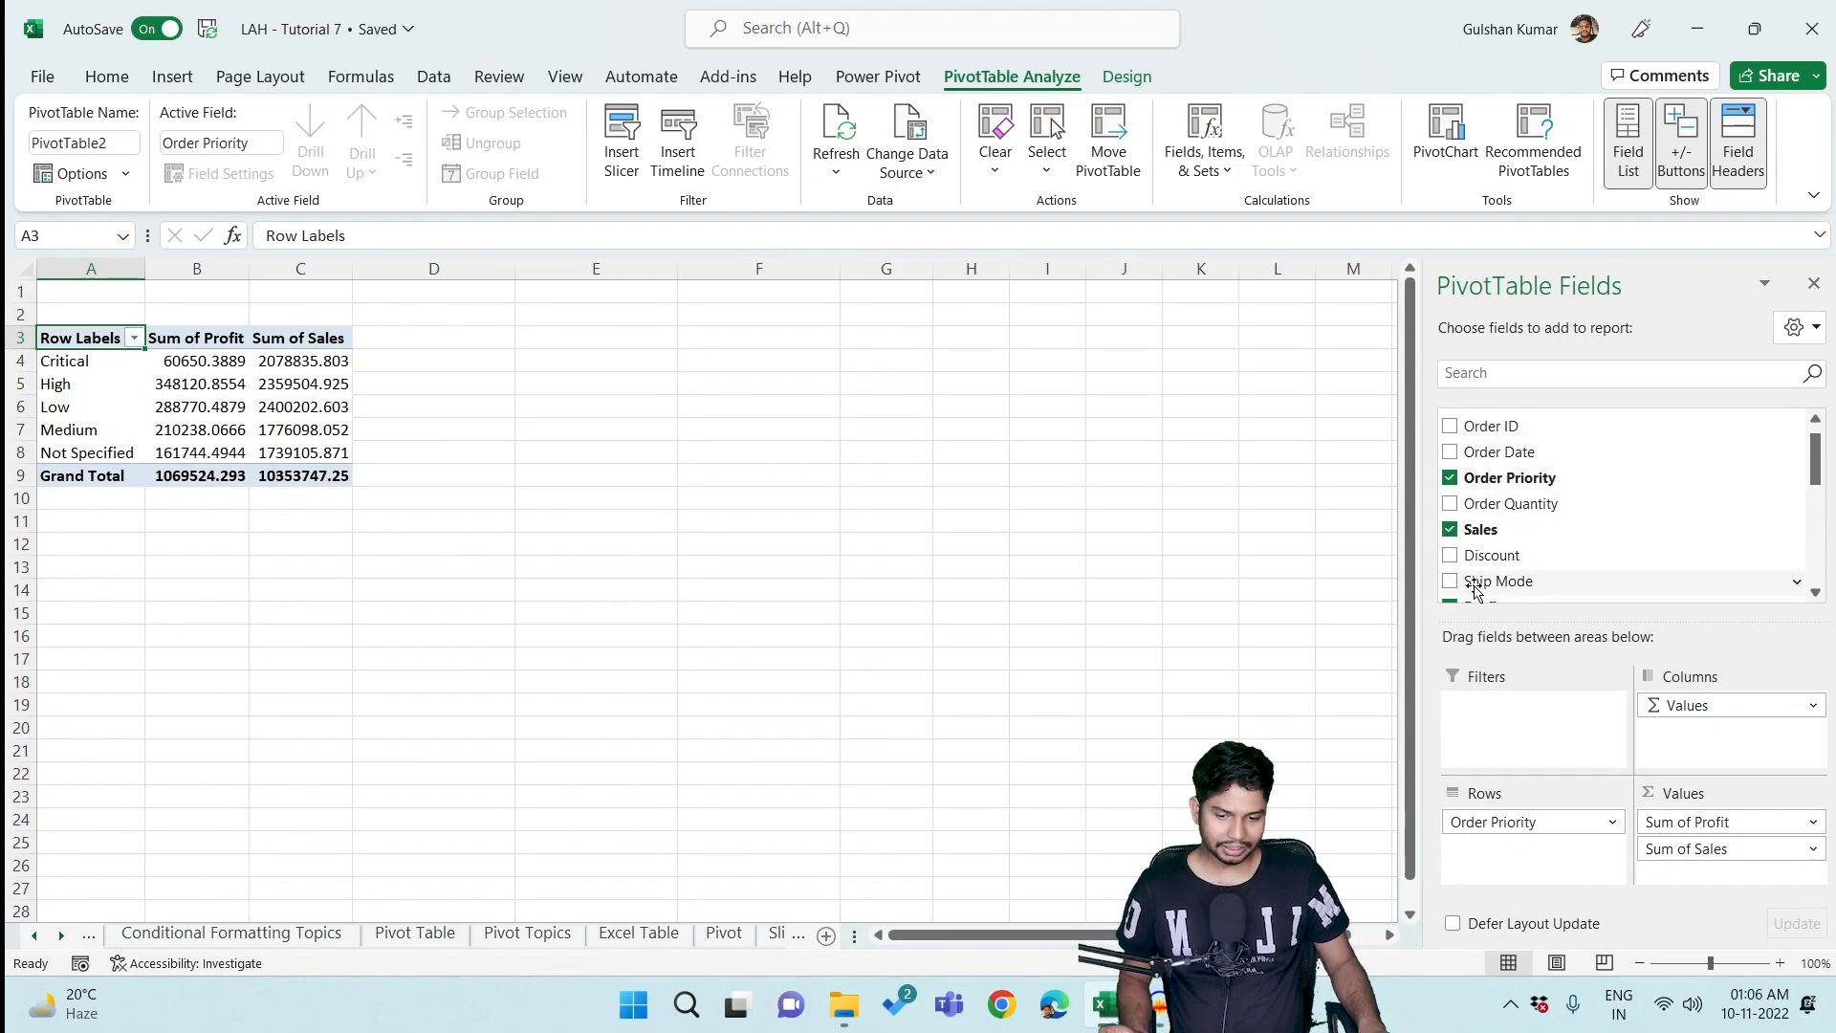
{"action": "left_click_drag", "start_coordinate": [1499, 585], "coordinate": [1694, 701]}
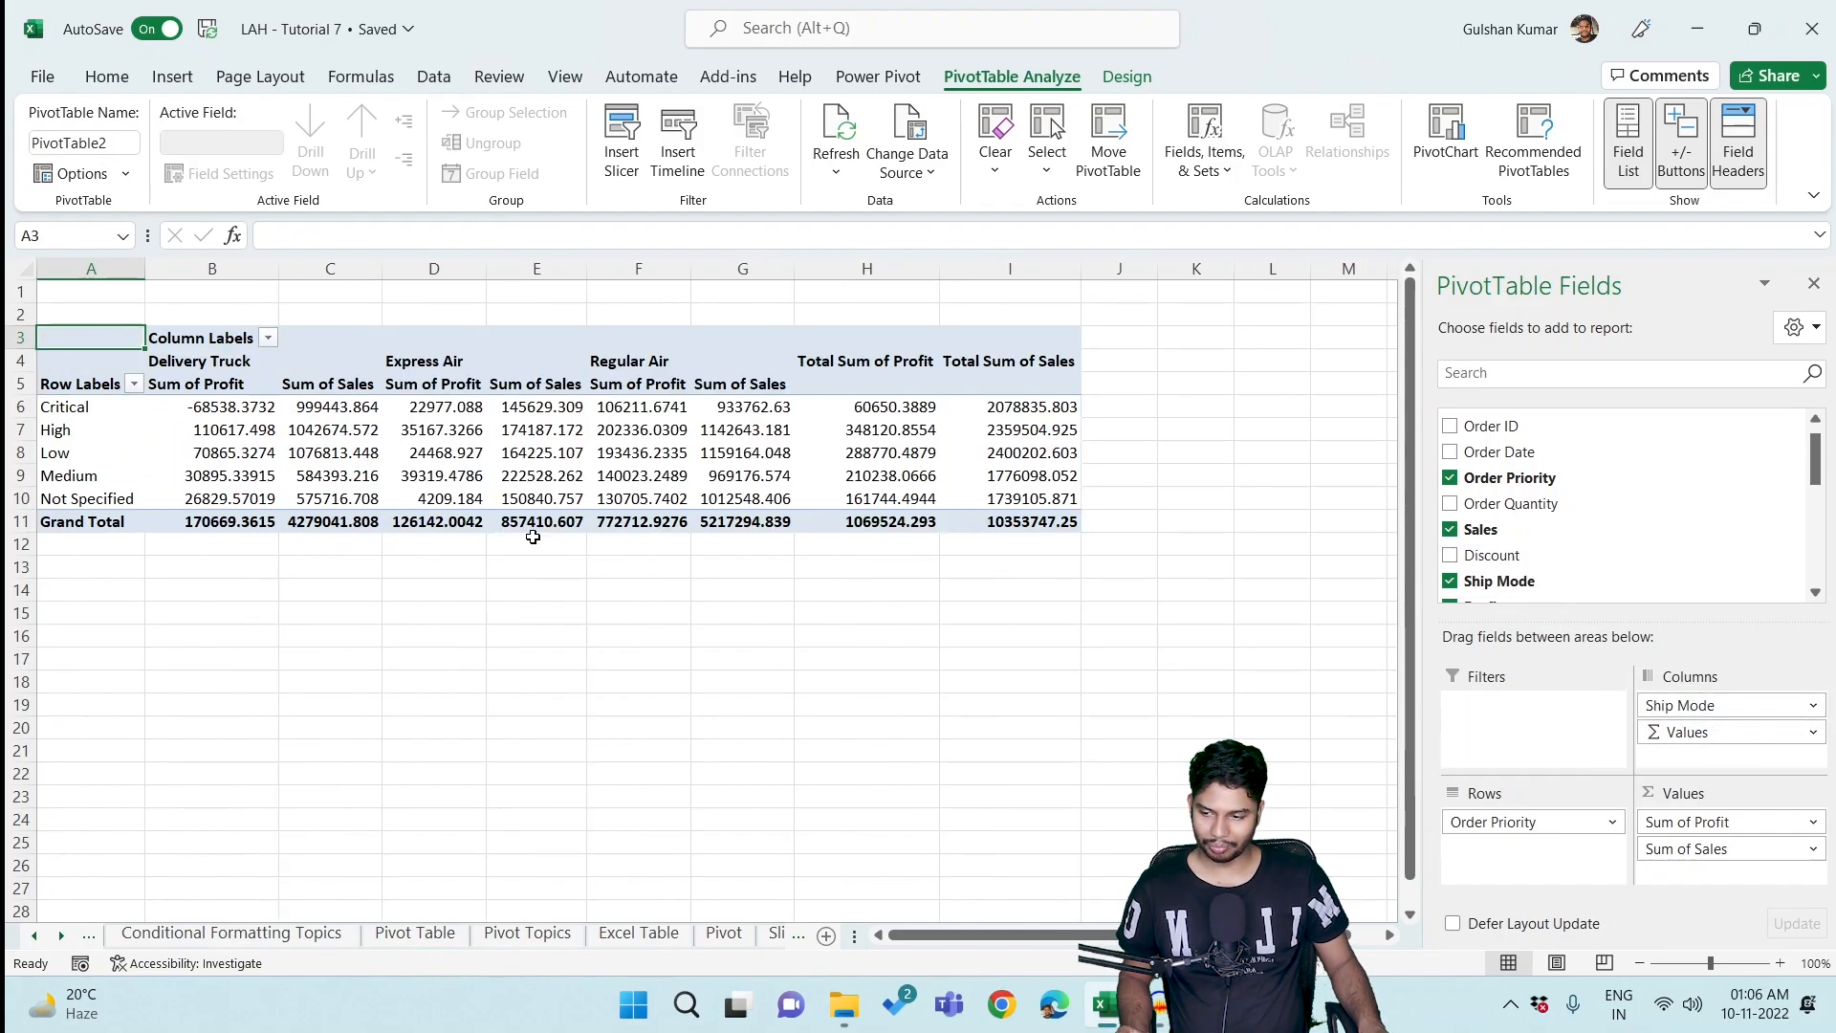
Examine the order priority rows, the profit and sales columns under each ship mode, and the total columns.
{"action": "left_click_drag", "start_coordinate": [58, 406], "coordinate": [103, 489]}
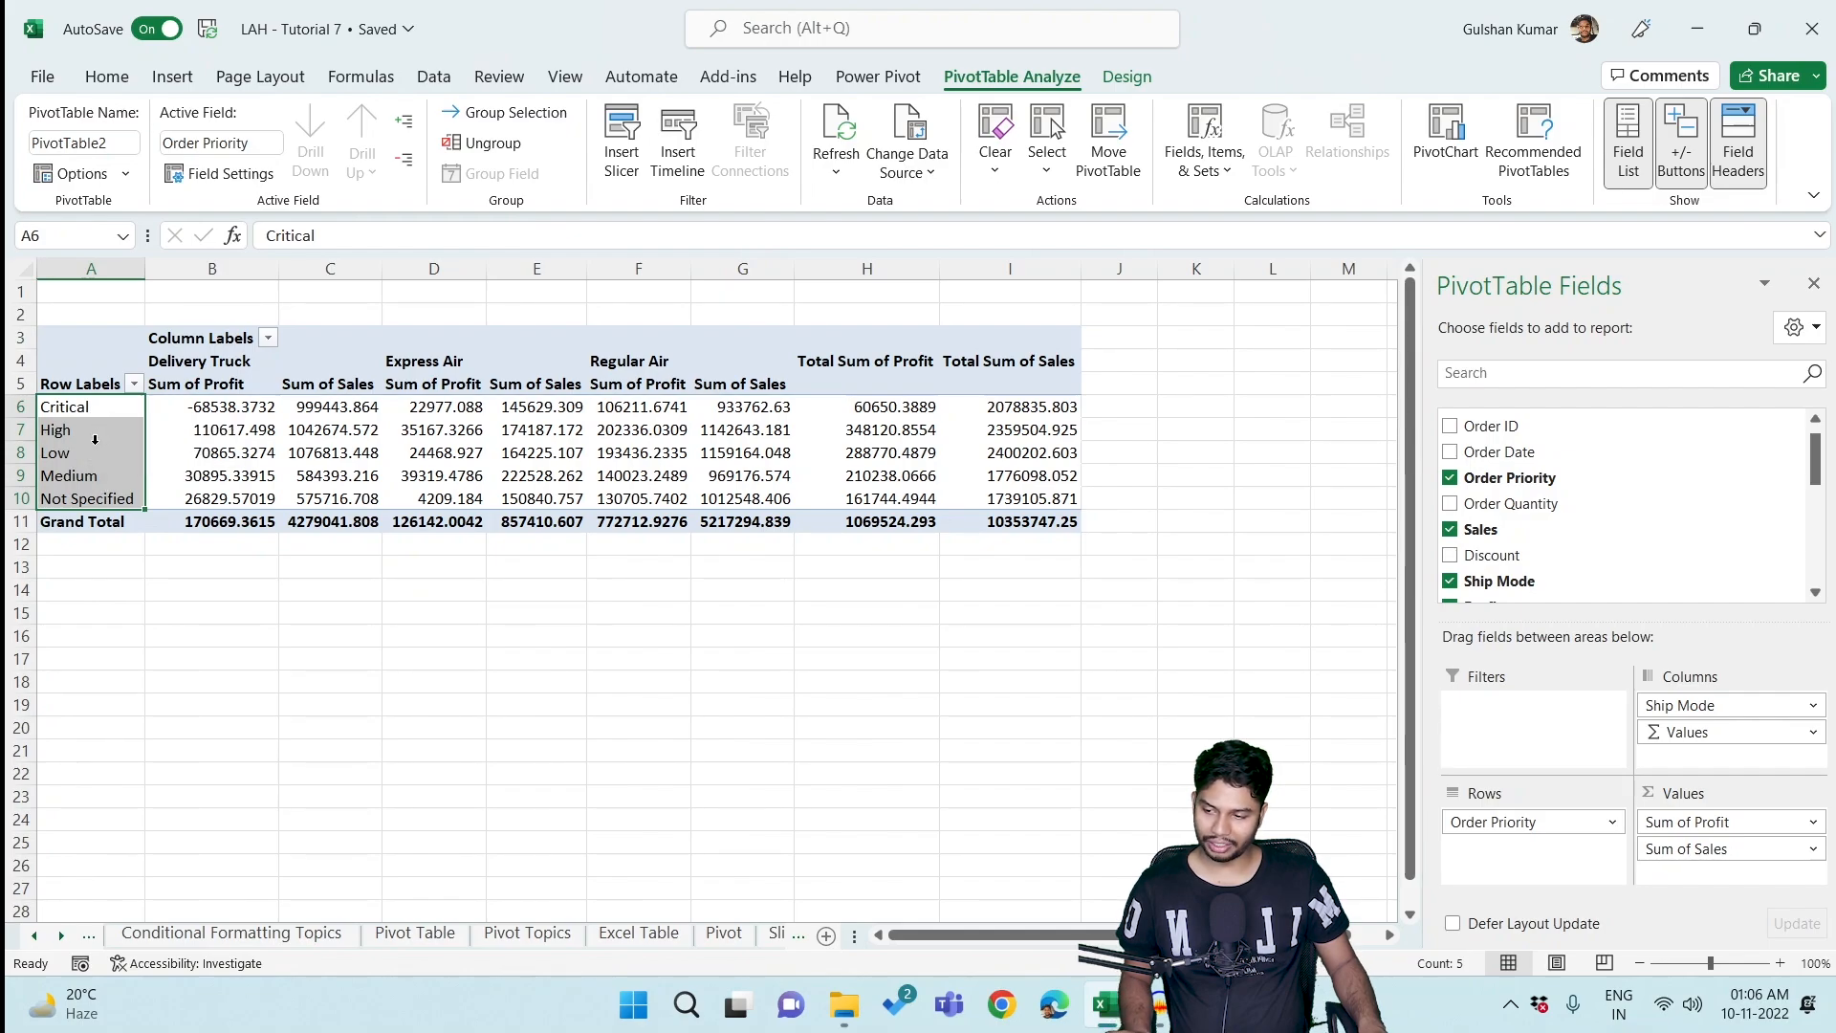
{"action": "left_click", "coordinate": [334, 595]}
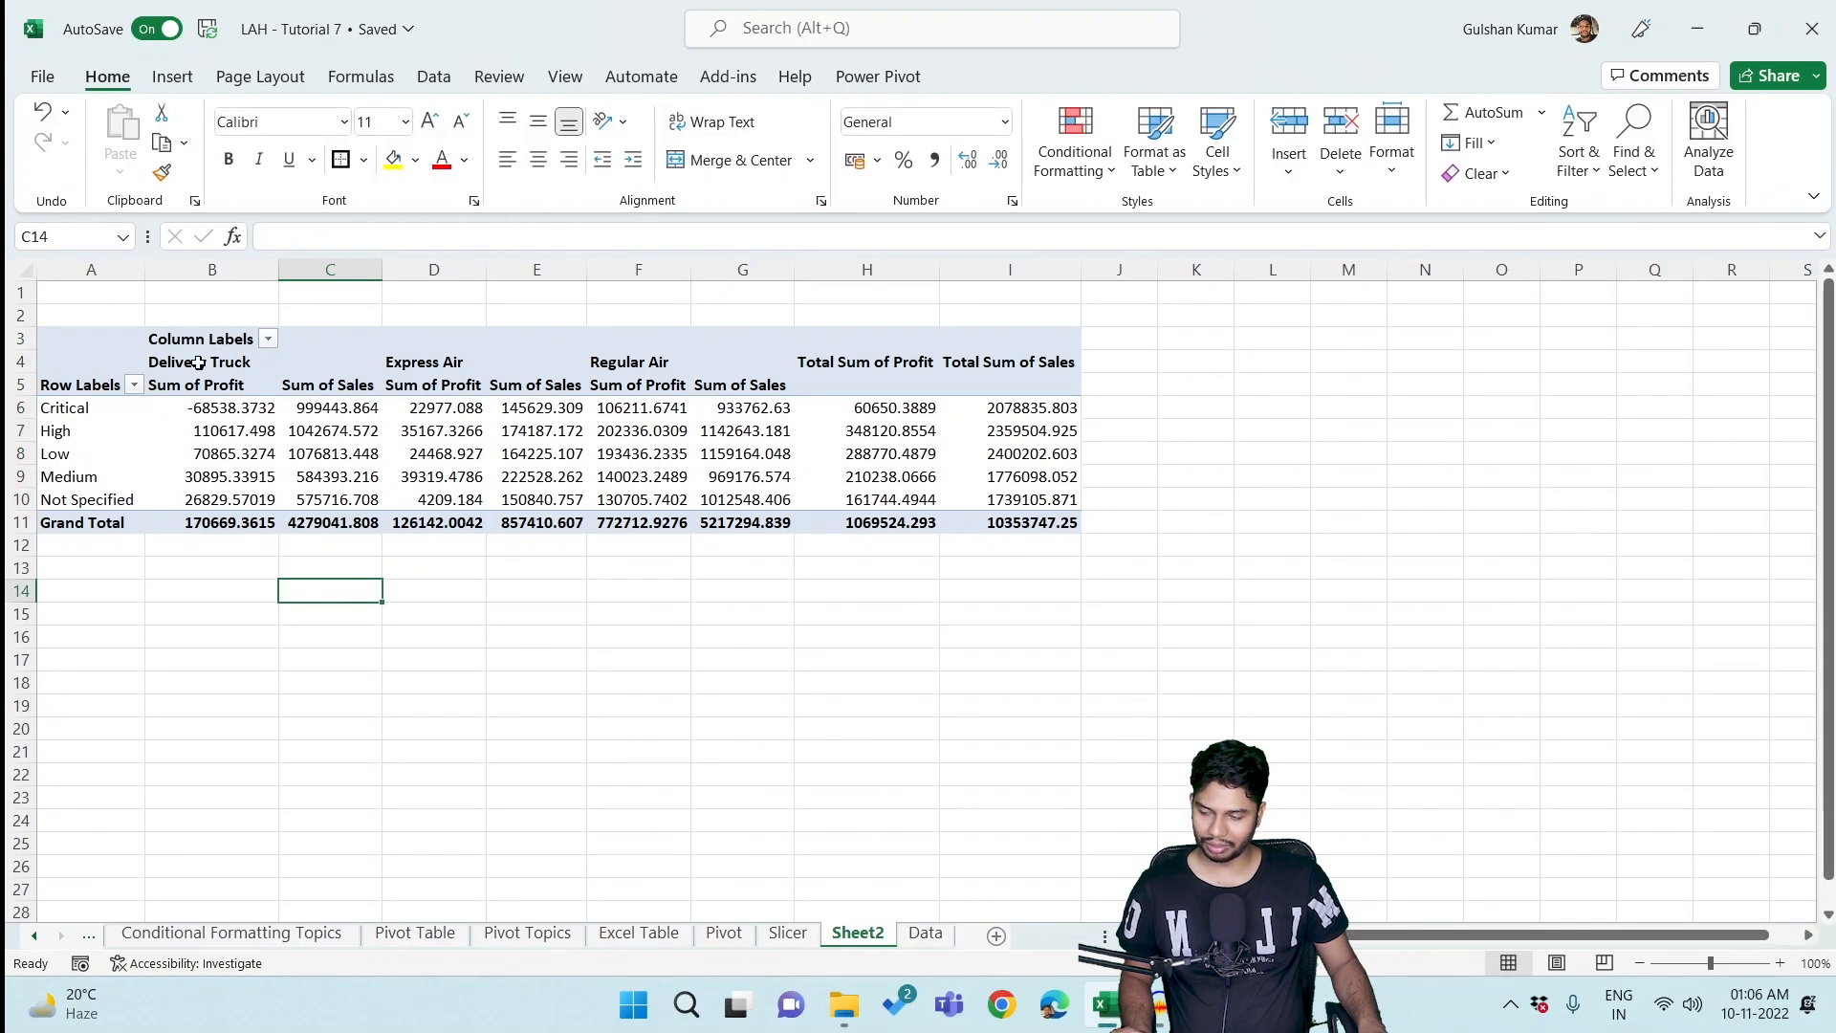
{"action": "left_click_drag", "start_coordinate": [205, 366], "coordinate": [330, 397]}
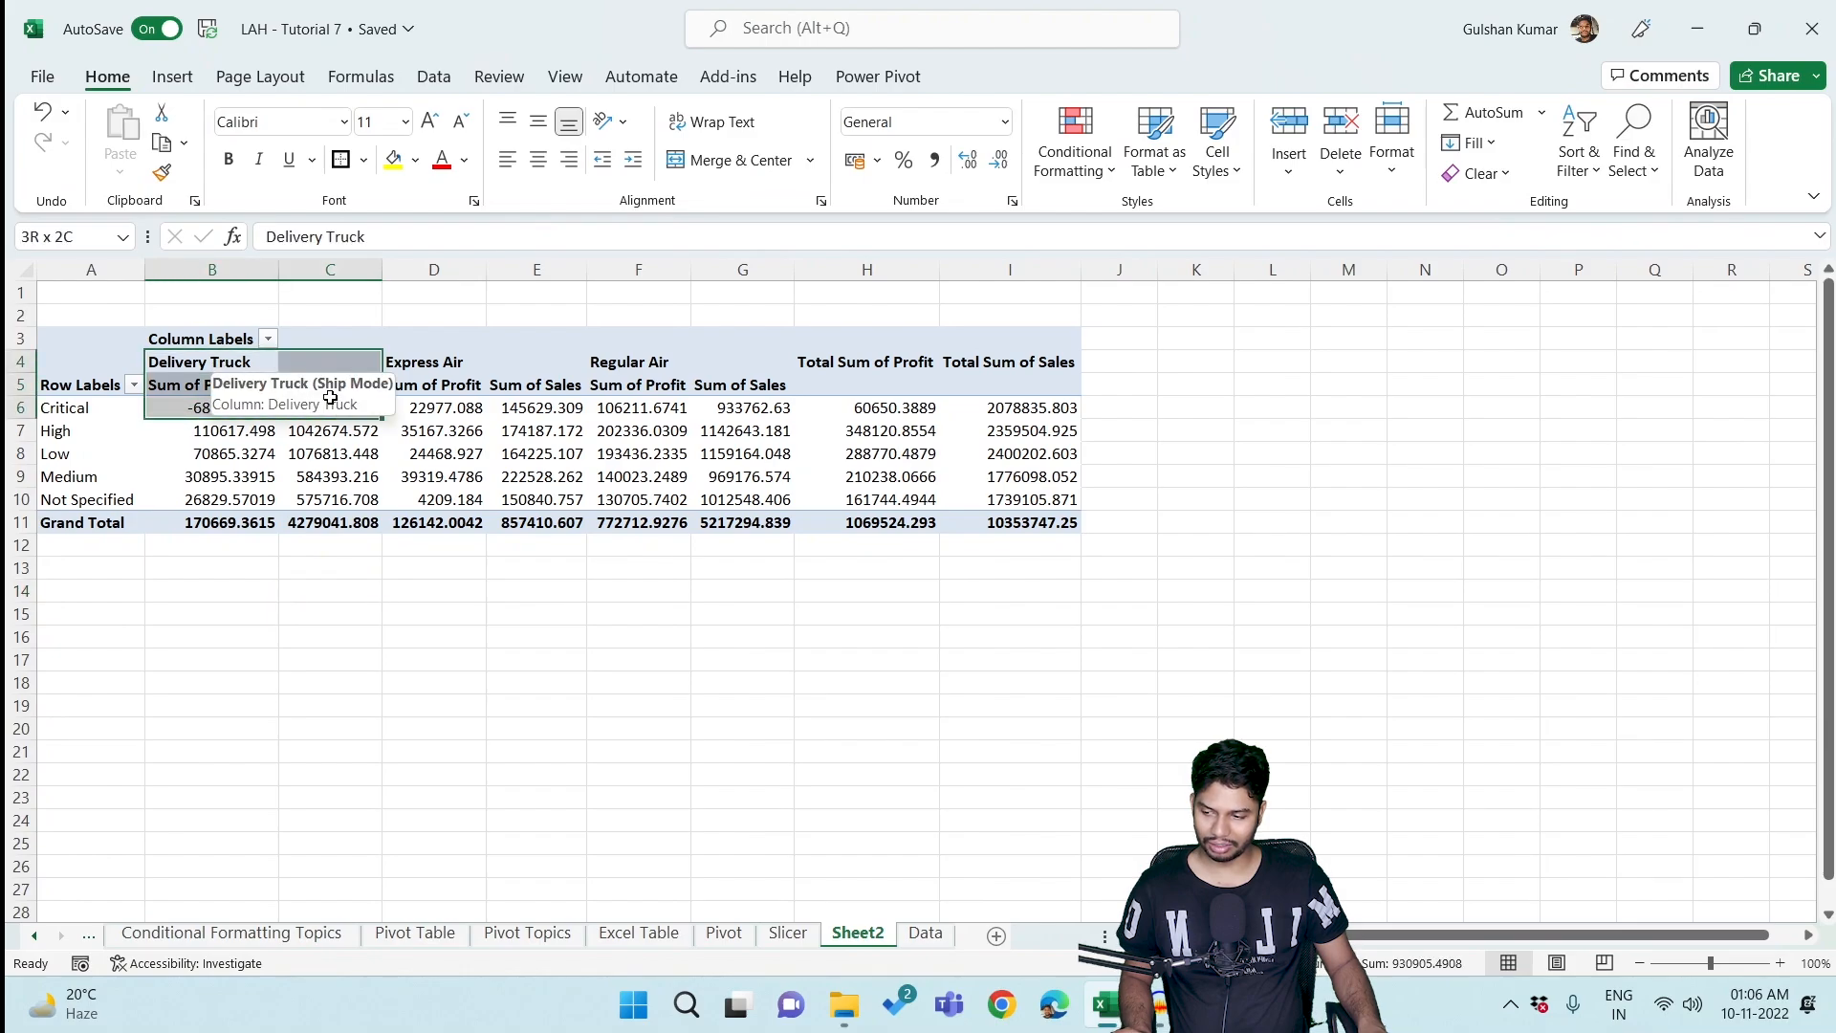
{"action": "left_click", "coordinate": [330, 612]}
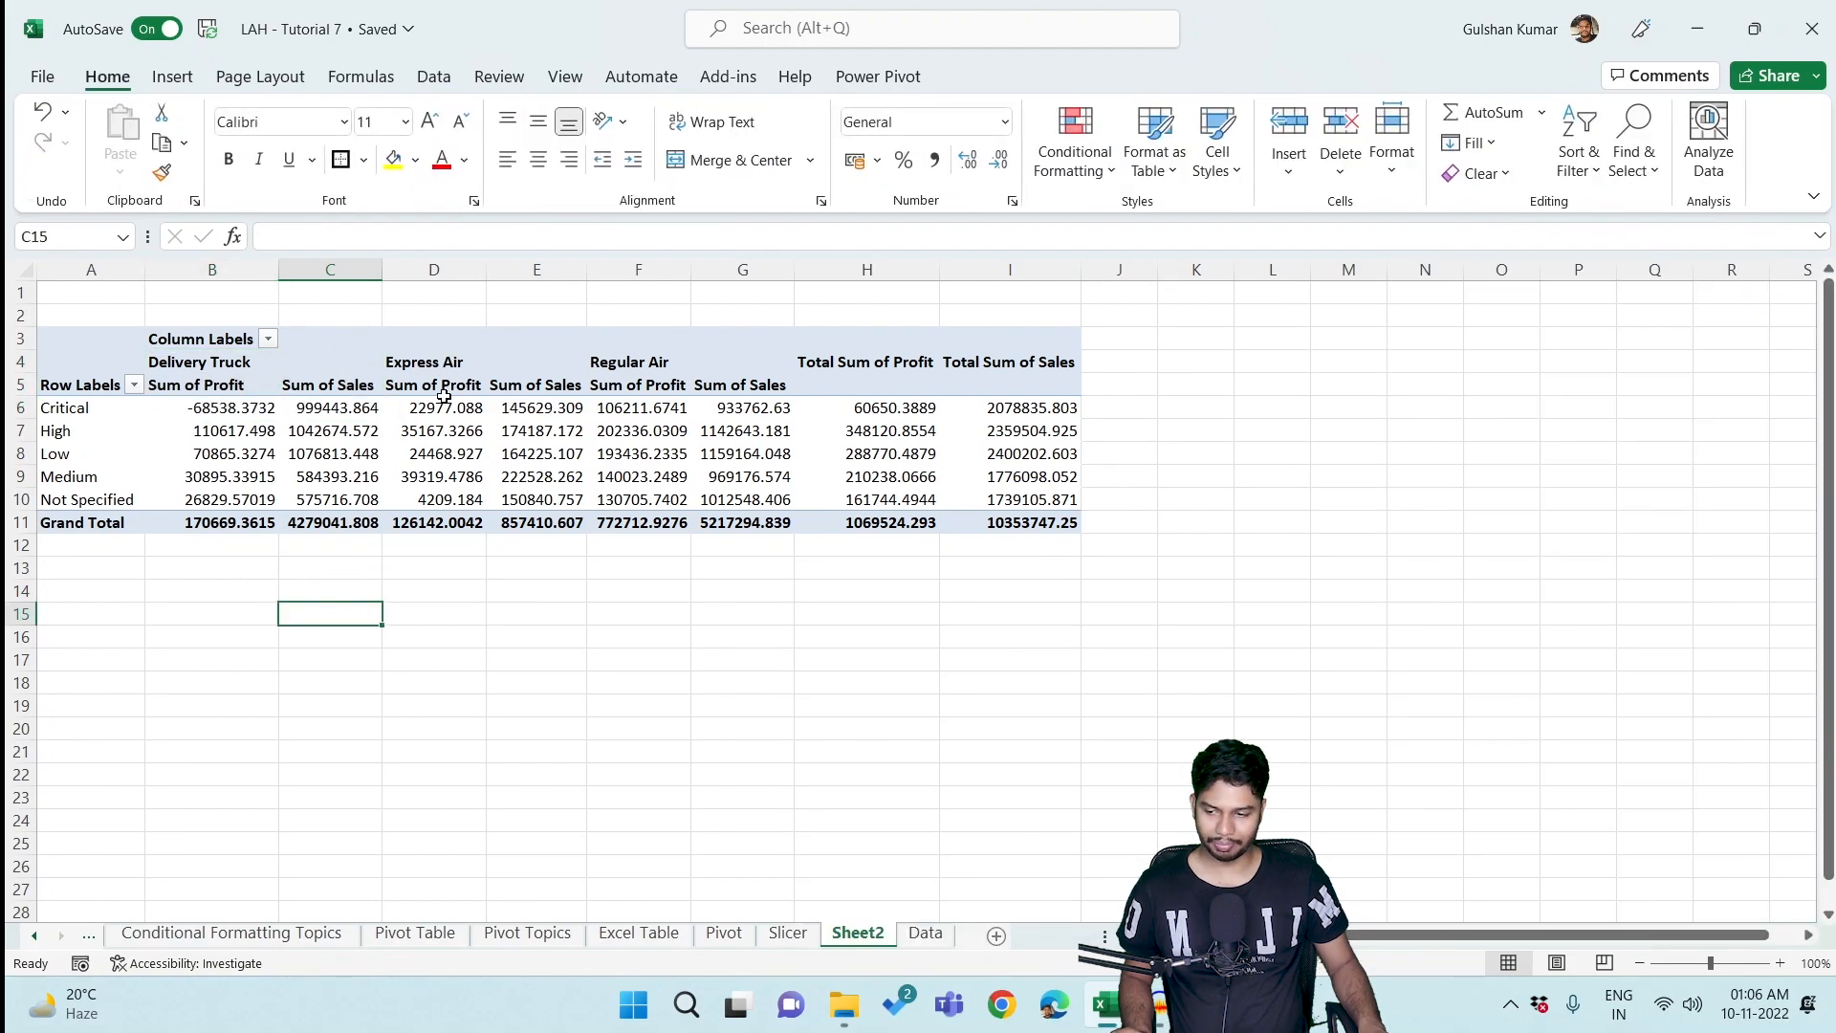
{"action": "left_click", "coordinate": [444, 396]}
{"action": "left_click", "coordinate": [631, 390]}
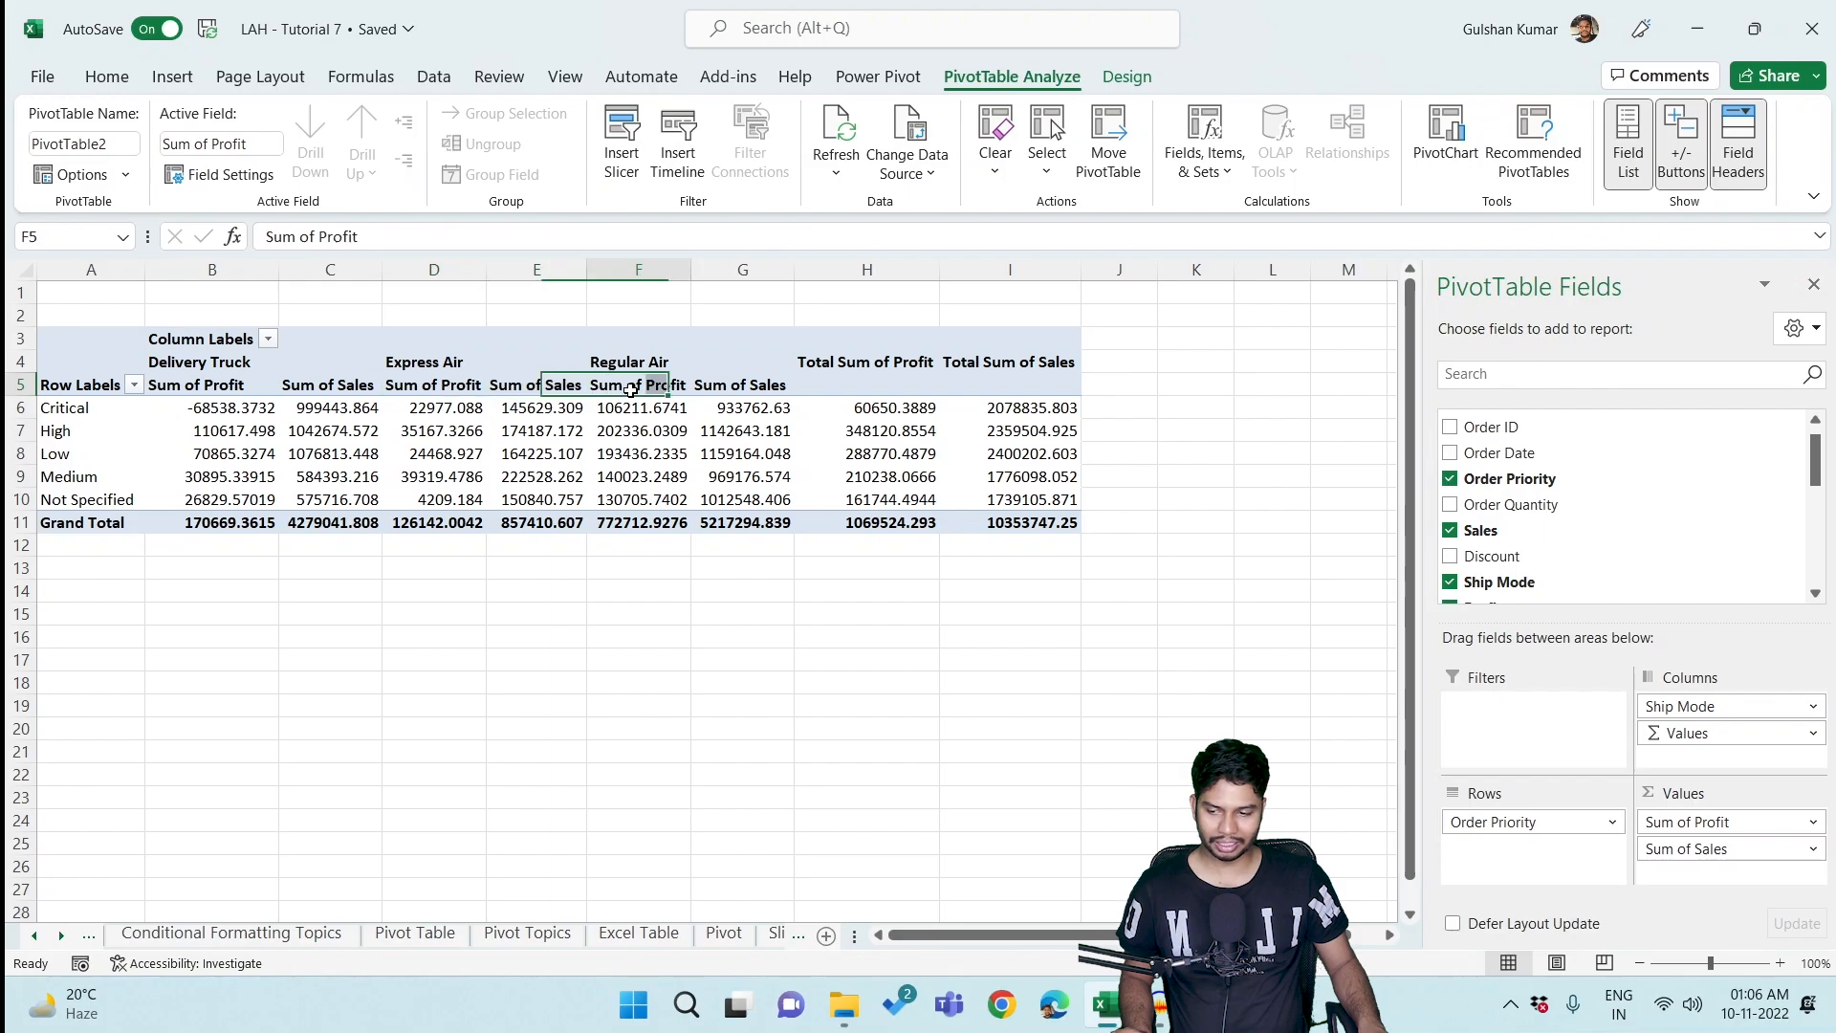
{"action": "left_click_drag", "start_coordinate": [631, 390], "coordinate": [716, 390]}
{"action": "left_click_drag", "start_coordinate": [877, 414], "coordinate": [995, 411]}
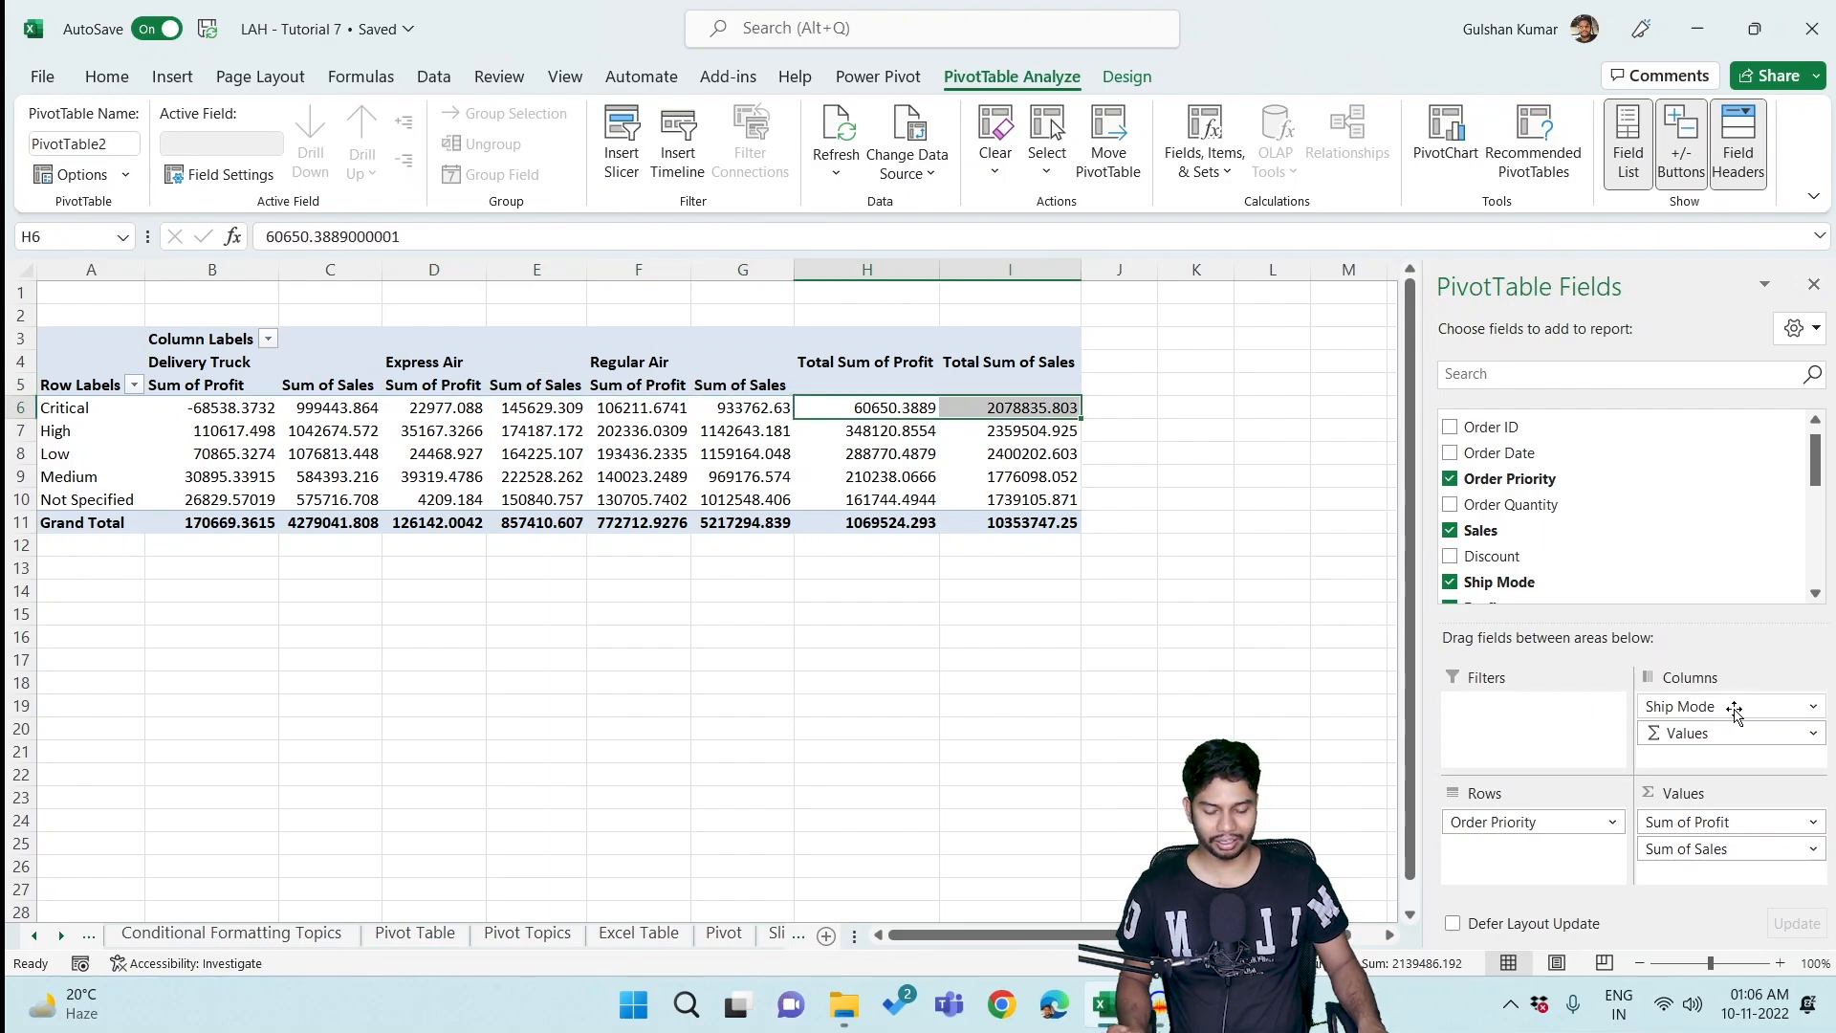
Move Ship Mode into Rows above Order Priority, and place Sum of Sales before Sum of Profit in Values.
{"action": "left_click_drag", "start_coordinate": [1721, 707], "coordinate": [1571, 861]}
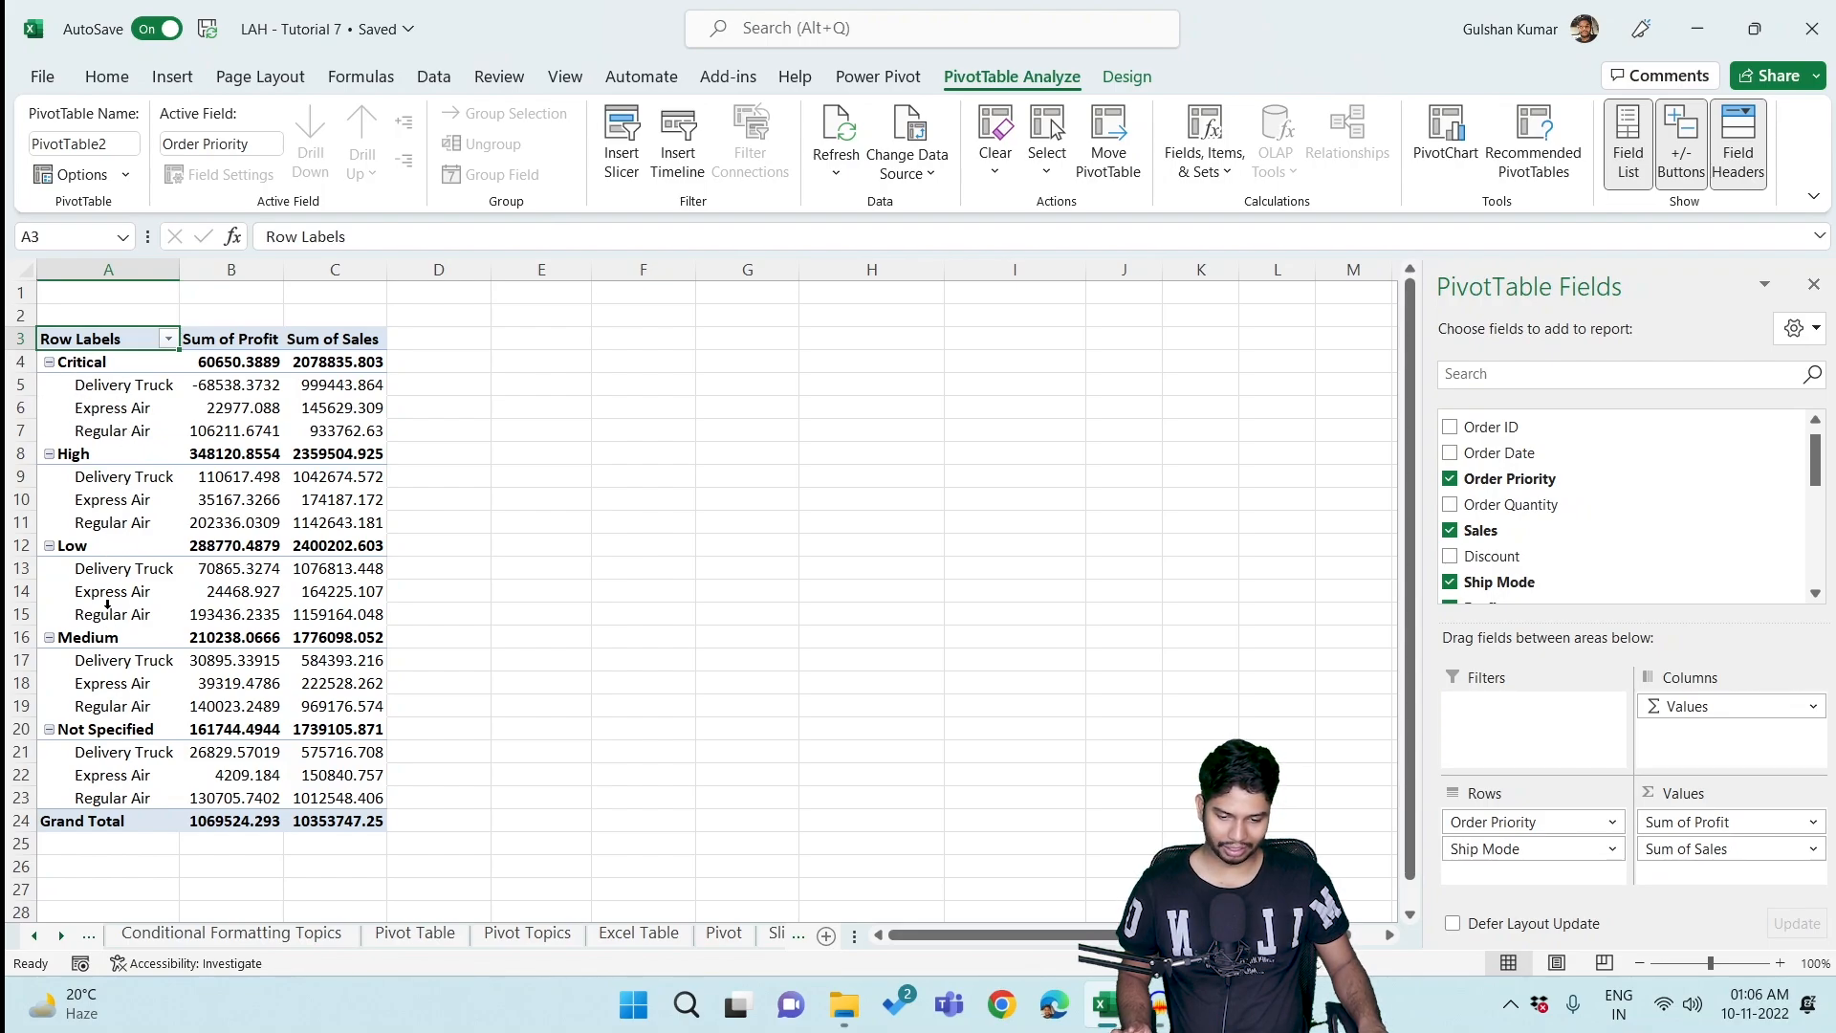
{"action": "left_click_drag", "start_coordinate": [1537, 854], "coordinate": [1528, 813]}
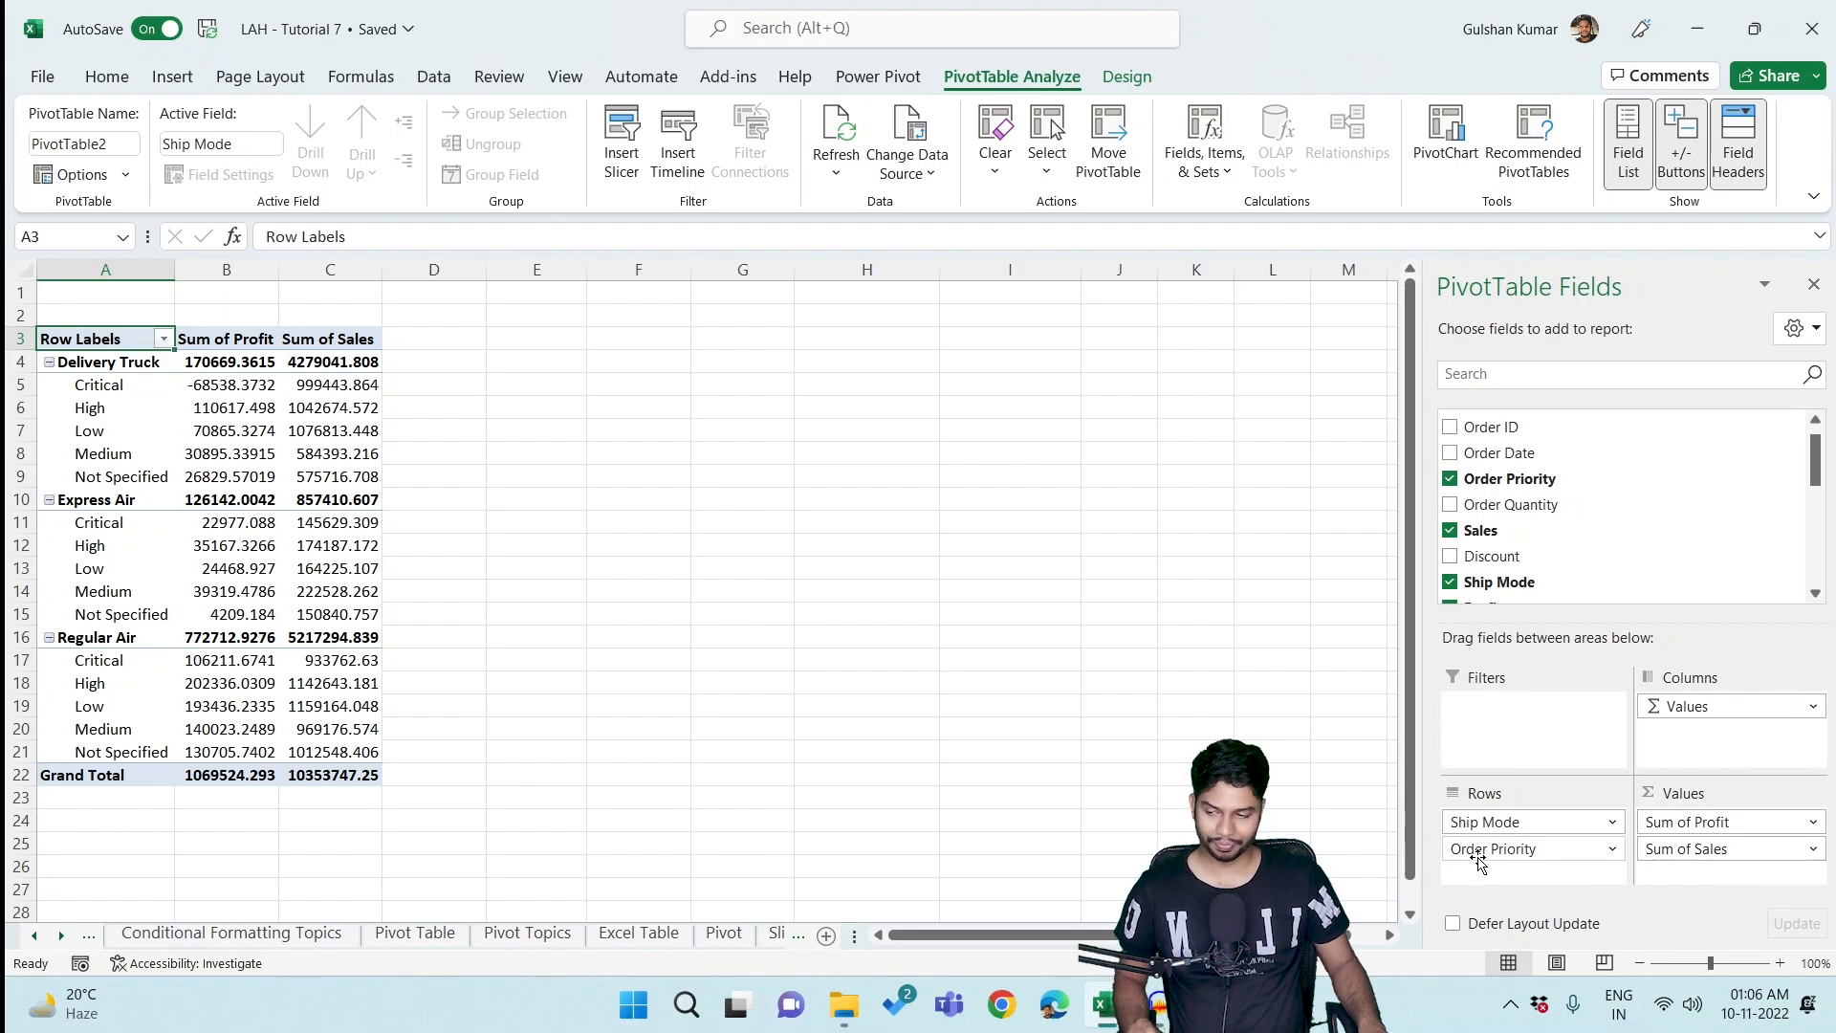
{"action": "mouse_move", "coordinate": [1740, 823]}
{"action": "left_mouse_down"}
{"action": "mouse_move", "coordinate": [1761, 865]}
{"action": "mouse_move", "coordinate": [1743, 854]}
{"action": "left_mouse_up"}
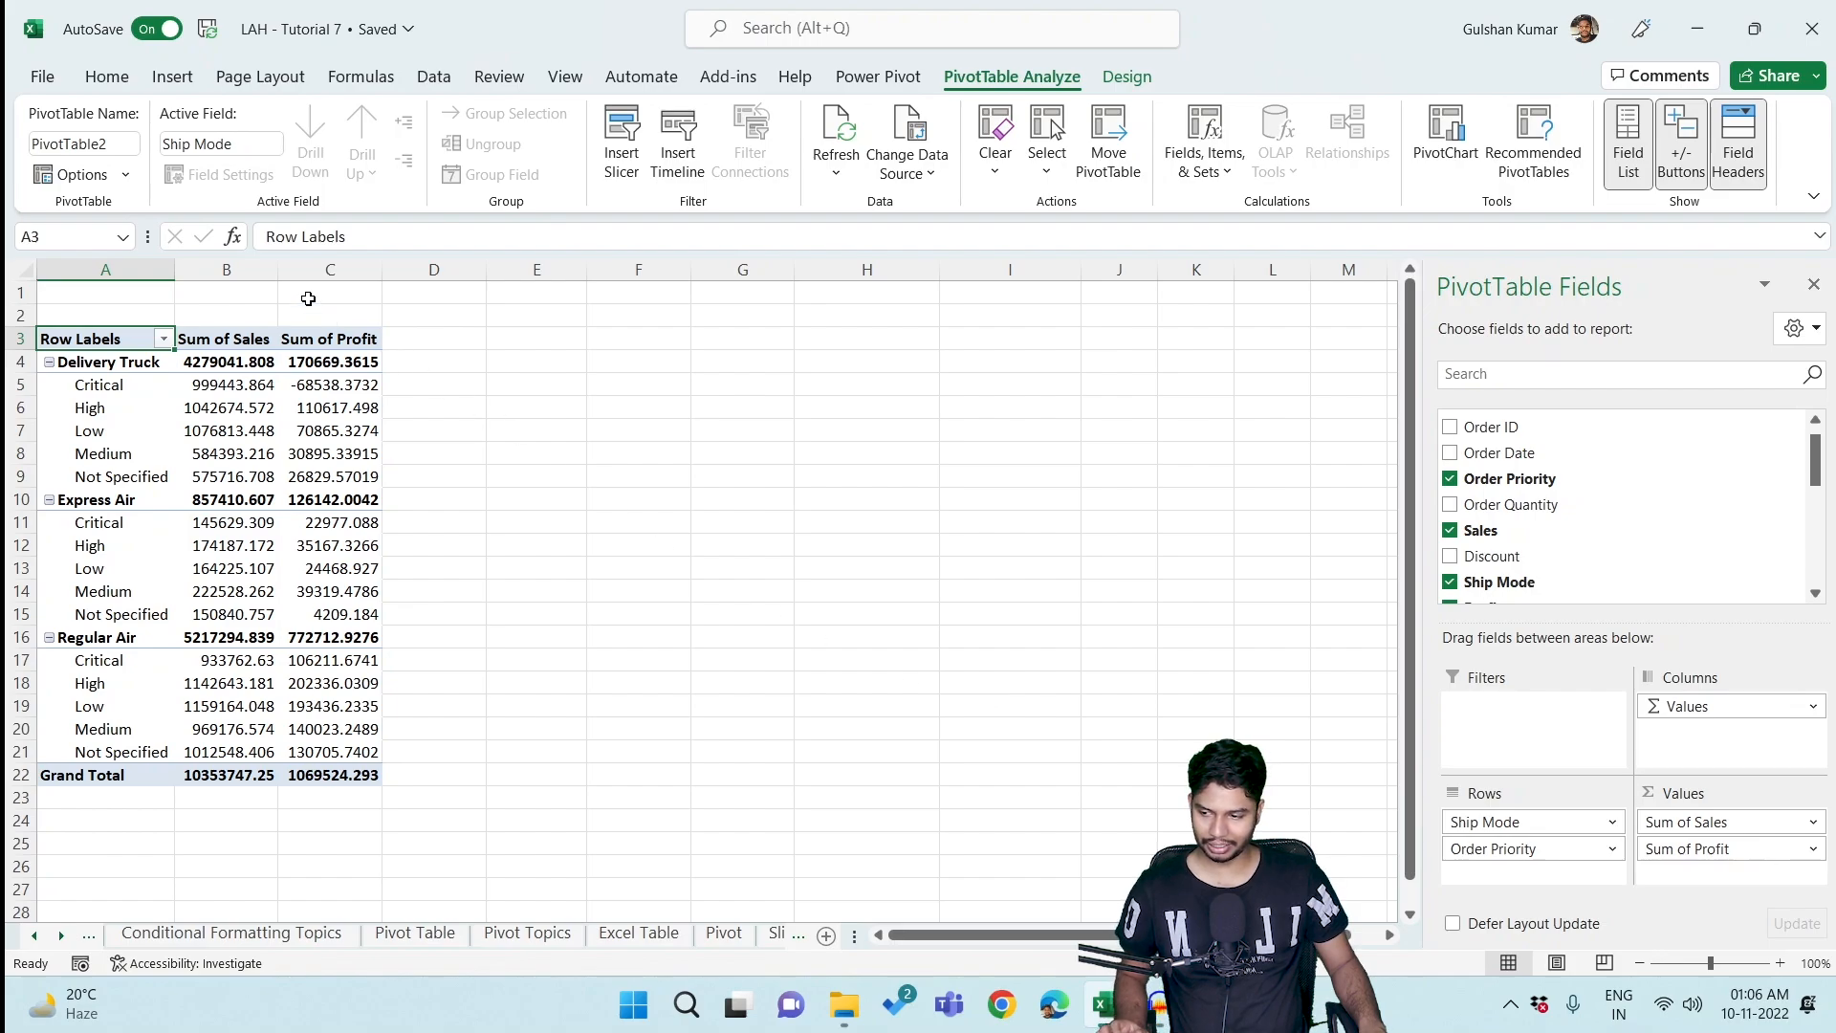
Widen columns B and C, and switch the PivotTable's expand/collapse buttons off and back on.
{"action": "left_click_drag", "start_coordinate": [277, 269], "coordinate": [319, 269]}
{"action": "left_click", "coordinate": [632, 544]}
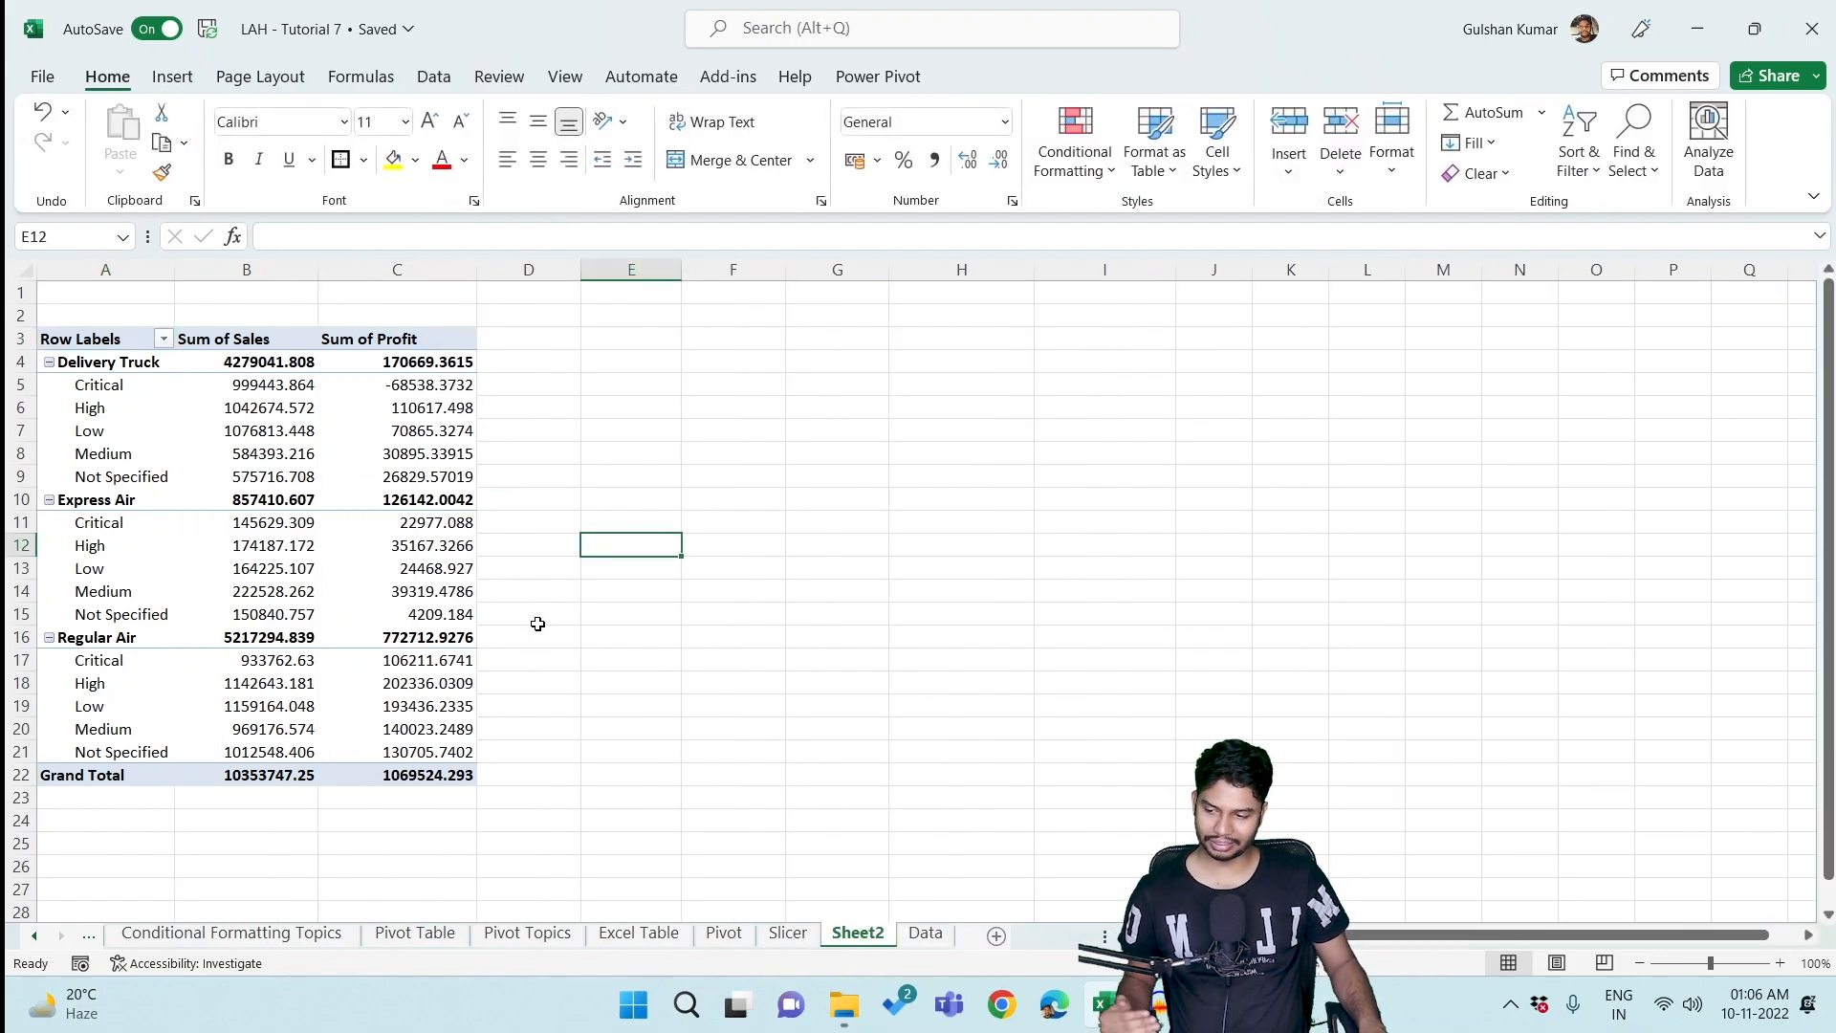
{"action": "left_click", "coordinate": [256, 553]}
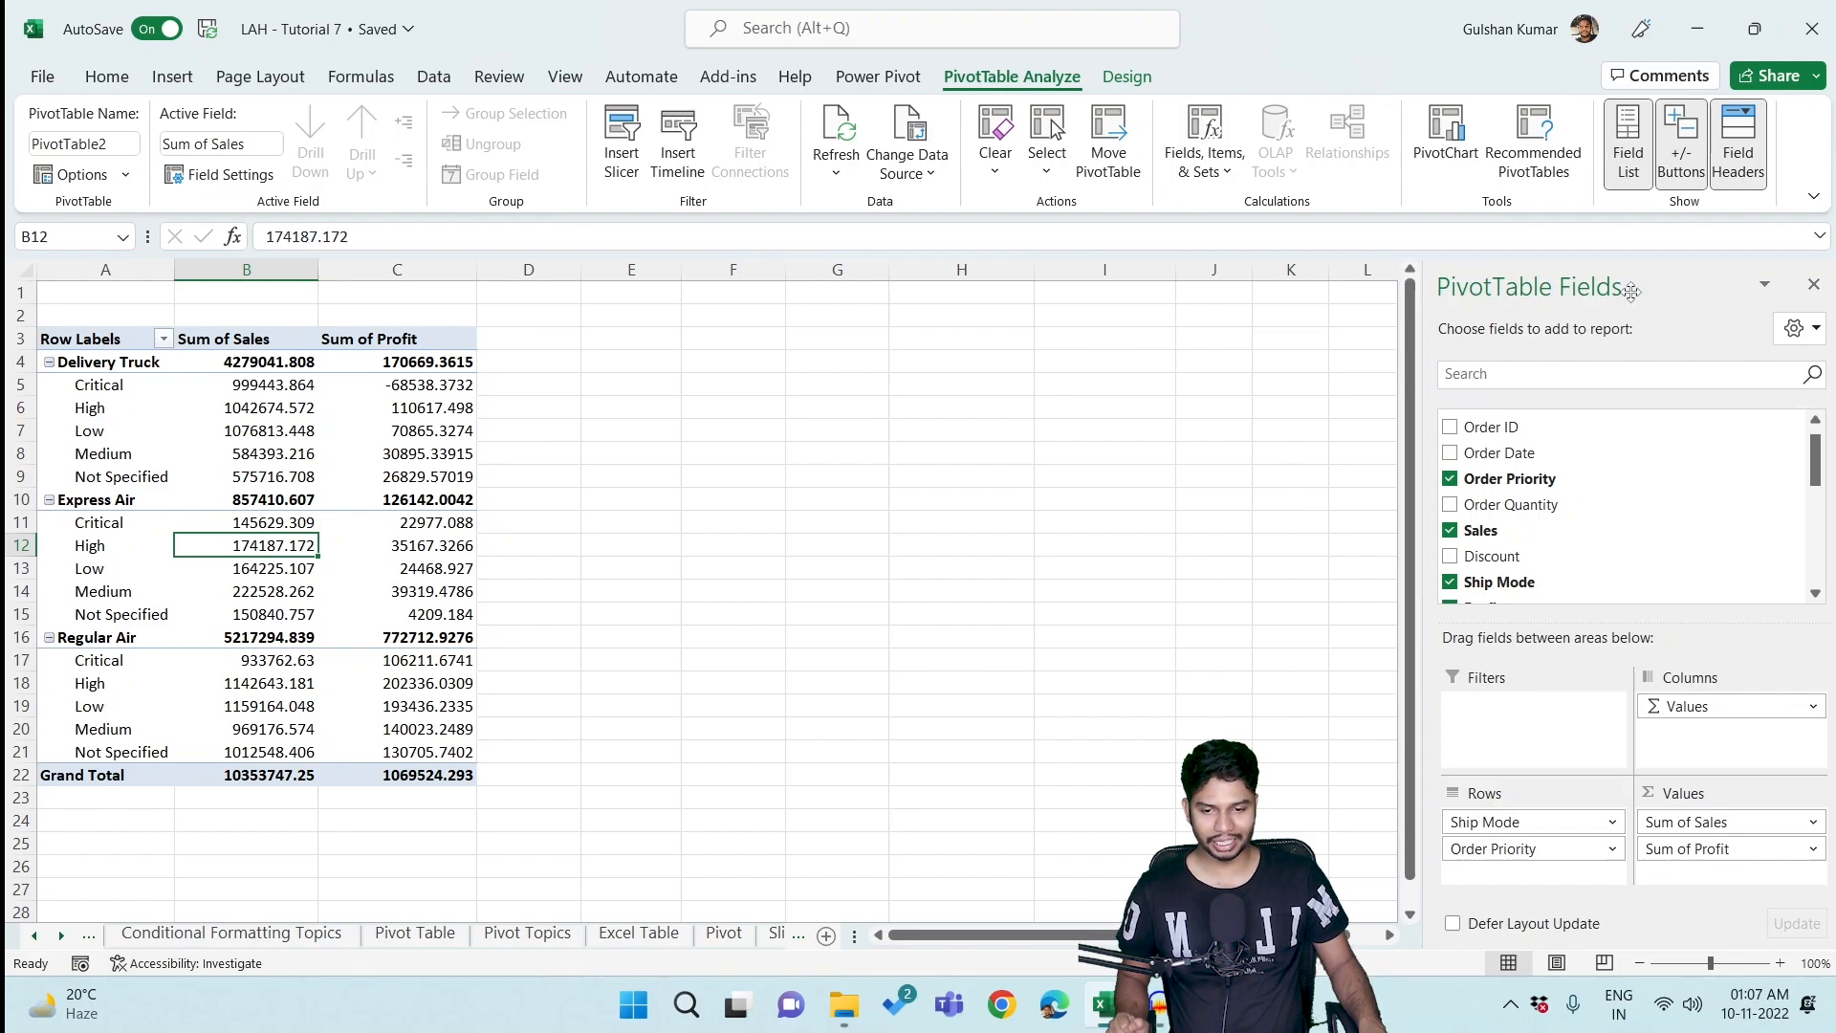
{"action": "left_click", "coordinate": [1686, 157]}
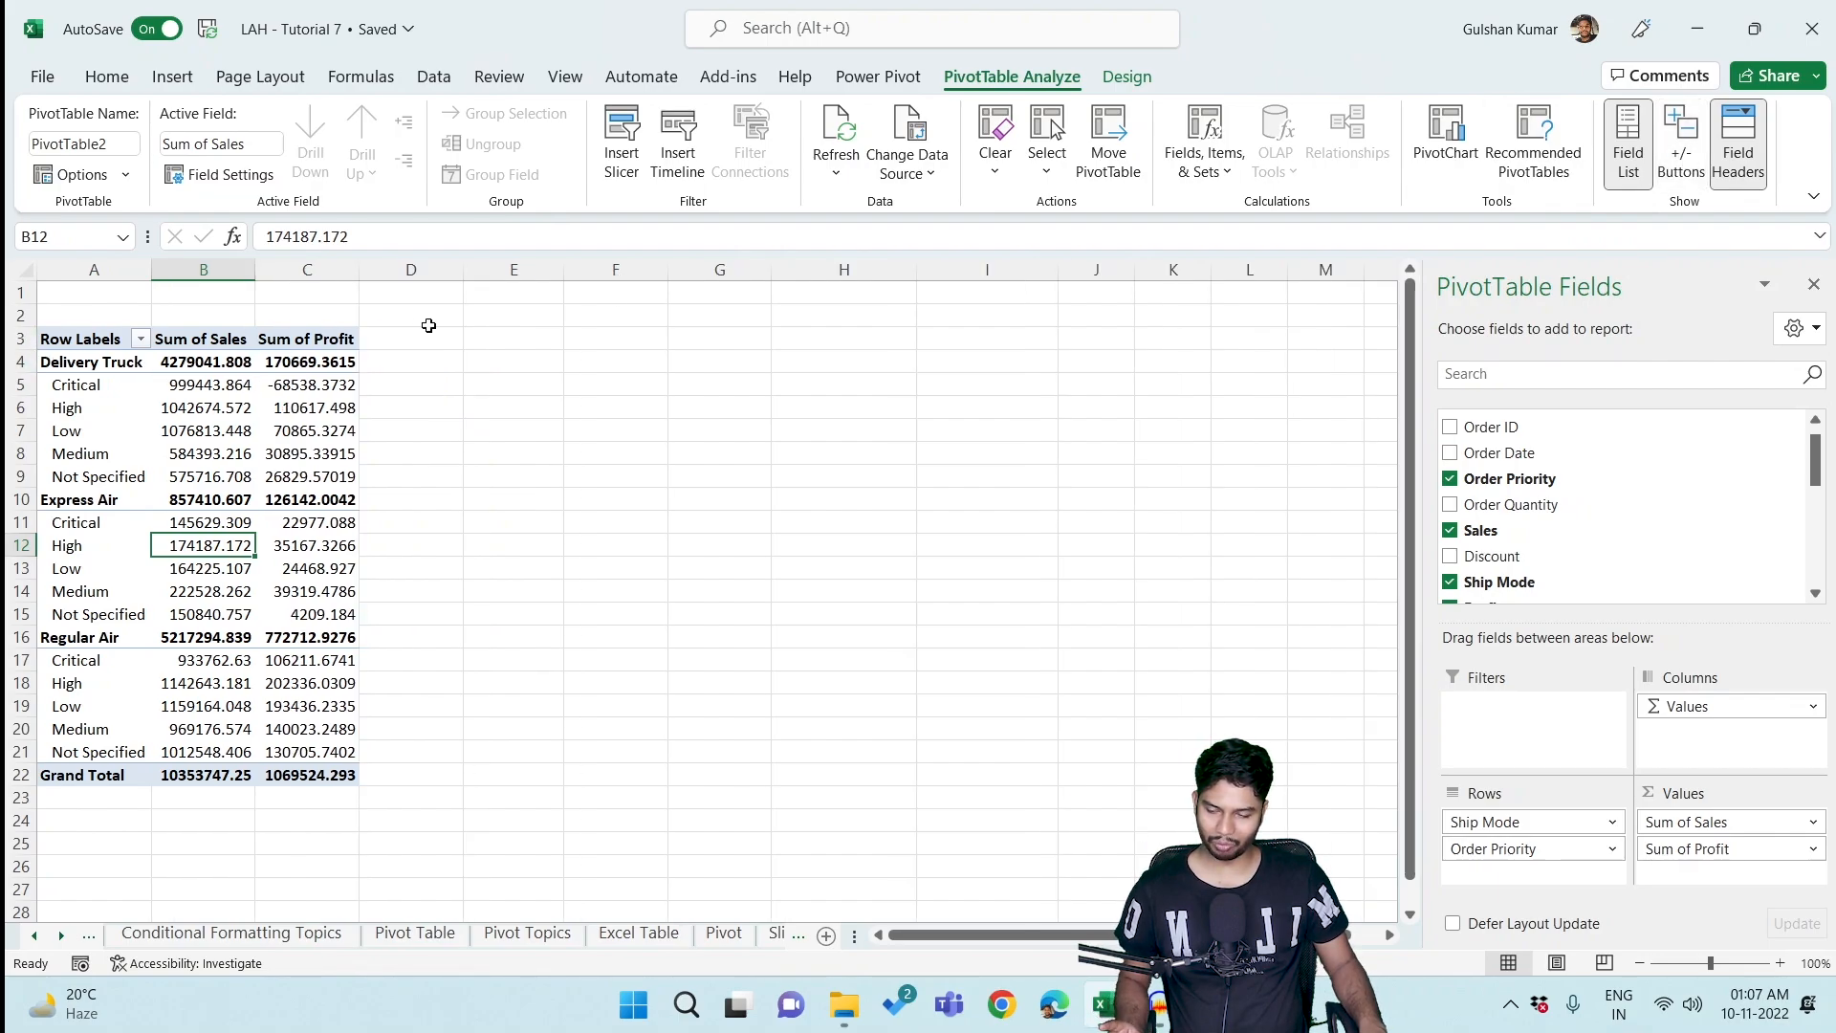
{"action": "left_click", "coordinate": [1681, 144]}
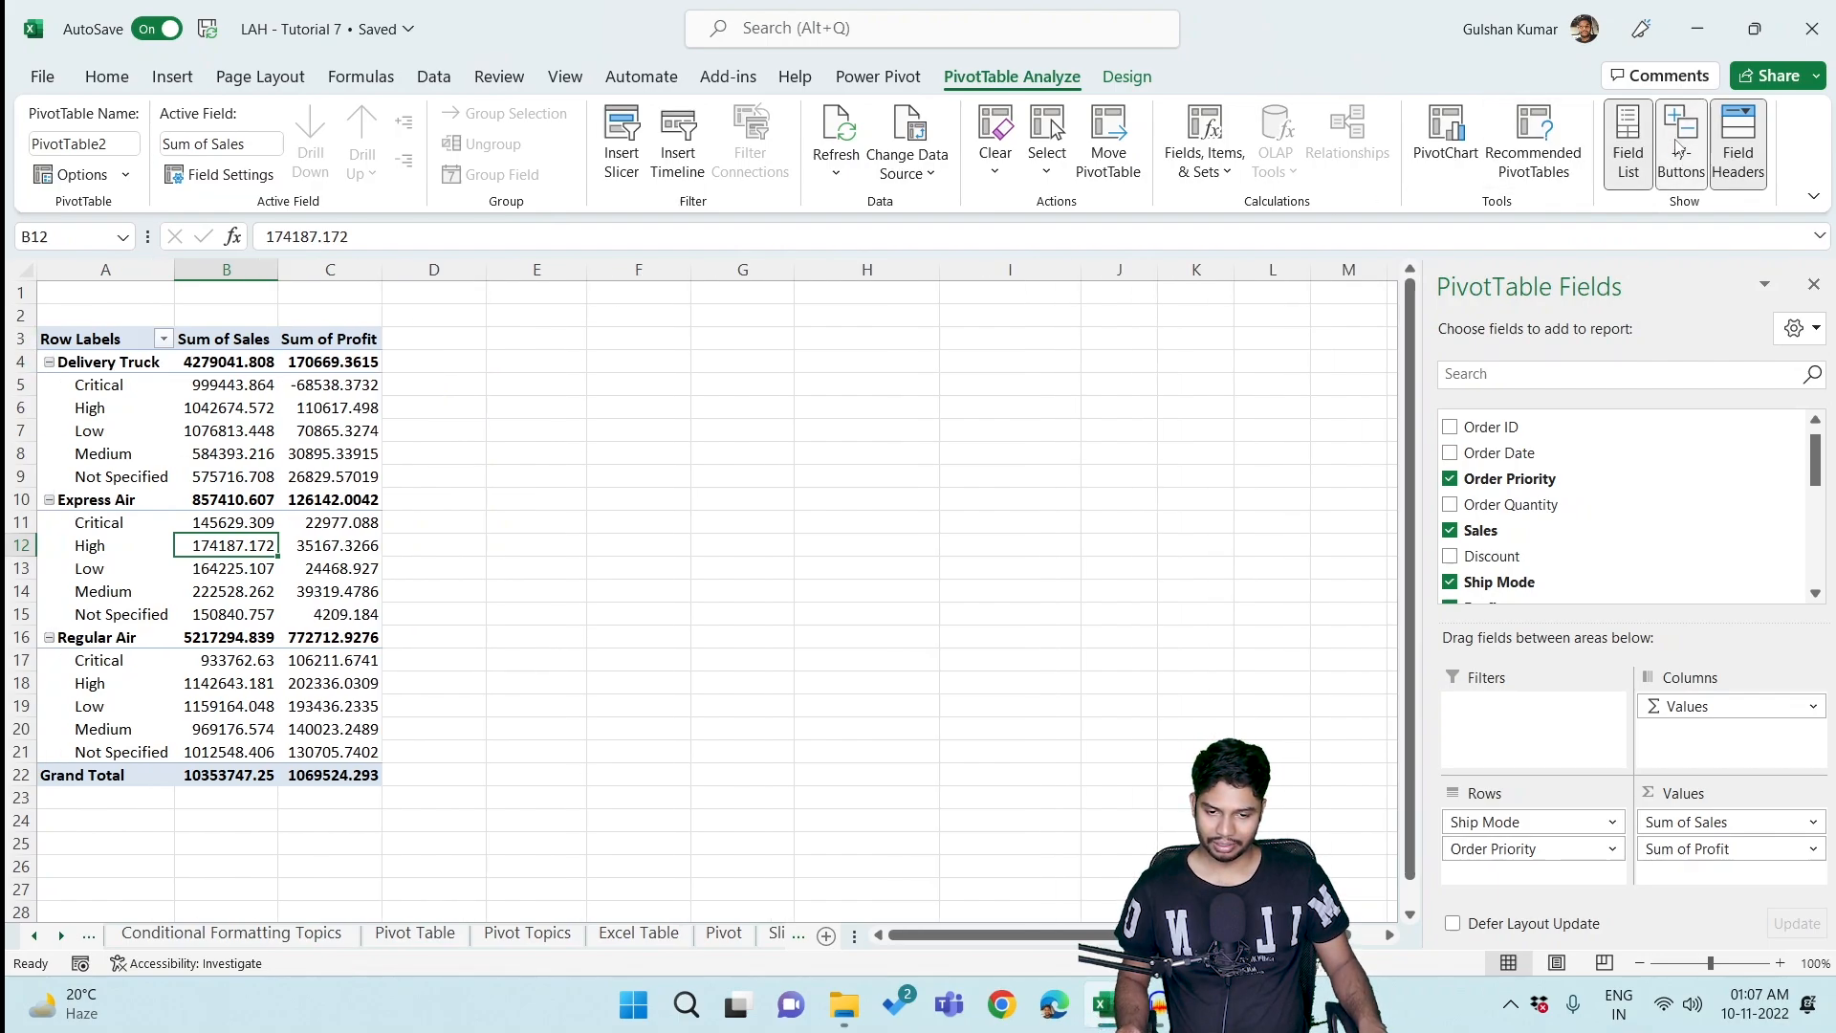
Collapse the Delivery Truck, Express Air and Regular Air groups, and expand Express Air again.
{"action": "left_click", "coordinate": [49, 364]}
{"action": "left_click", "coordinate": [49, 385]}
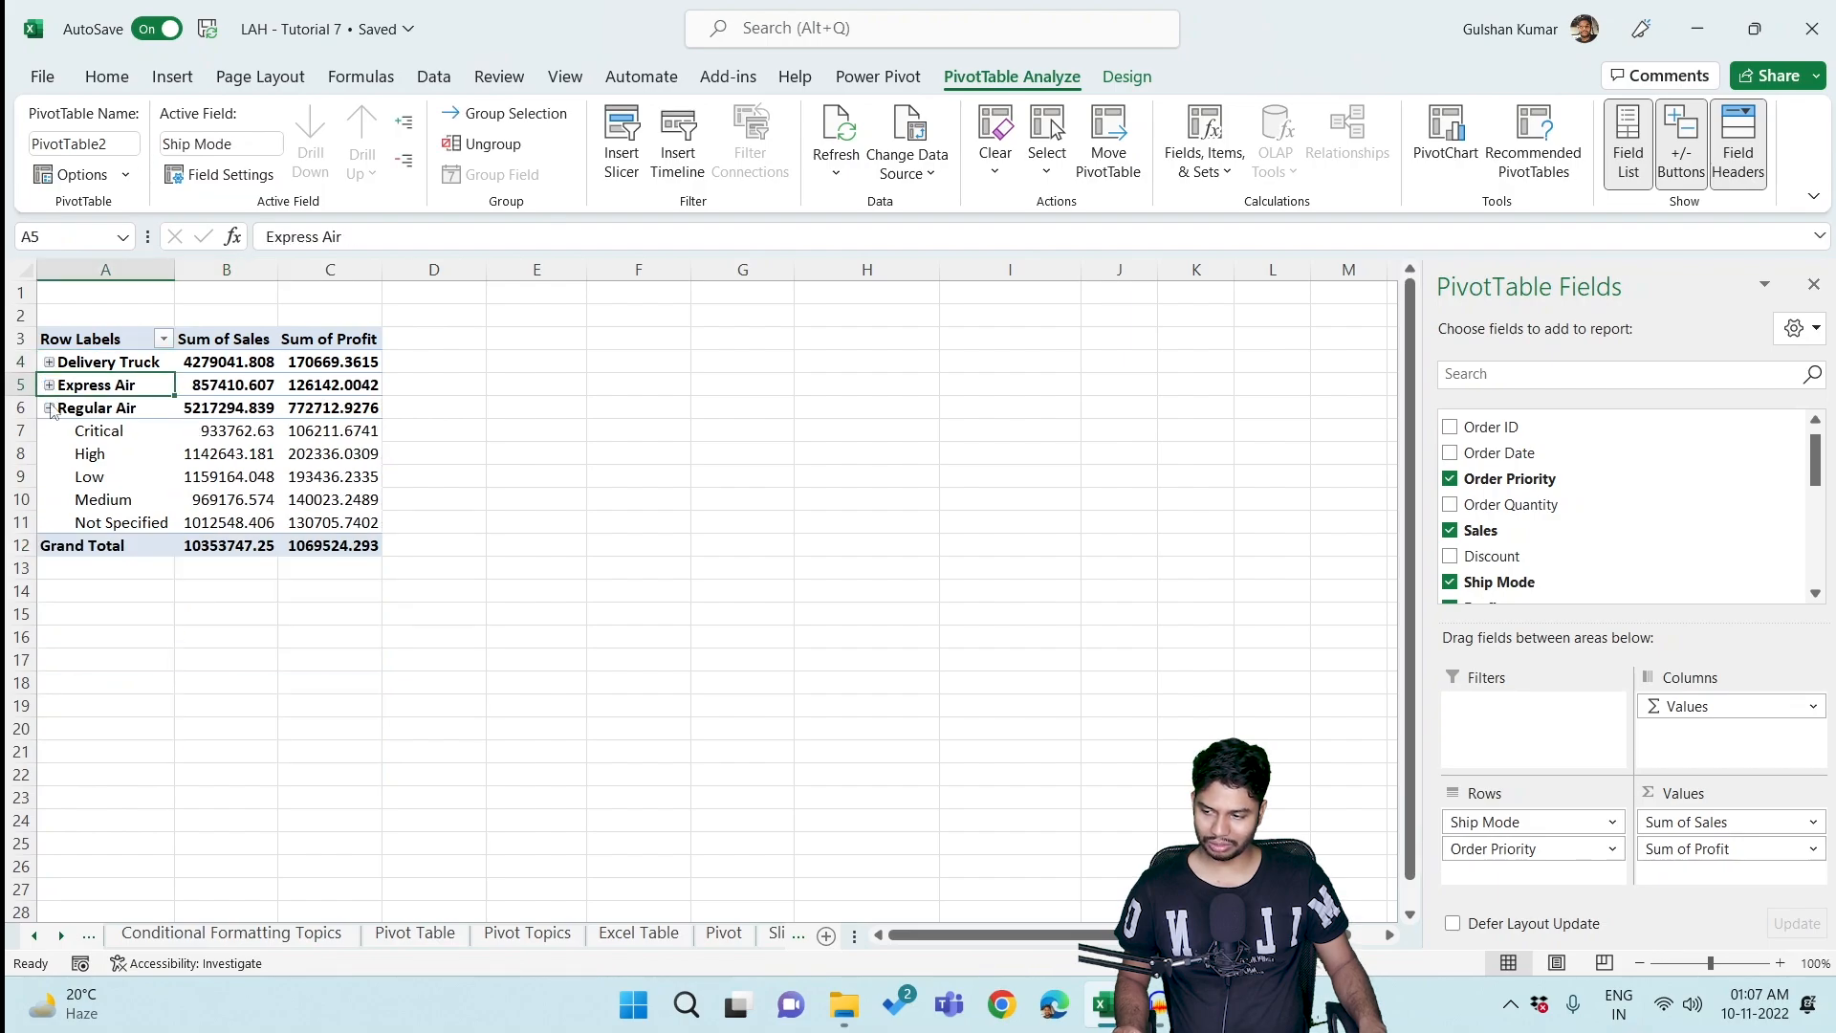
{"action": "left_click", "coordinate": [49, 408]}
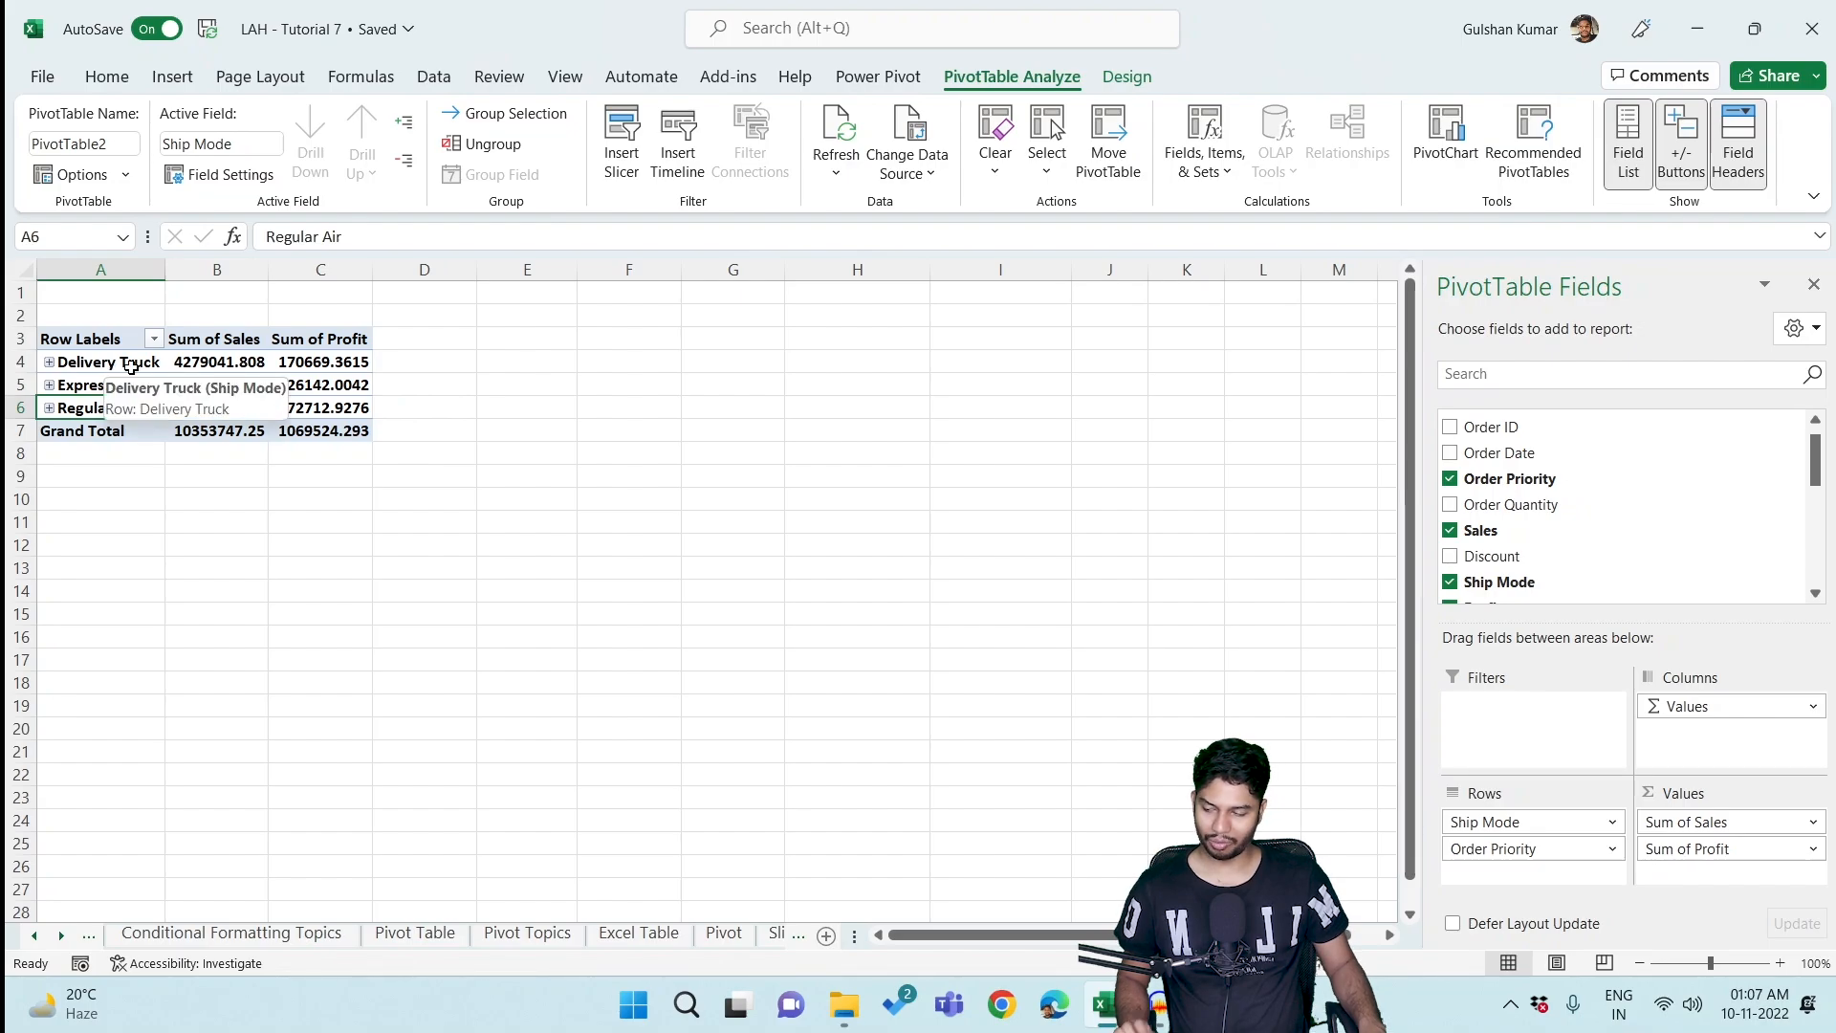
{"action": "left_click", "coordinate": [49, 384]}
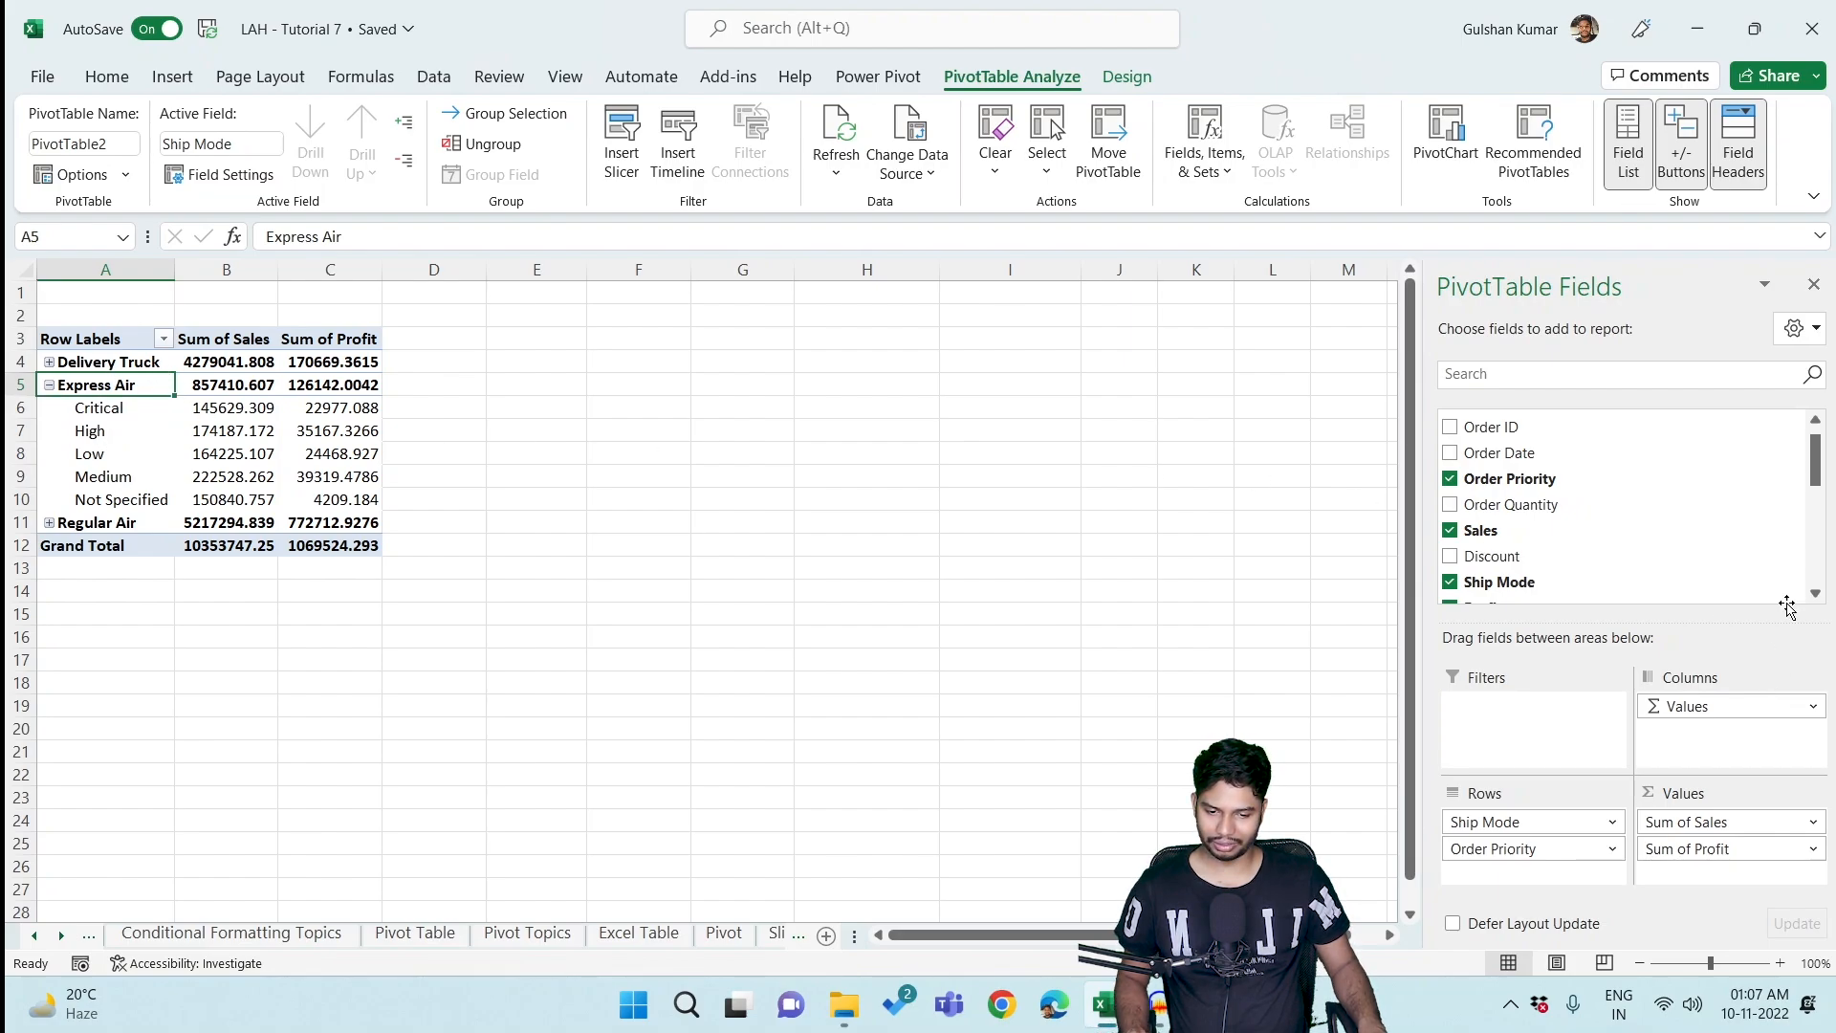
Toggle the expand/collapse buttons to compare the partly collapsed PivotTable without them, and leave them shown.
{"action": "left_click", "coordinate": [1683, 164]}
{"action": "left_click", "coordinate": [1683, 165]}
{"action": "left_click", "coordinate": [1683, 164]}
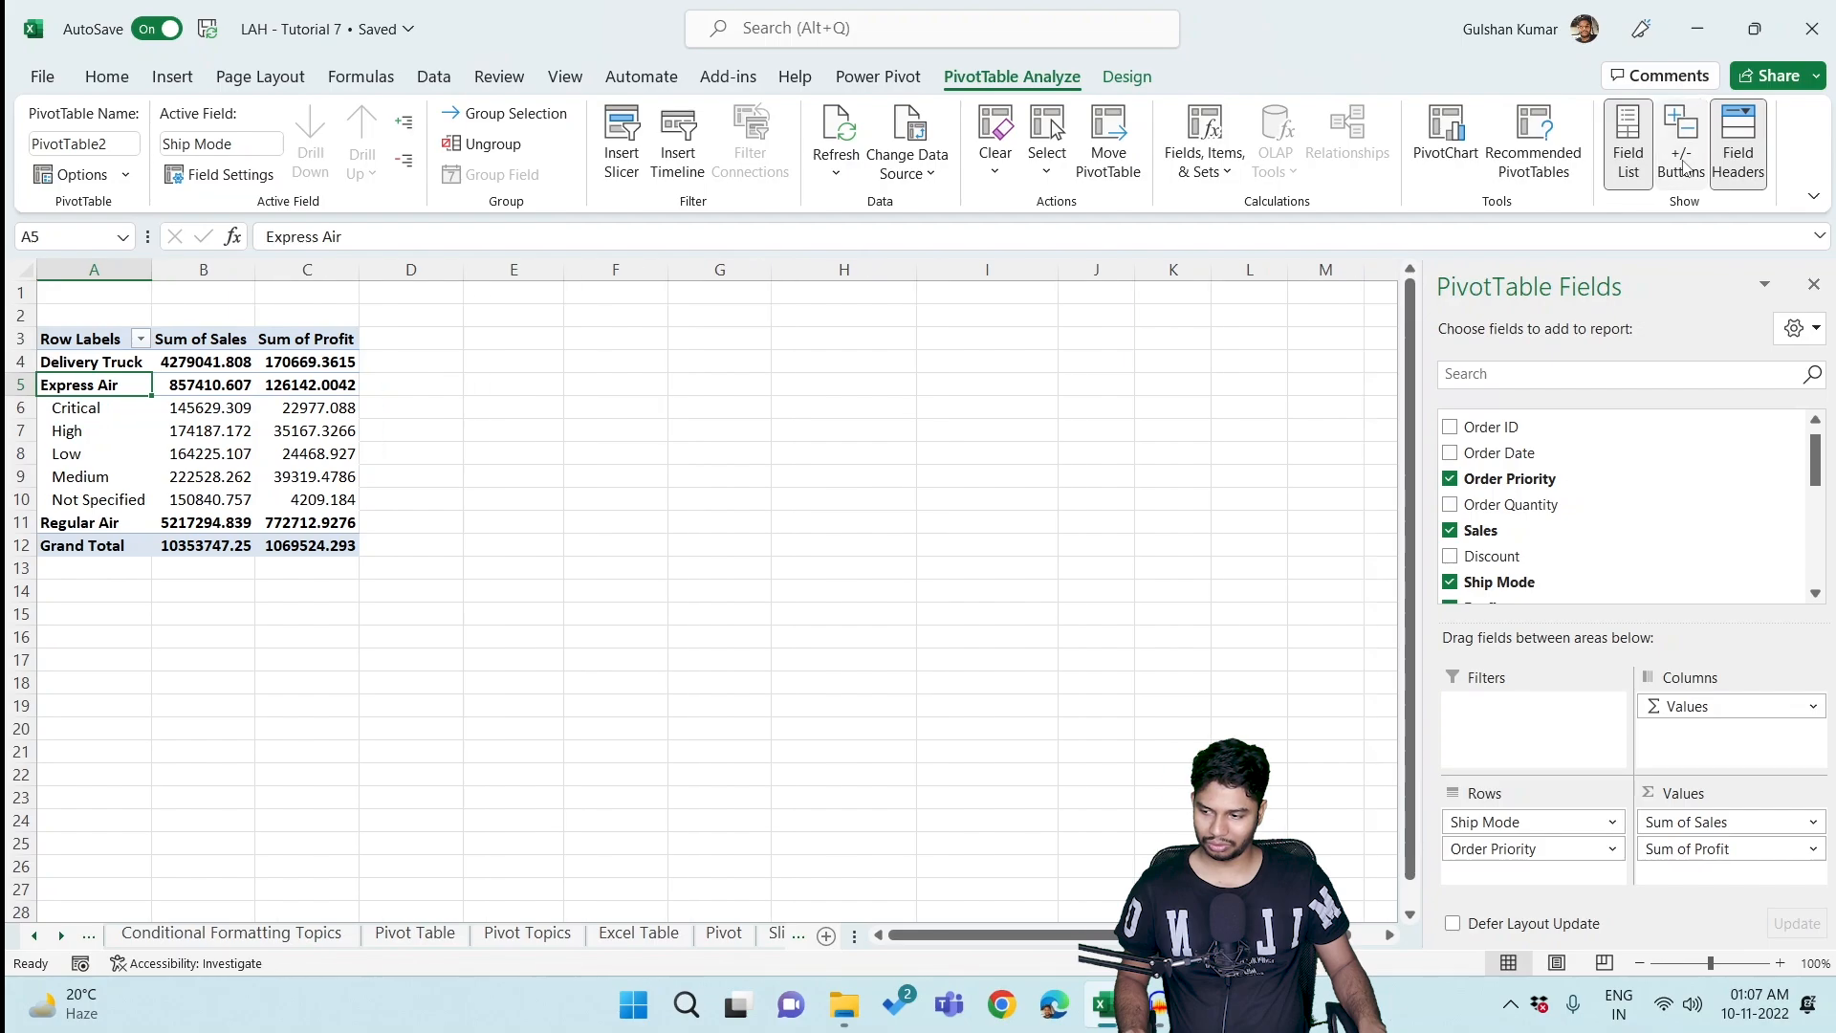
{"action": "left_click", "coordinate": [537, 402]}
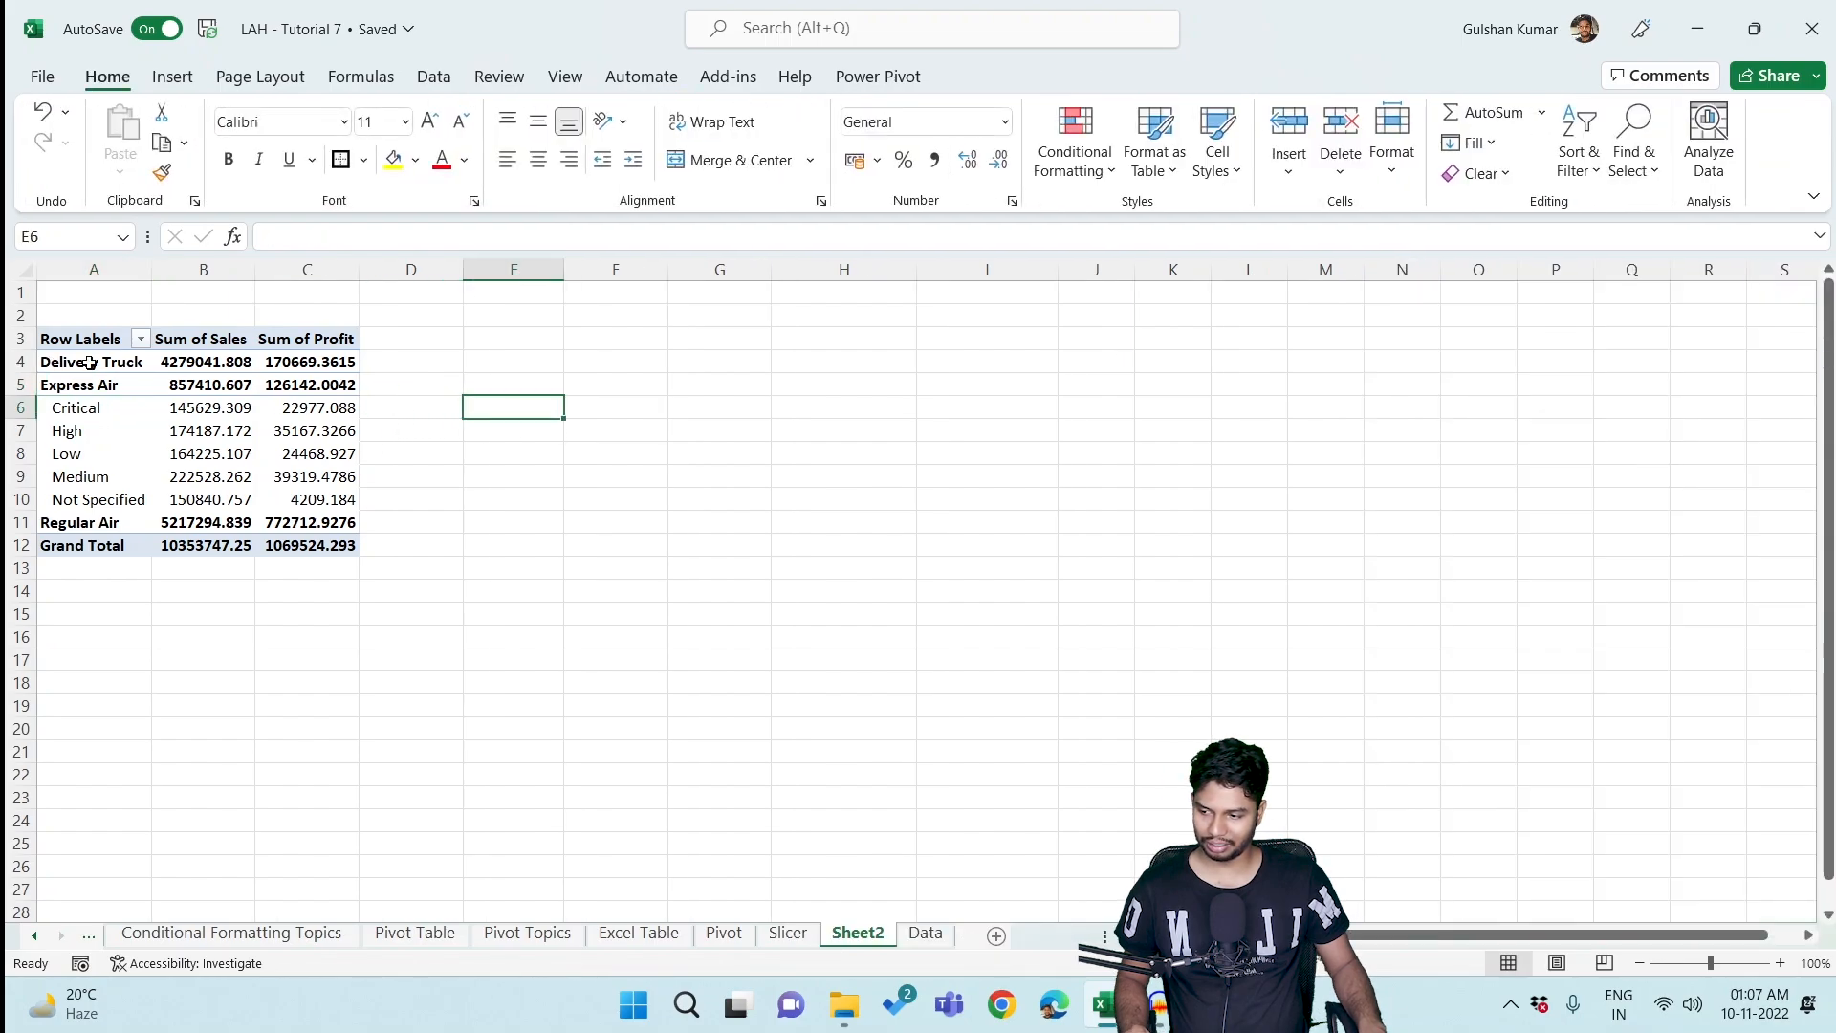
{"action": "left_click", "coordinate": [94, 430]}
{"action": "left_click", "coordinate": [1683, 165]}
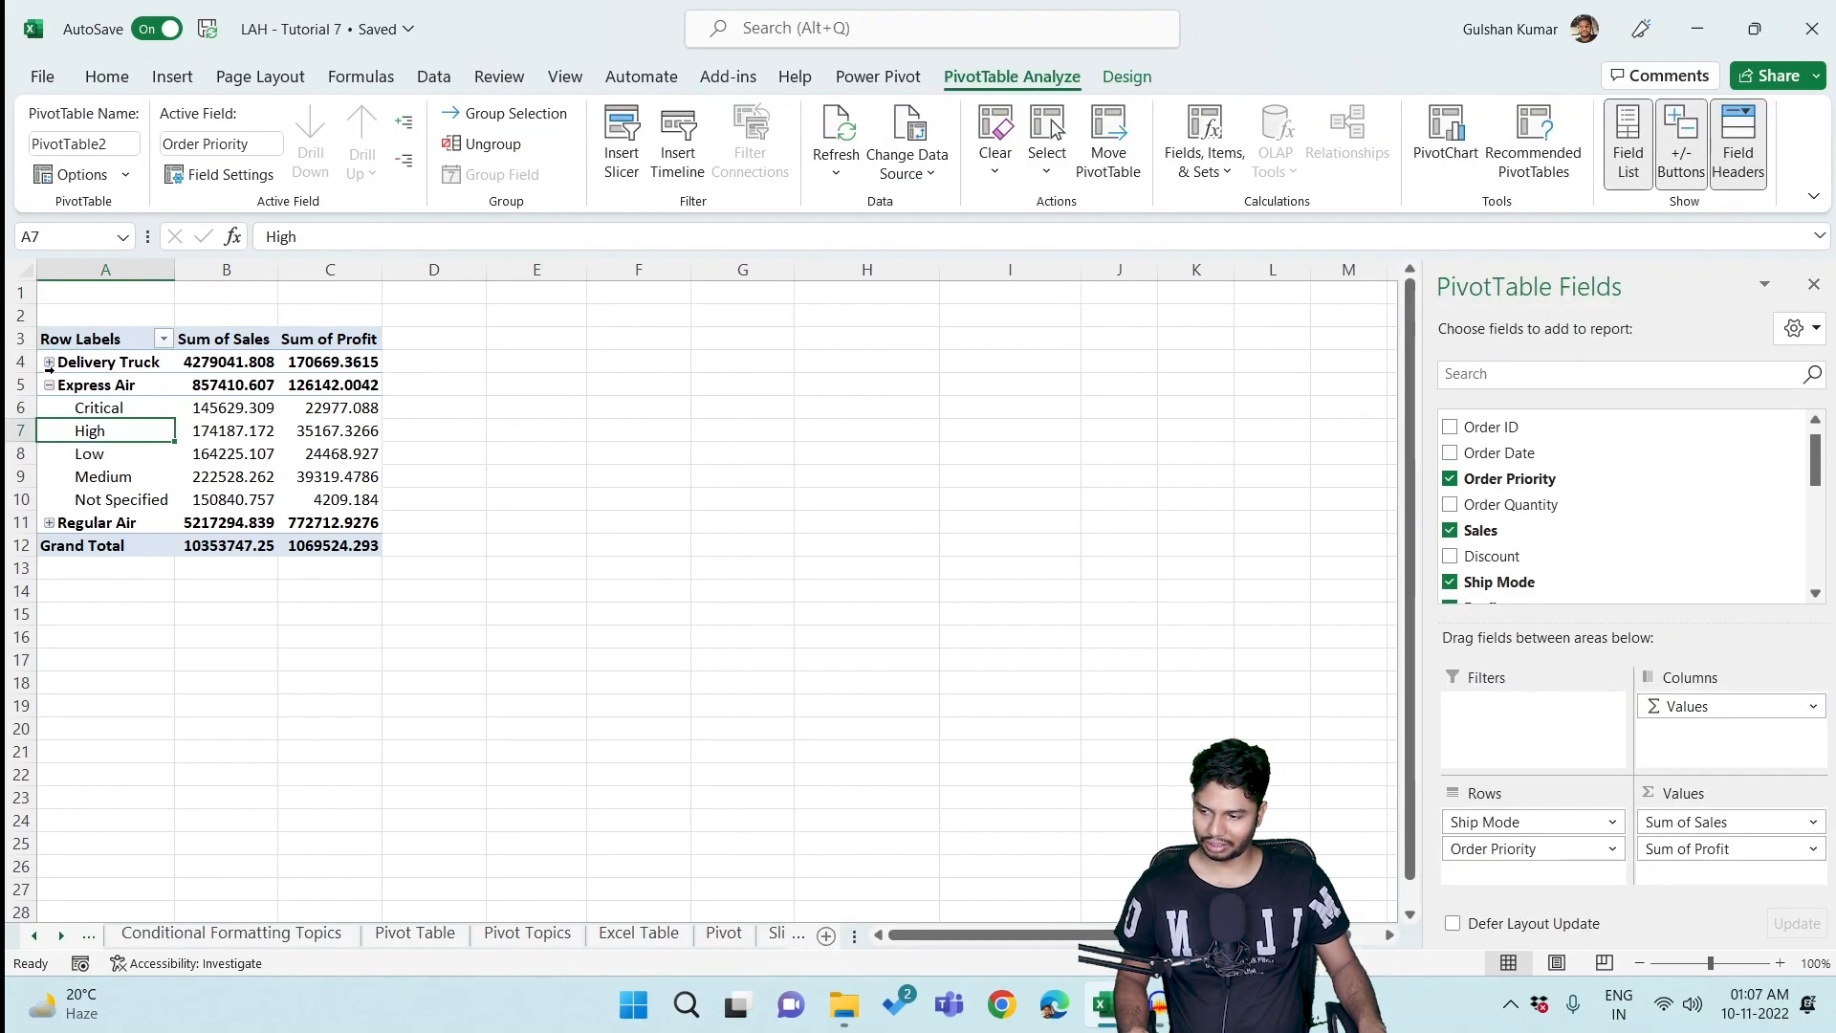
Expand the Delivery Truck and Regular Air groups to show their order priorities again.
{"action": "left_click", "coordinate": [49, 363]}
{"action": "left_click", "coordinate": [49, 638]}
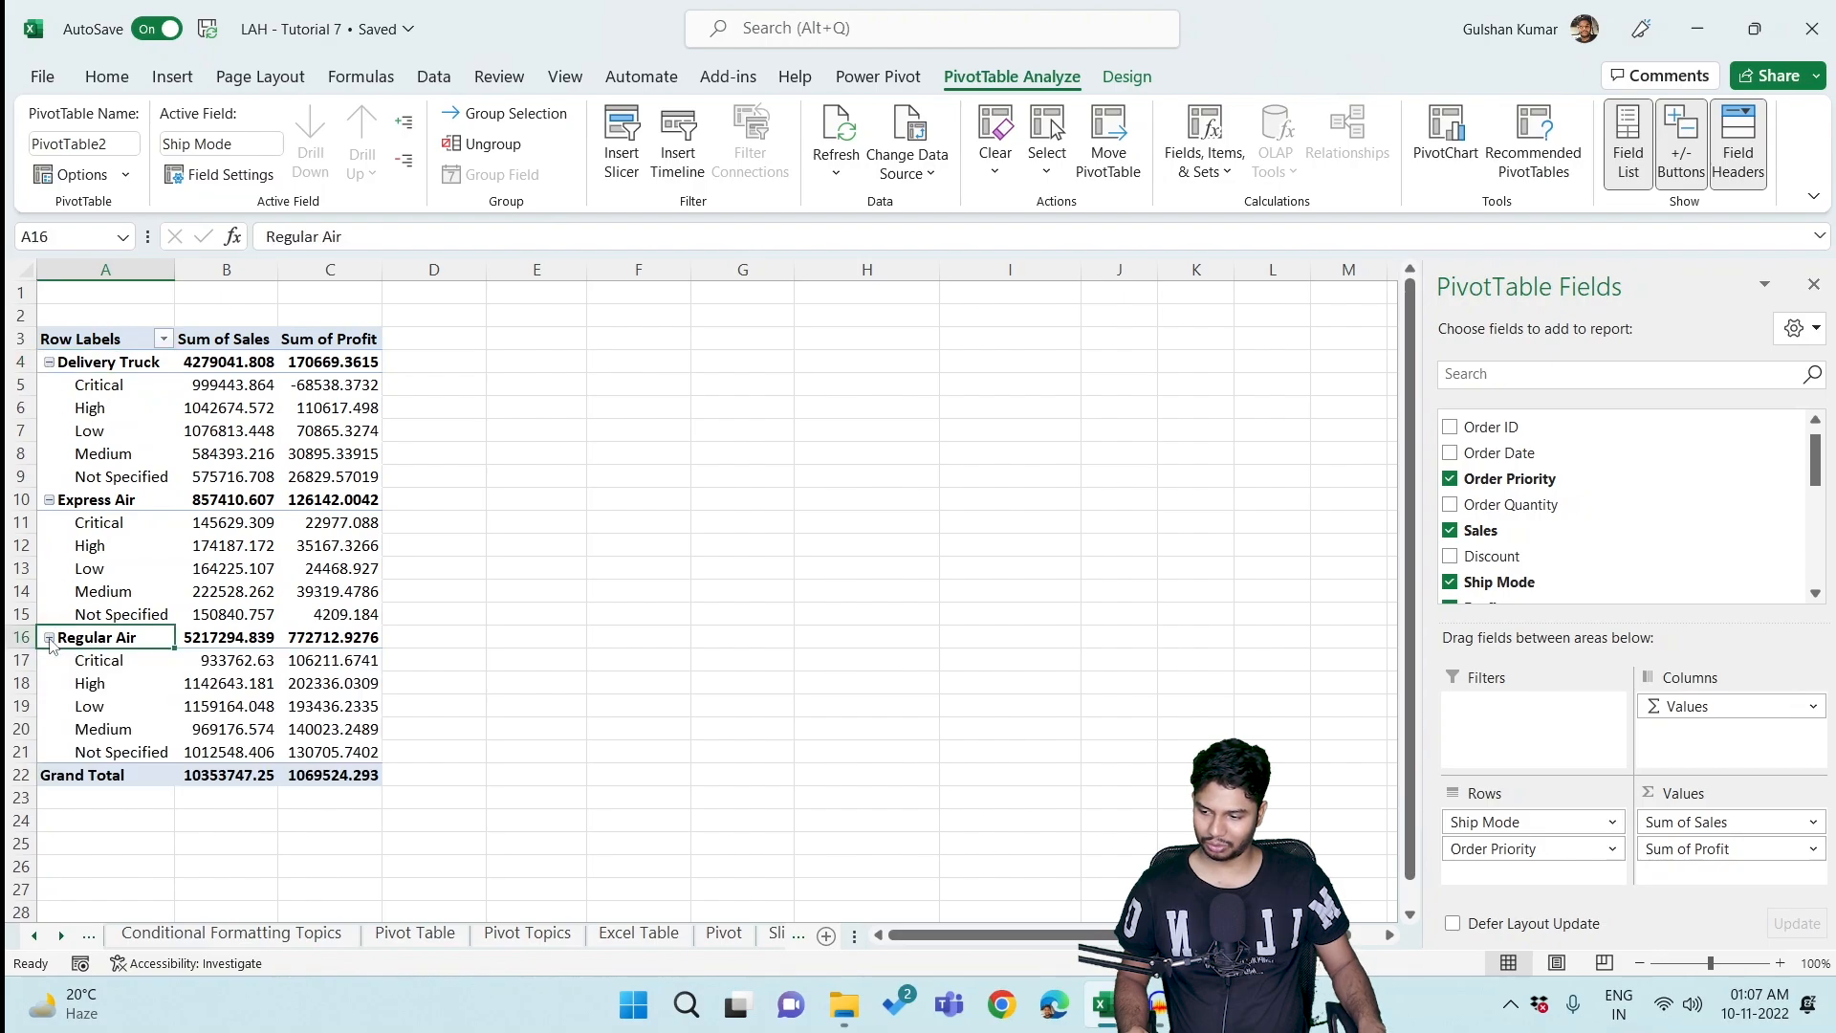
{"action": "left_click", "coordinate": [638, 476]}
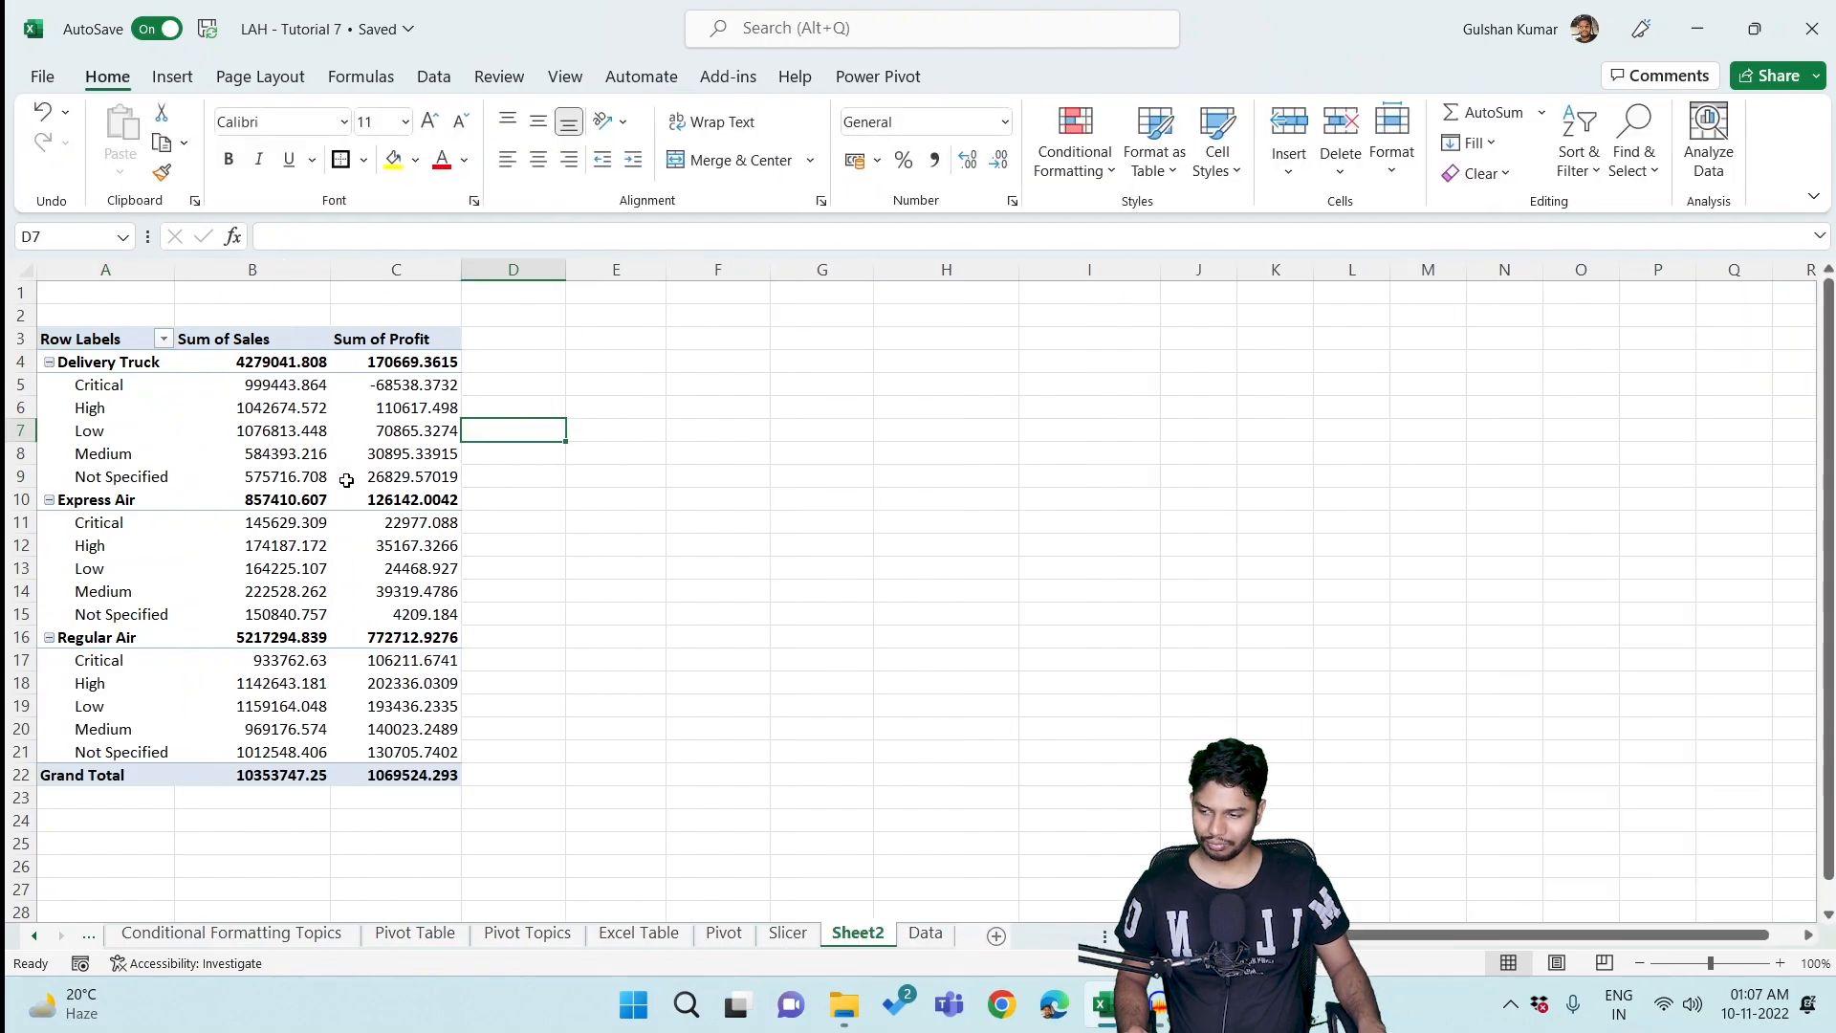
Add the Province field to the PivotTable's report filter area.
{"action": "left_click", "coordinate": [346, 479]}
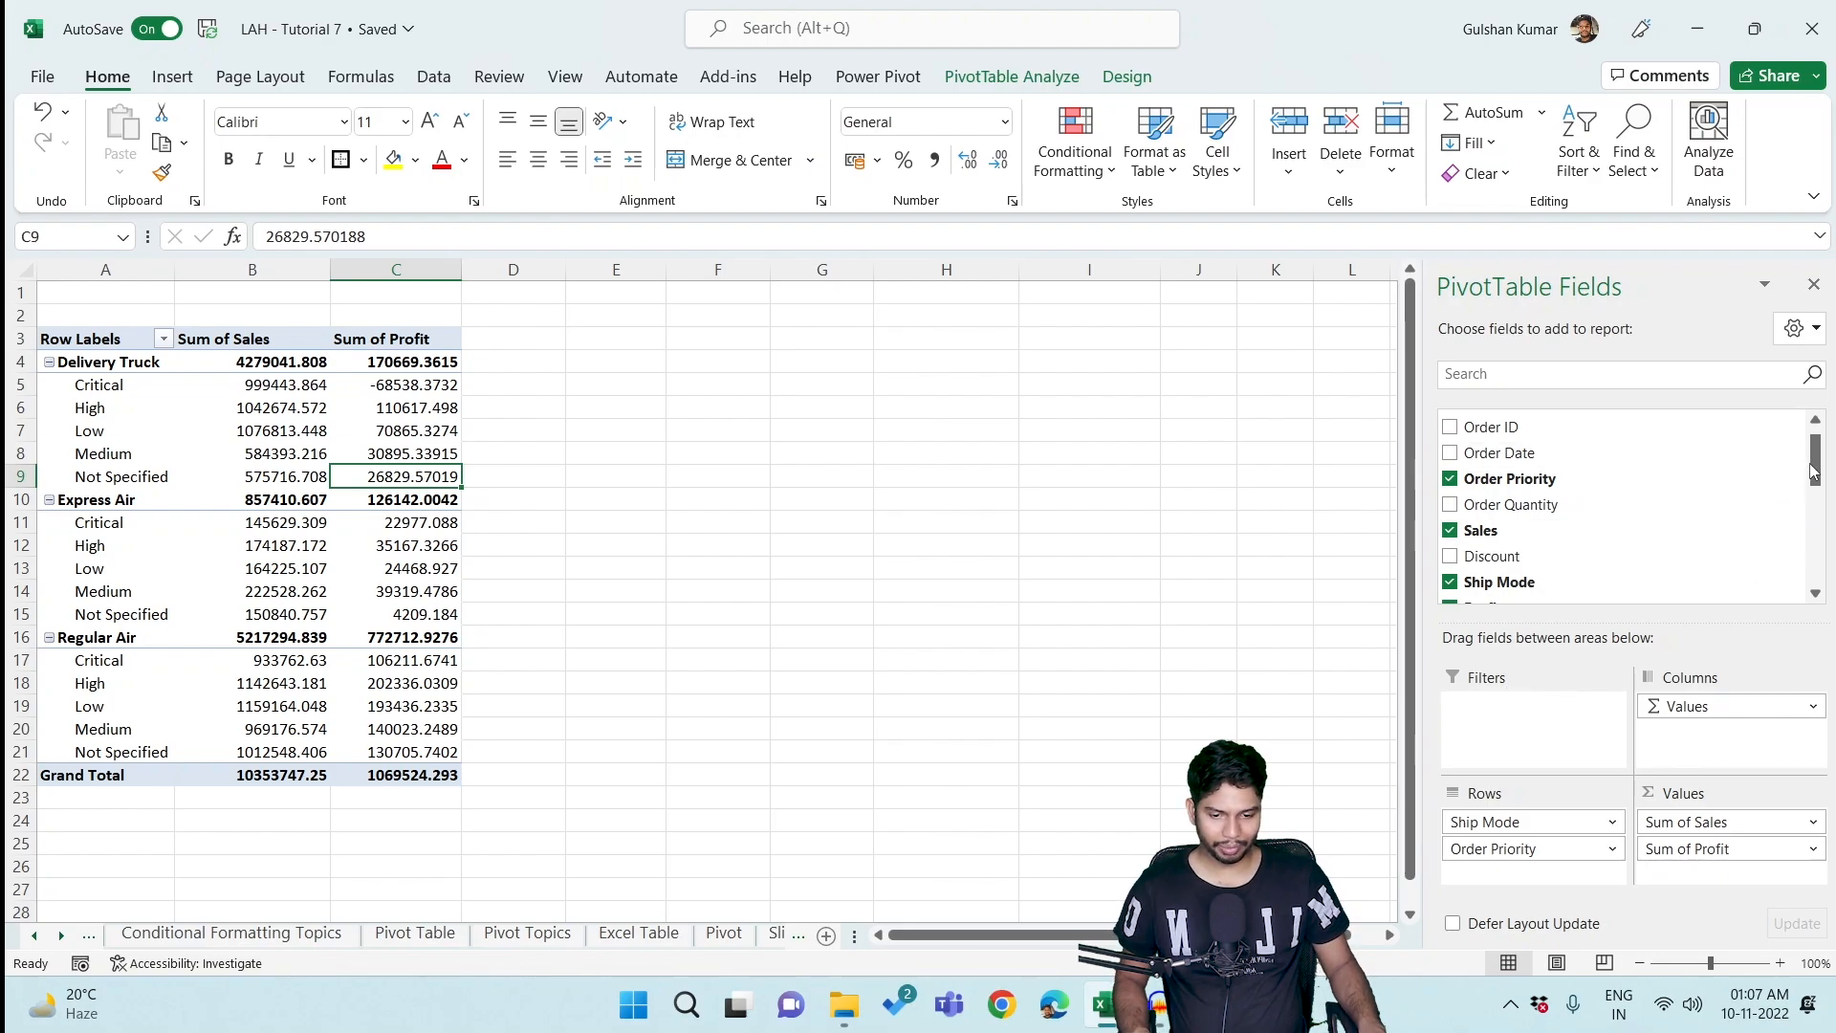
{"action": "scroll", "coordinate": [1822, 457], "scroll_direction": "up", "scroll_amount": 1}
{"action": "left_click_drag", "start_coordinate": [1821, 438], "coordinate": [1814, 538]}
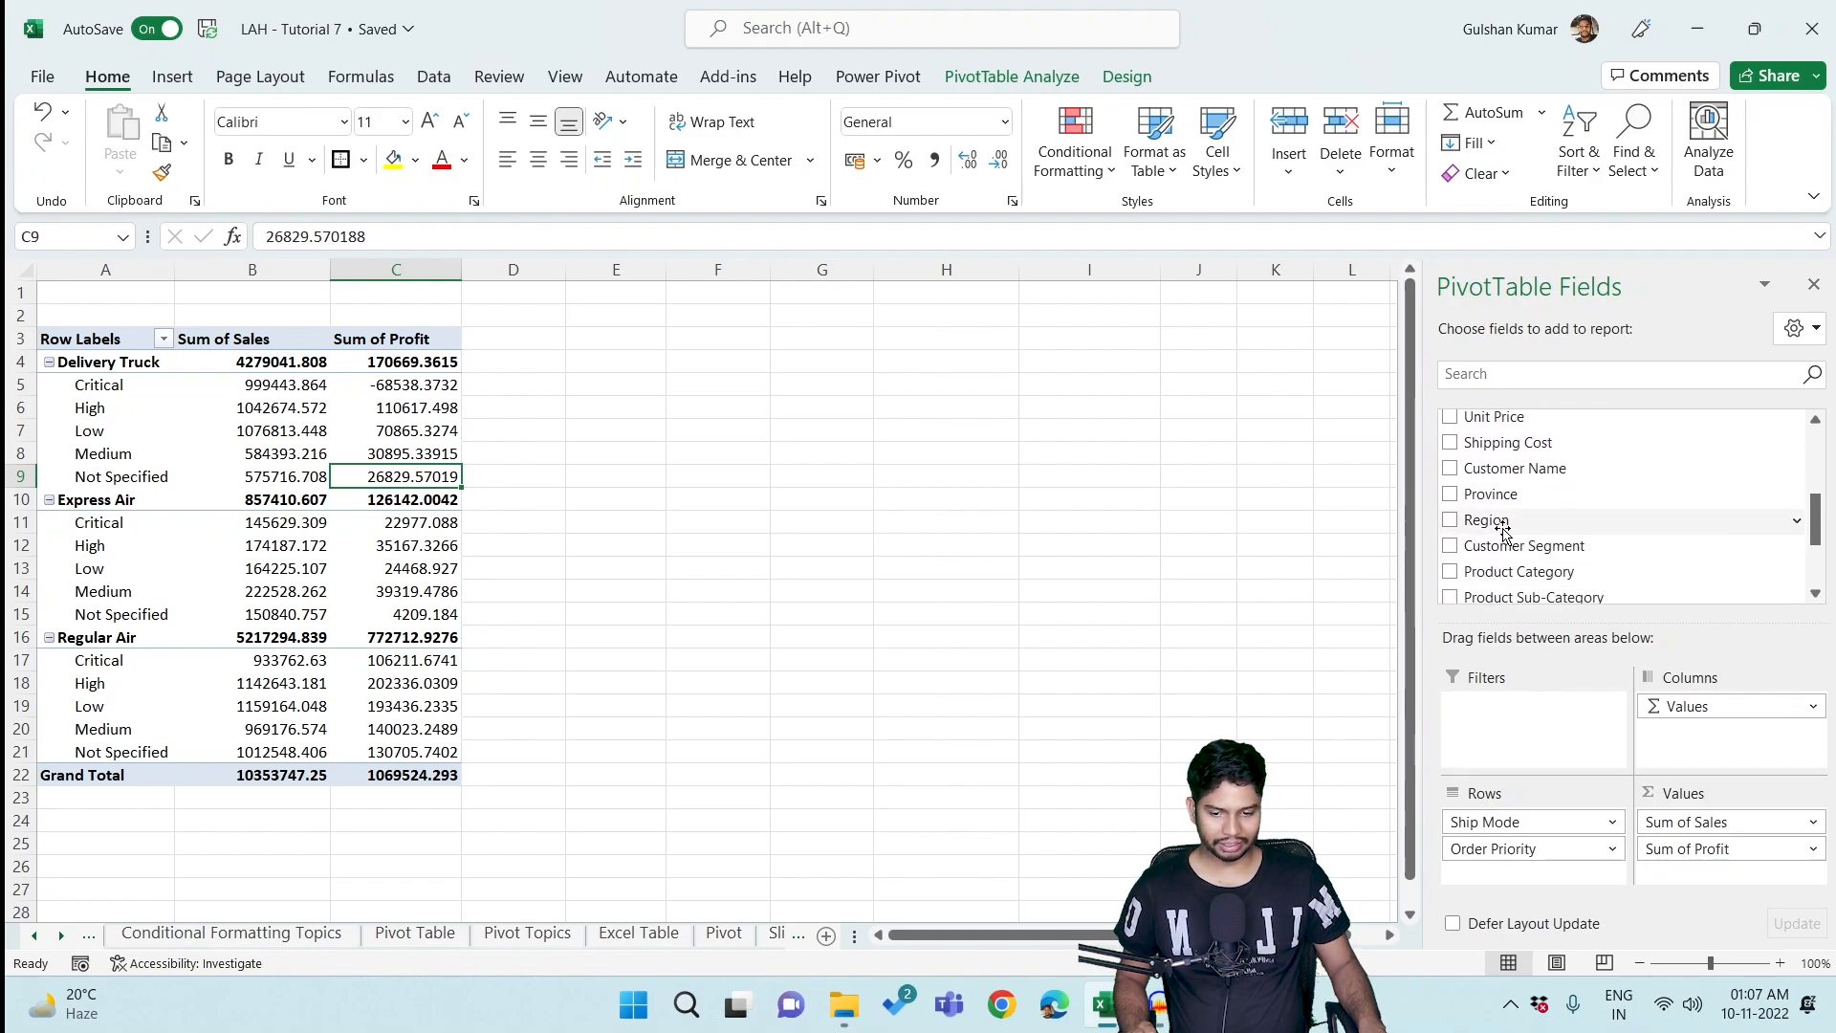
{"action": "left_click_drag", "start_coordinate": [1487, 494], "coordinate": [1535, 715]}
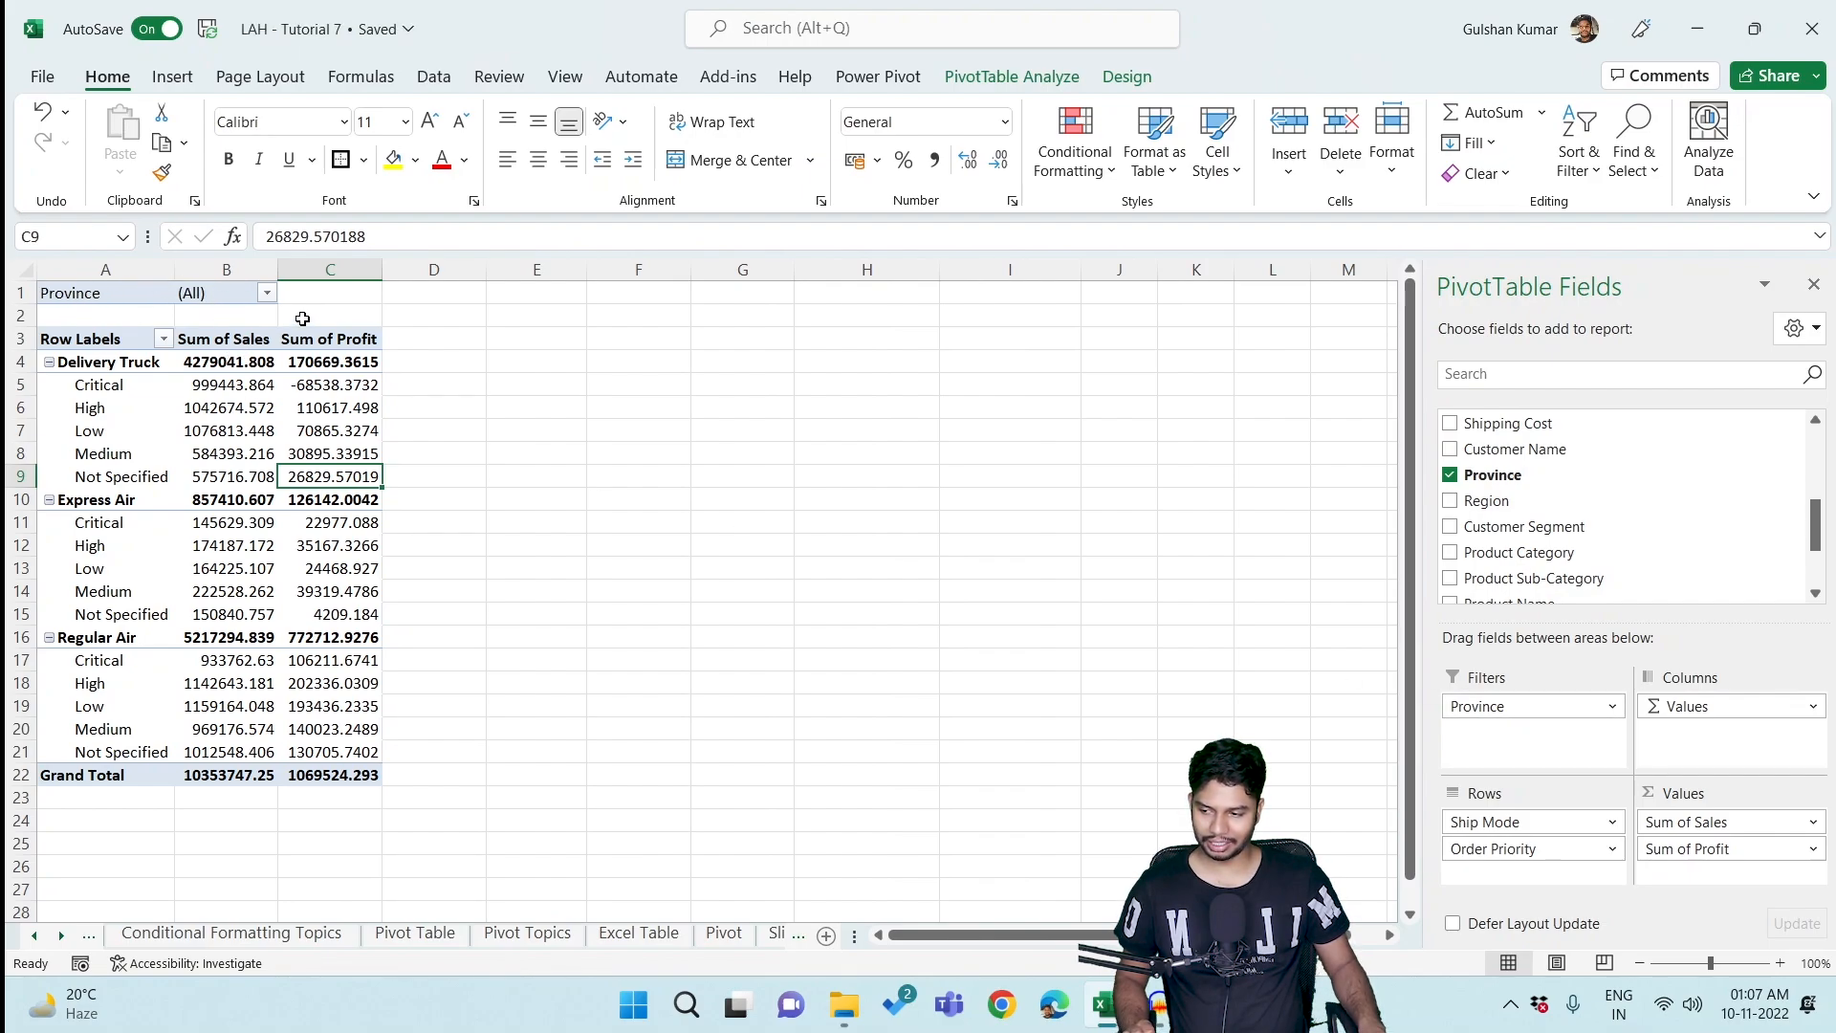
Filter the PivotTable to the British Columbia province and slightly widen the Sum of Profit column.
{"action": "left_click", "coordinate": [267, 295]}
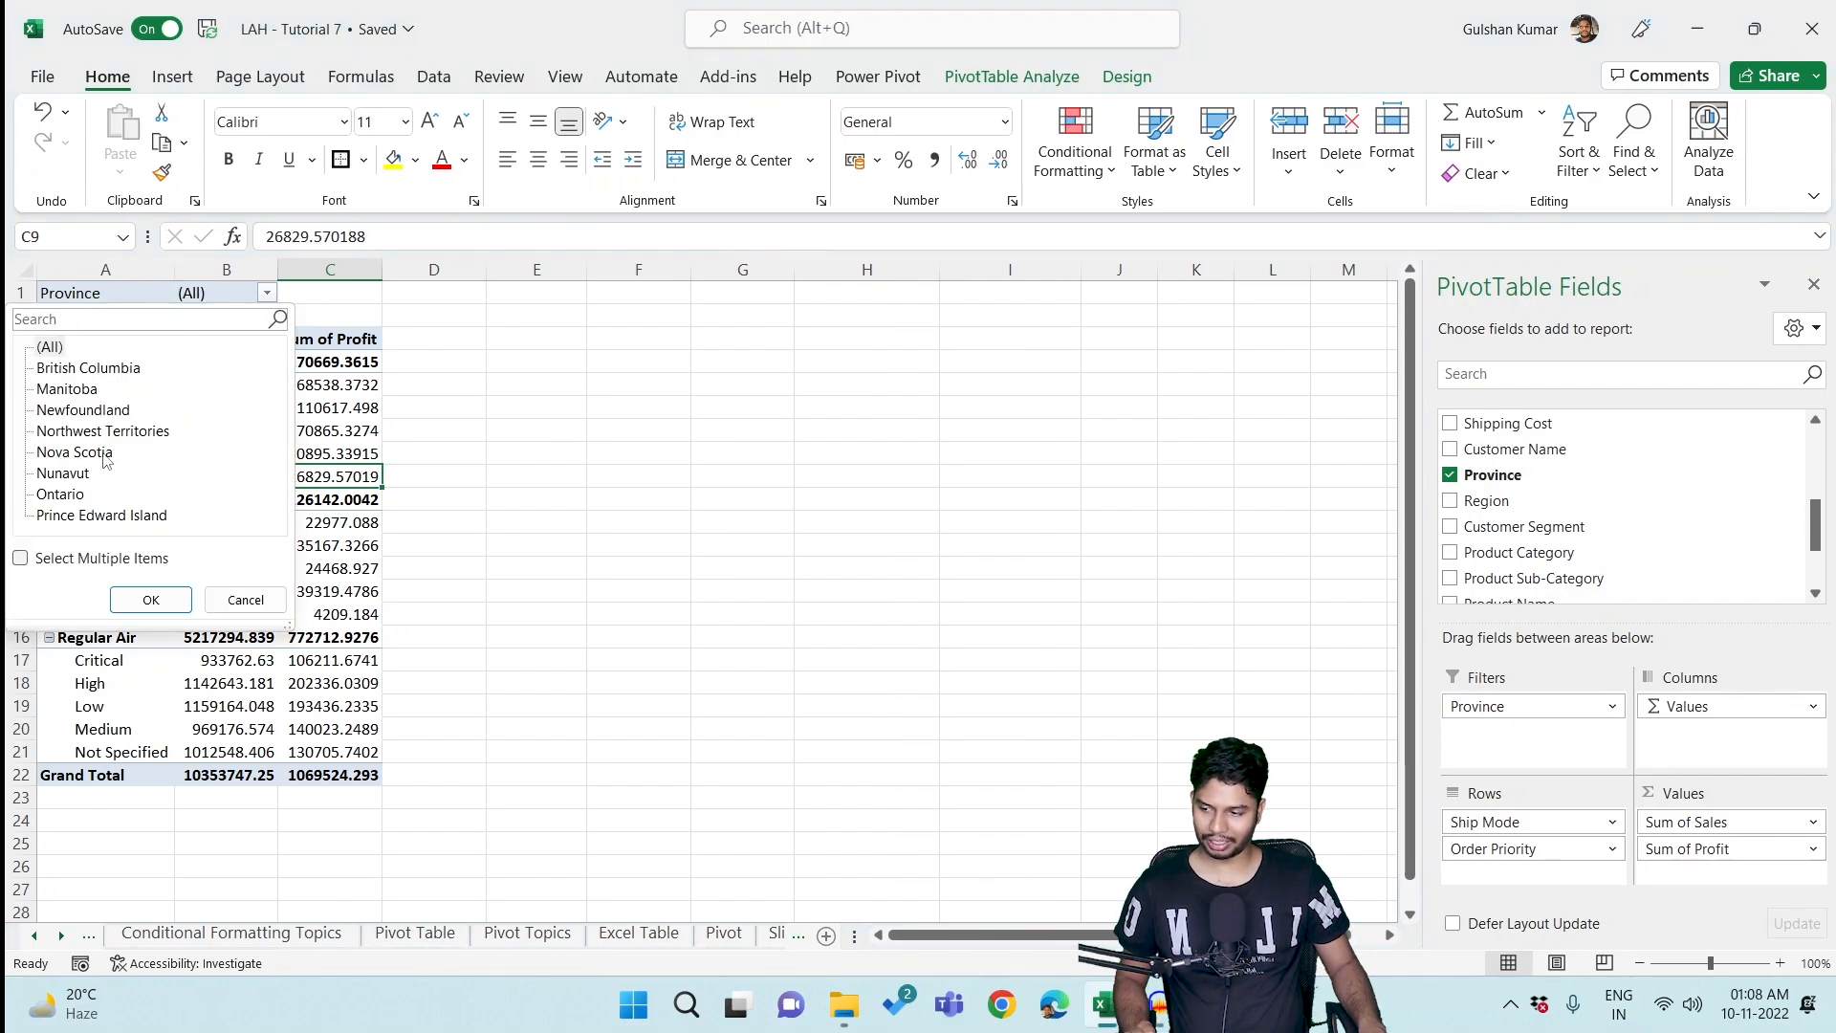
{"action": "left_click", "coordinate": [56, 432]}
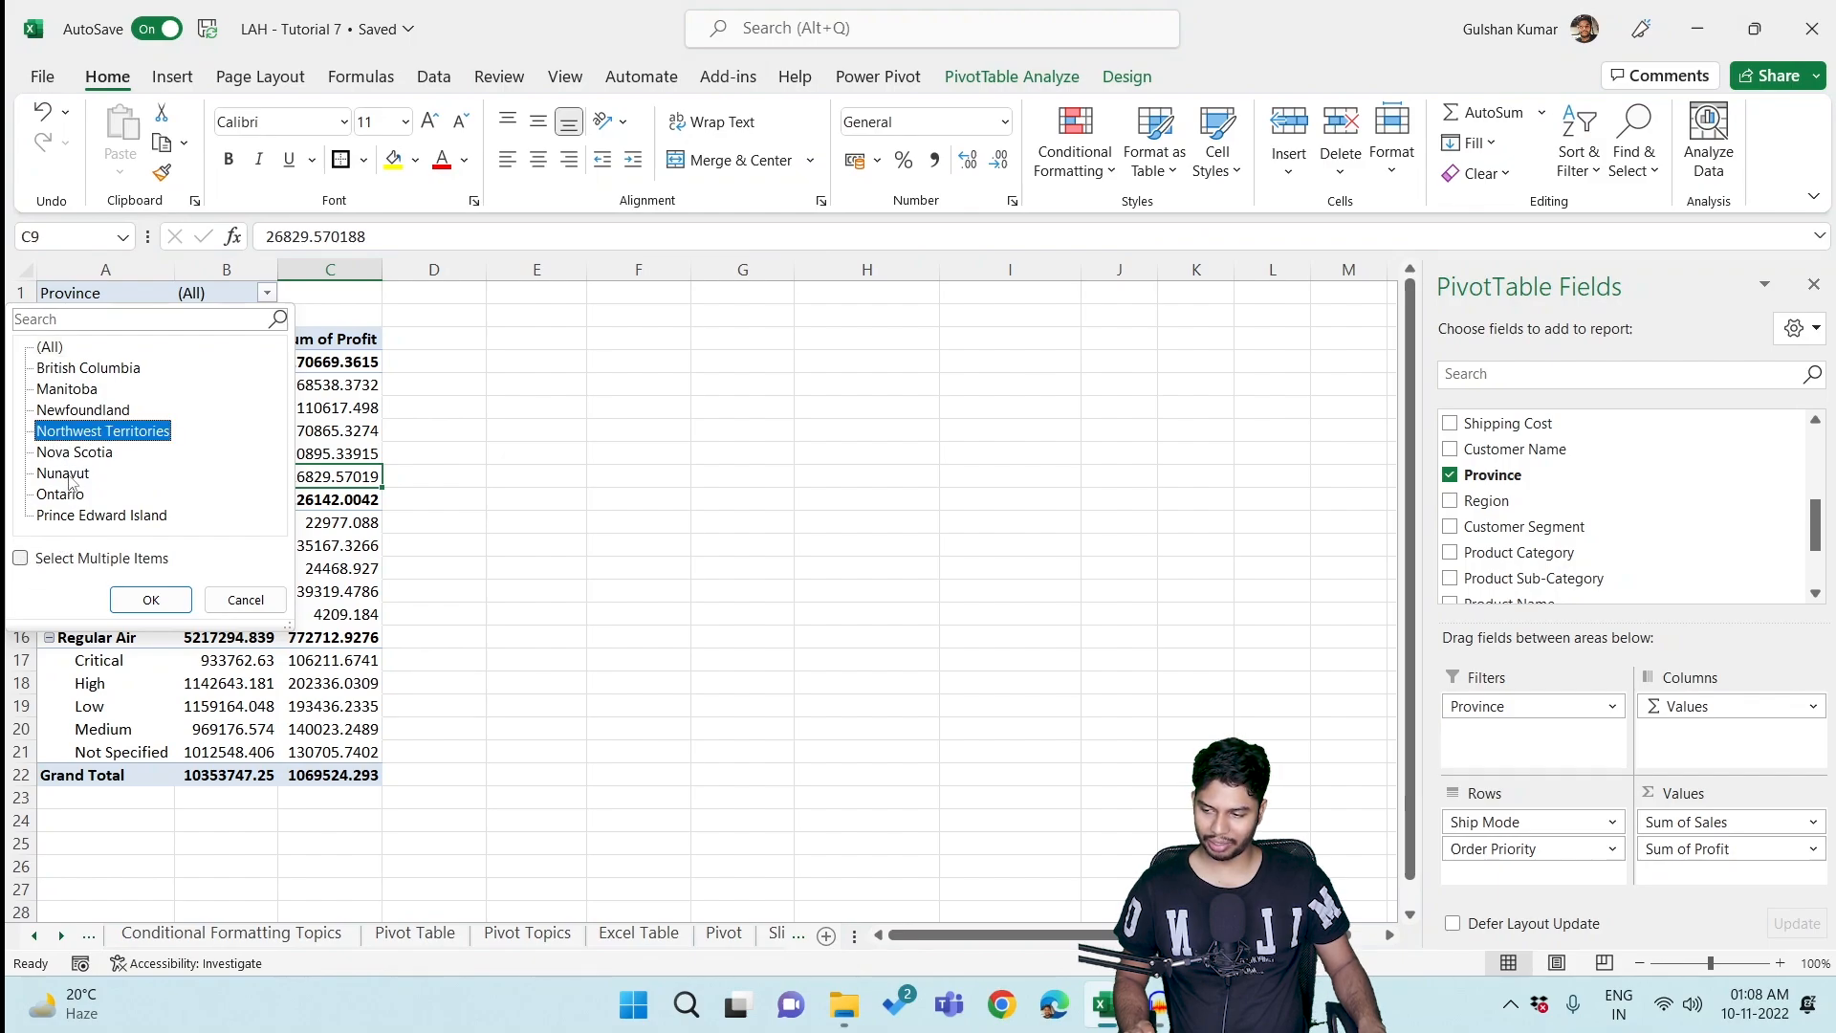
{"action": "left_click", "coordinate": [81, 392]}
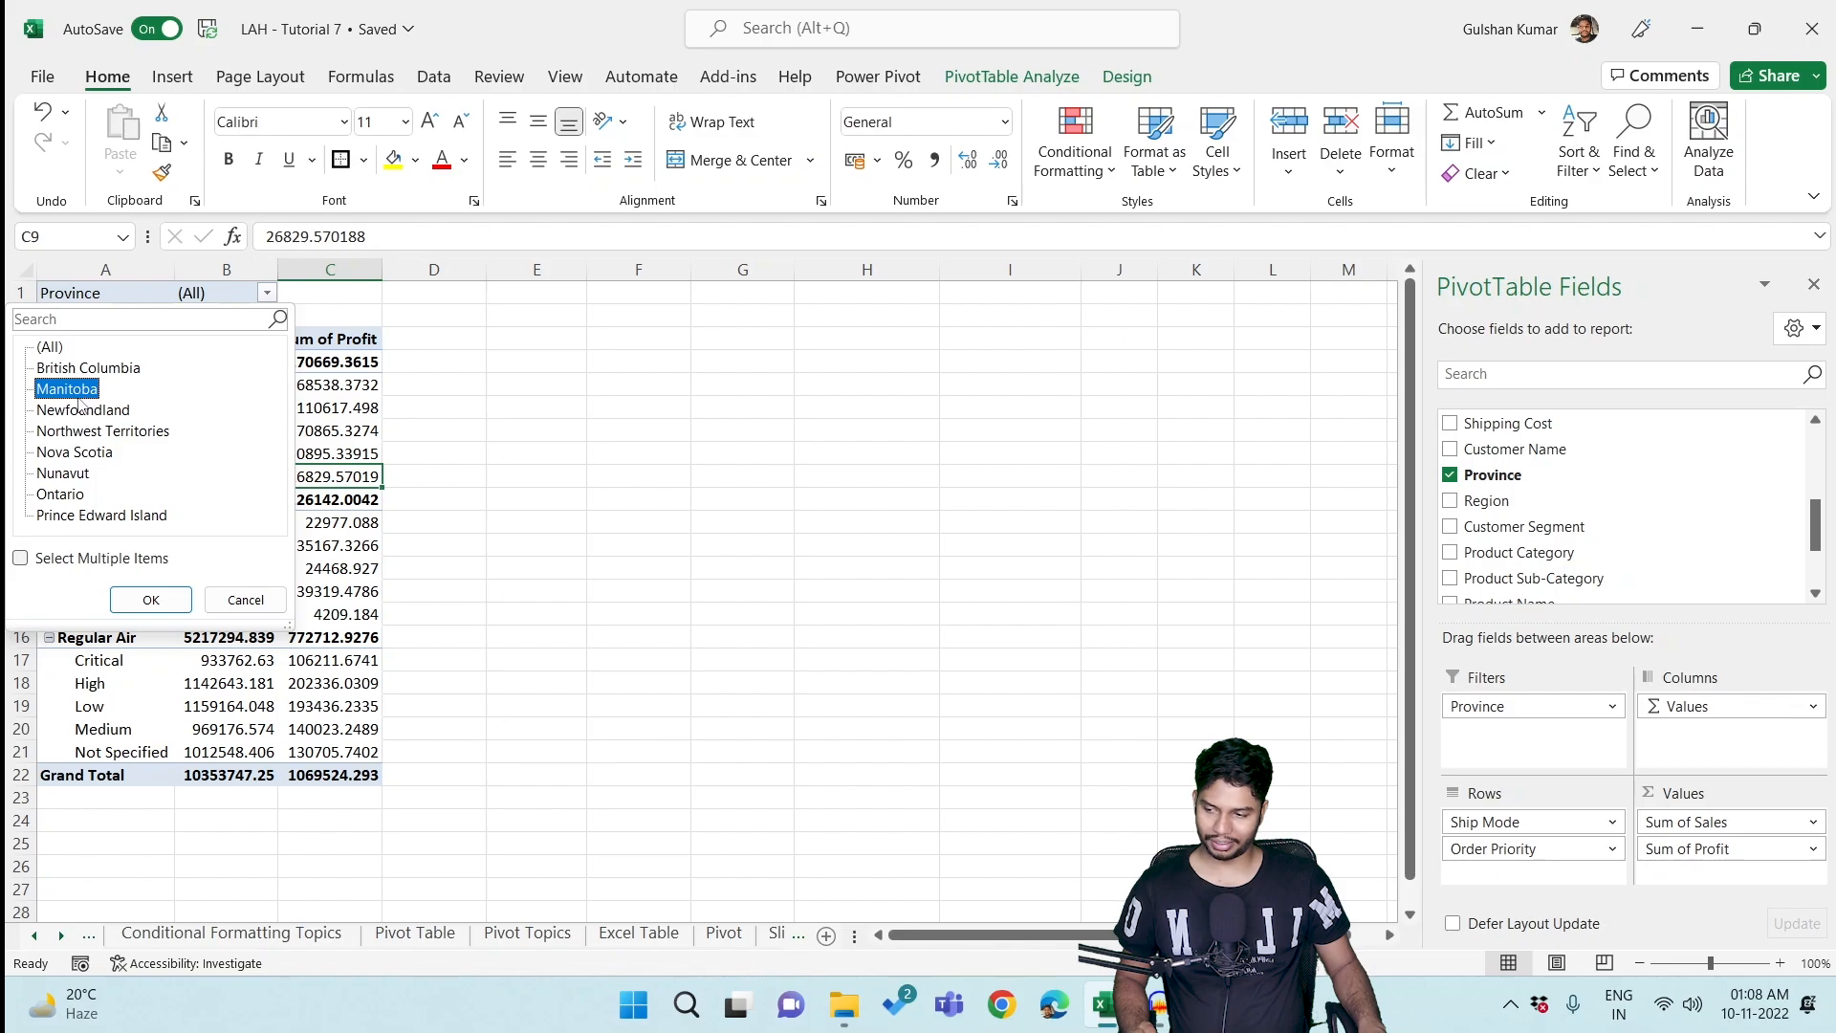
{"action": "left_click", "coordinate": [111, 371]}
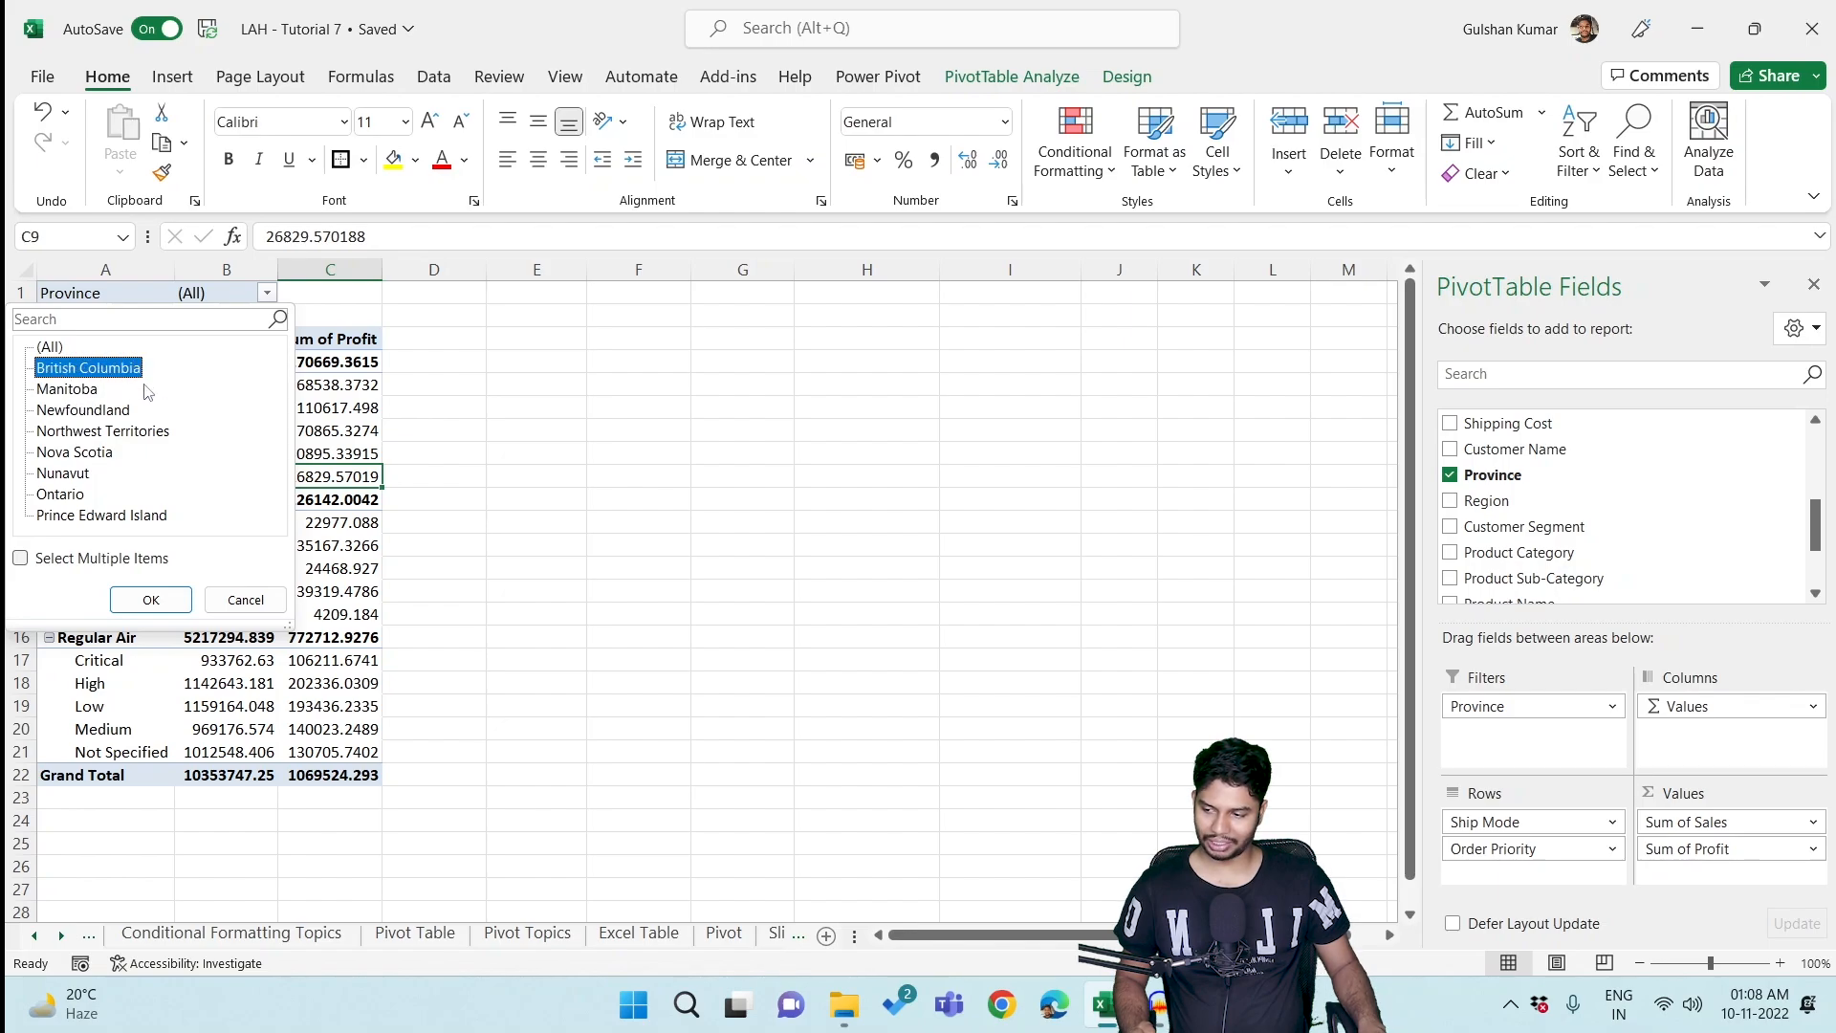
{"action": "left_click", "coordinate": [176, 593]}
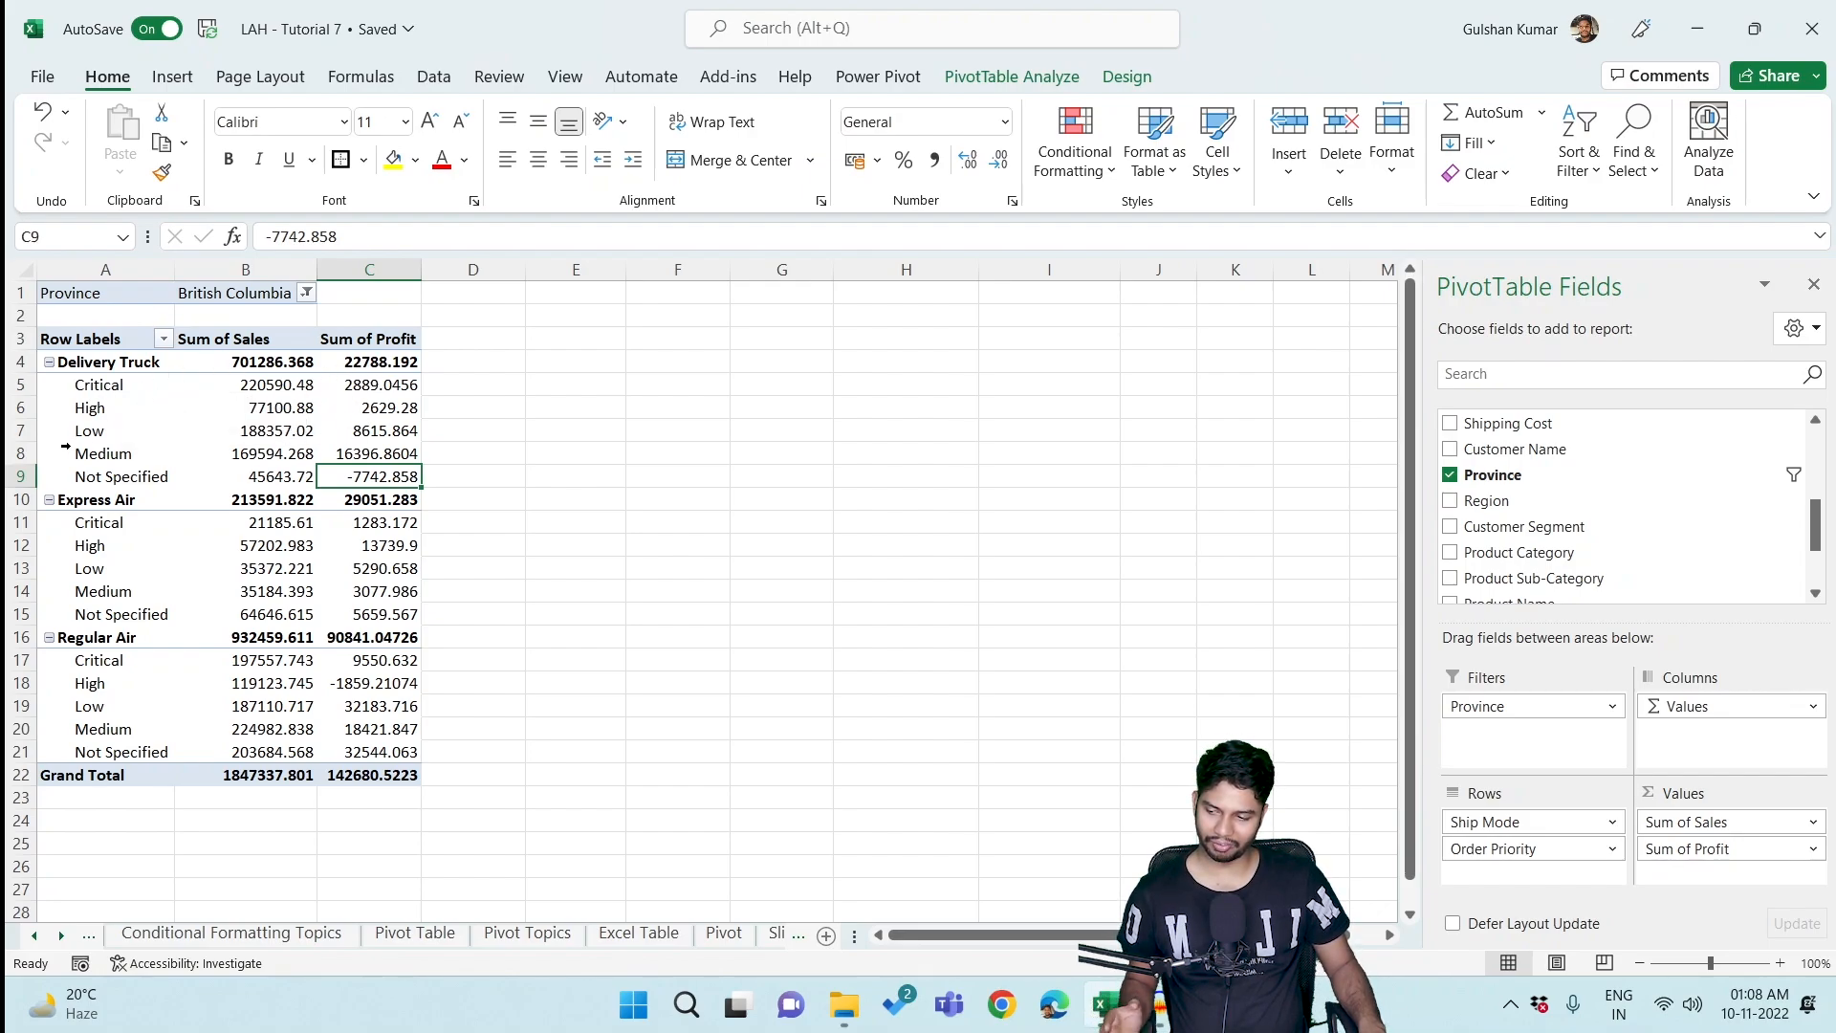
{"action": "left_click", "coordinate": [449, 431]}
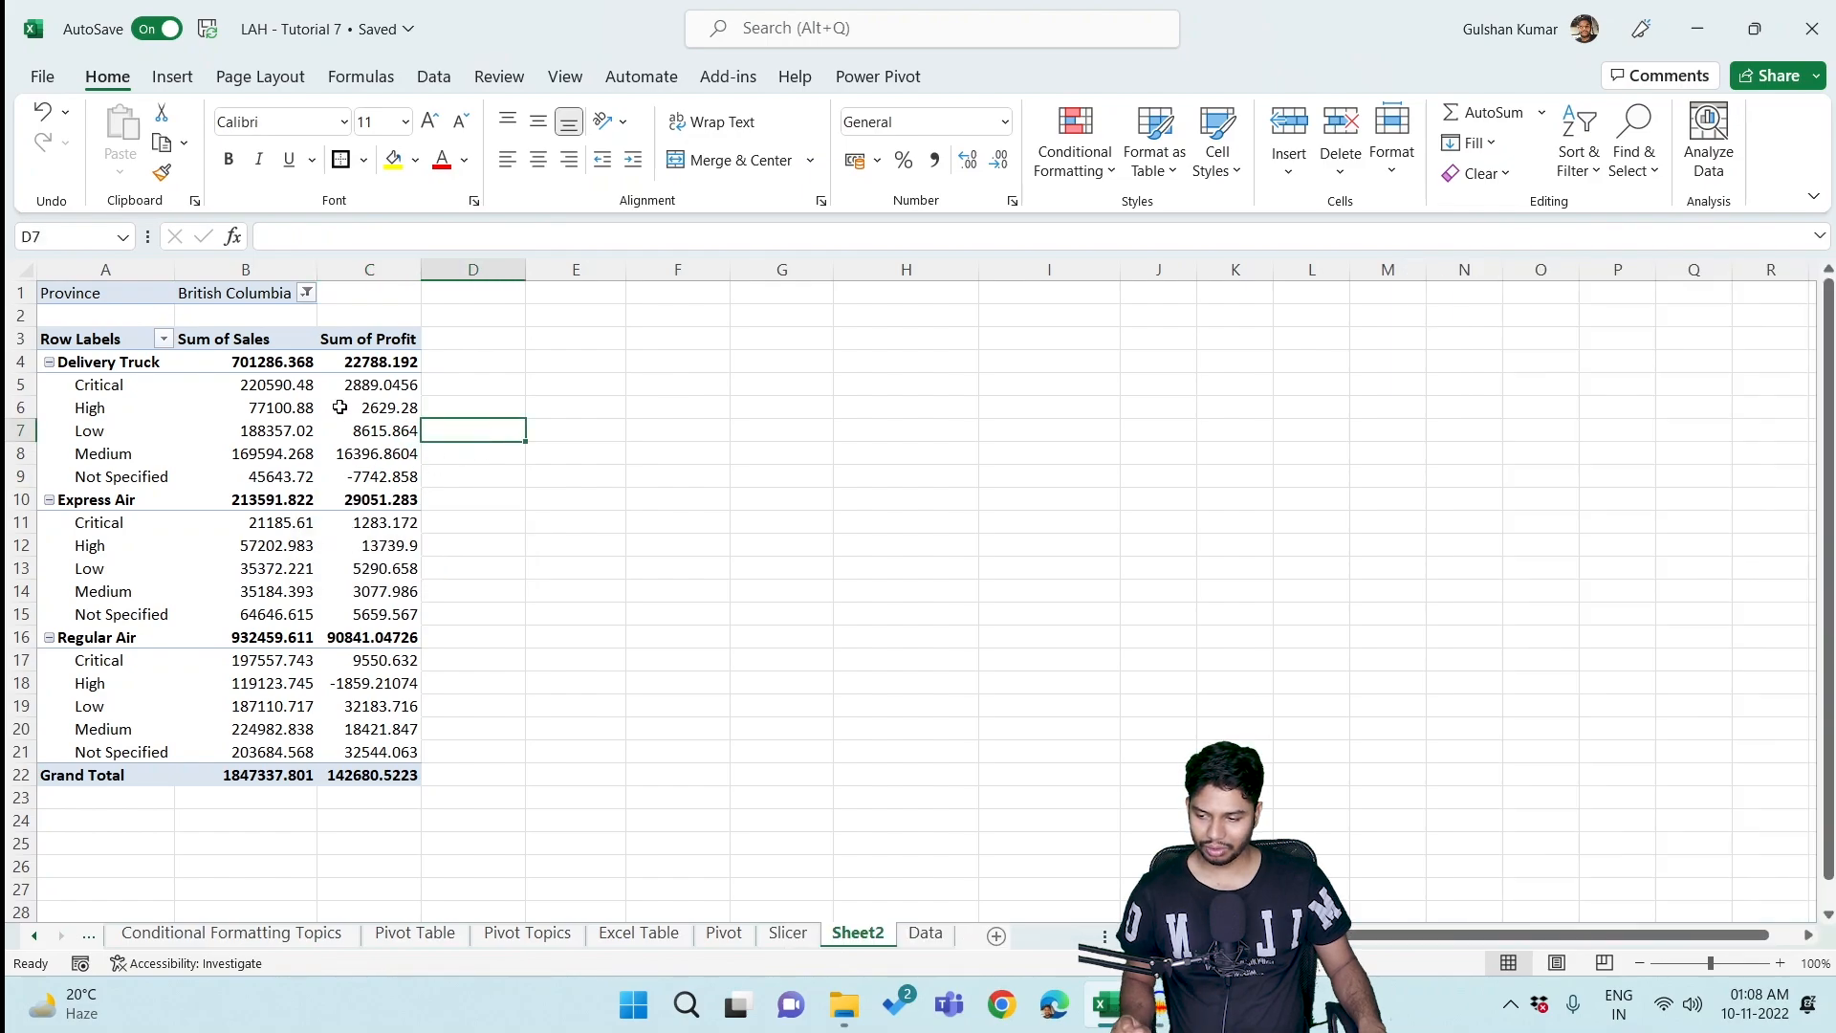
{"action": "left_click_drag", "start_coordinate": [414, 274], "coordinate": [438, 273]}
{"action": "left_click", "coordinate": [241, 497]}
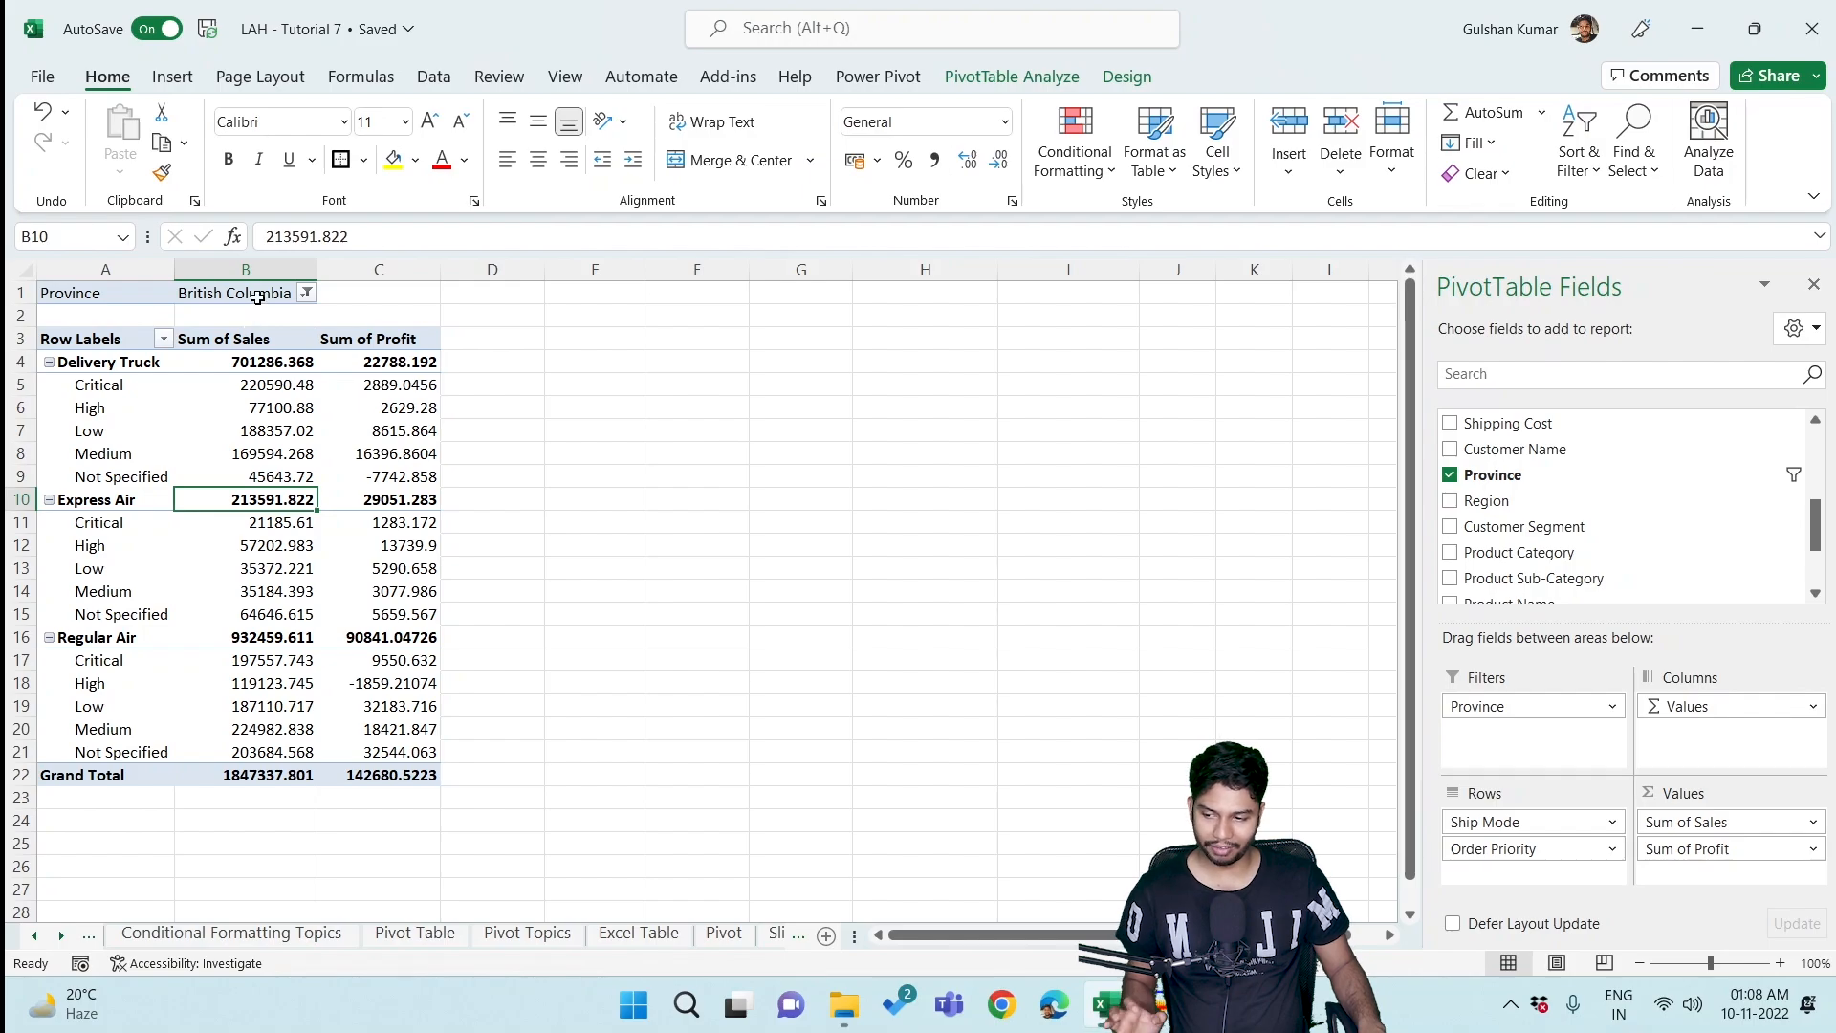
Remove the Province field from the PivotTable's report filter area.
{"action": "left_click", "coordinate": [573, 428]}
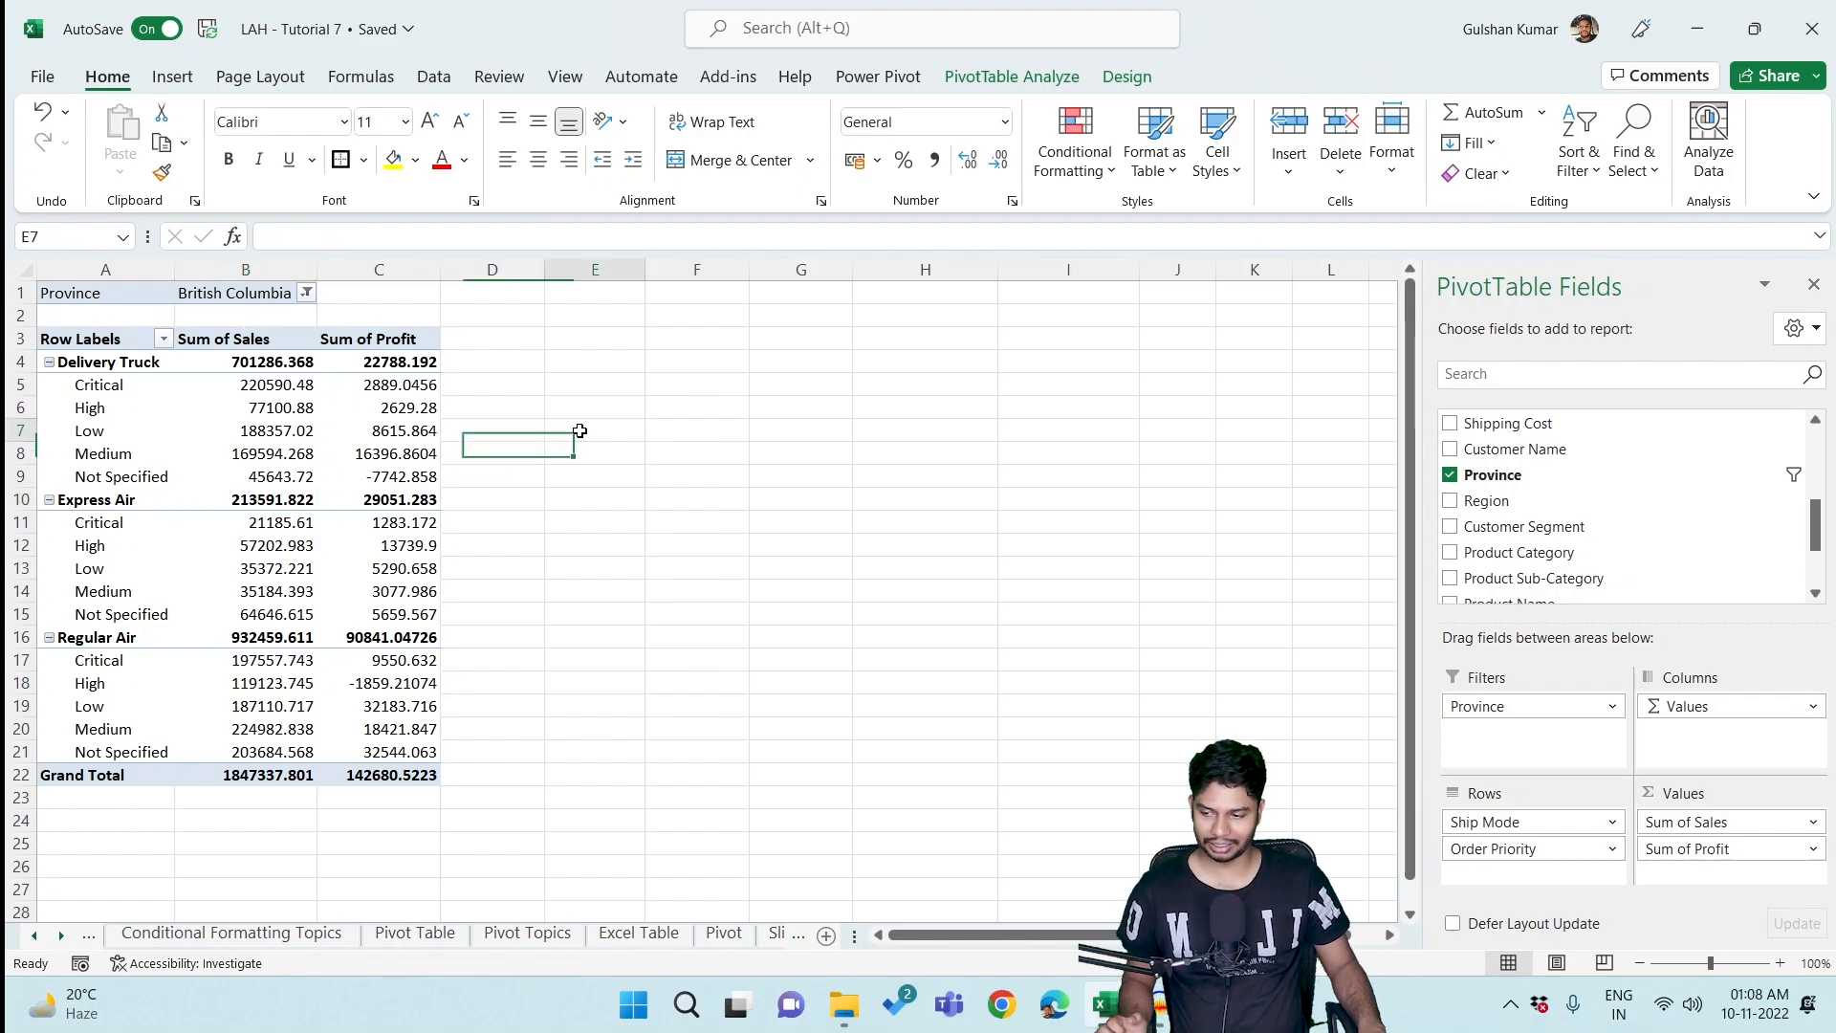
{"action": "left_click", "coordinate": [278, 407]}
{"action": "left_click_drag", "start_coordinate": [1565, 711], "coordinate": [1291, 644]}
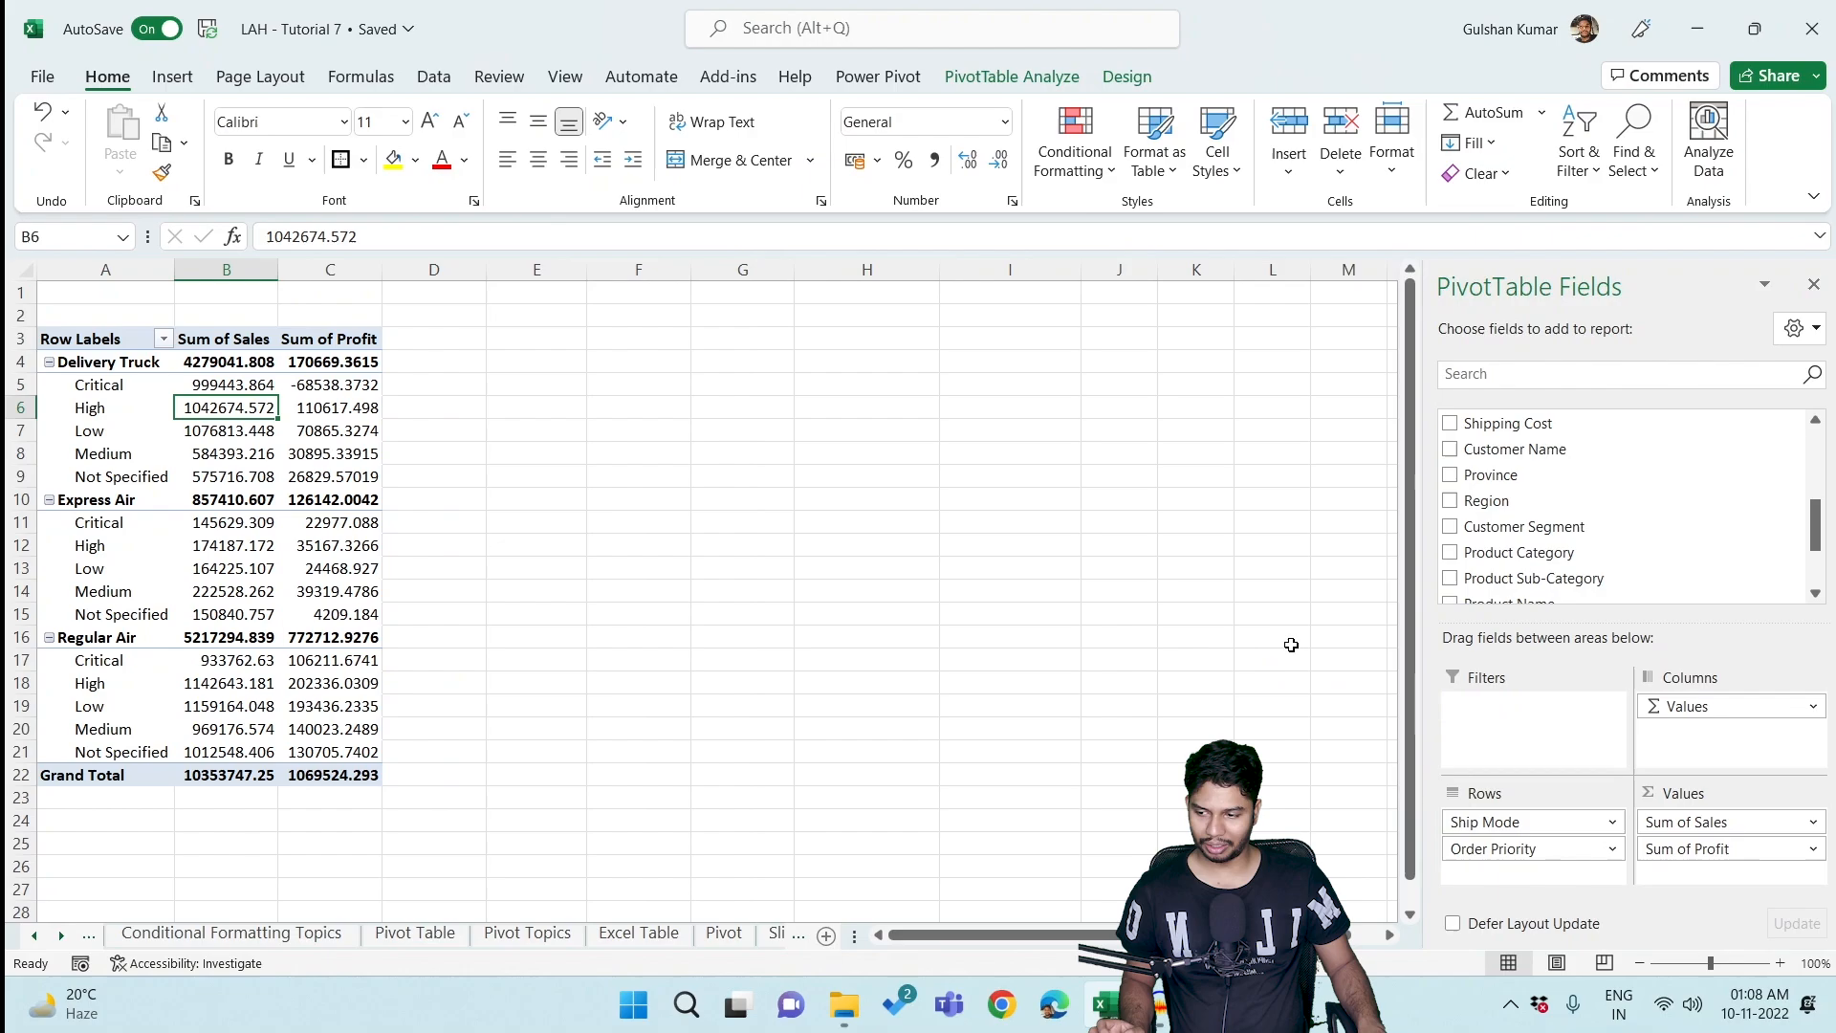
Insert slicers for the Region and Product Container fields of the PivotTable.
{"action": "left_click", "coordinate": [1018, 78]}
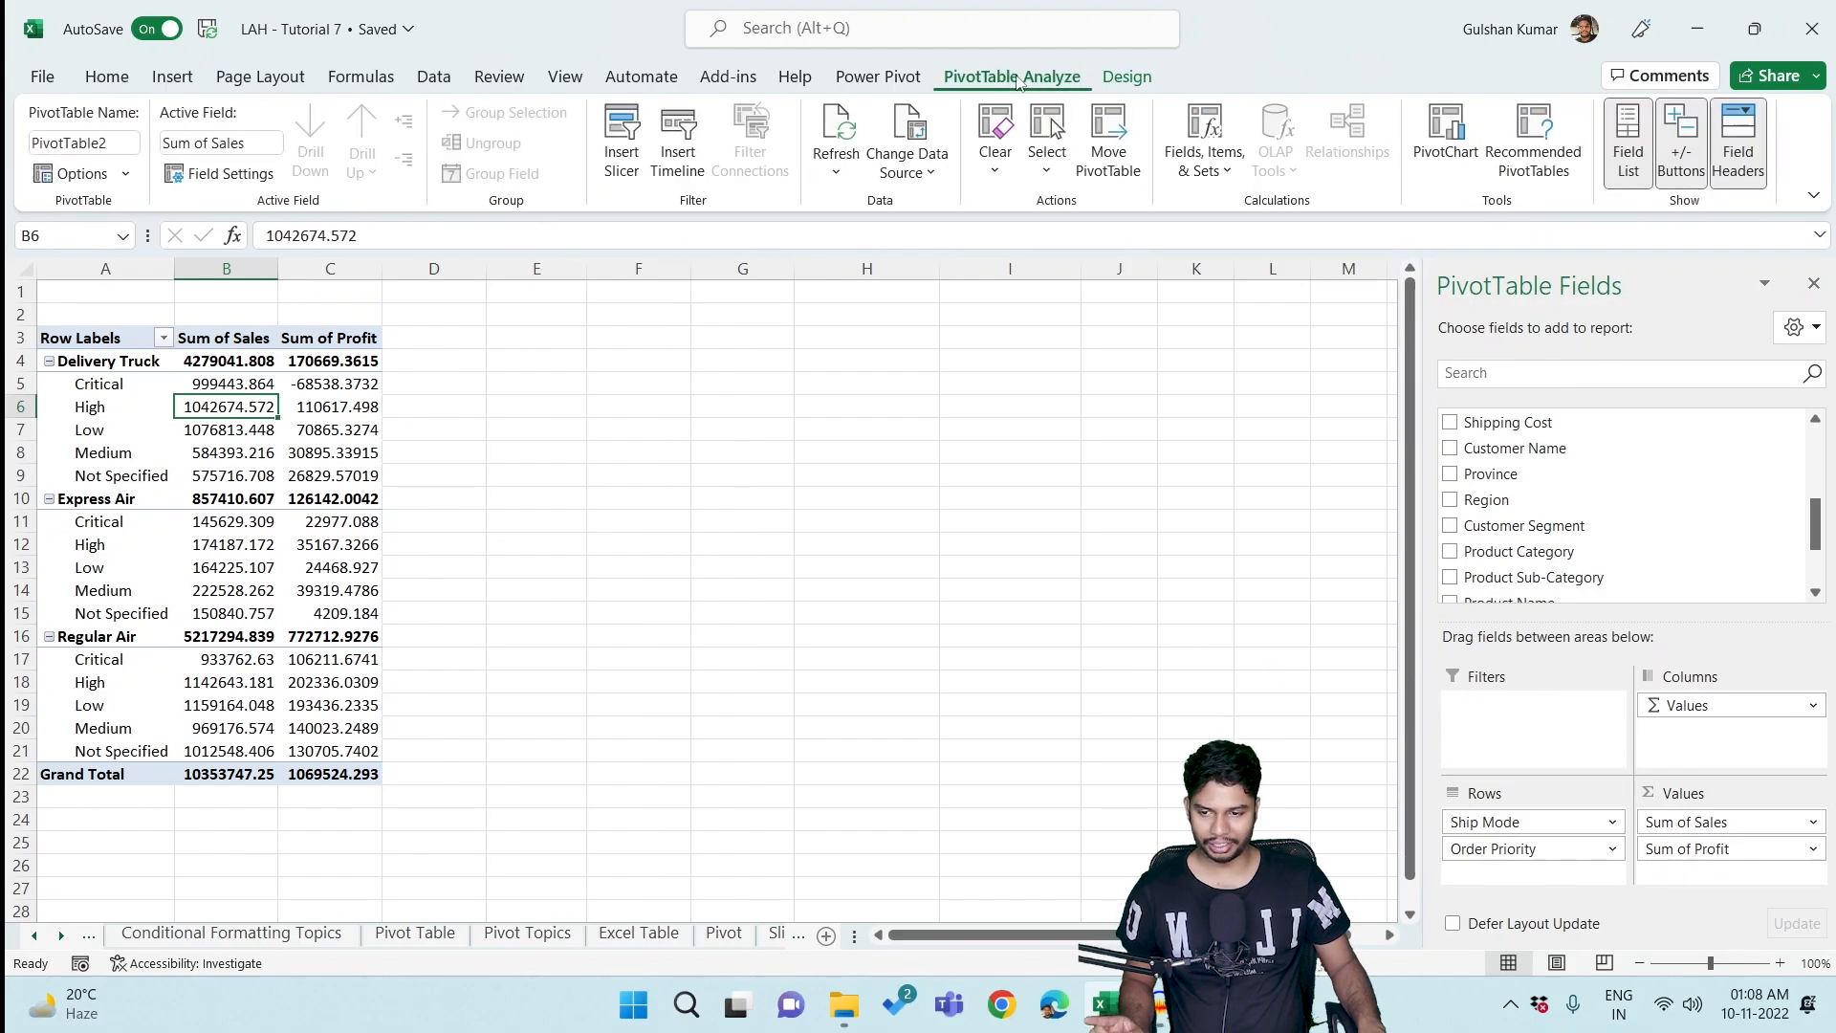
{"action": "left_click", "coordinate": [623, 141]}
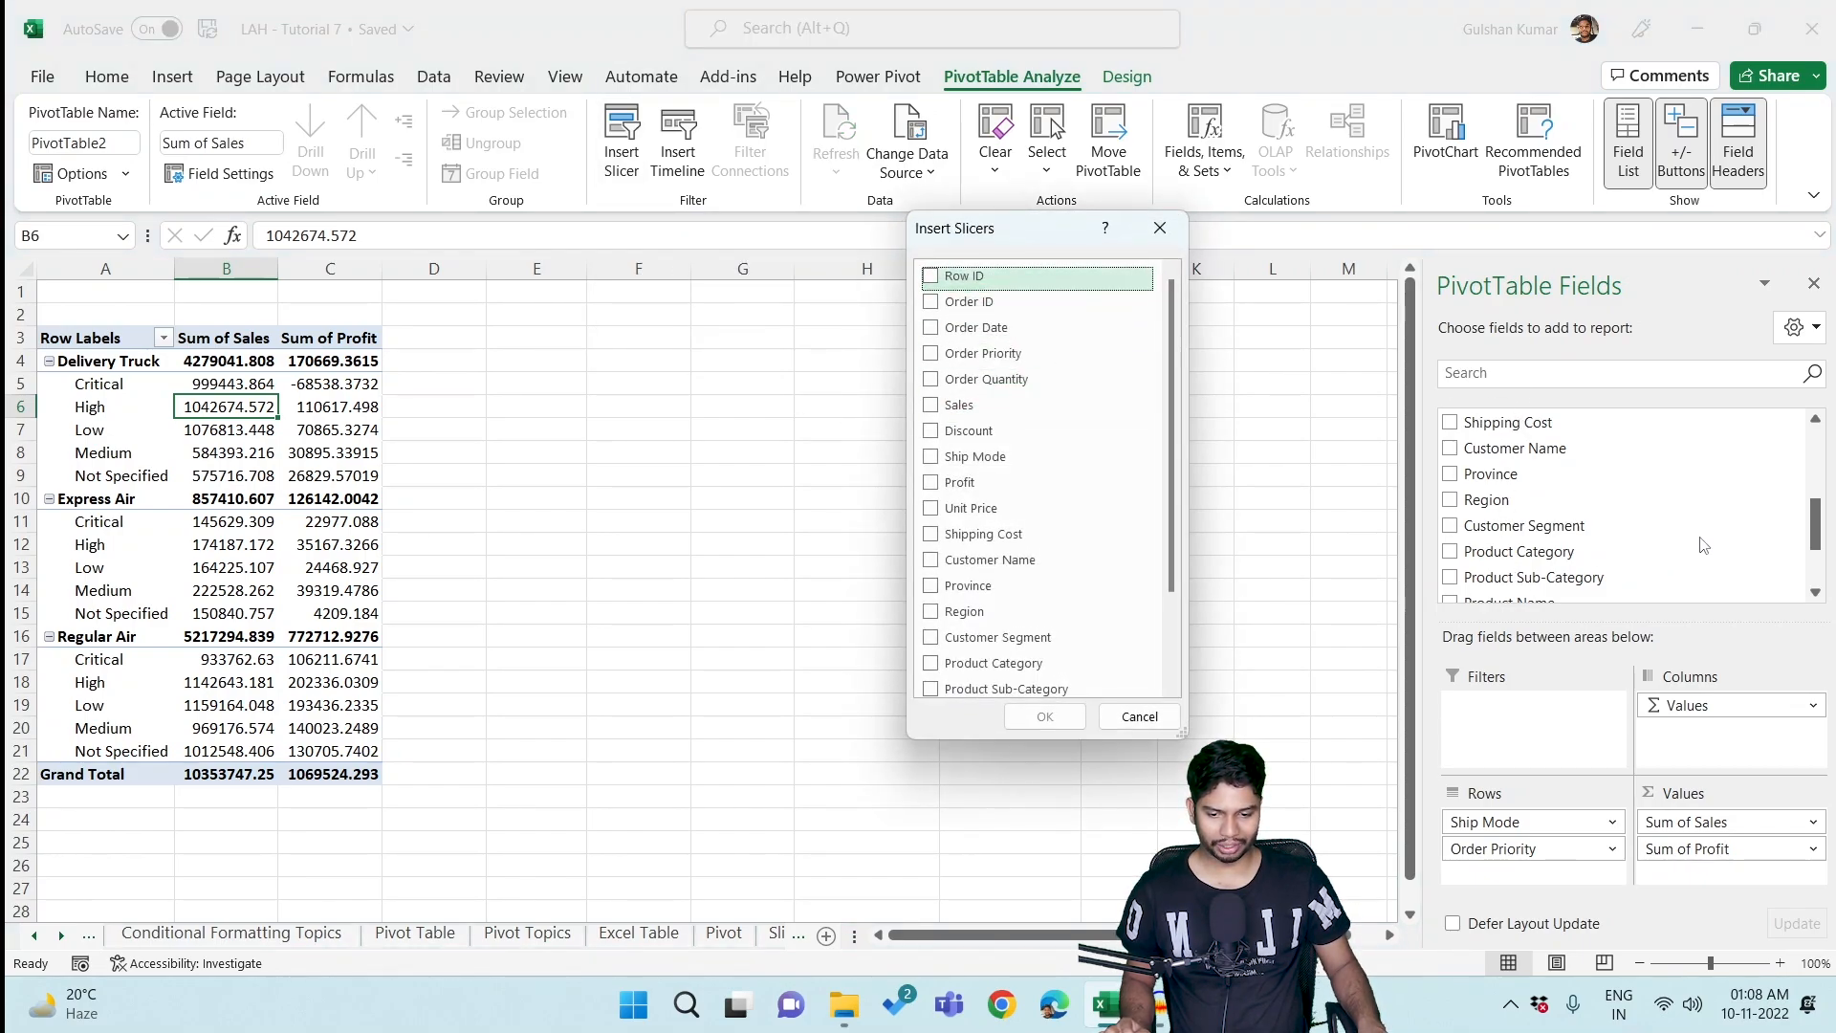
{"action": "left_click_drag", "start_coordinate": [994, 229], "coordinate": [853, 213]}
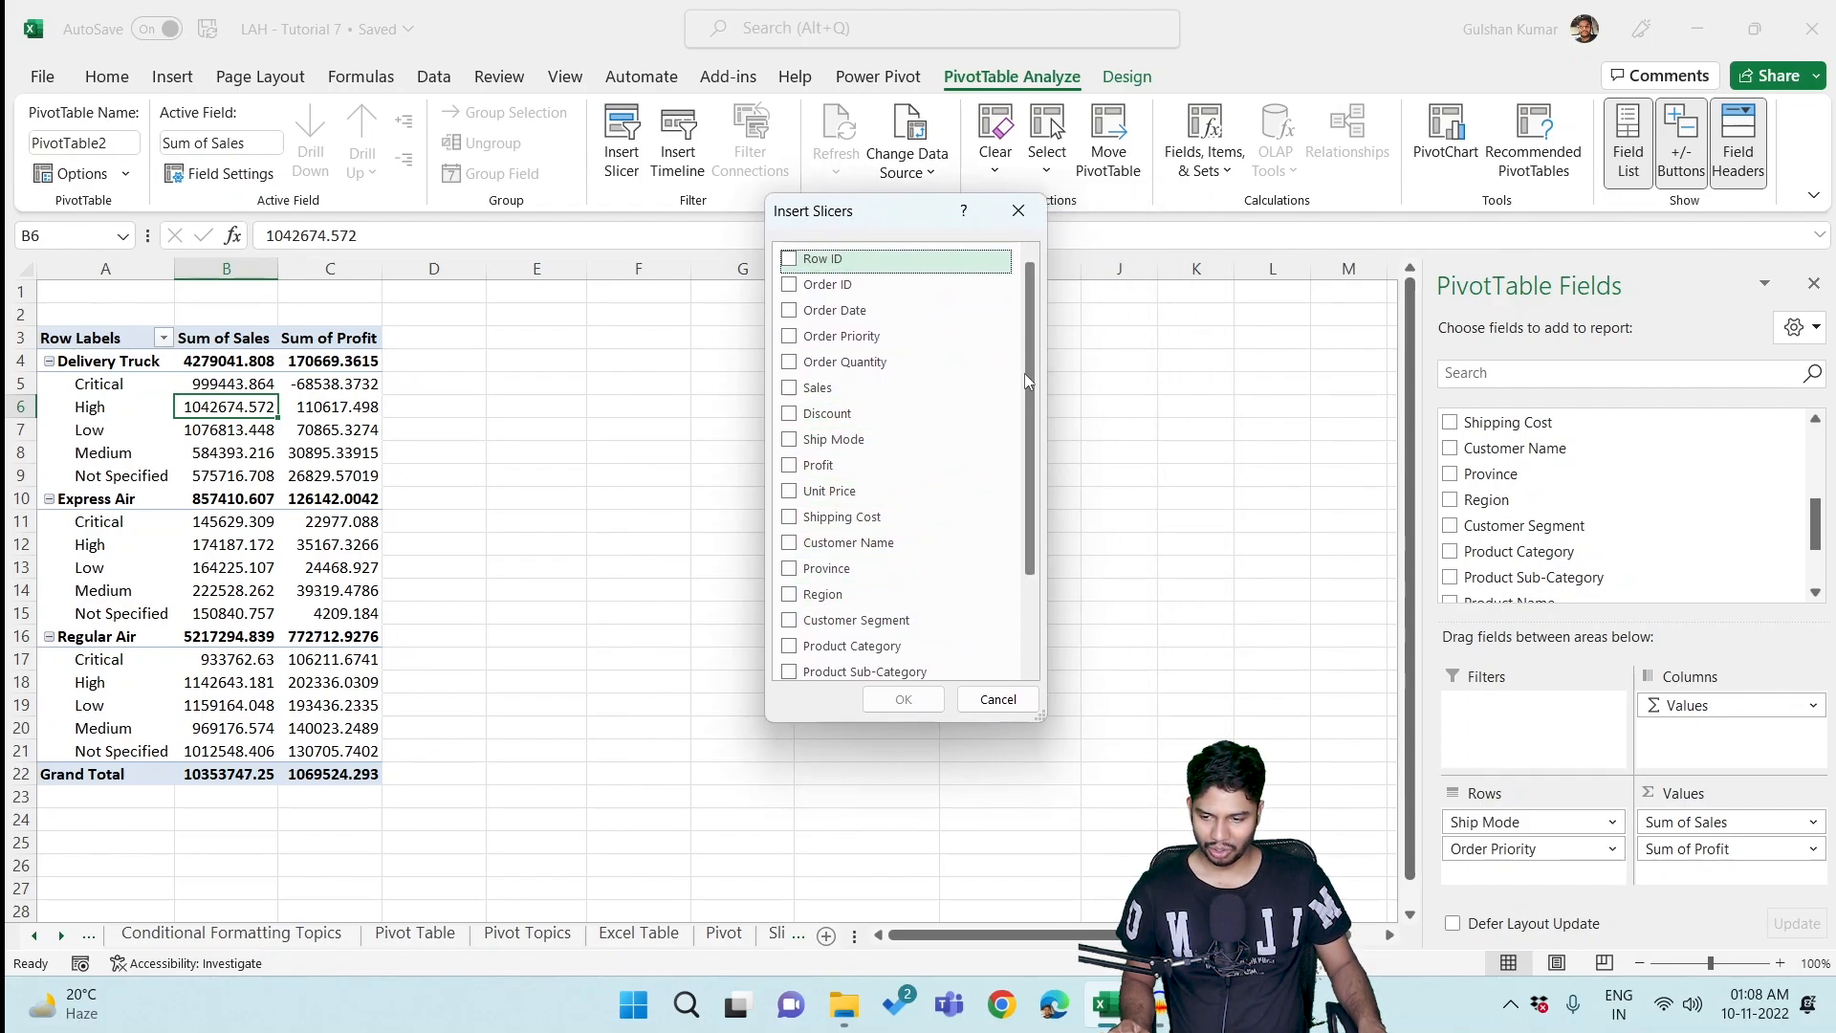
{"action": "left_click_drag", "start_coordinate": [1028, 382], "coordinate": [1026, 445]}
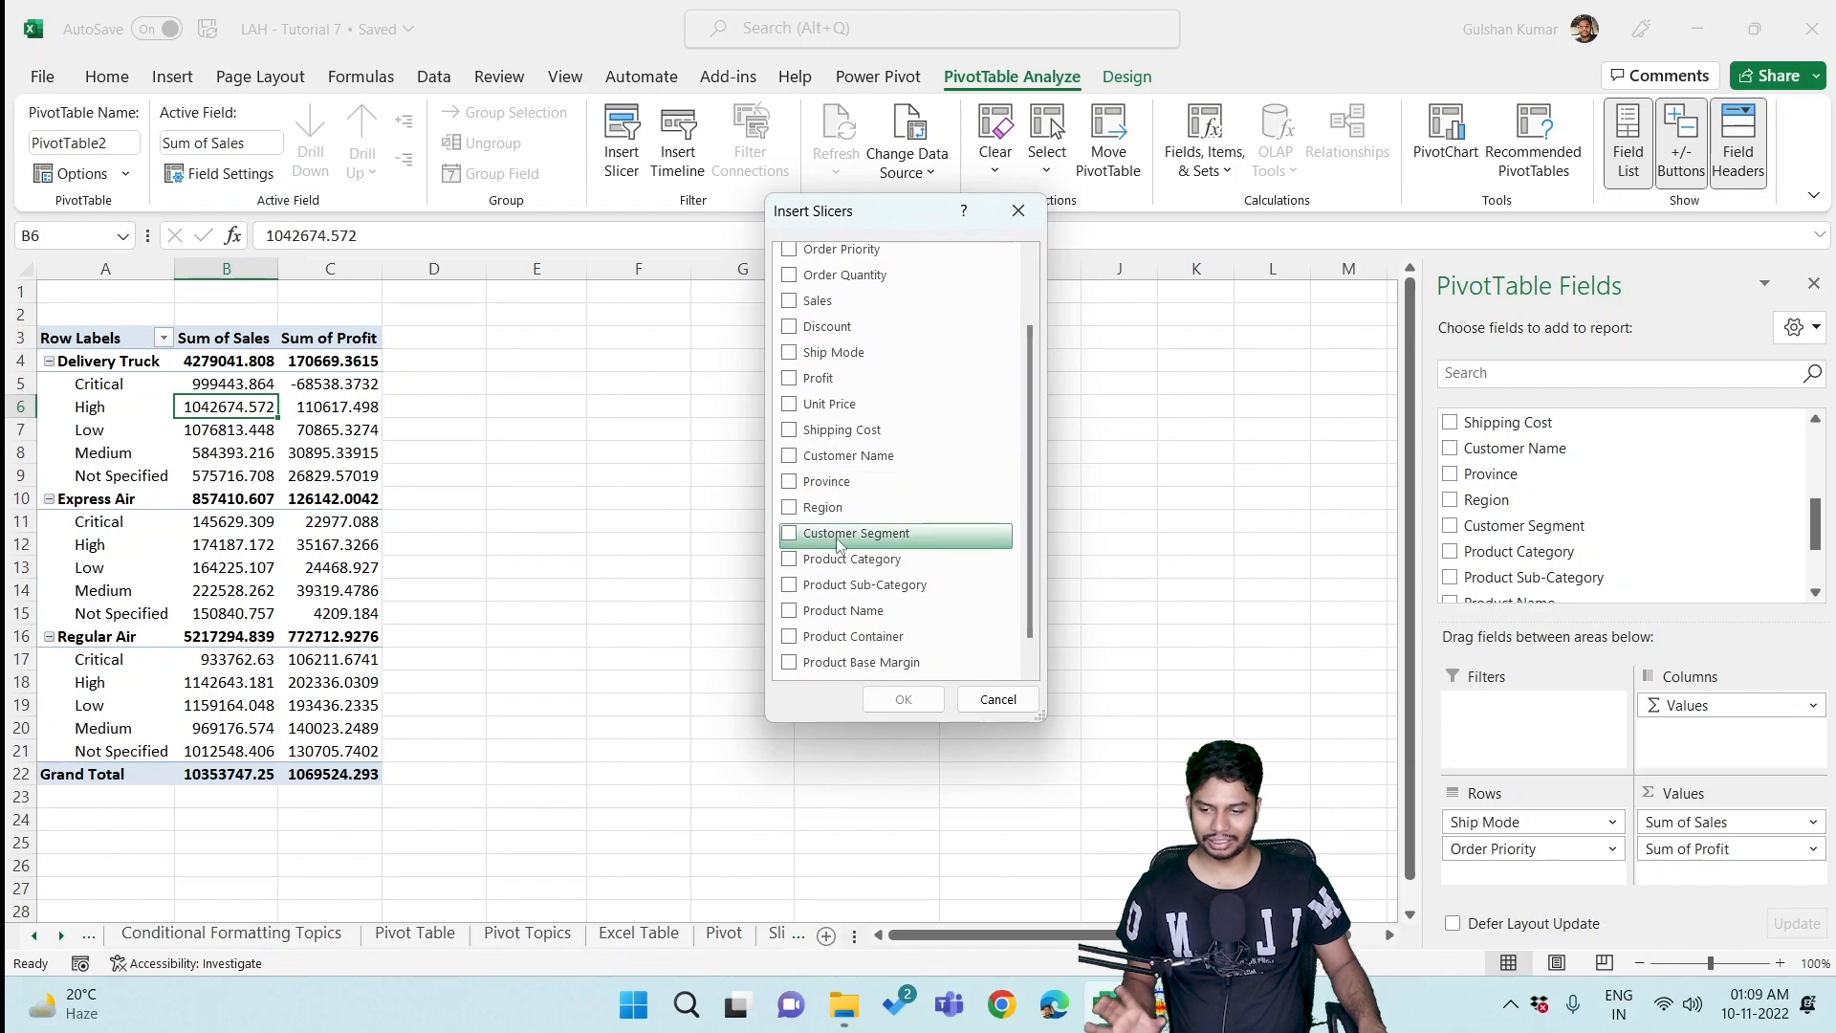
{"action": "left_click", "coordinate": [795, 515]}
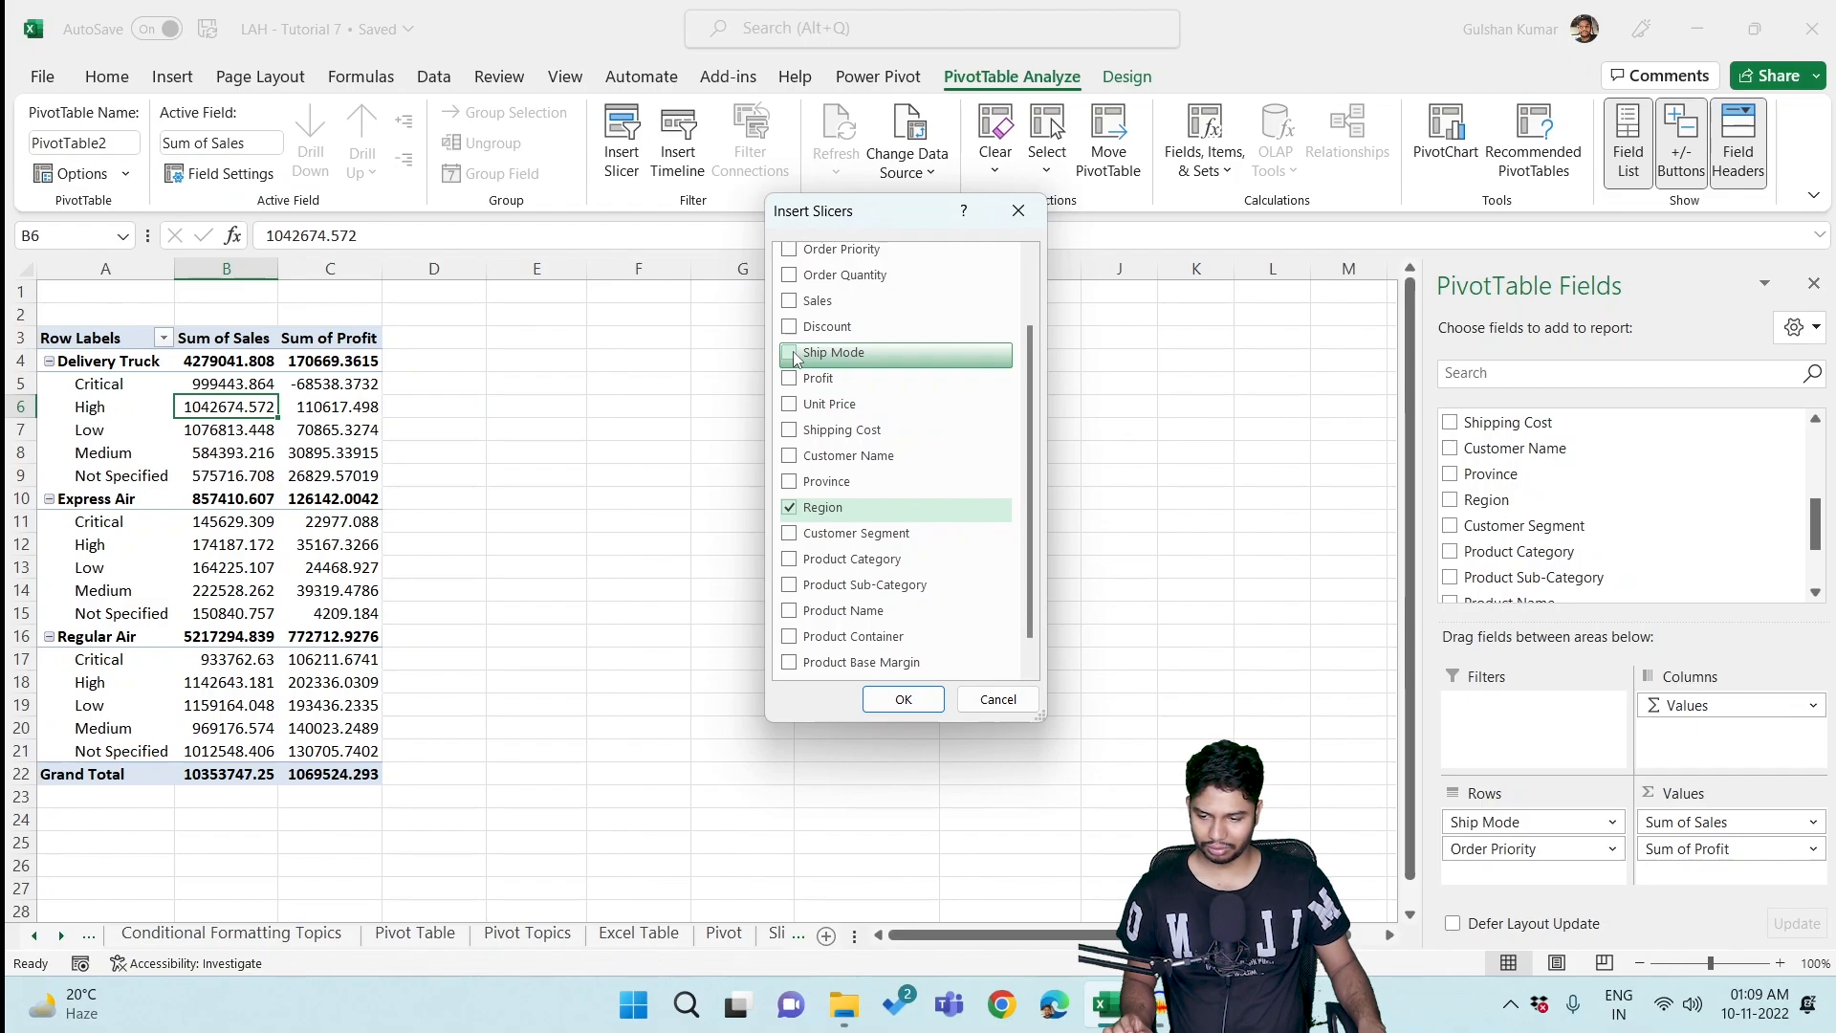
{"action": "left_click", "coordinate": [788, 636]}
{"action": "left_click", "coordinate": [903, 699]}
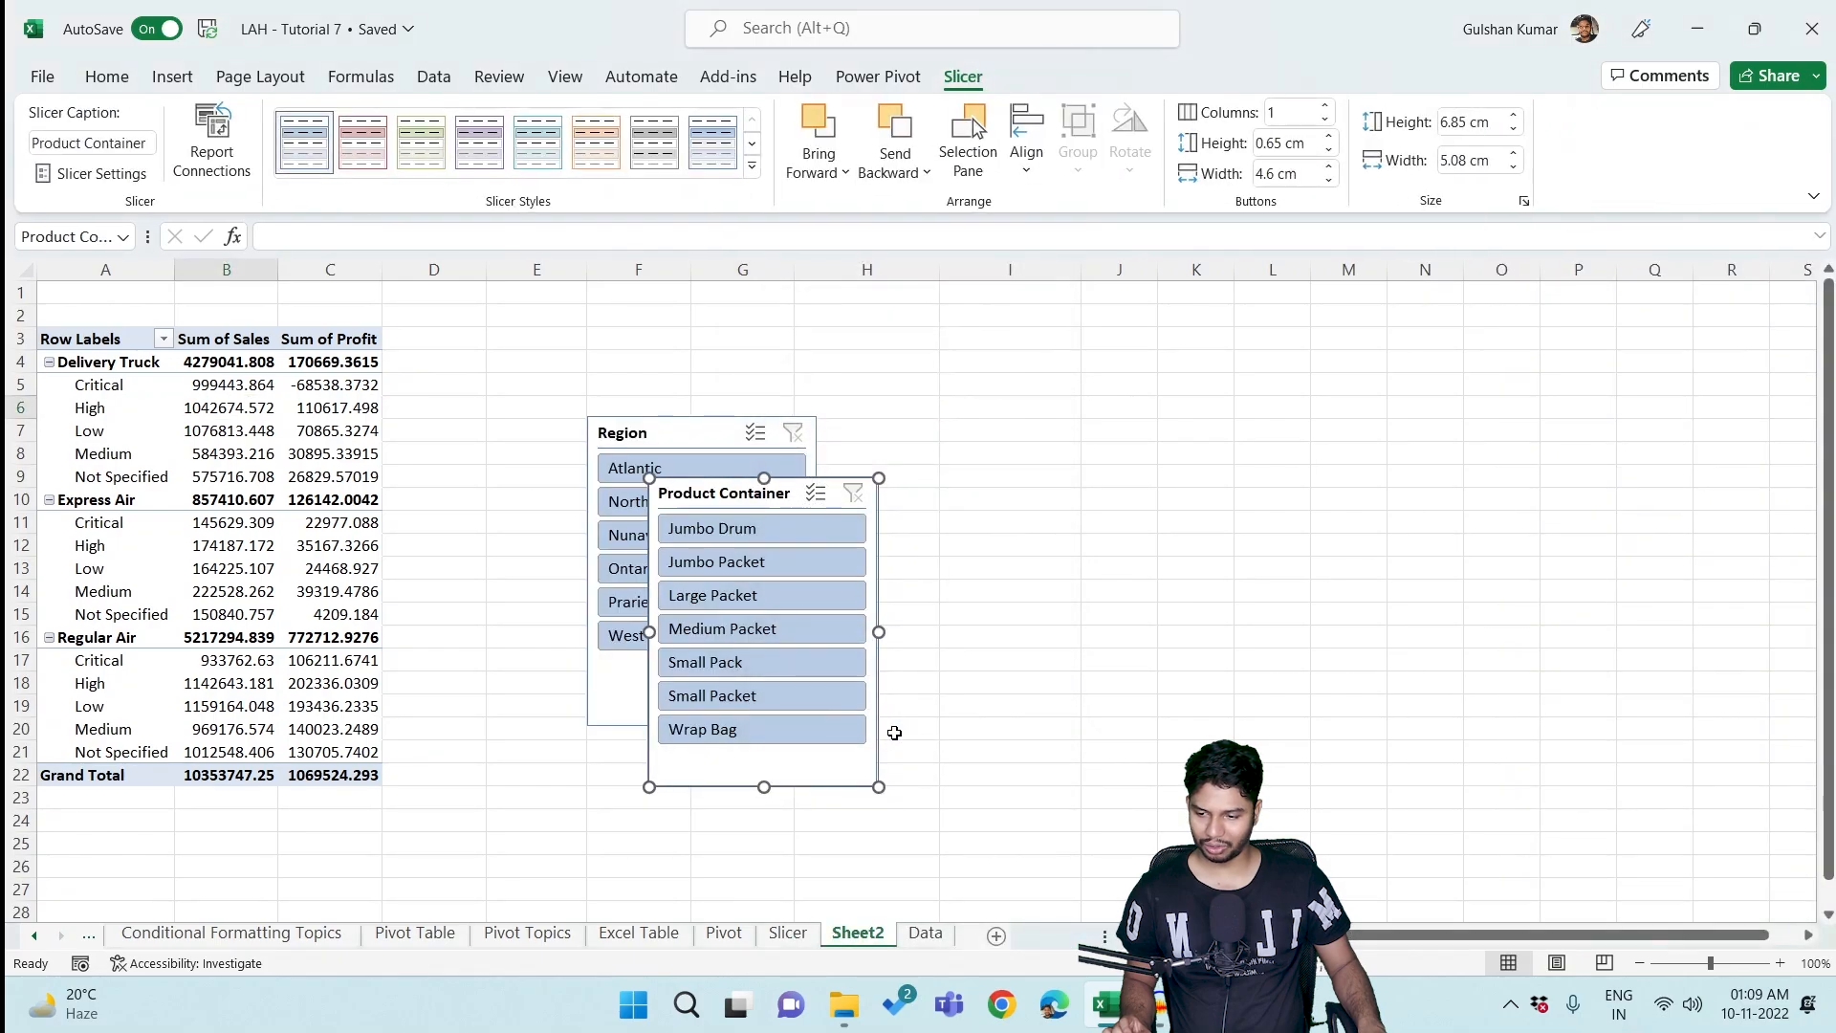
Arrange the Region and Product Container slicers side by side, to the right of the PivotTable, without overlap.
{"action": "left_click_drag", "start_coordinate": [685, 455], "coordinate": [579, 341]}
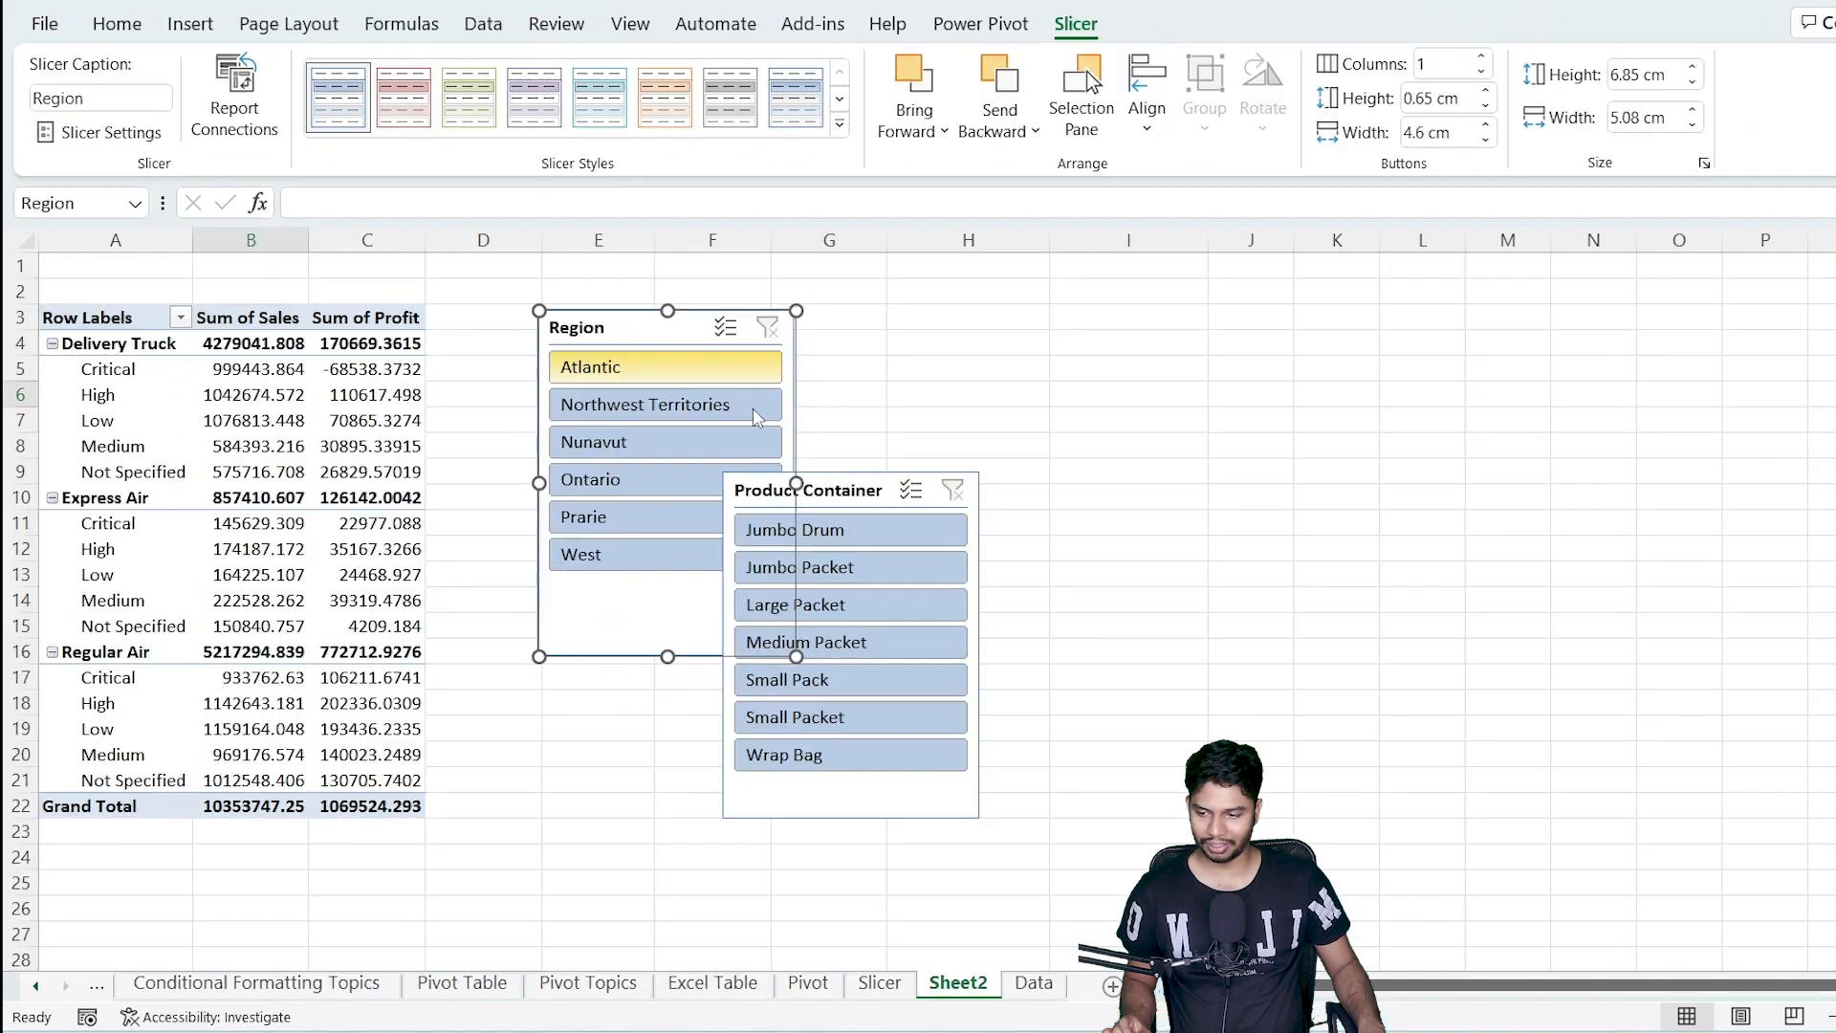
{"action": "left_click_drag", "start_coordinate": [765, 489], "coordinate": [877, 351]}
{"action": "left_click", "coordinate": [1205, 353]}
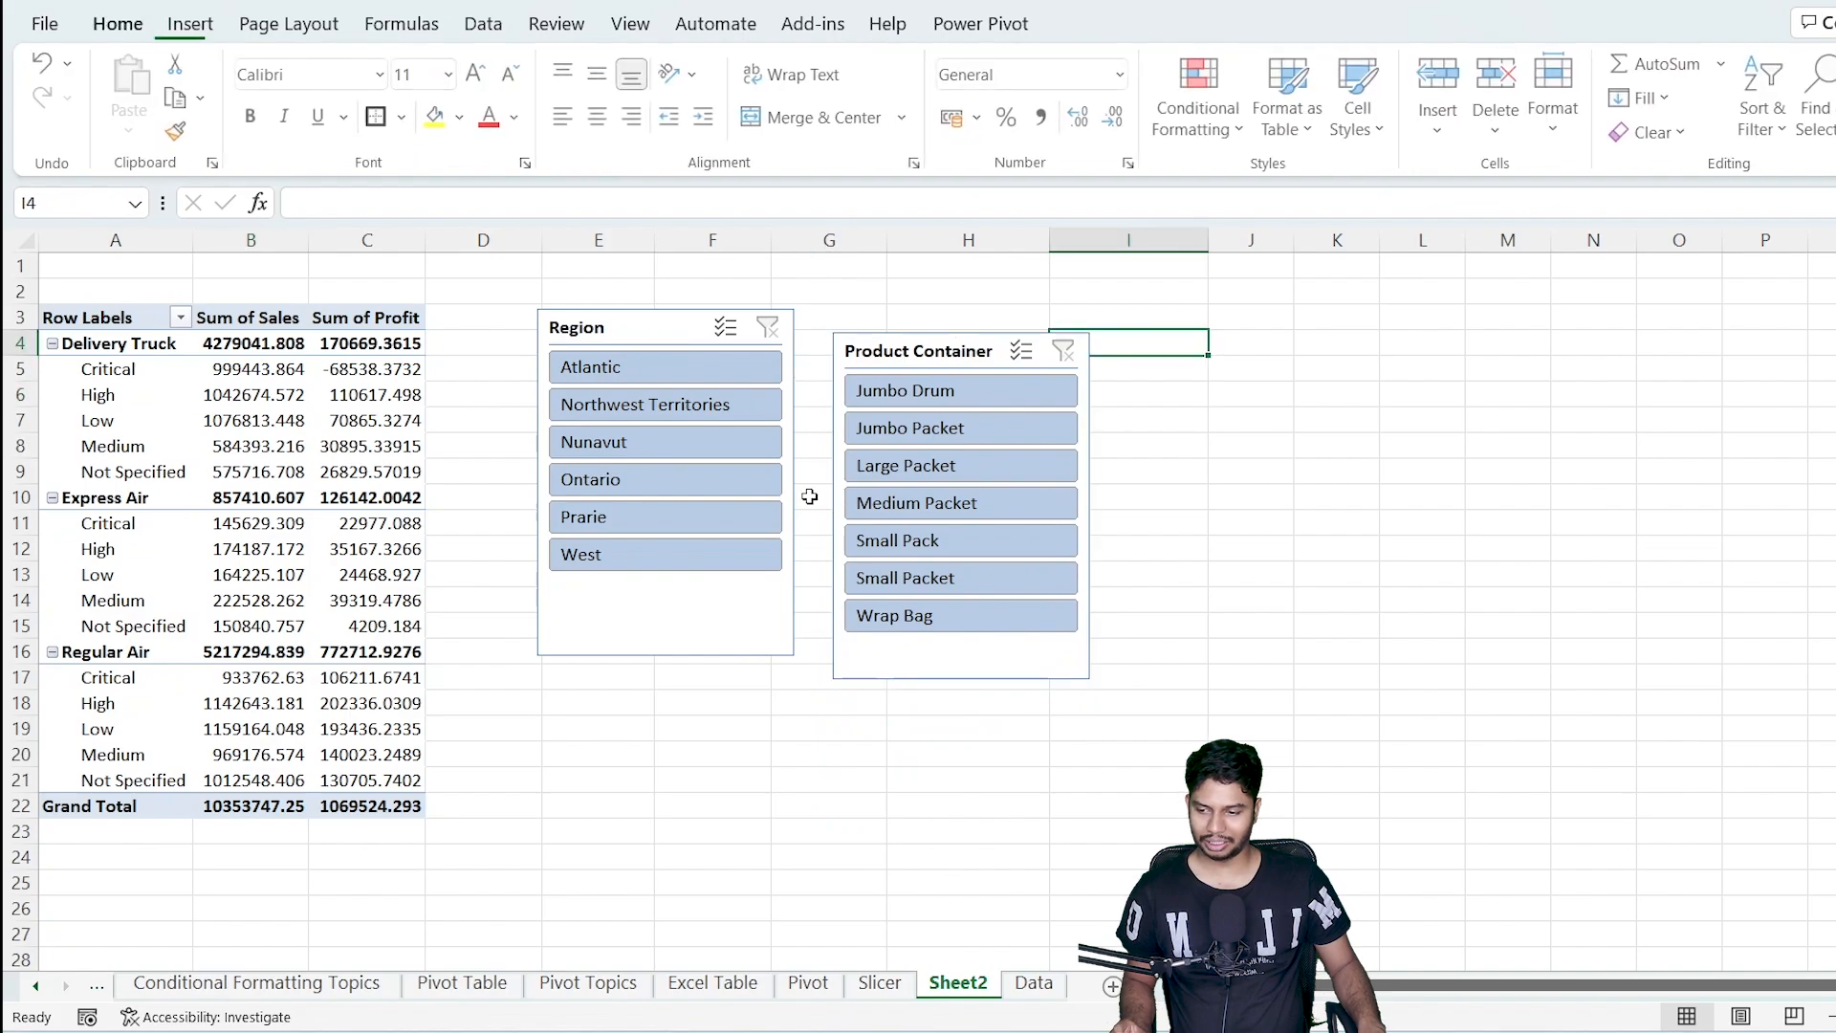
Use the slicers to filter to Nunavut with Small Pack and Jumbo Packet in turn, and to West with Small Pack.
{"action": "left_click", "coordinate": [682, 450]}
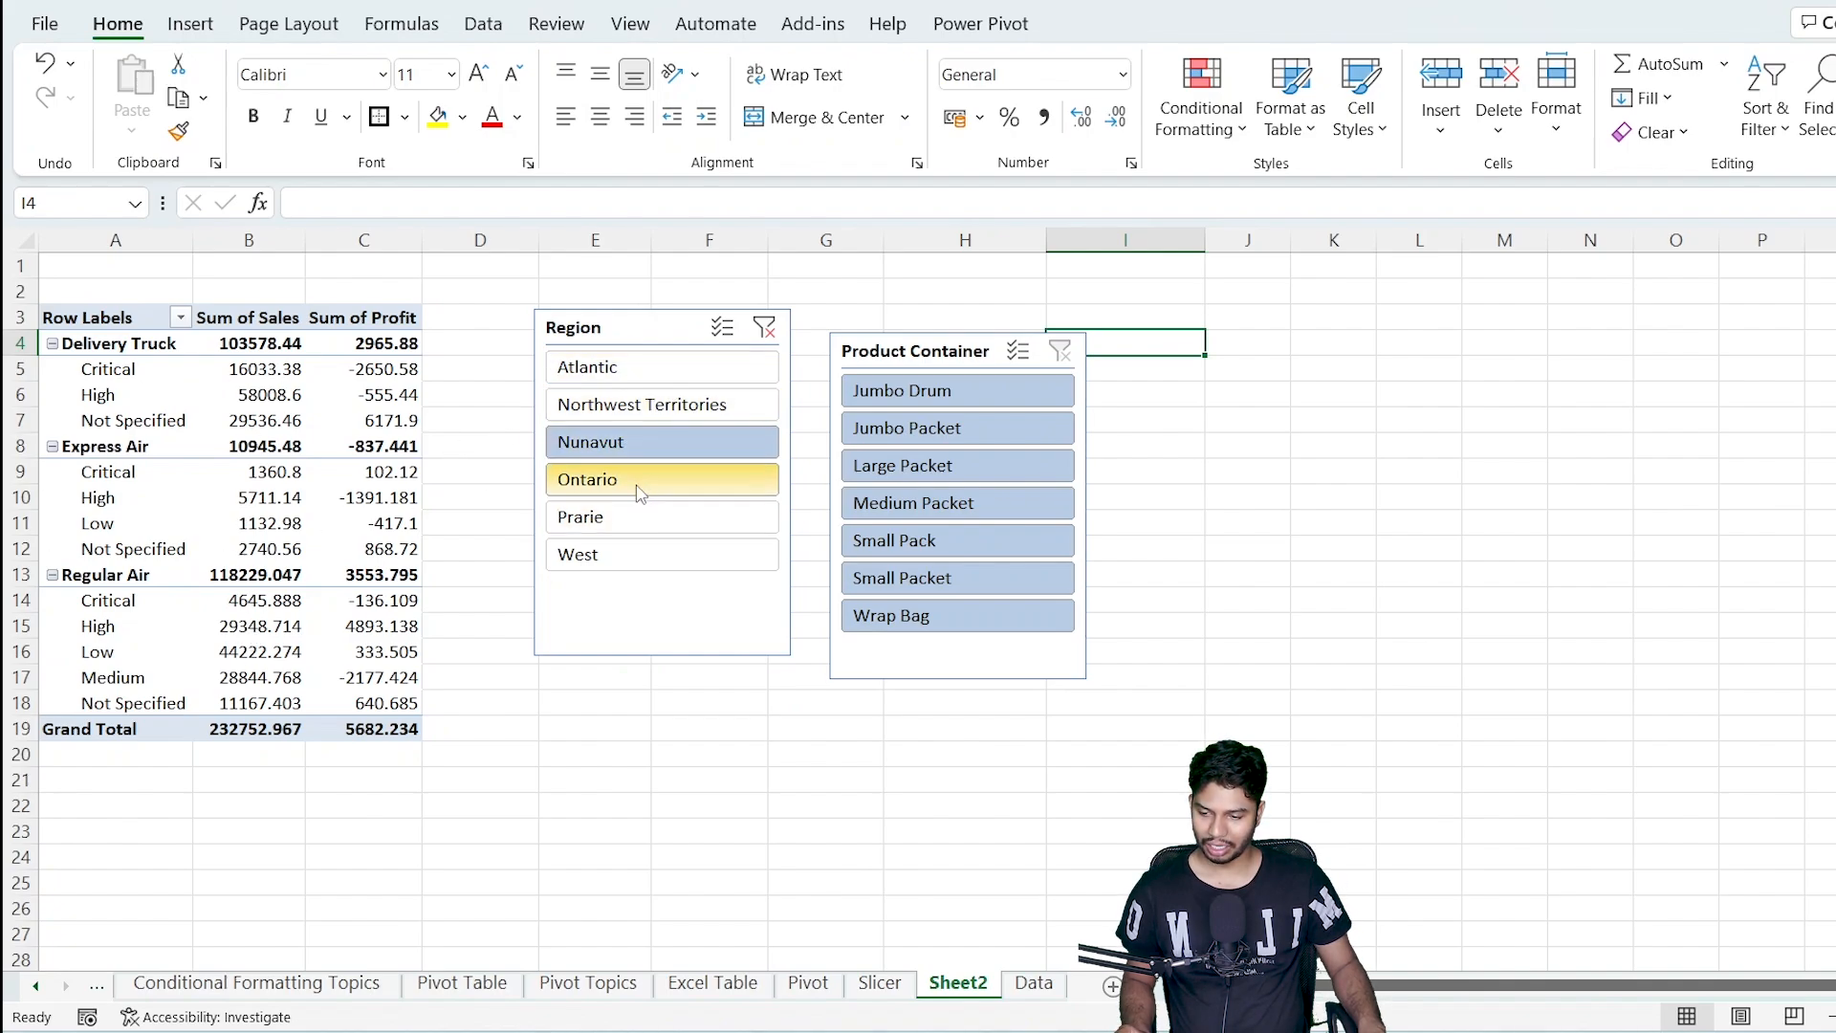
{"action": "left_click", "coordinate": [937, 559]}
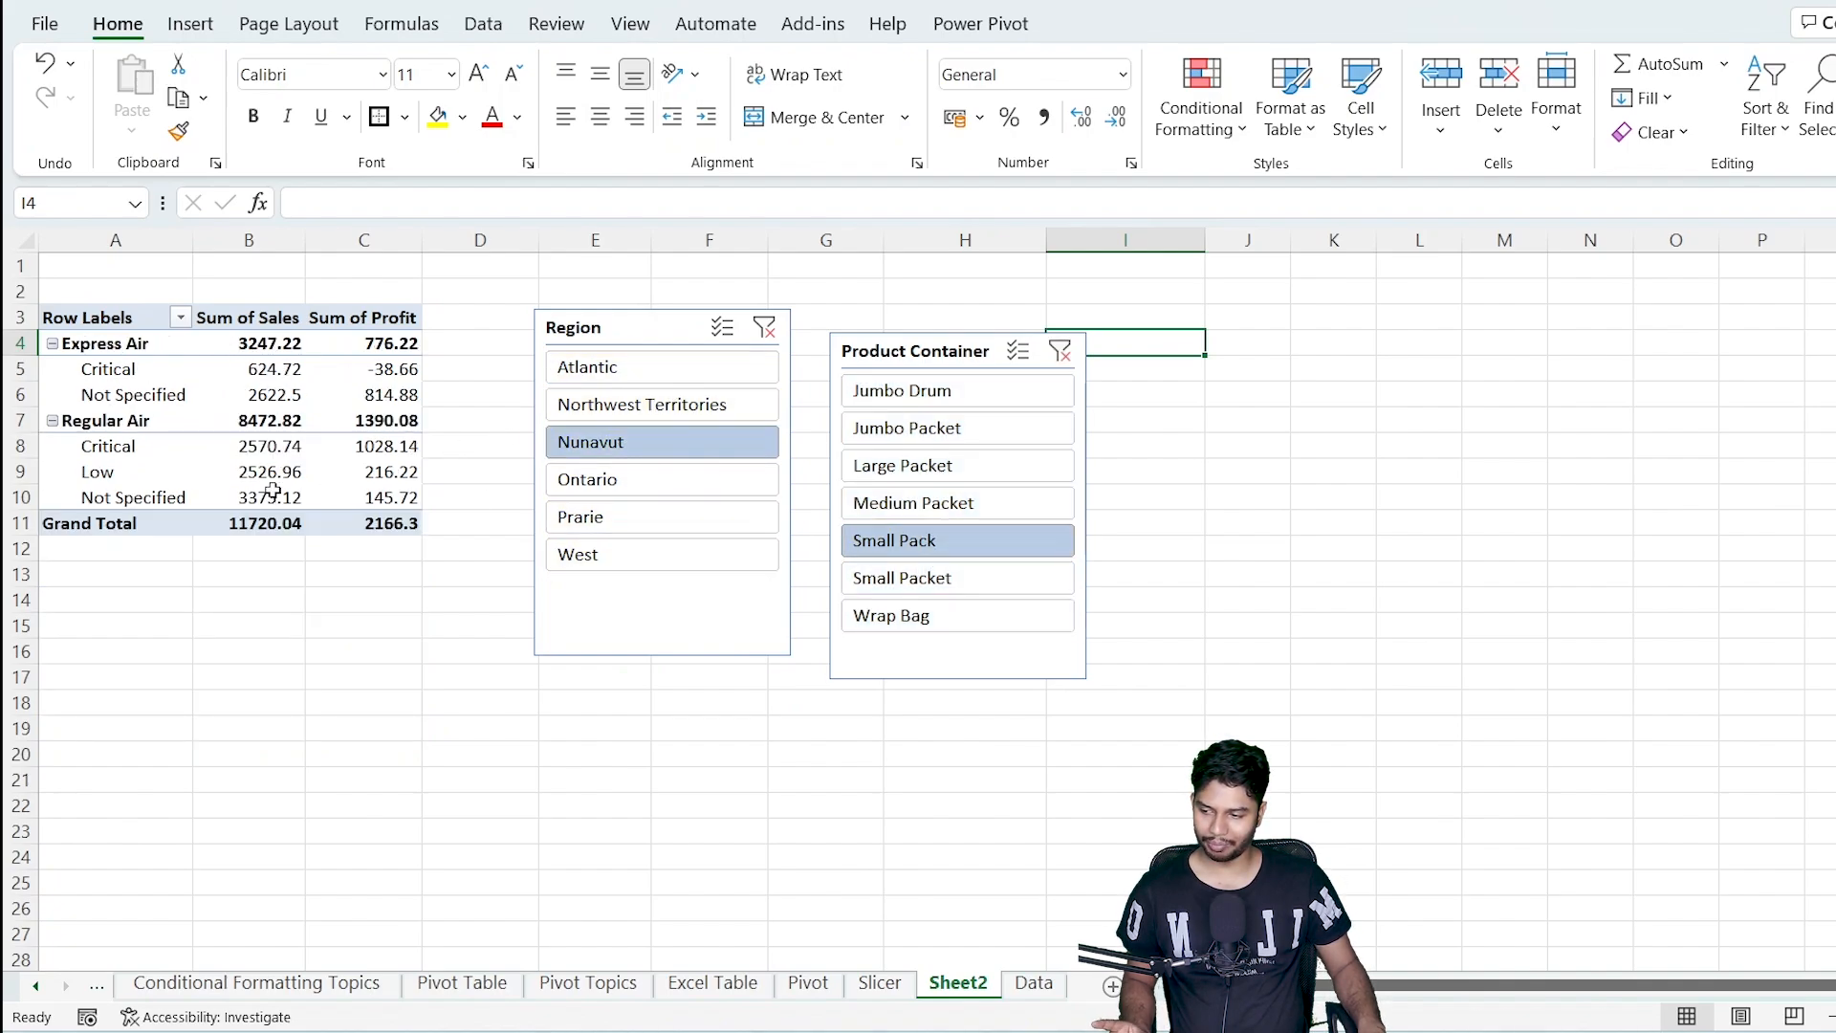
{"action": "left_click", "coordinate": [957, 427]}
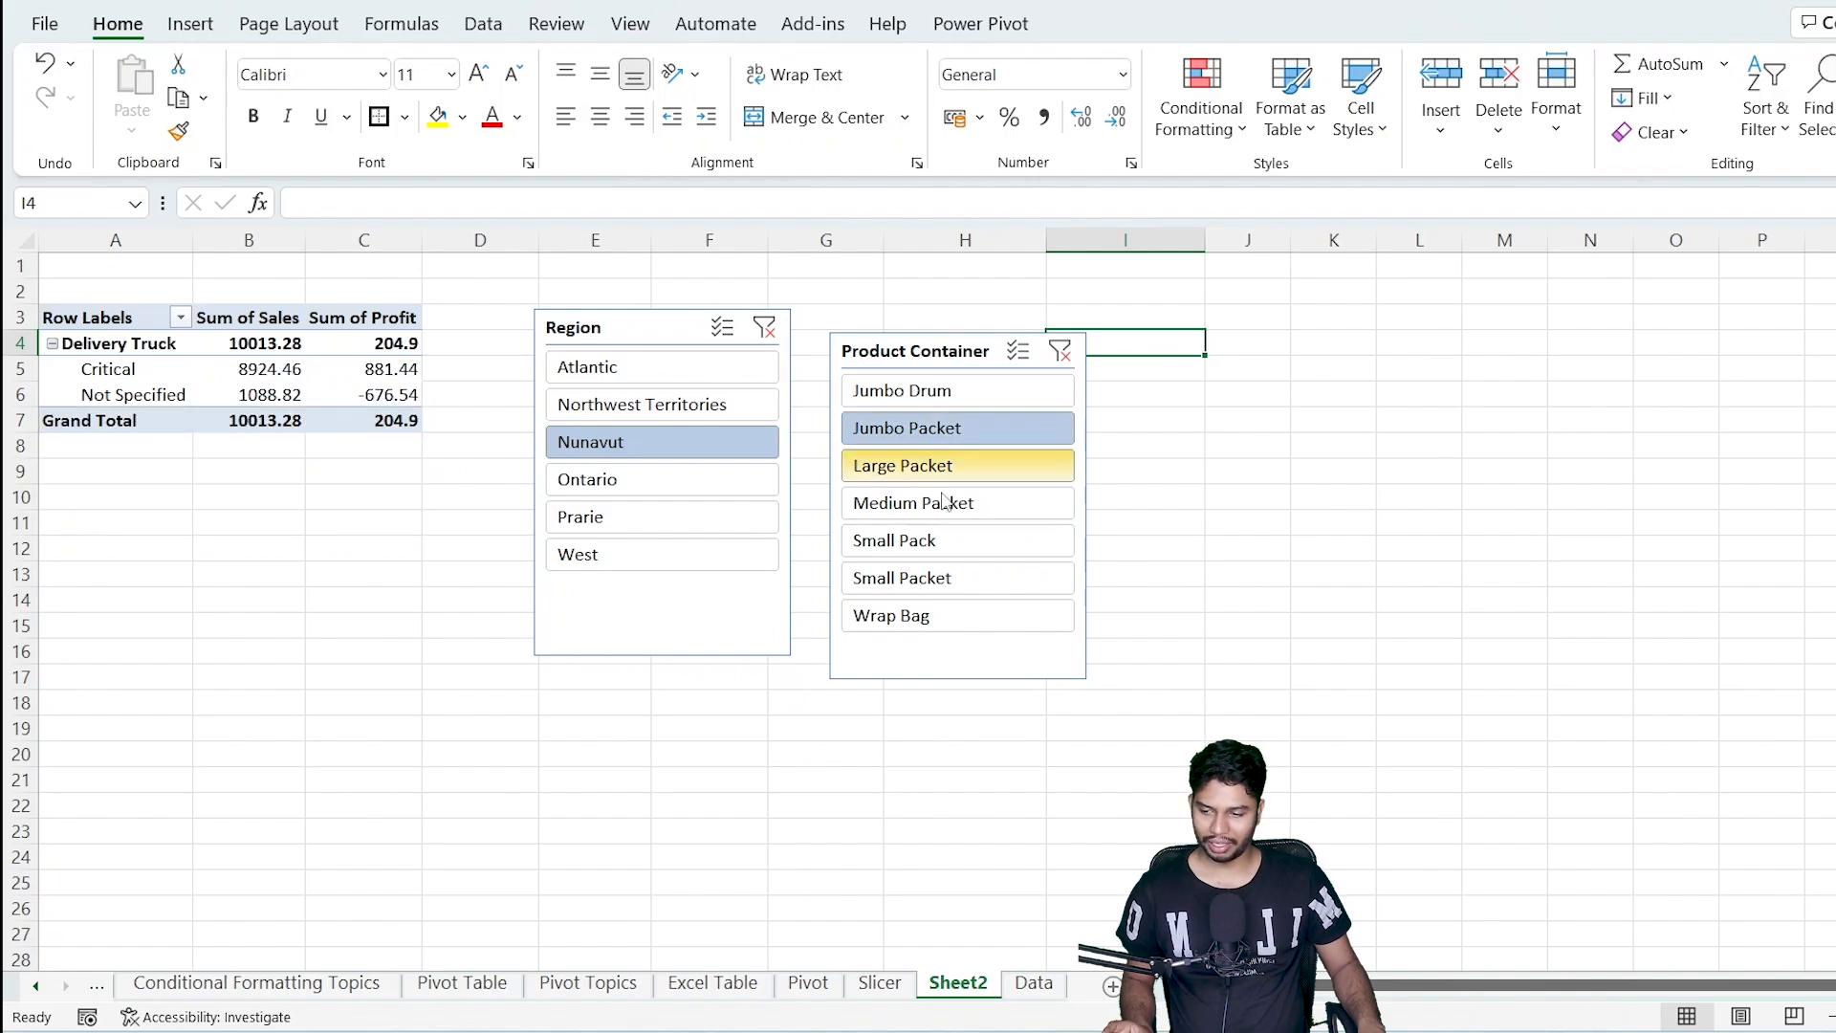
{"action": "left_click", "coordinate": [642, 546]}
{"action": "left_click", "coordinate": [937, 540]}
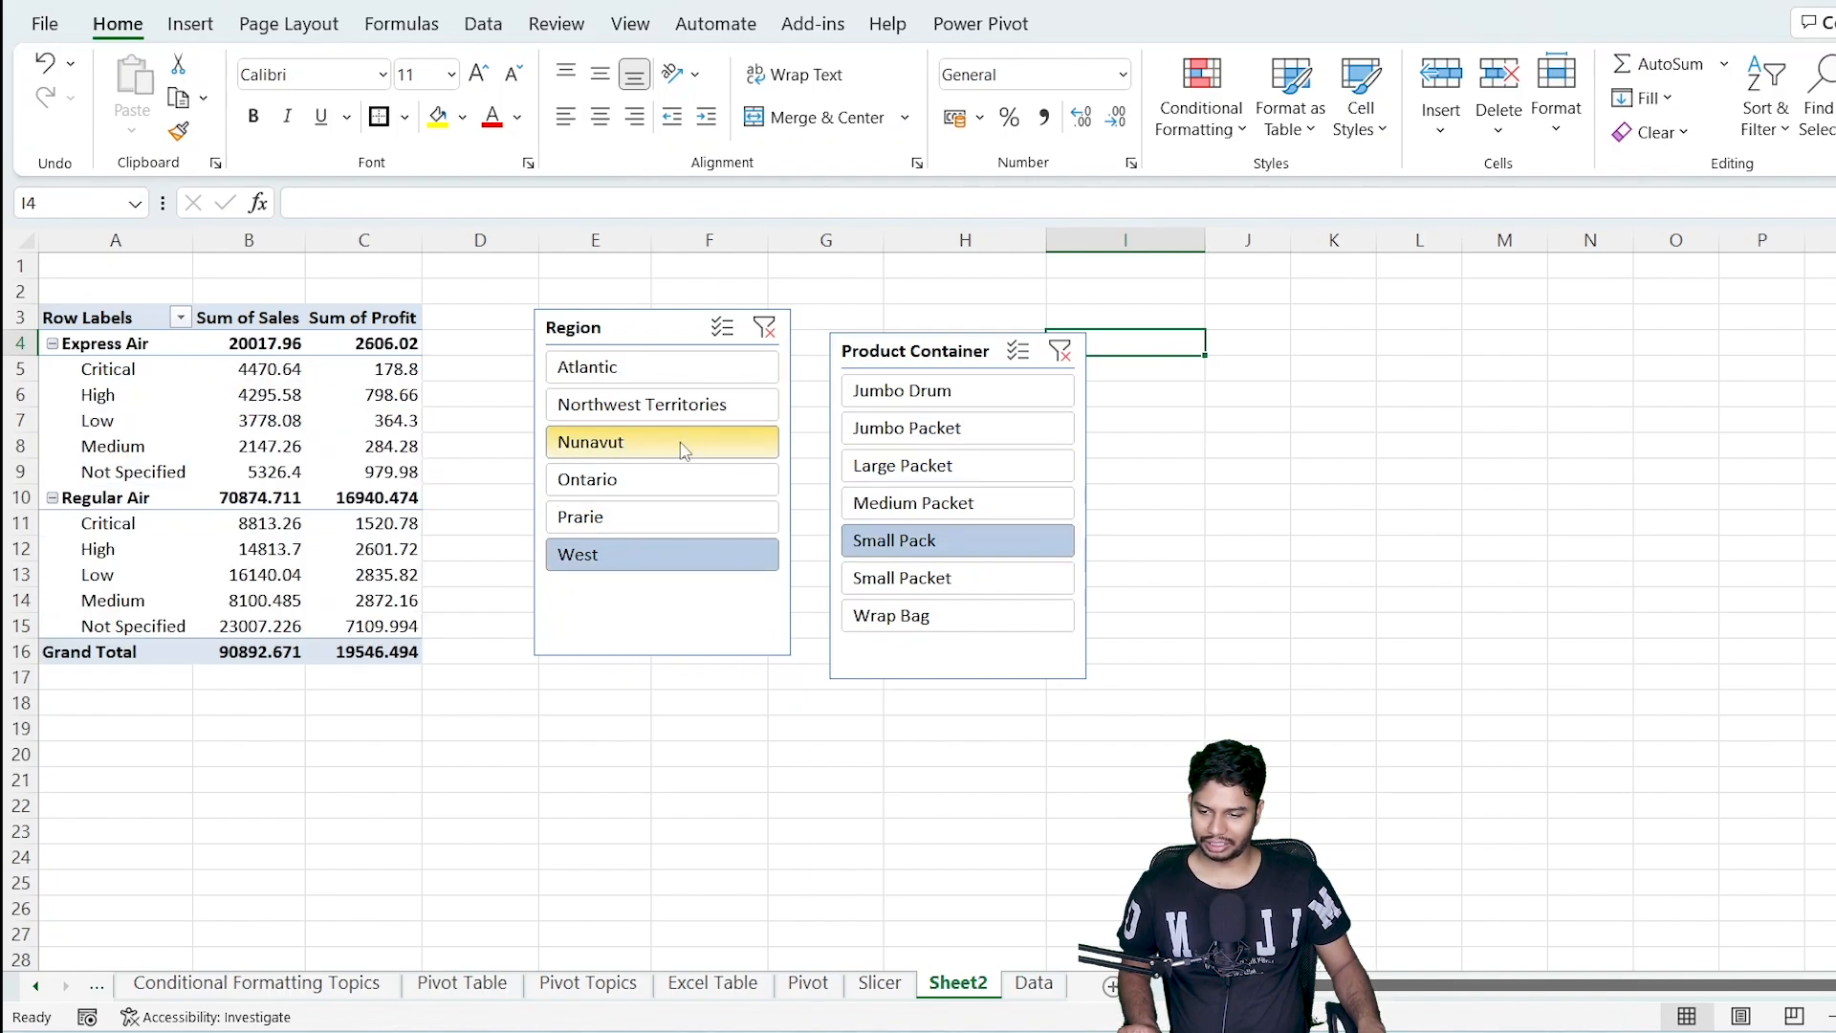
Try further slicer choices, including Nunavut and Prarie, and end on Northwest Territories with Jumbo Drum.
{"action": "left_click", "coordinate": [670, 442]}
{"action": "left_click", "coordinate": [670, 517]}
{"action": "left_click", "coordinate": [927, 445]}
{"action": "left_click", "coordinate": [918, 392]}
{"action": "left_click", "coordinate": [650, 404]}
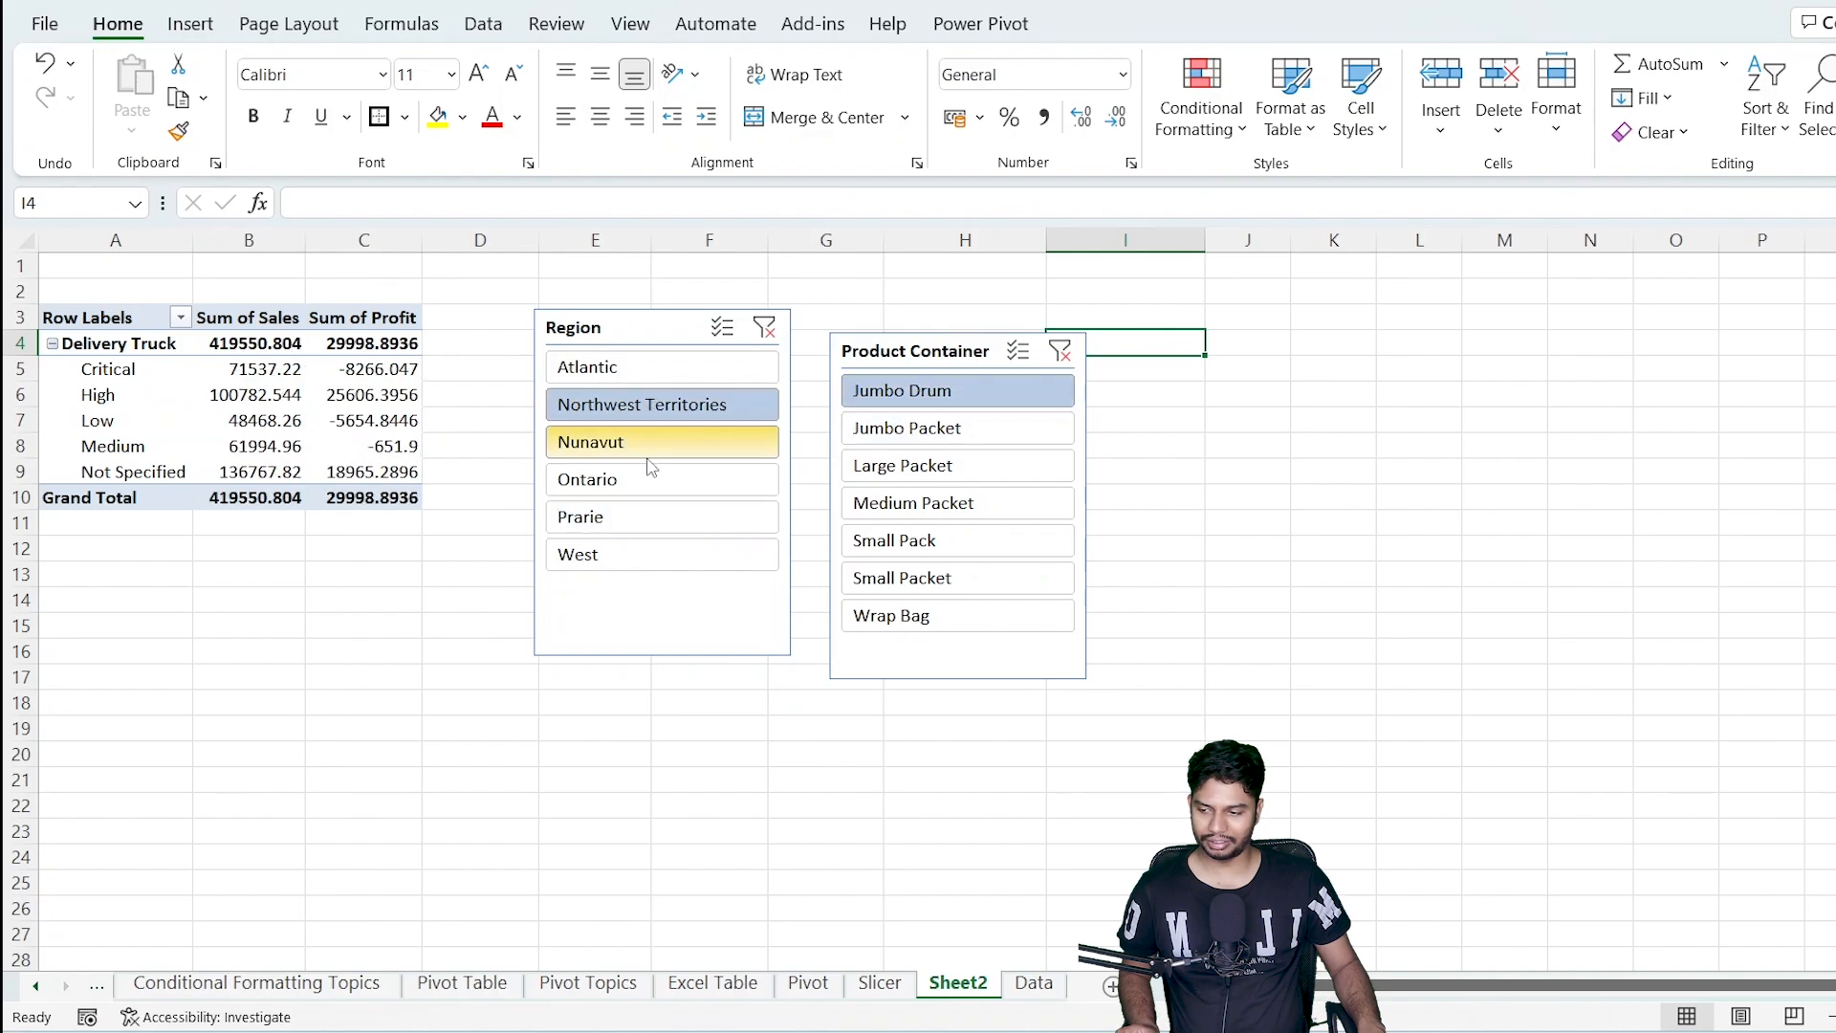
Switch through more regions in the slicer and leave the PivotTable filtered to Atlantic with Small Packet.
{"action": "left_click", "coordinate": [650, 479]}
{"action": "left_click", "coordinate": [647, 559]}
{"action": "left_click", "coordinate": [870, 578]}
{"action": "left_click", "coordinate": [684, 516]}
{"action": "left_click", "coordinate": [681, 442]}
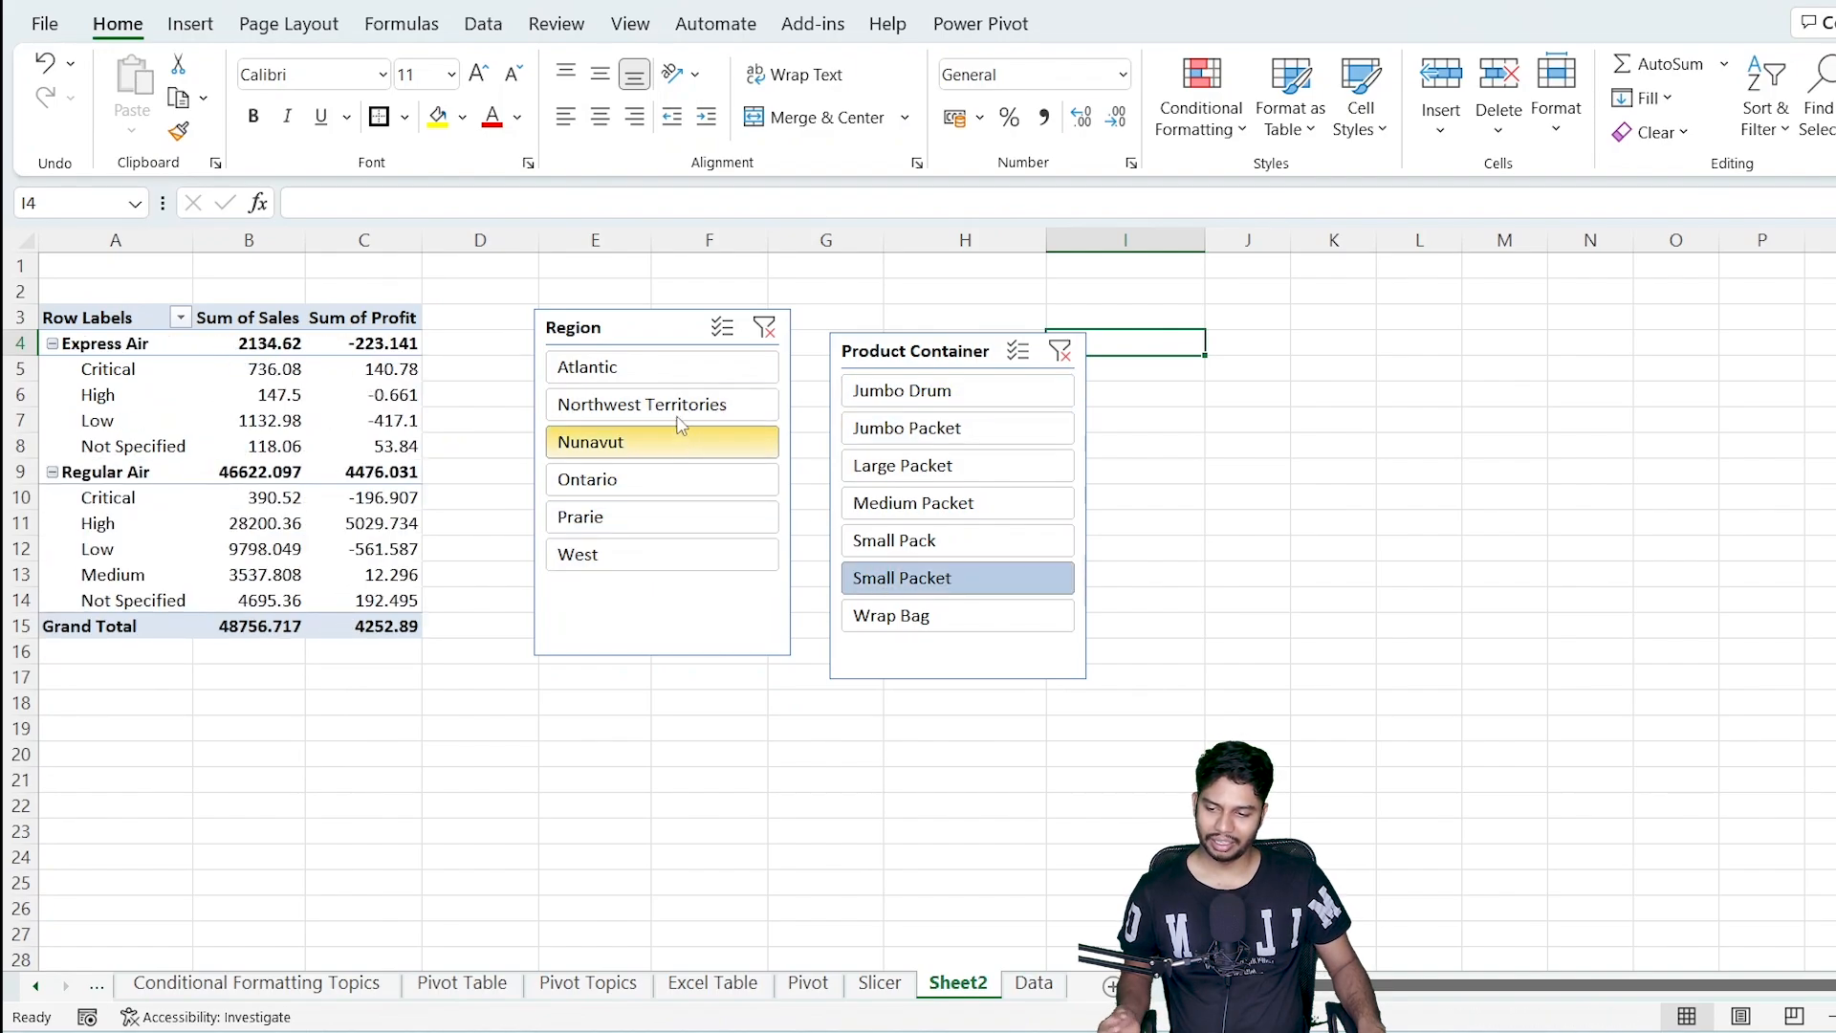
{"action": "left_click", "coordinate": [674, 378]}
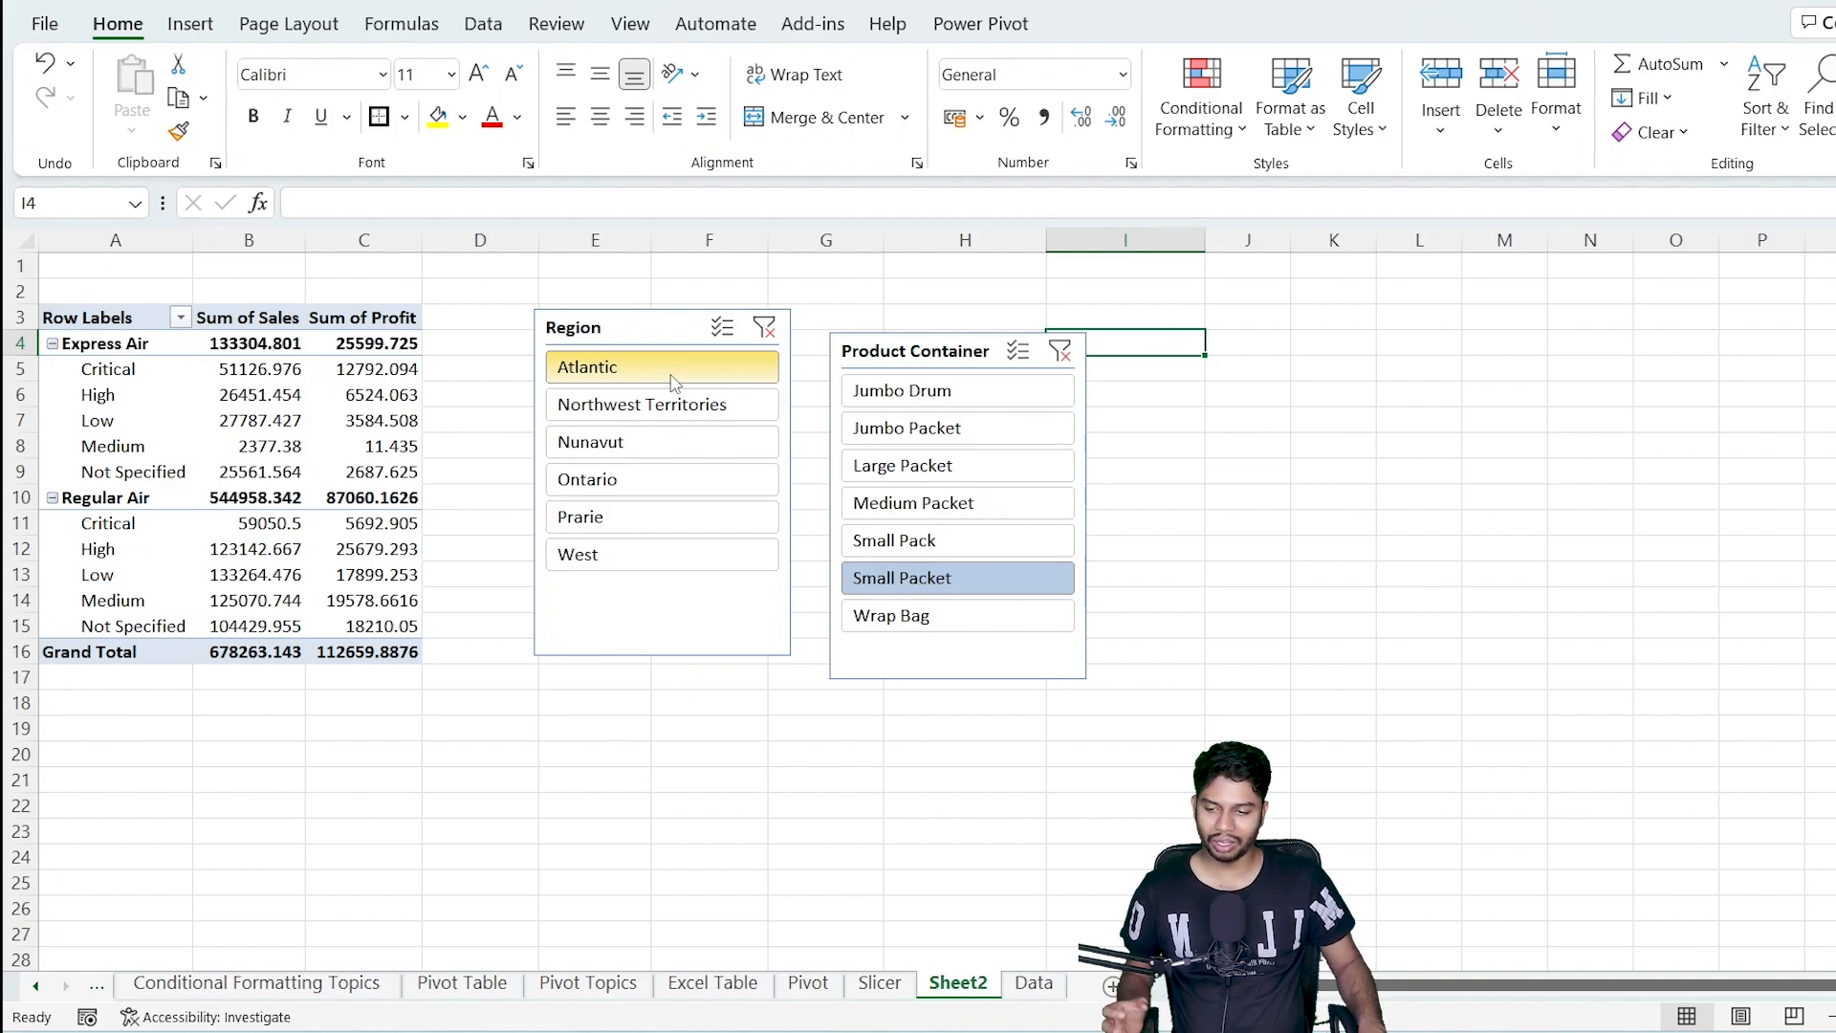
Move the Product Container slicer up level with the Region slicer and apply the light orange slicer style to it.
{"action": "left_click_drag", "start_coordinate": [926, 373], "coordinate": [914, 352]}
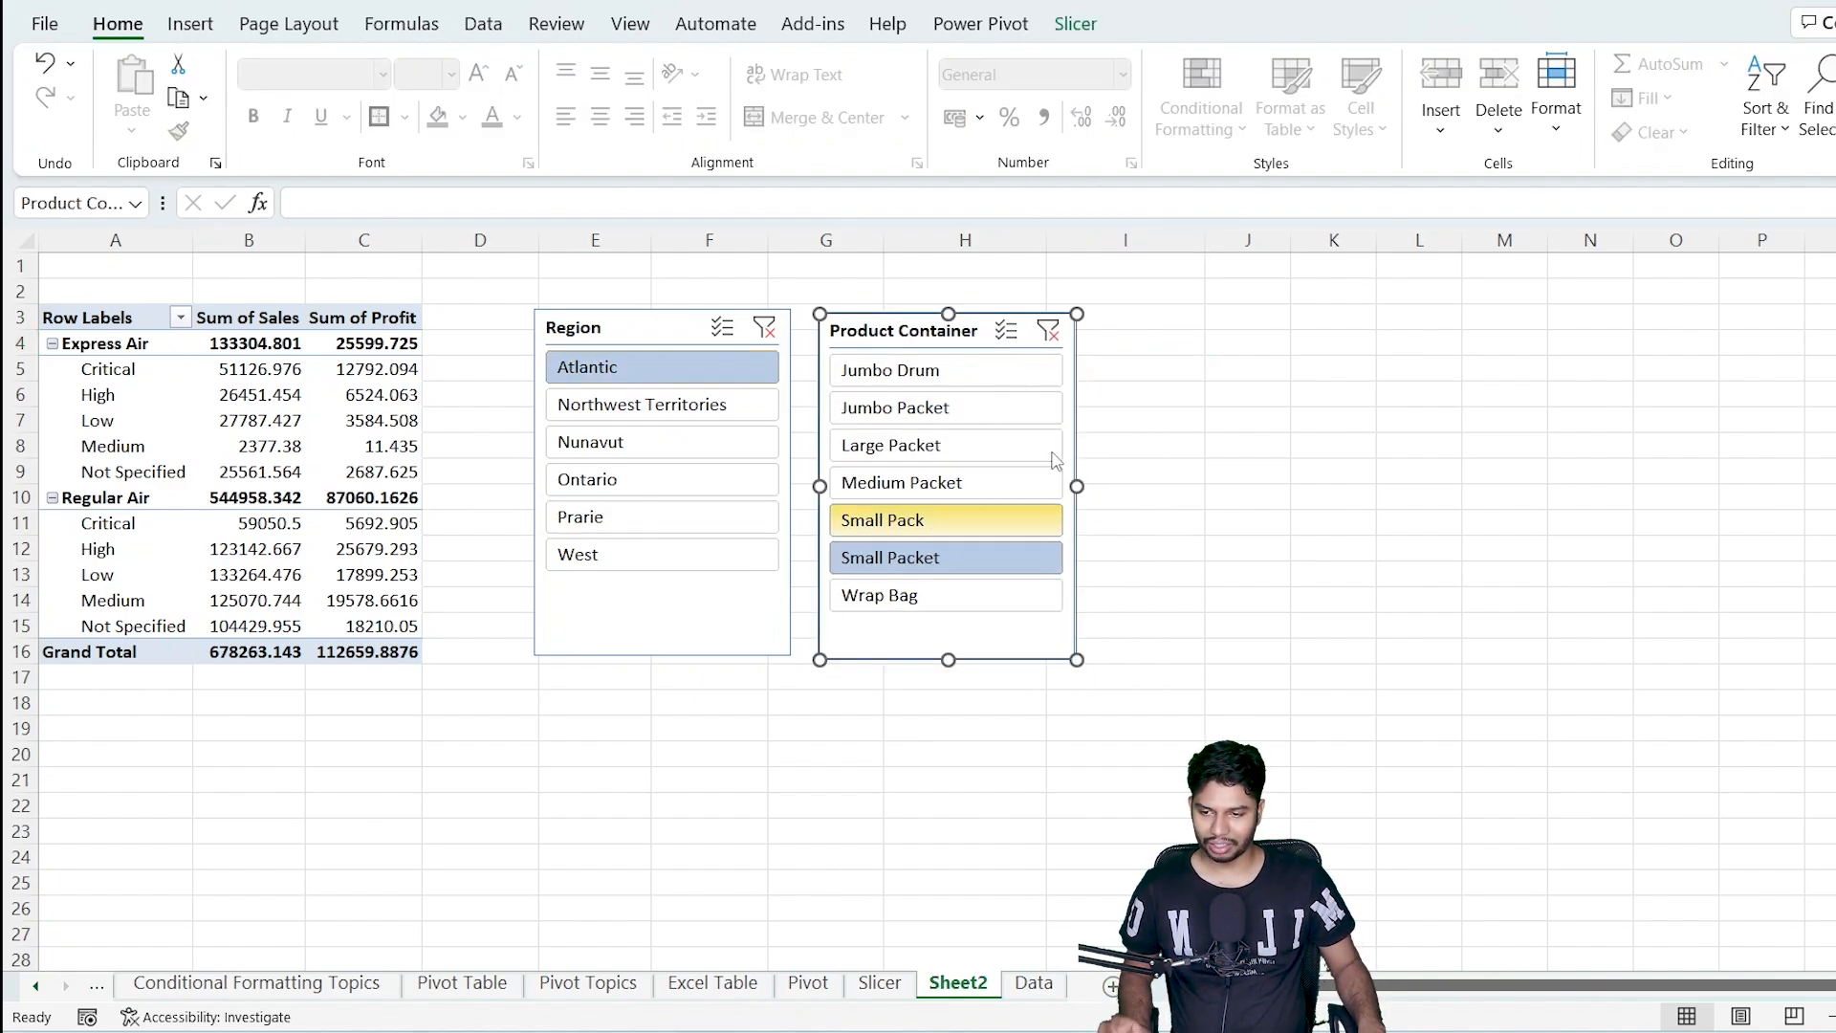
{"action": "left_click", "coordinate": [1243, 365]}
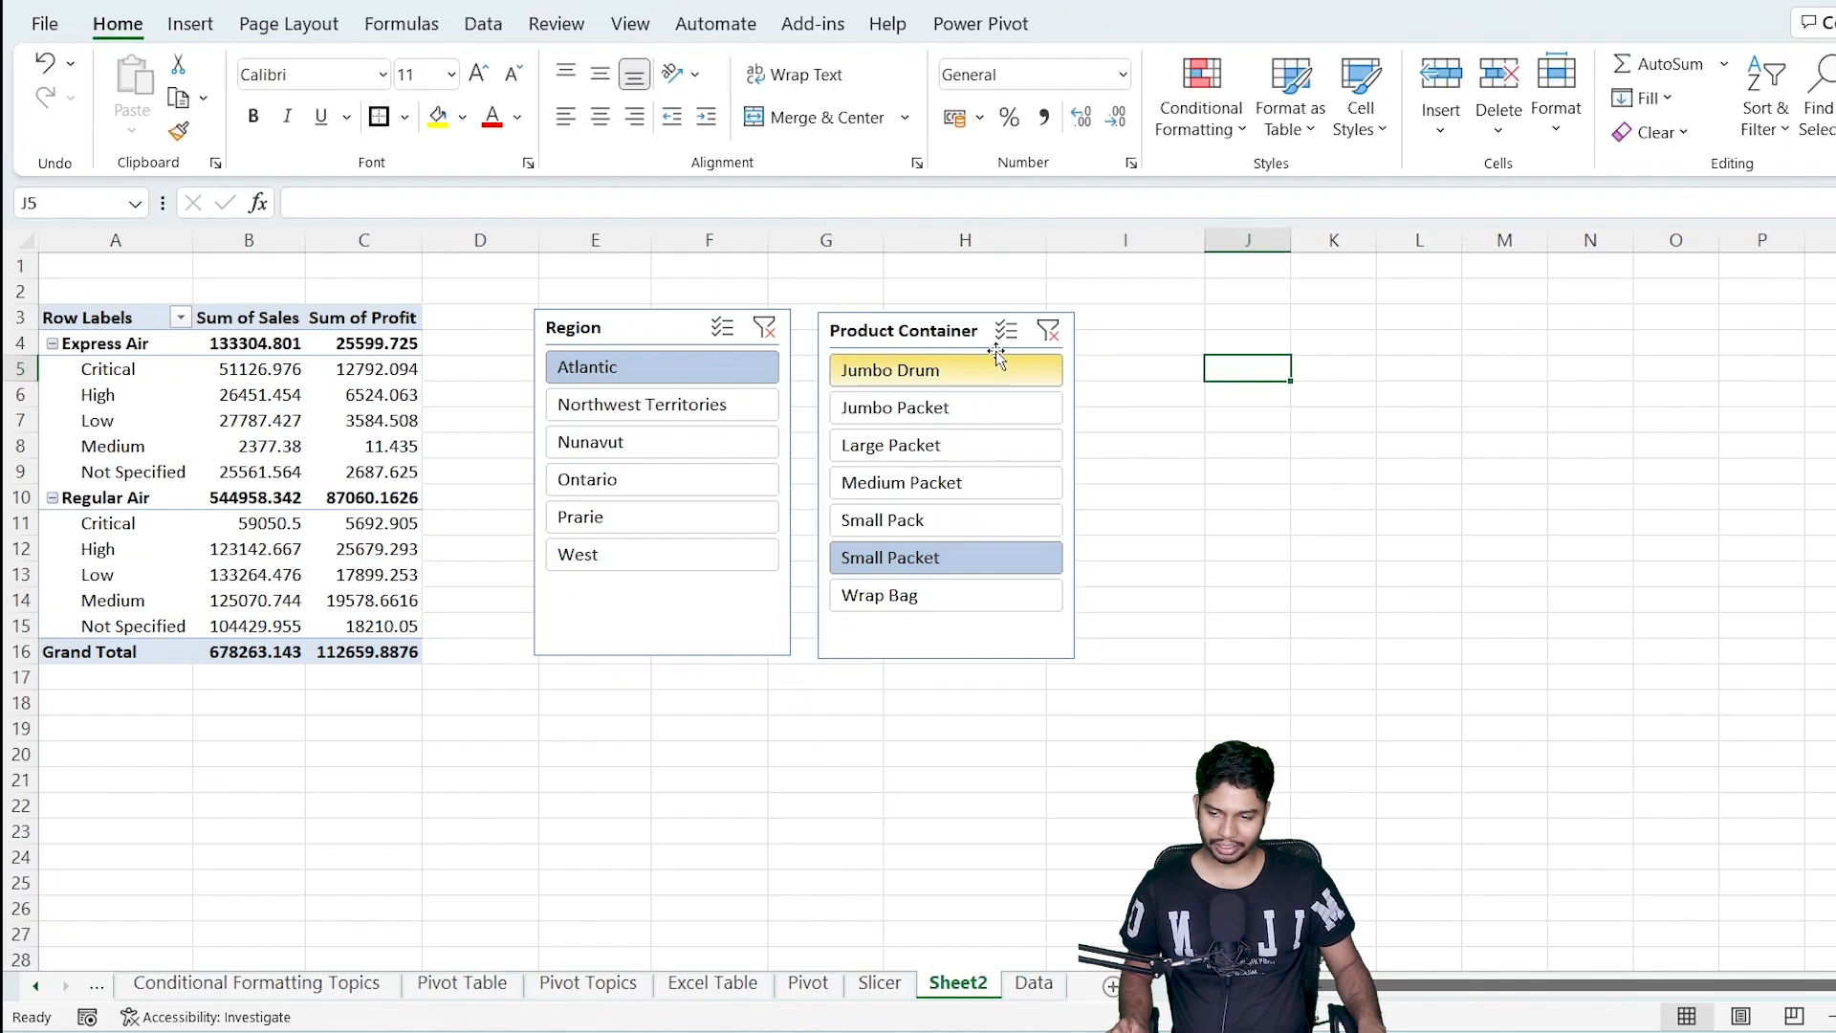
{"action": "left_click", "coordinate": [996, 356]}
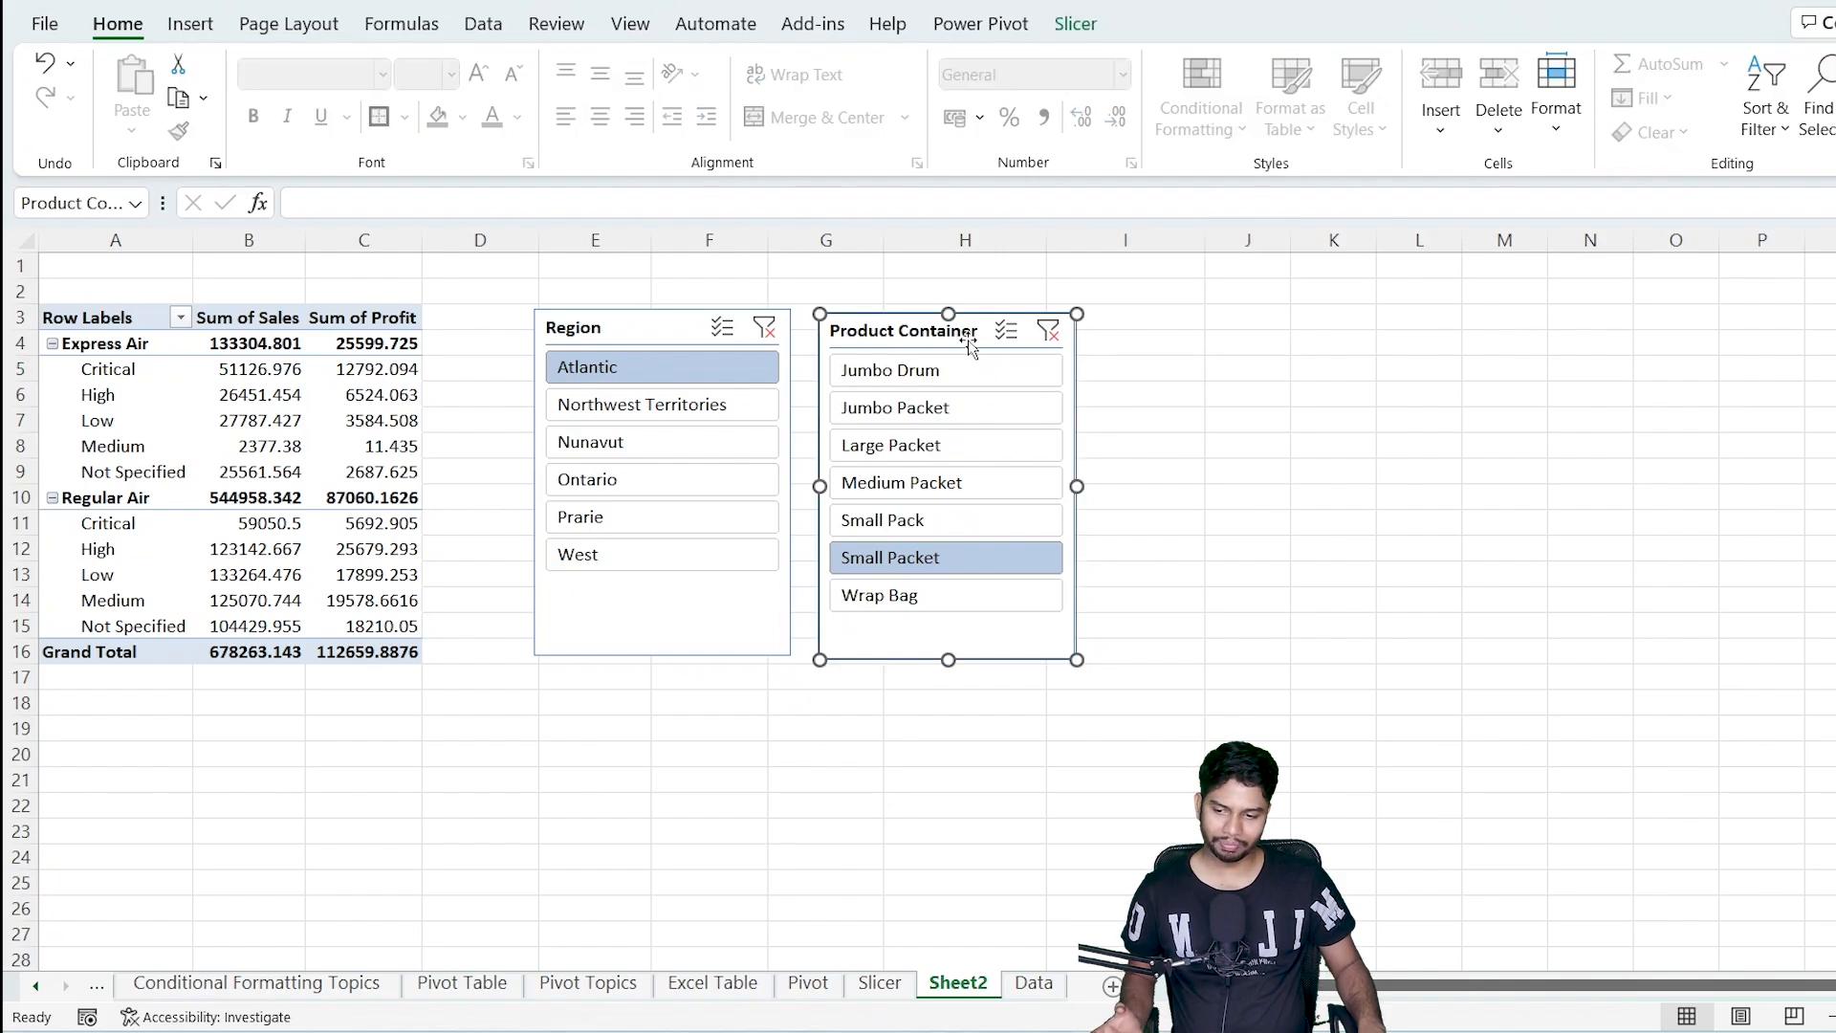
{"action": "left_click", "coordinate": [1076, 26]}
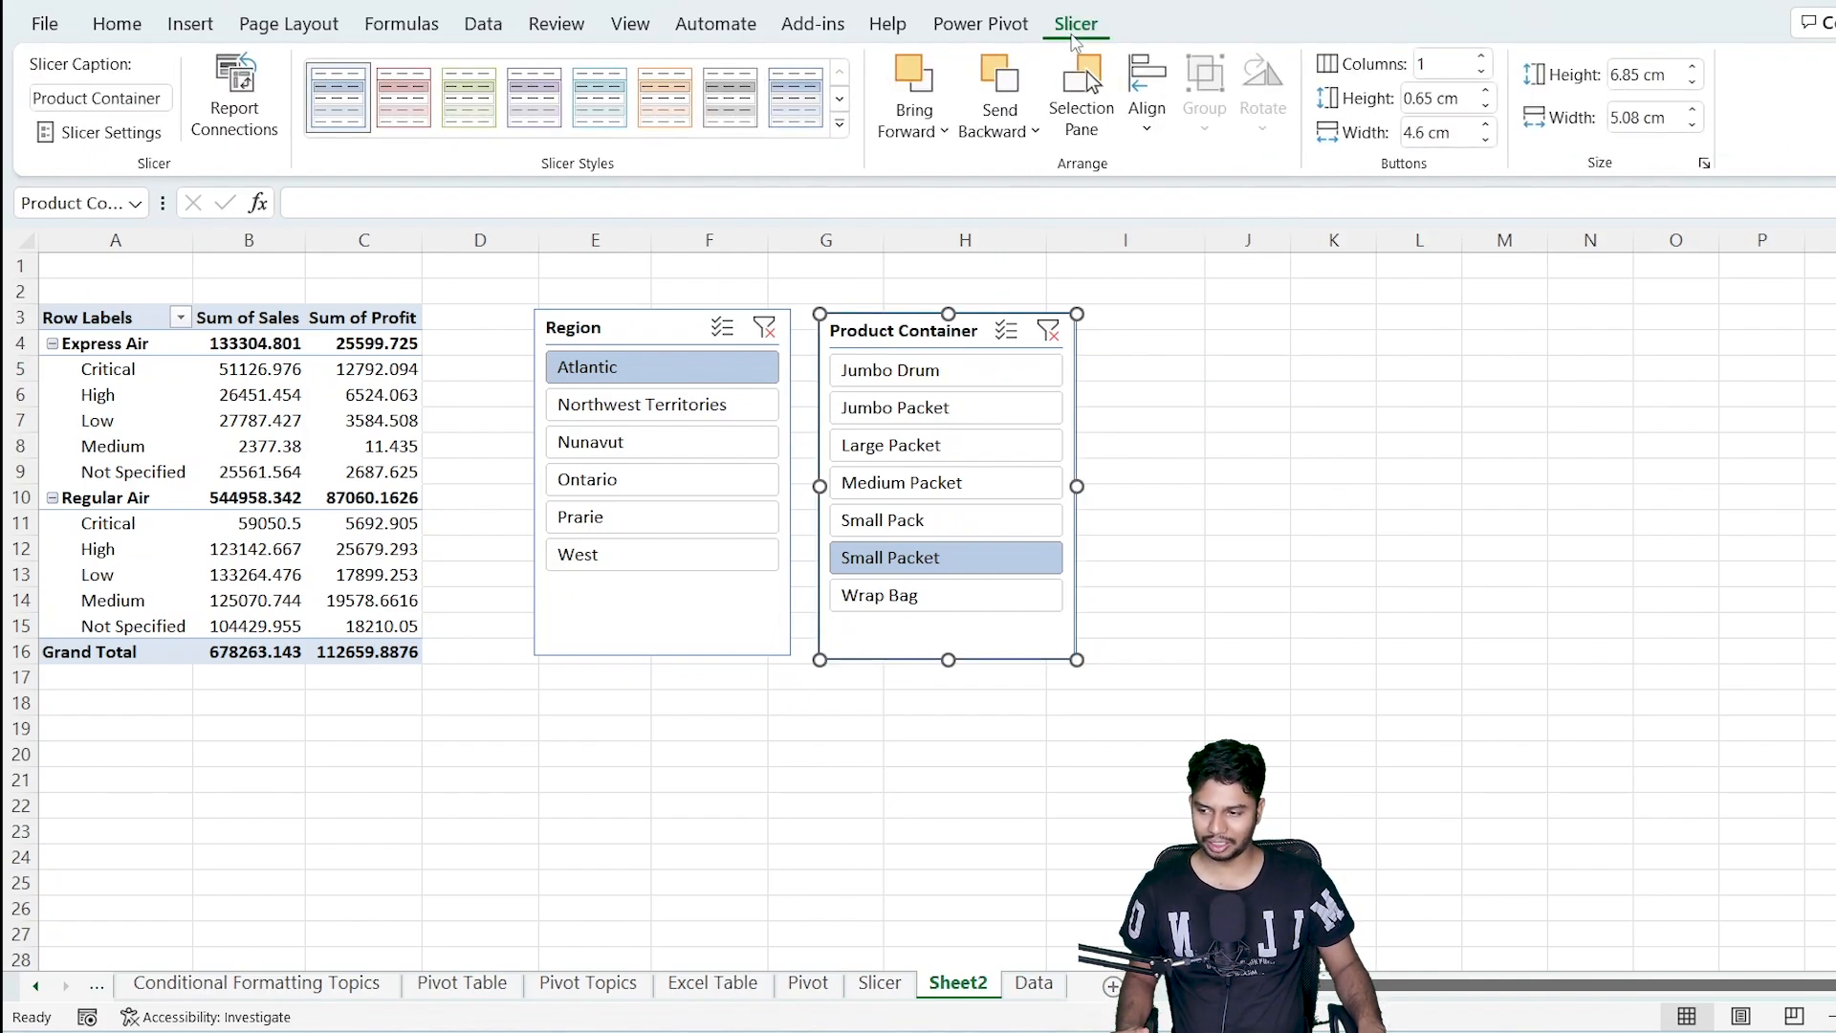
{"action": "left_click", "coordinate": [665, 98]}
{"action": "left_click", "coordinate": [339, 105]}
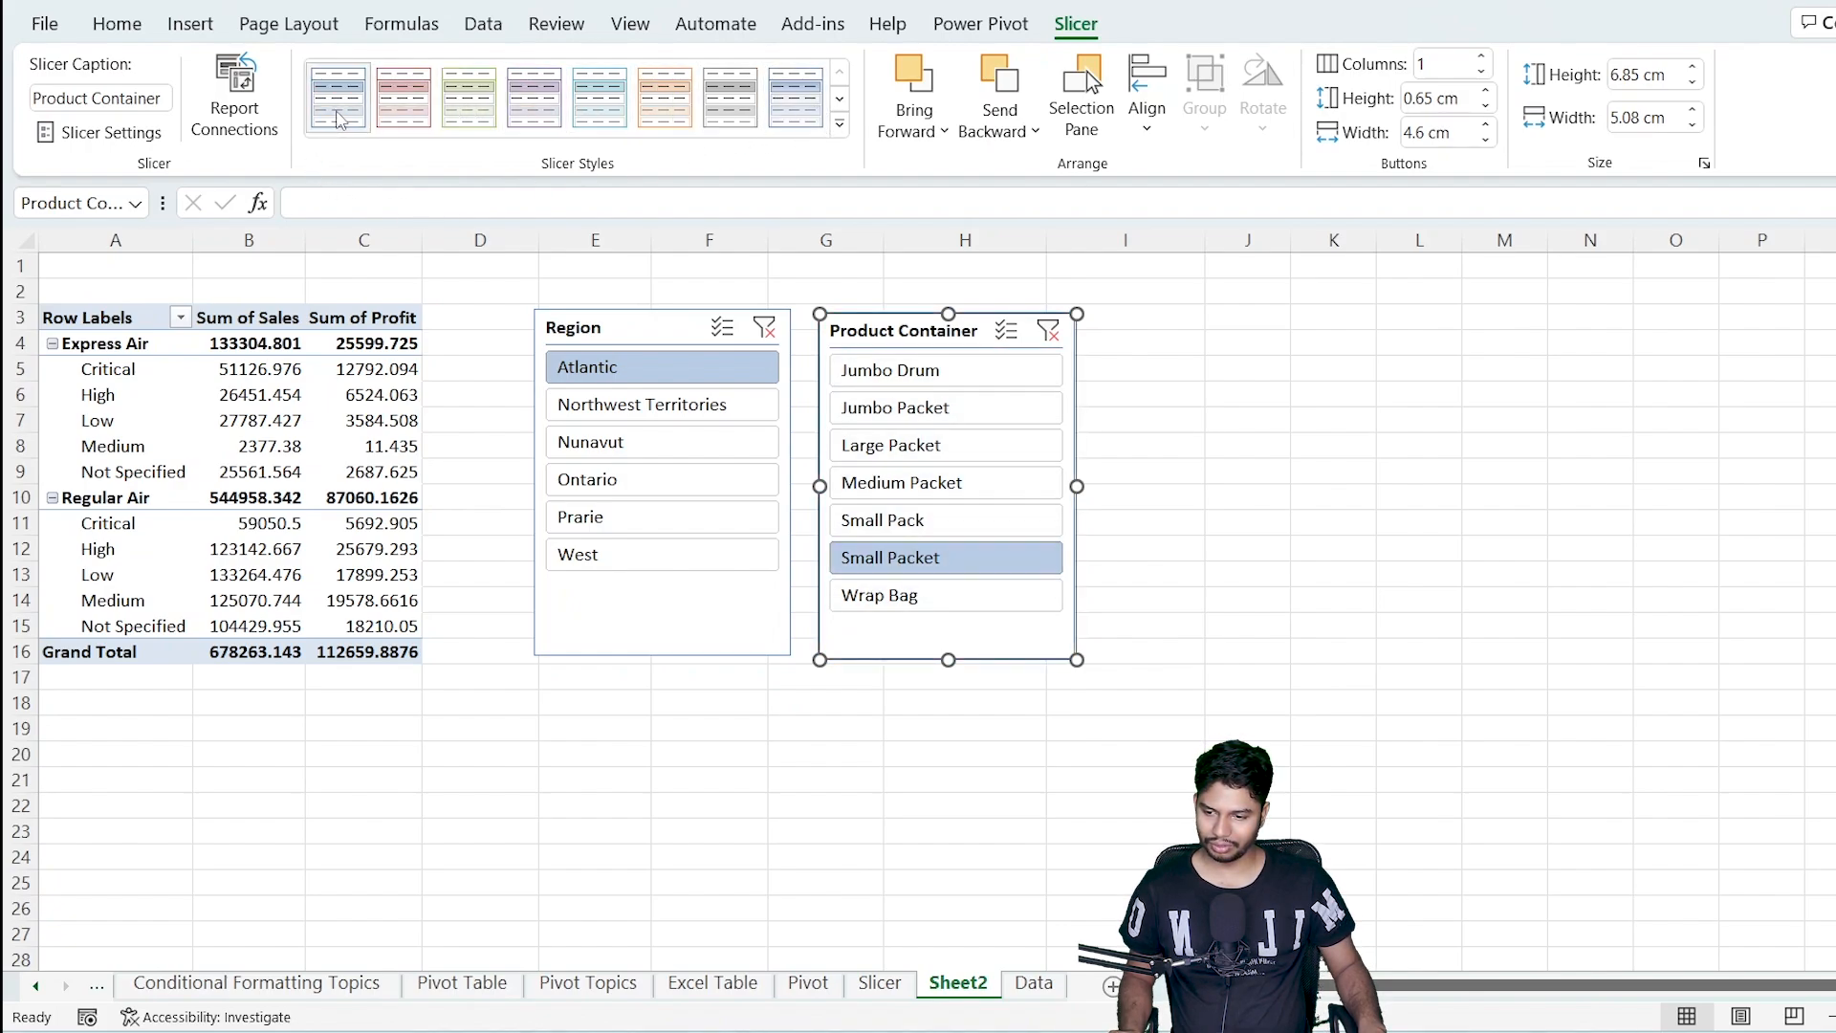
{"action": "left_click", "coordinate": [663, 120]}
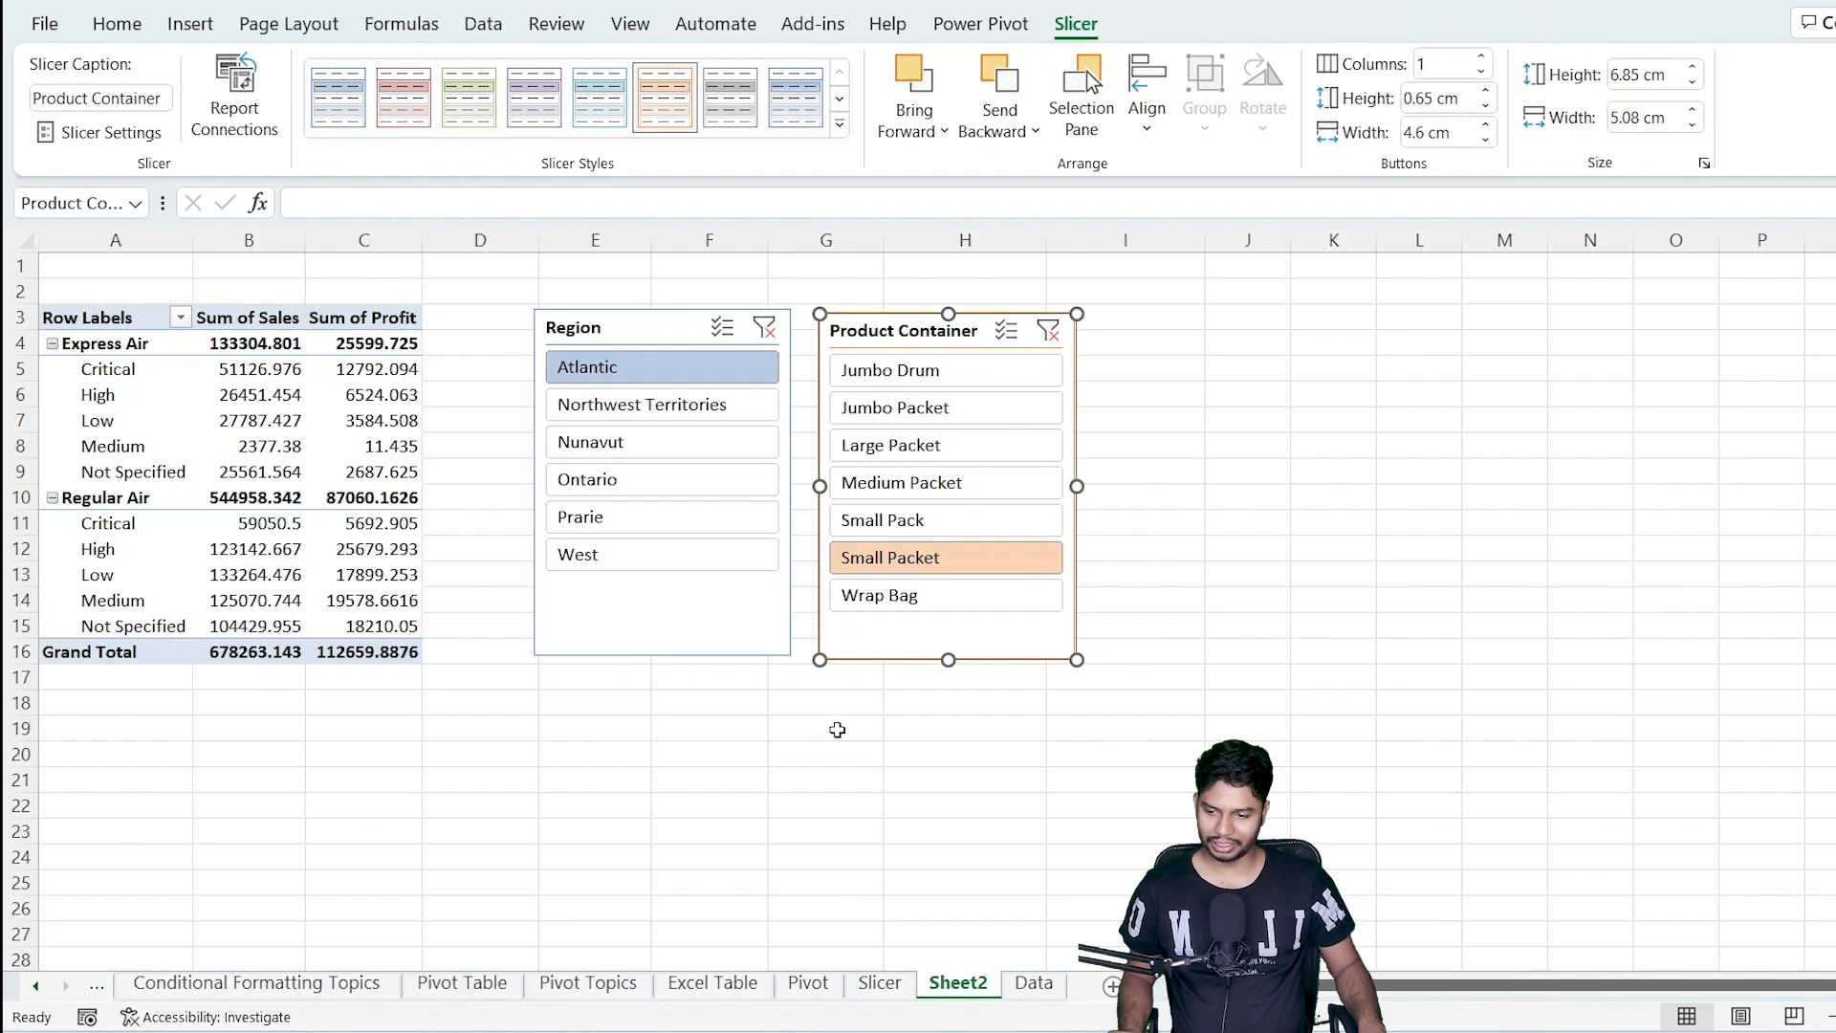
{"action": "left_click", "coordinate": [865, 805]}
Apply the dark orange slicer style to the Region slicer.
{"action": "left_click", "coordinate": [741, 648]}
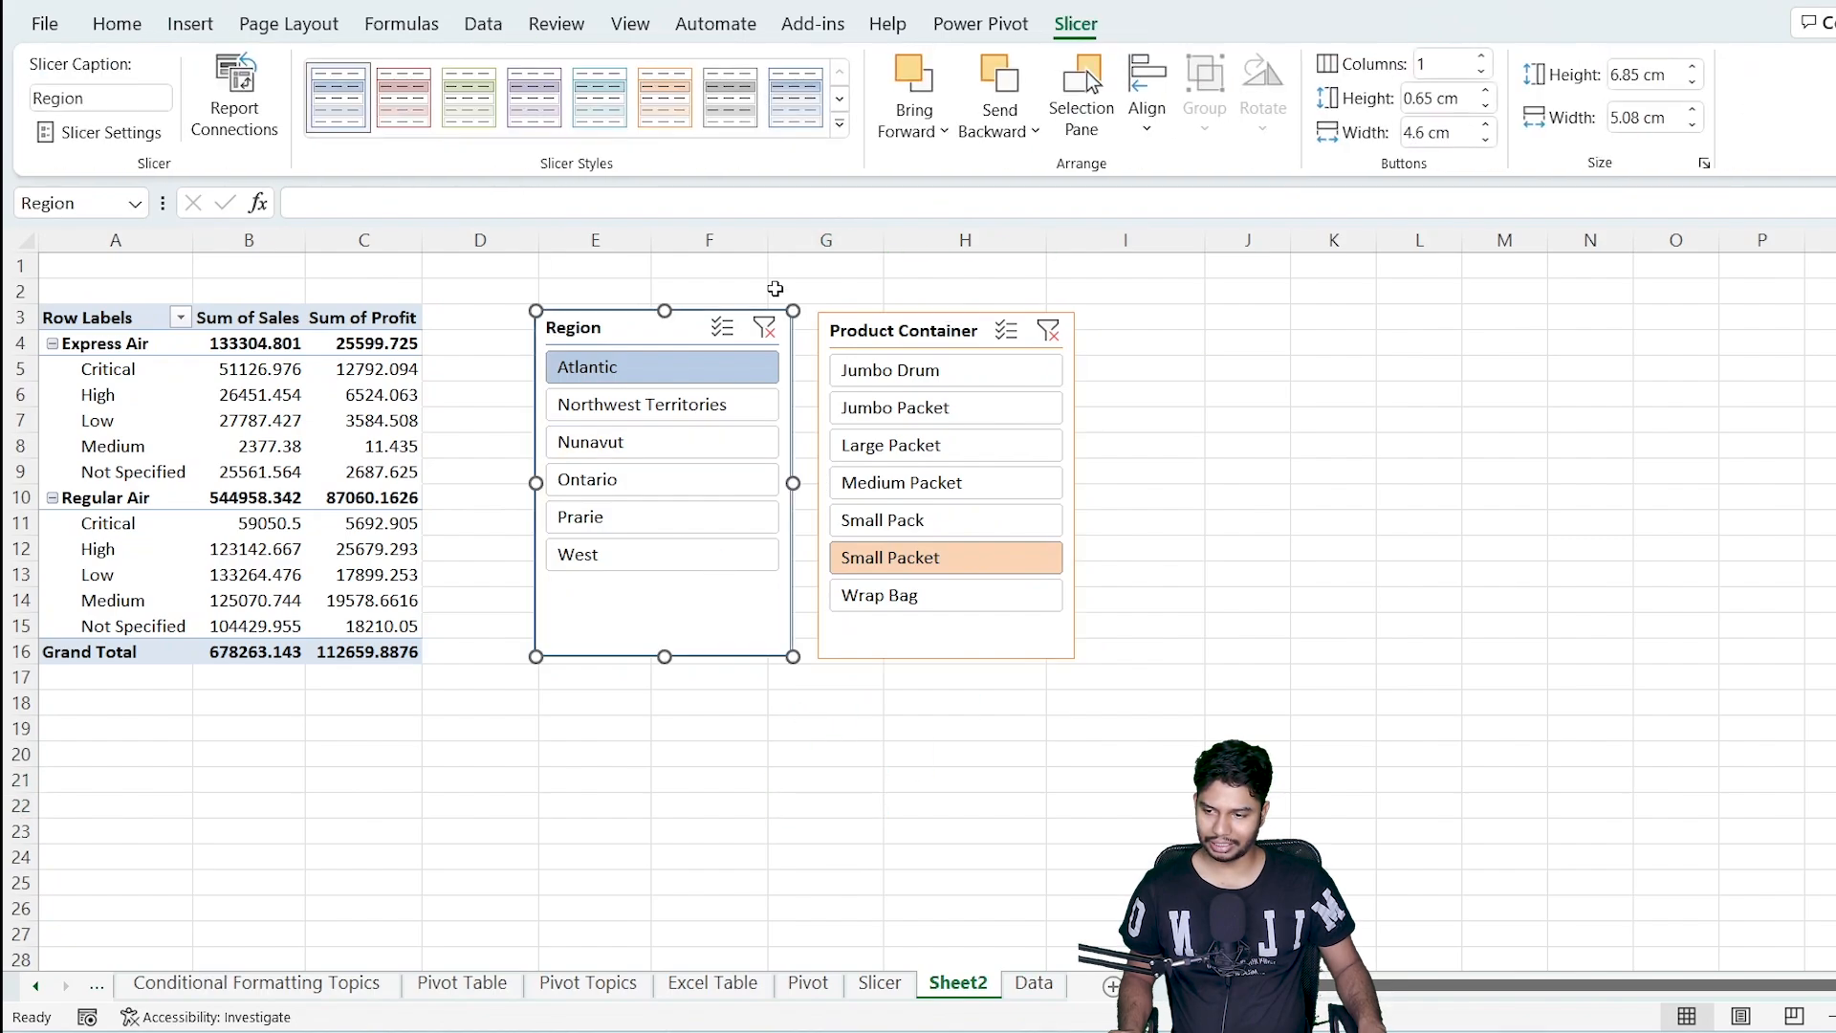
{"action": "left_click", "coordinate": [841, 136]}
{"action": "left_click", "coordinate": [663, 258]}
{"action": "left_click", "coordinate": [965, 779]}
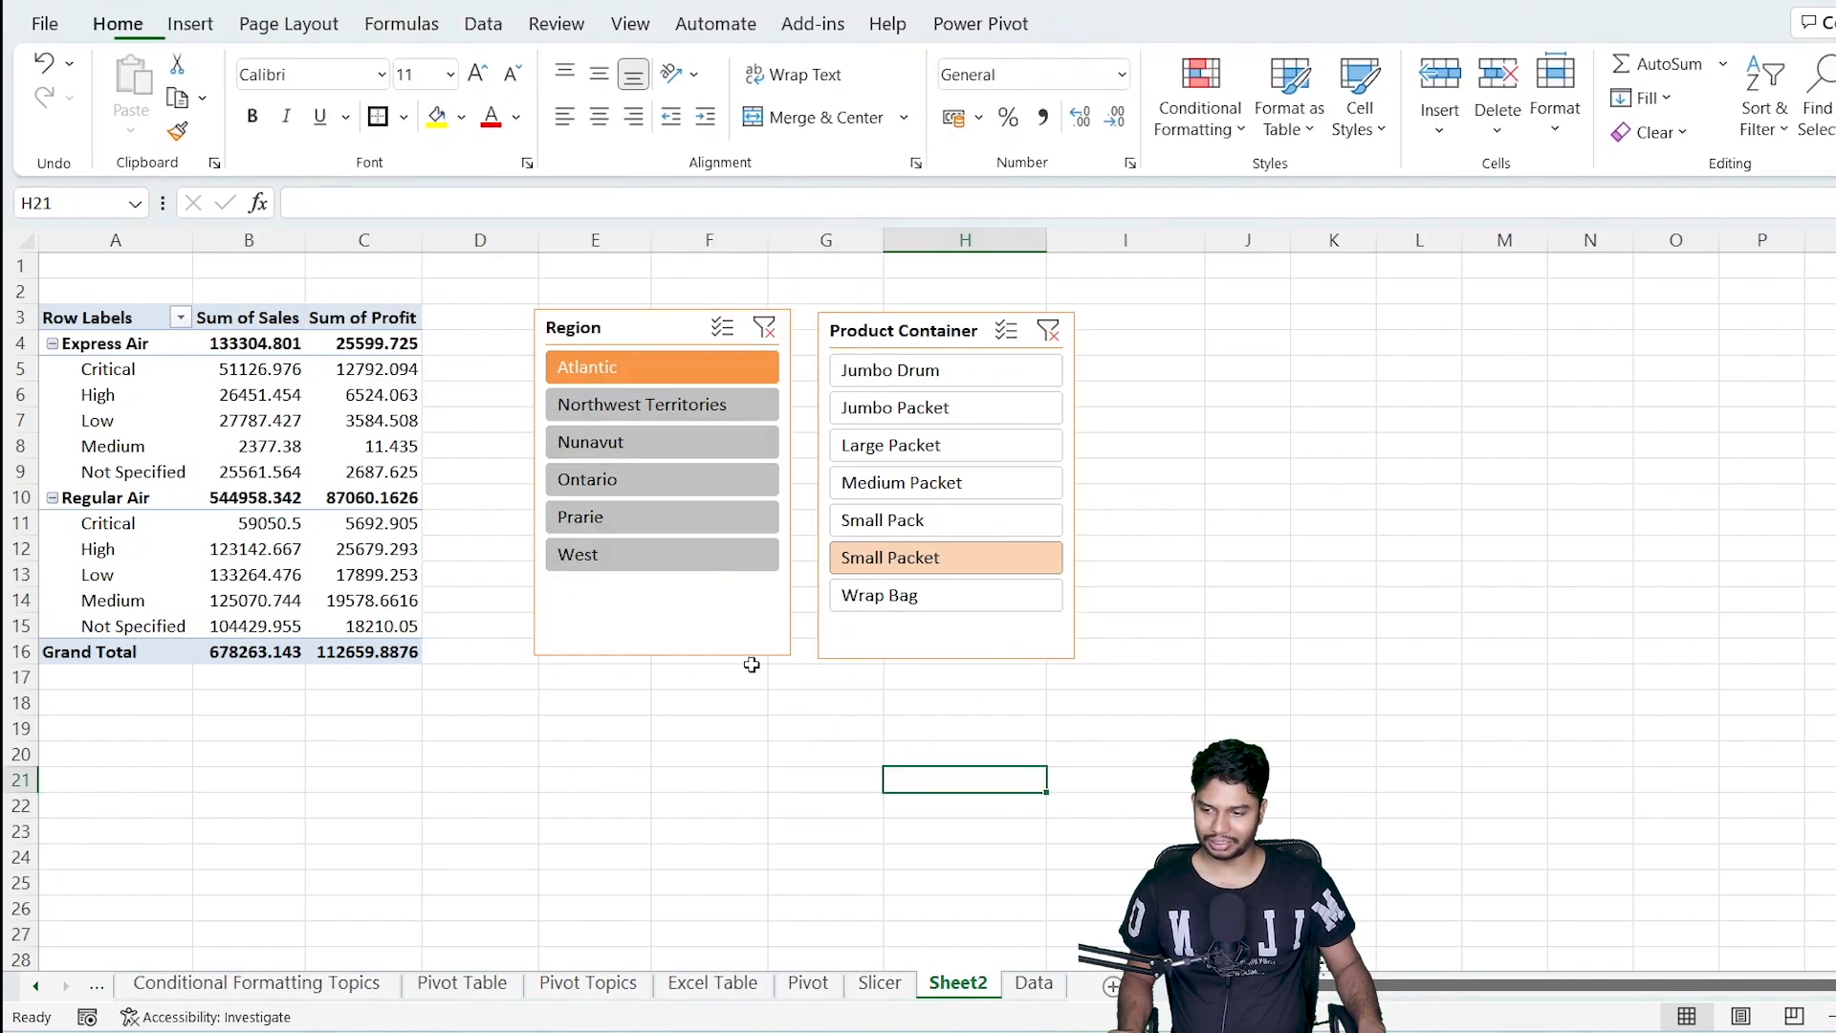
Switch through other regions in the slicer and leave the PivotTable filtered to Ontario with Jumbo Packet.
{"action": "left_click", "coordinate": [661, 554]}
{"action": "left_click", "coordinate": [680, 449]}
{"action": "left_click", "coordinate": [946, 408]}
{"action": "left_click", "coordinate": [594, 477]}
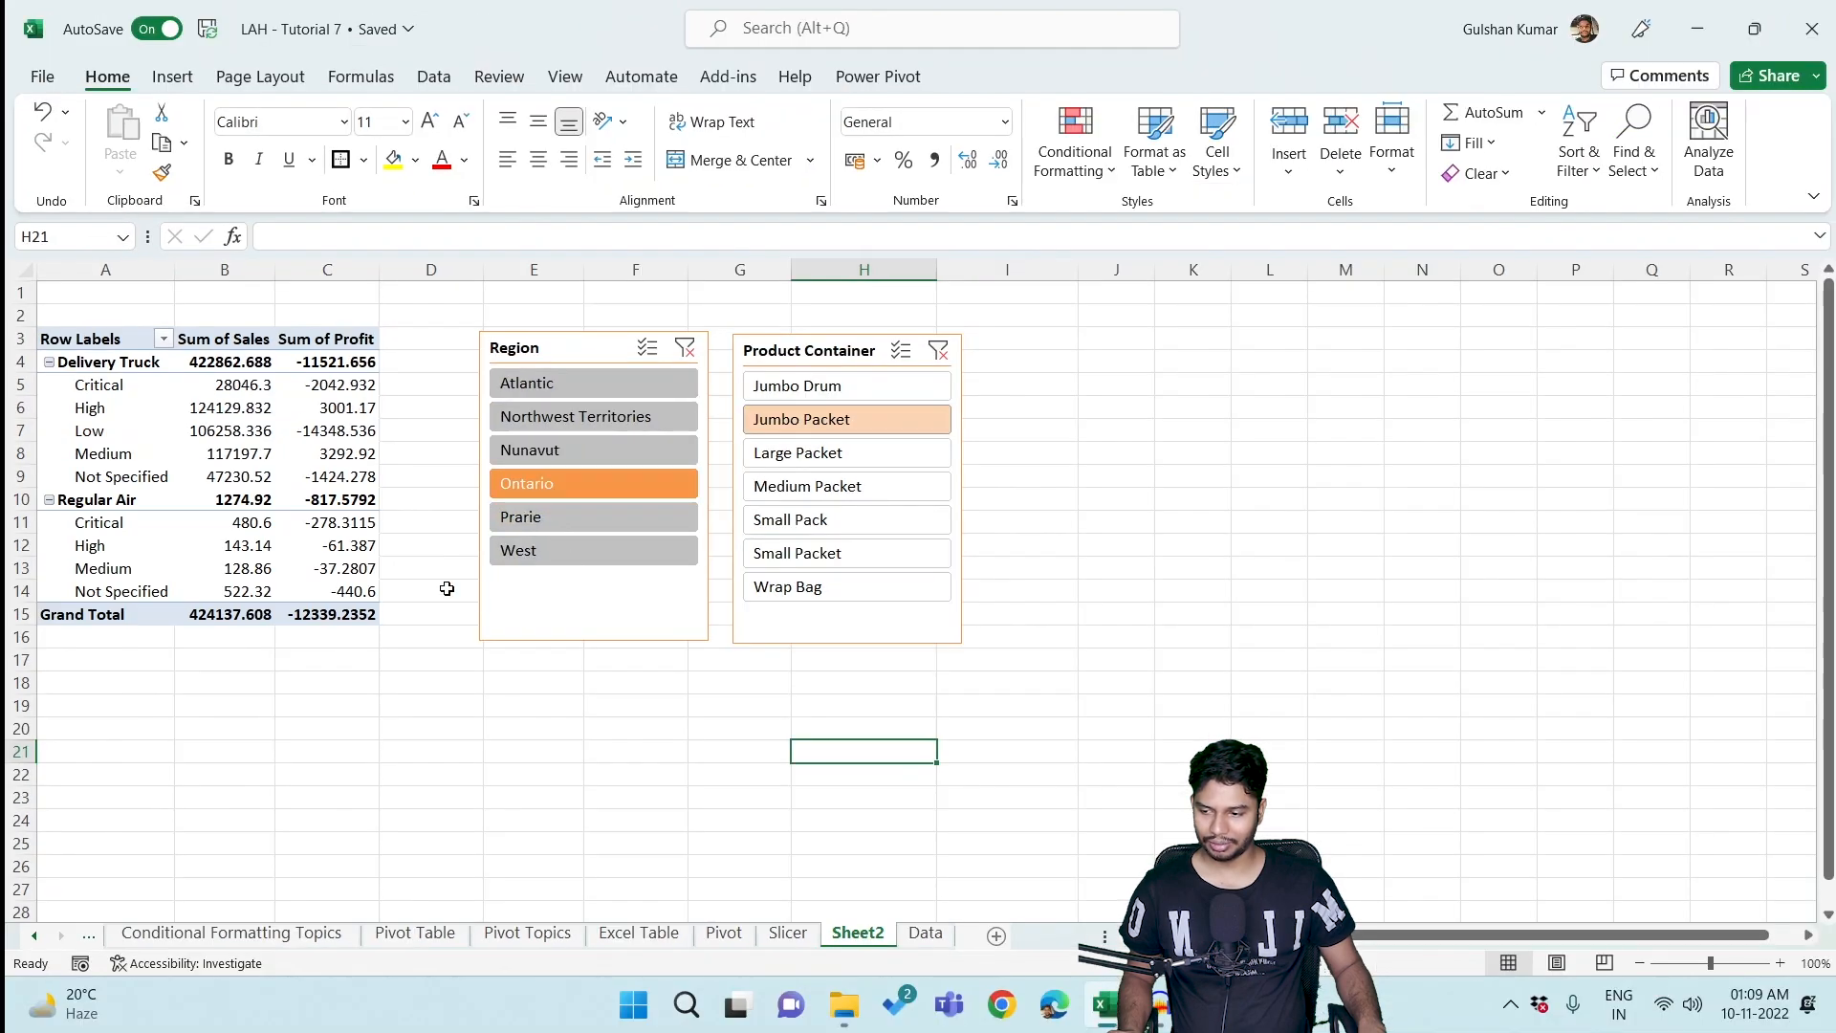
Apply the medium orange PivotTable style with black header and grand total rows to the PivotTable.
{"action": "left_click", "coordinate": [342, 507]}
{"action": "left_click", "coordinate": [1126, 77]}
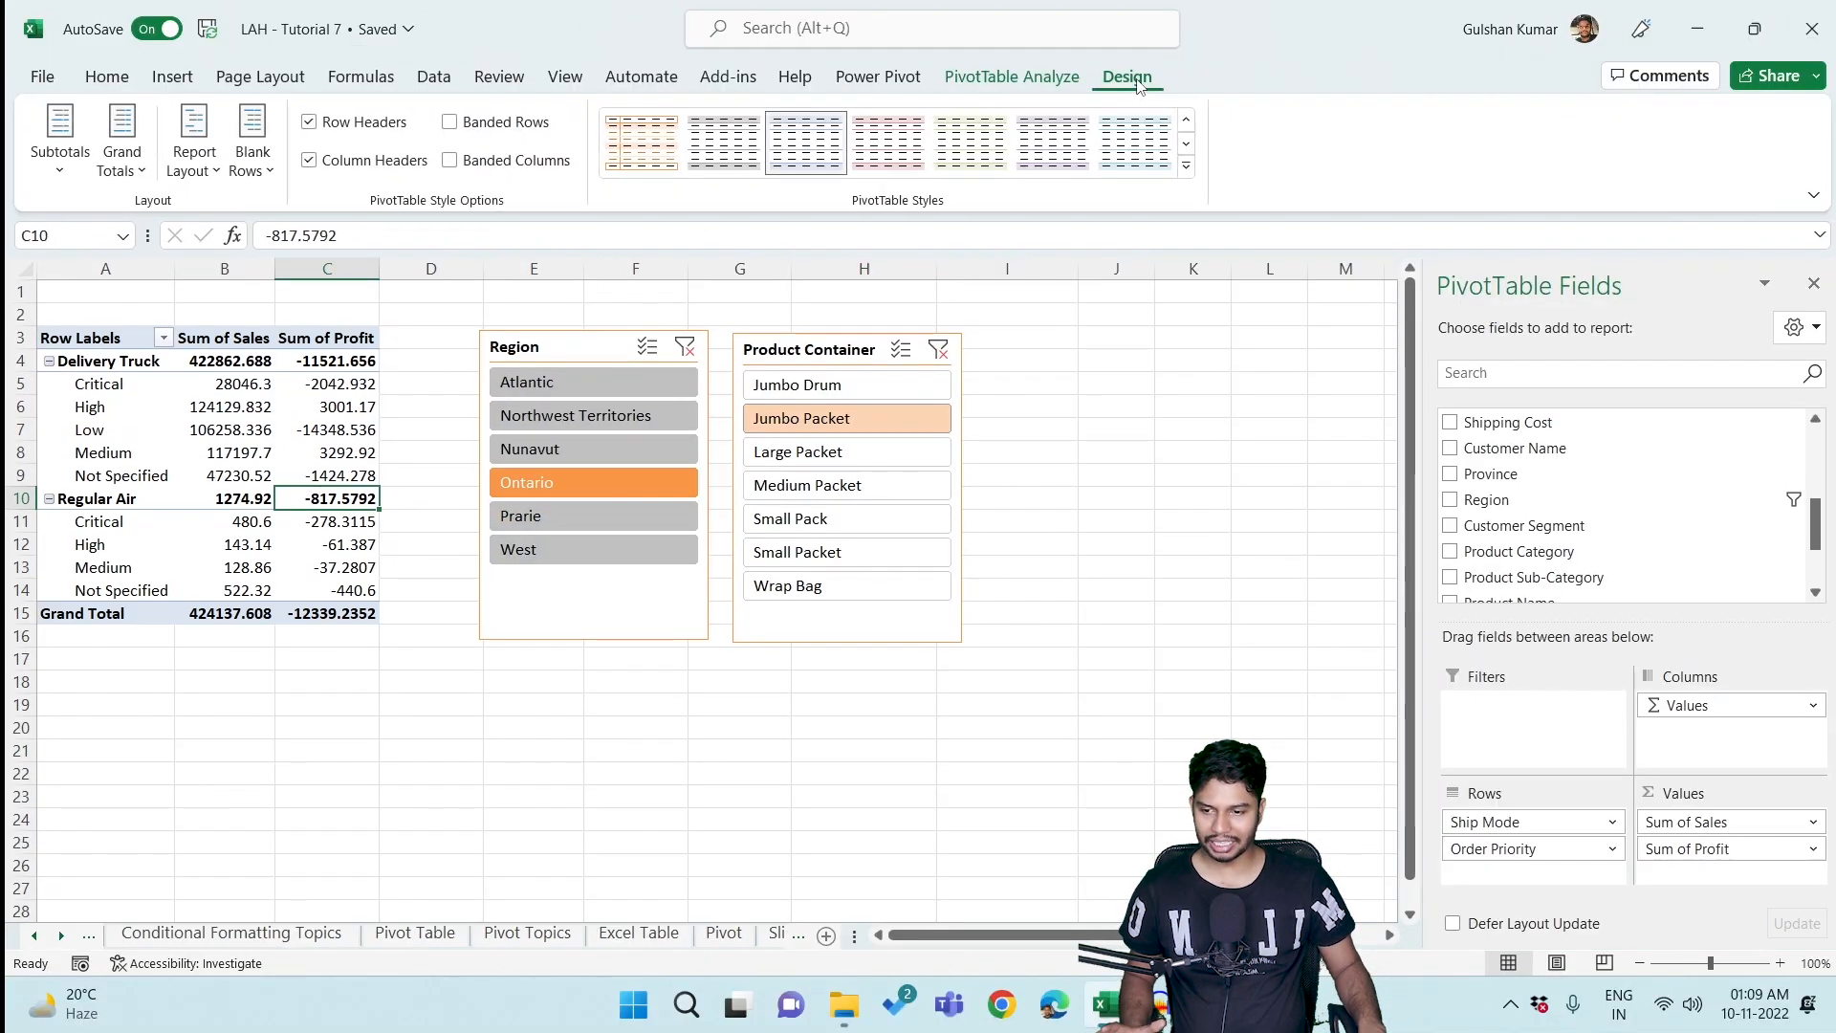
{"action": "left_click", "coordinate": [1185, 165]}
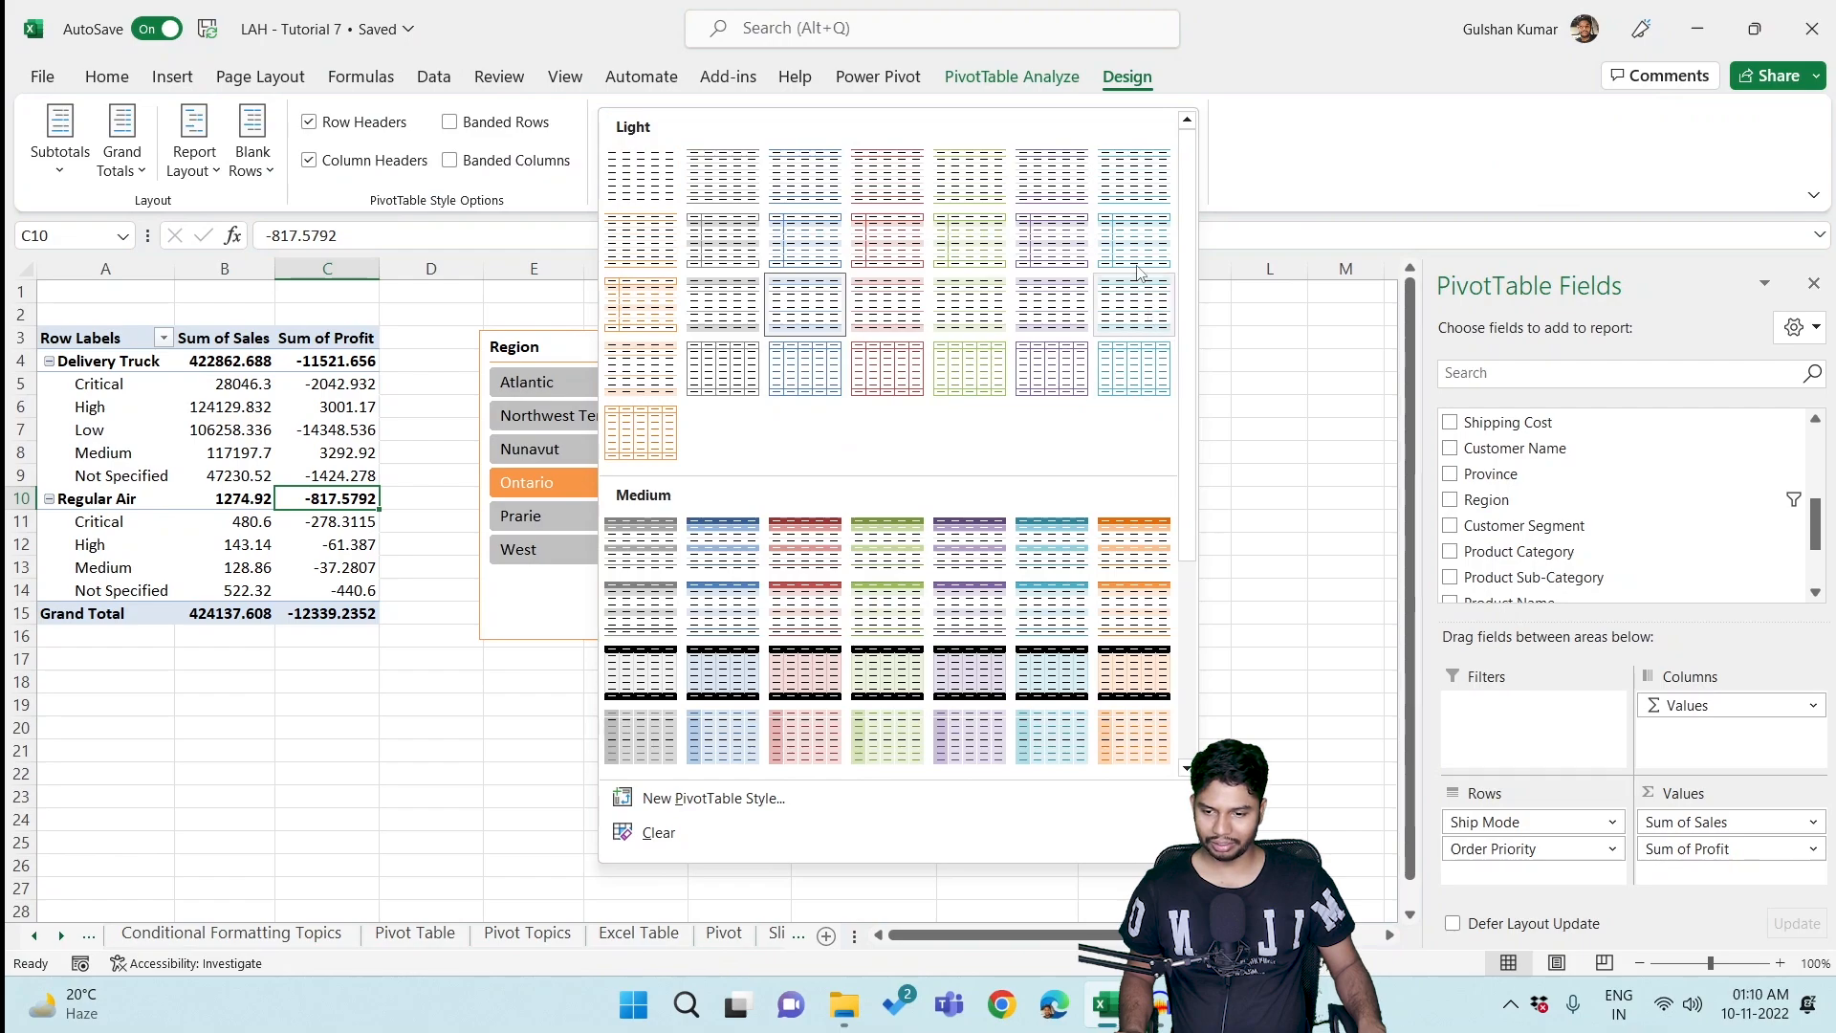
{"action": "left_click", "coordinate": [1116, 682]}
{"action": "left_click", "coordinate": [621, 732]}
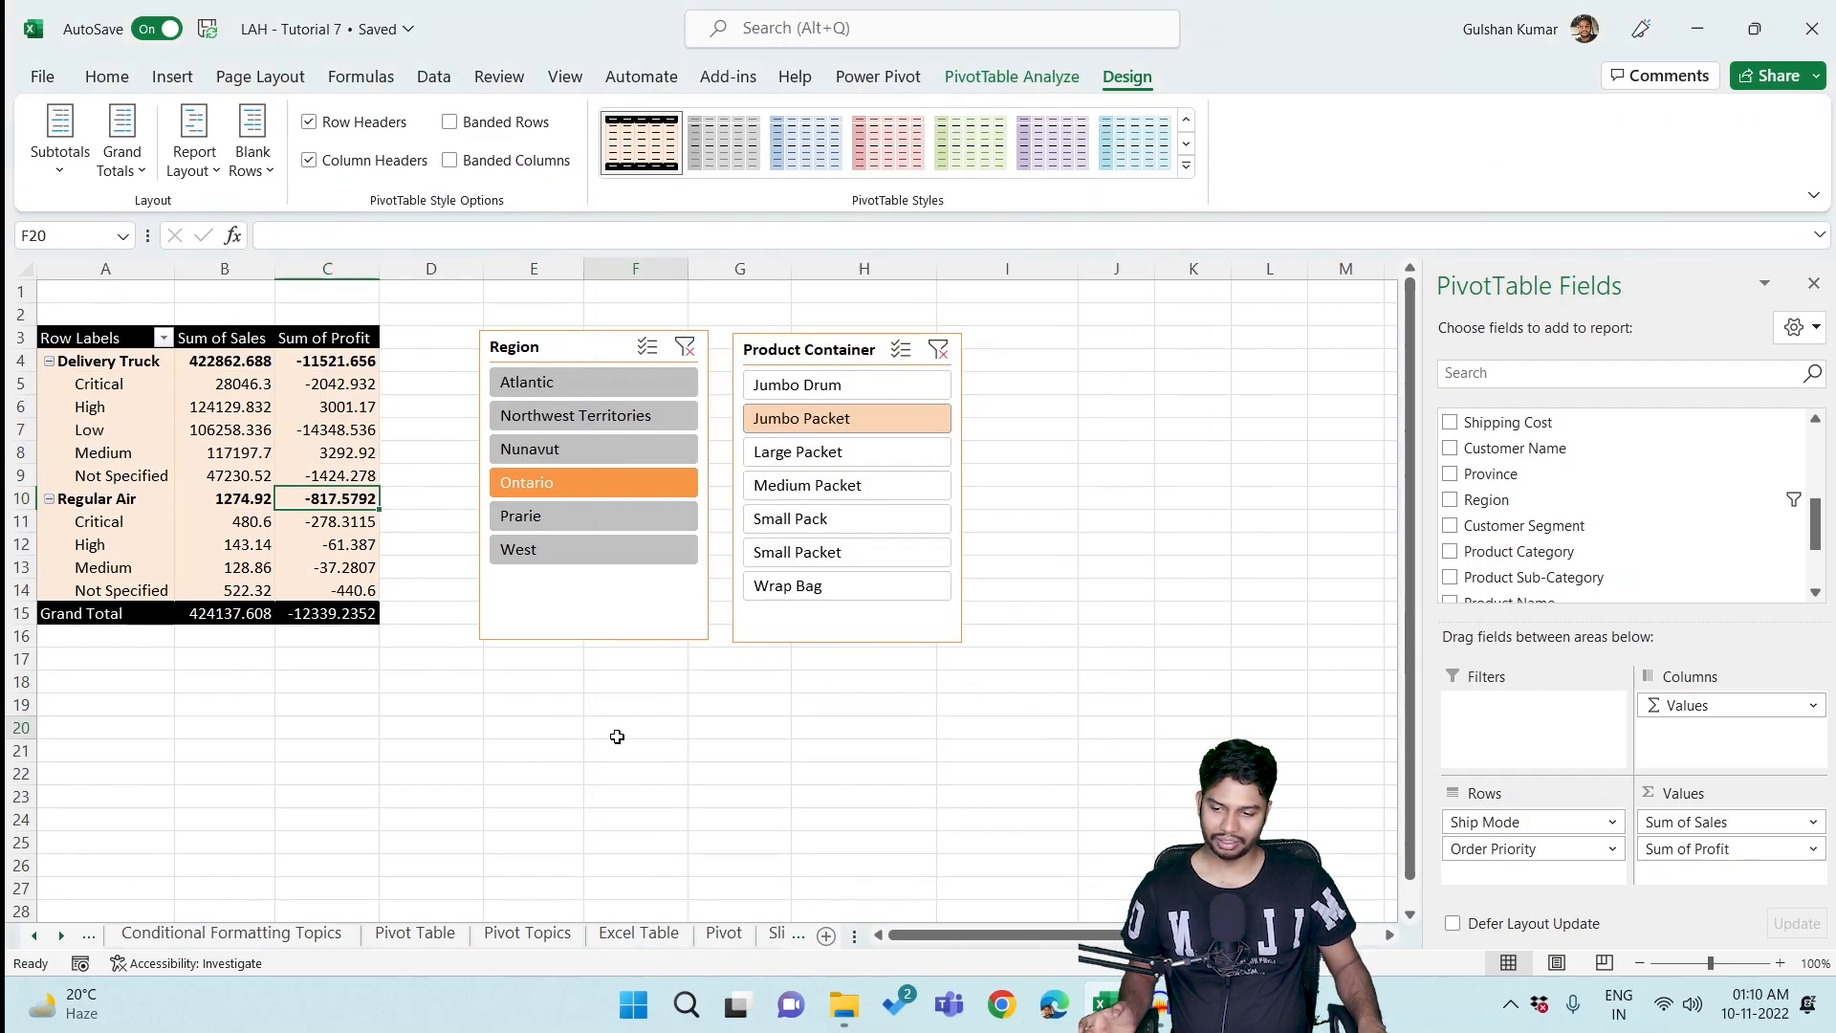
Insert a timeline for Order Date and place it beside the Product Container slicer.
{"action": "left_click", "coordinate": [335, 431]}
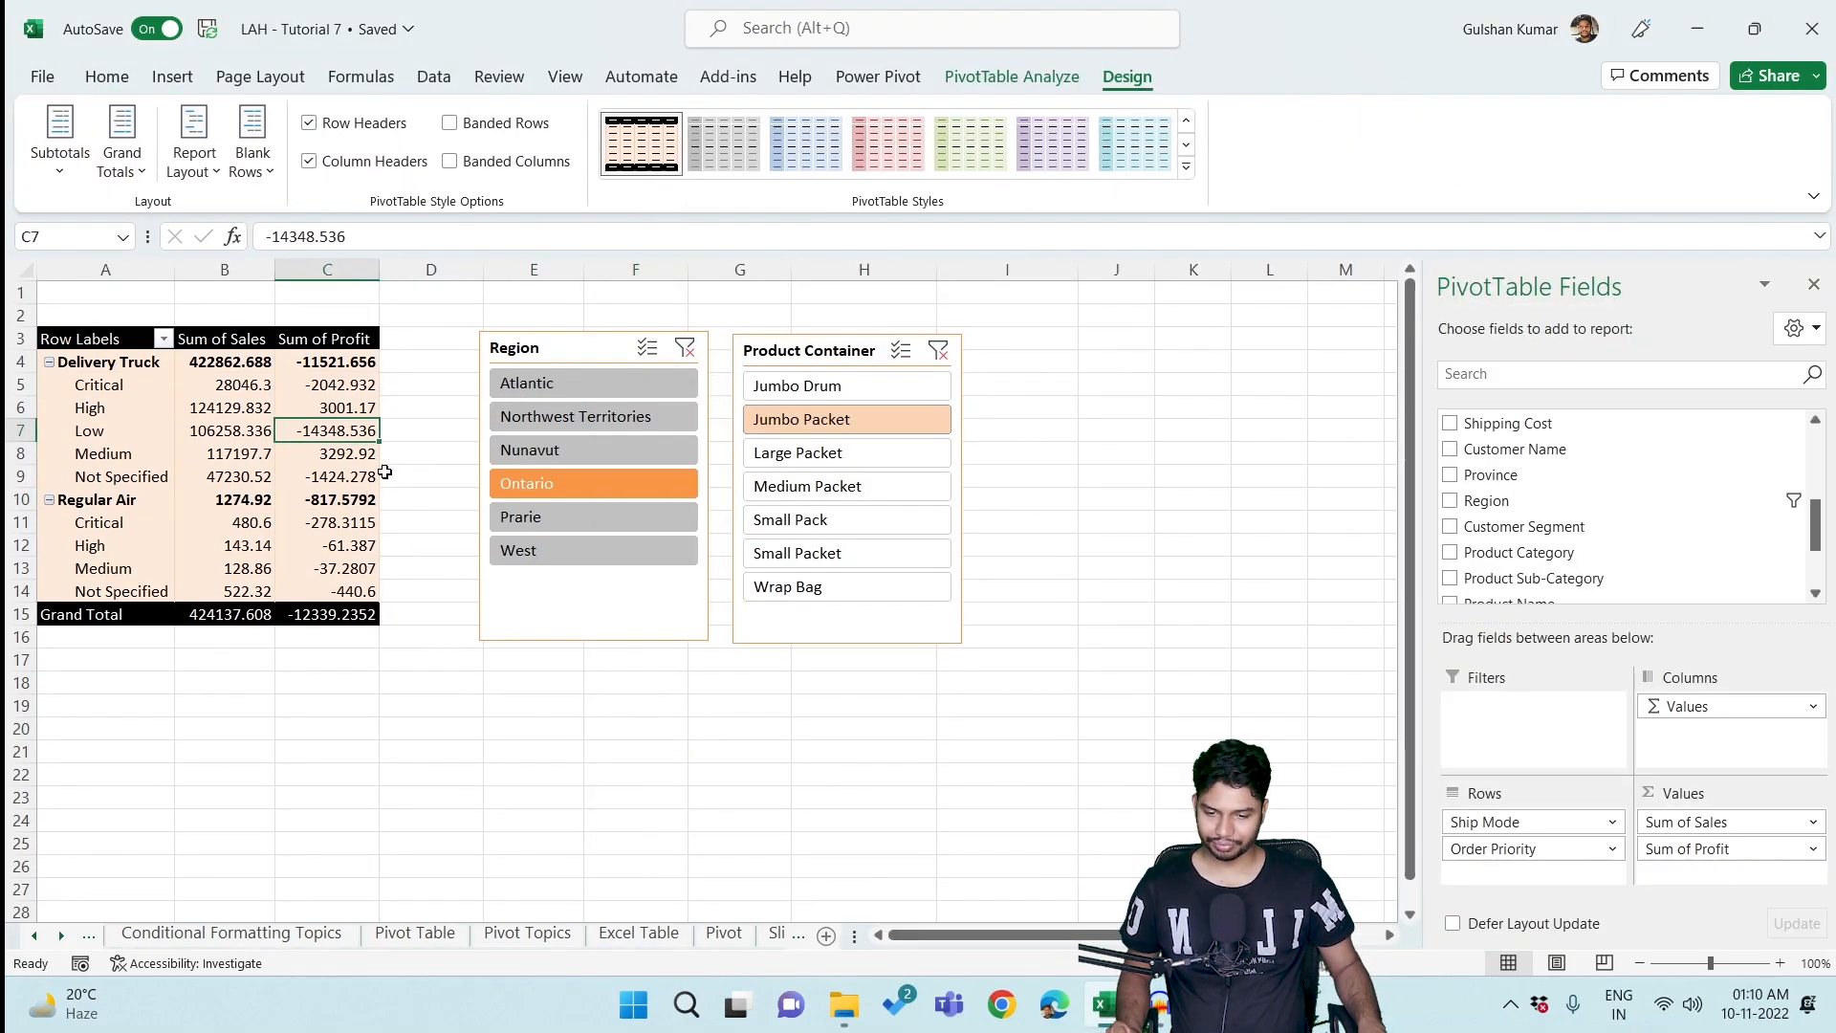
{"action": "left_click", "coordinate": [1011, 84]}
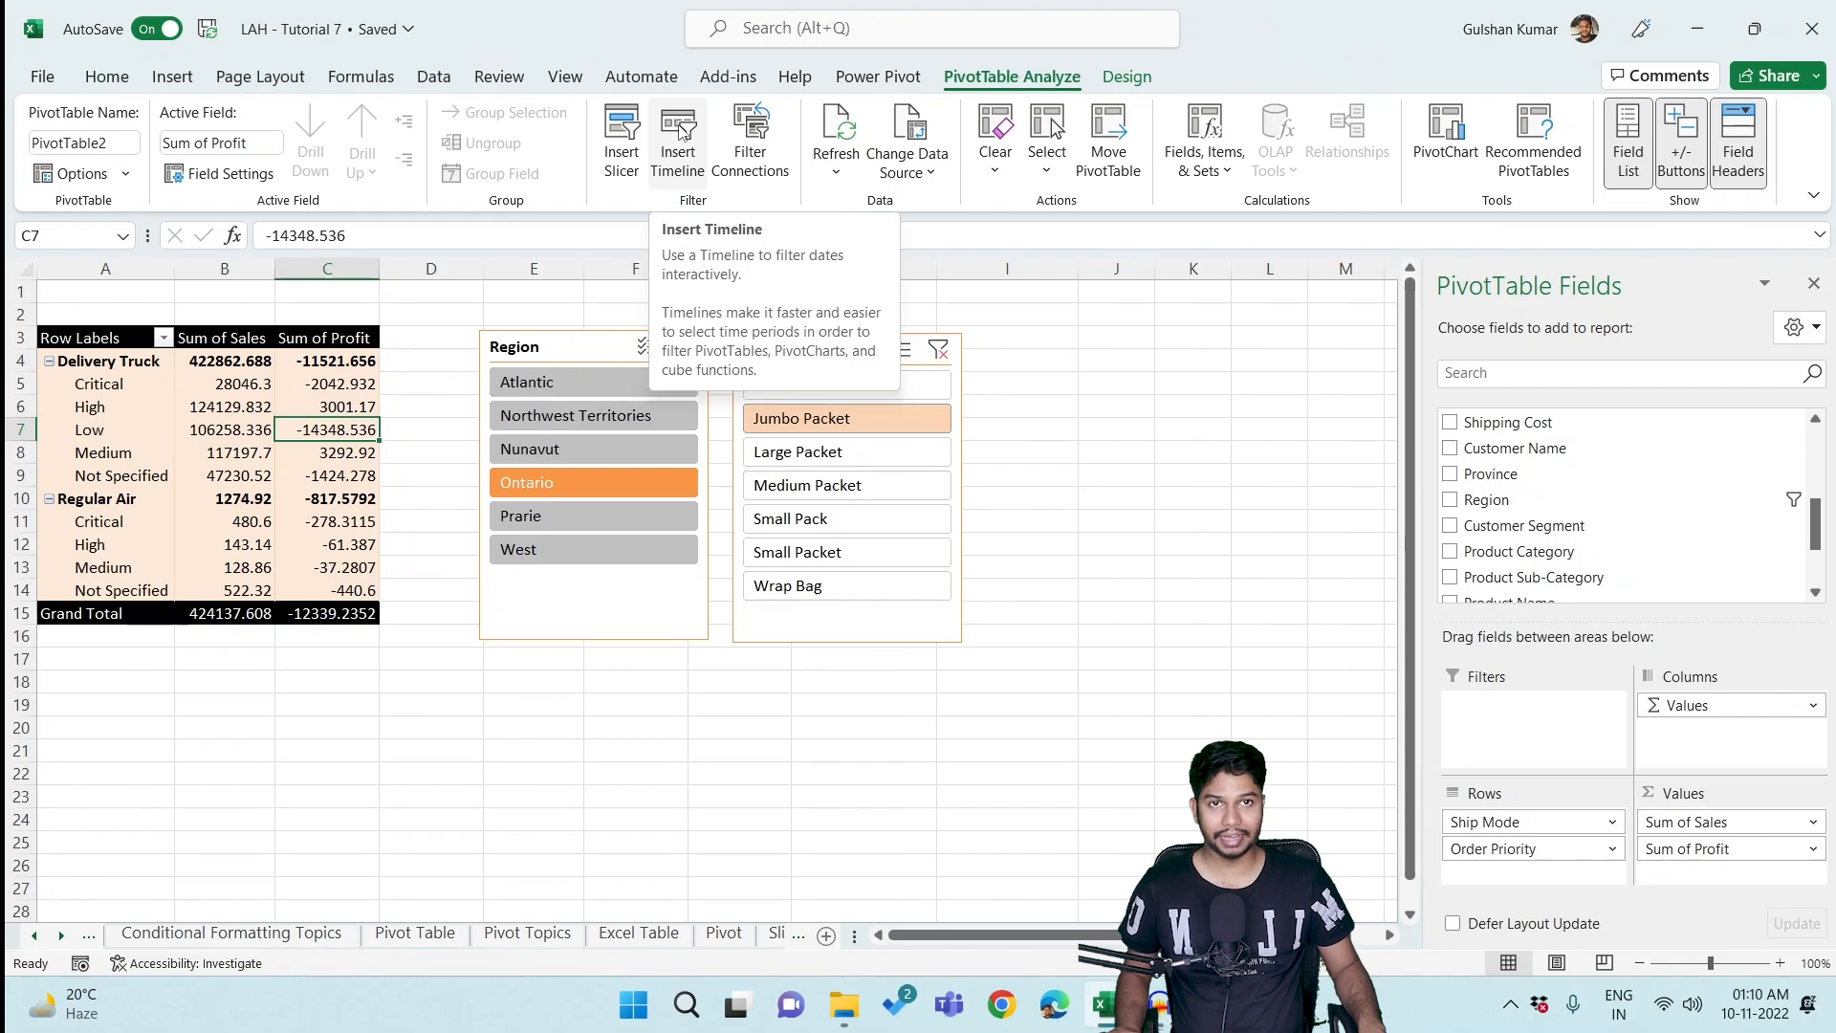
{"action": "left_click", "coordinate": [680, 131]}
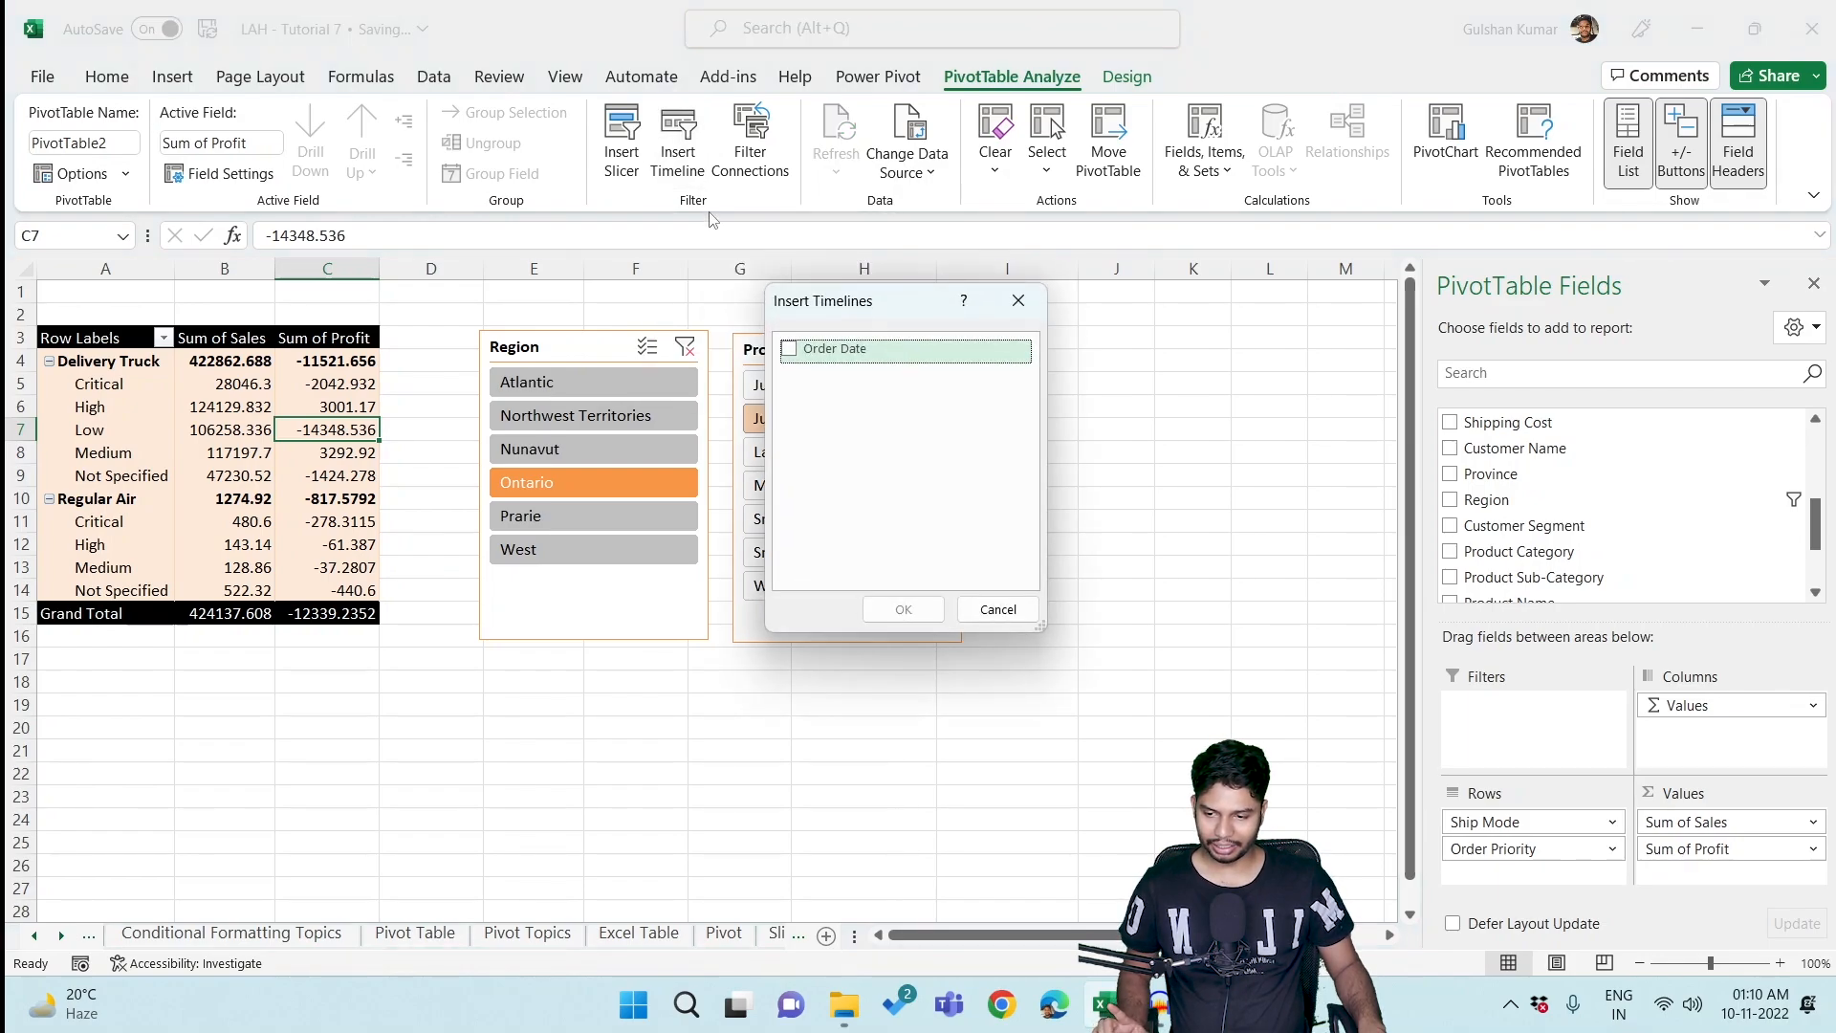
{"action": "left_click_drag", "start_coordinate": [852, 308], "coordinate": [973, 325]}
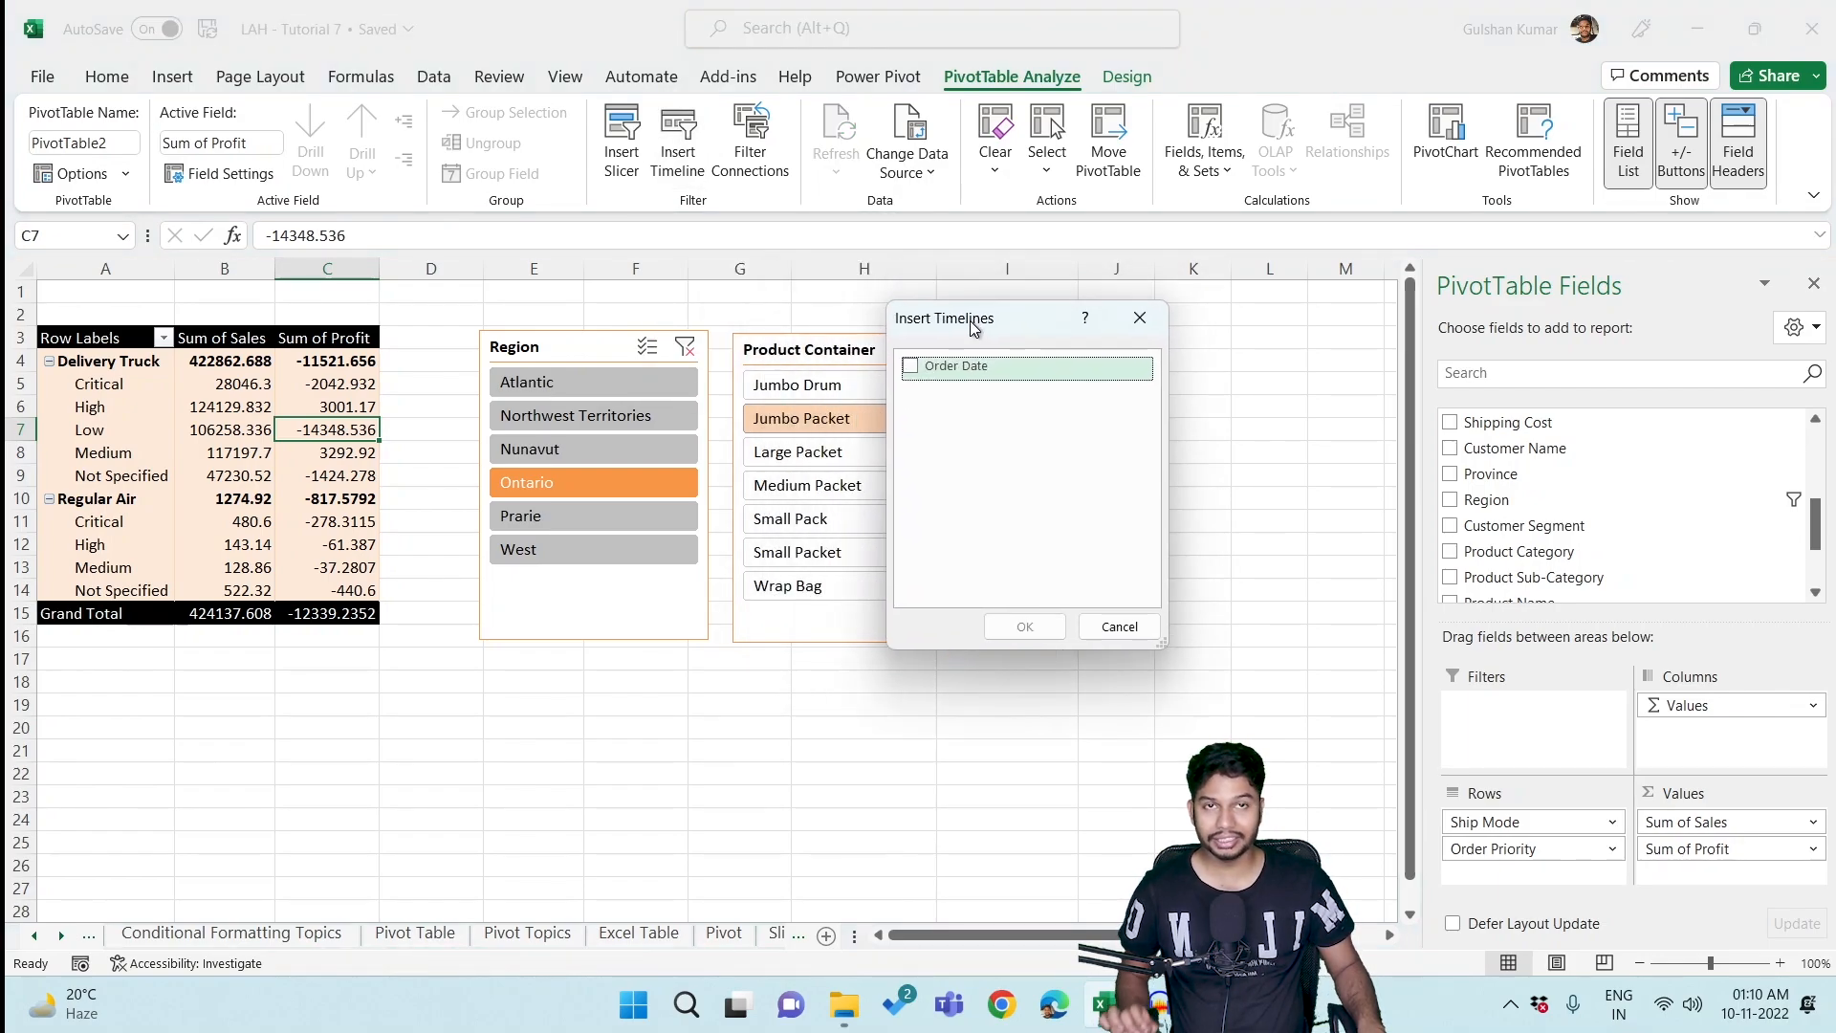
{"action": "left_click", "coordinate": [913, 367]}
{"action": "left_click", "coordinate": [1026, 629]}
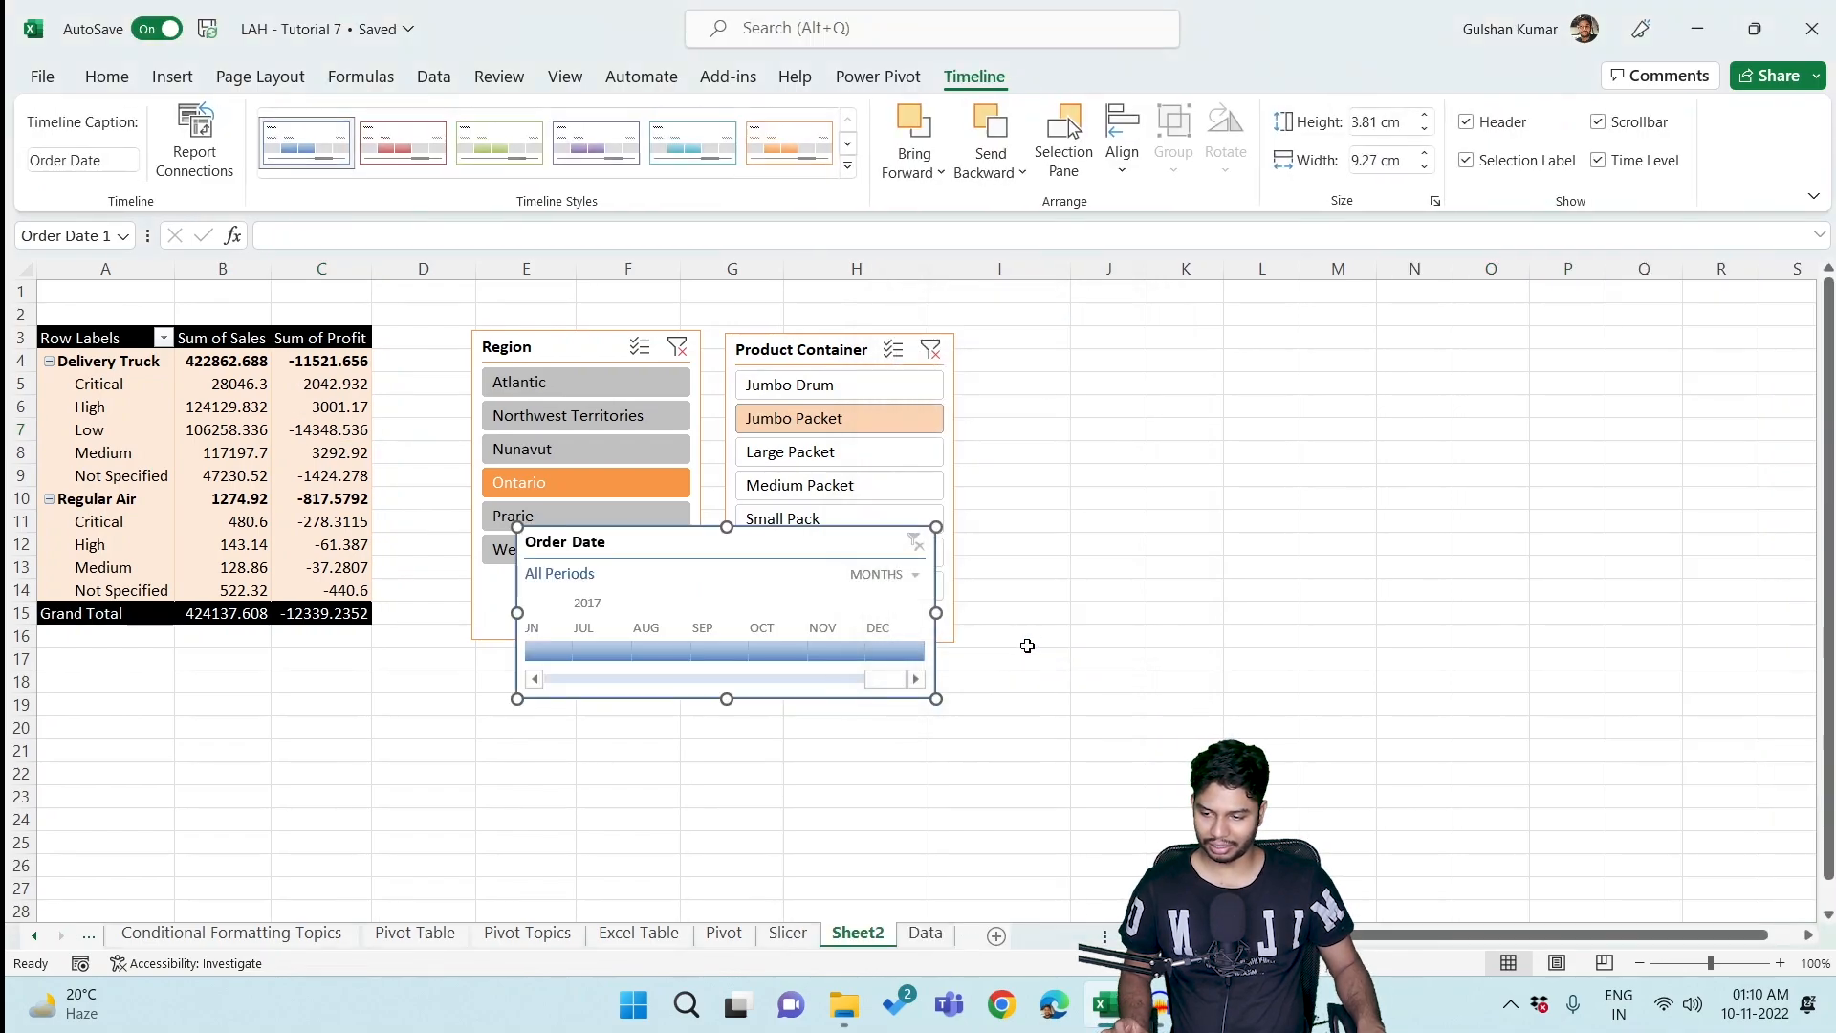
{"action": "left_click_drag", "start_coordinate": [1058, 518], "coordinate": [1227, 370]}
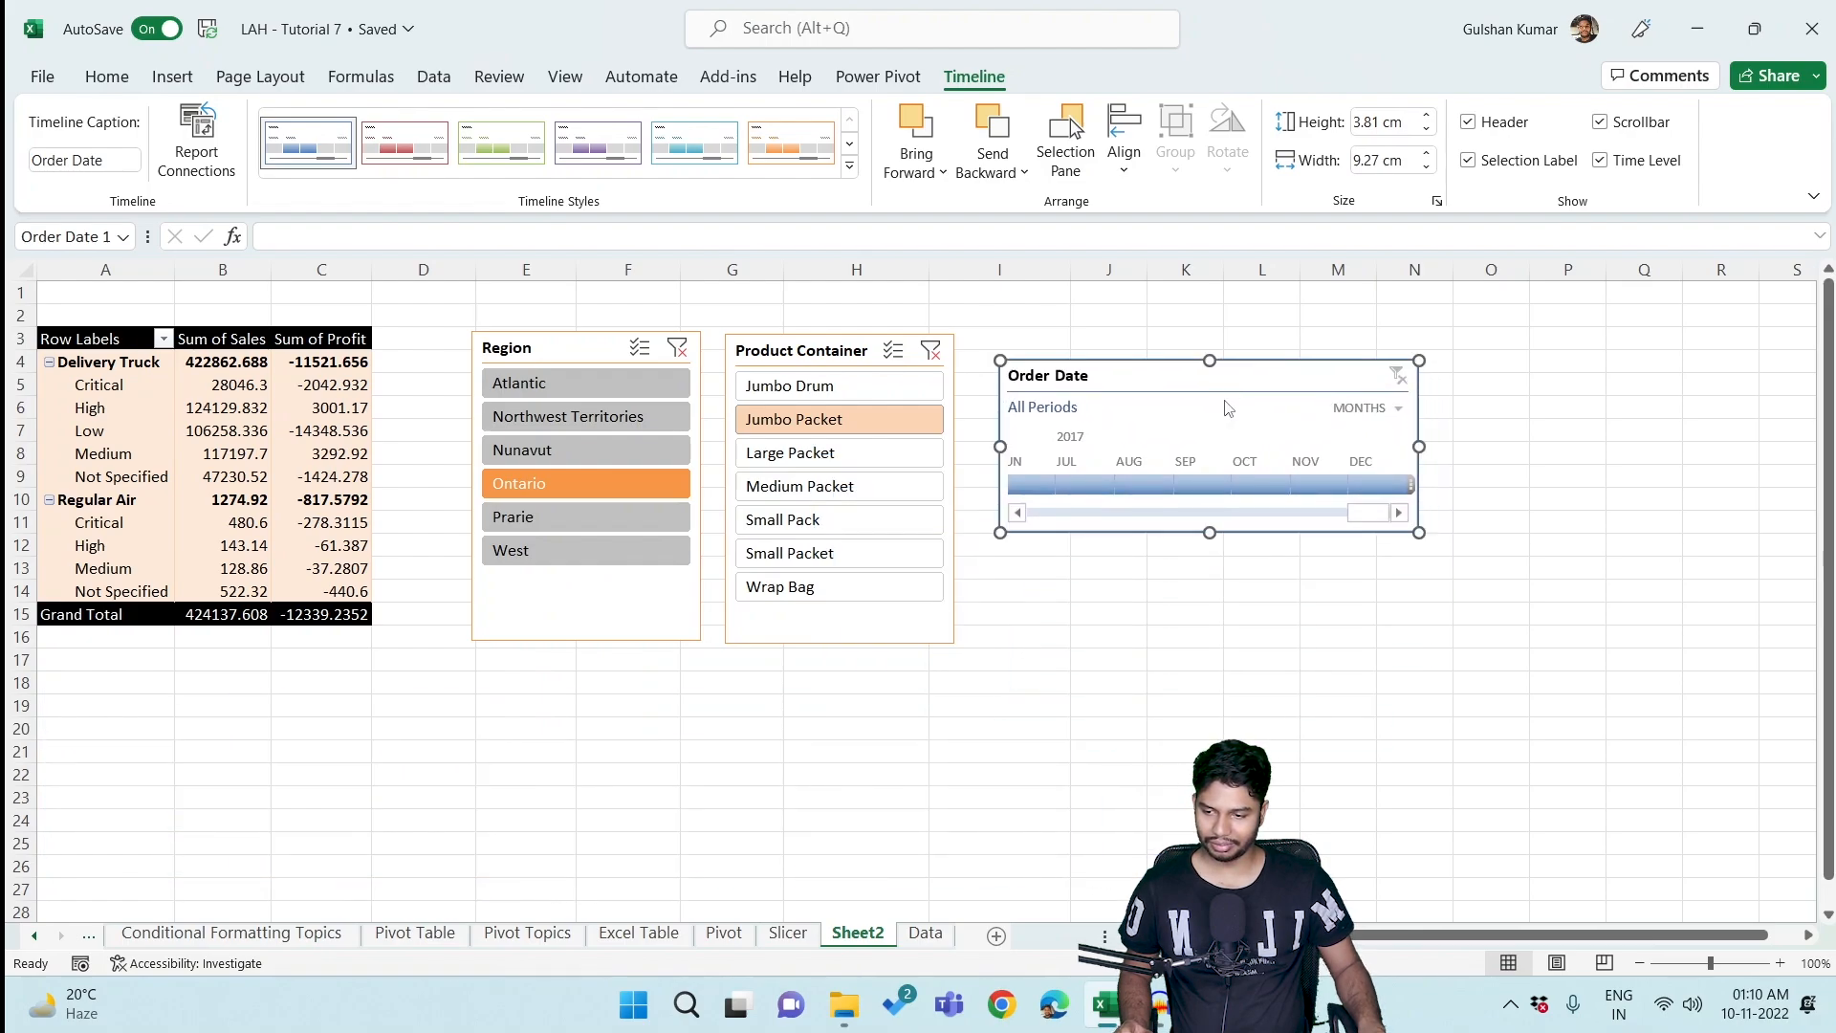
Insert eight blank rows above the PivotTable and move the Order Date timeline into that space, starting at column A.
{"action": "left_click", "coordinate": [12, 292]}
{"action": "key", "text": "ctrl+shift+plus"}
{"action": "key", "text": "ctrl+shift+plus"}
{"action": "key", "text": "ctrl+shift+plus"}
{"action": "key", "text": "ctrl+shift+plus"}
{"action": "key", "text": "ctrl+shift+plus"}
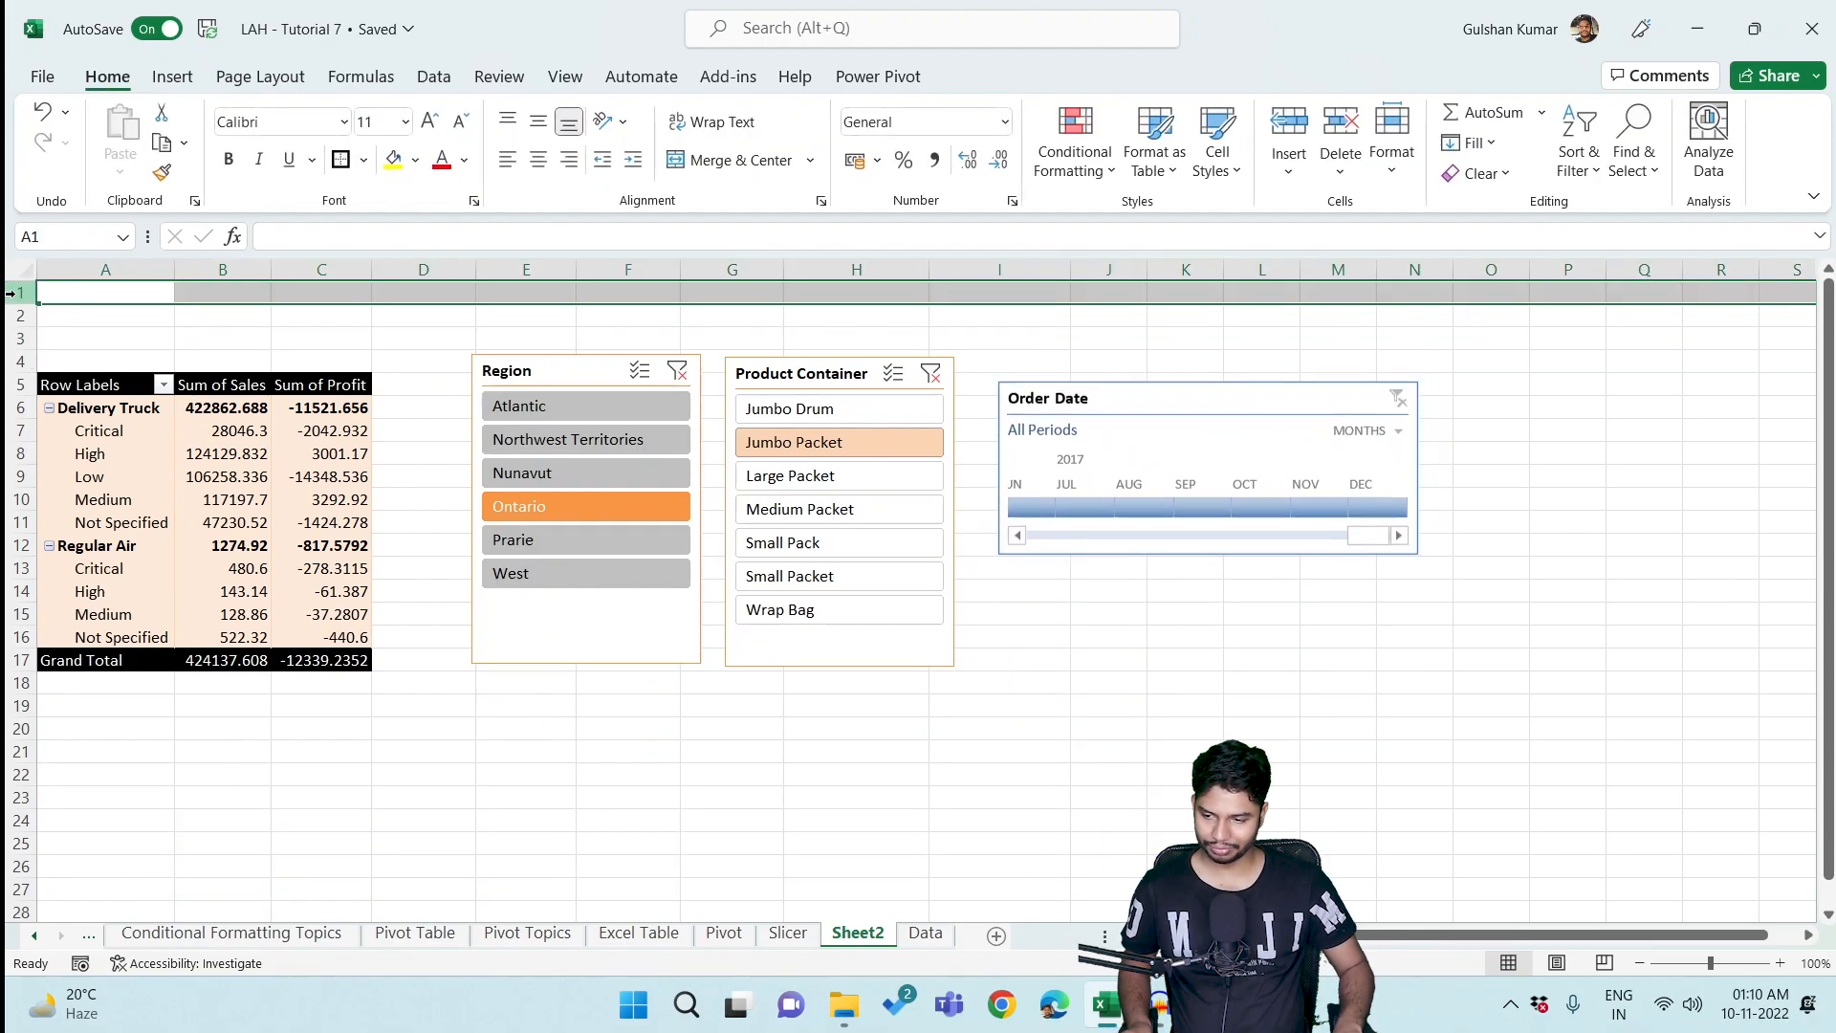
{"action": "left_click_drag", "start_coordinate": [1179, 480], "coordinate": [245, 260]}
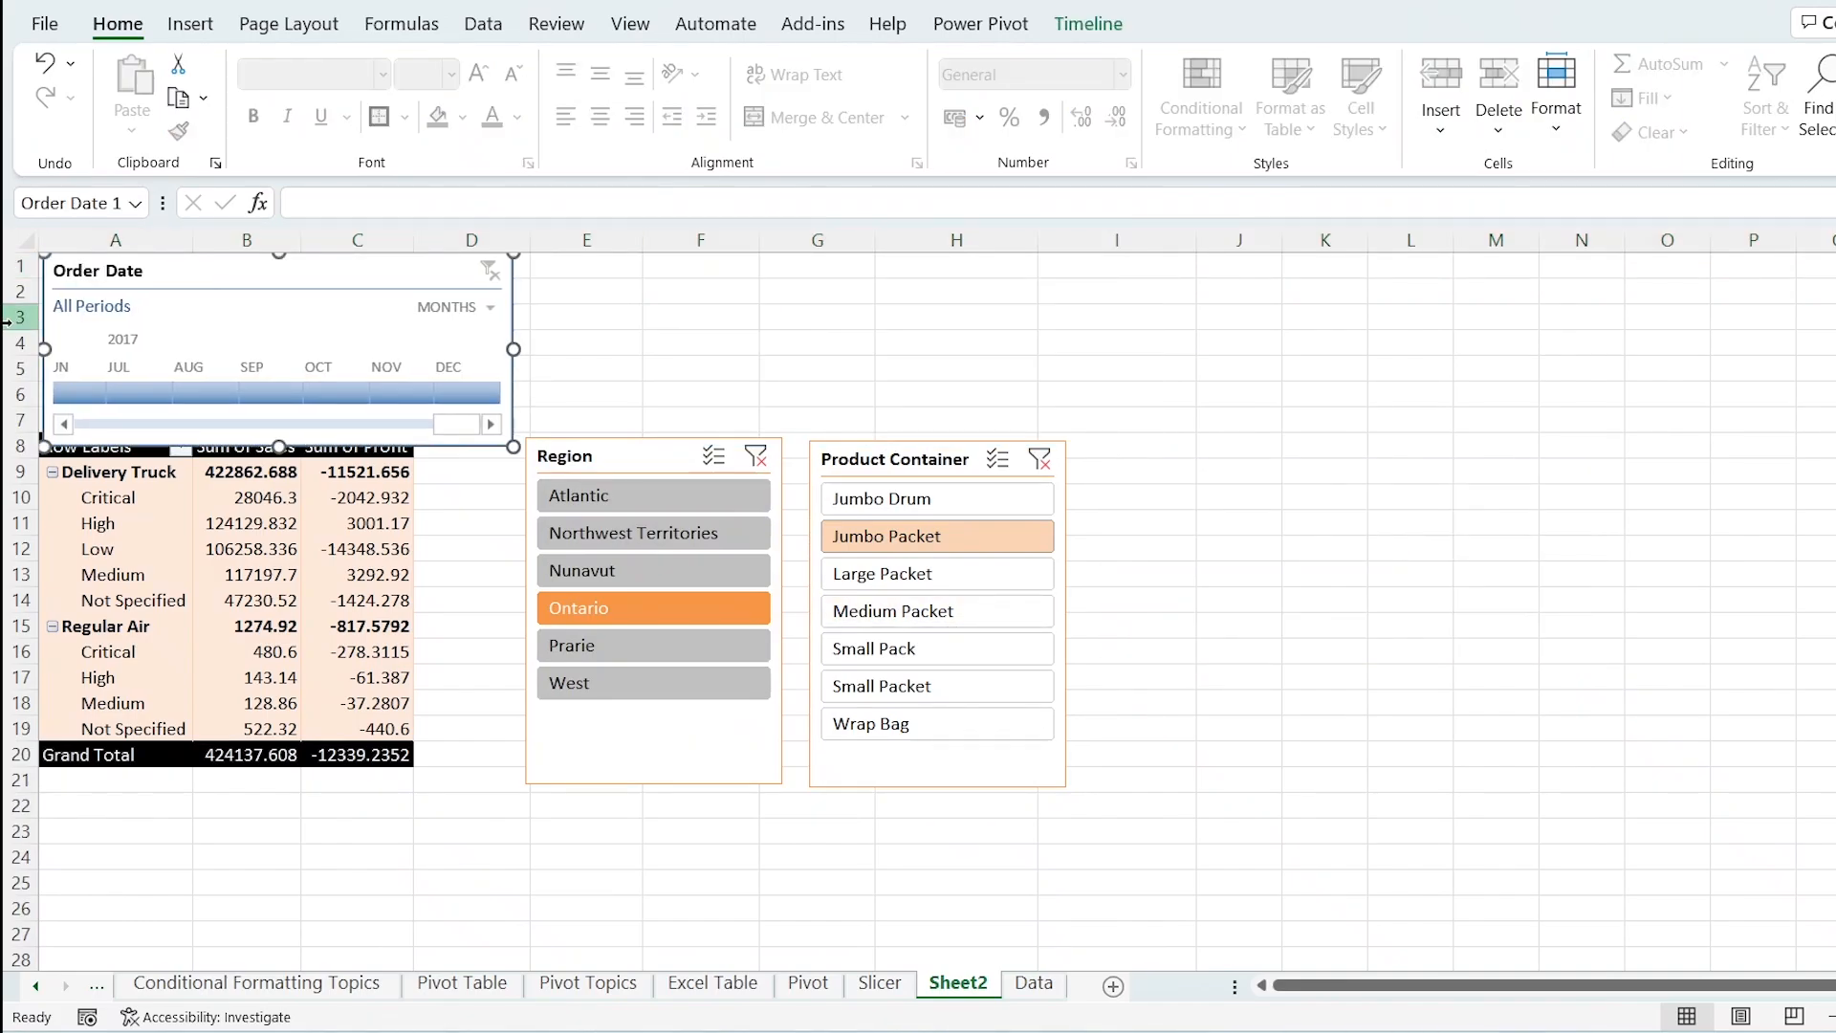
{"action": "left_click", "coordinate": [13, 316]}
{"action": "key", "text": "ctrl+shift+plus"}
{"action": "key", "text": "ctrl+shift+plus"}
{"action": "key", "text": "ctrl+shift+plus"}
Widen the Order Date timeline so it spans columns A to I.
{"action": "left_click", "coordinate": [726, 396]}
{"action": "left_click", "coordinate": [380, 275]}
{"action": "left_click_drag", "start_coordinate": [507, 363], "coordinate": [1115, 345]}
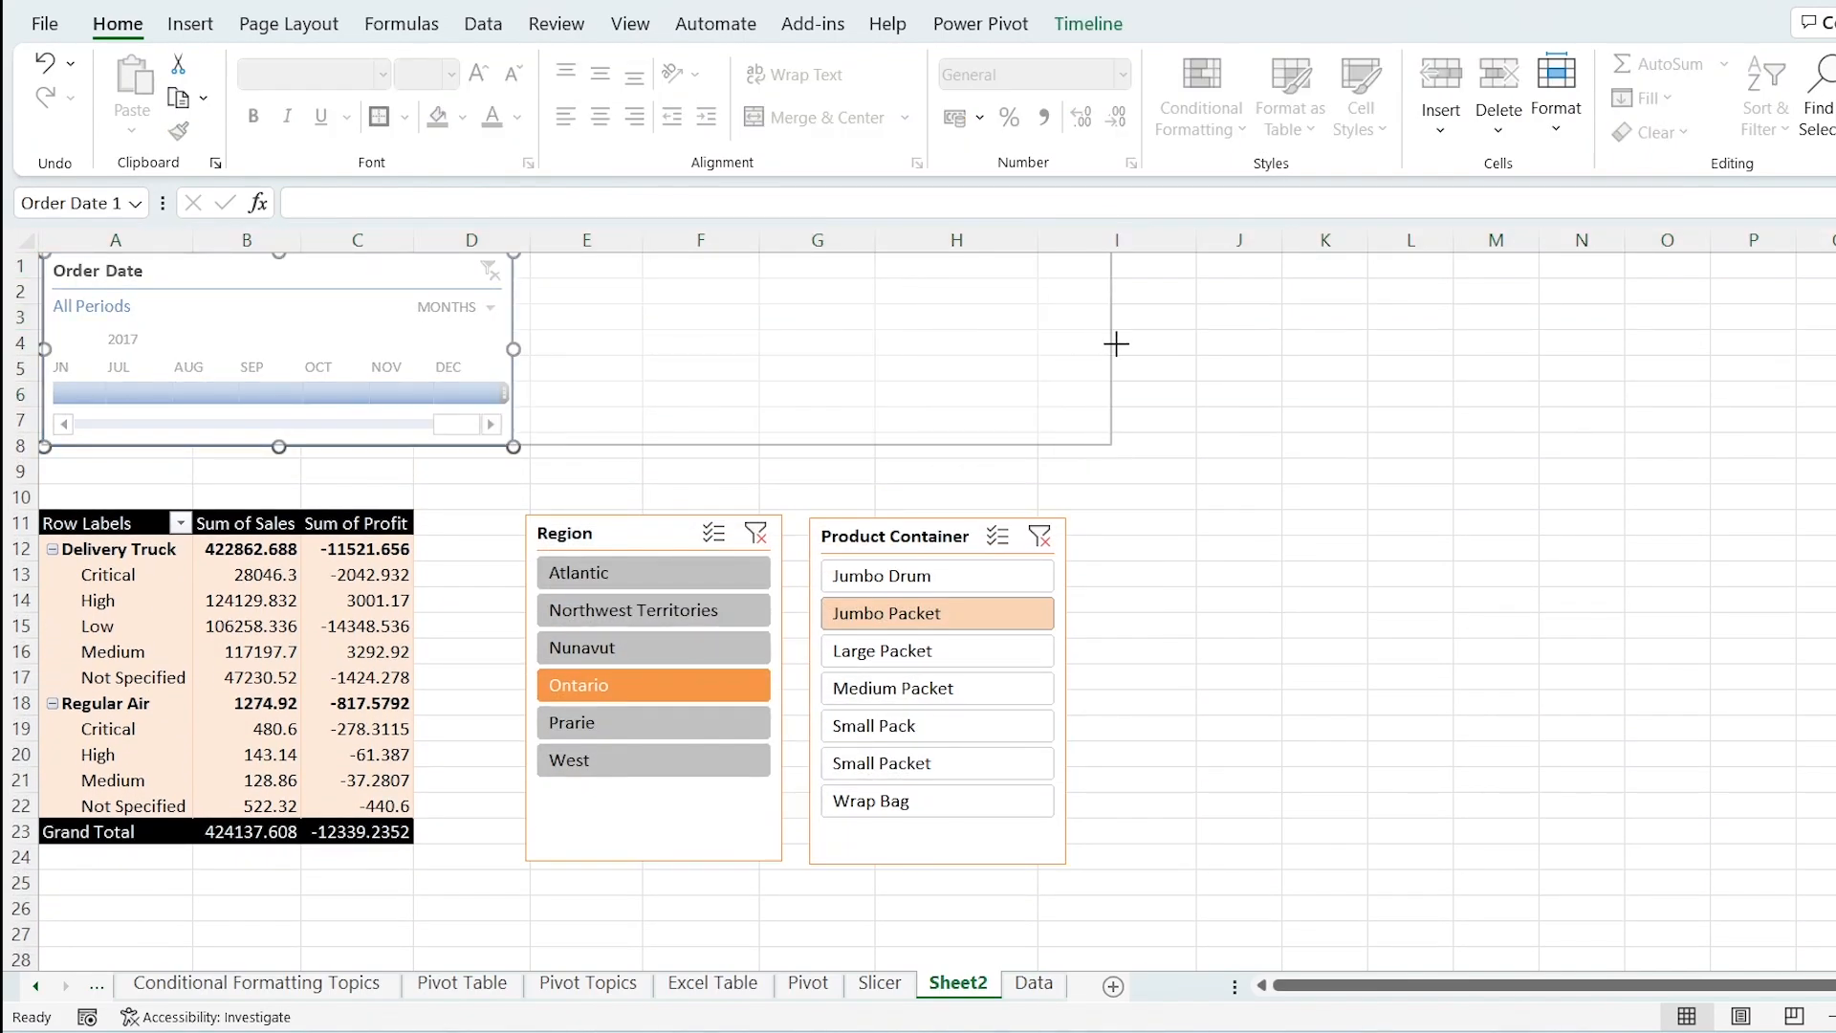
{"action": "left_click", "coordinate": [1413, 421]}
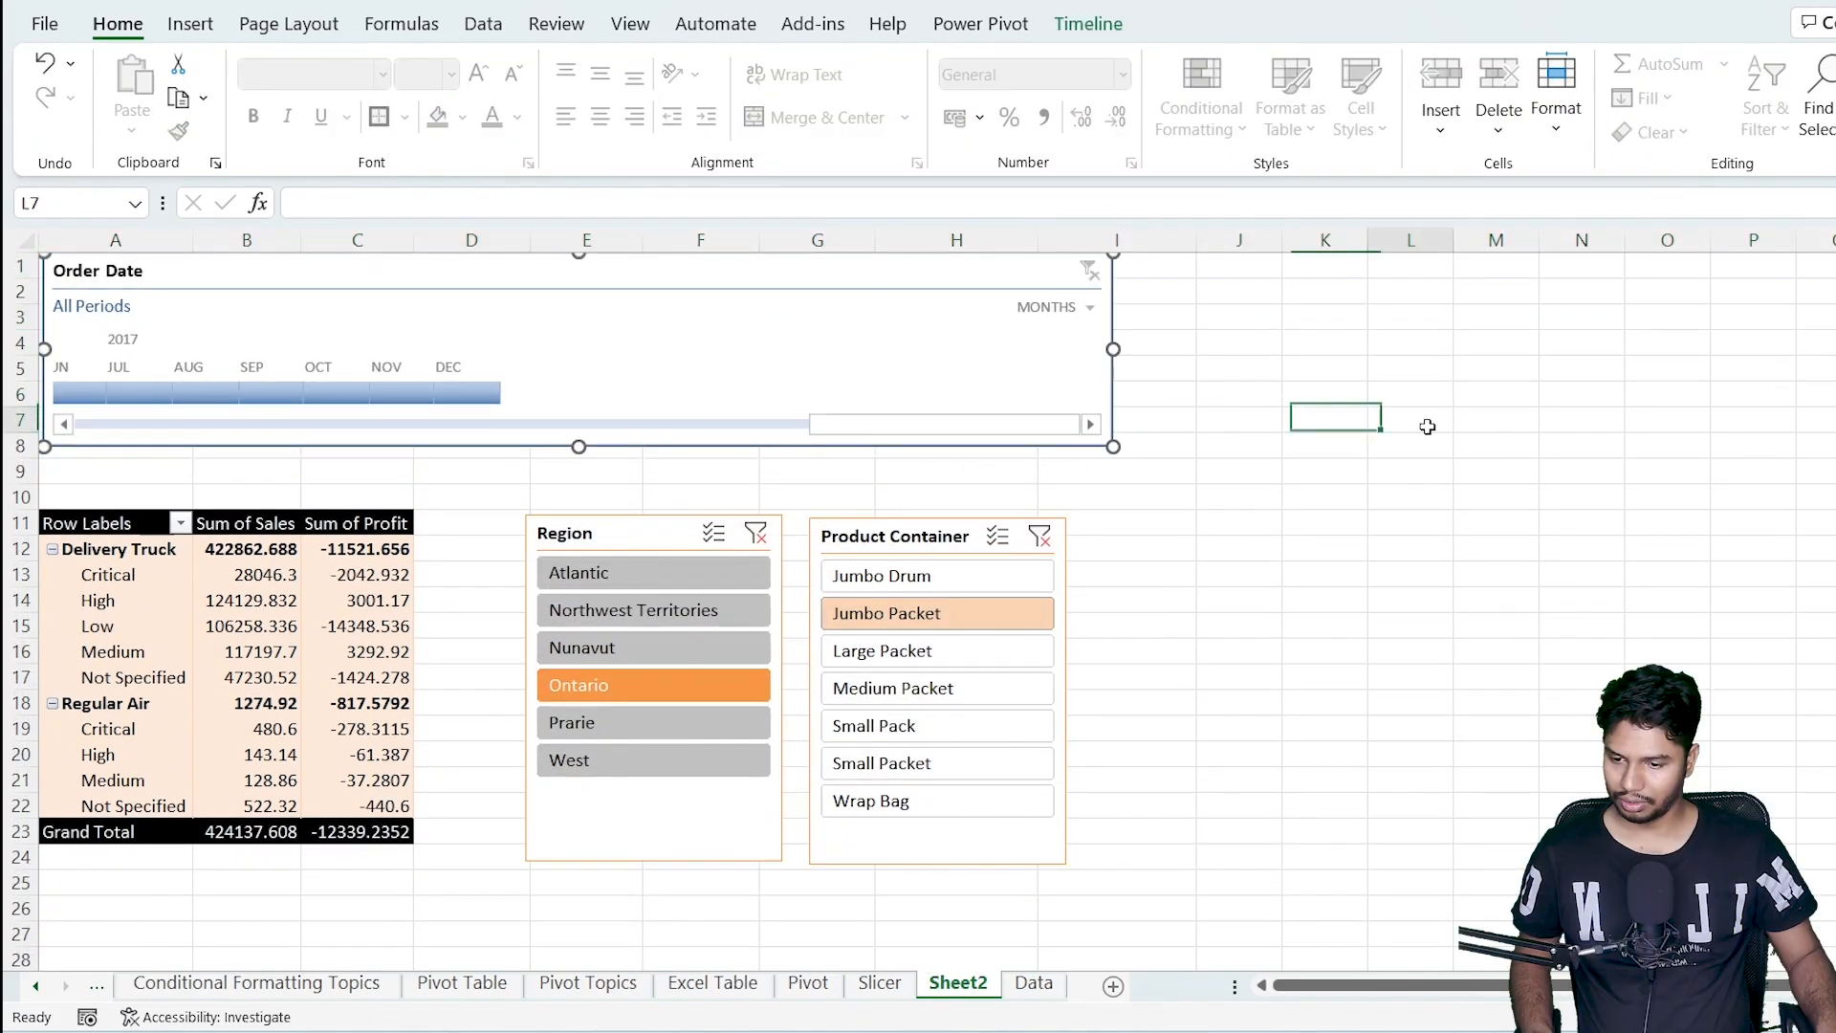
Try the timeline ranges Jan–Jul 2017, Jun–Dec 2017 and Q4 2016 on the PivotTable.
{"action": "left_click", "coordinate": [88, 426]}
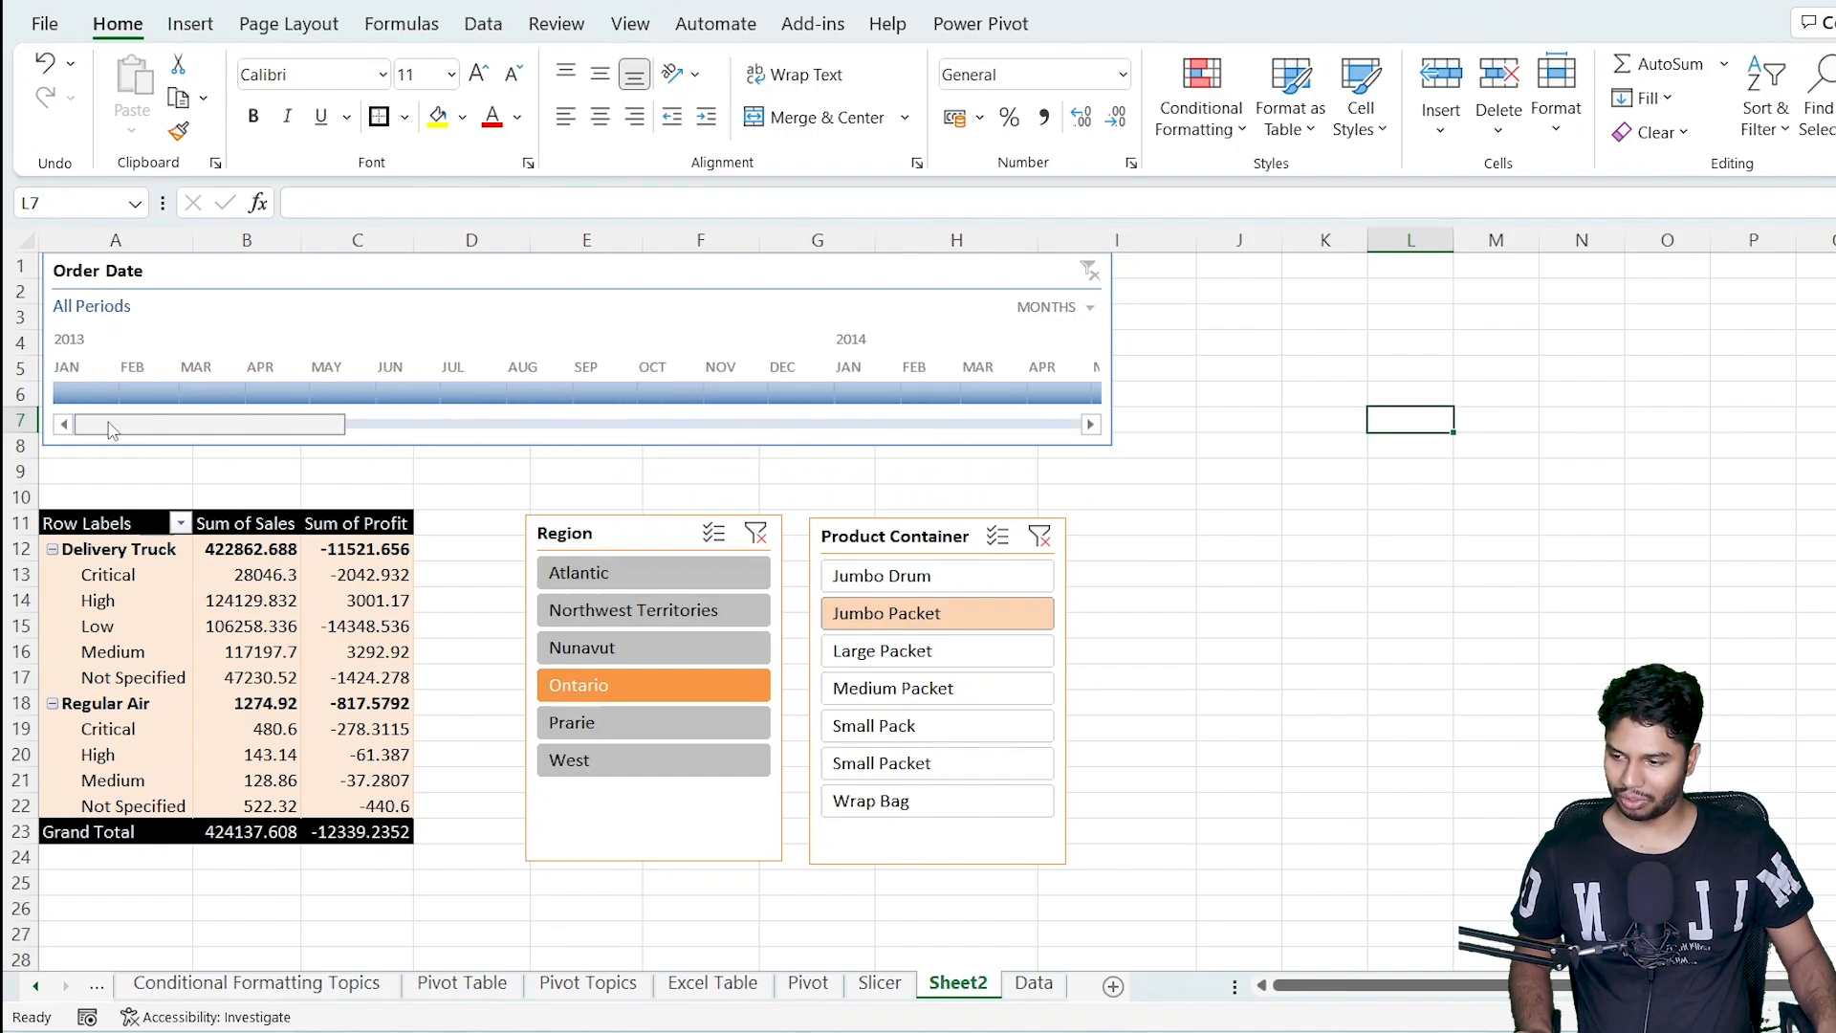
{"action": "left_click_drag", "start_coordinate": [110, 430], "coordinate": [914, 416]}
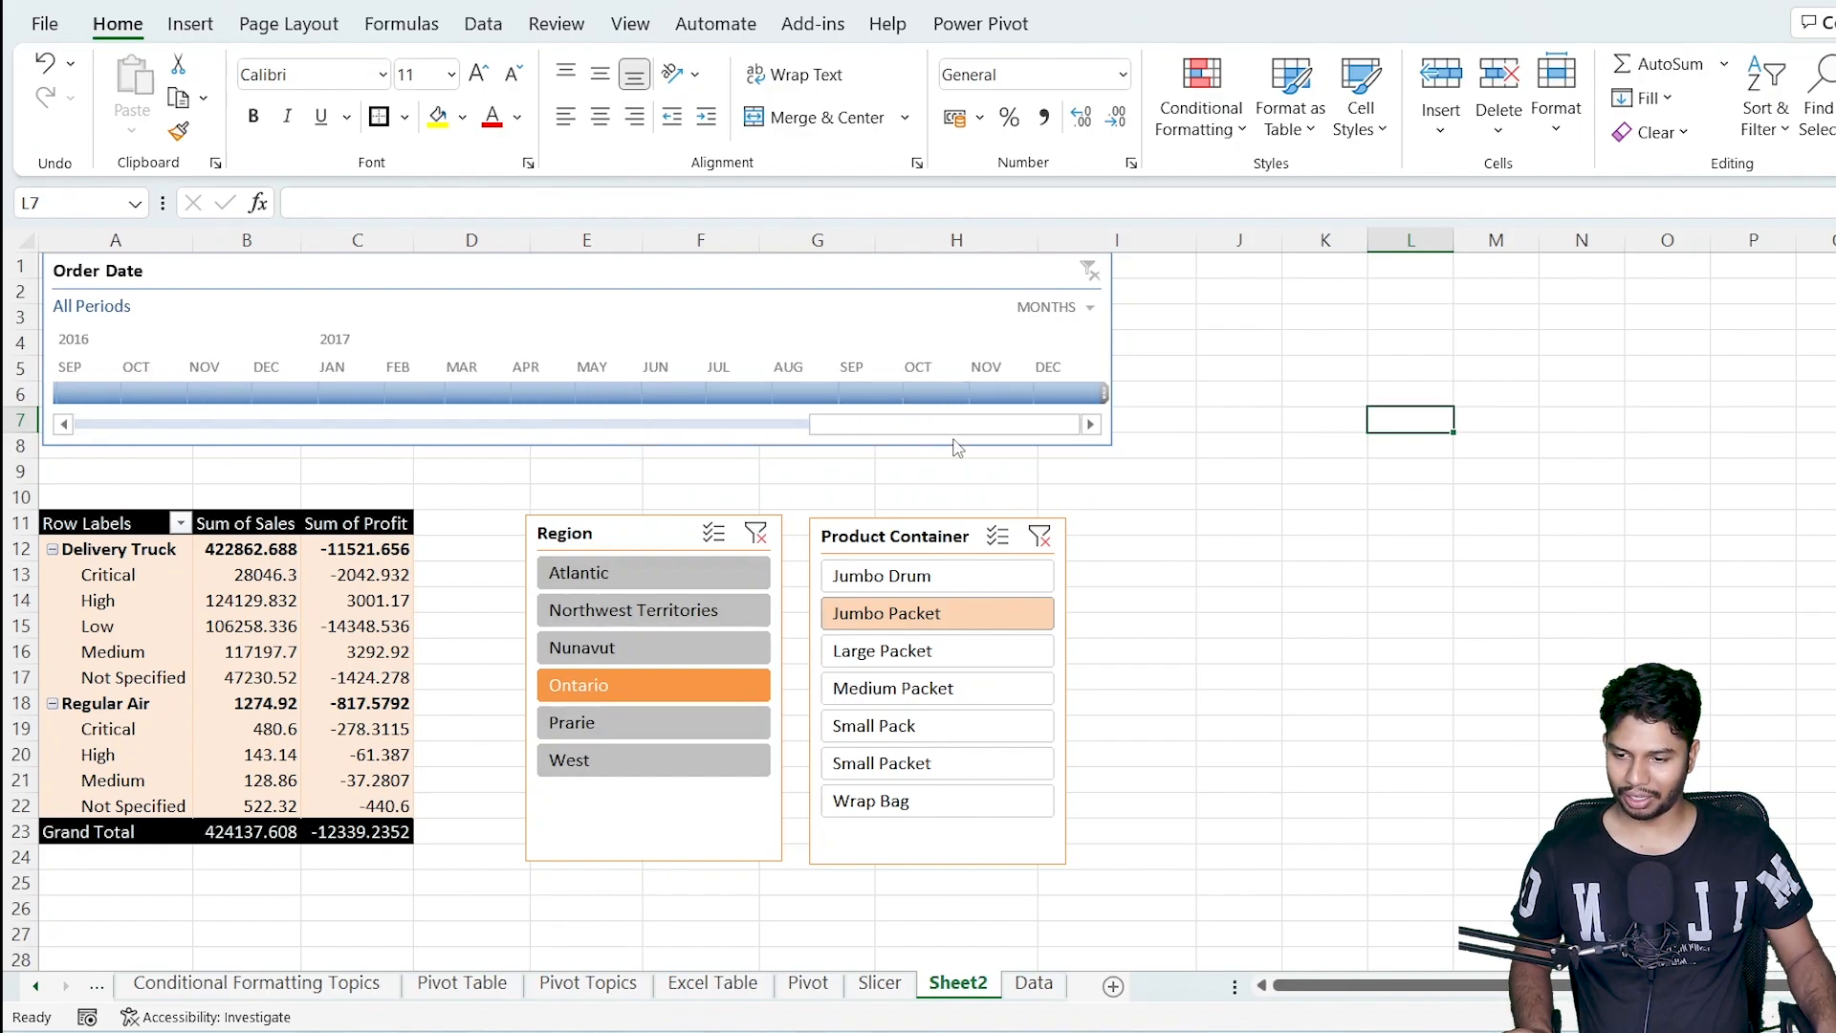
{"action": "left_click_drag", "start_coordinate": [329, 400], "coordinate": [717, 401]}
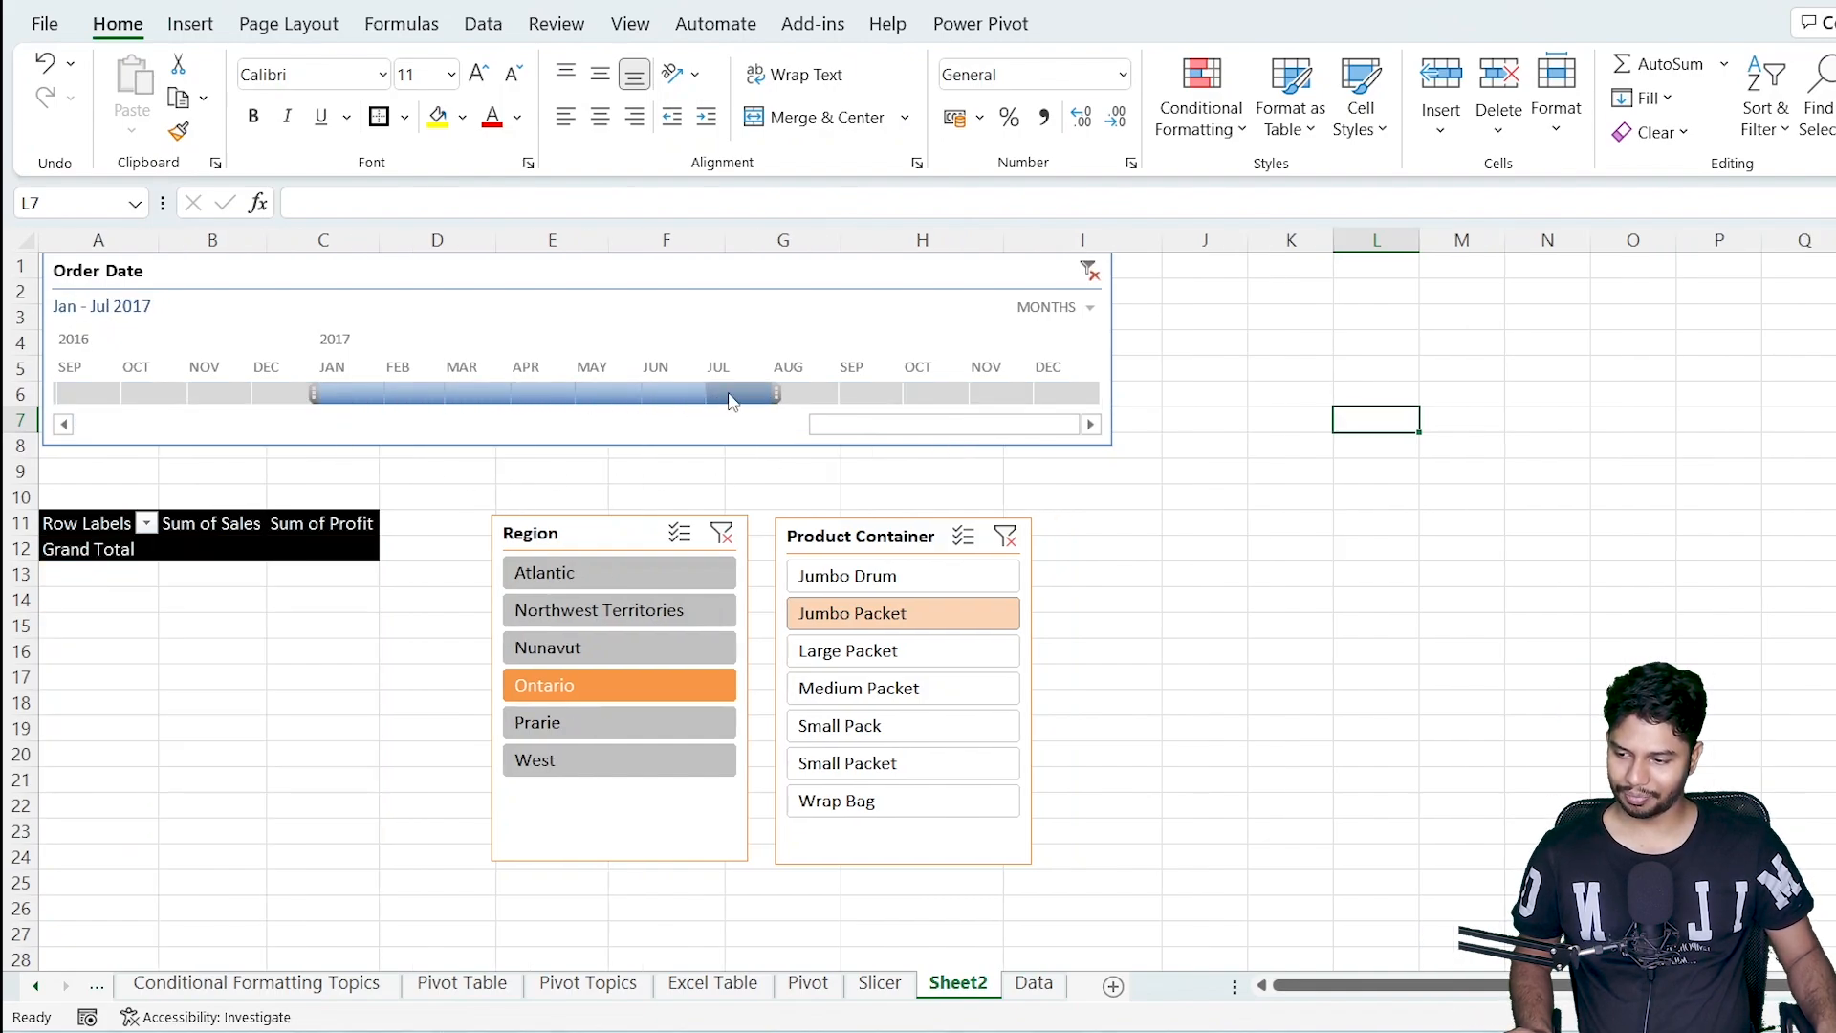
{"action": "left_click_drag", "start_coordinate": [1062, 394], "coordinate": [655, 400]}
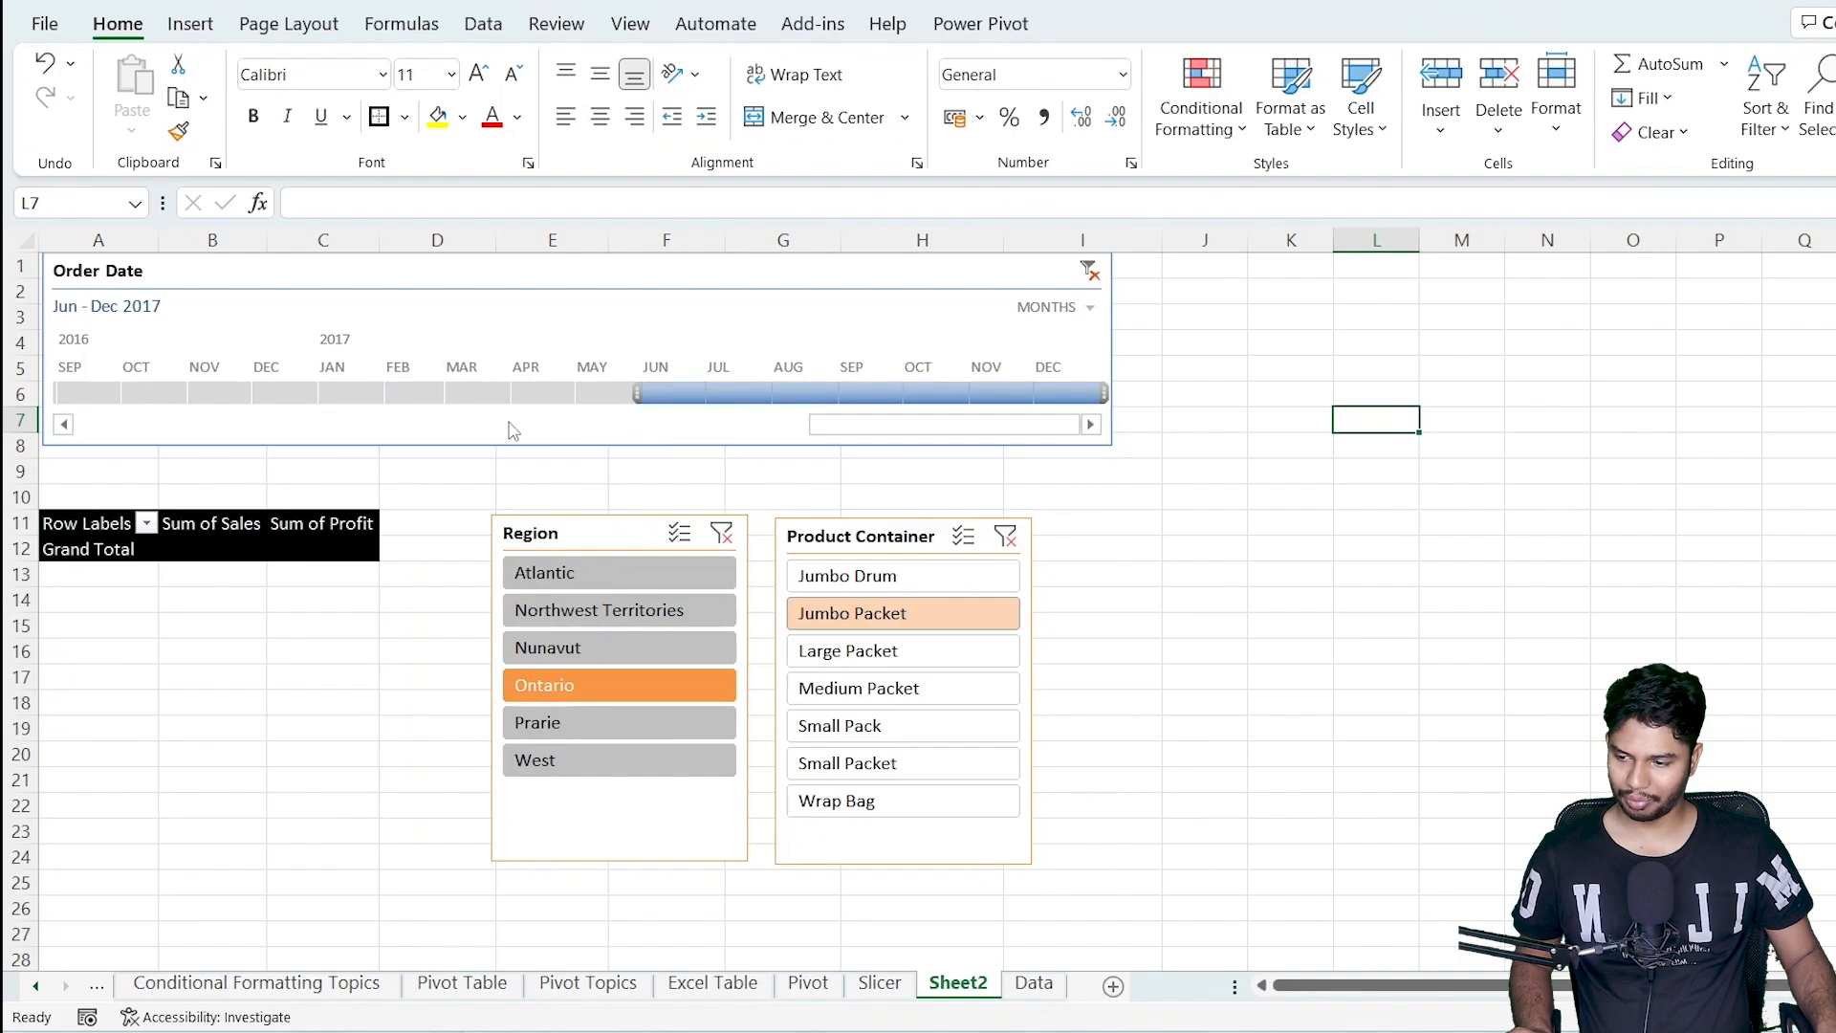
{"action": "left_click_drag", "start_coordinate": [306, 393], "coordinate": [182, 414]}
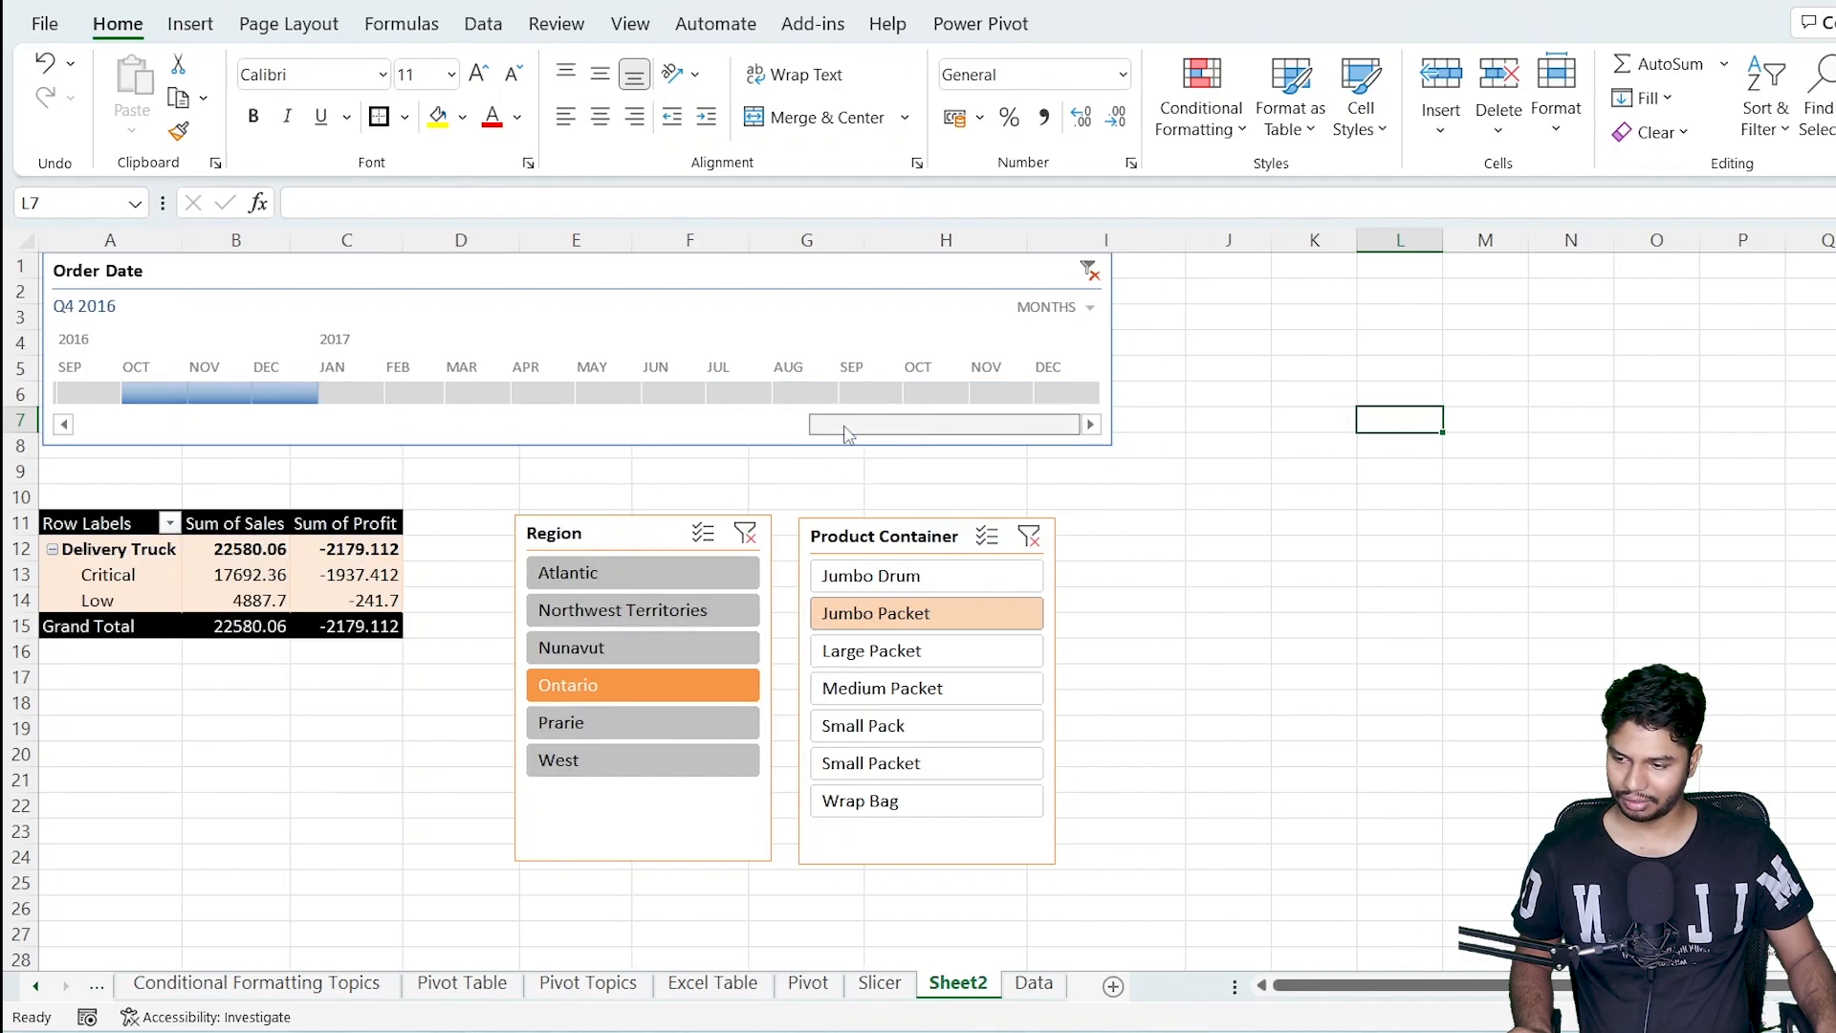
Filter the timeline to Jan–Nov 2016 and clear the filters of the Region and Product Container slicers.
{"action": "left_click_drag", "start_coordinate": [848, 424], "coordinate": [690, 460]}
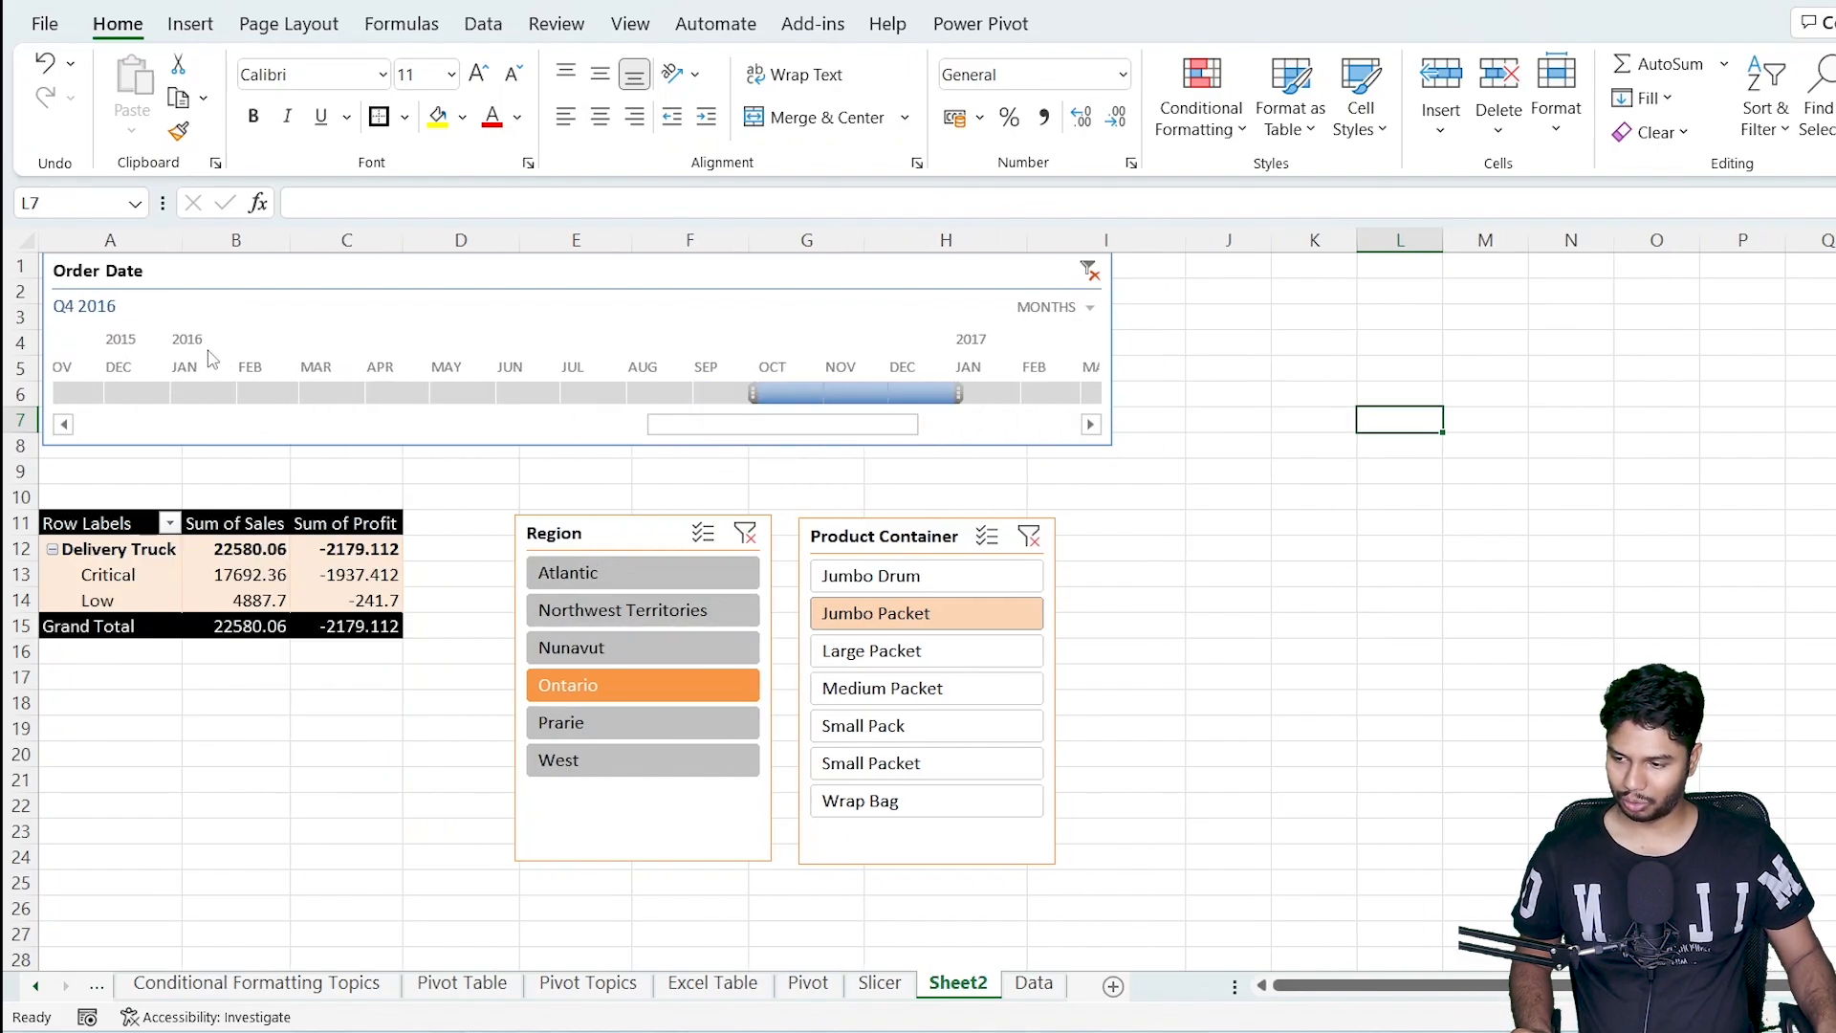
{"action": "left_click_drag", "start_coordinate": [216, 390], "coordinate": [860, 387]}
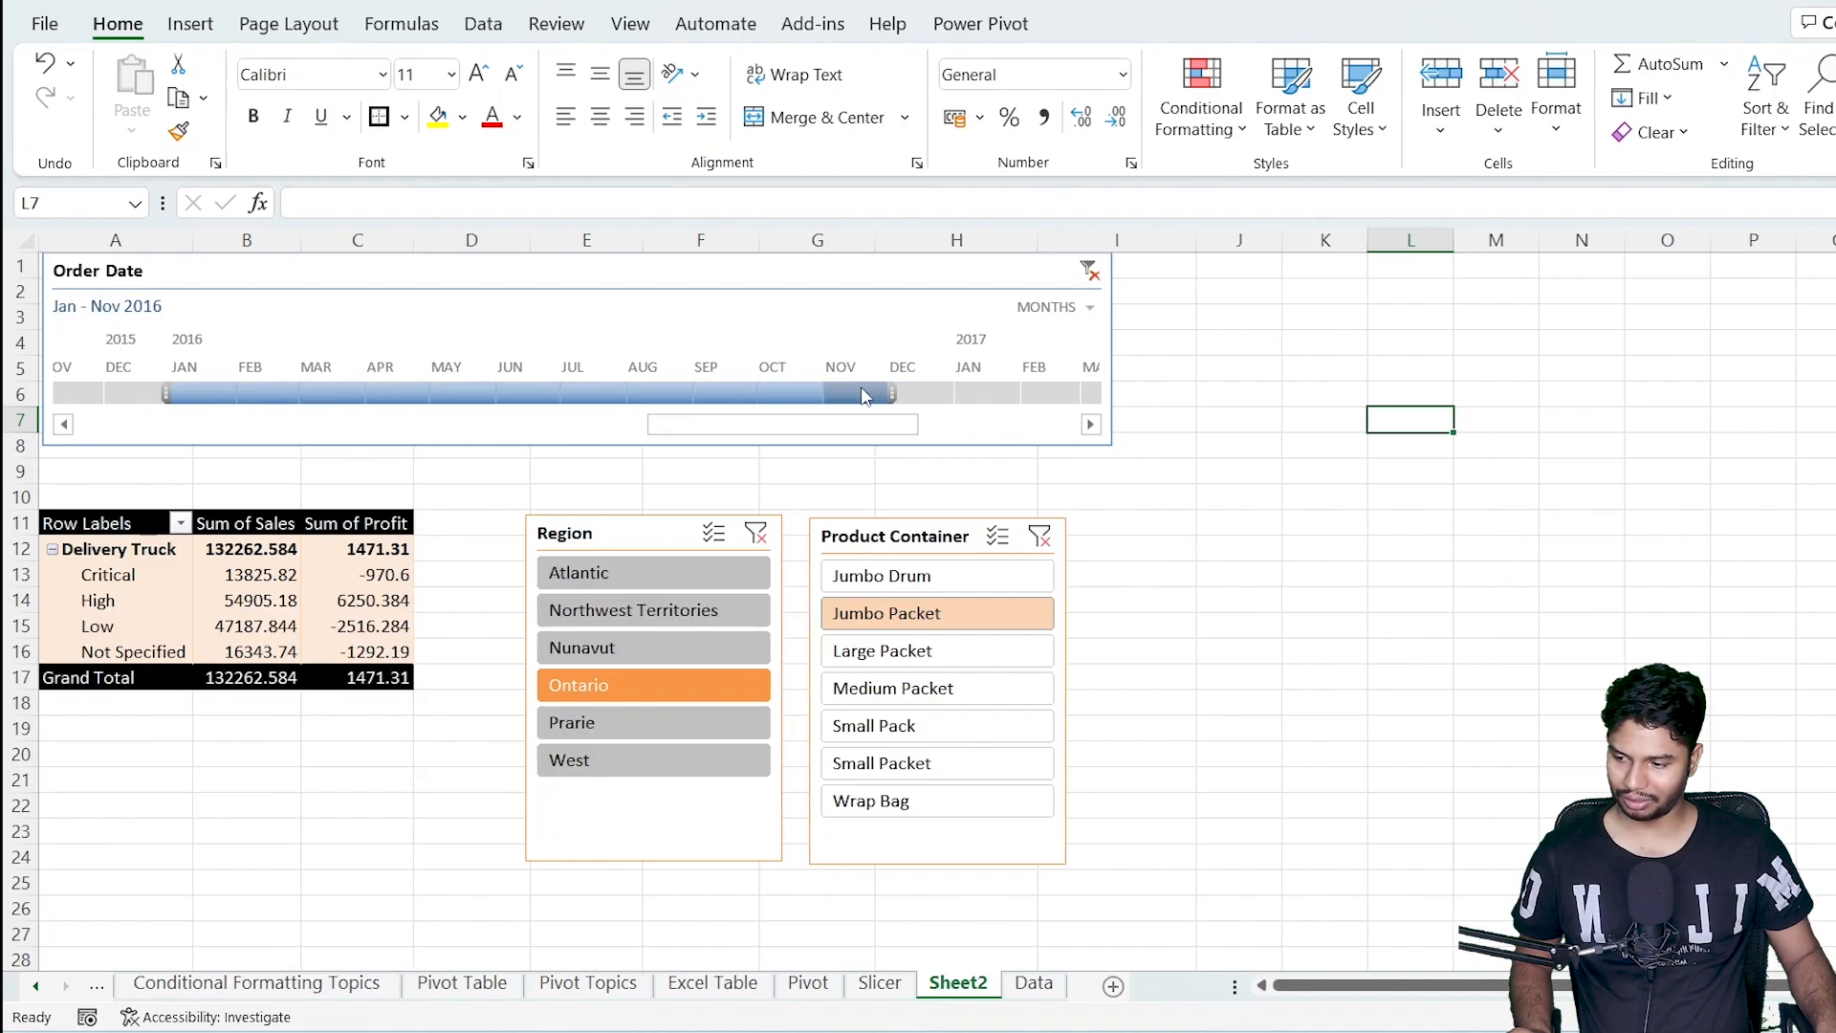
{"action": "left_click", "coordinate": [756, 534]}
{"action": "left_click", "coordinate": [1045, 539]}
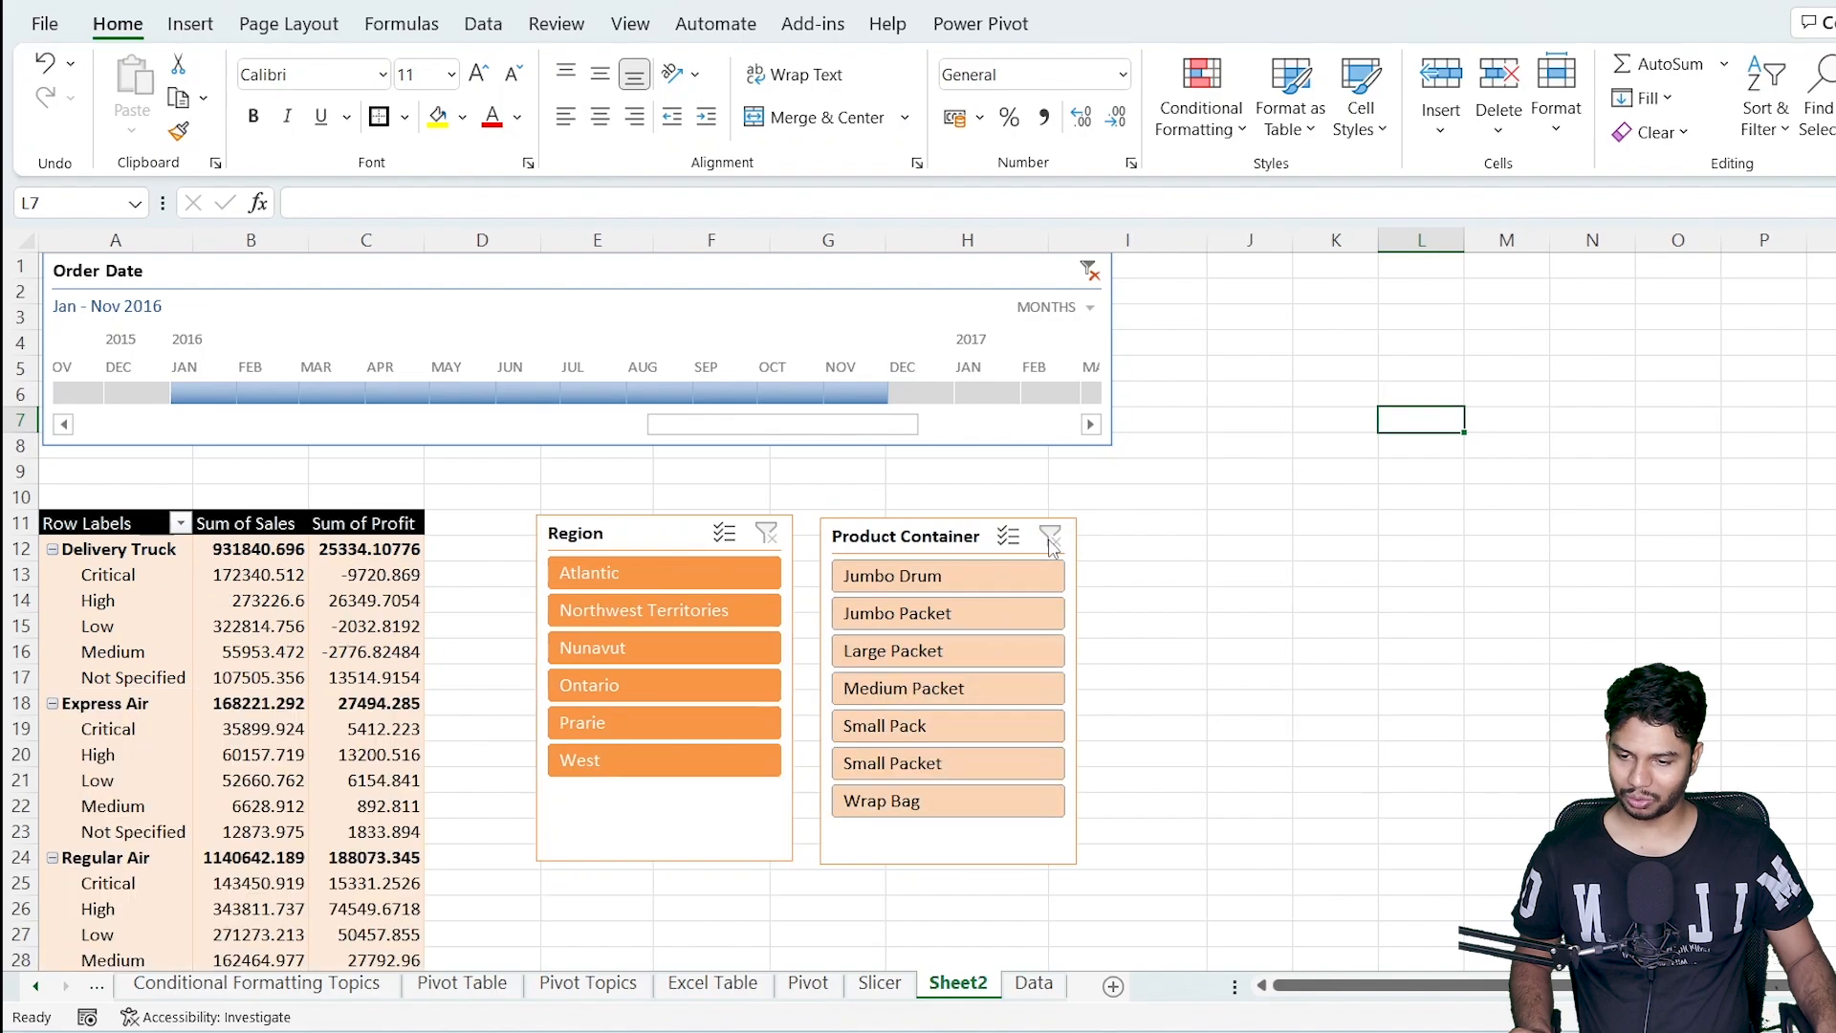
Filter the PivotTable one month at a time with the timeline, from January through September 2016.
{"action": "left_click", "coordinate": [210, 394]}
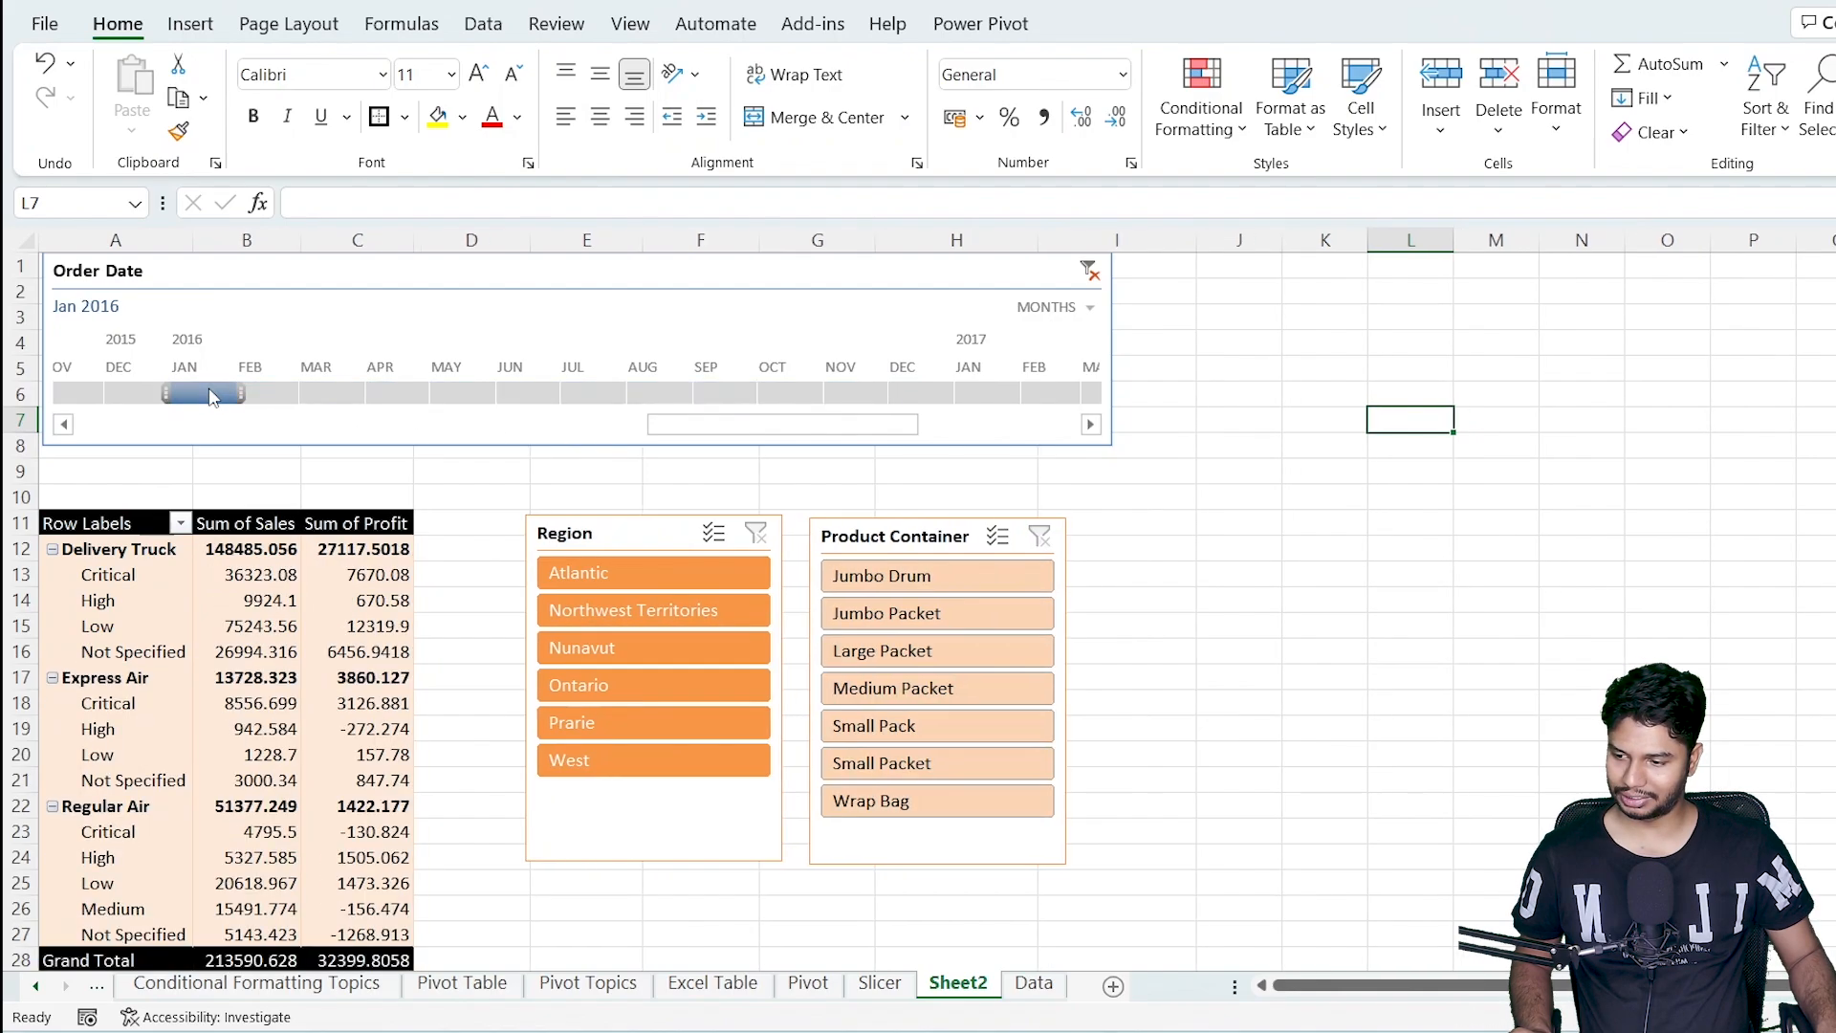
{"action": "left_click", "coordinate": [280, 397]}
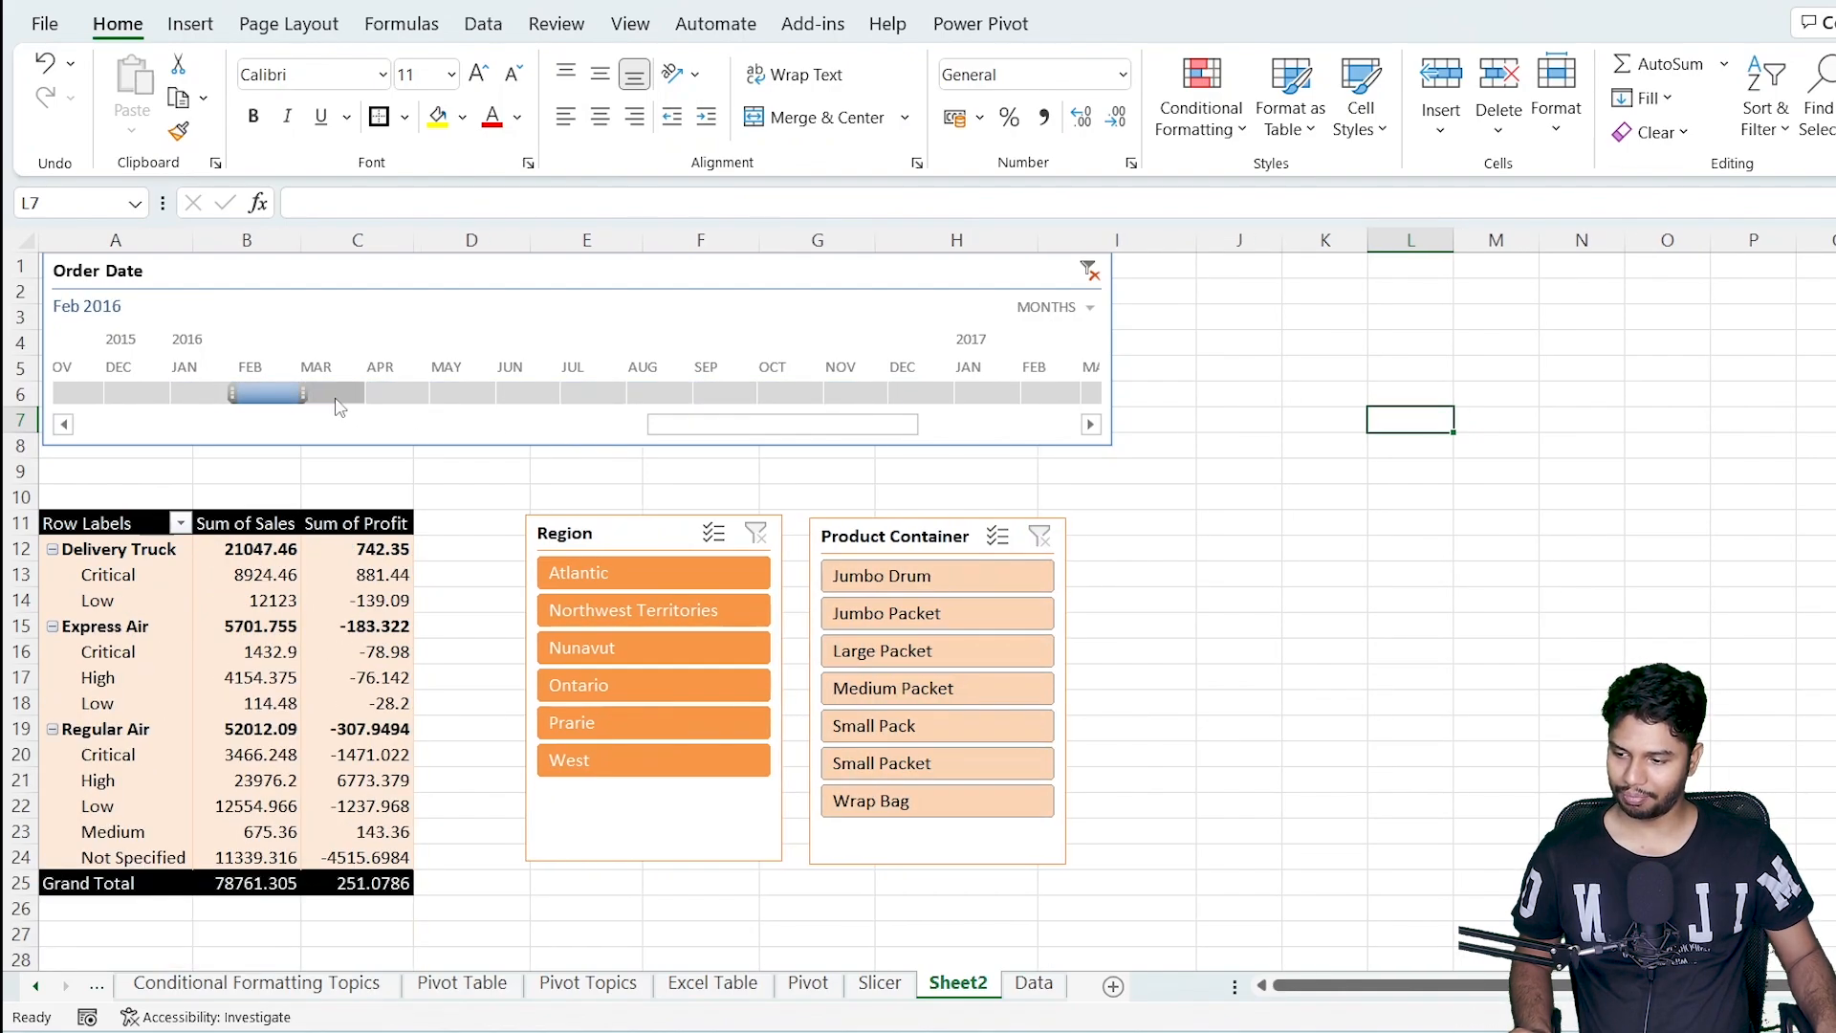
{"action": "left_click", "coordinate": [340, 395]}
{"action": "left_click", "coordinate": [407, 394]}
{"action": "left_click", "coordinate": [483, 395]}
{"action": "left_click", "coordinate": [529, 395]}
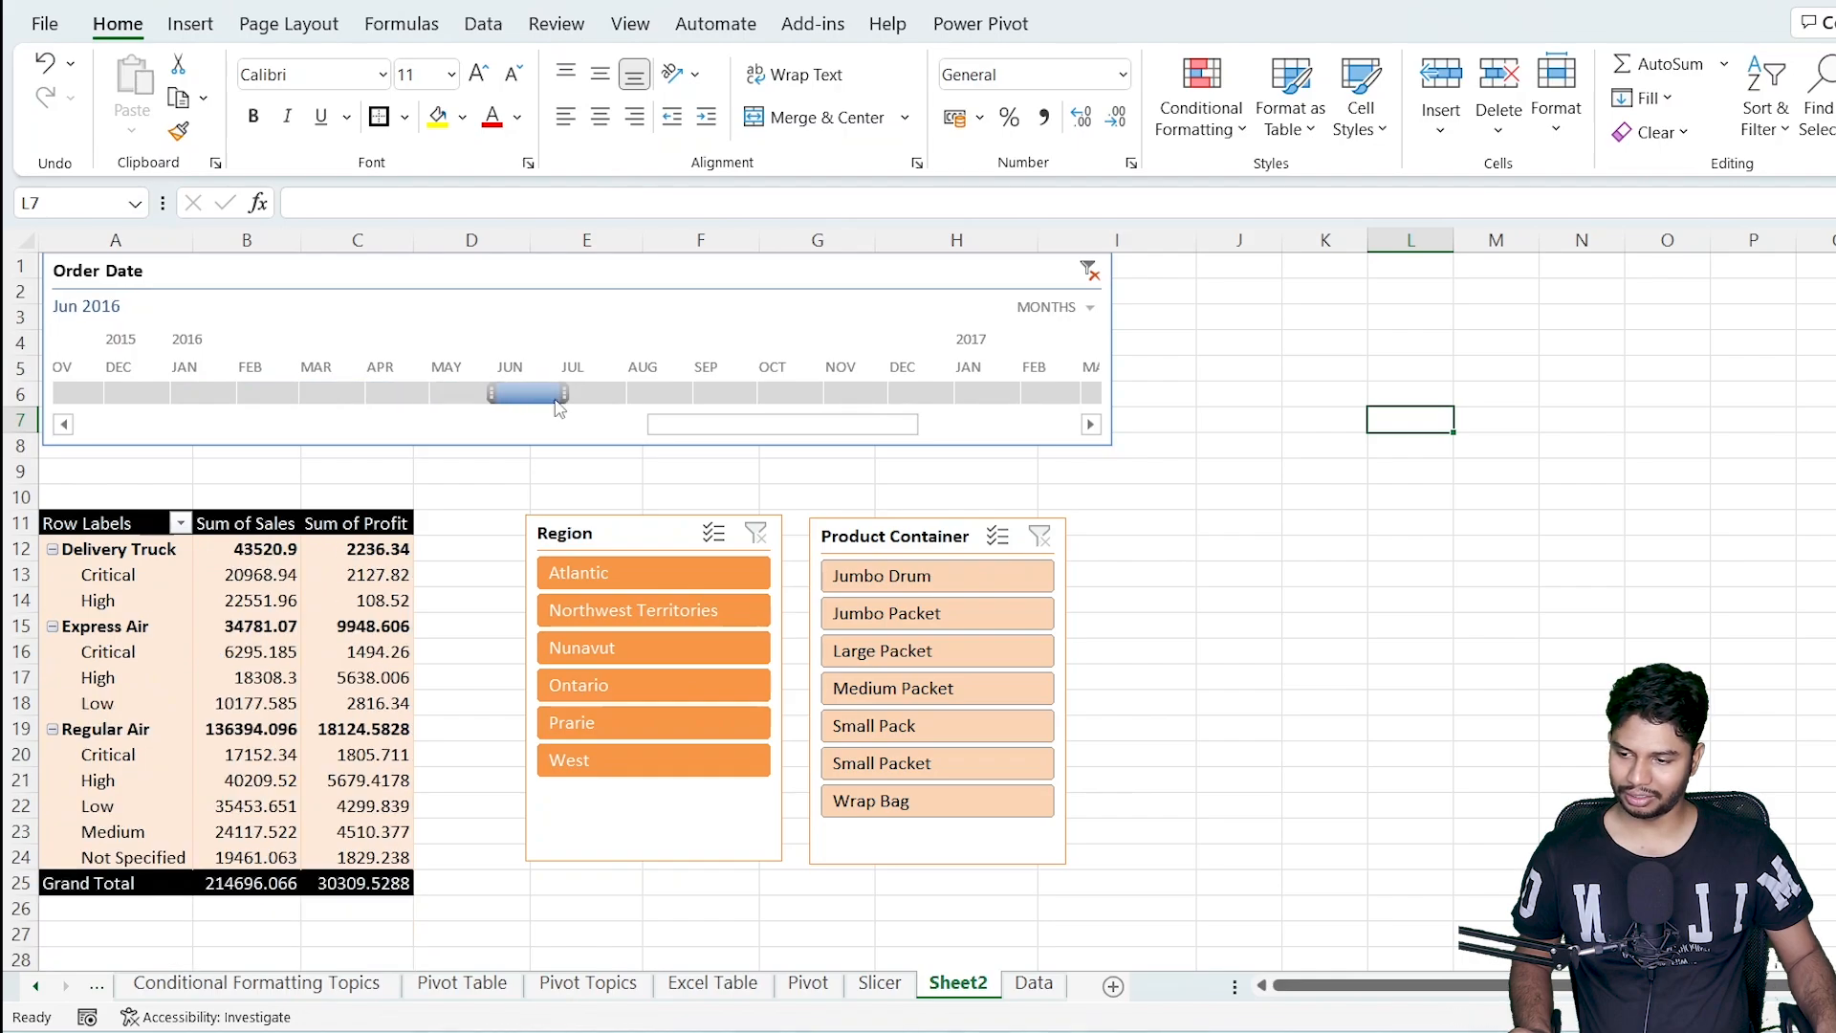
{"action": "left_click", "coordinate": [593, 395]}
{"action": "left_click", "coordinate": [658, 395]}
{"action": "left_click", "coordinate": [722, 395]}
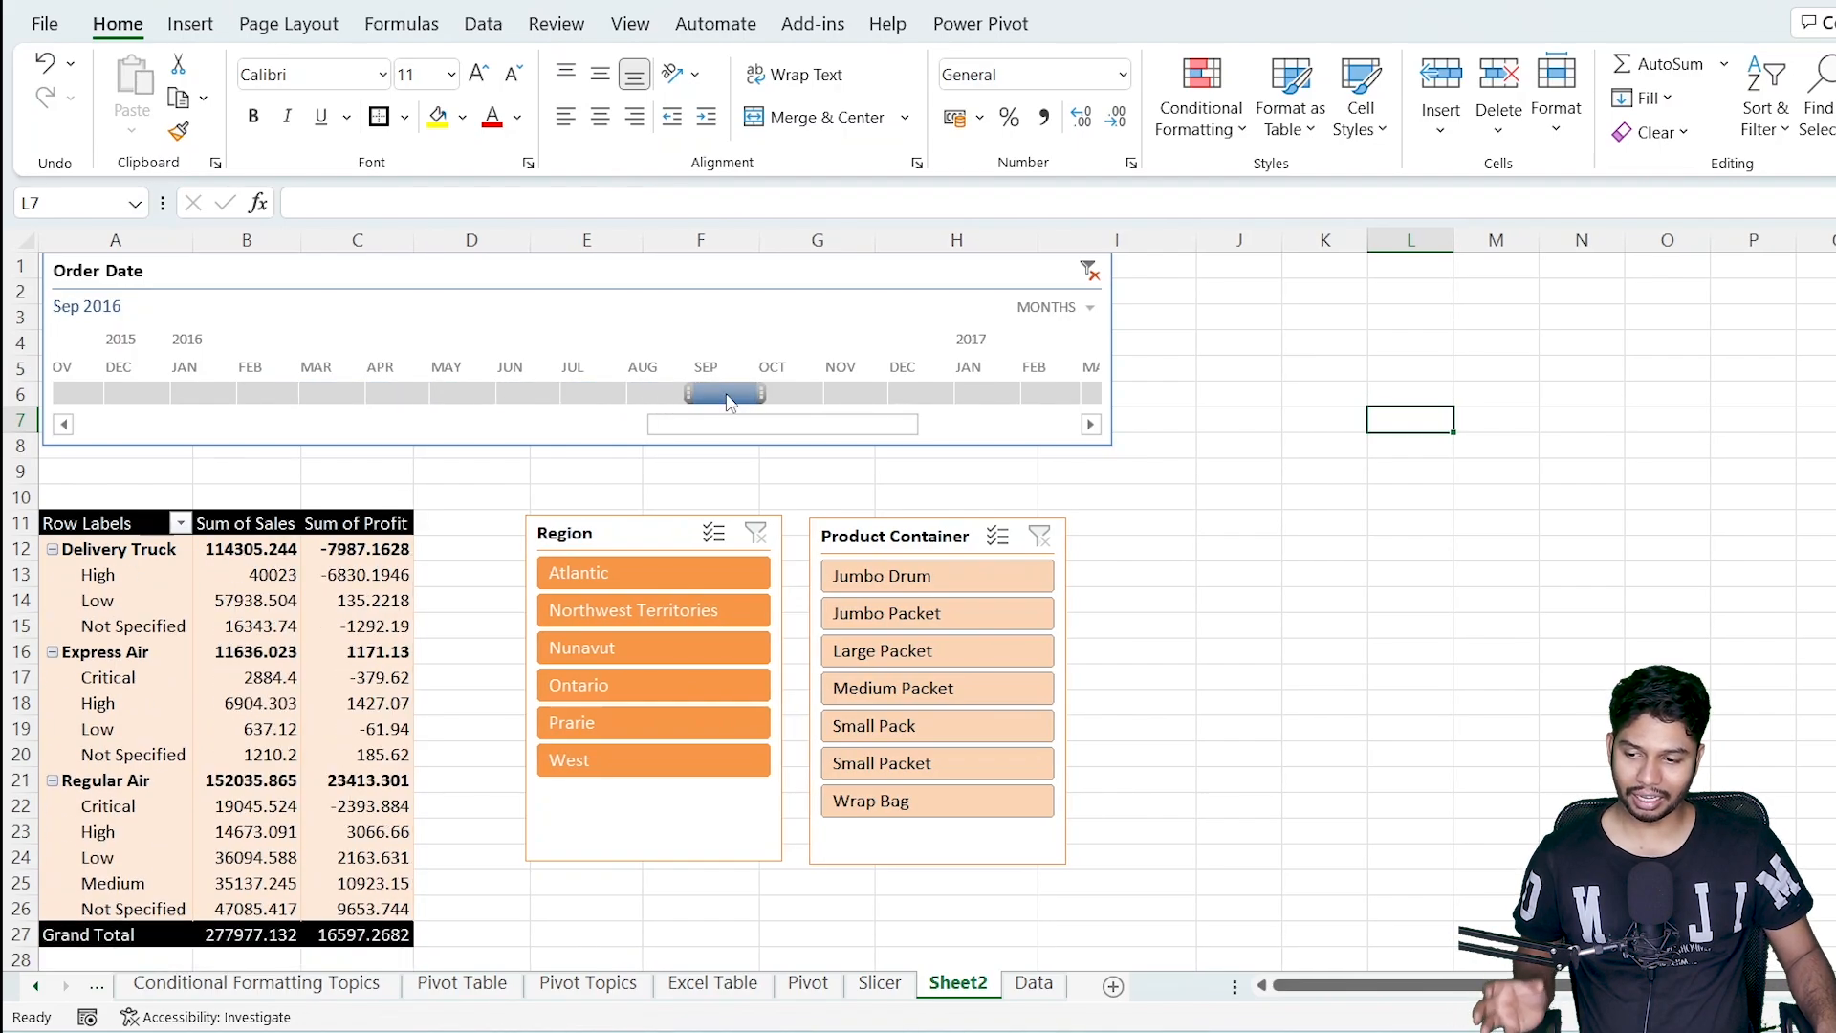
Select October 2016 on the timeline and go back month by month to May 2016.
{"action": "left_click", "coordinate": [789, 395]}
{"action": "left_click", "coordinate": [724, 395]}
{"action": "left_click", "coordinate": [660, 395]}
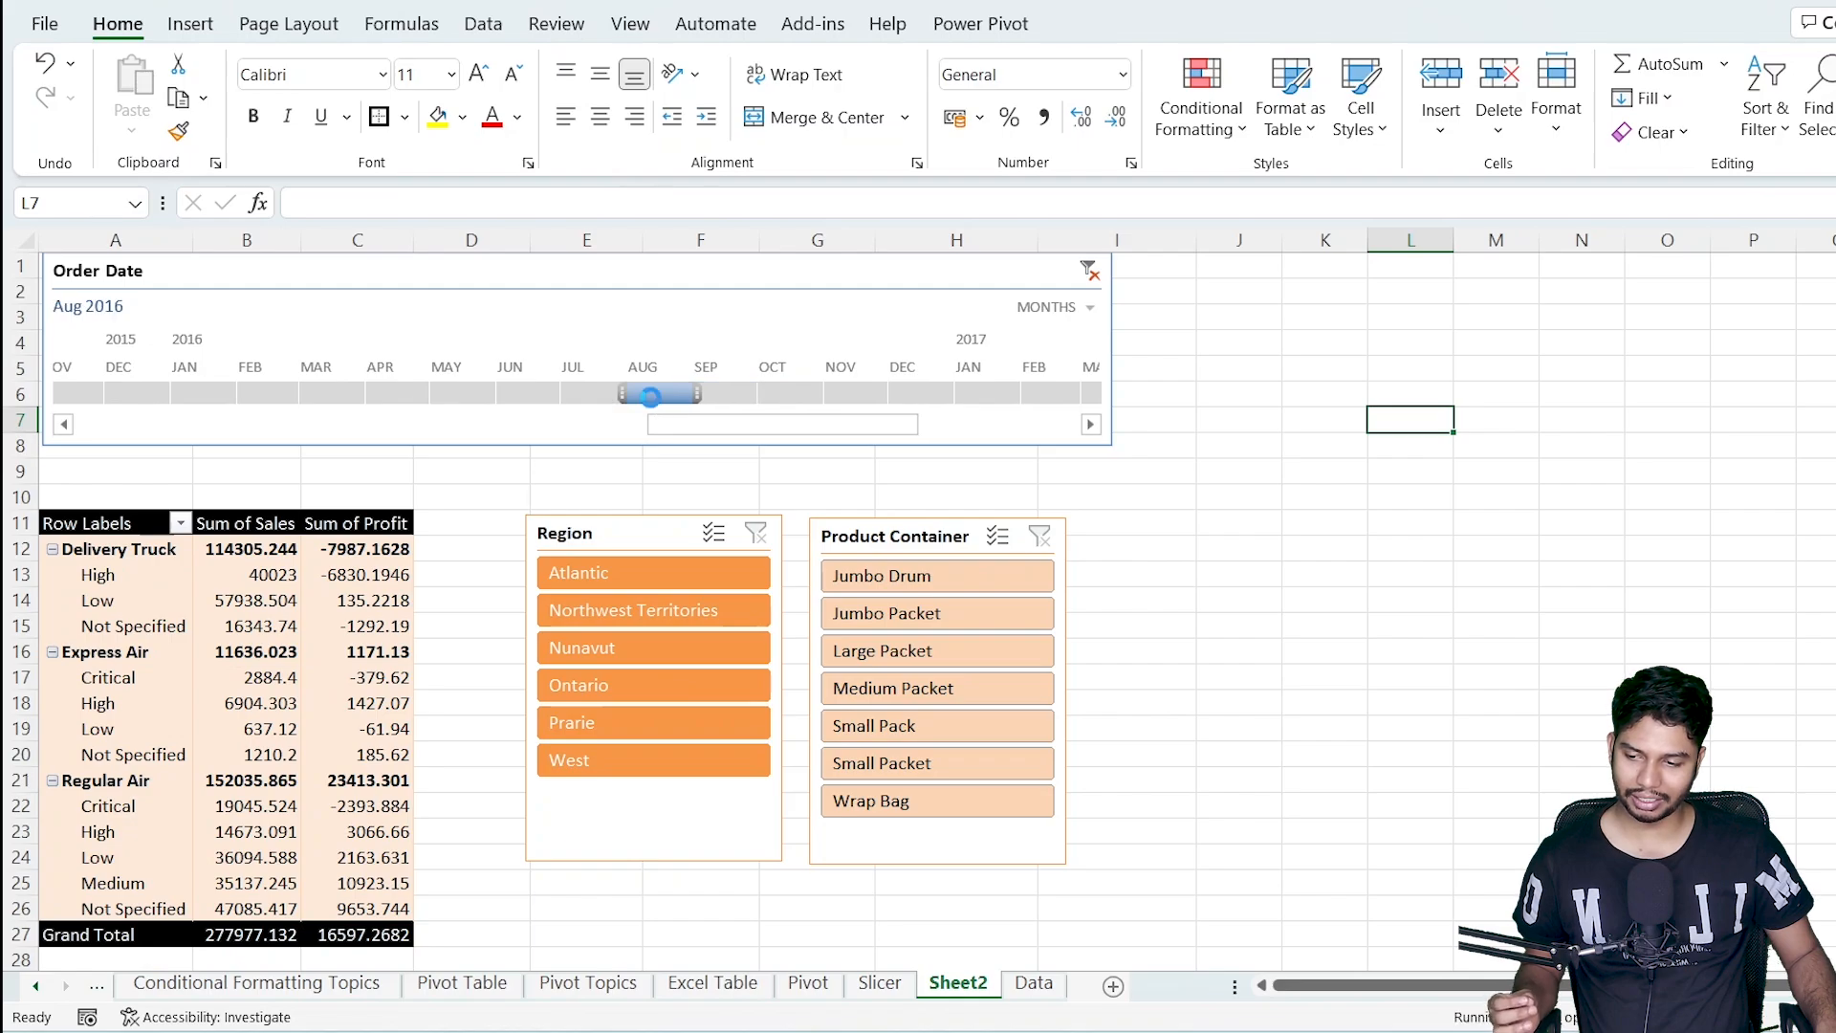
{"action": "left_click", "coordinate": [598, 395]}
{"action": "left_click", "coordinate": [507, 395]}
{"action": "left_click", "coordinate": [464, 395]}
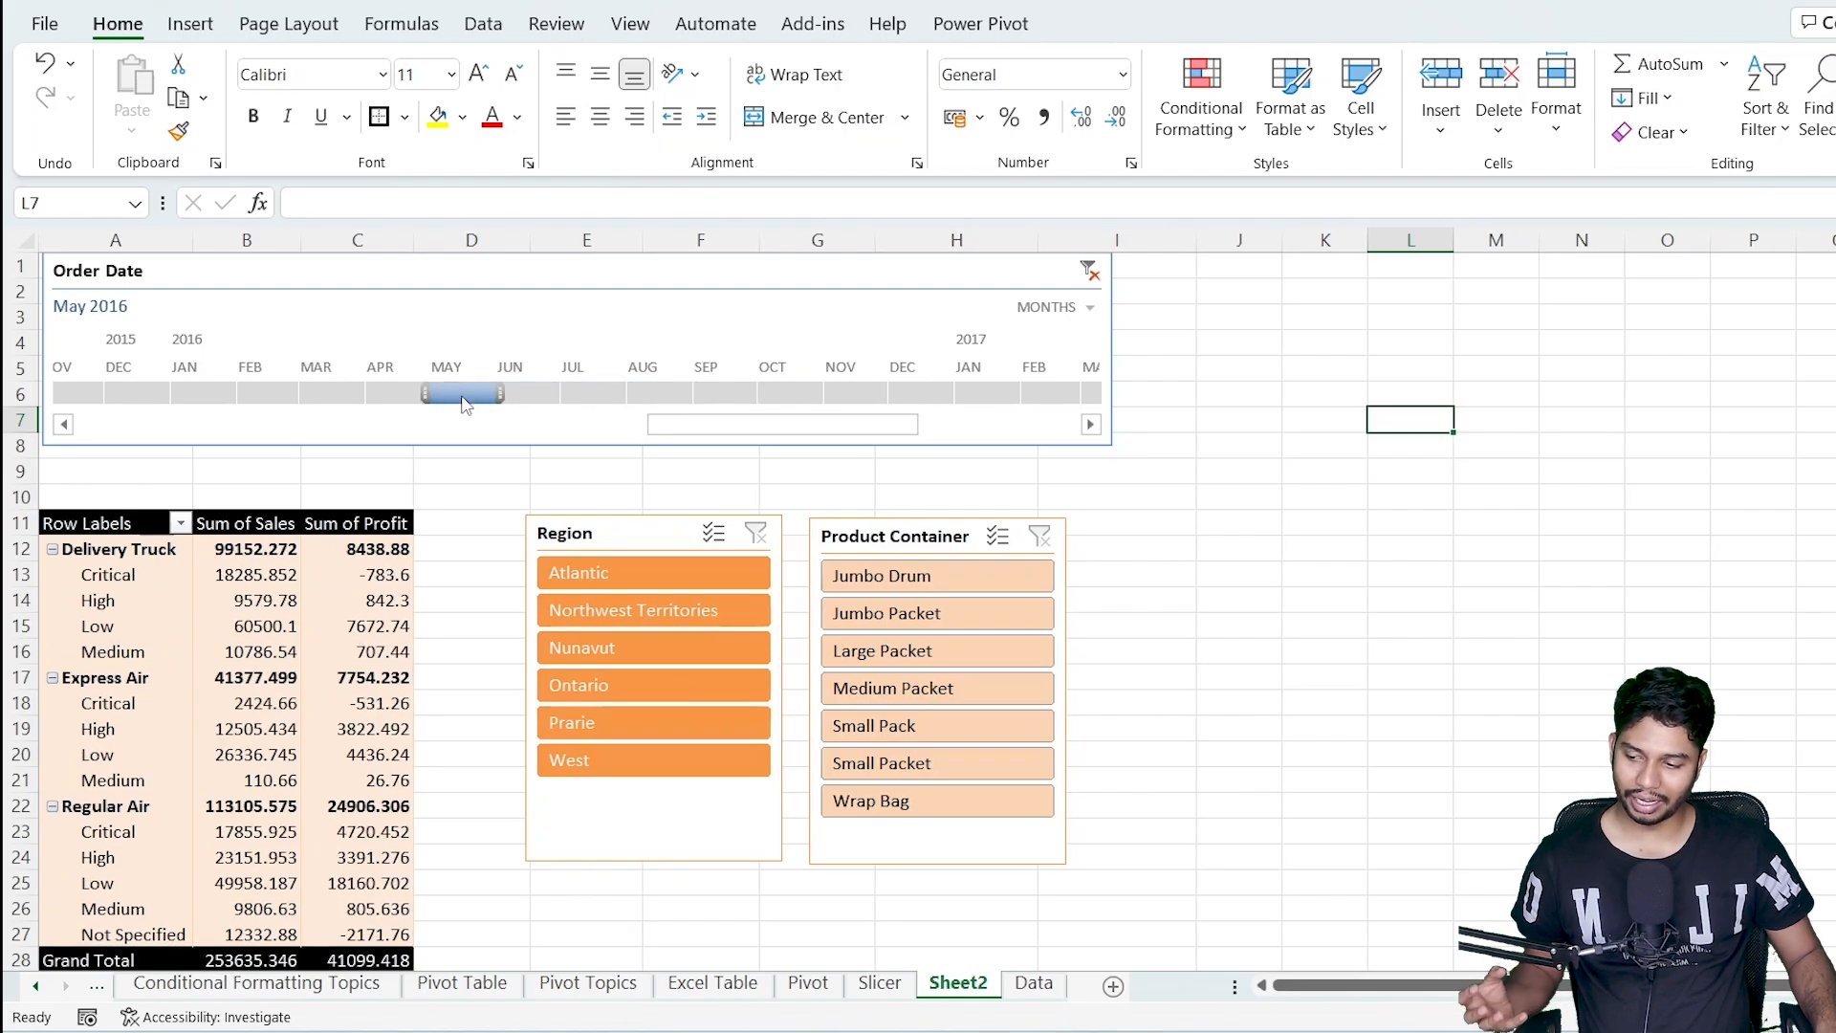
Filter the timeline to September, October, November and December 2016 in turn.
{"action": "left_click", "coordinate": [724, 395]}
{"action": "left_click", "coordinate": [781, 395]}
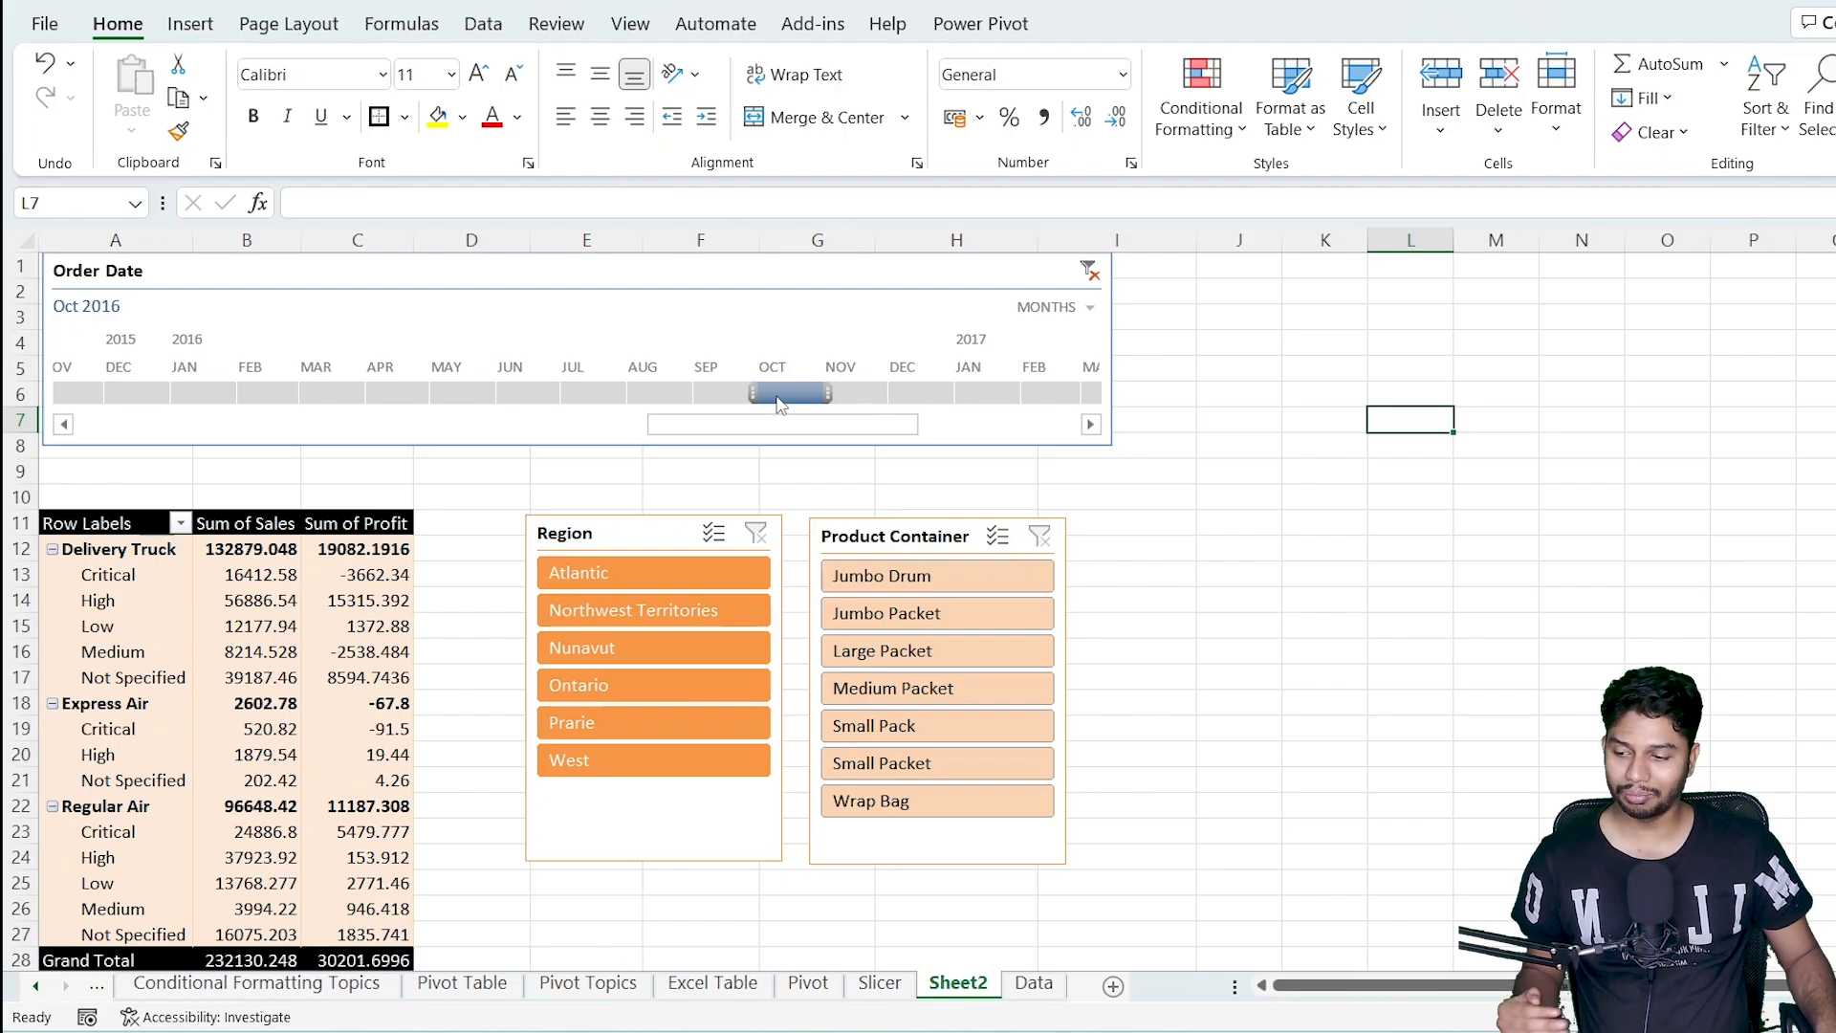
{"action": "left_click", "coordinate": [864, 400]}
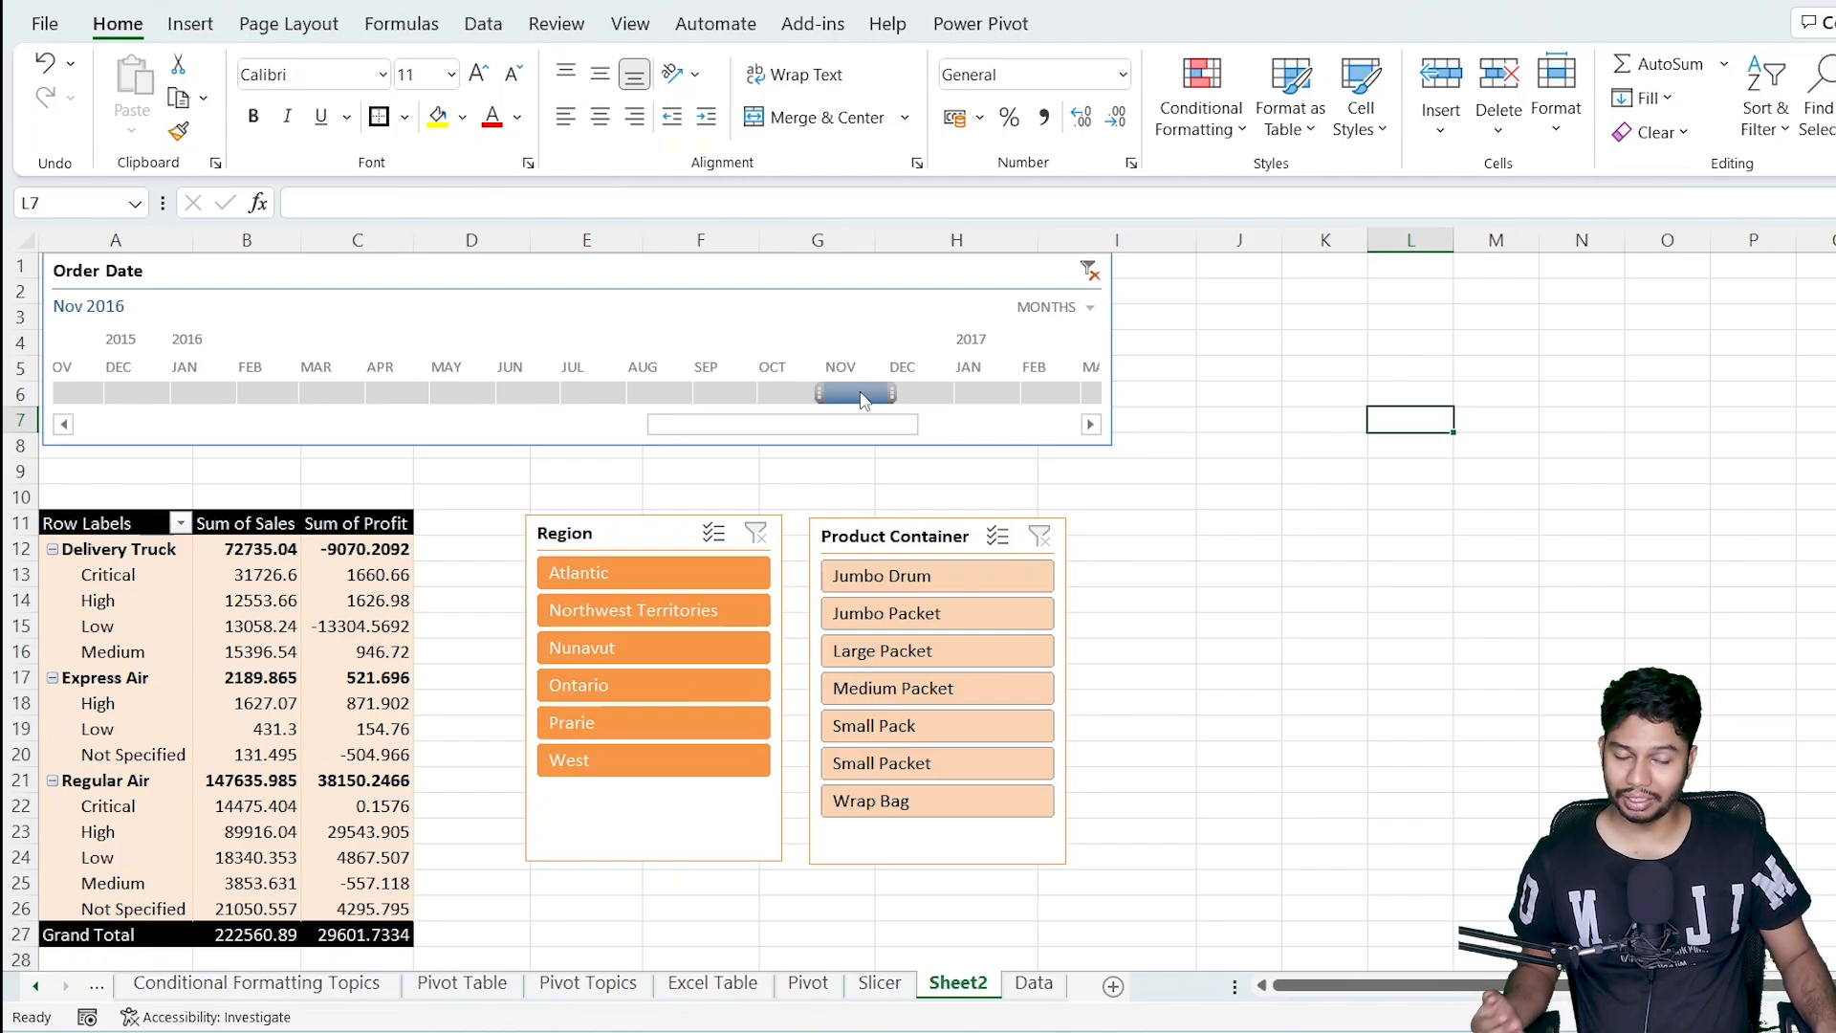
{"action": "left_click_drag", "start_coordinate": [864, 399], "coordinate": [922, 398]}
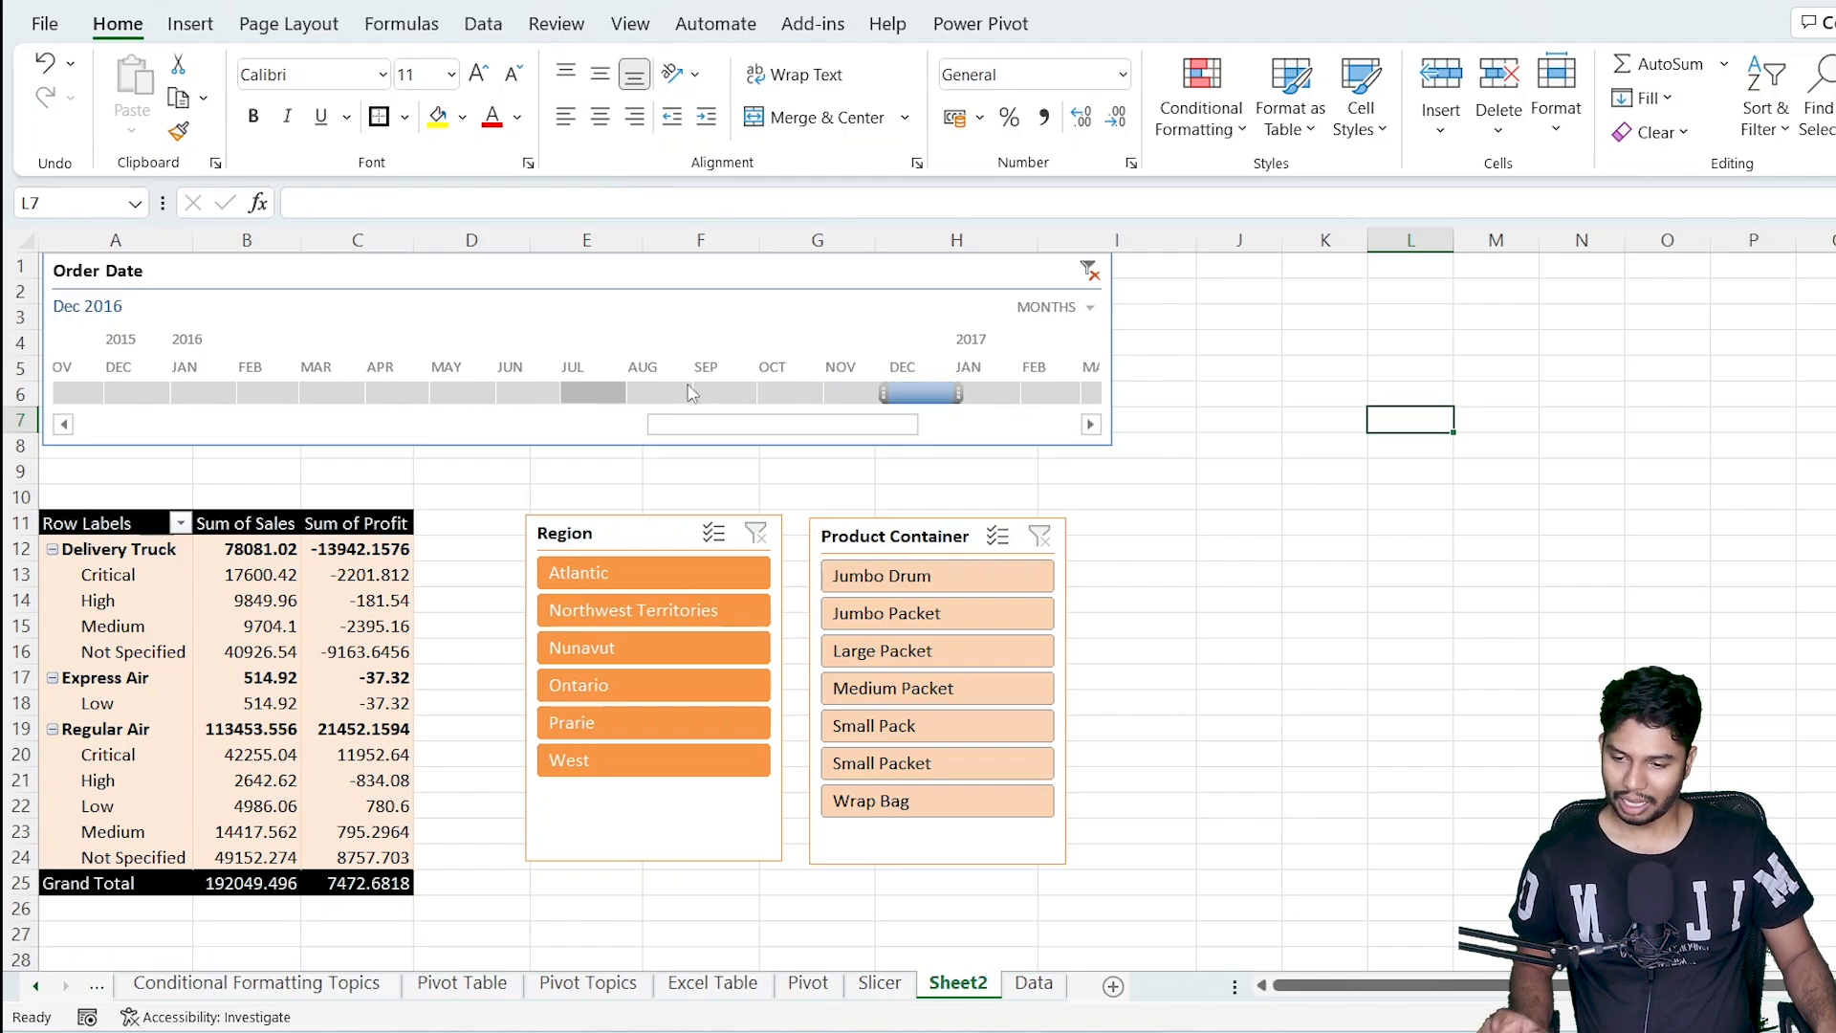
Clear the Order Date timeline's filter and set its time level to days.
{"action": "left_click", "coordinate": [1088, 273]}
{"action": "left_click", "coordinate": [1089, 308]}
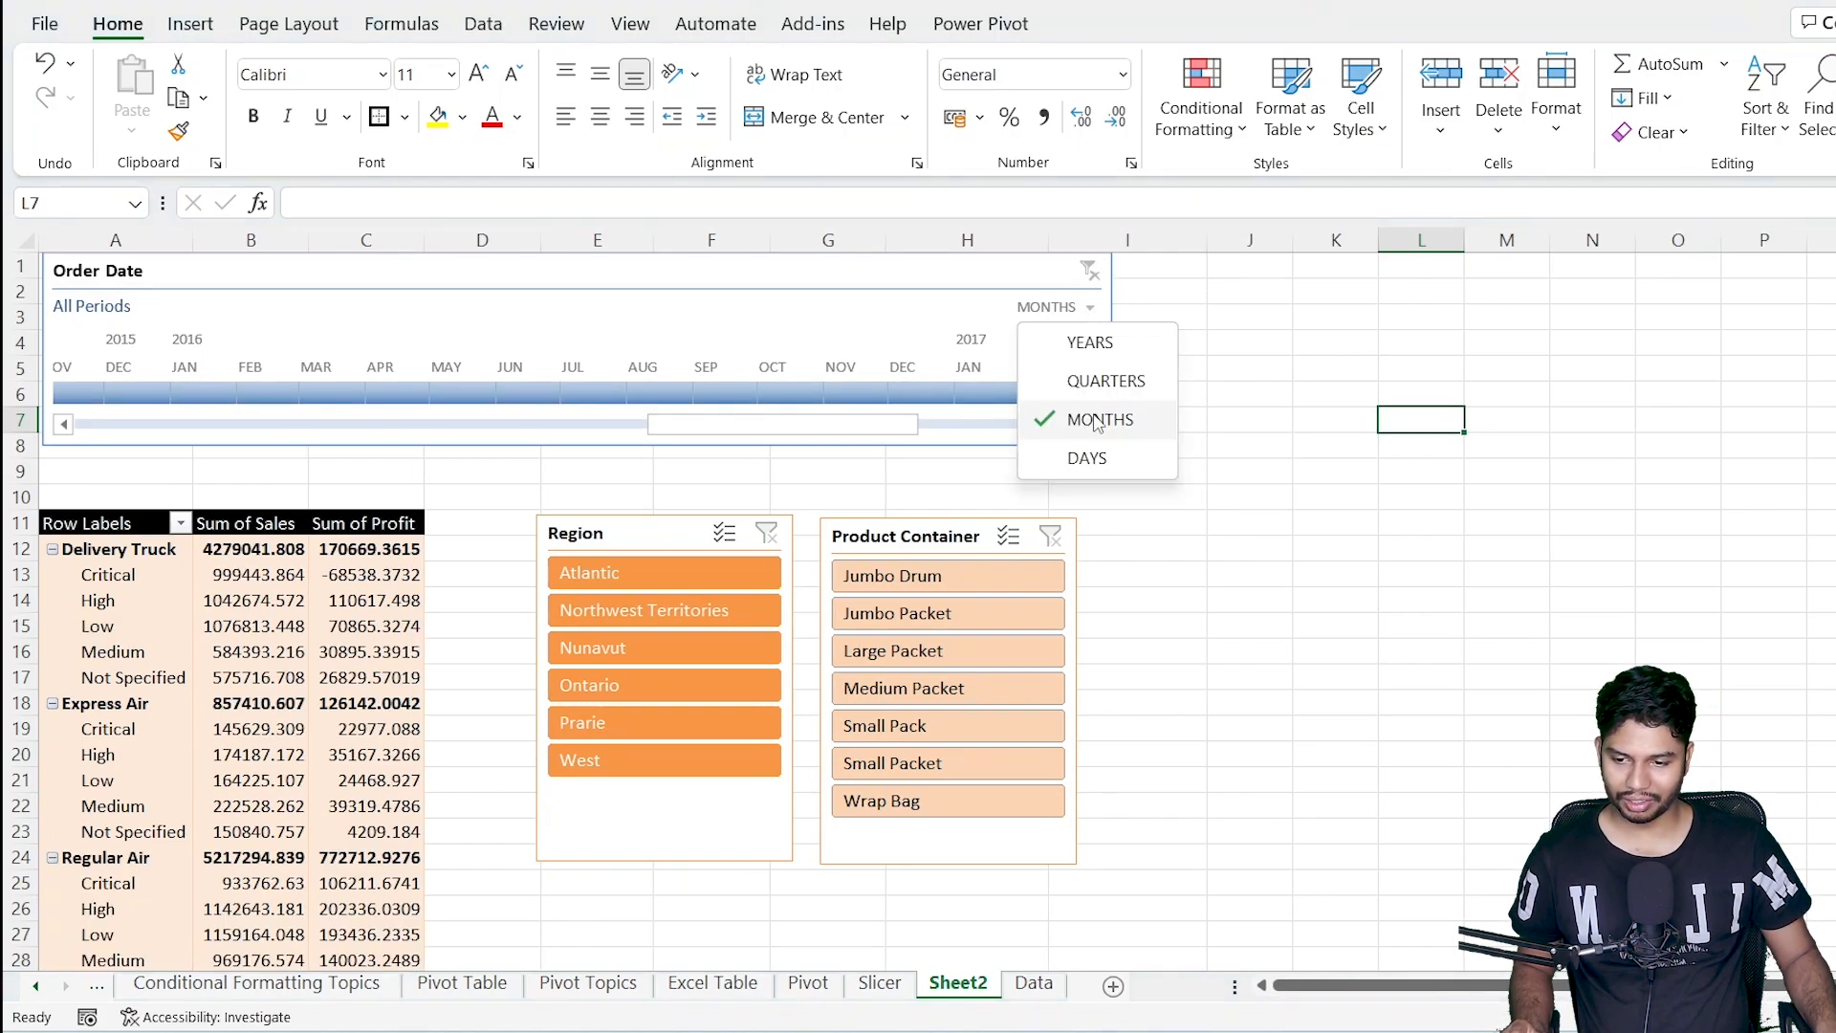
{"action": "left_click", "coordinate": [1087, 460]}
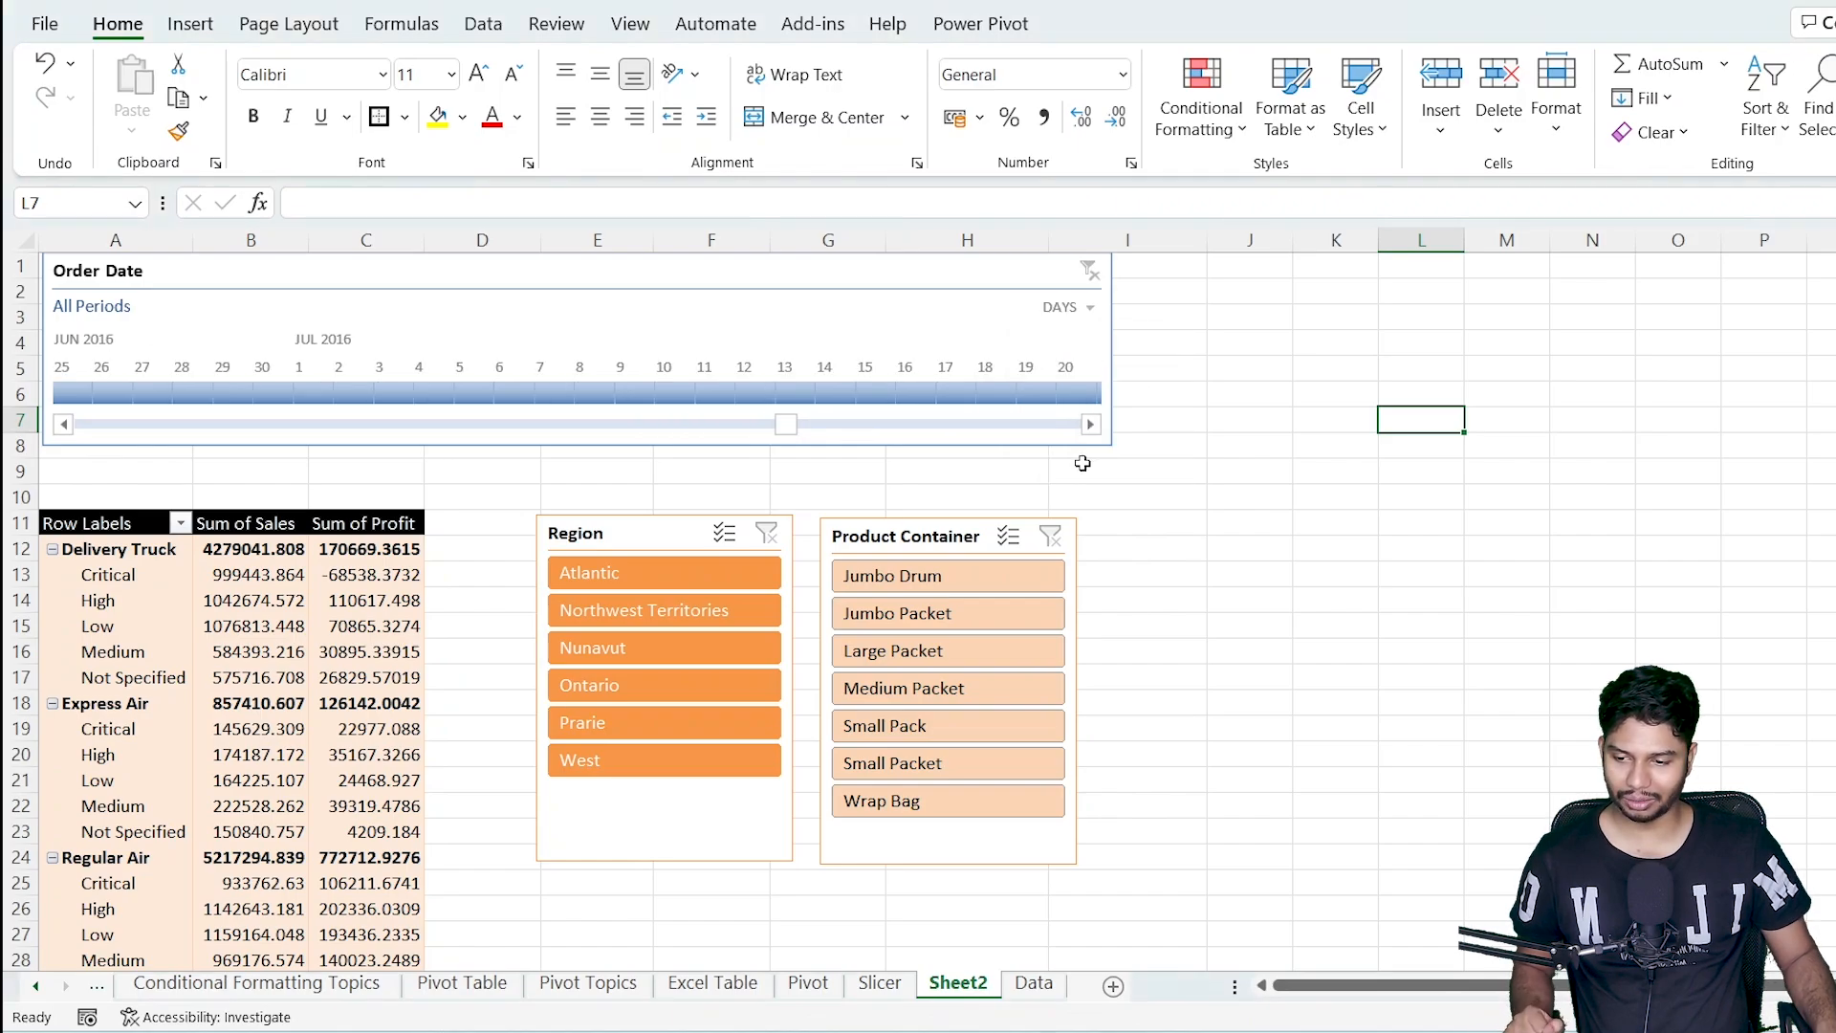
Filter the Order Date timeline by day to July 11–13, 2016, and then to July 7–9, 2016.
{"action": "left_click_drag", "start_coordinate": [353, 392], "coordinate": [817, 393]}
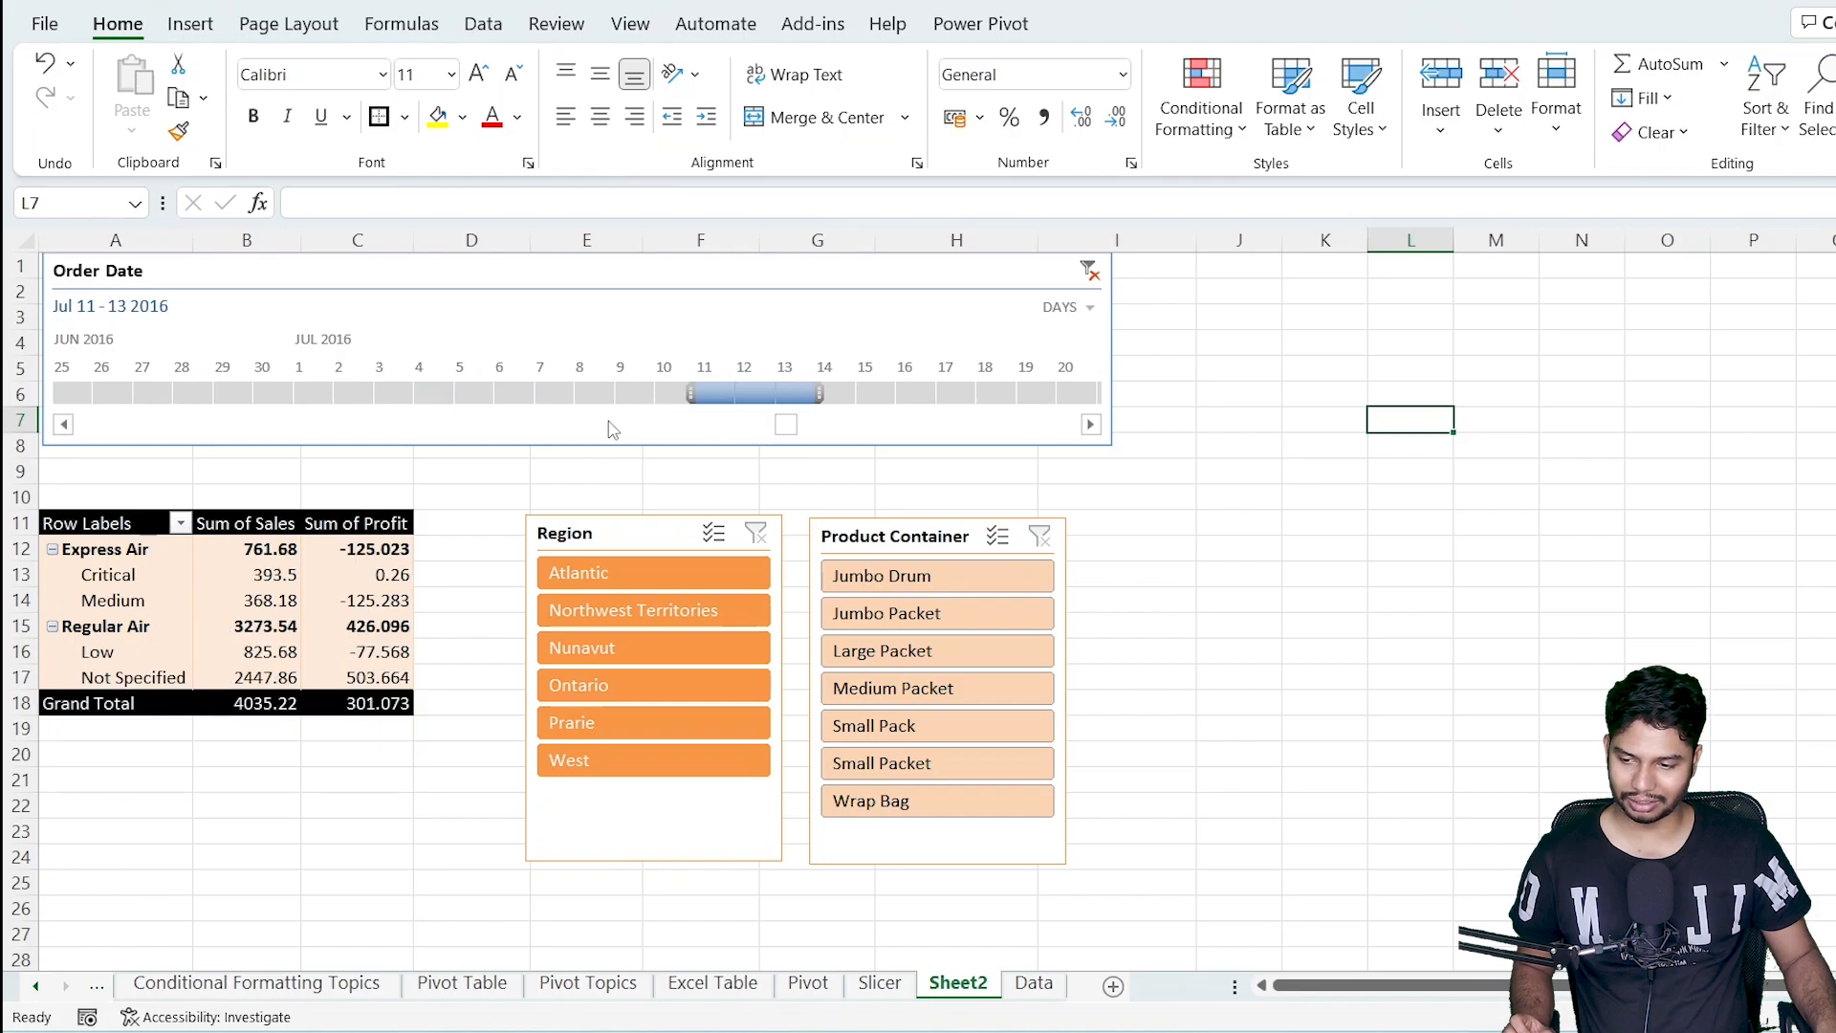
{"action": "left_click_drag", "start_coordinate": [541, 393], "coordinate": [656, 393]}
Set the timeline to years and filter each year from 2013 through 2017, then step back year by year to 2014.
{"action": "left_click", "coordinate": [1068, 307]}
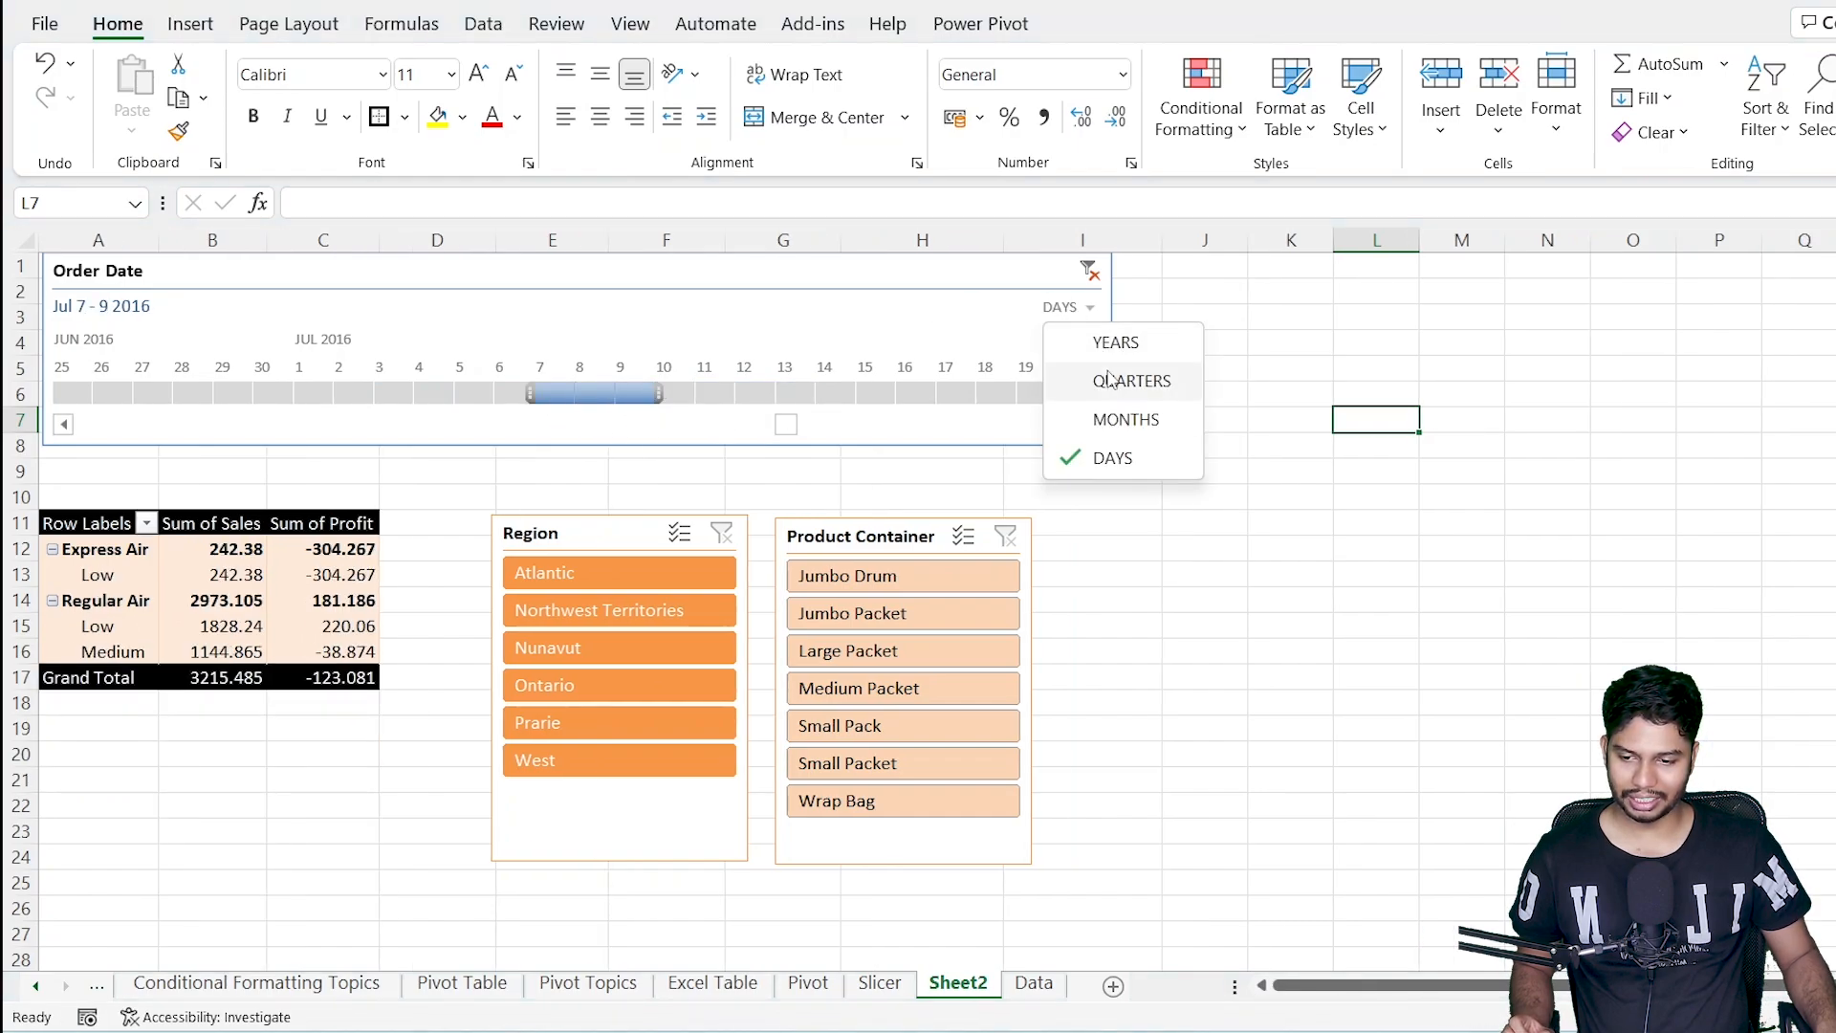
{"action": "left_click", "coordinate": [1115, 342]}
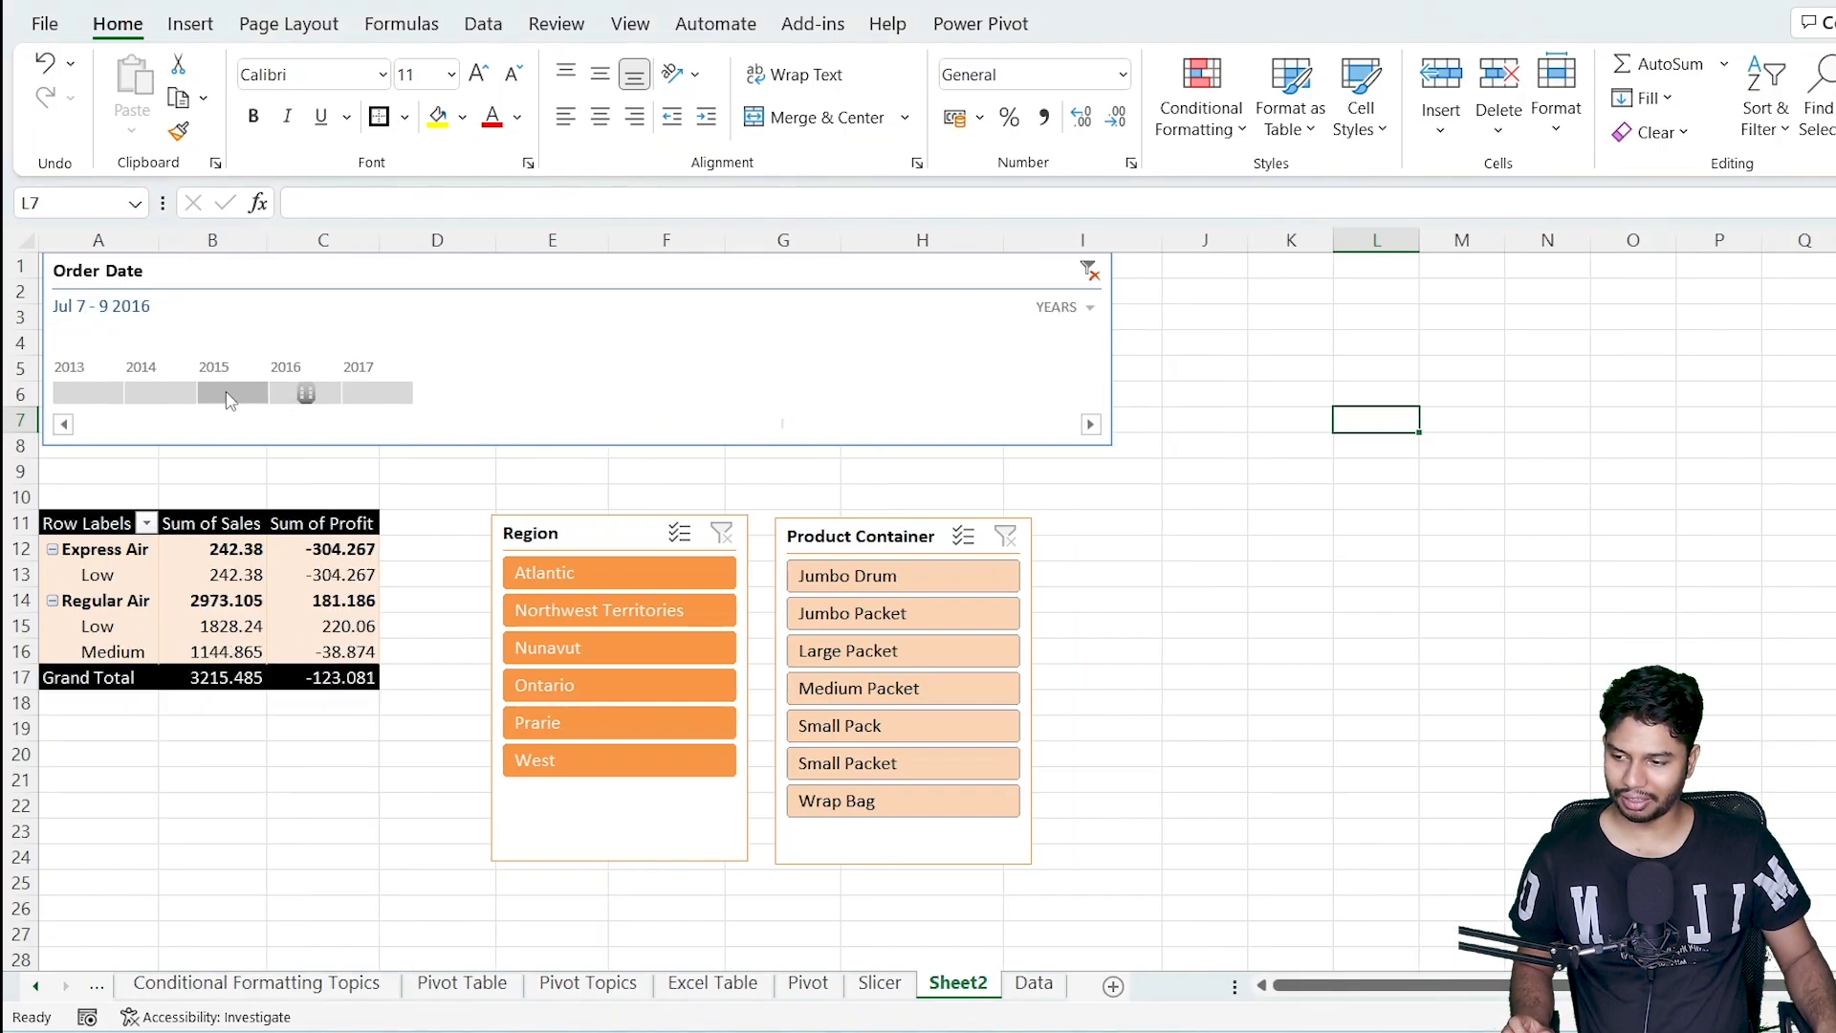
{"action": "left_click", "coordinate": [103, 394]}
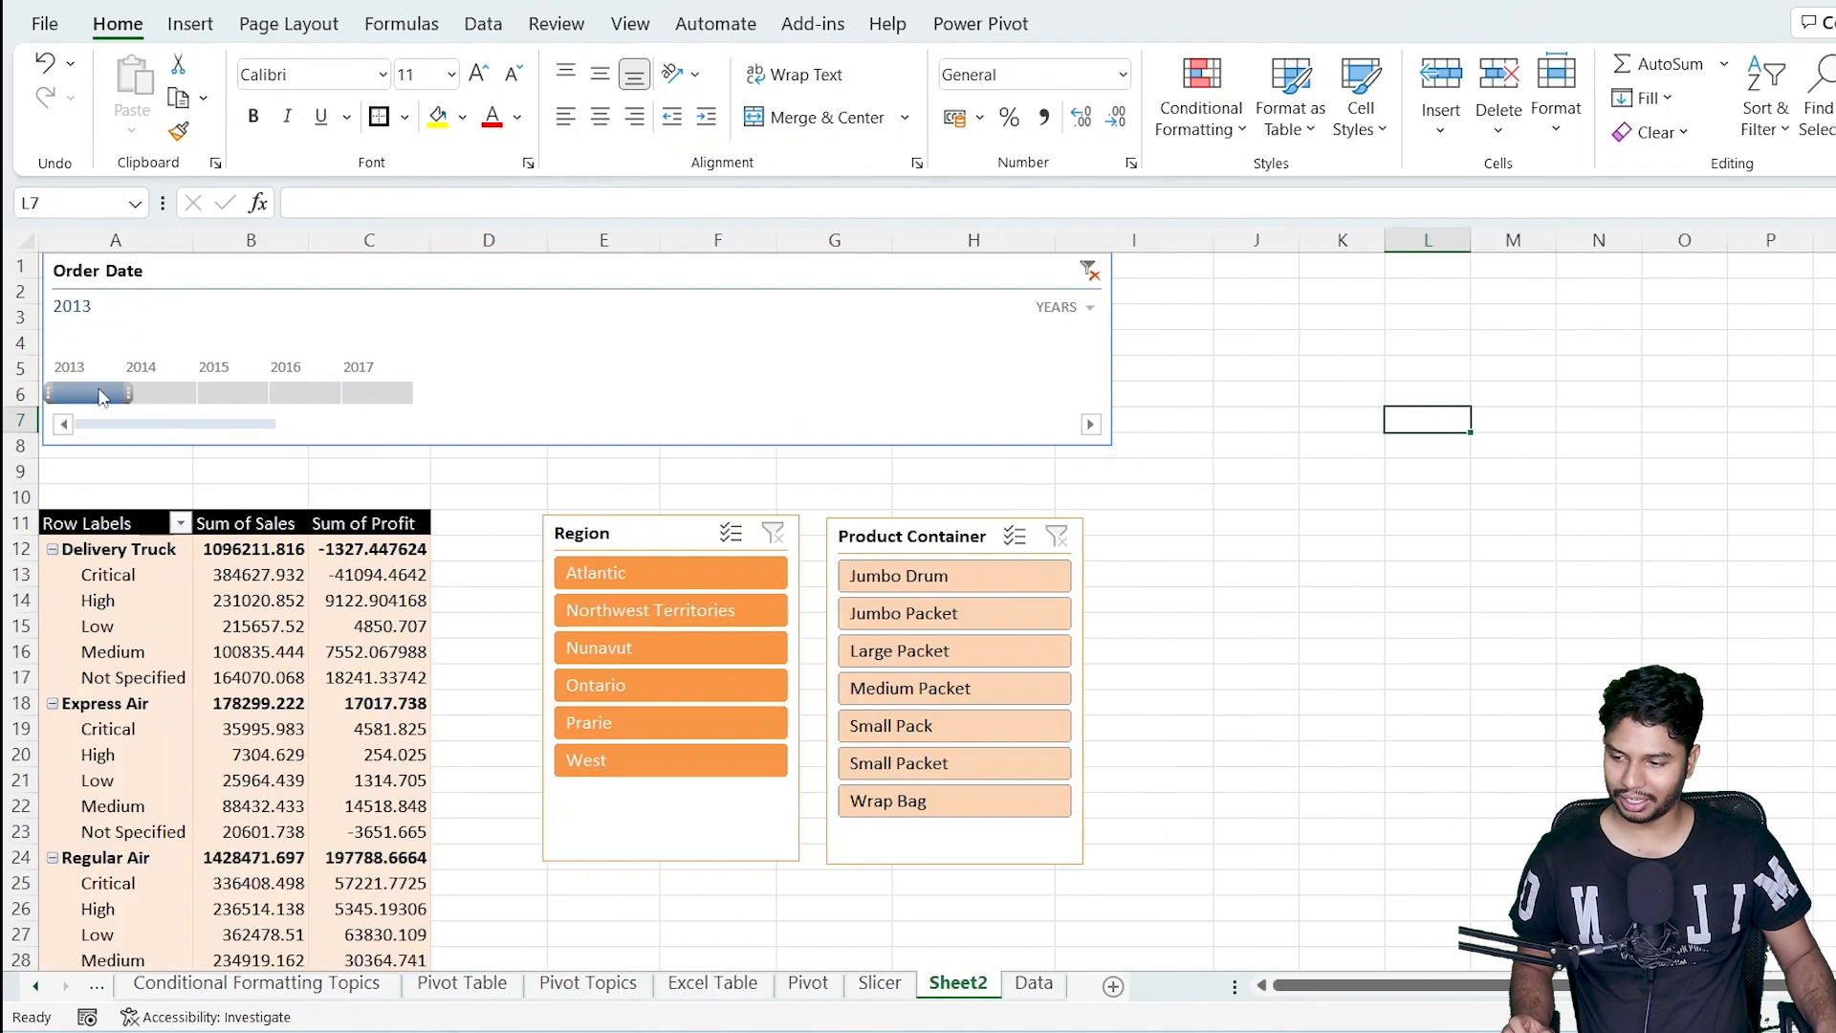
{"action": "left_click", "coordinate": [162, 394]}
{"action": "left_click", "coordinate": [232, 394]}
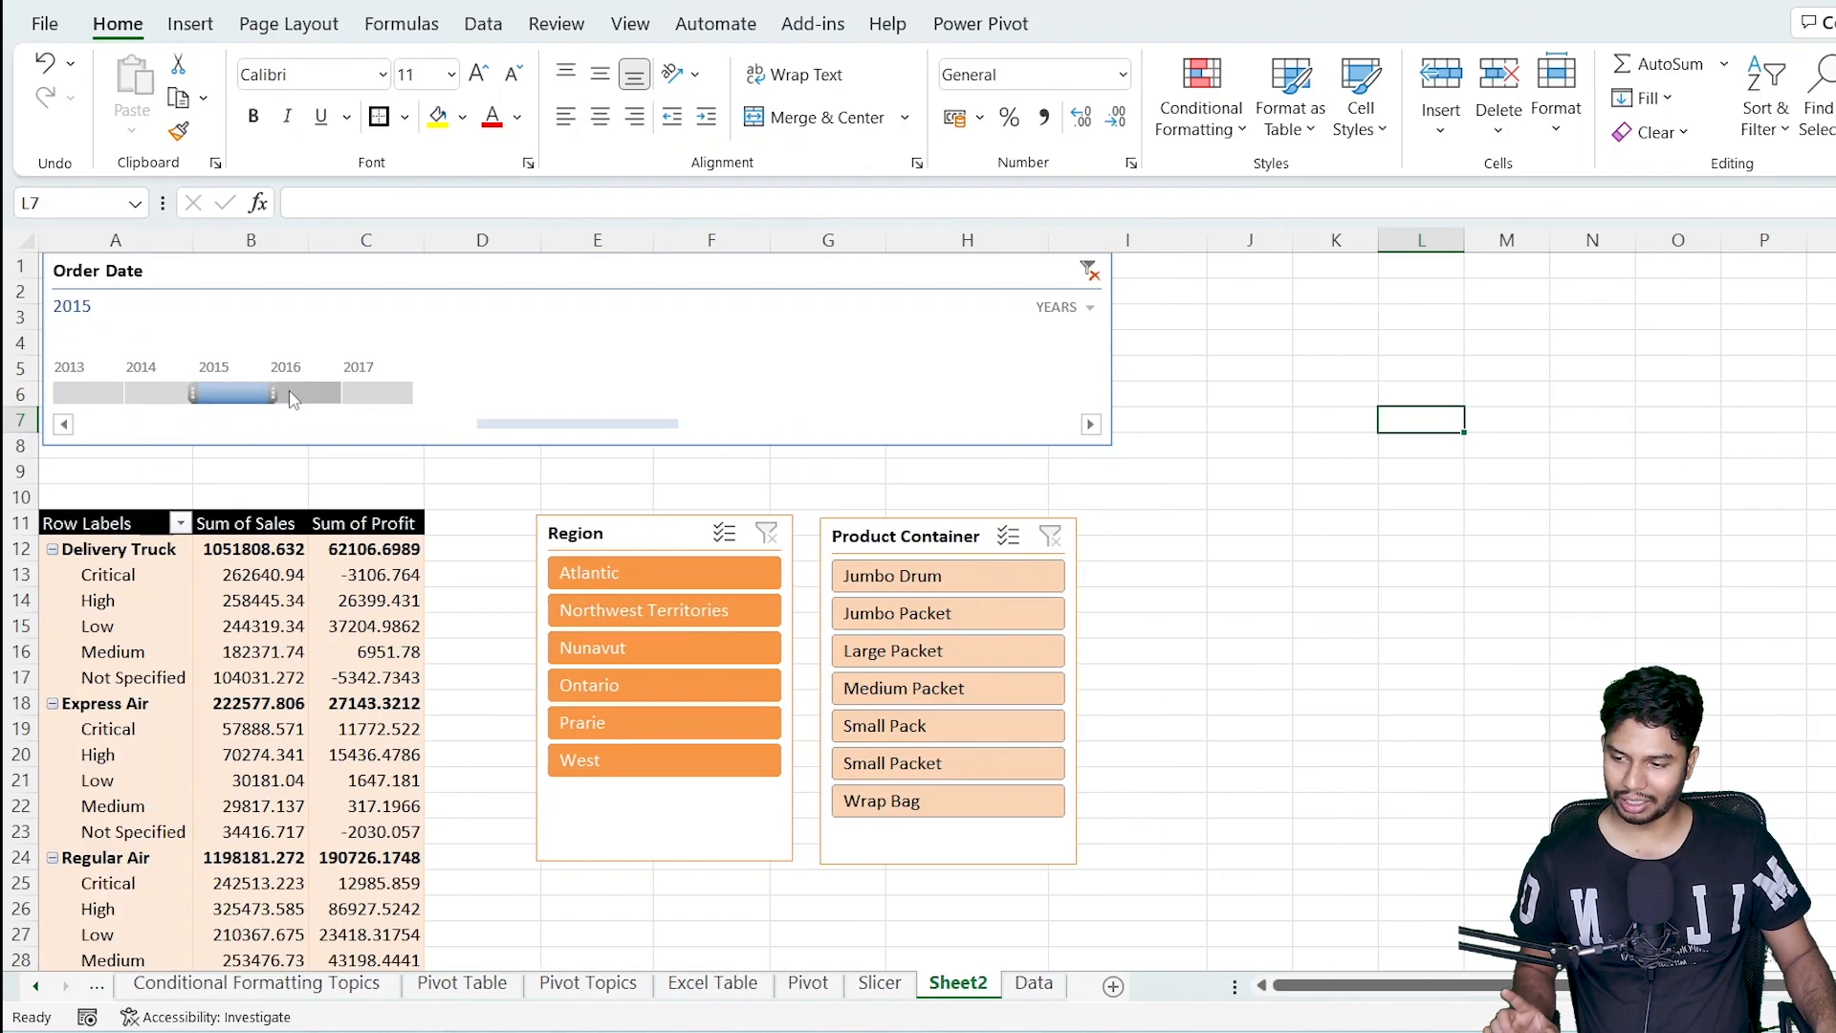
{"action": "left_click", "coordinate": [292, 394]}
{"action": "left_click", "coordinate": [376, 396]}
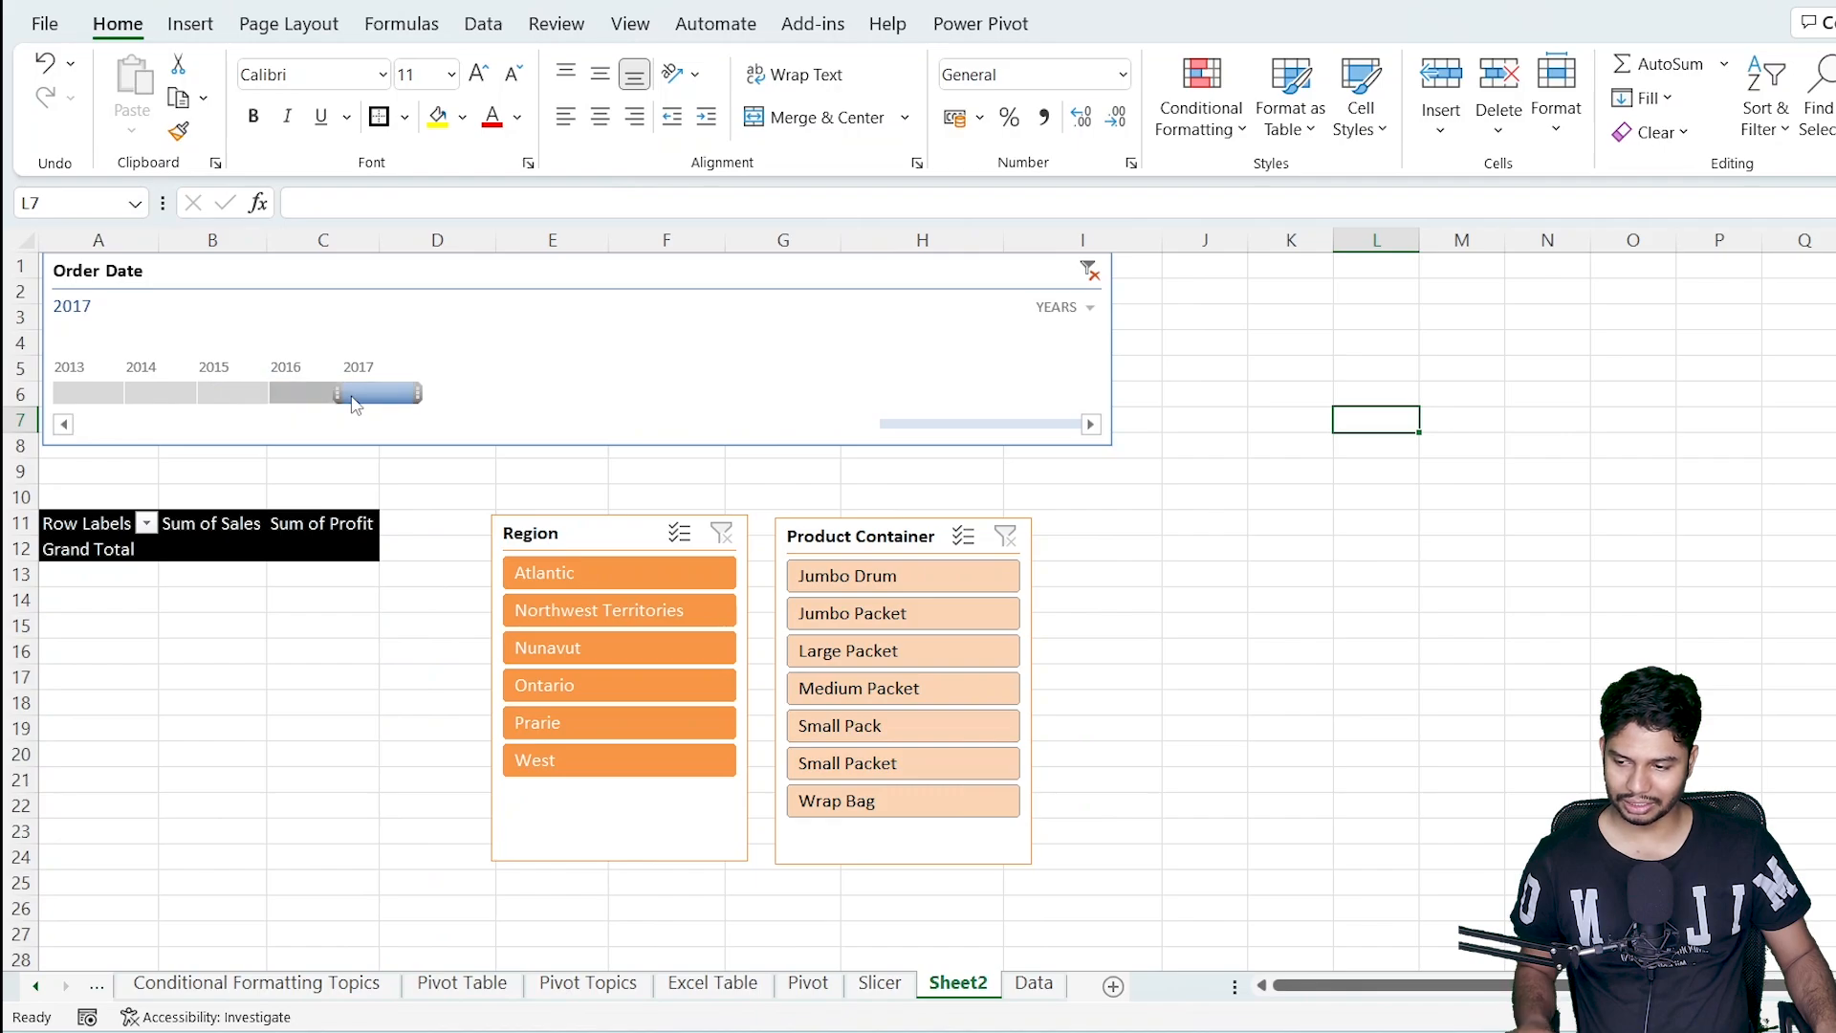
{"action": "left_click", "coordinate": [300, 395]}
{"action": "left_click", "coordinate": [161, 394]}
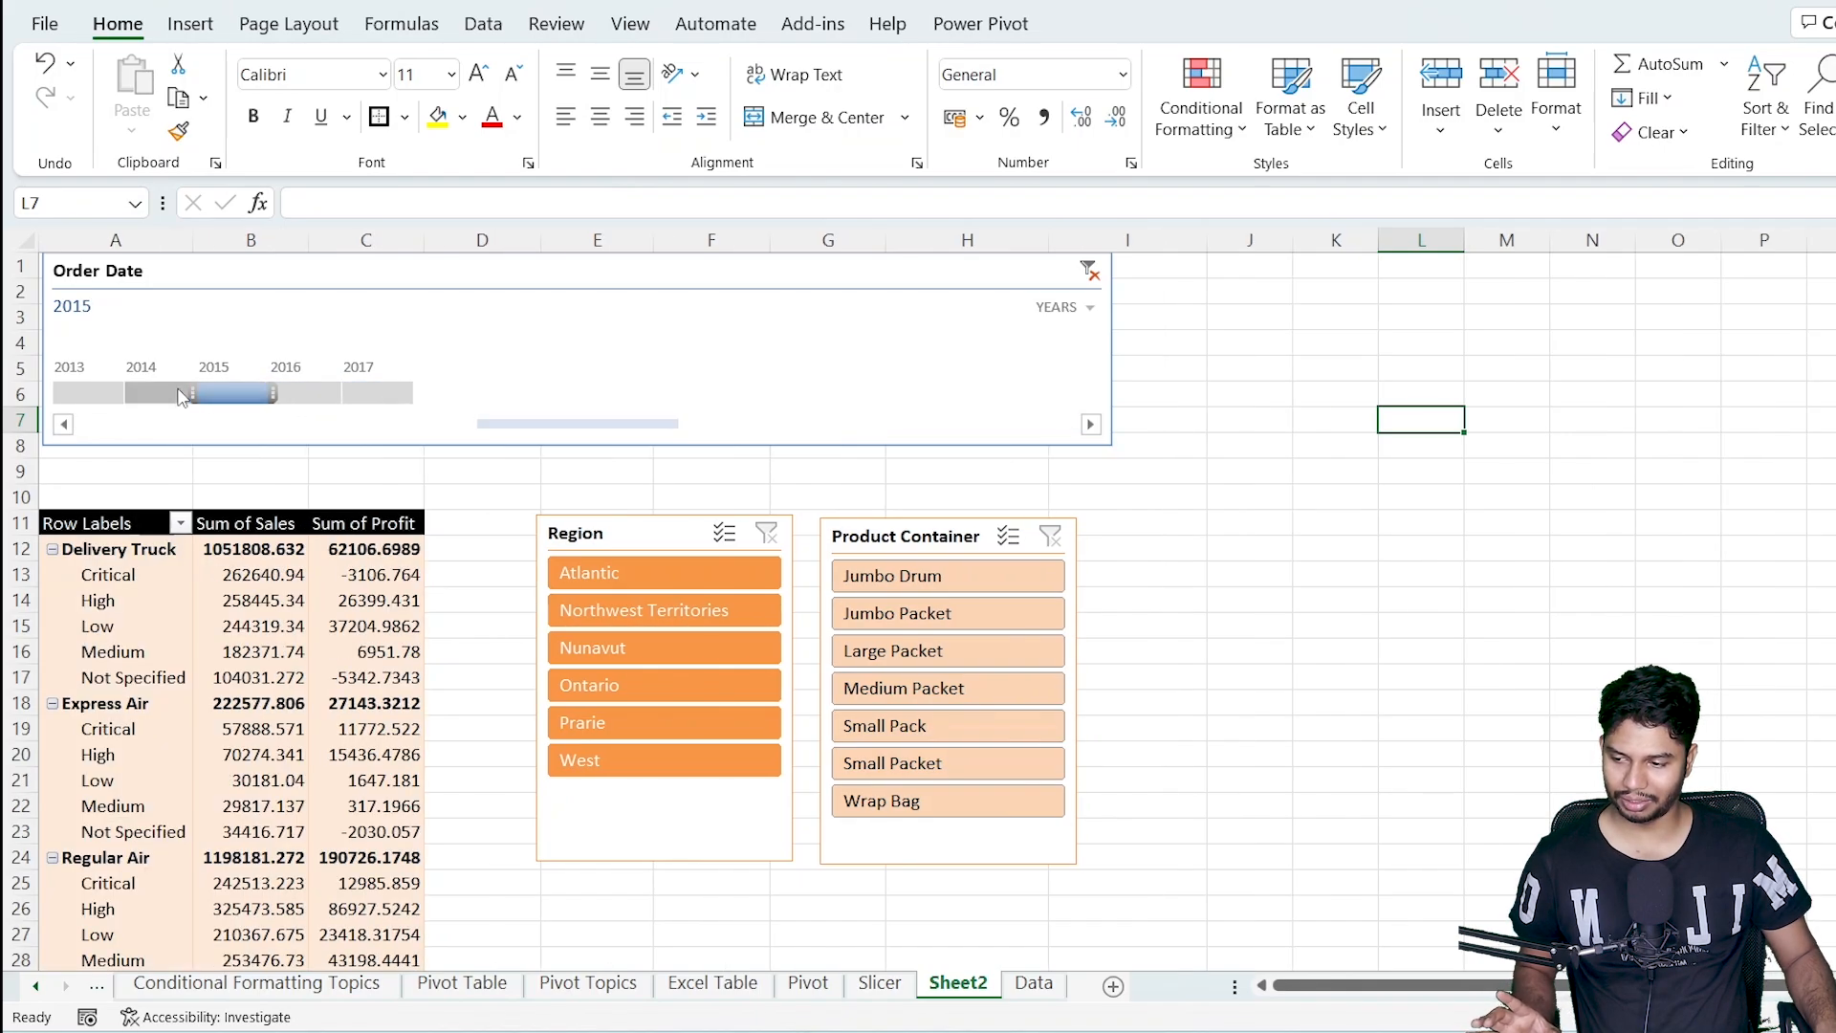
Set the Order Date timeline to quarters and filter the period Q3 2014 through Q2 2015.
{"action": "left_click", "coordinate": [1064, 307]}
{"action": "left_click", "coordinate": [1074, 371]}
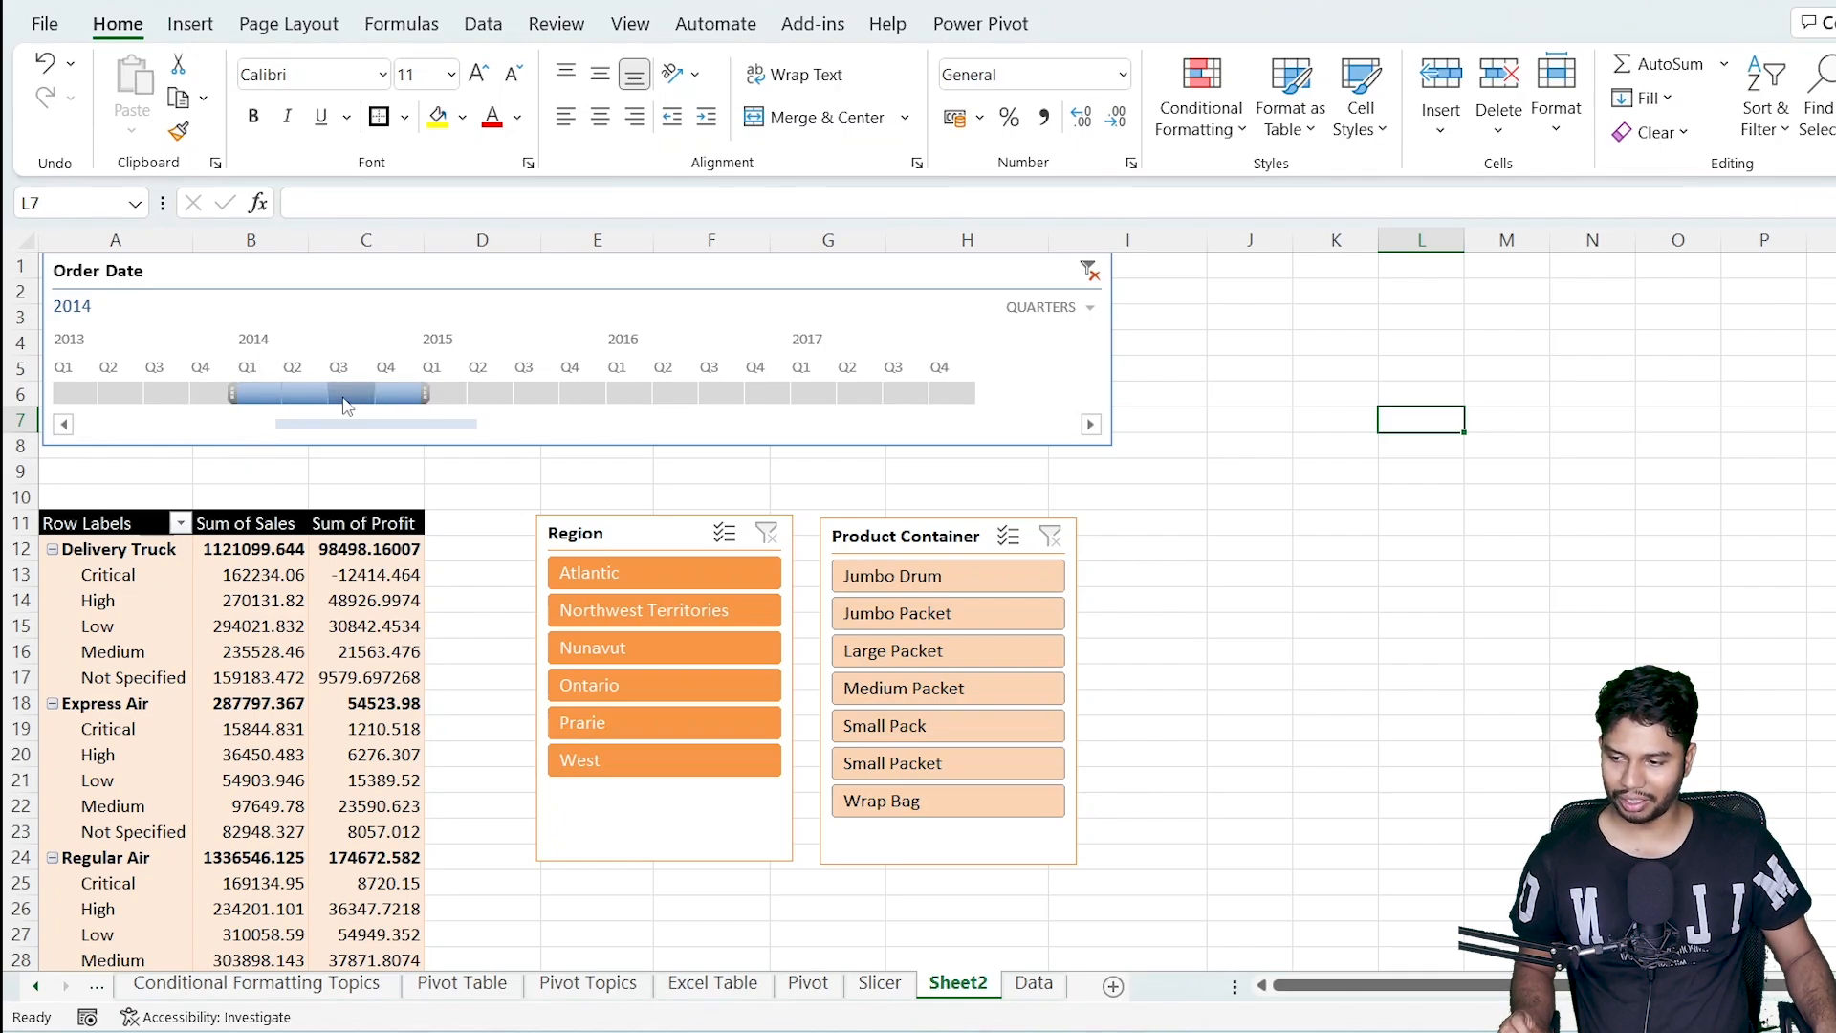
{"action": "left_click_drag", "start_coordinate": [346, 406], "coordinate": [437, 402]}
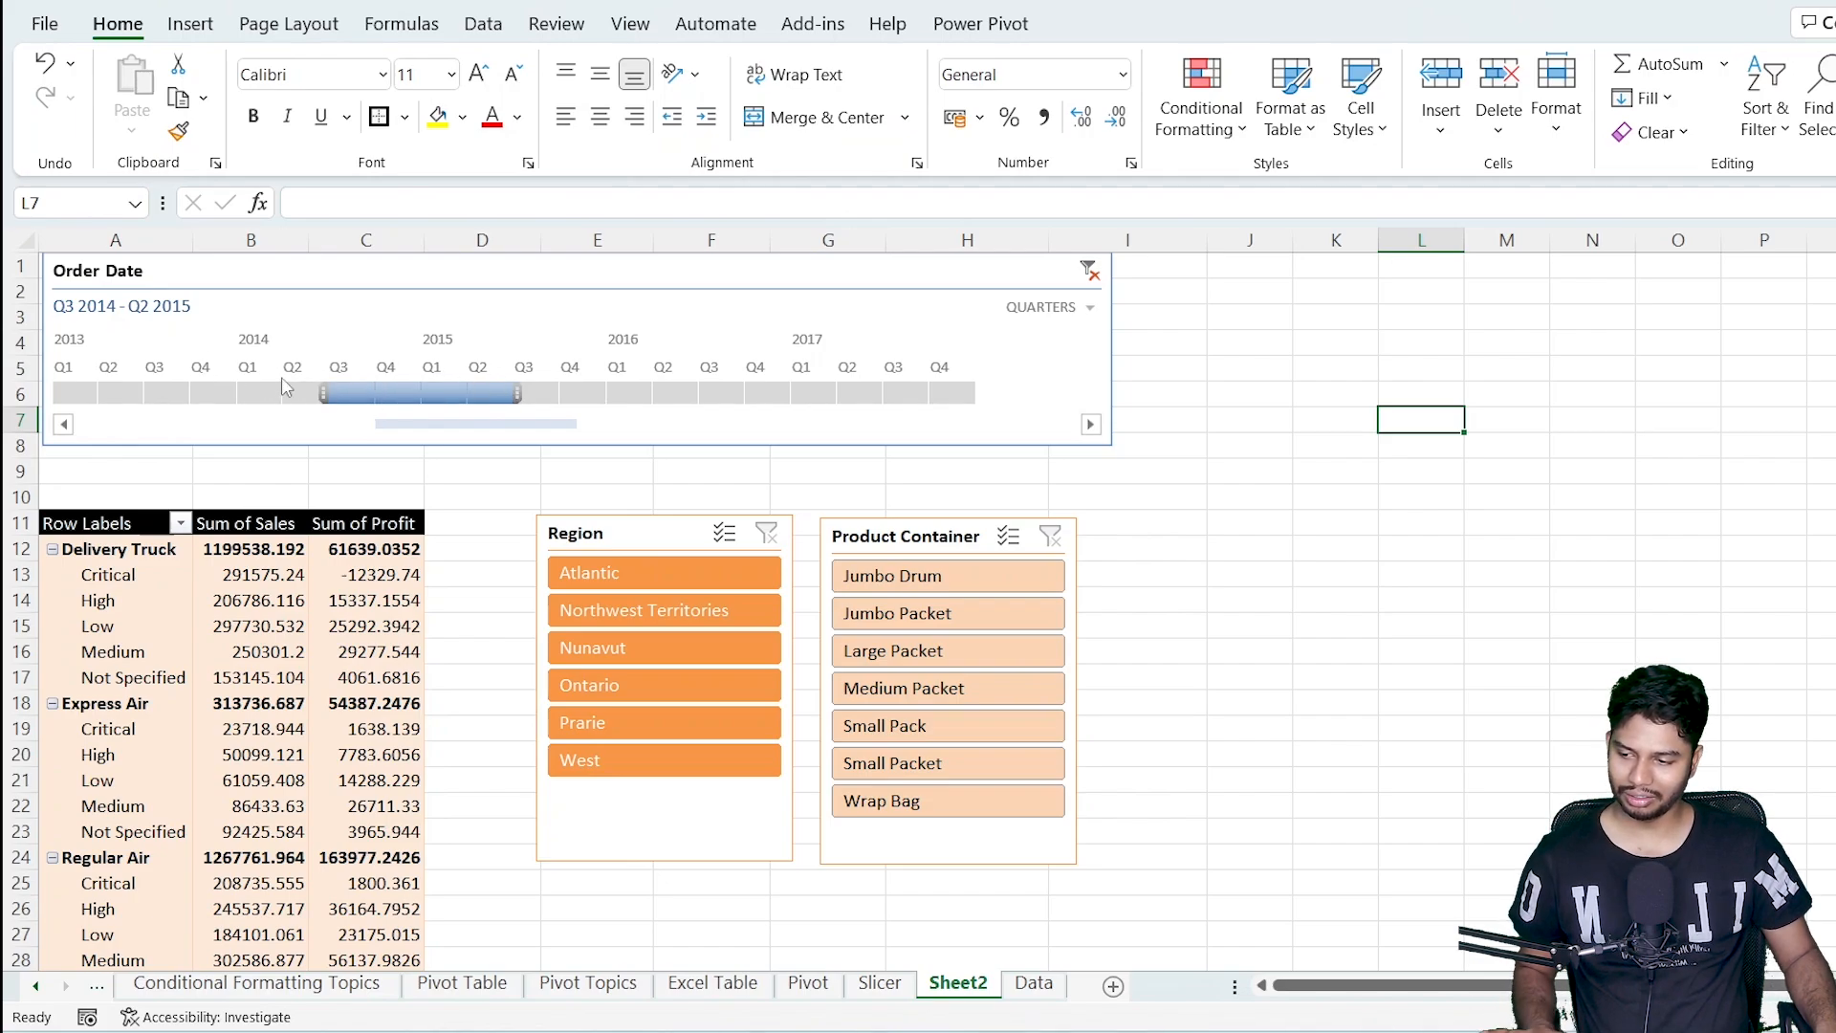
{"action": "scroll", "coordinate": [266, 751], "scroll_direction": "down", "scroll_amount": 3}
{"action": "scroll", "coordinate": [273, 742], "scroll_direction": "up", "scroll_amount": 3}
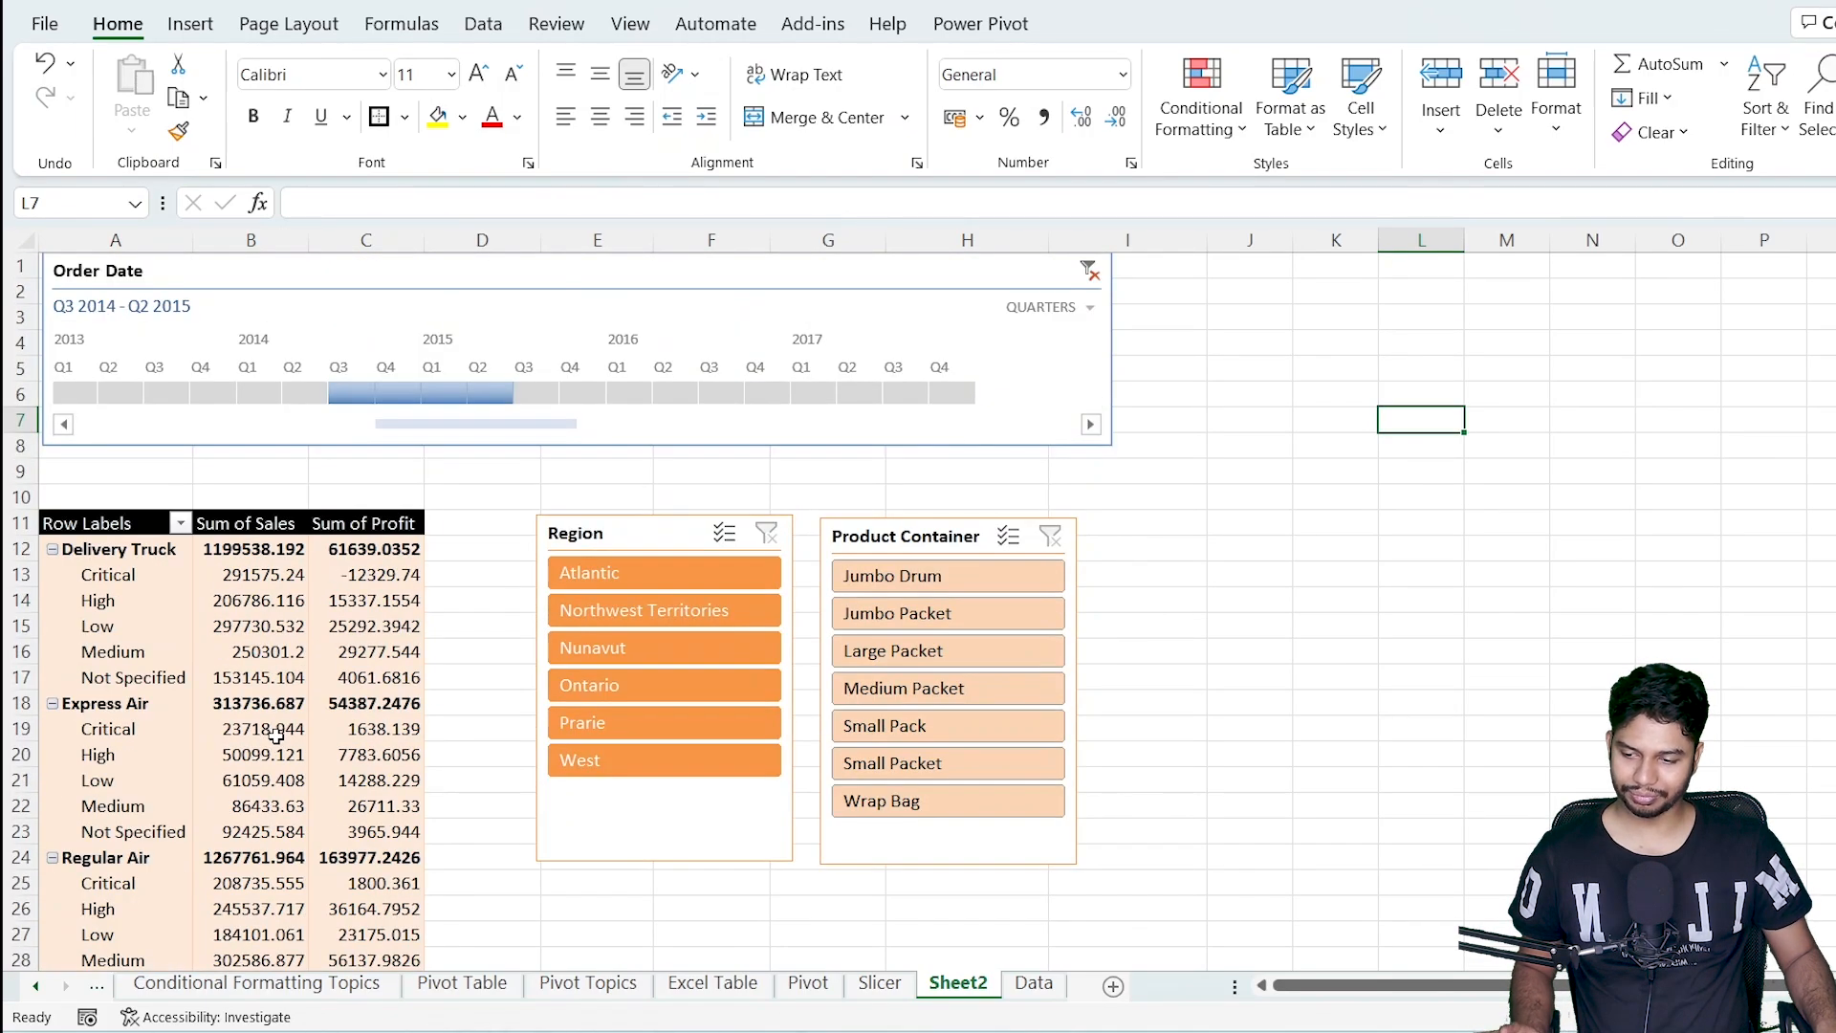
Filter the PivotTable to the Jumbo Packet product container and the Ontario region with the slicers.
{"action": "left_click", "coordinate": [894, 613]}
{"action": "left_click", "coordinate": [608, 653]}
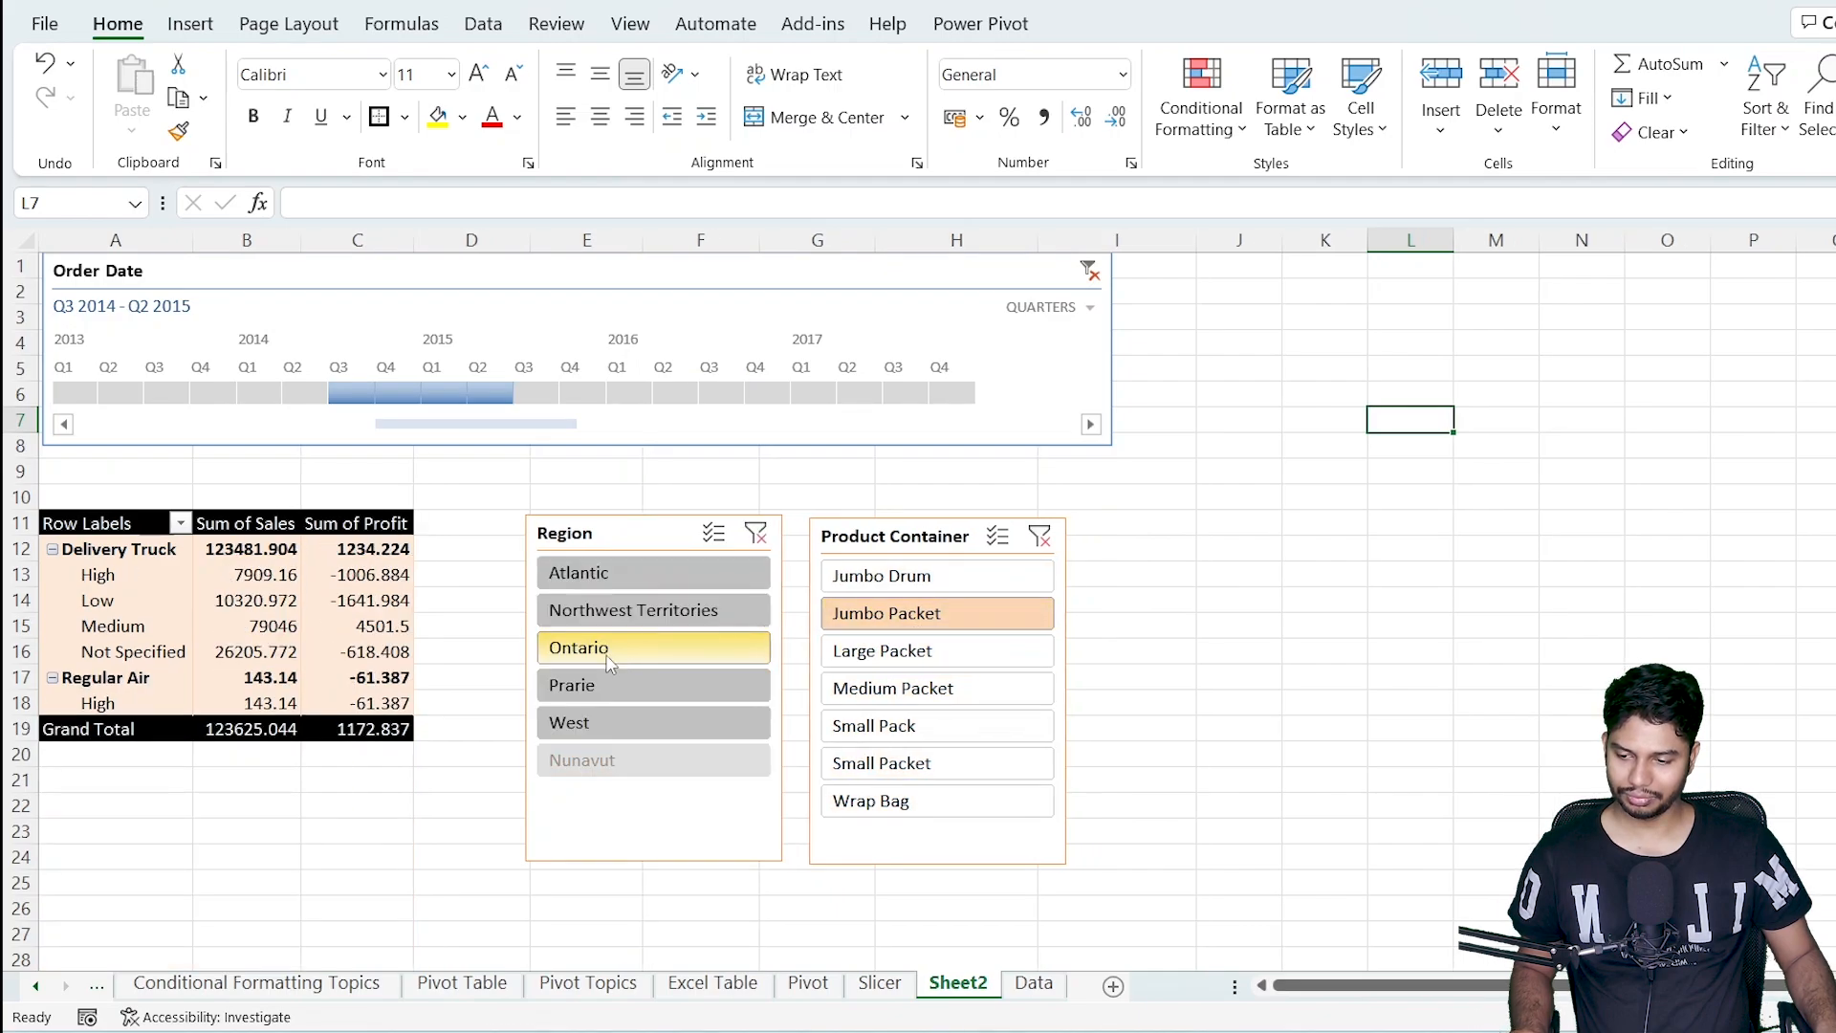
{"action": "left_click", "coordinate": [483, 605]}
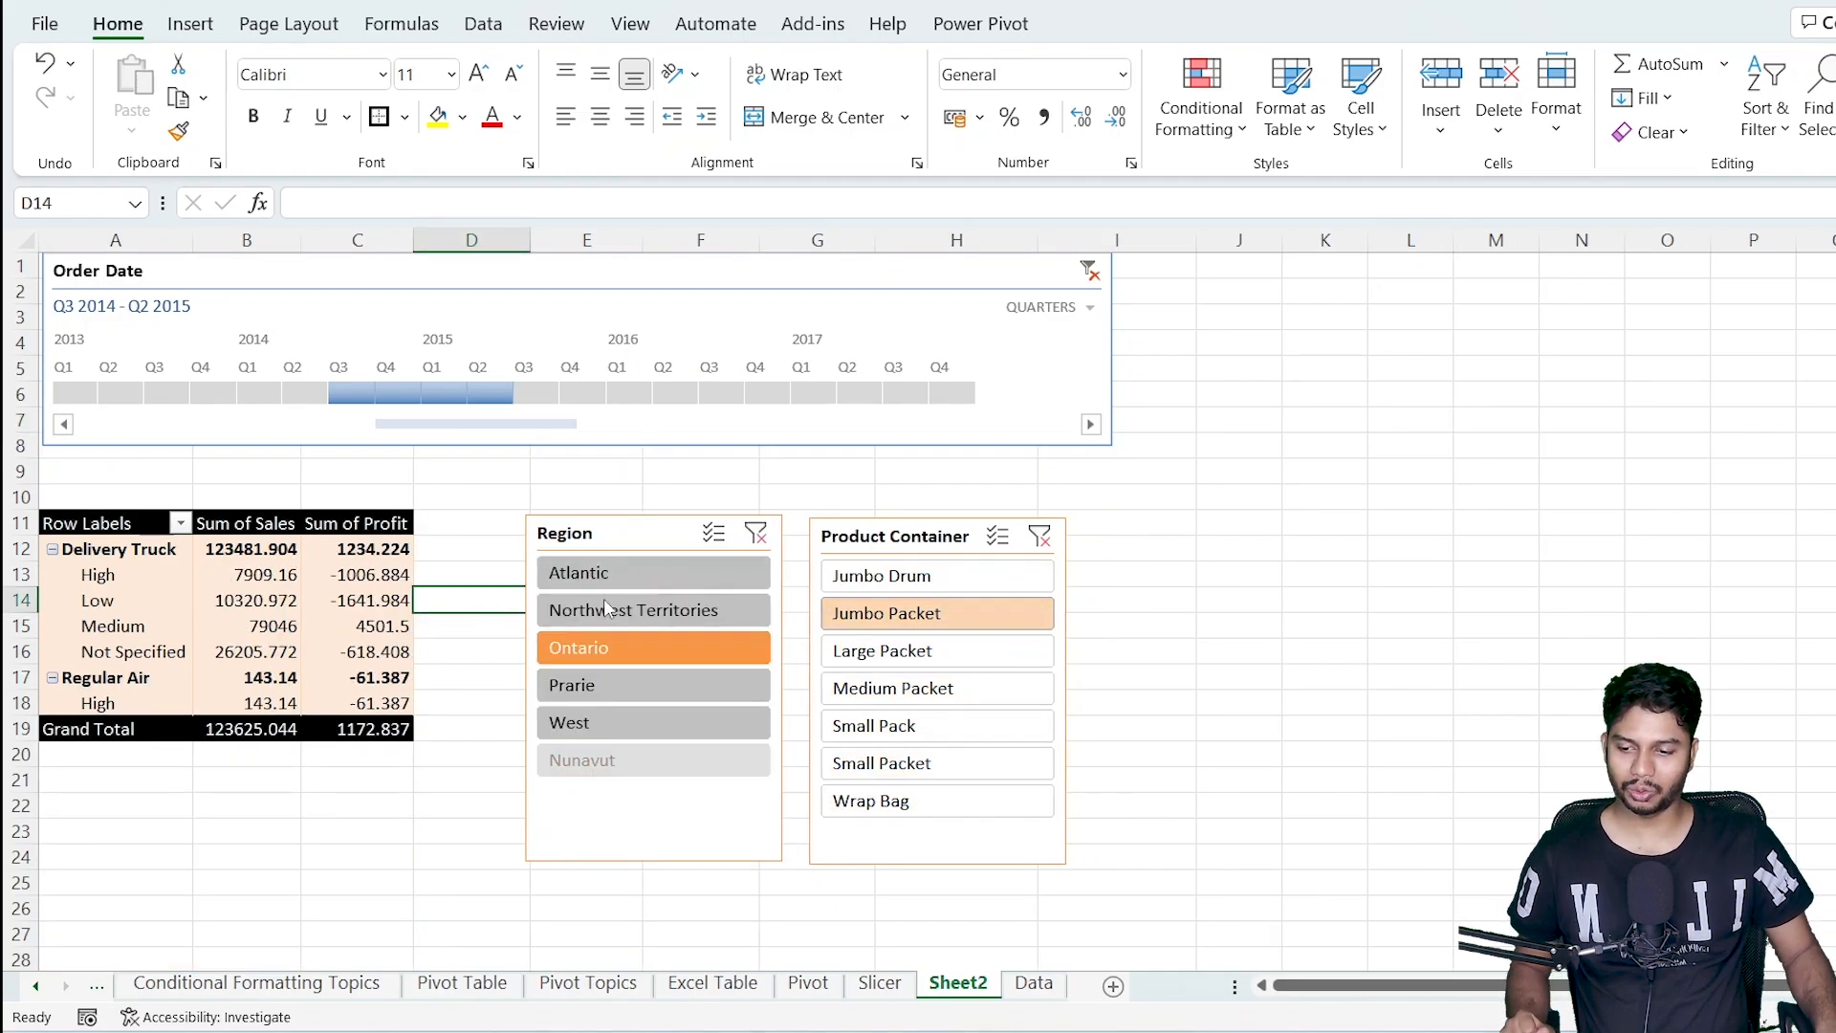
{"action": "left_click", "coordinate": [1243, 548]}
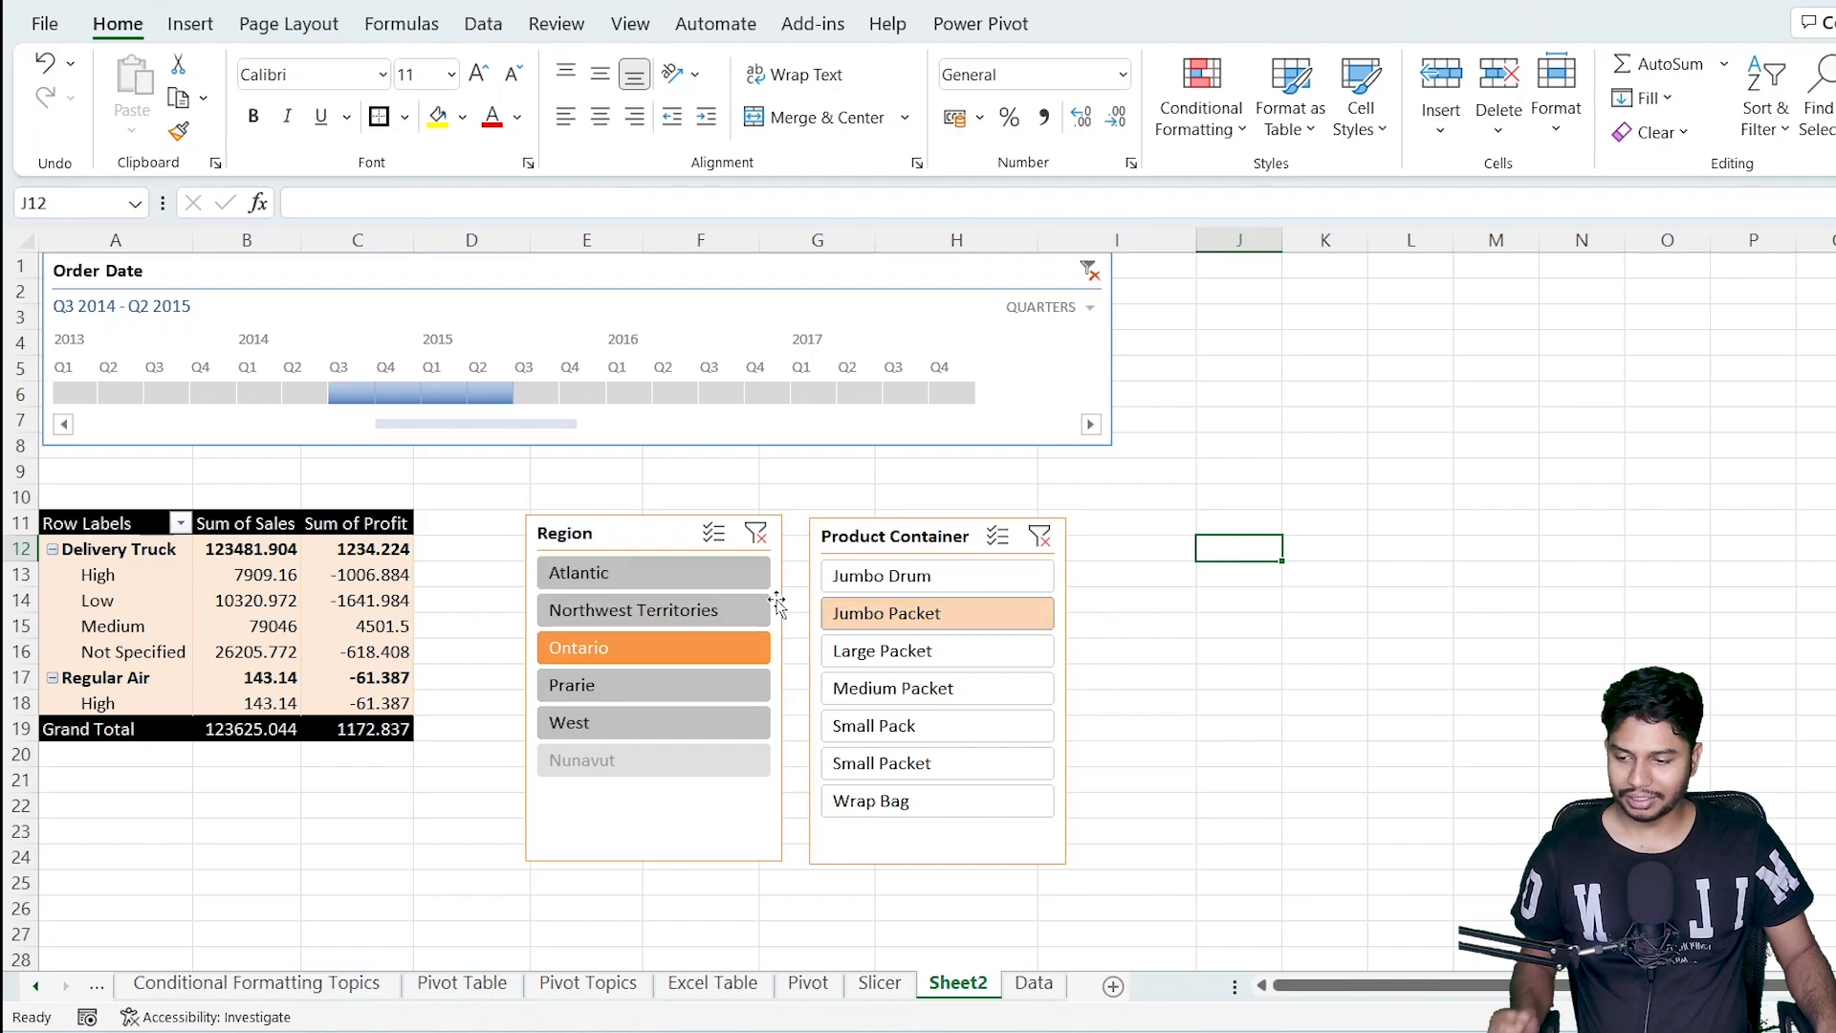
{"action": "left_click", "coordinate": [402, 549]}
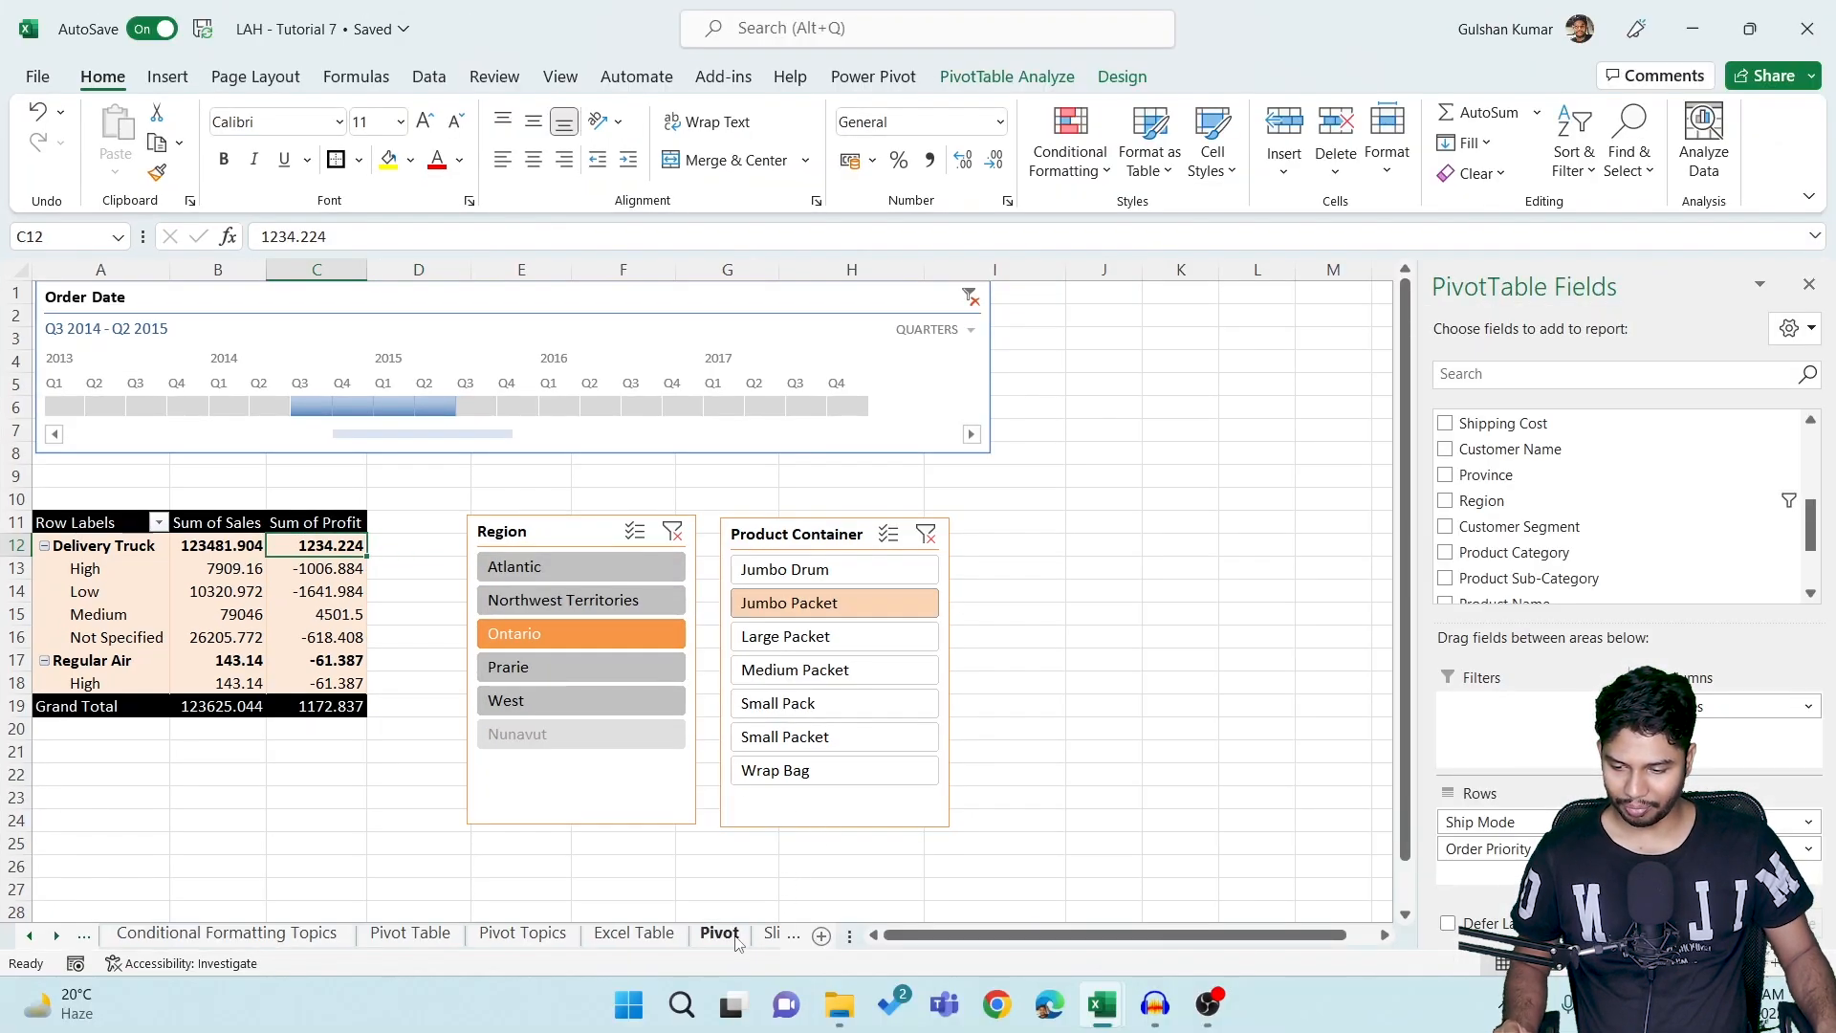
Insert a PivotTable from the Data sheet range A1:U5997 into the existing worksheet Sheet2 at cell A28.
{"action": "left_click", "coordinate": [736, 942]}
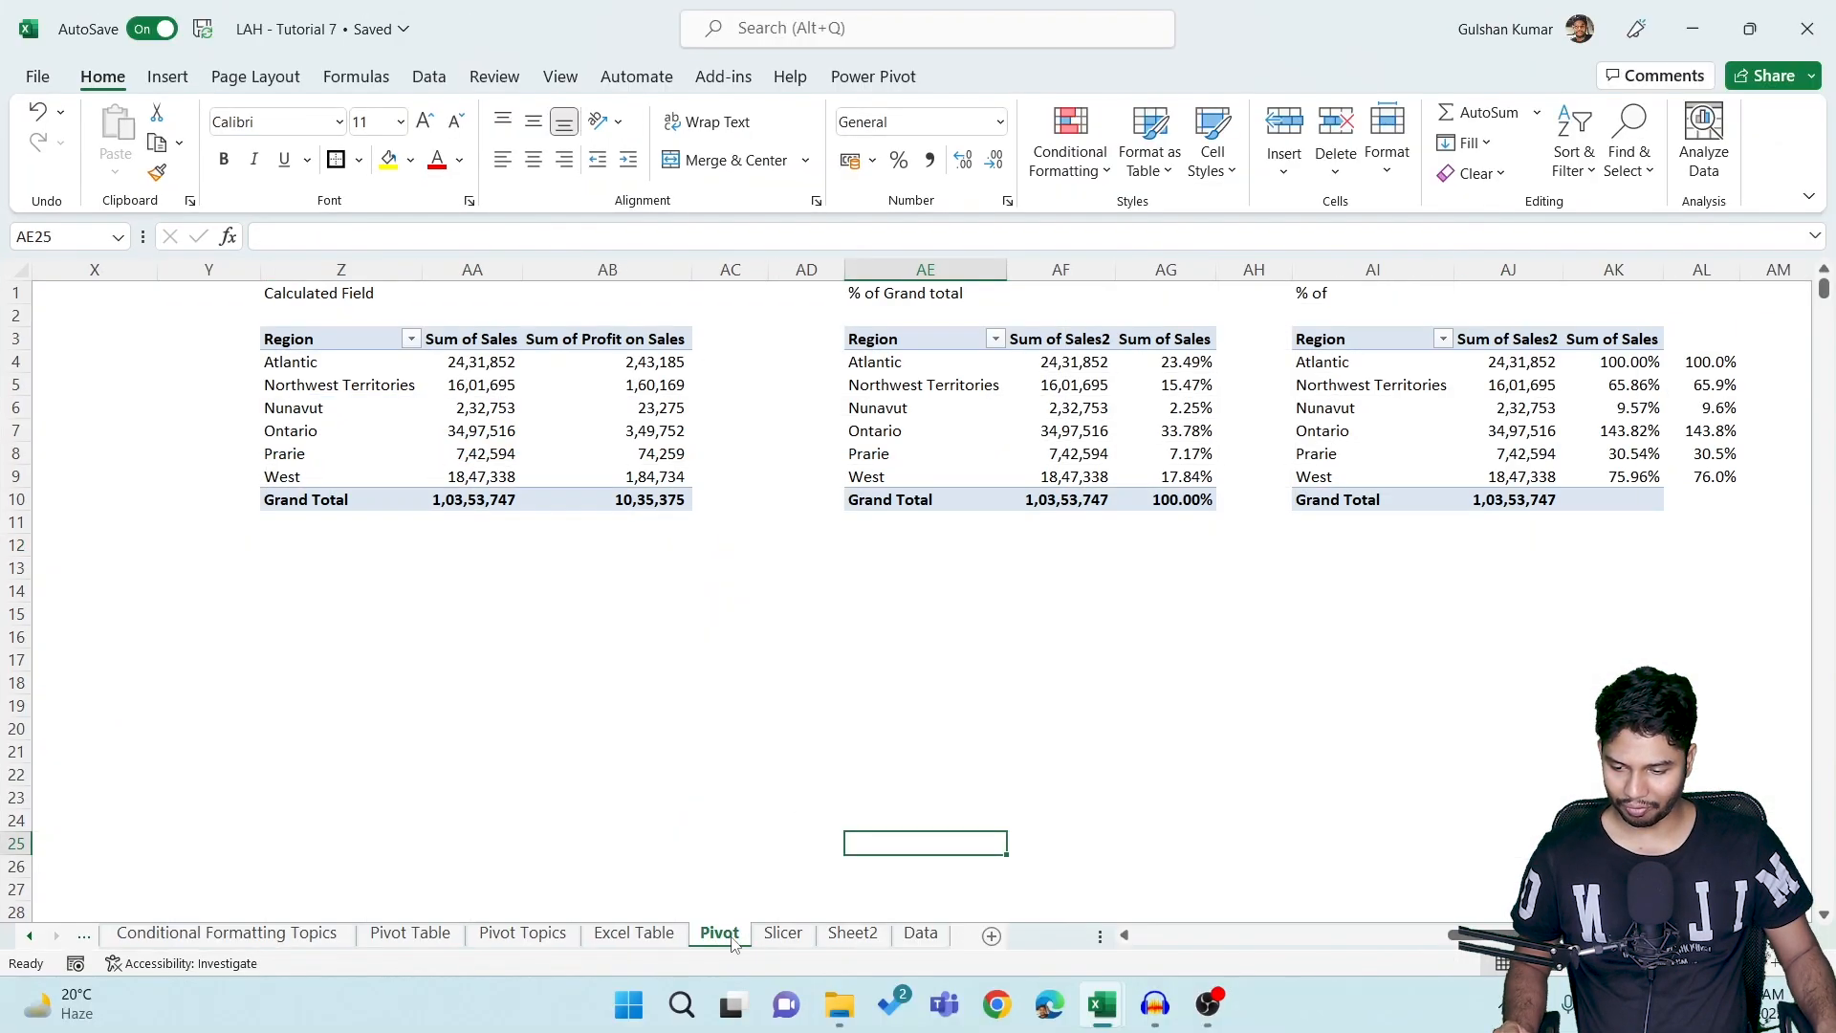
{"action": "left_click", "coordinate": [767, 942]}
{"action": "left_click", "coordinate": [920, 934]}
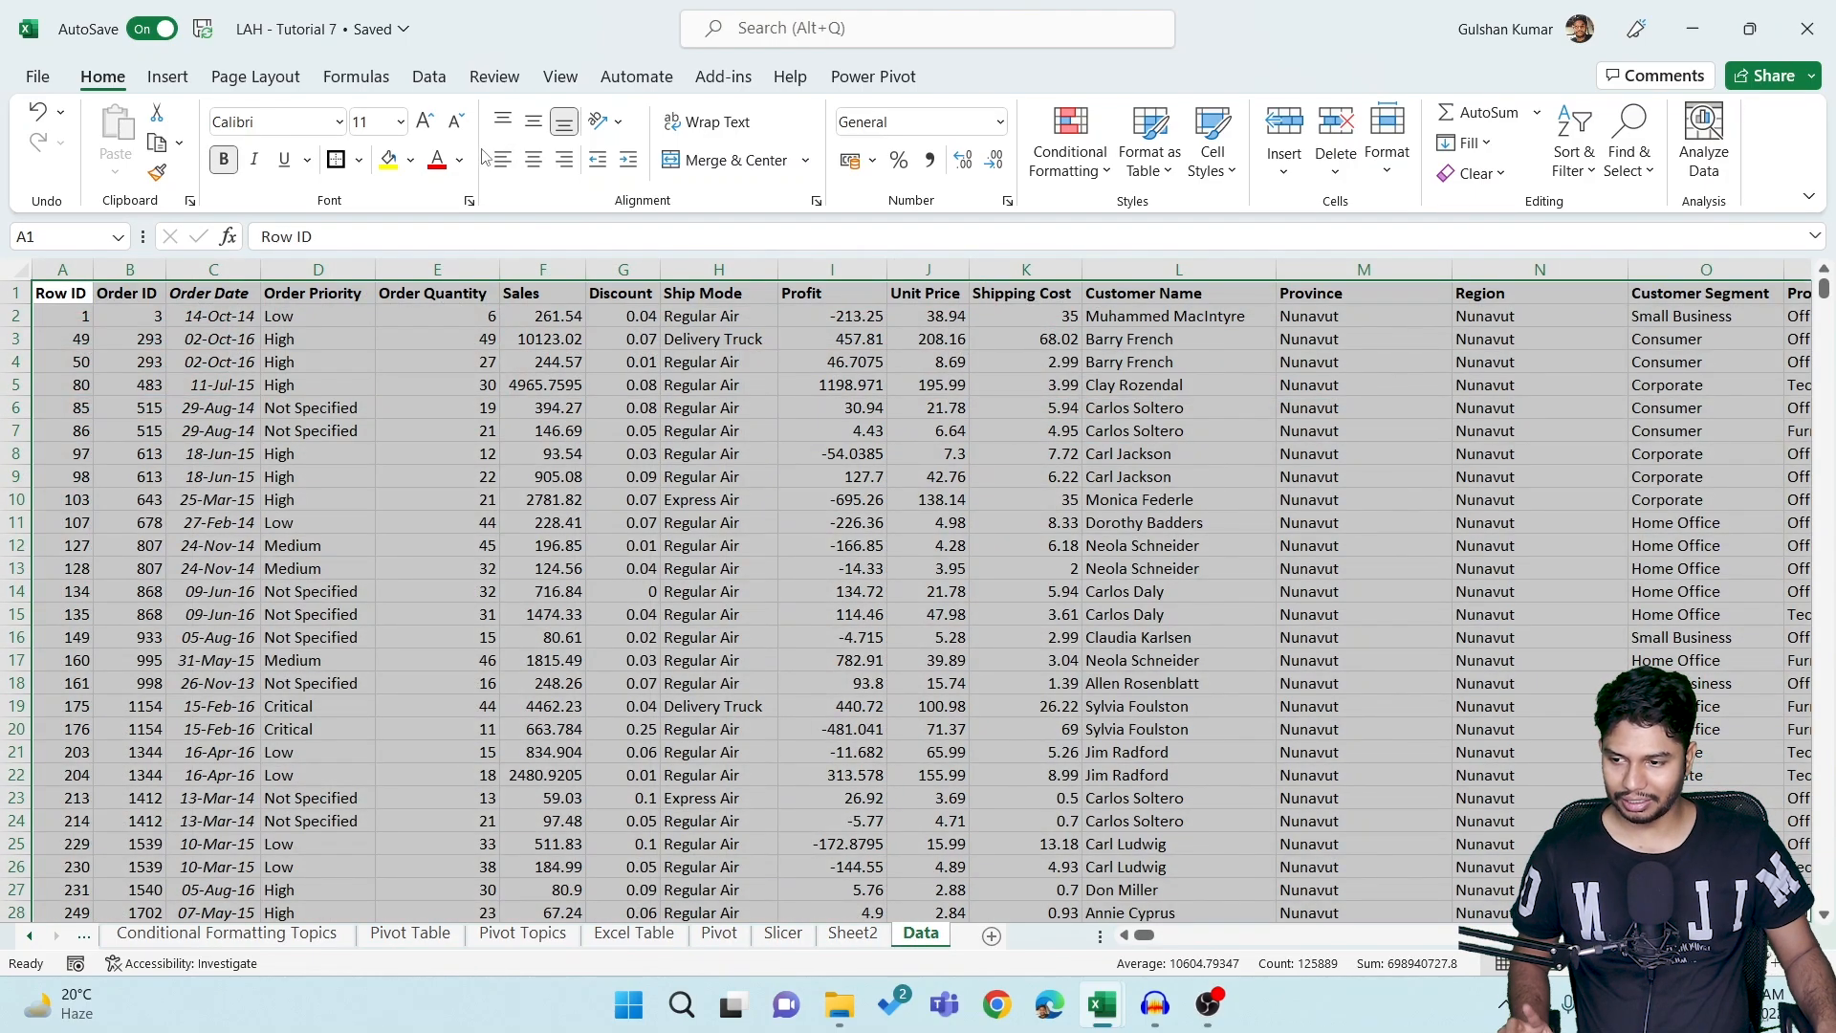
{"action": "left_click", "coordinate": [167, 77]}
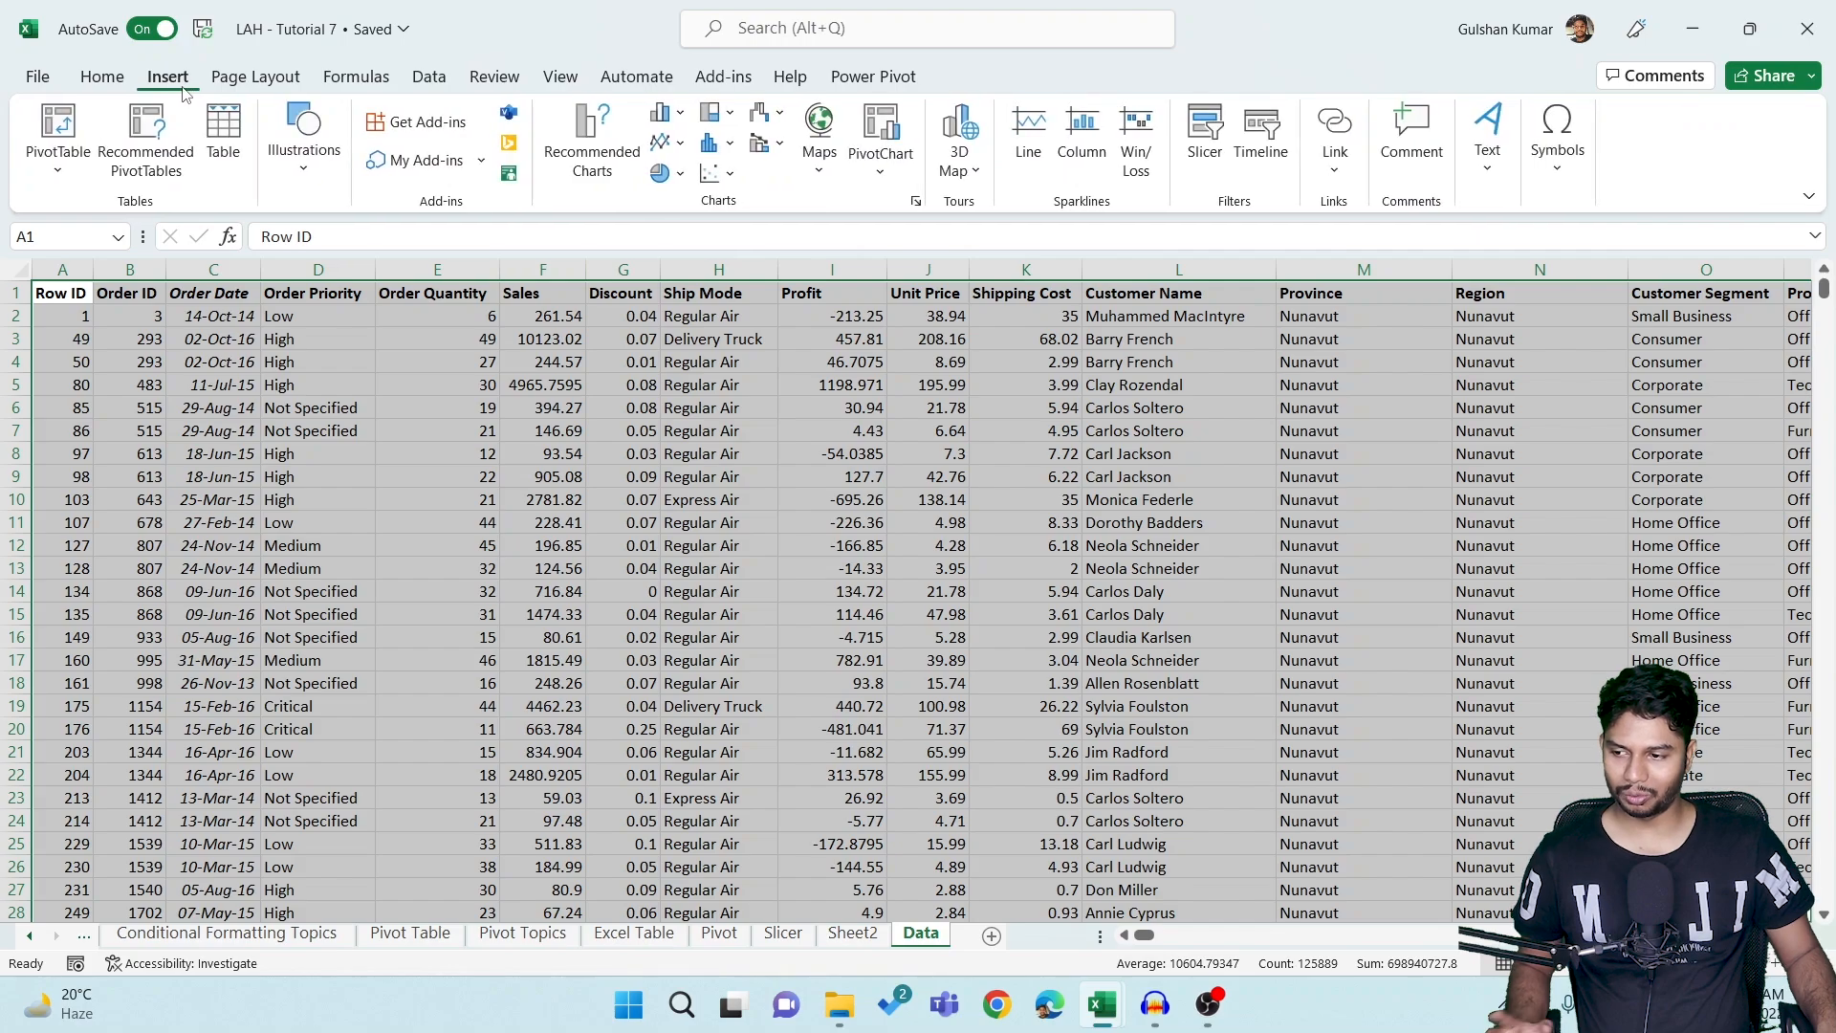
{"action": "left_click", "coordinate": [59, 172]}
{"action": "left_click", "coordinate": [95, 204]}
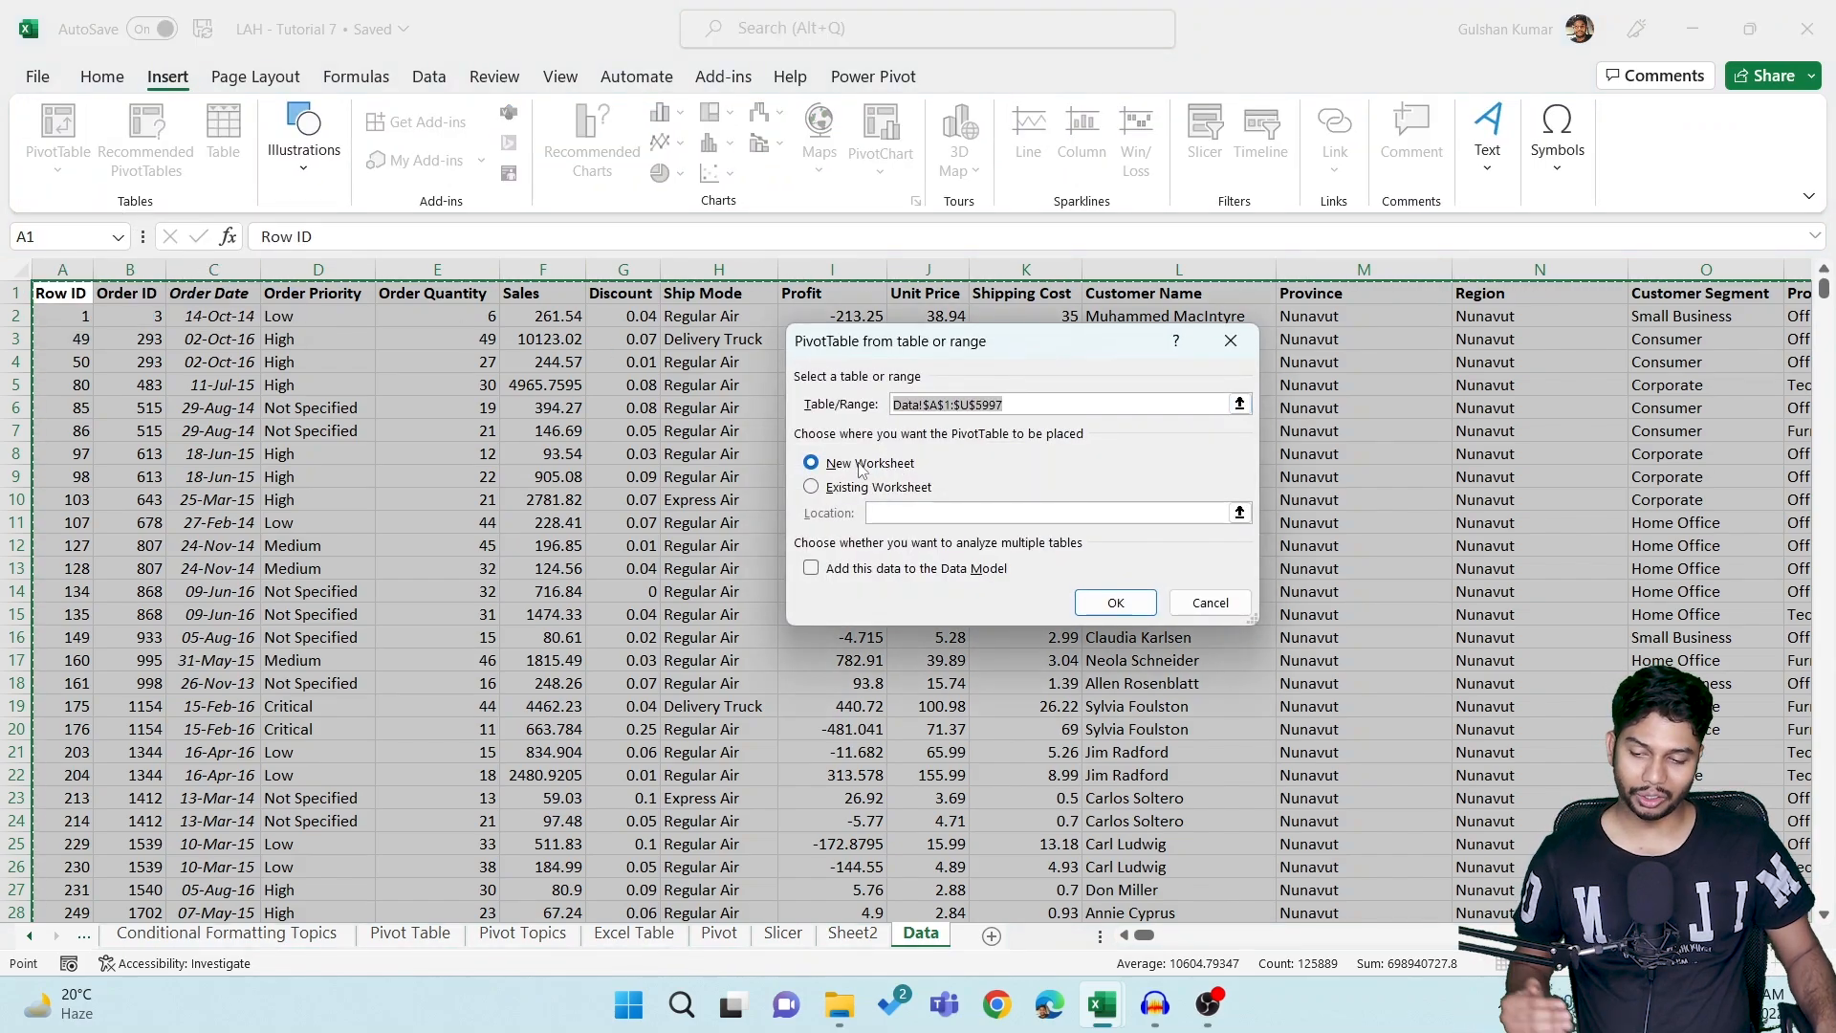
{"action": "left_click", "coordinate": [846, 490]}
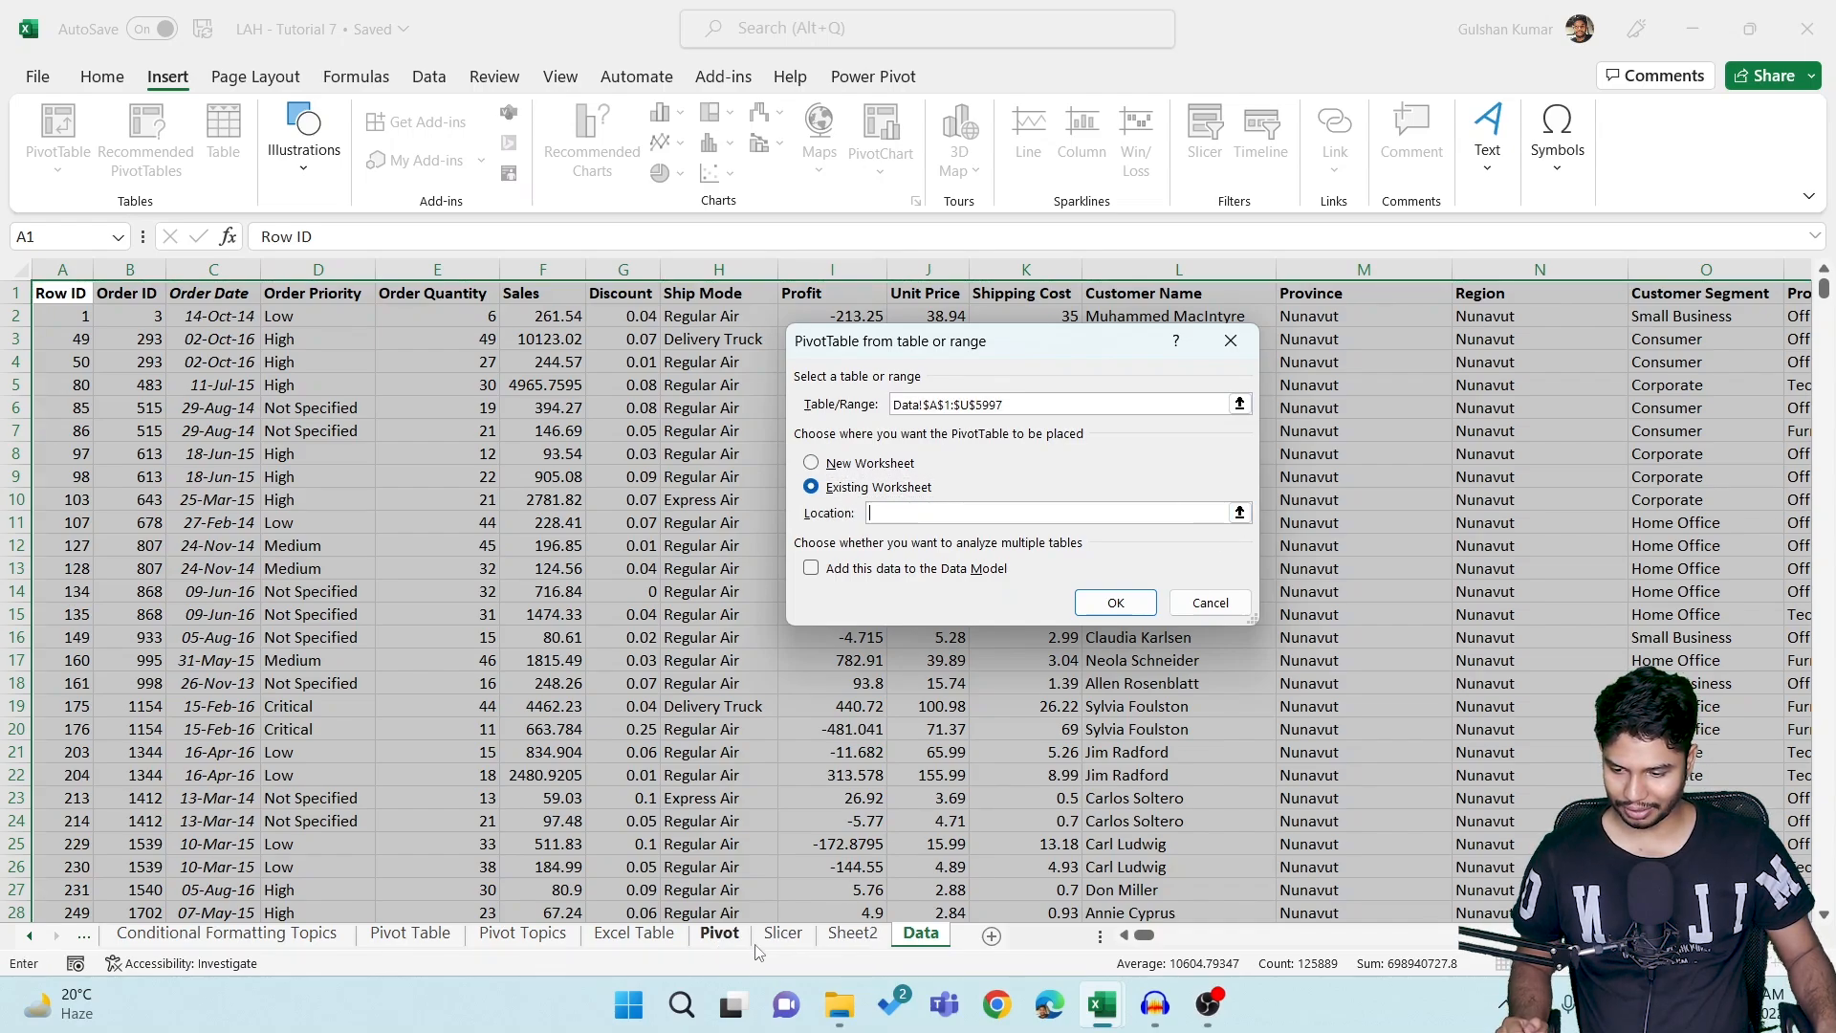
{"action": "left_click", "coordinate": [855, 935]}
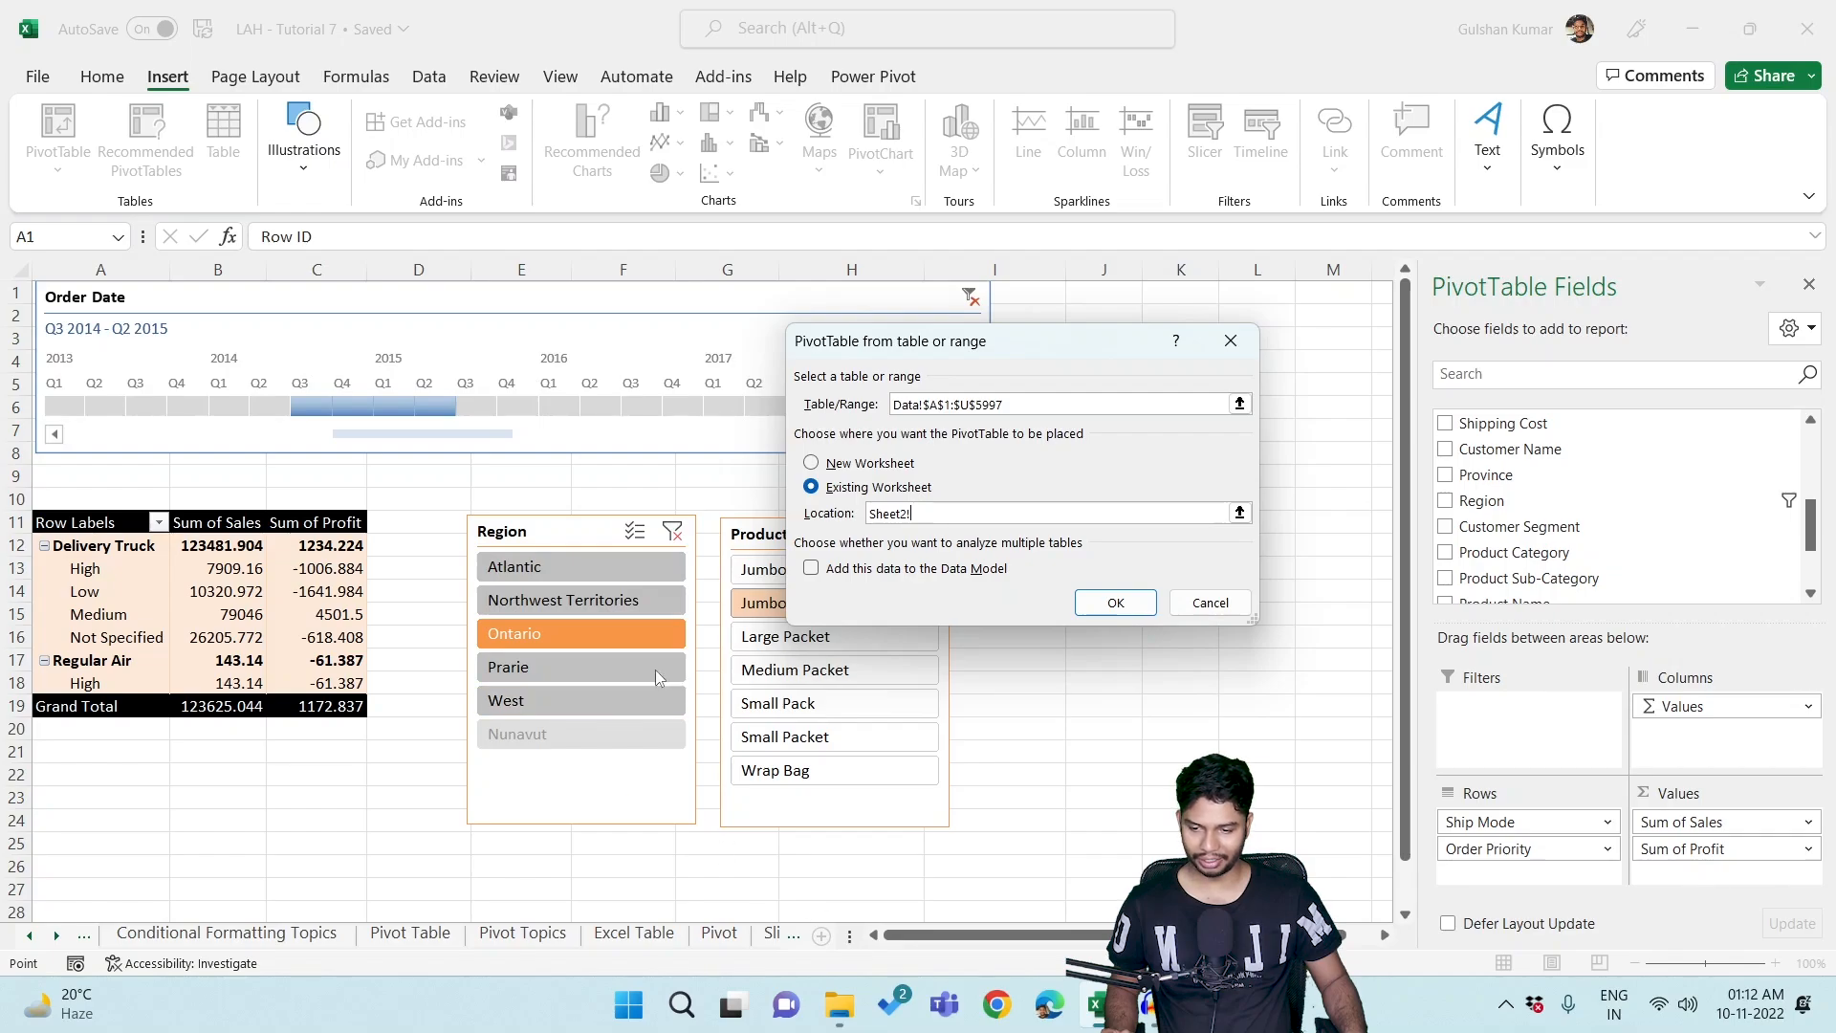
{"action": "left_click_drag", "start_coordinate": [982, 345], "coordinate": [1131, 372]}
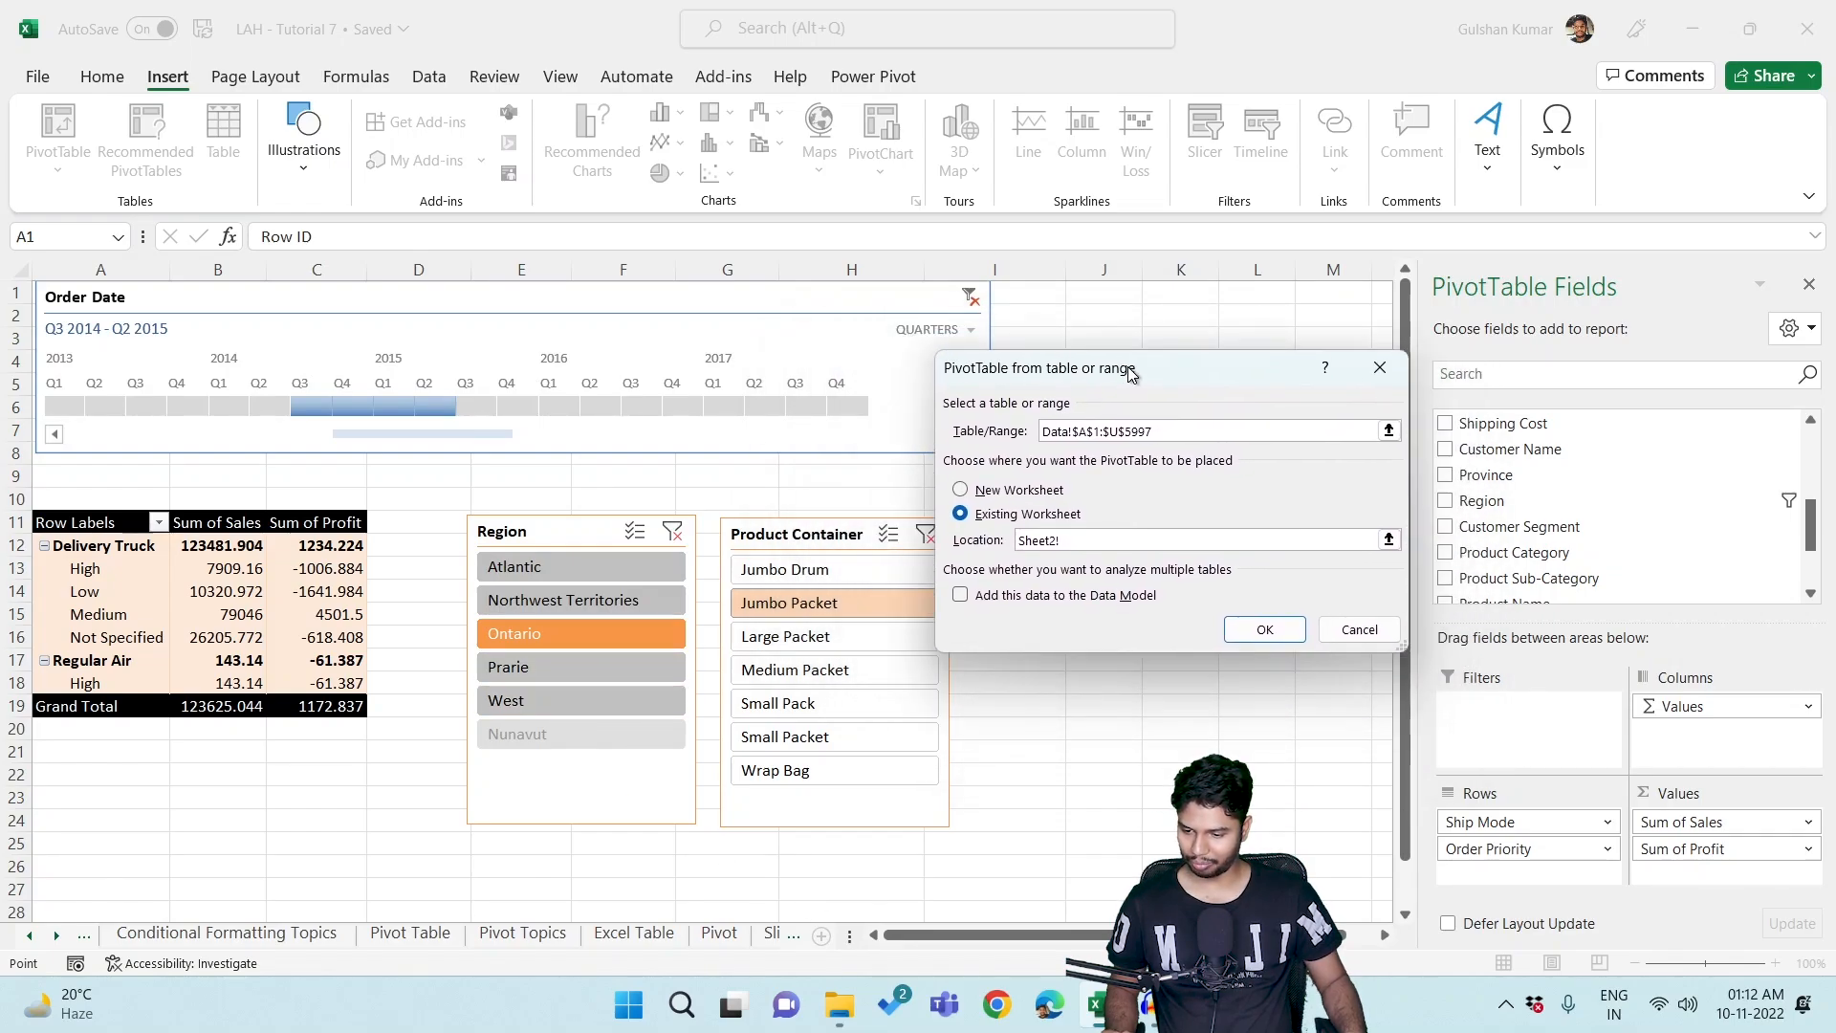
{"action": "scroll", "coordinate": [99, 801], "scroll_direction": "down", "scroll_amount": 2}
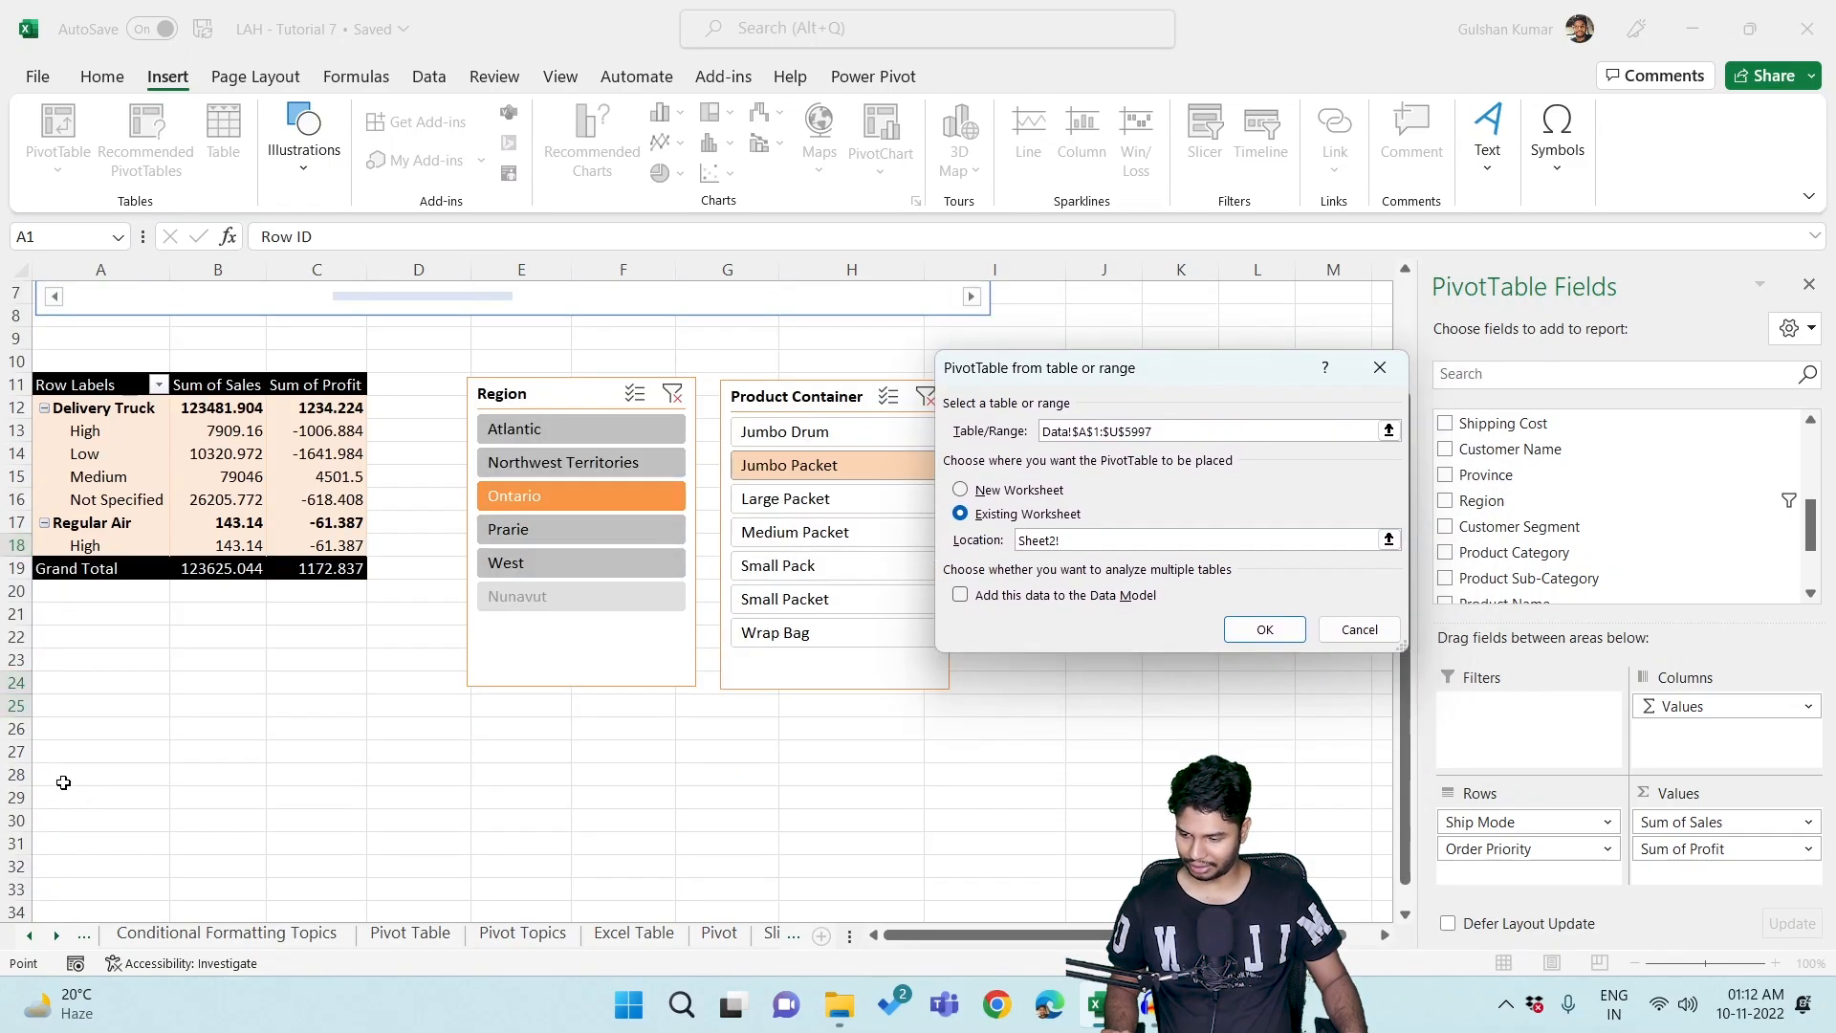
{"action": "left_click", "coordinate": [63, 782]}
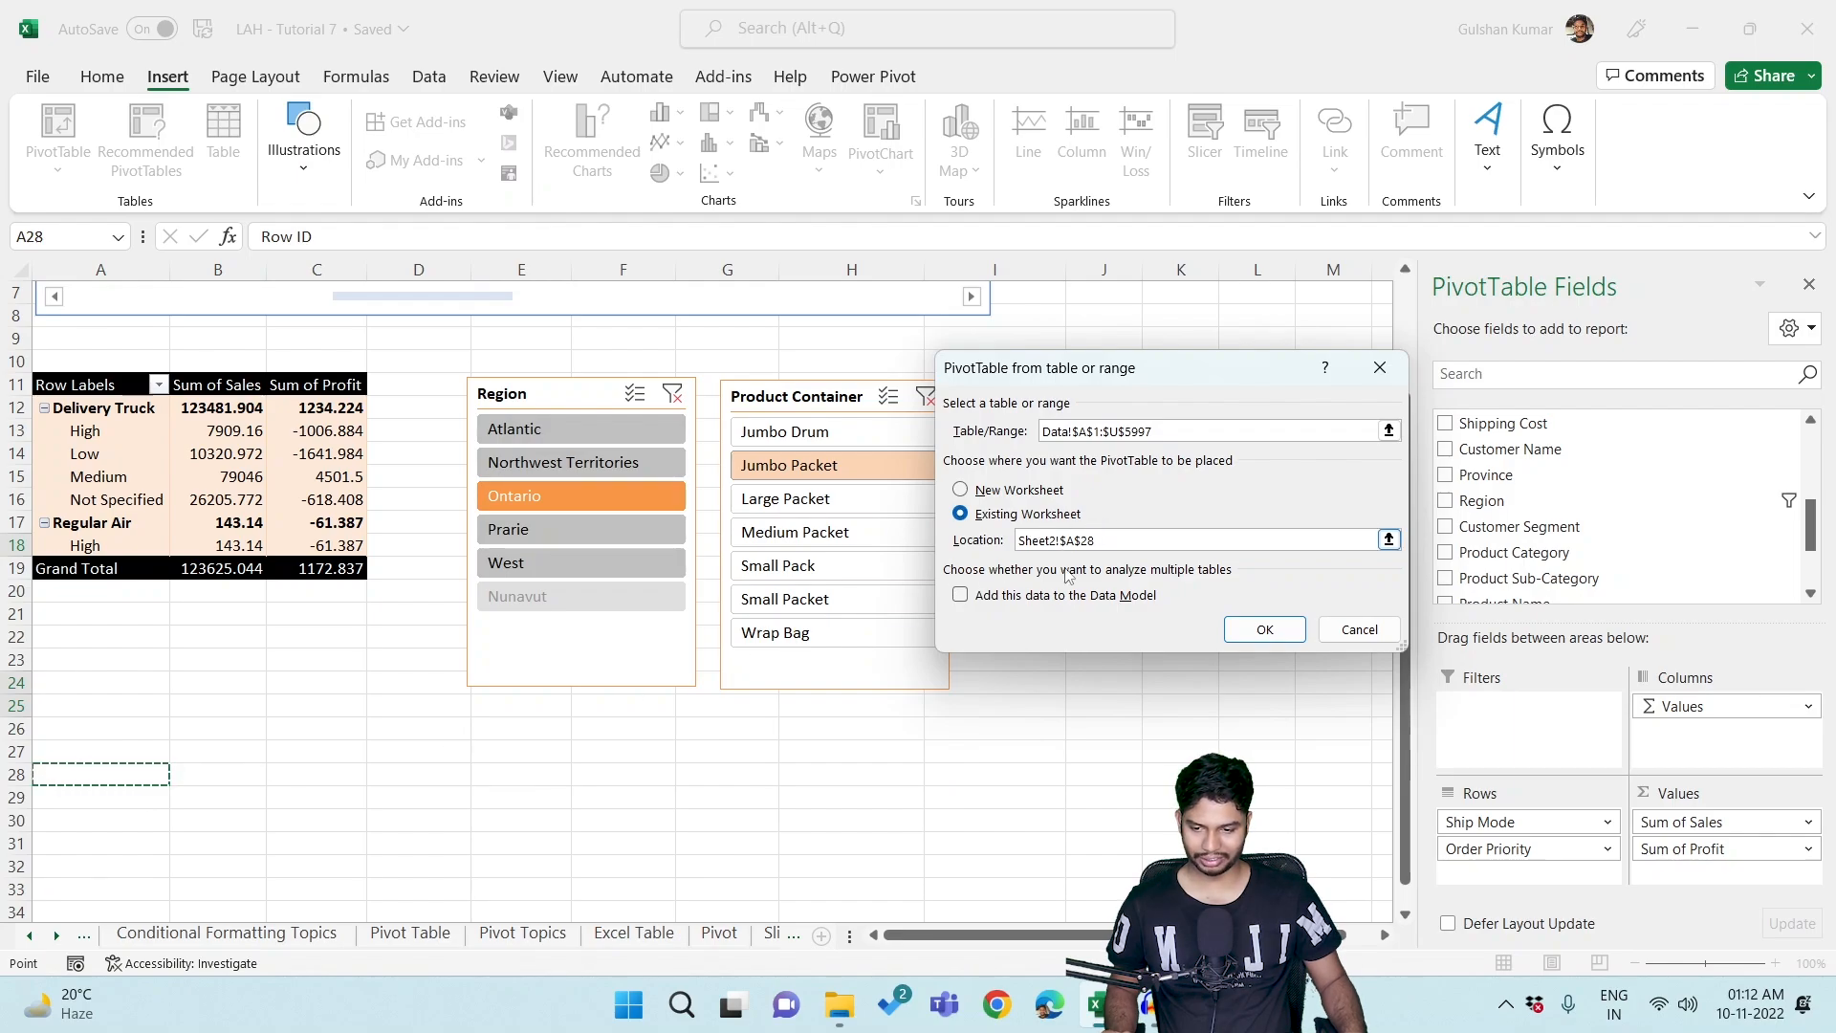
{"action": "left_click", "coordinate": [1272, 628]}
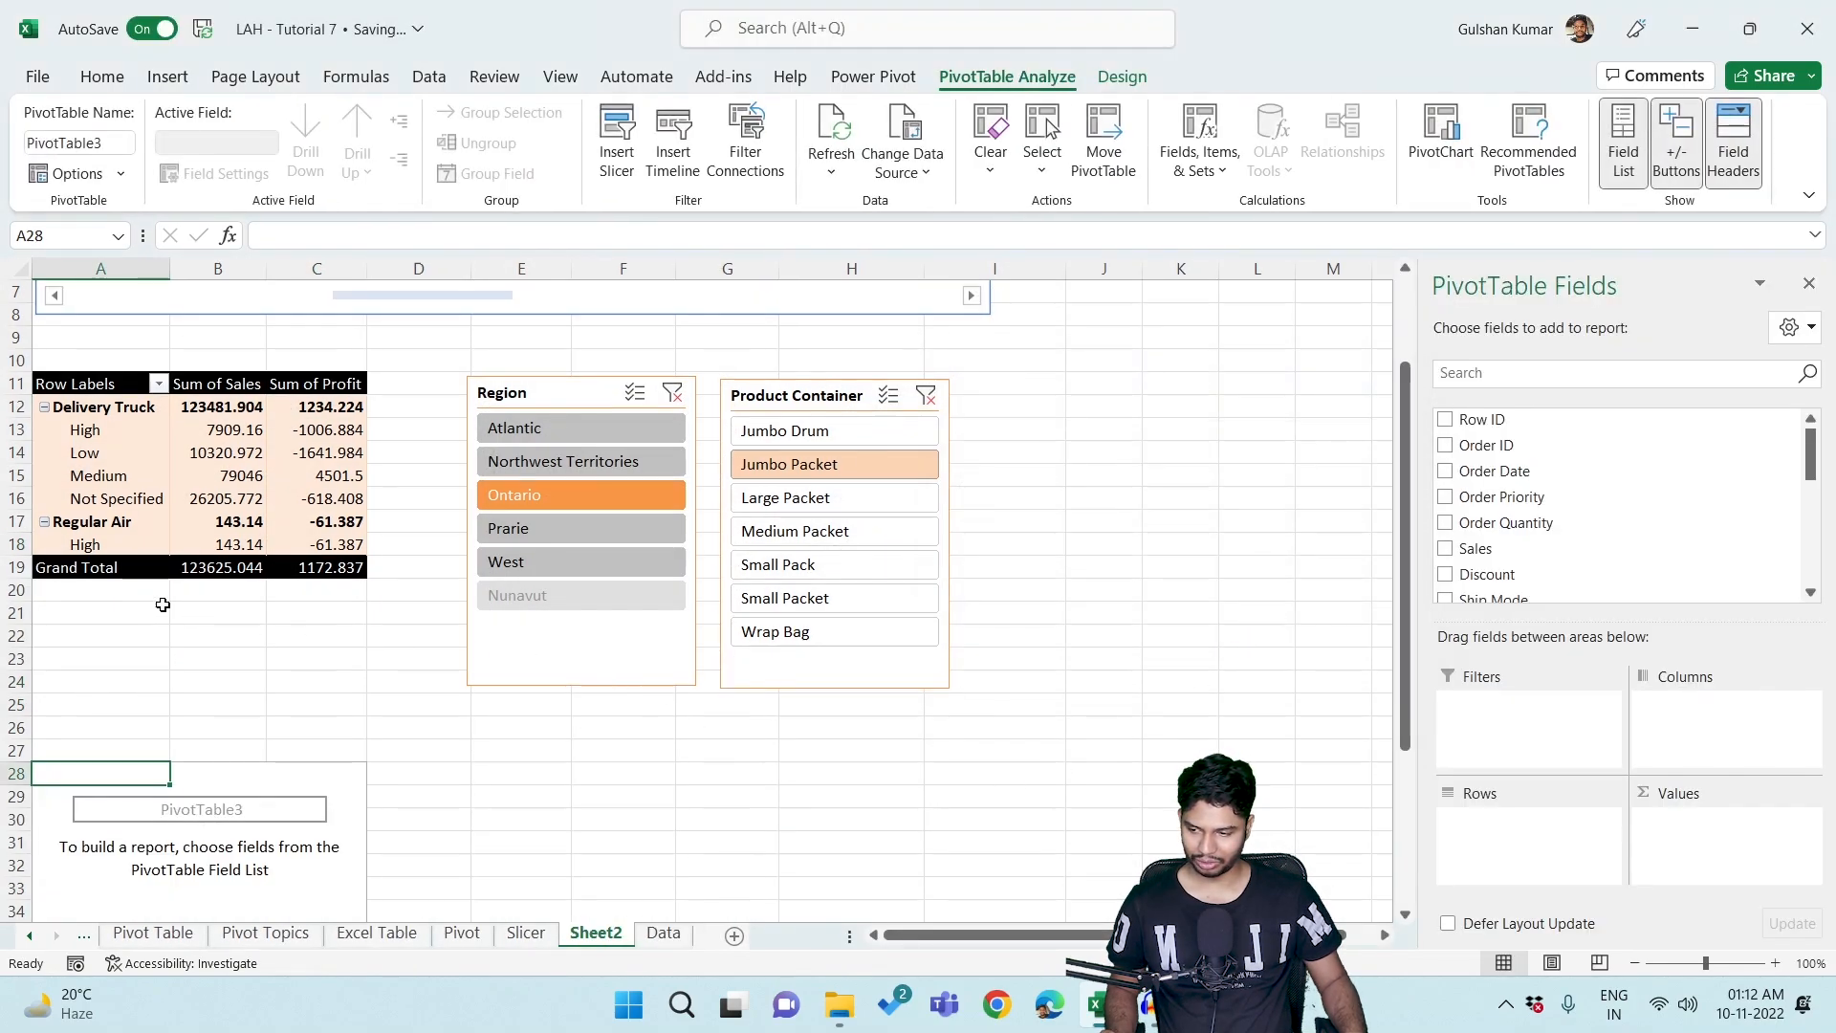
Add Customer Segment and Product Sub-Category as rows and the sum of Order Quantity as values in the new PivotTable.
{"action": "scroll", "coordinate": [162, 604], "scroll_direction": "down", "scroll_amount": 4}
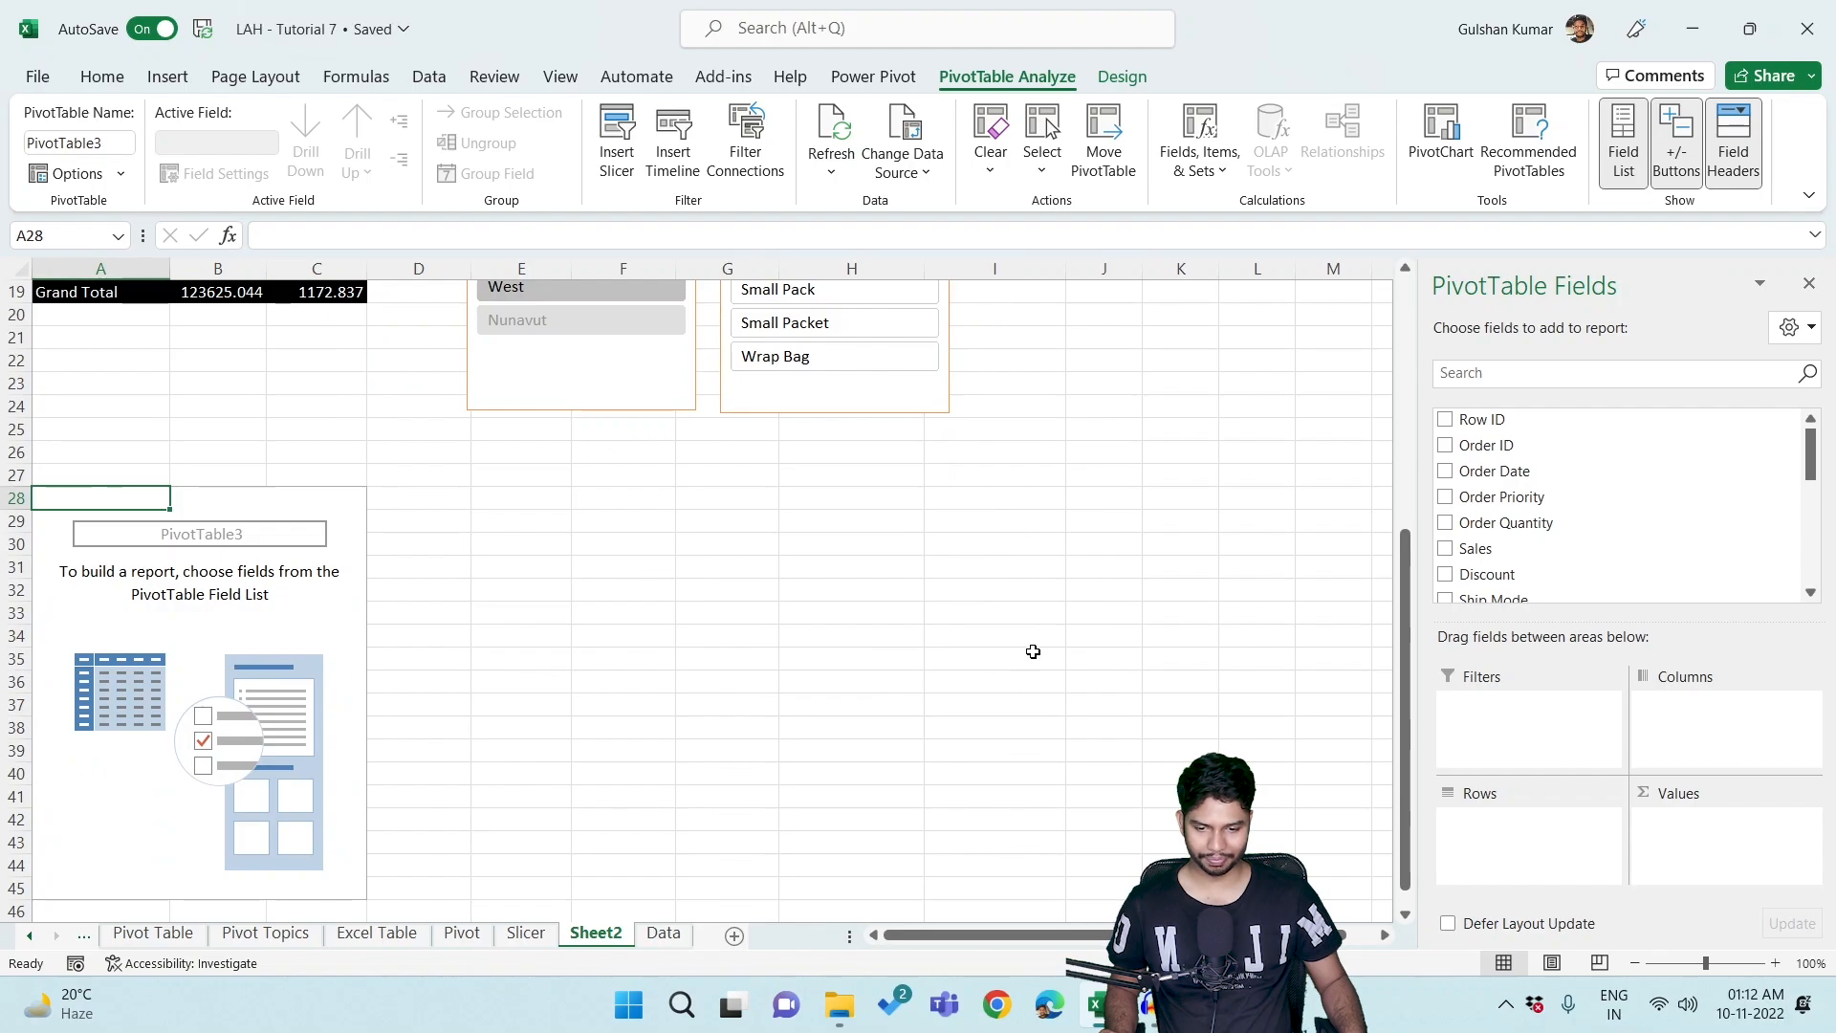
{"action": "scroll", "coordinate": [210, 440], "scroll_direction": "up", "scroll_amount": 4}
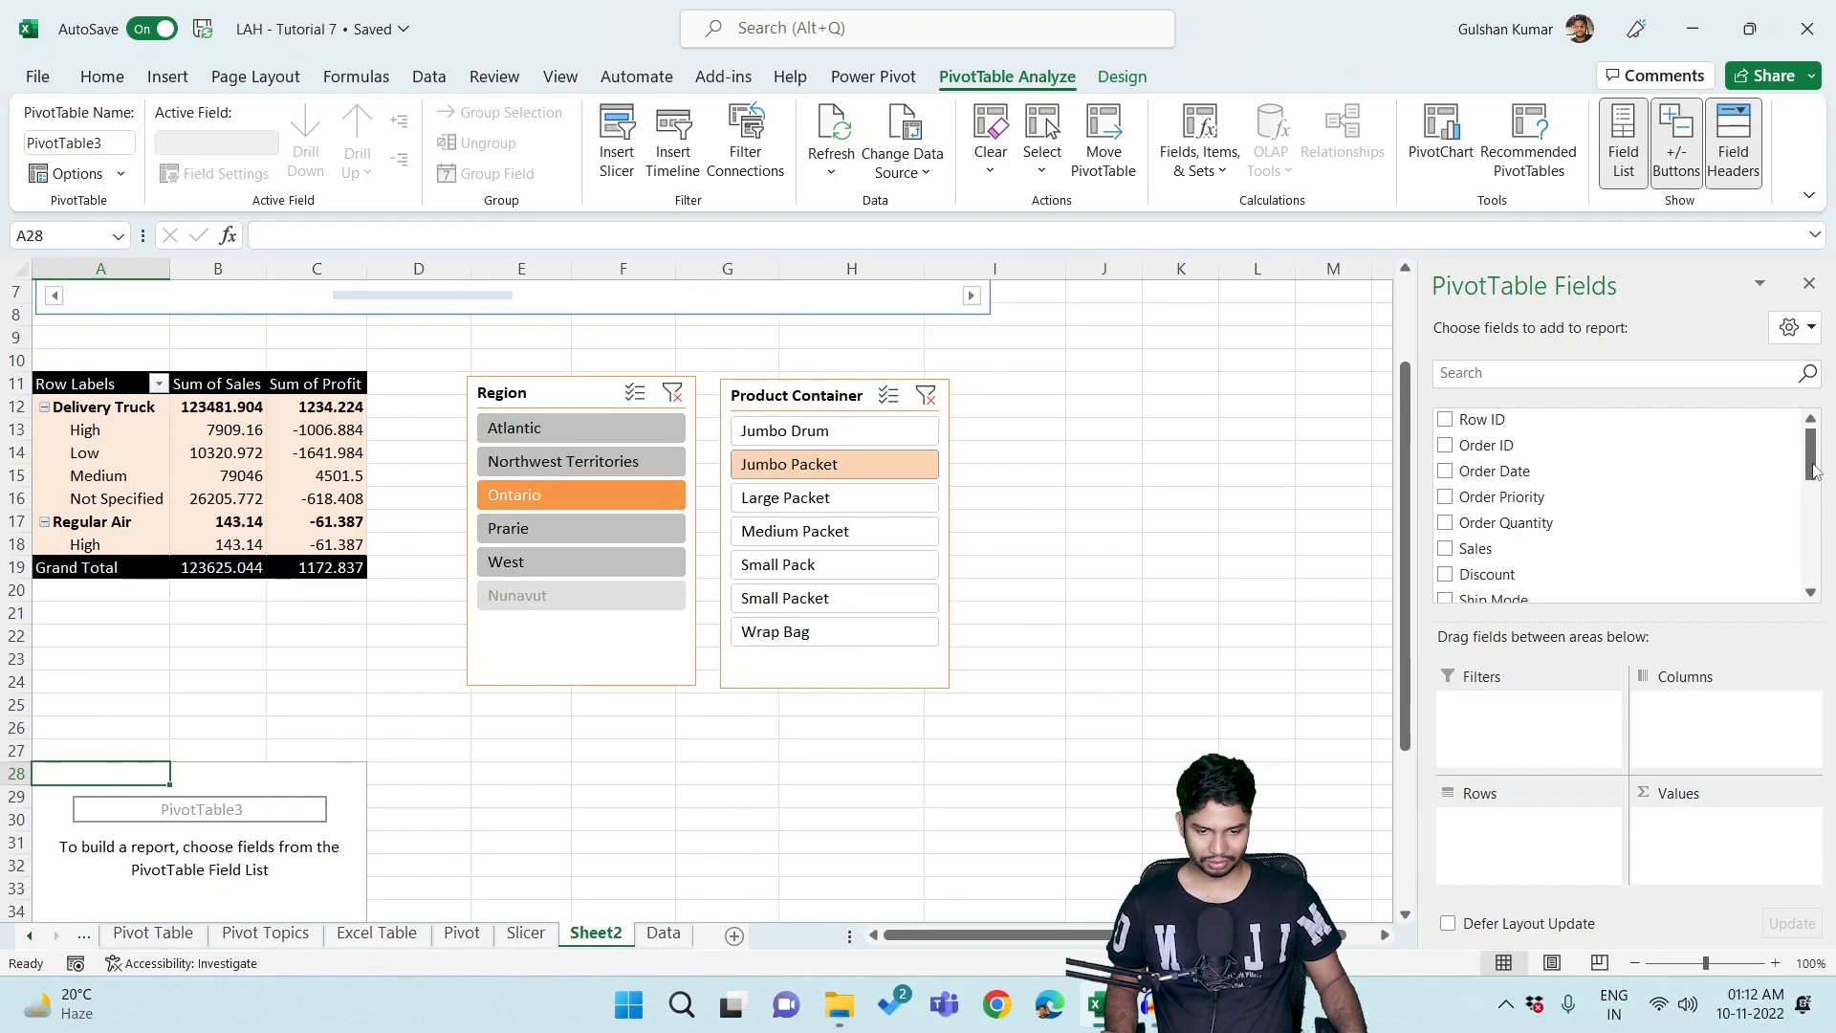
{"action": "scroll", "coordinate": [1814, 471], "scroll_direction": "down", "scroll_amount": 4}
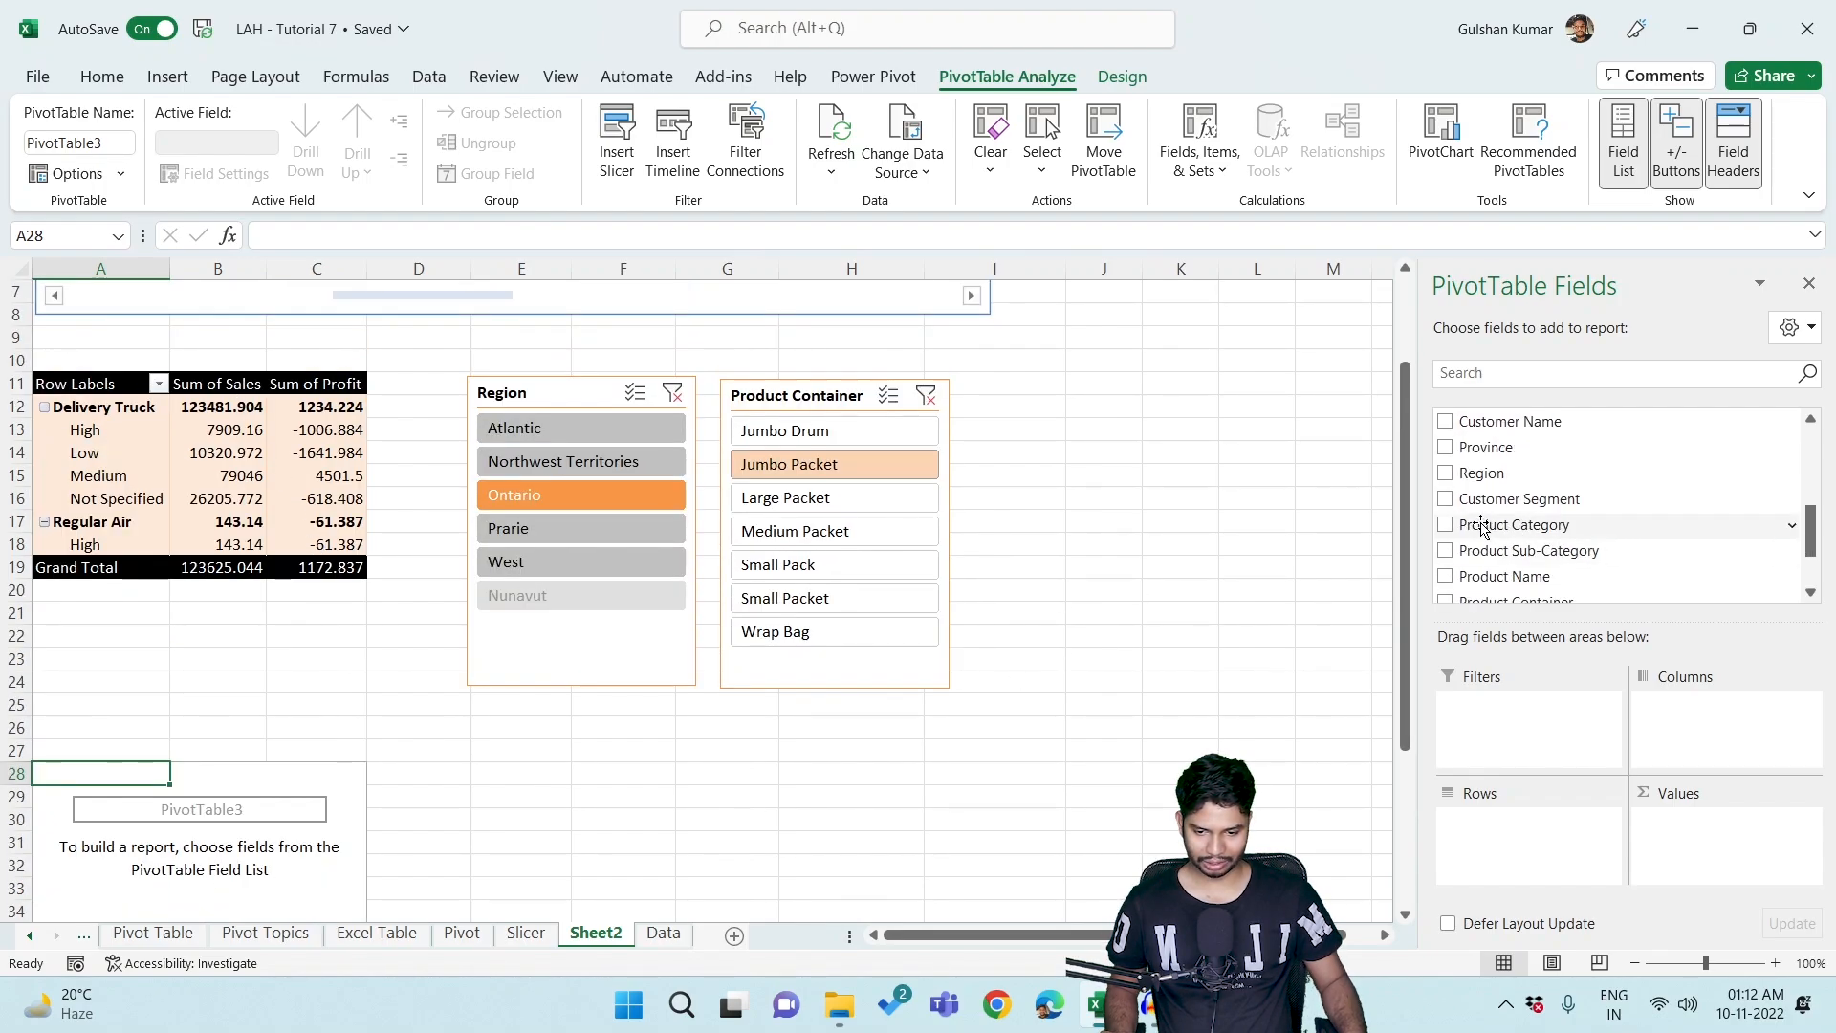
{"action": "left_click", "coordinate": [1446, 500]}
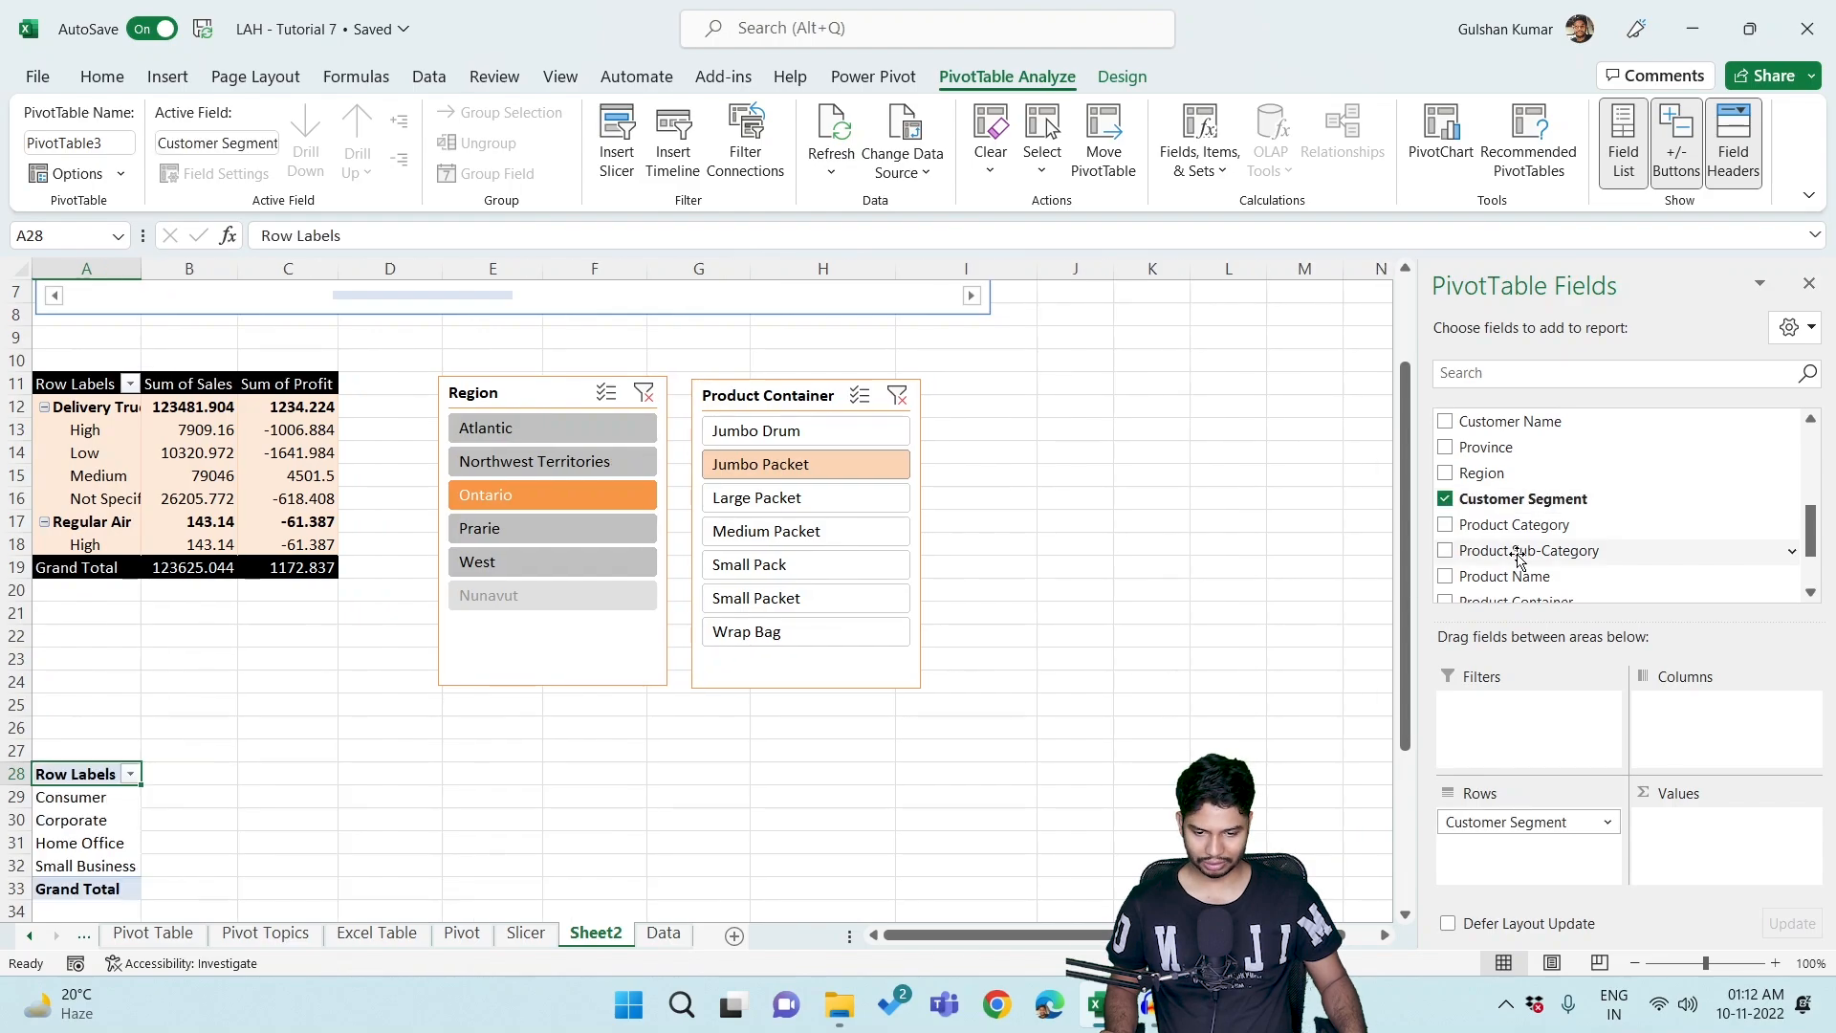
{"action": "left_click_drag", "start_coordinate": [1522, 551], "coordinate": [1555, 854]}
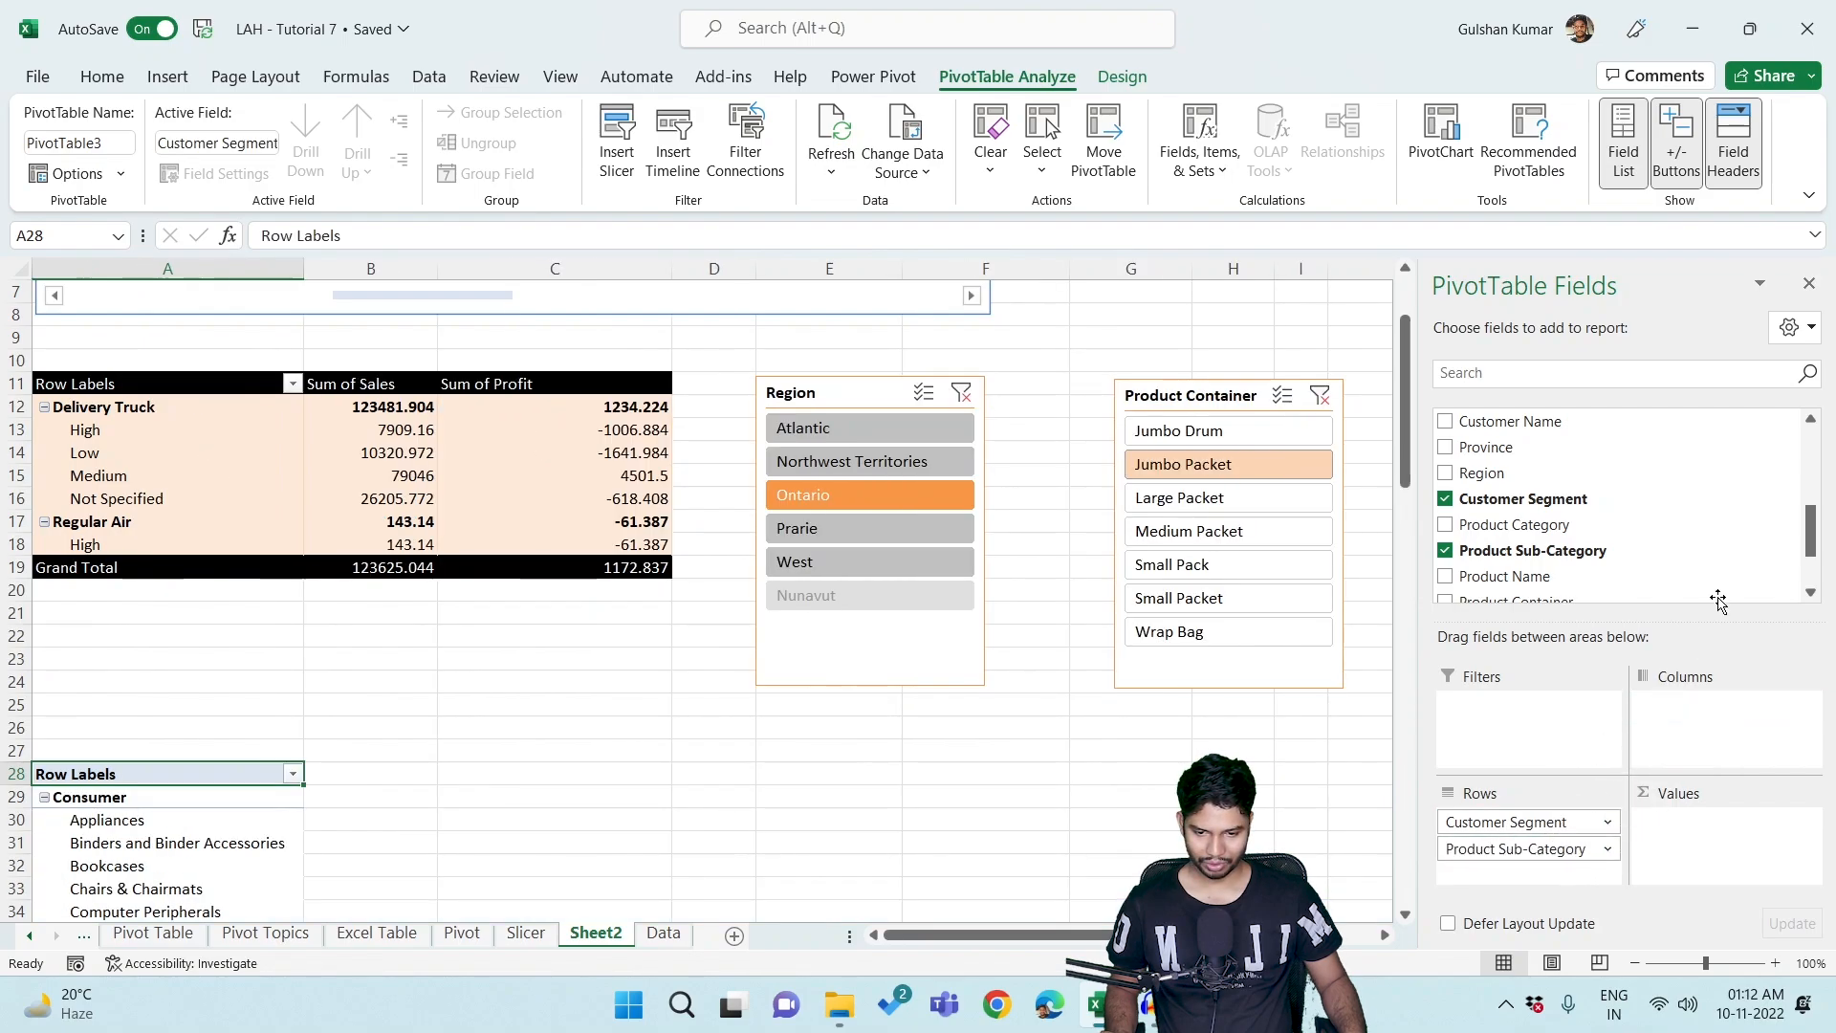
{"action": "left_click_drag", "start_coordinate": [1813, 551], "coordinate": [1813, 459]}
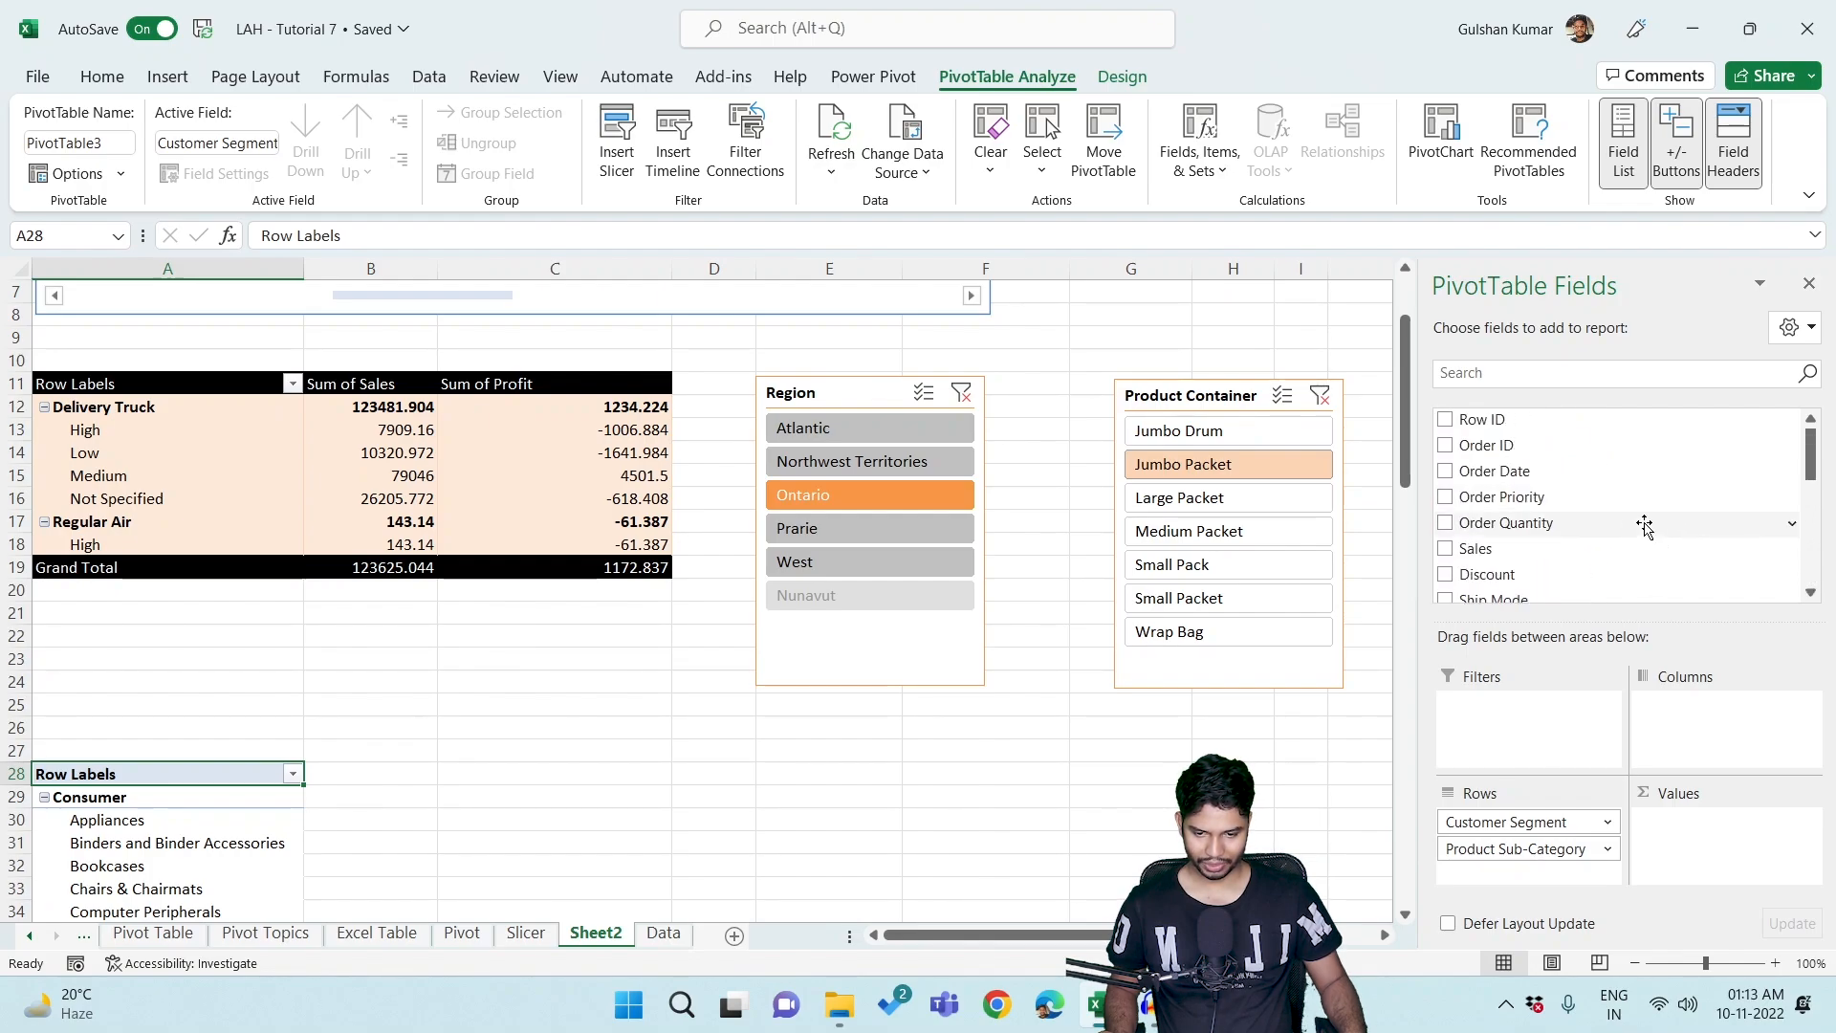
{"action": "left_click_drag", "start_coordinate": [1511, 530], "coordinate": [1765, 861]}
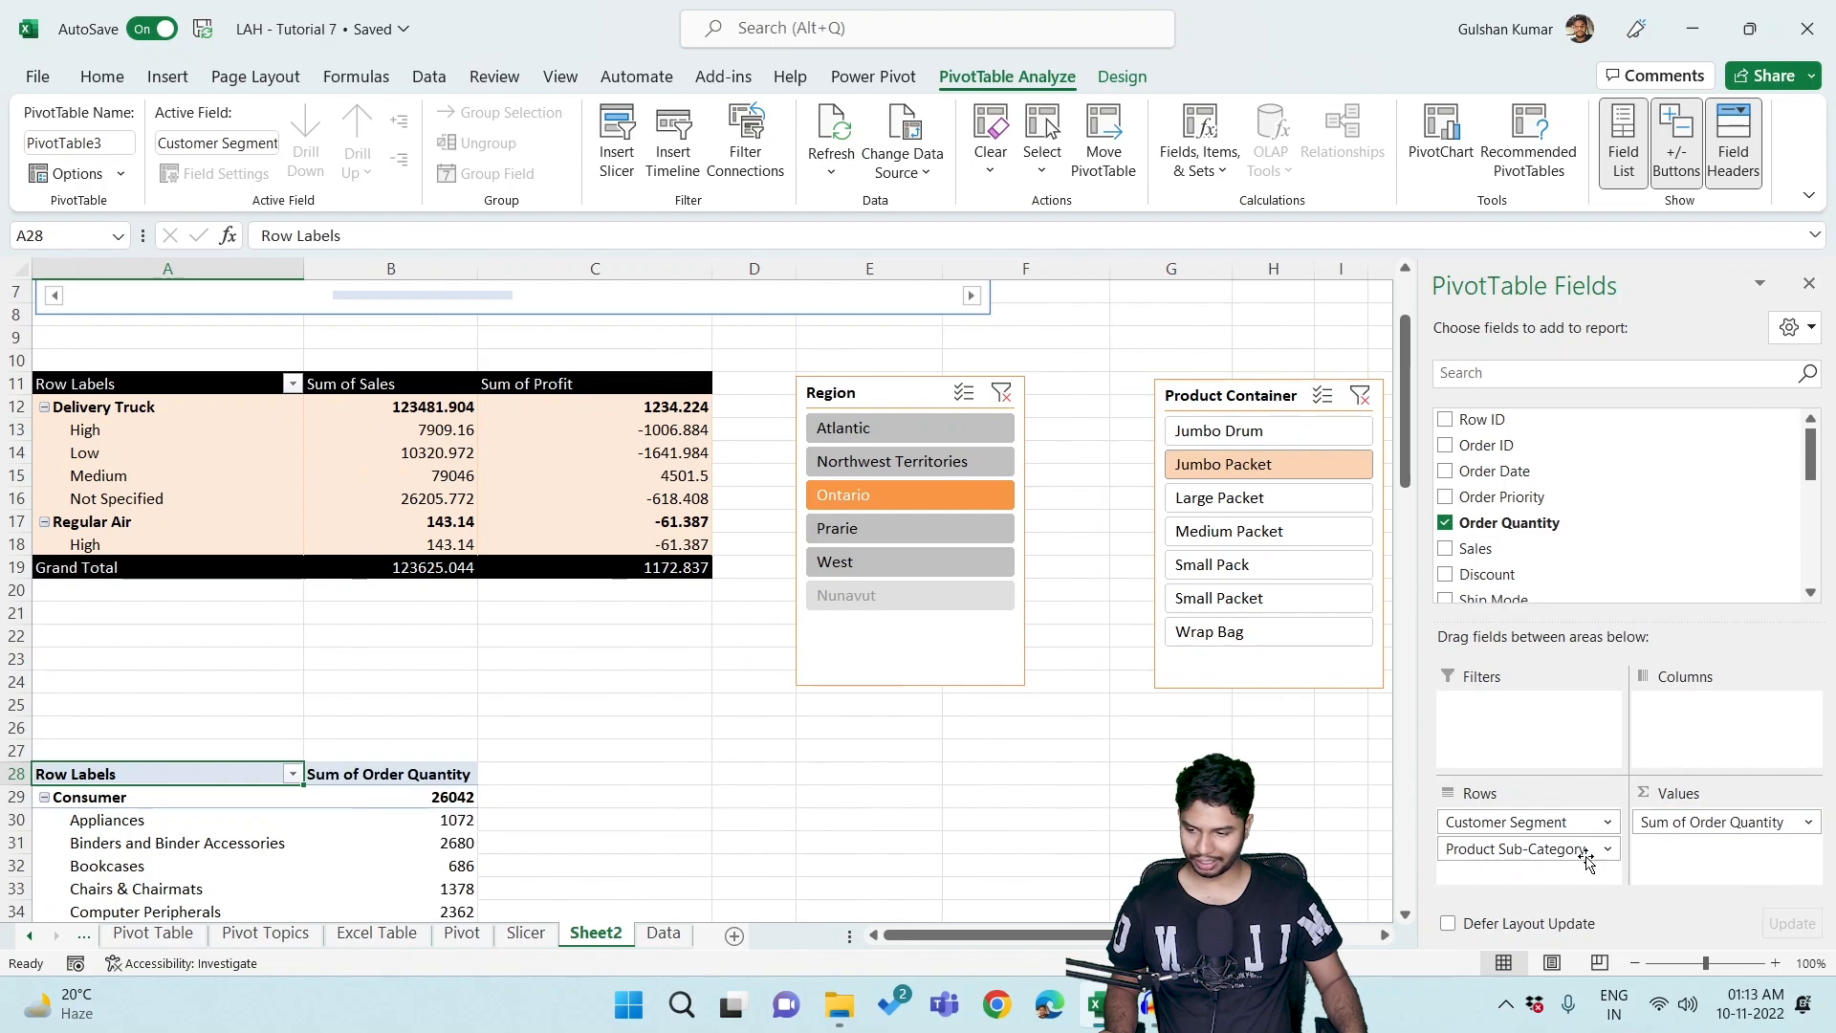
{"action": "left_click", "coordinate": [605, 743]}
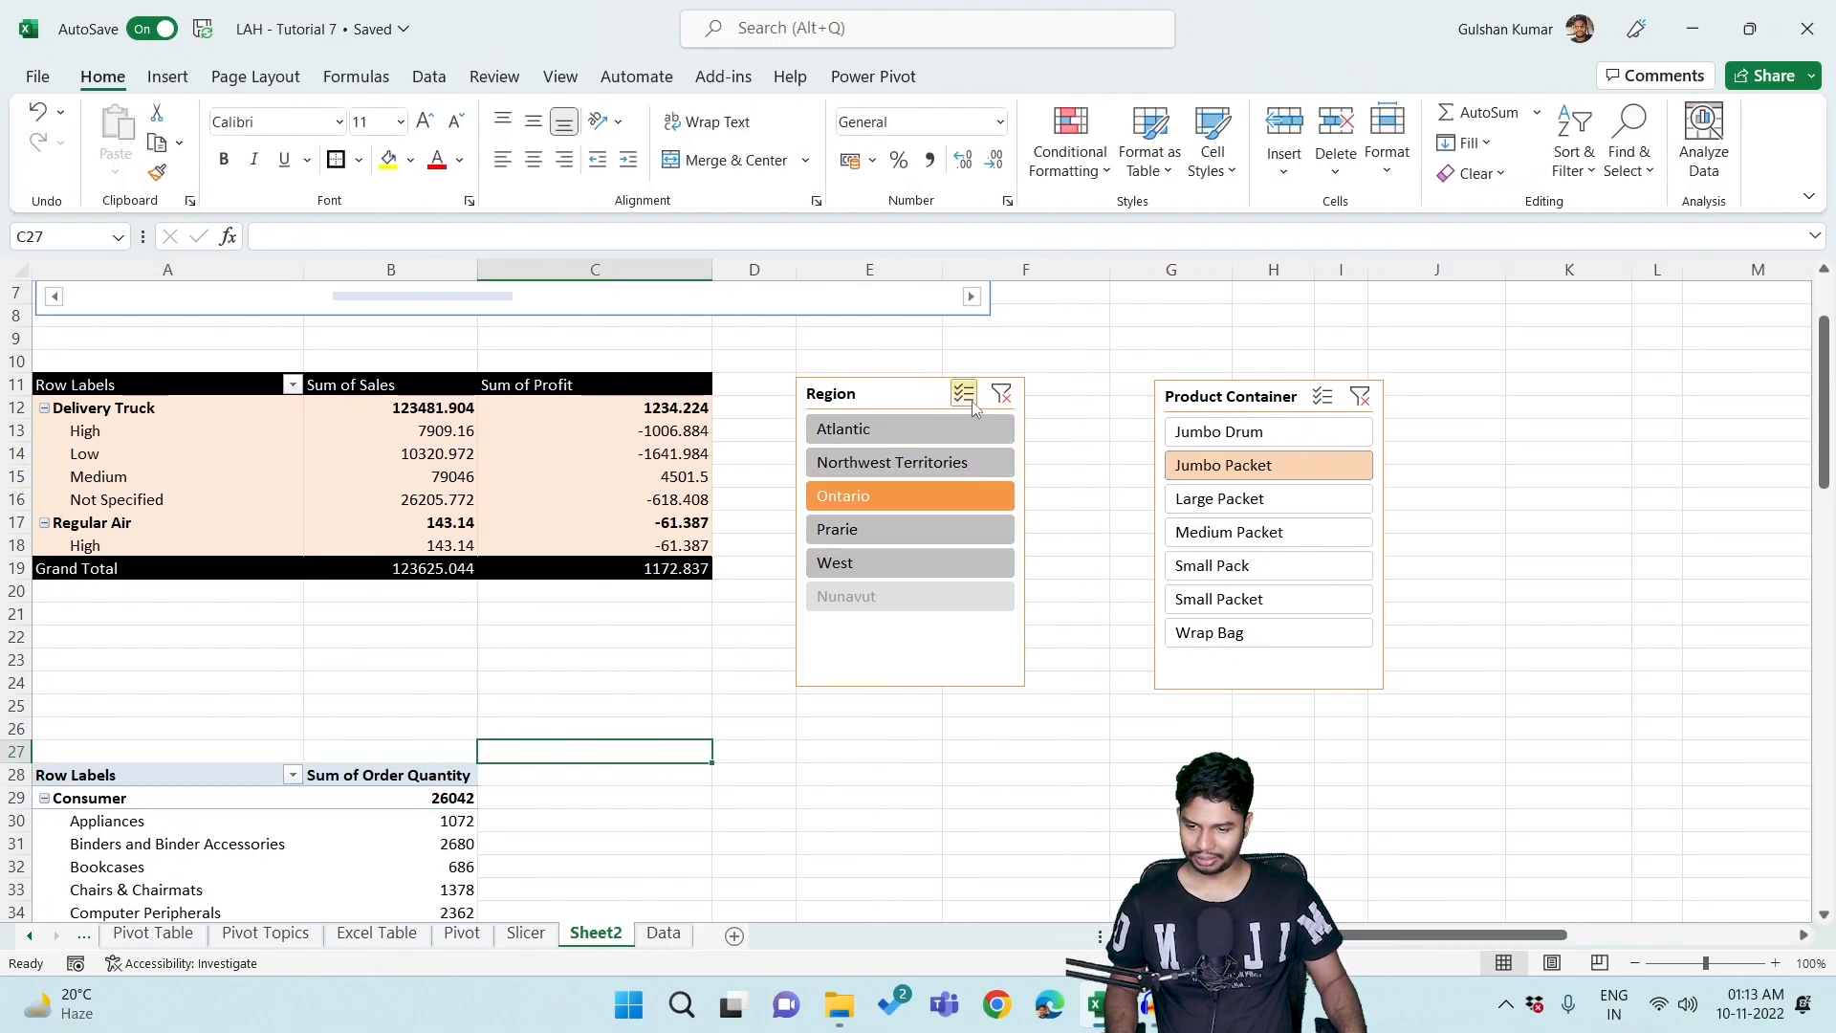
Clear the Region slicer's filter and try to clear the Product Container slicer's filter as well, dismissing the alerts.
{"action": "left_click", "coordinate": [1002, 393]}
{"action": "left_click", "coordinate": [1013, 398]}
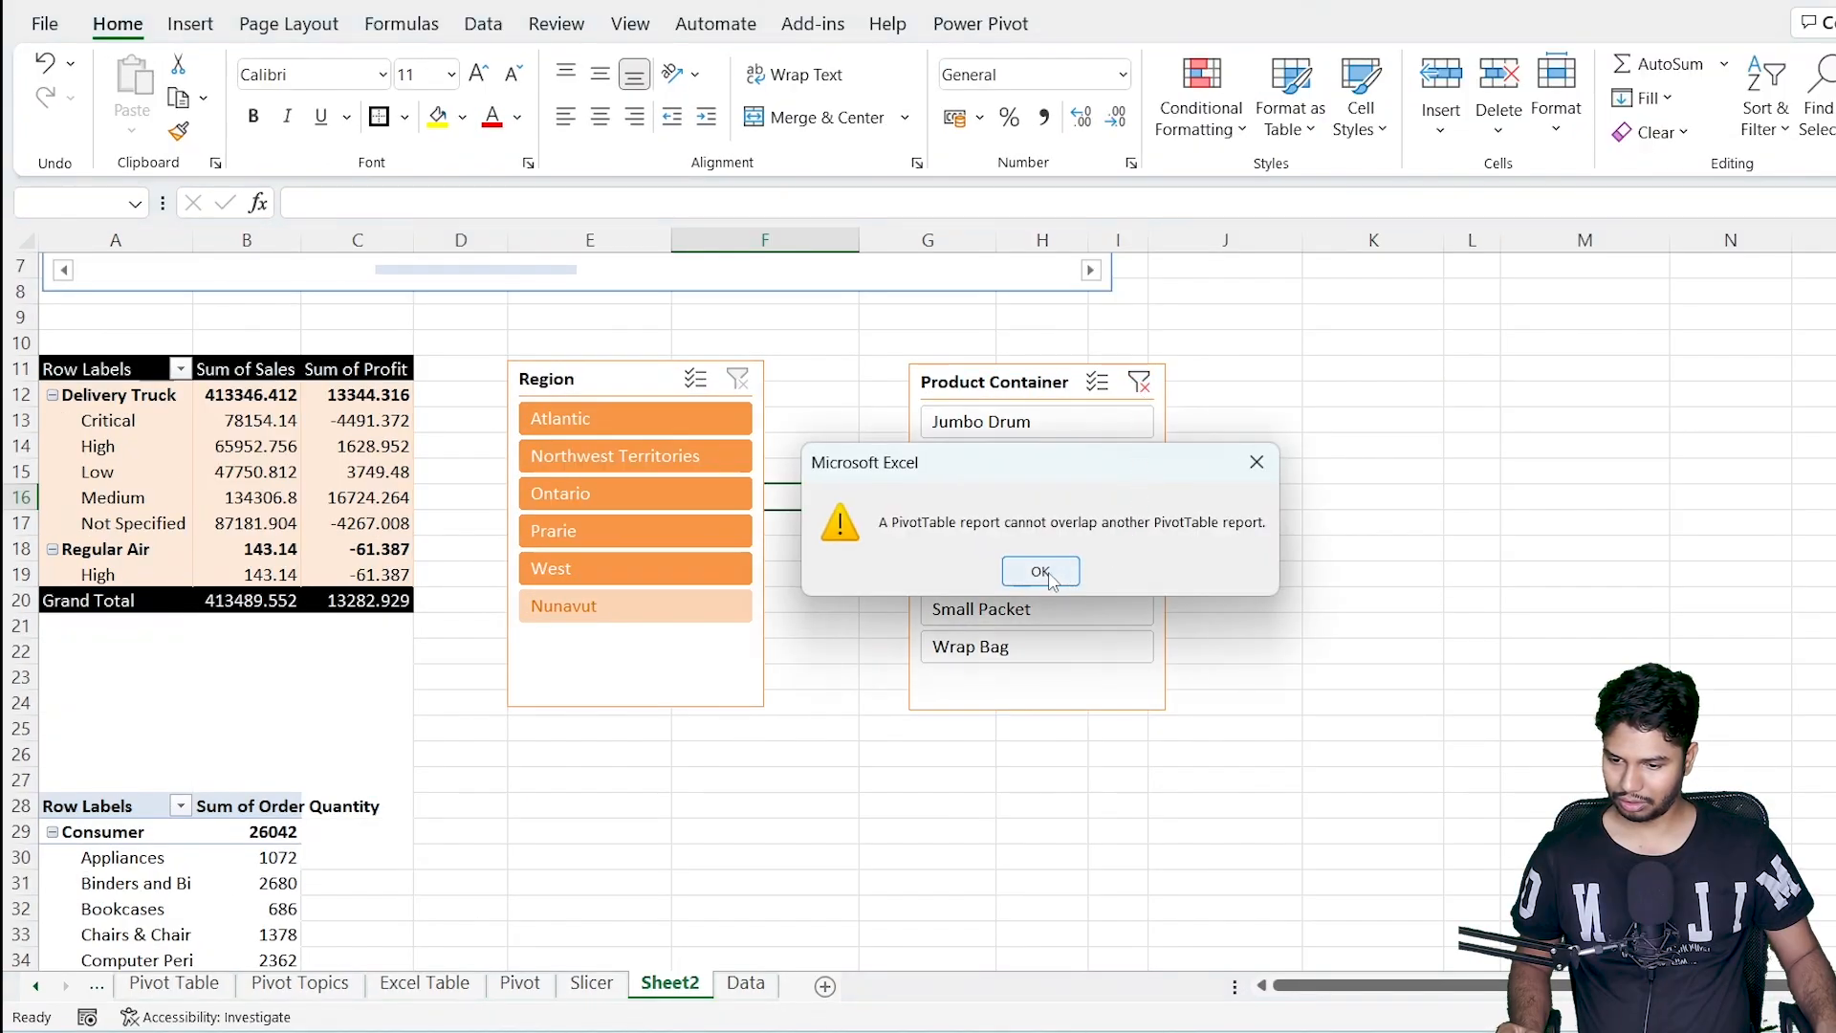
{"action": "left_click", "coordinate": [931, 560]}
{"action": "left_click", "coordinate": [1140, 384]}
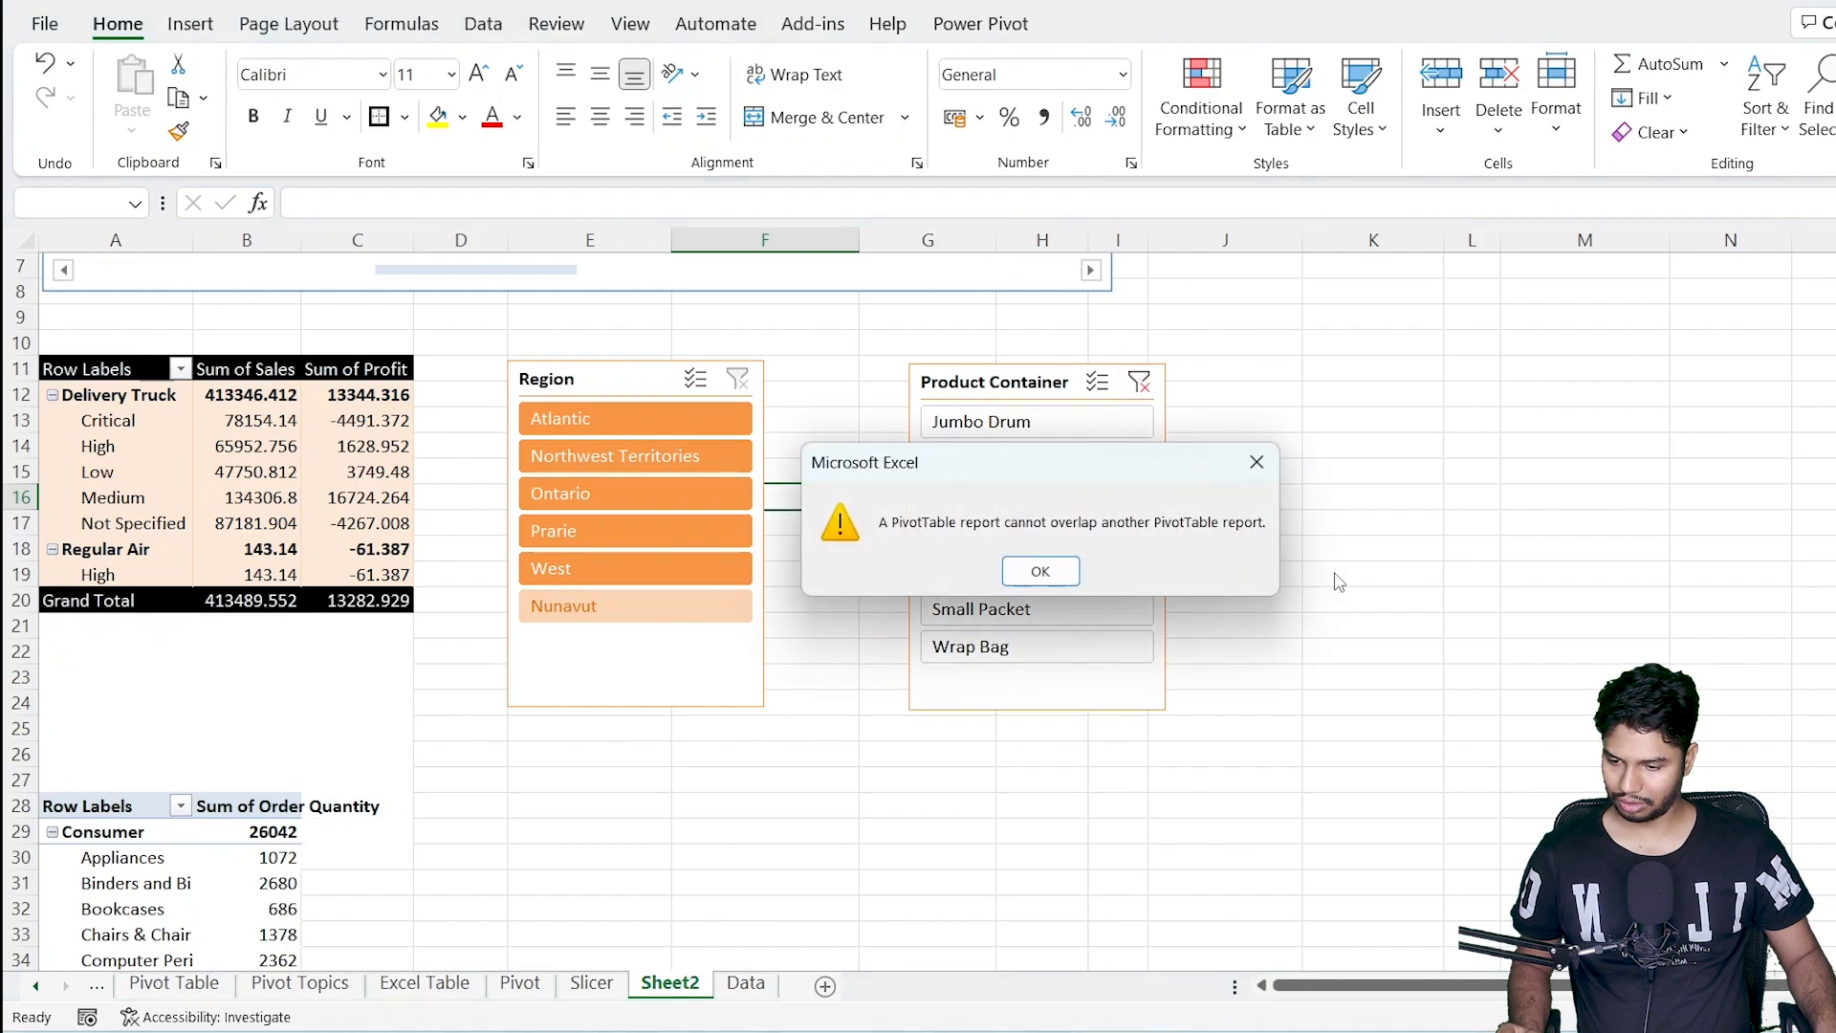
{"action": "left_click", "coordinate": [1039, 570]}
Move the Product Container slicer farther away from the Region slicer, over column K.
{"action": "left_click_drag", "start_coordinate": [995, 394], "coordinate": [1363, 373]}
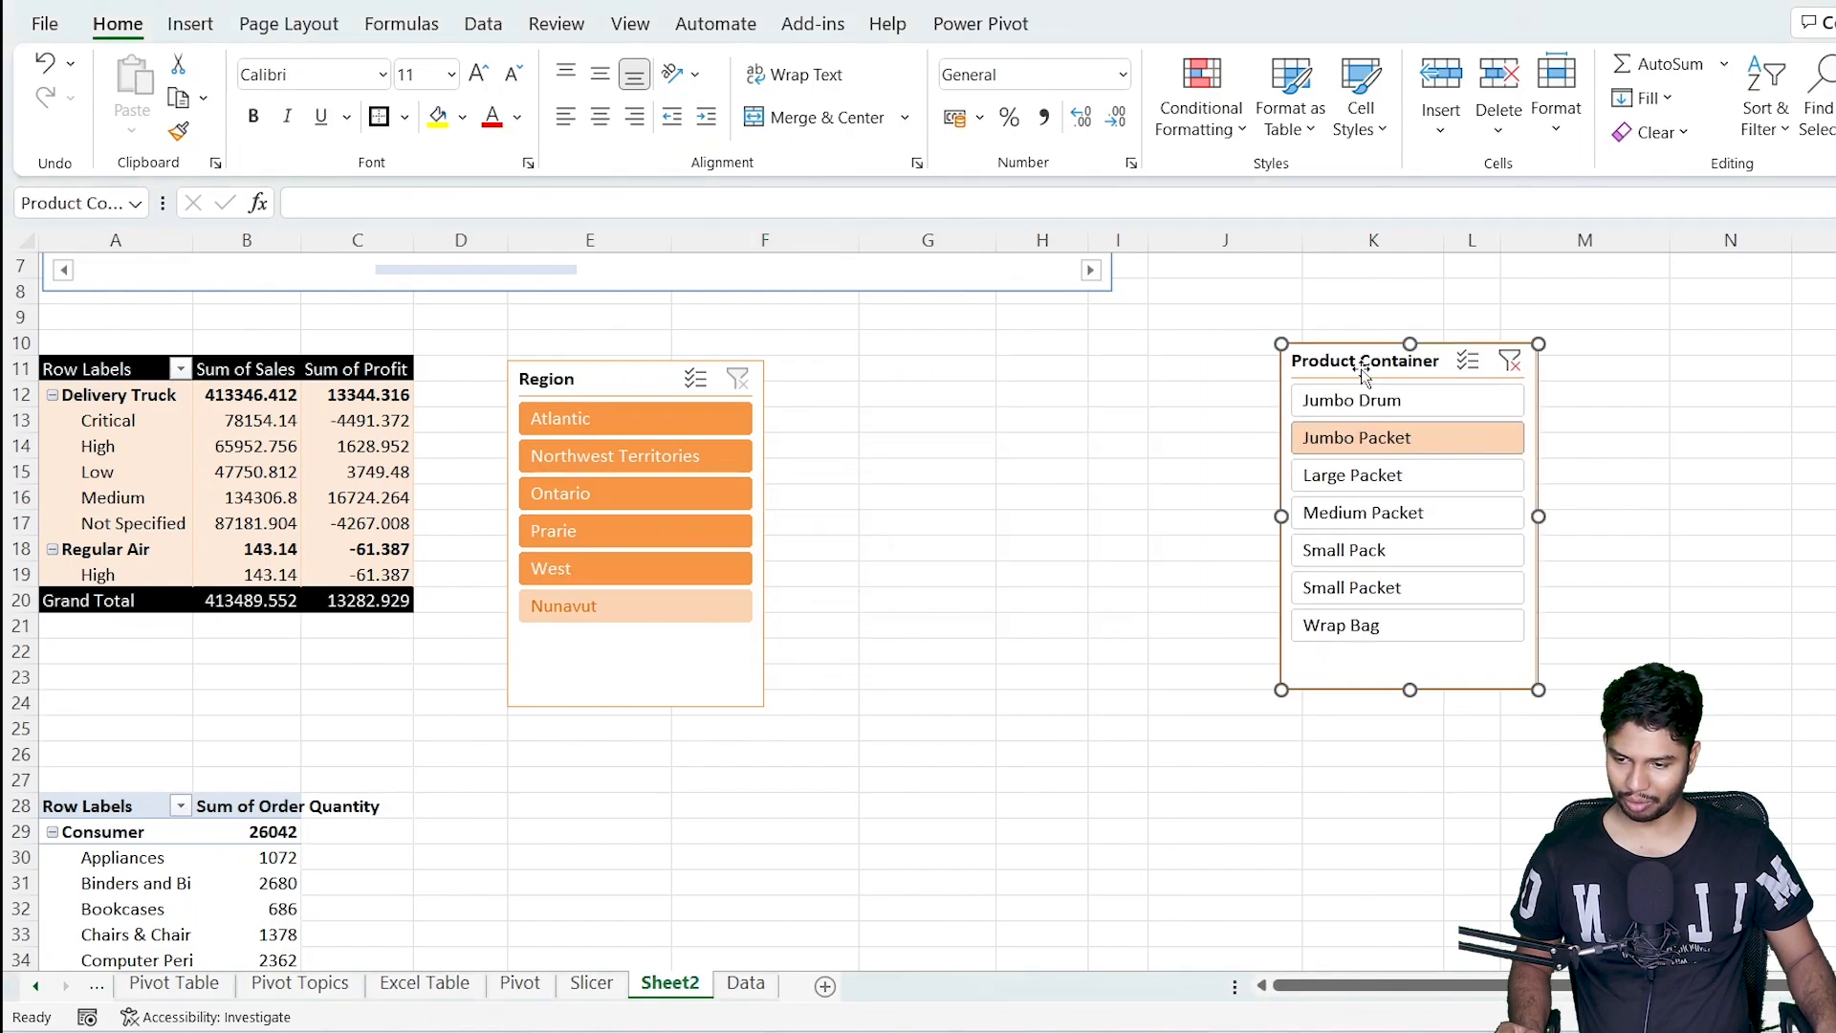
Move the Region slicer over column G and relocate the order quantity PivotTable from A28 to cell E11.
{"action": "left_click_drag", "start_coordinate": [574, 377], "coordinate": [994, 353]}
{"action": "left_click", "coordinate": [364, 649]}
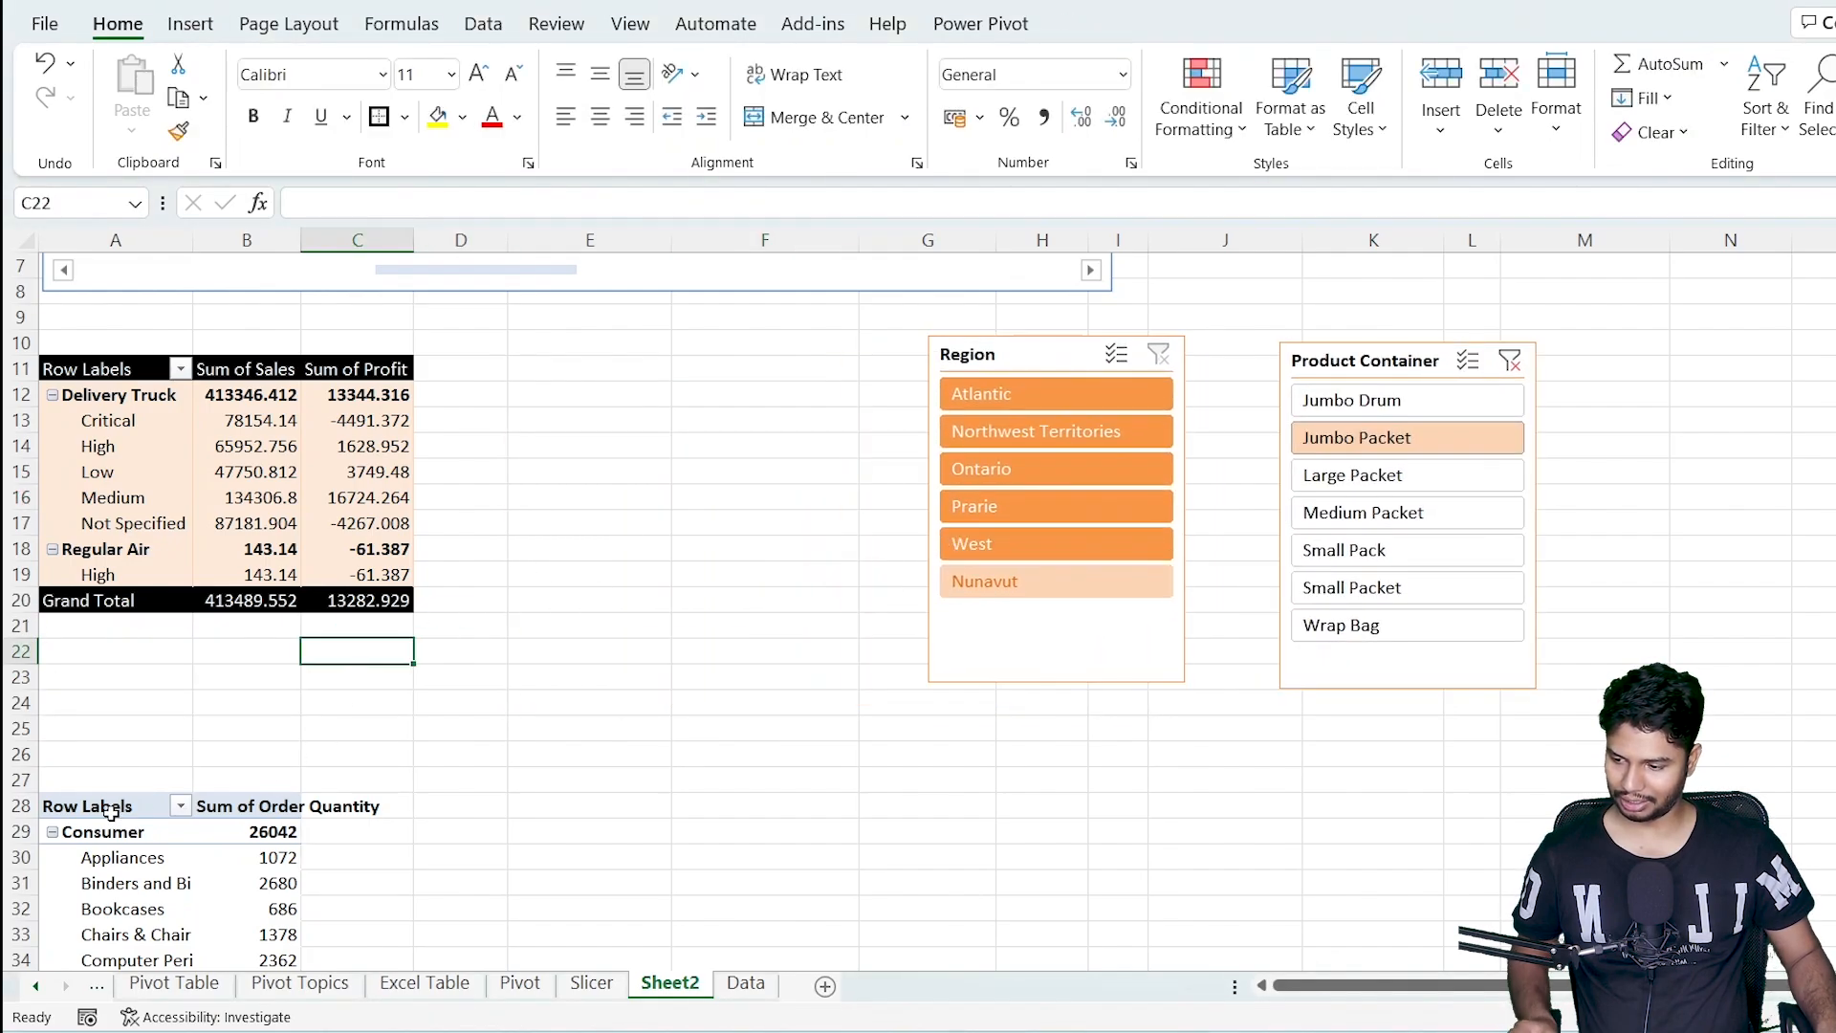
{"action": "left_click", "coordinate": [110, 810]}
{"action": "key", "text": "ctrl+shift+Right"}
{"action": "key", "text": "ctrl+shift+Down"}
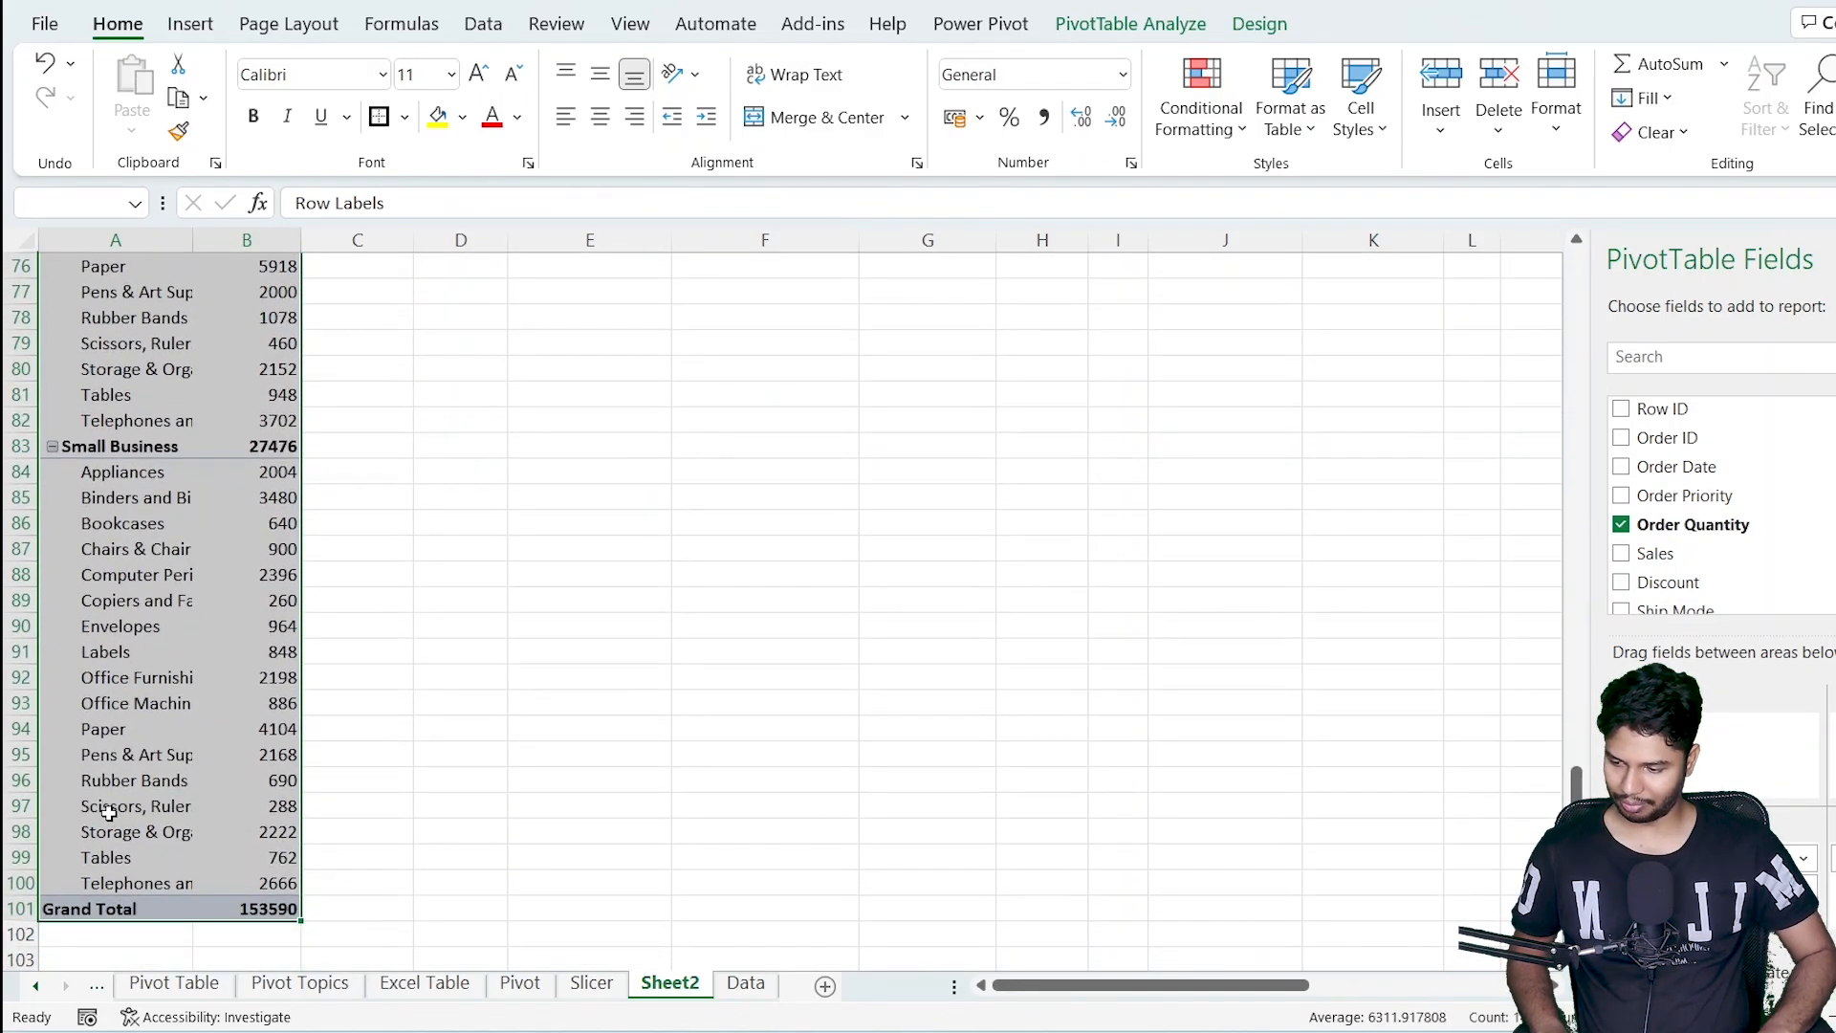
{"action": "key", "text": "ctrl+c"}
{"action": "scroll", "coordinate": [109, 813], "scroll_direction": "up", "scroll_amount": 20}
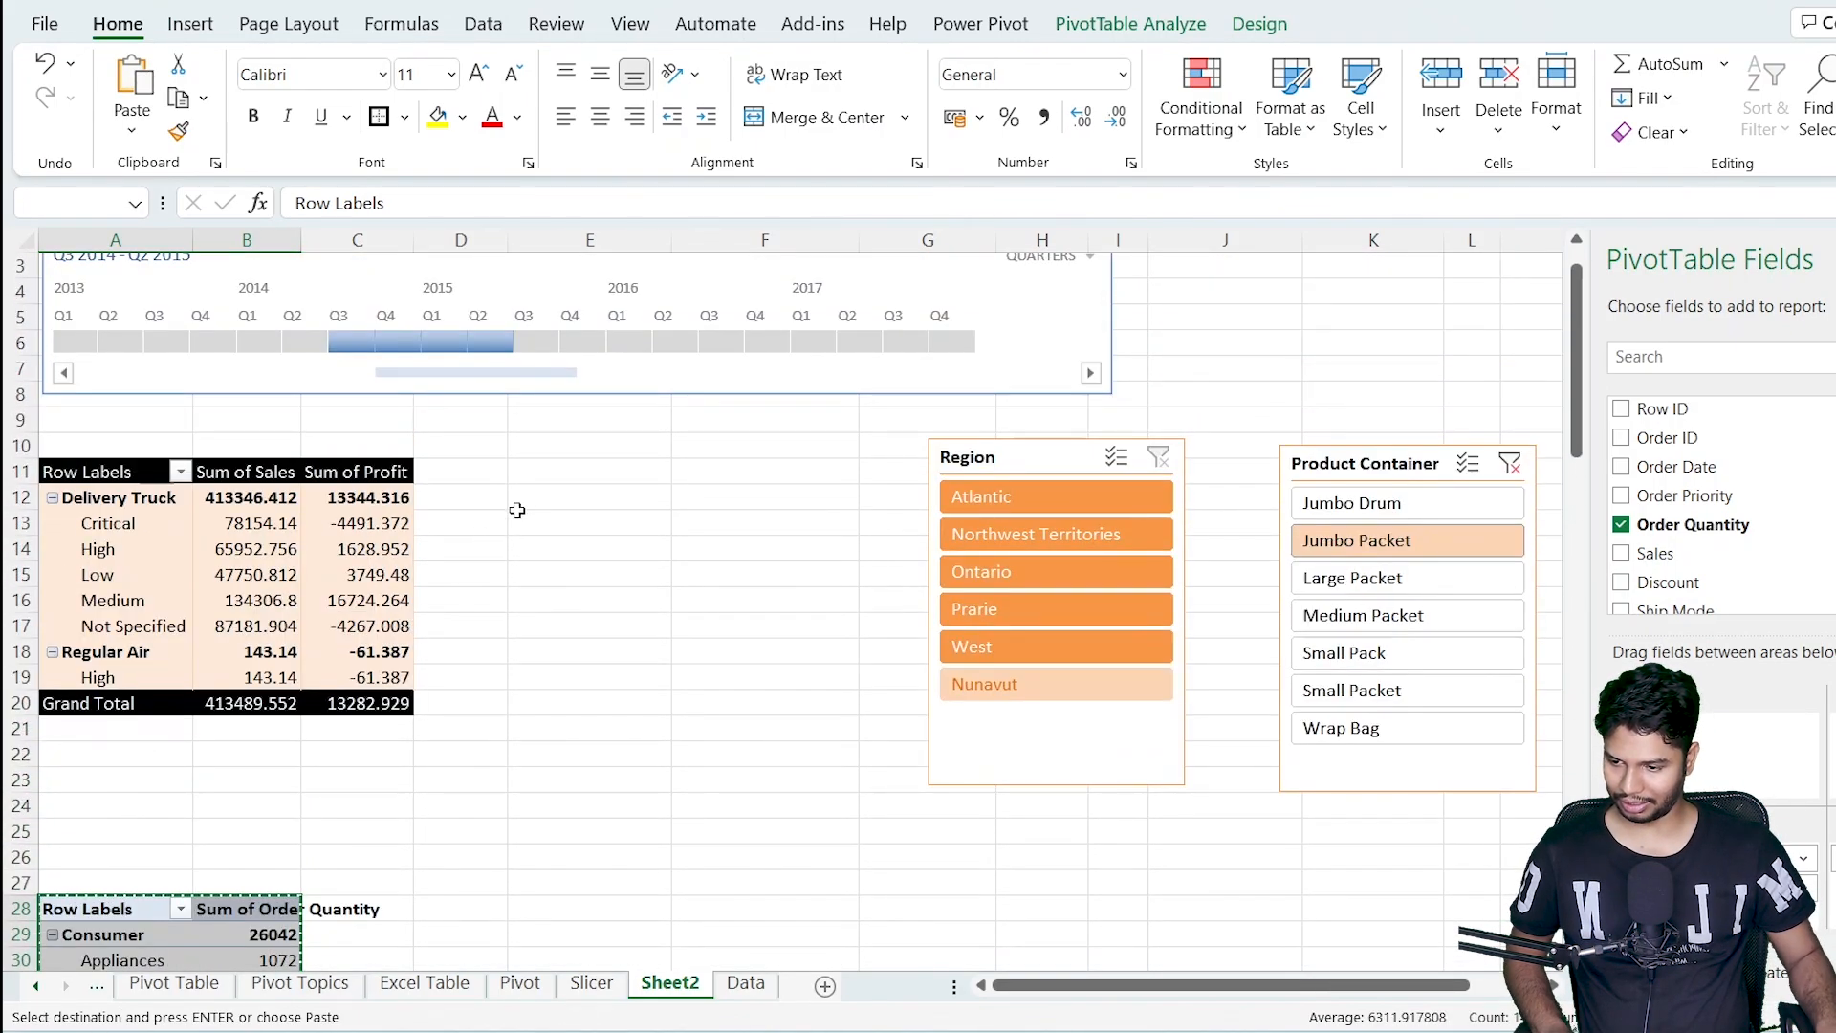
{"action": "left_click", "coordinate": [565, 474]}
{"action": "key", "text": "Return"}
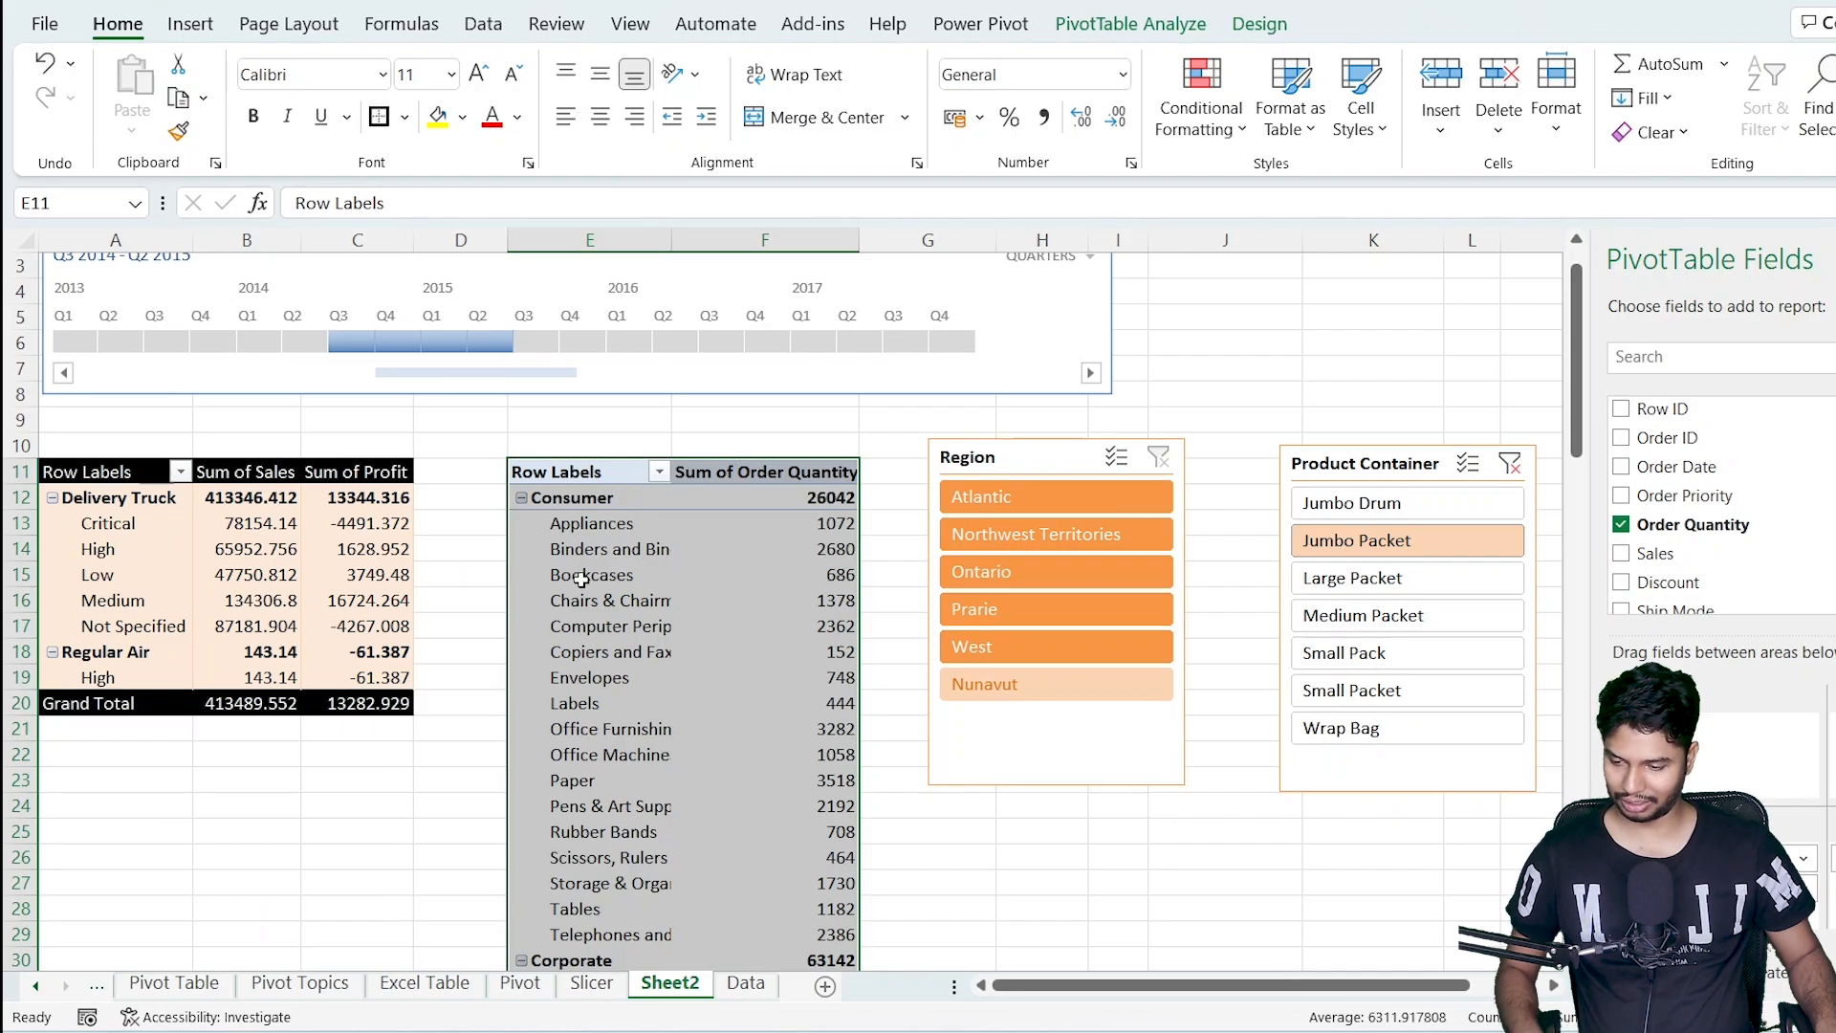
{"action": "left_click", "coordinate": [467, 533]}
Filter with the Region slicer by Atlantic, Ontario, Prarie and West in turn, and return to Prarie.
{"action": "left_click", "coordinate": [1013, 497]}
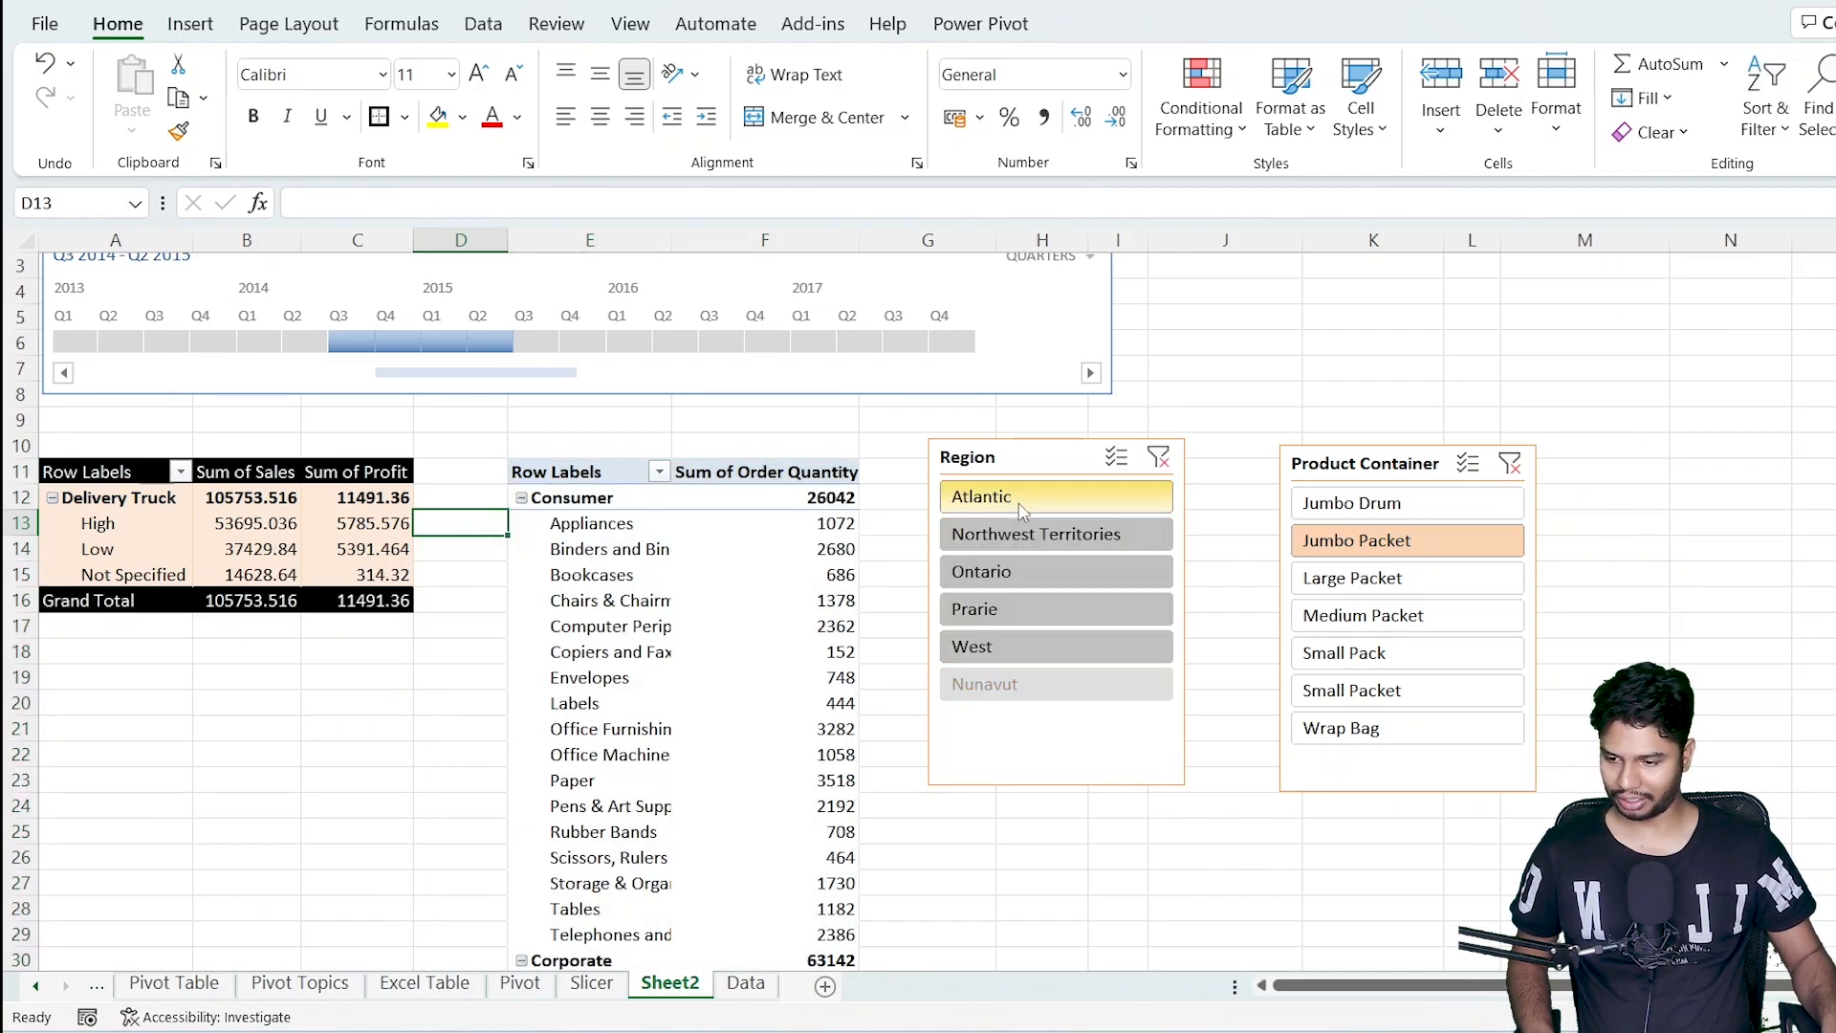
{"action": "left_click", "coordinate": [1032, 572]}
{"action": "left_click", "coordinate": [1042, 615]}
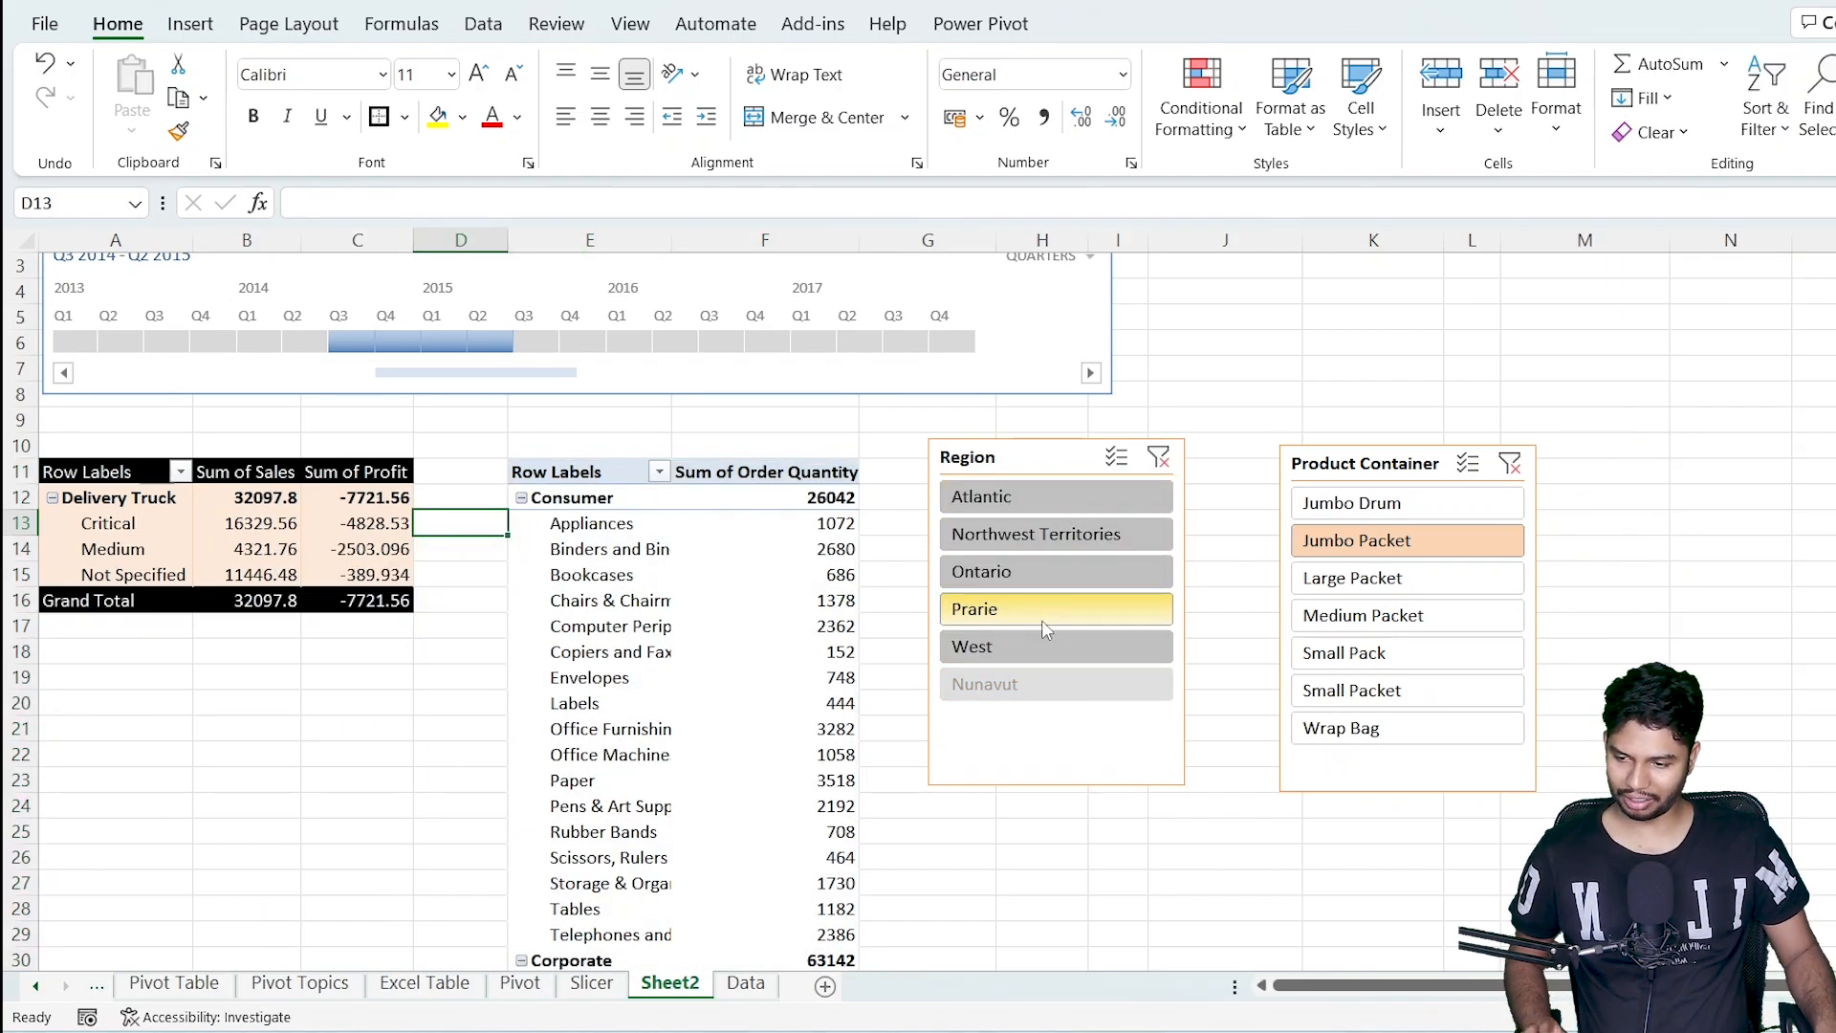
{"action": "left_click", "coordinate": [1042, 645]}
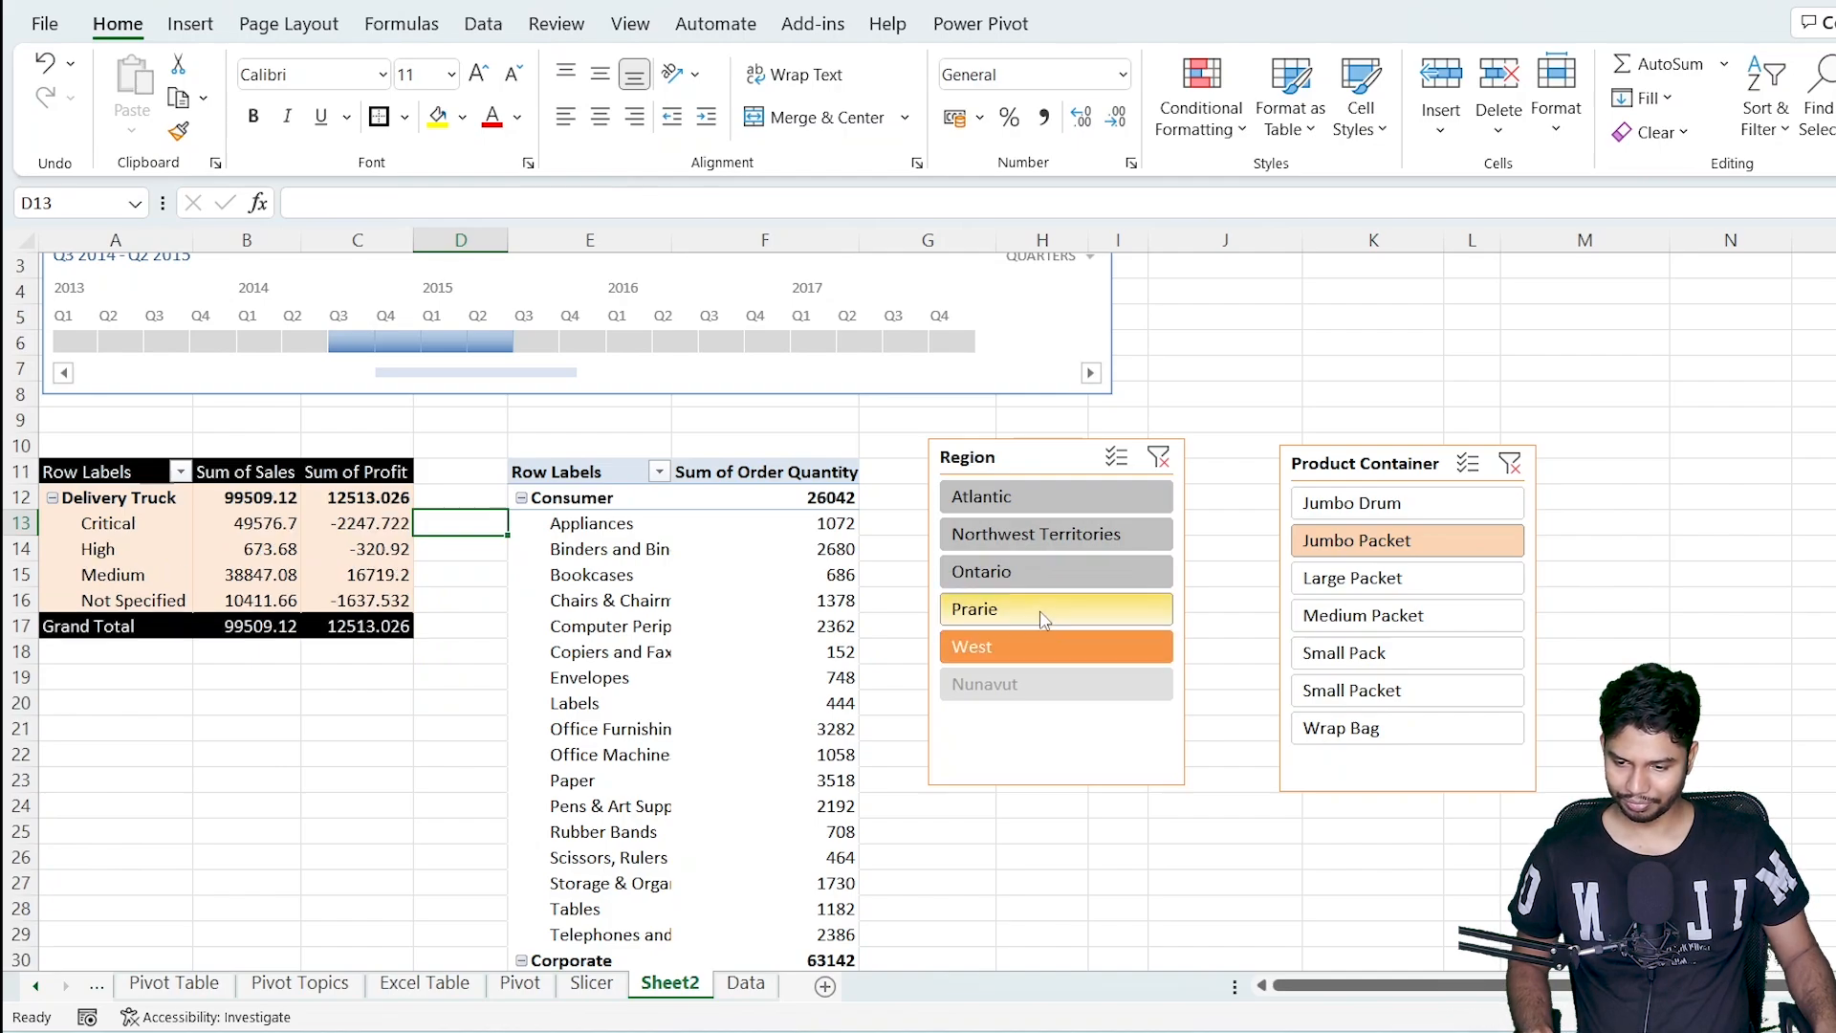
{"action": "left_click", "coordinate": [1041, 613]}
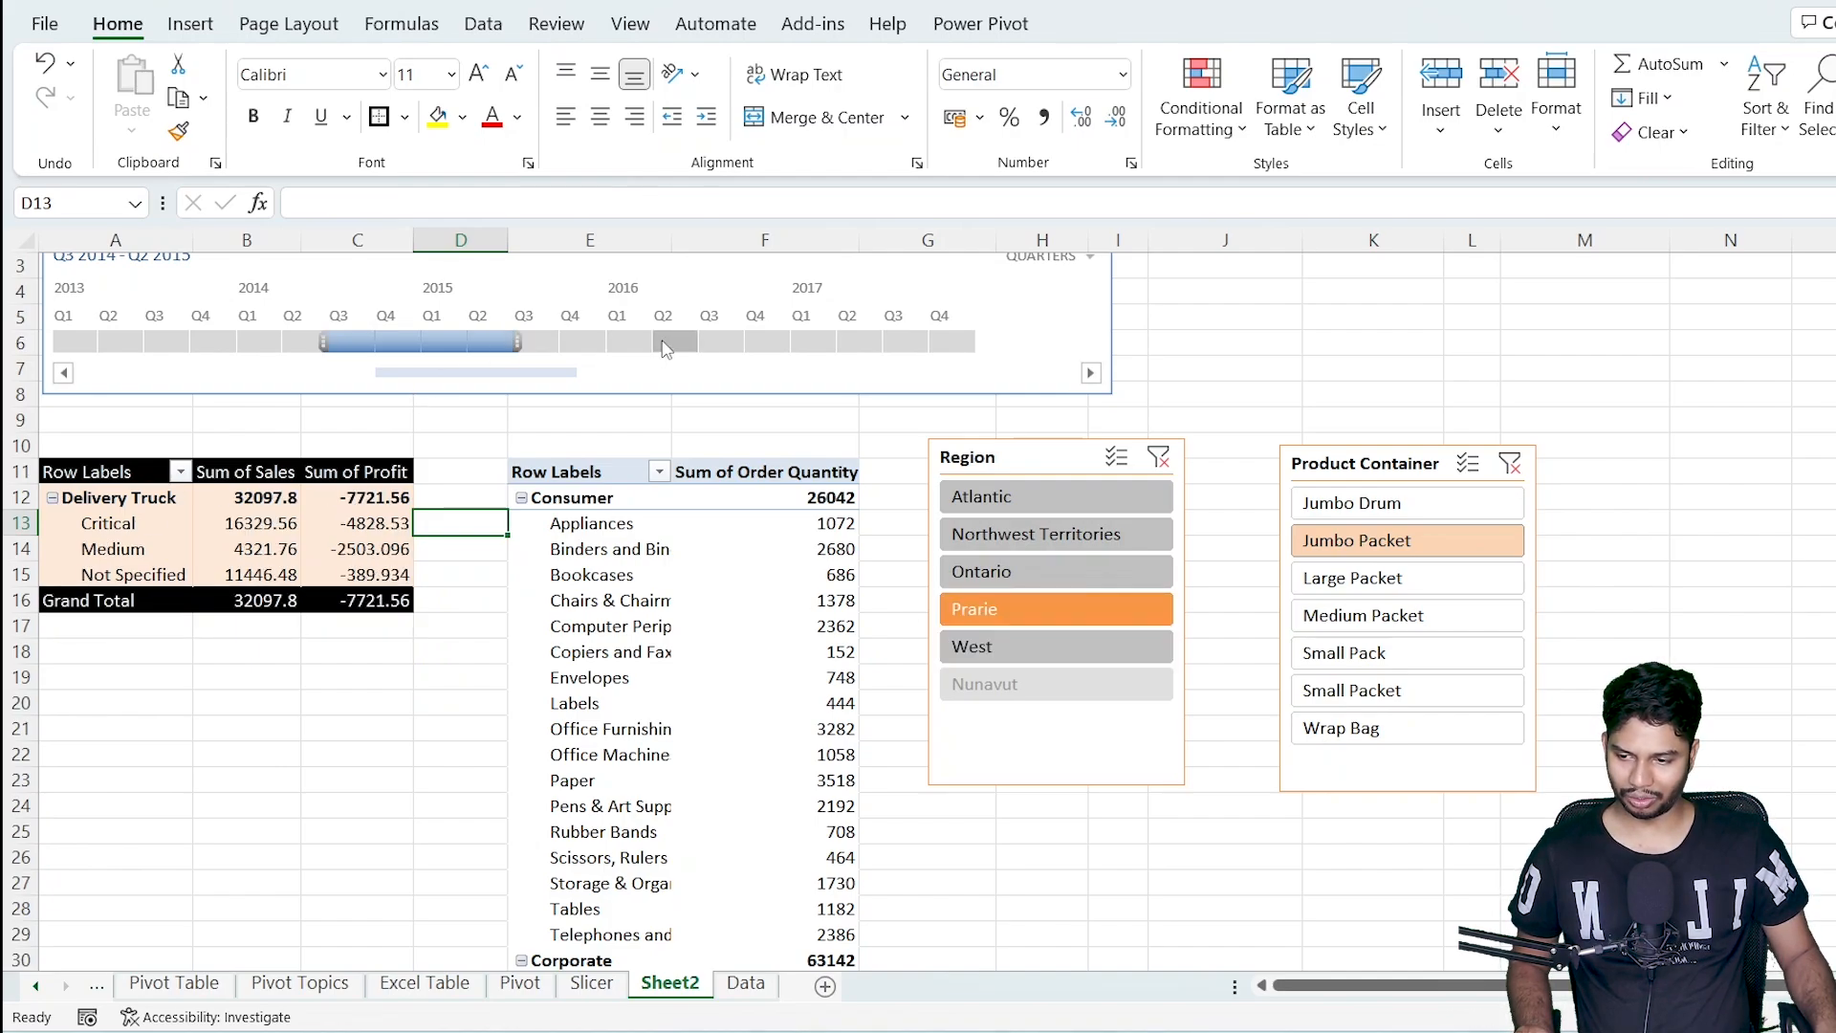
Set the Order Date timeline to the range Q2 2015 to Q2 2016.
{"action": "left_click_drag", "start_coordinate": [669, 341], "coordinate": [483, 341]}
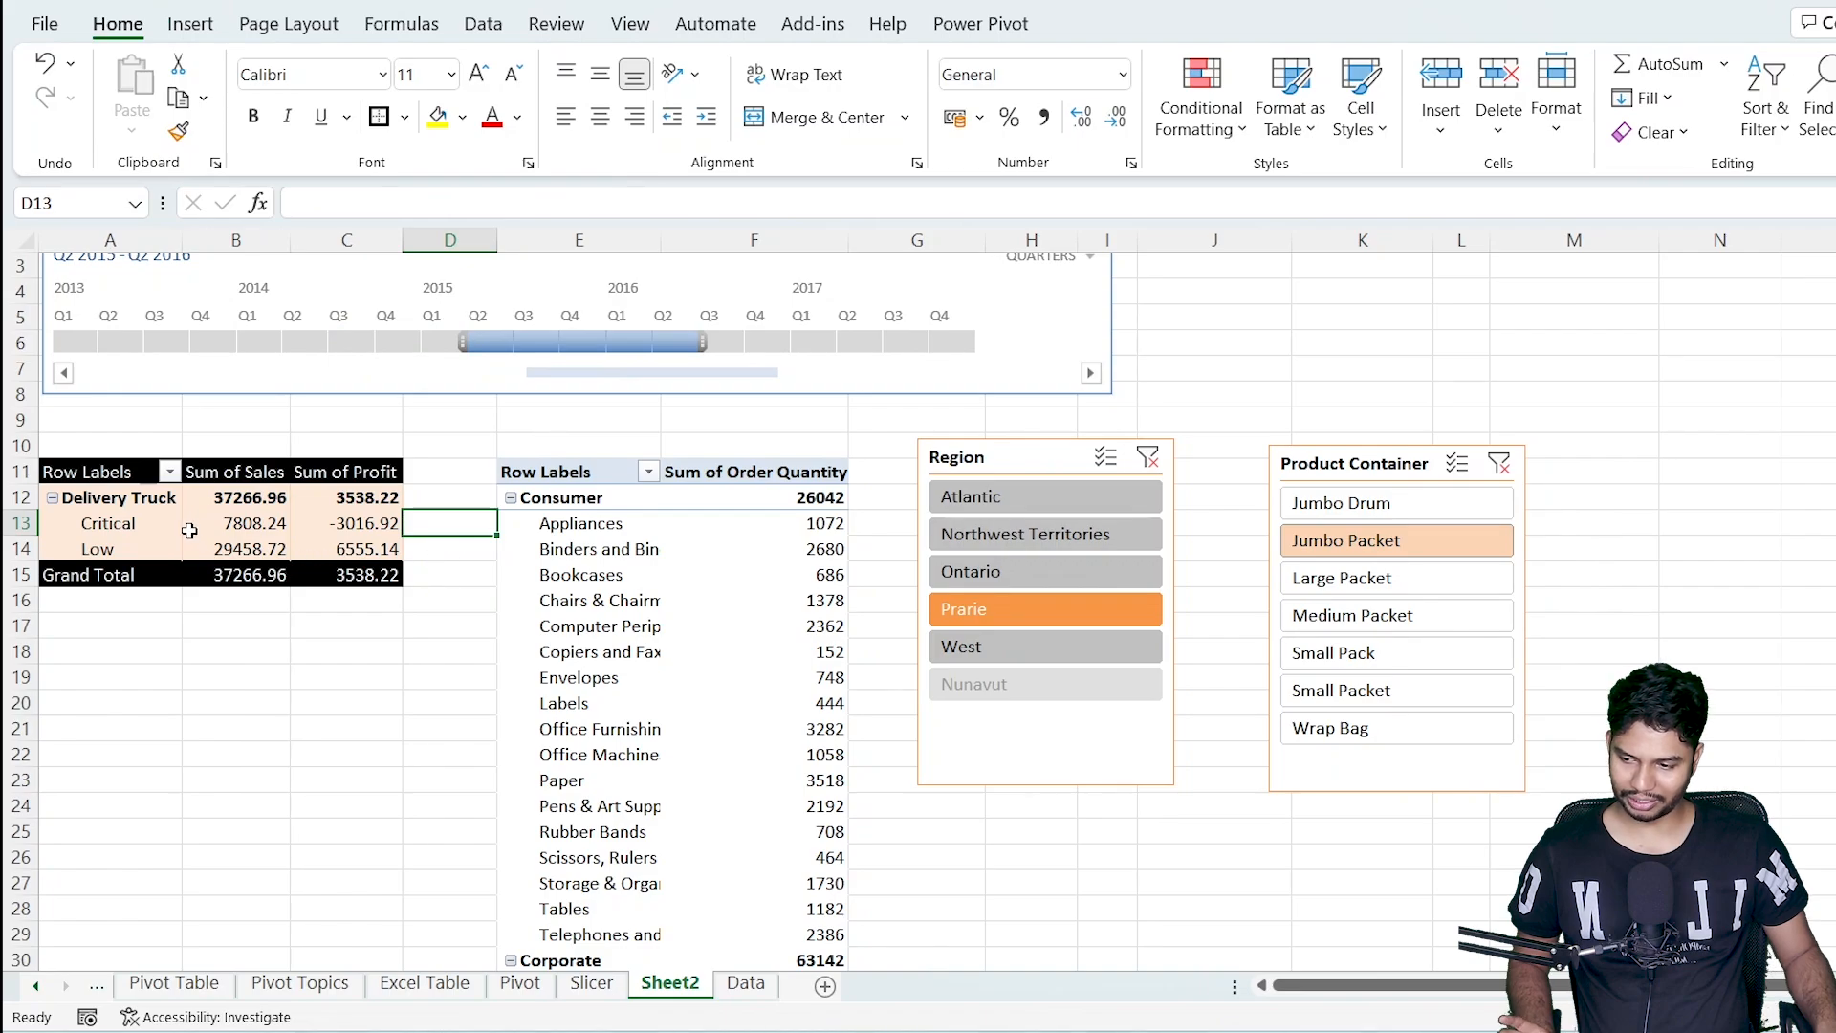
{"action": "scroll", "coordinate": [635, 652], "scroll_direction": "up", "scroll_amount": 1}
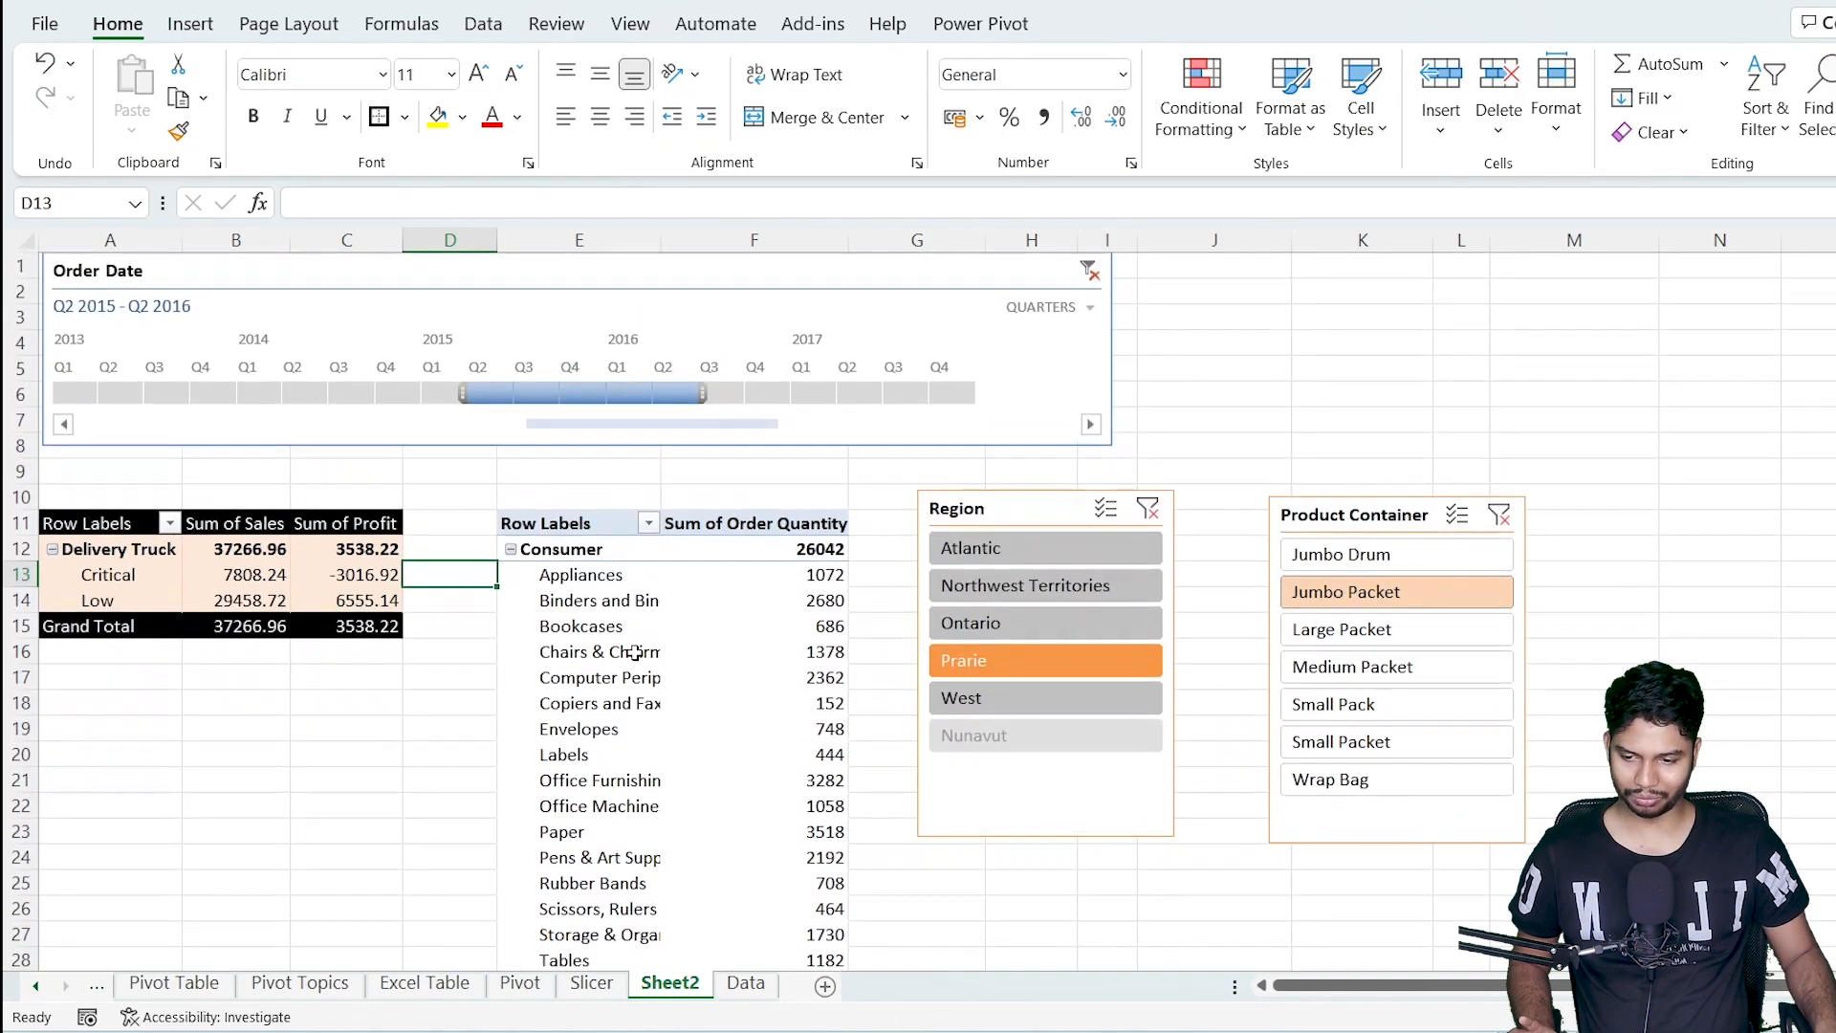
{"action": "key", "text": "Down"}
{"action": "key", "text": "Down"}
{"action": "key", "text": "Down"}
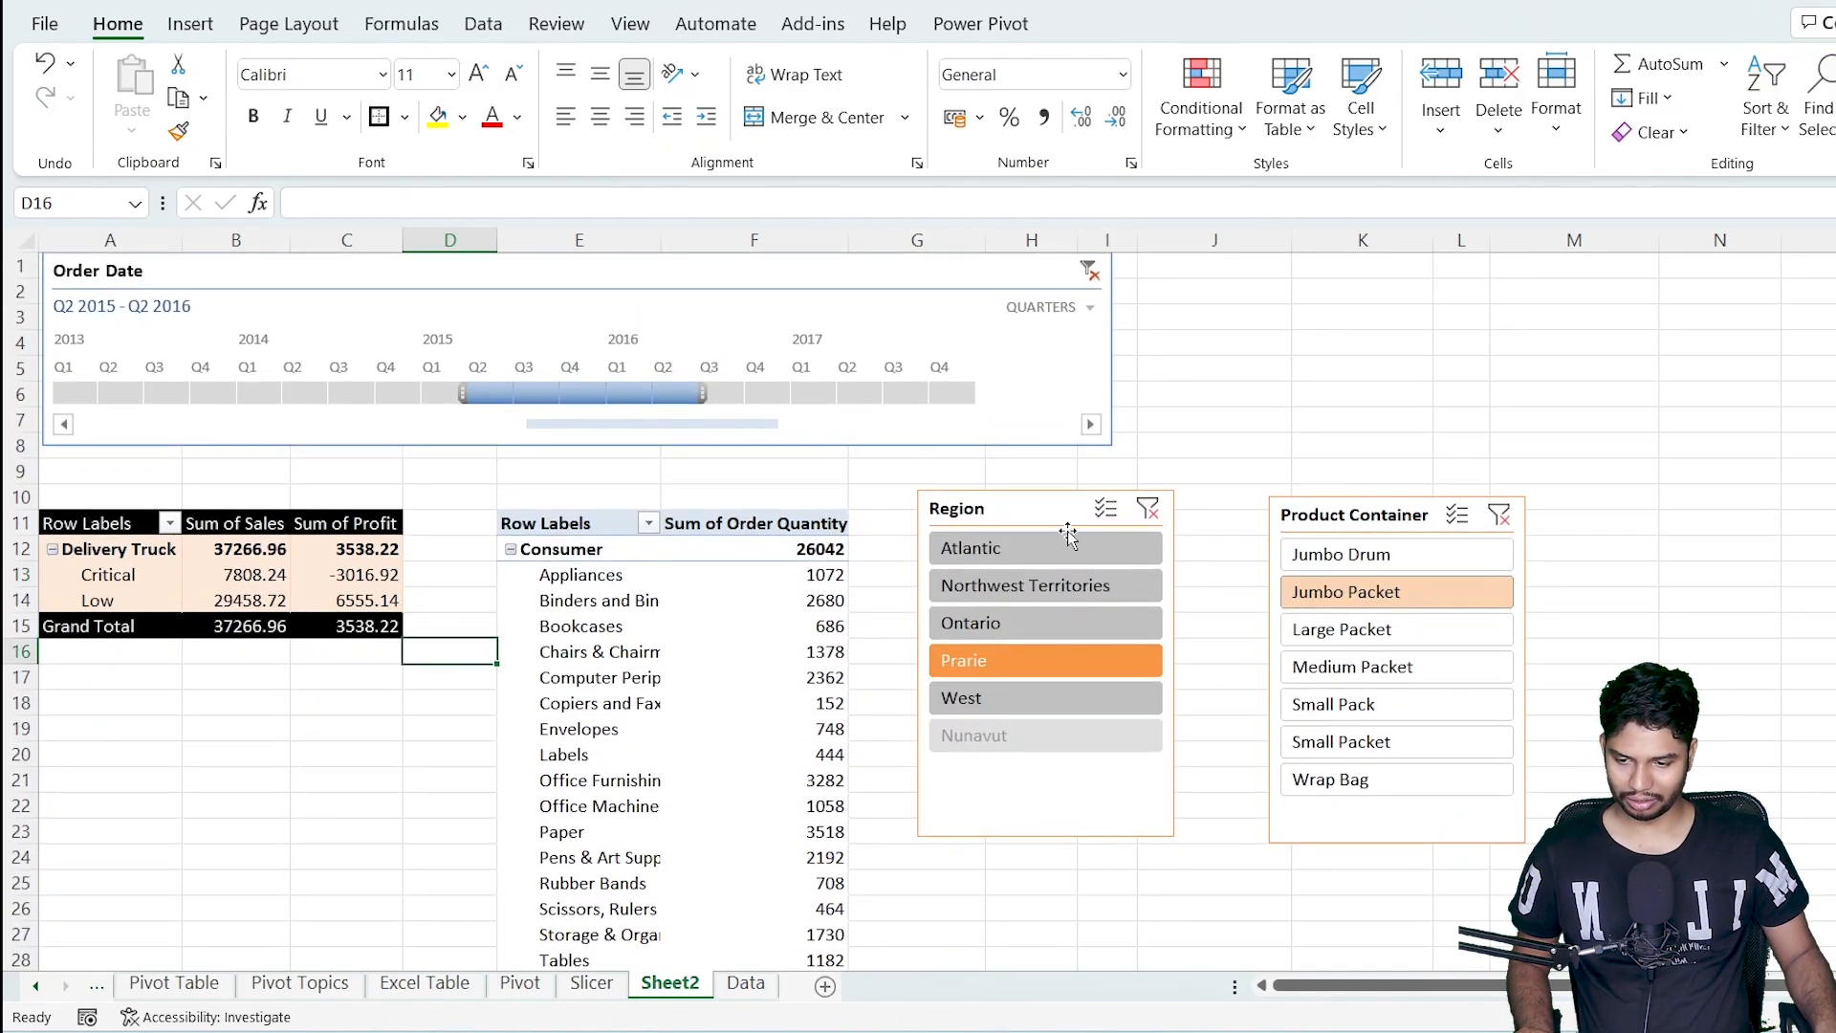
Clear the filters of both the Region slicer and the Product Container slicer.
{"action": "left_click", "coordinate": [1148, 507]}
{"action": "left_click", "coordinate": [1499, 514]}
{"action": "left_click", "coordinate": [1363, 420]}
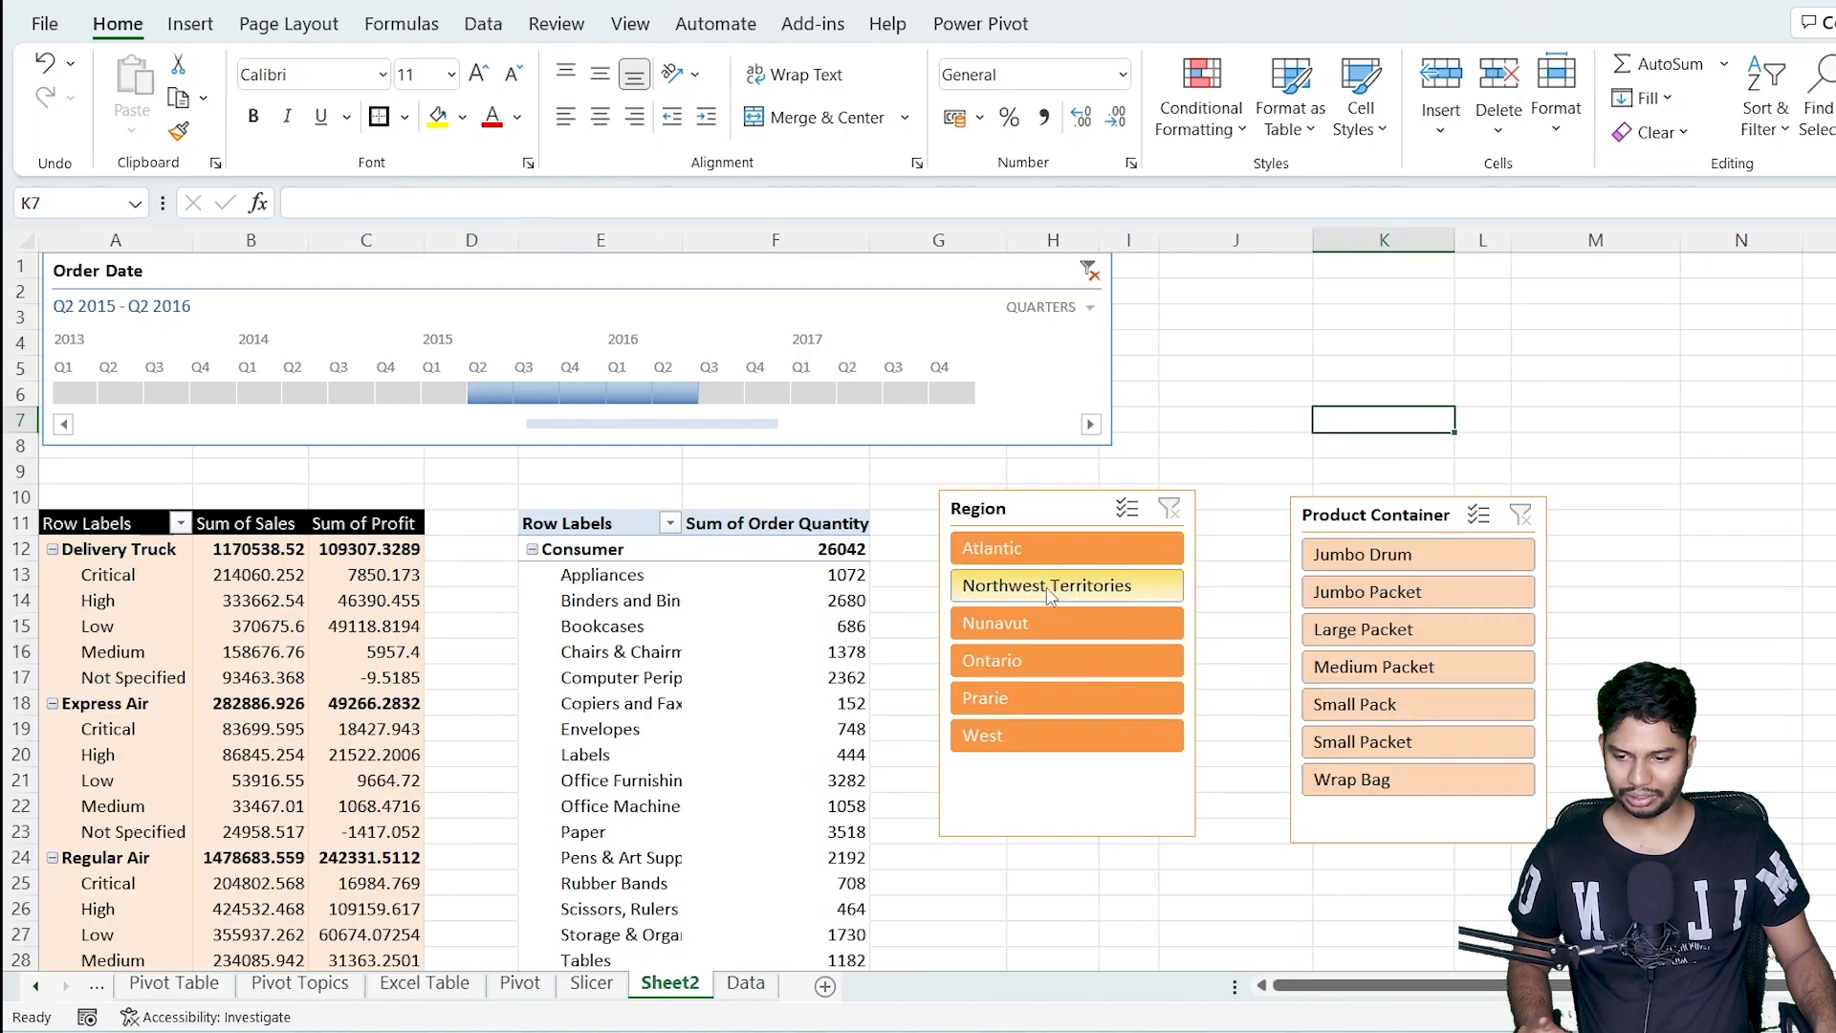
Connect the Region slicer to PivotTable3 in addition to PivotTable2 through its report connections.
{"action": "left_click", "coordinate": [1075, 515]}
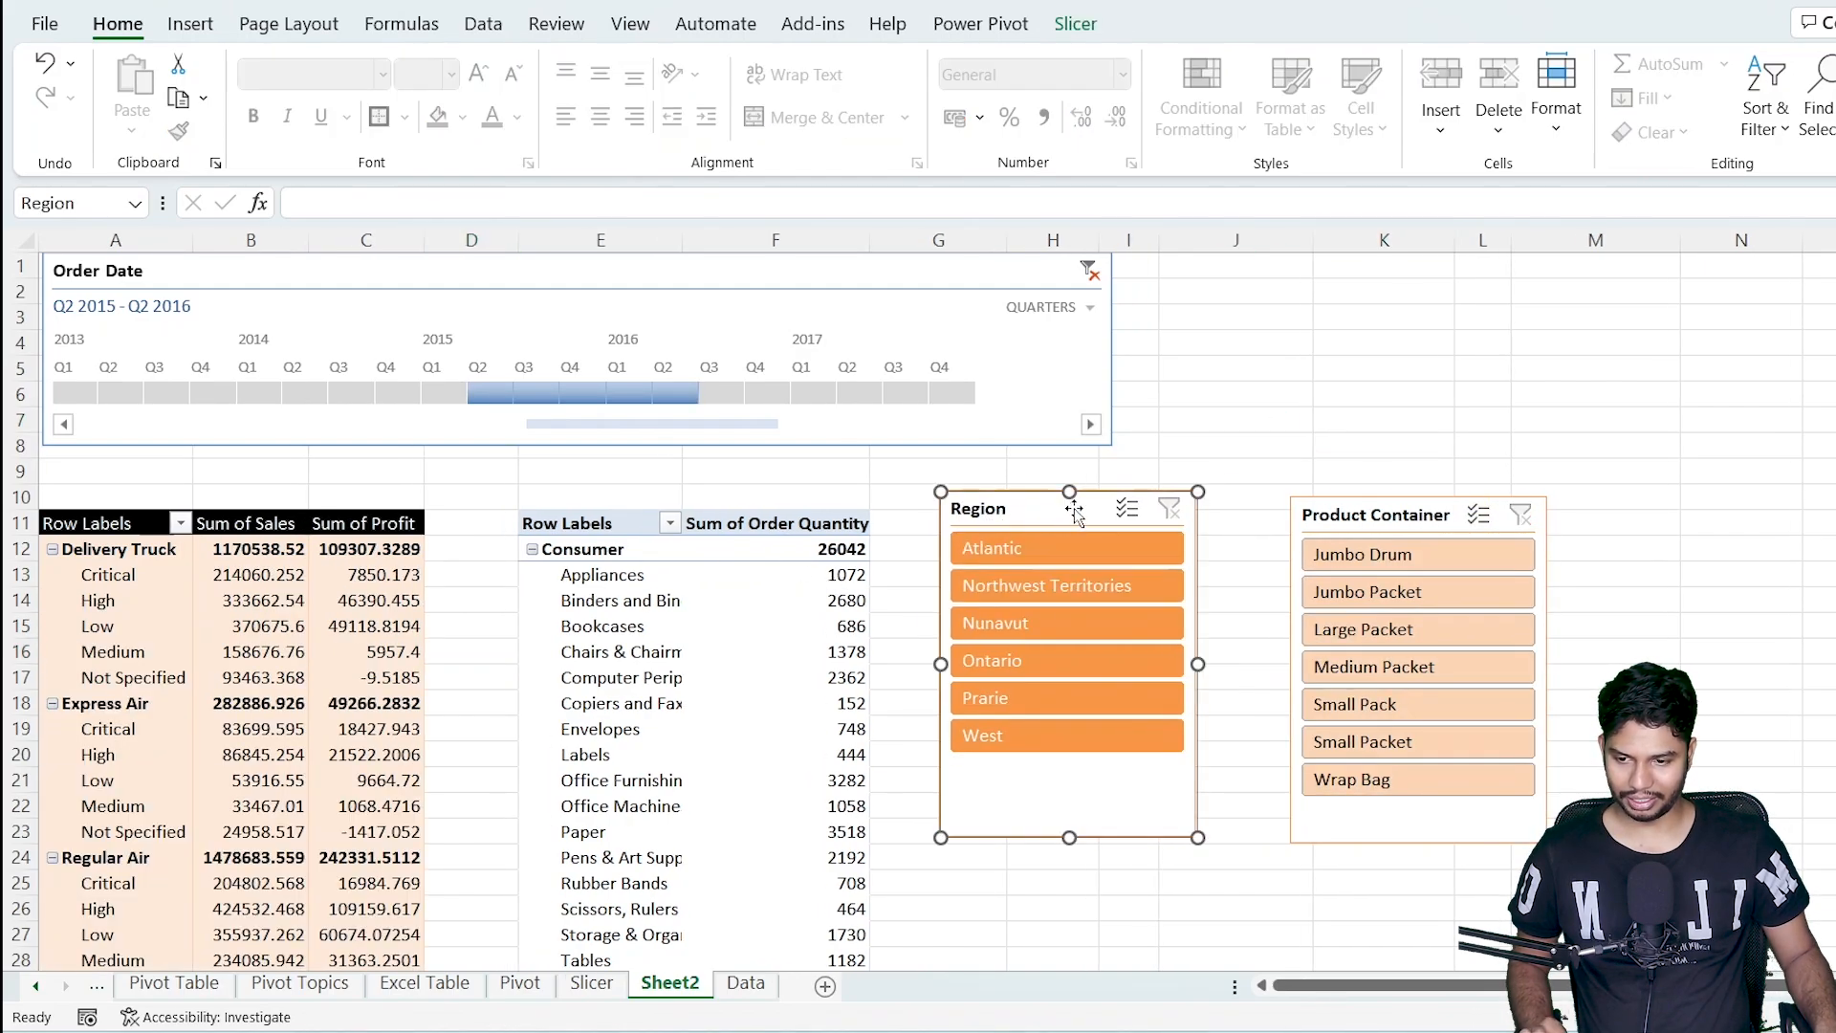
{"action": "left_click", "coordinate": [1069, 29]}
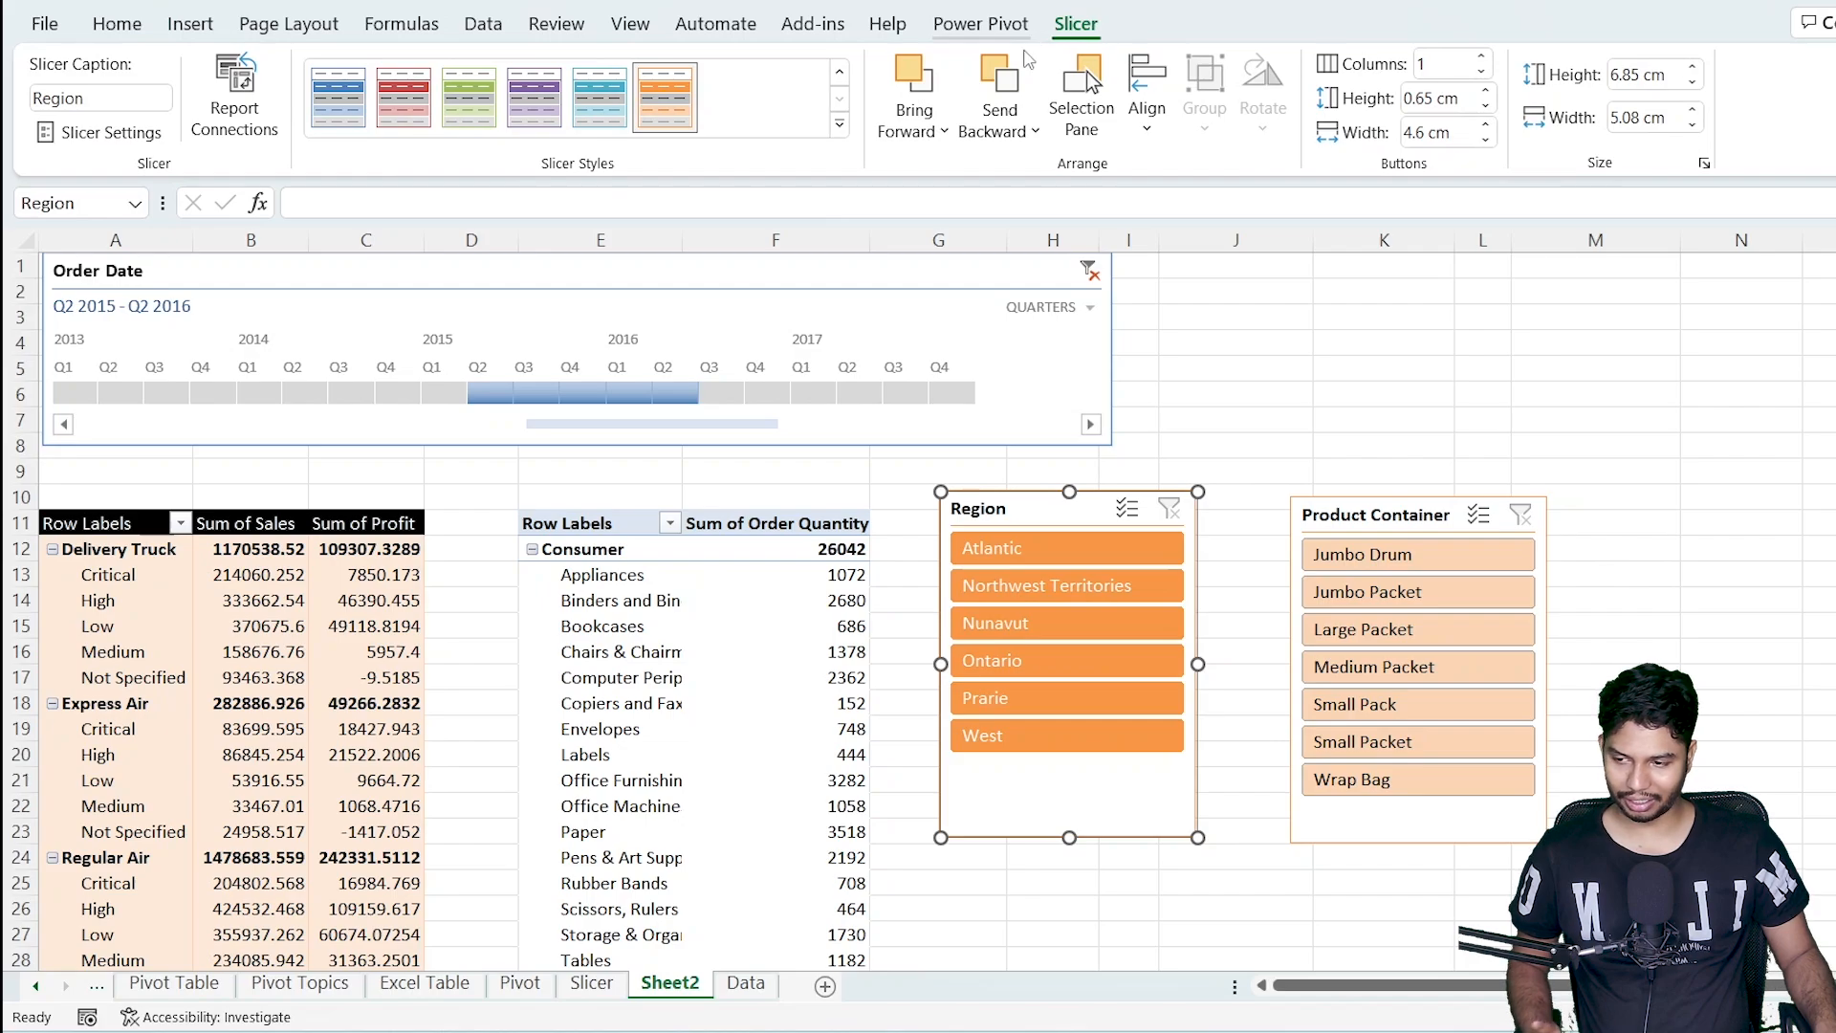
{"action": "left_click", "coordinate": [245, 122]}
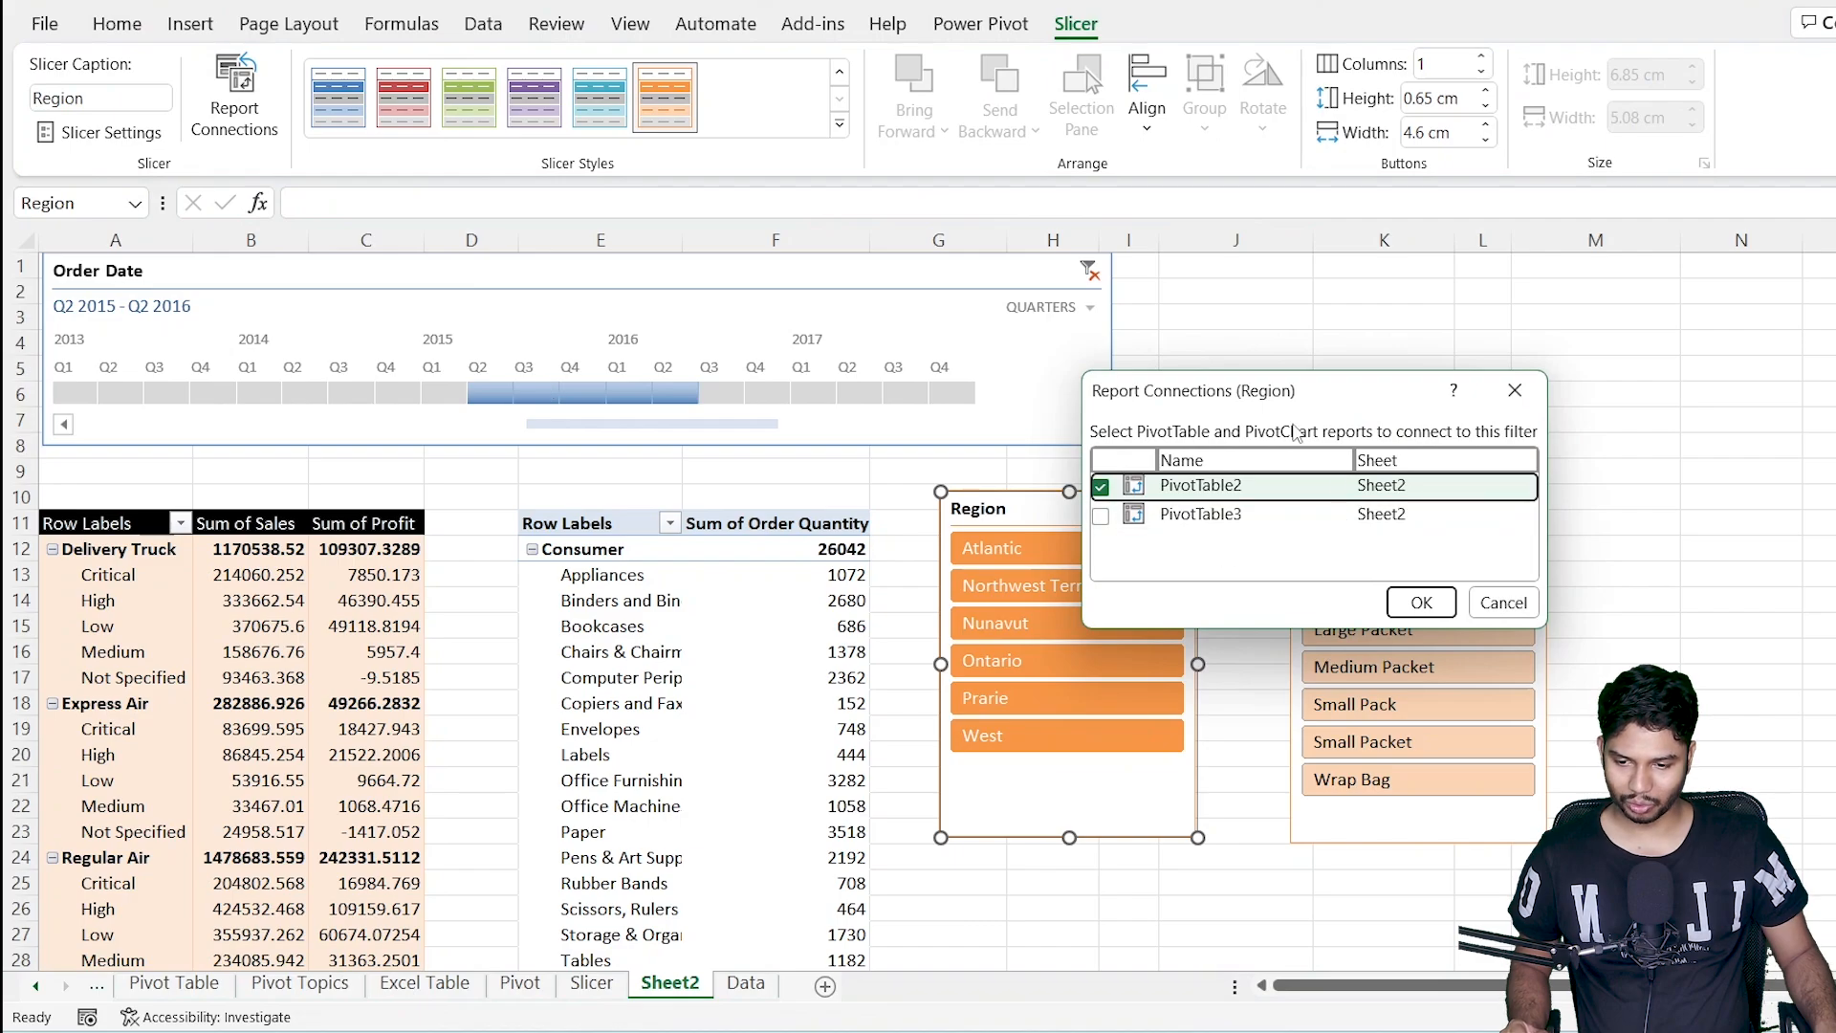
{"action": "left_click_drag", "start_coordinate": [1310, 411], "coordinate": [1103, 465]}
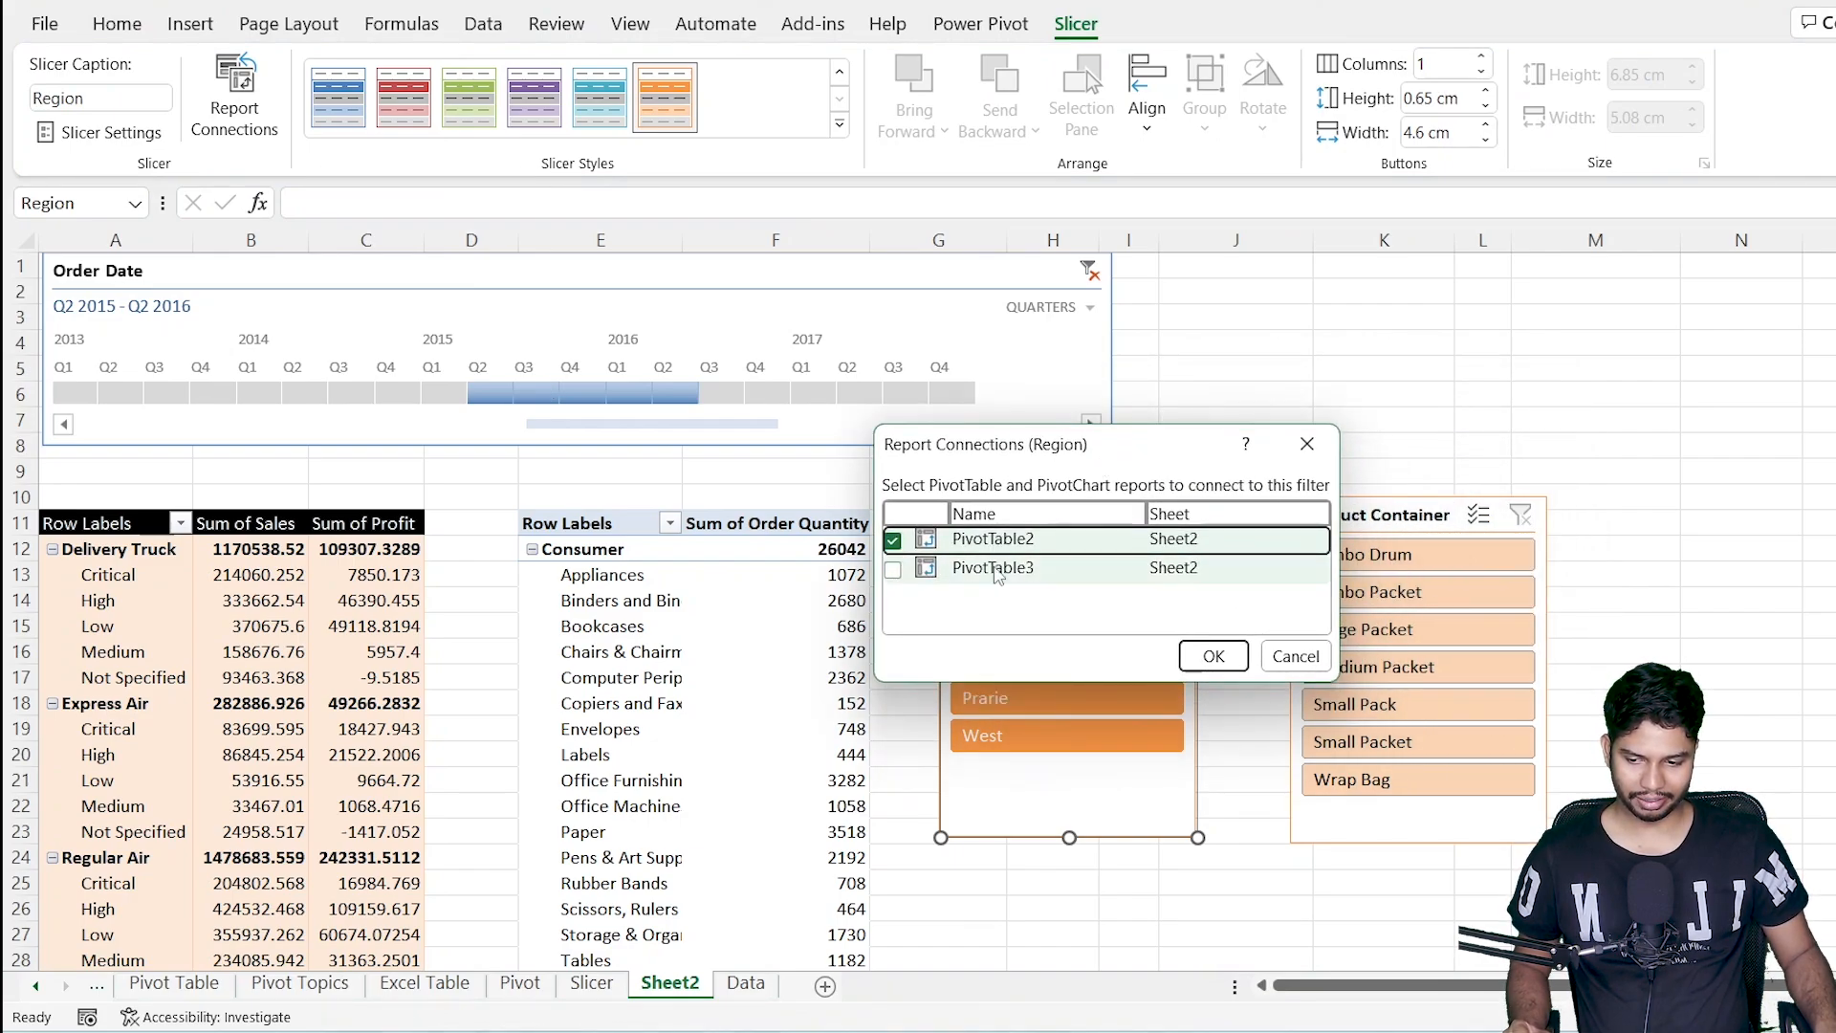
{"action": "left_click", "coordinate": [894, 570]}
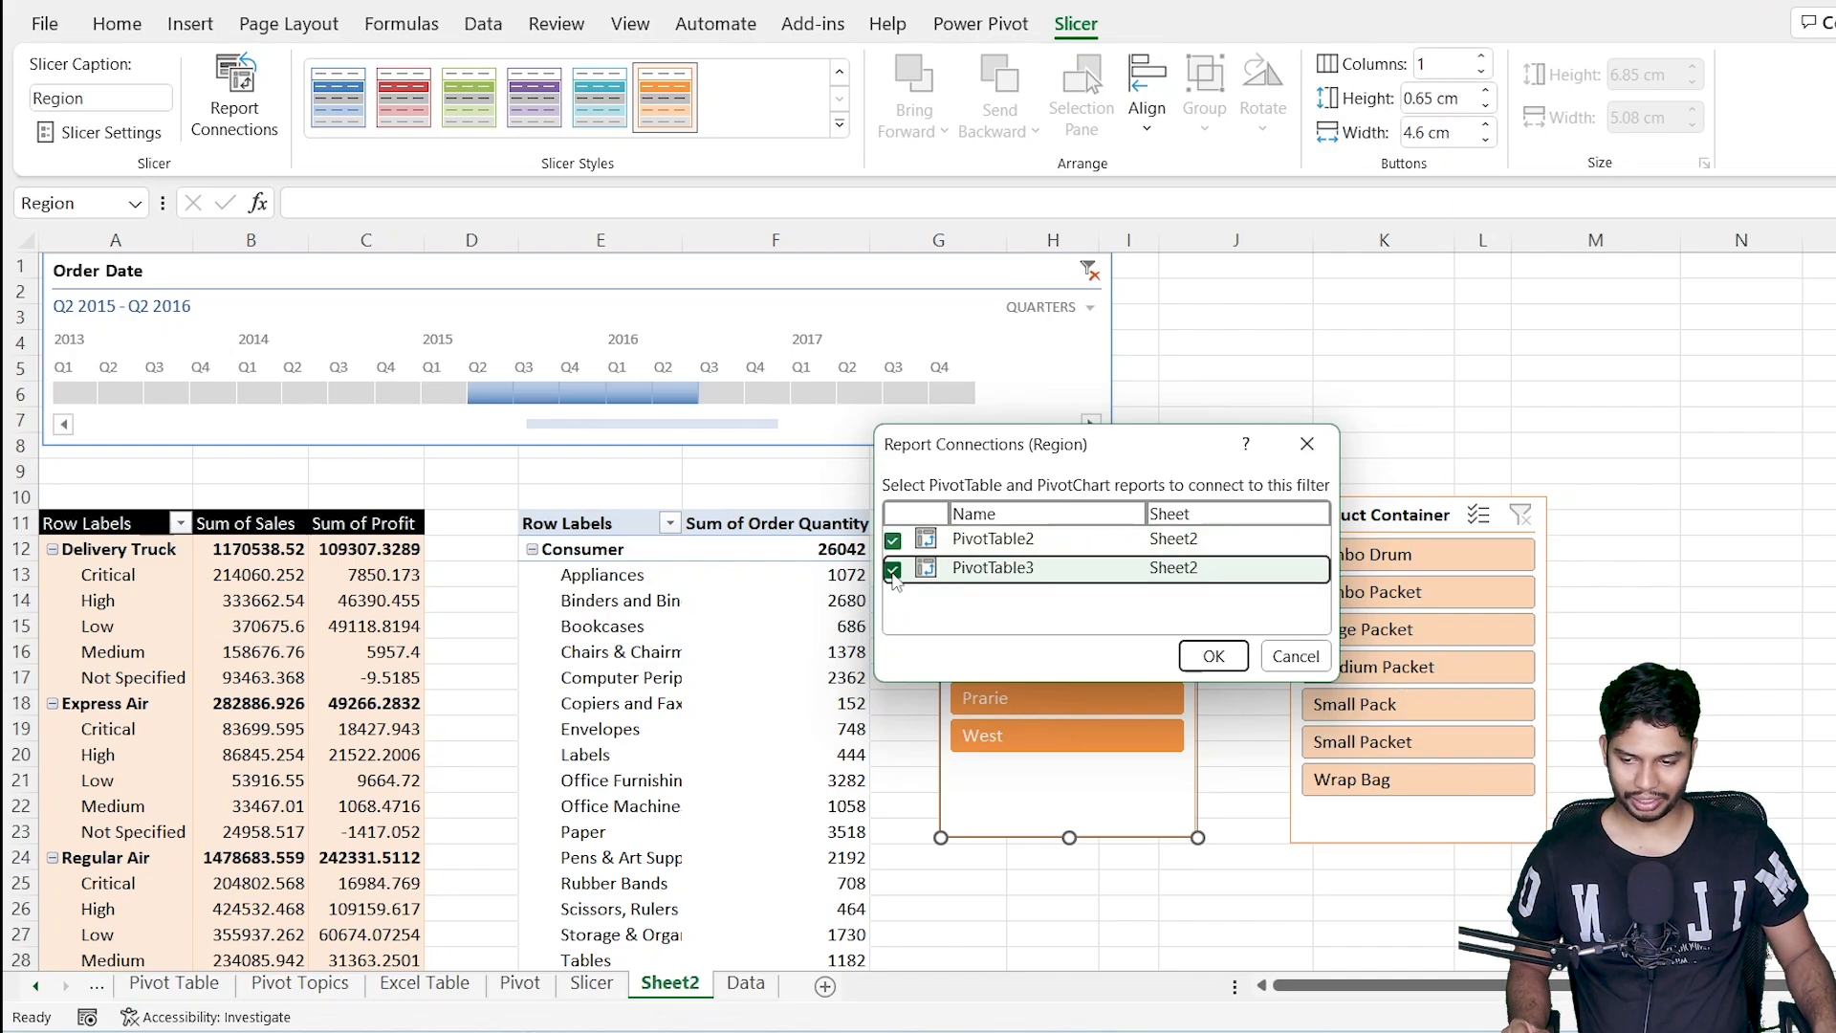
{"action": "left_click", "coordinate": [1213, 656]}
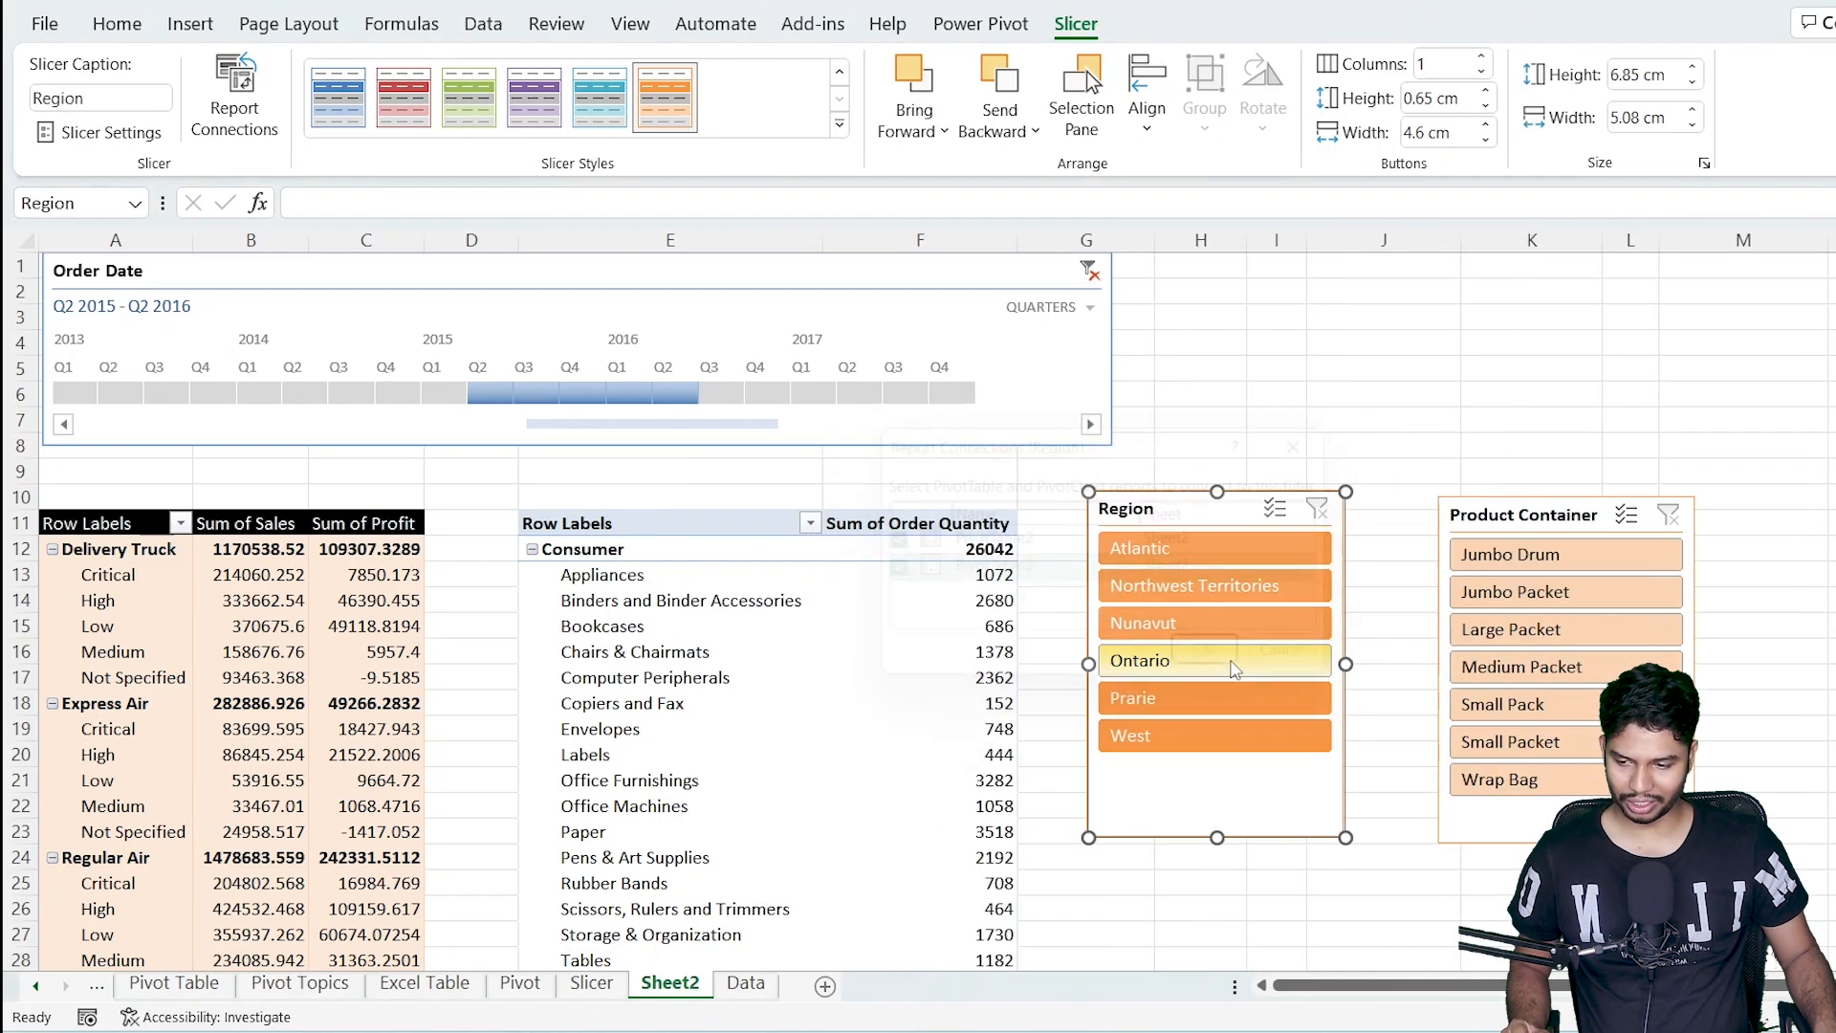
Filter with the Region slicer by Atlantic and check both PivotTables down to their lower rows.
{"action": "left_click", "coordinate": [1197, 561]}
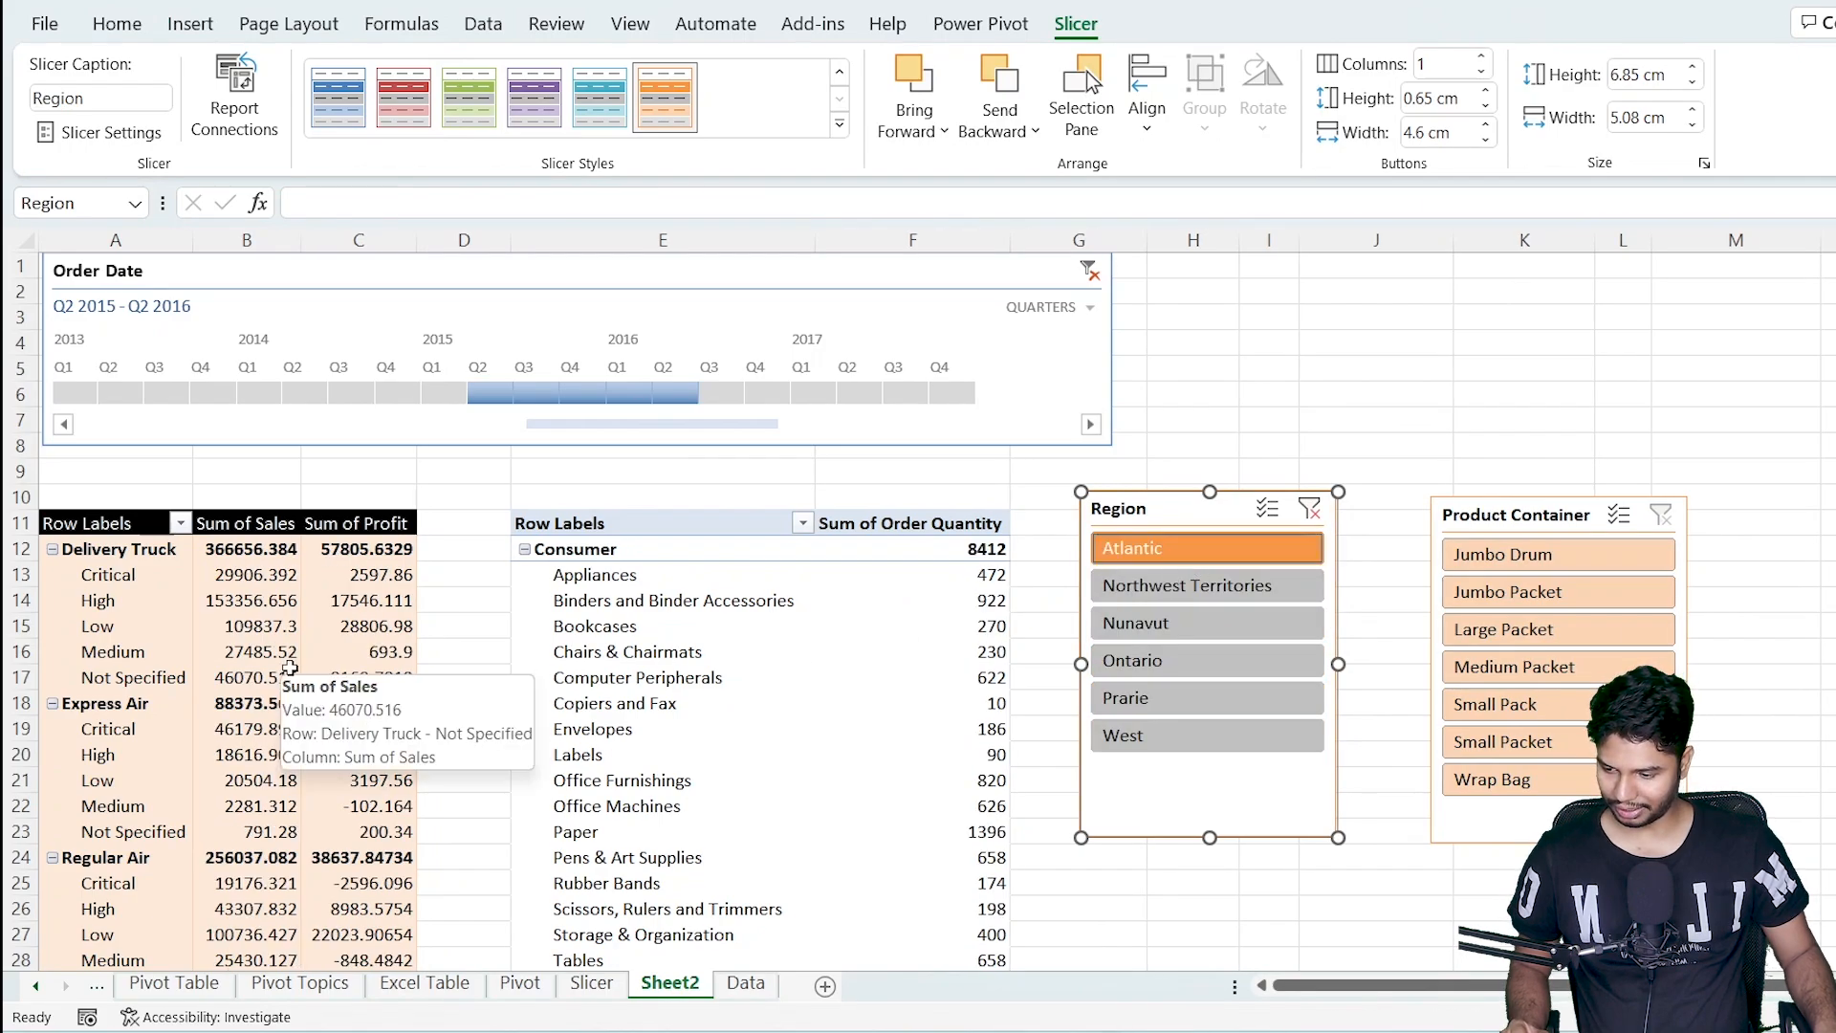
{"action": "left_click", "coordinate": [1133, 881]}
{"action": "scroll", "coordinate": [893, 804], "scroll_direction": "down", "scroll_amount": 6}
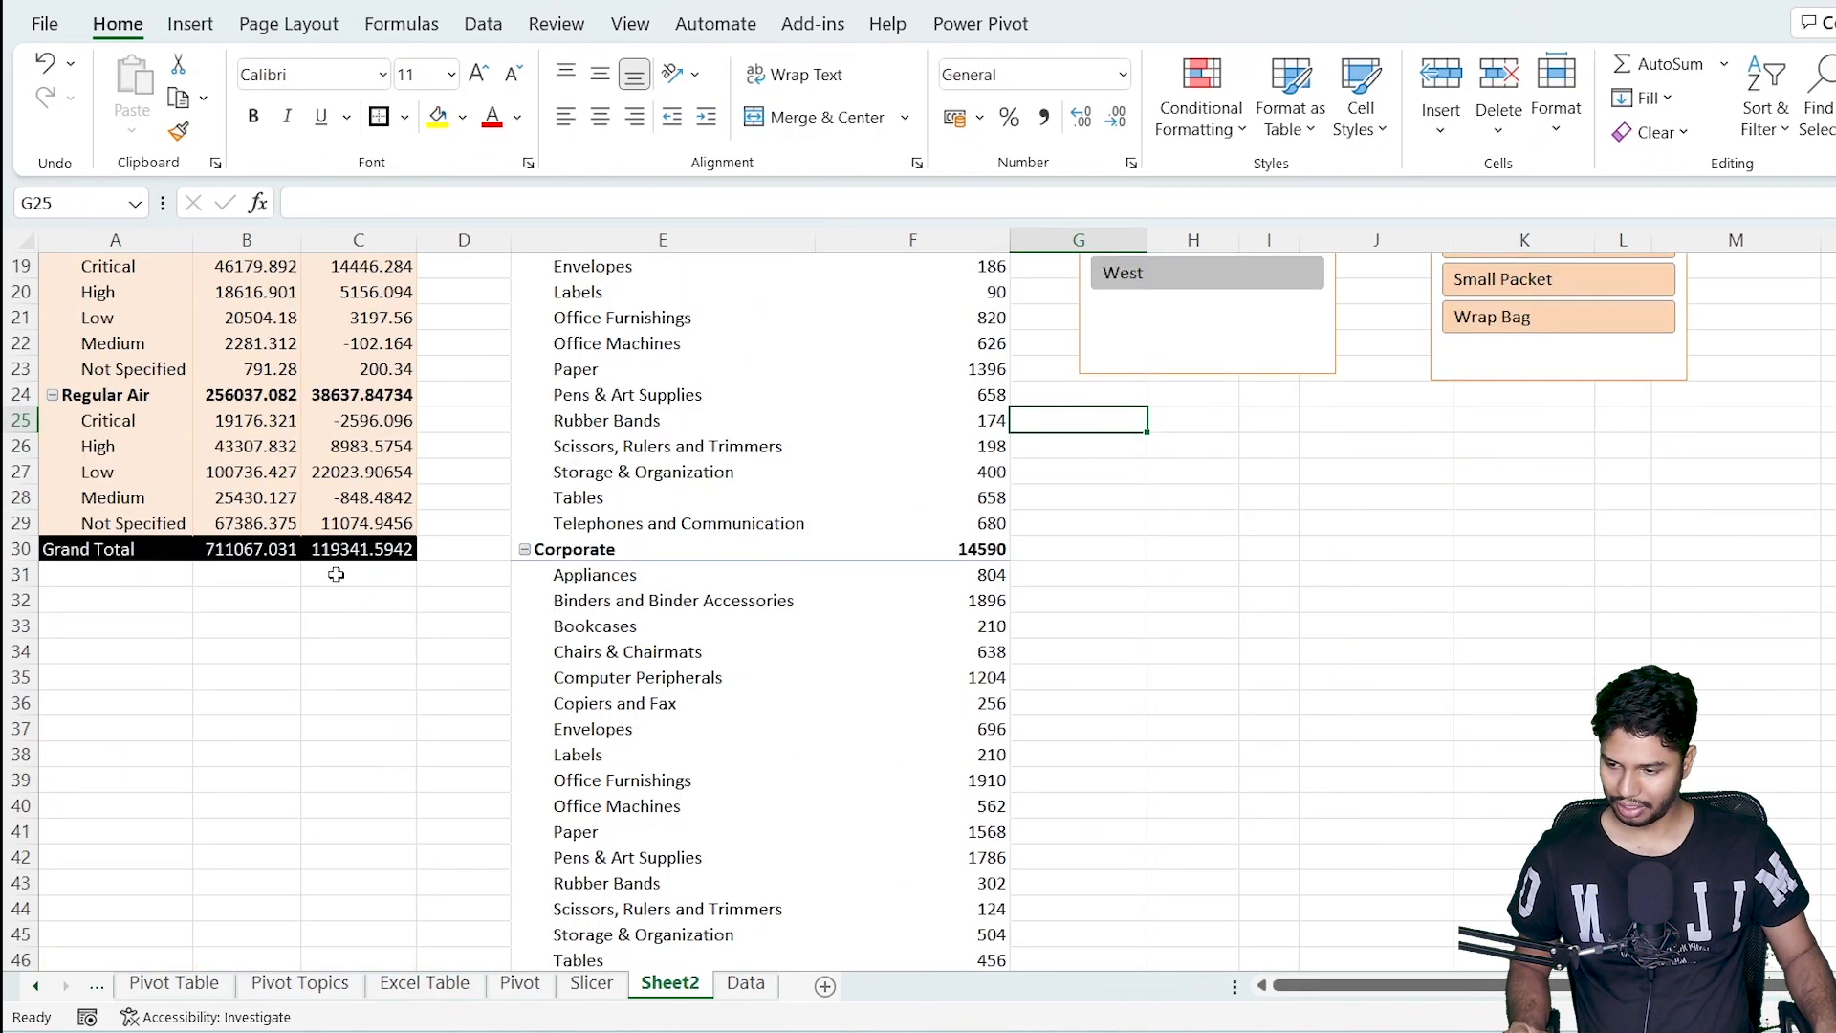
{"action": "scroll", "coordinate": [459, 605], "scroll_direction": "down", "scroll_amount": 7}
{"action": "scroll", "coordinate": [459, 605], "scroll_direction": "up", "scroll_amount": 13}
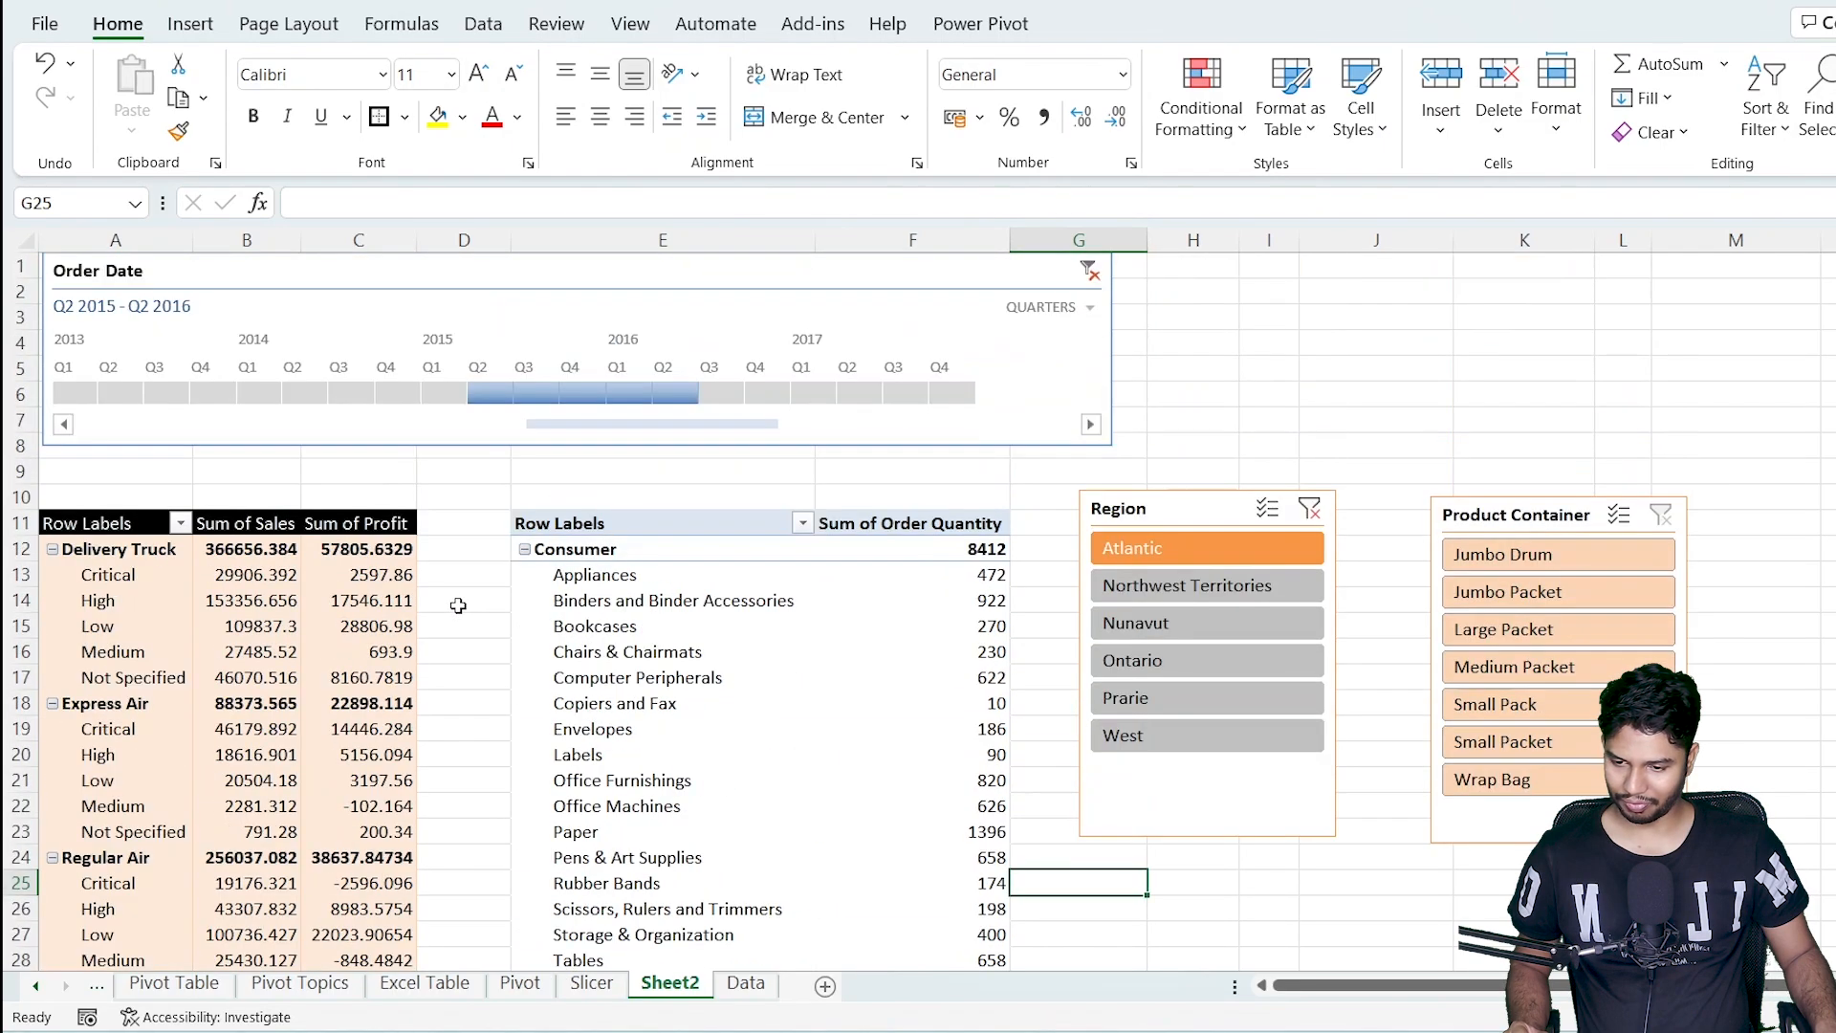
Filter with the Region slicer by Ontario, Northwest Territories and Atlantic in turn, and clear the slicer's filter.
{"action": "left_click", "coordinate": [1162, 660]}
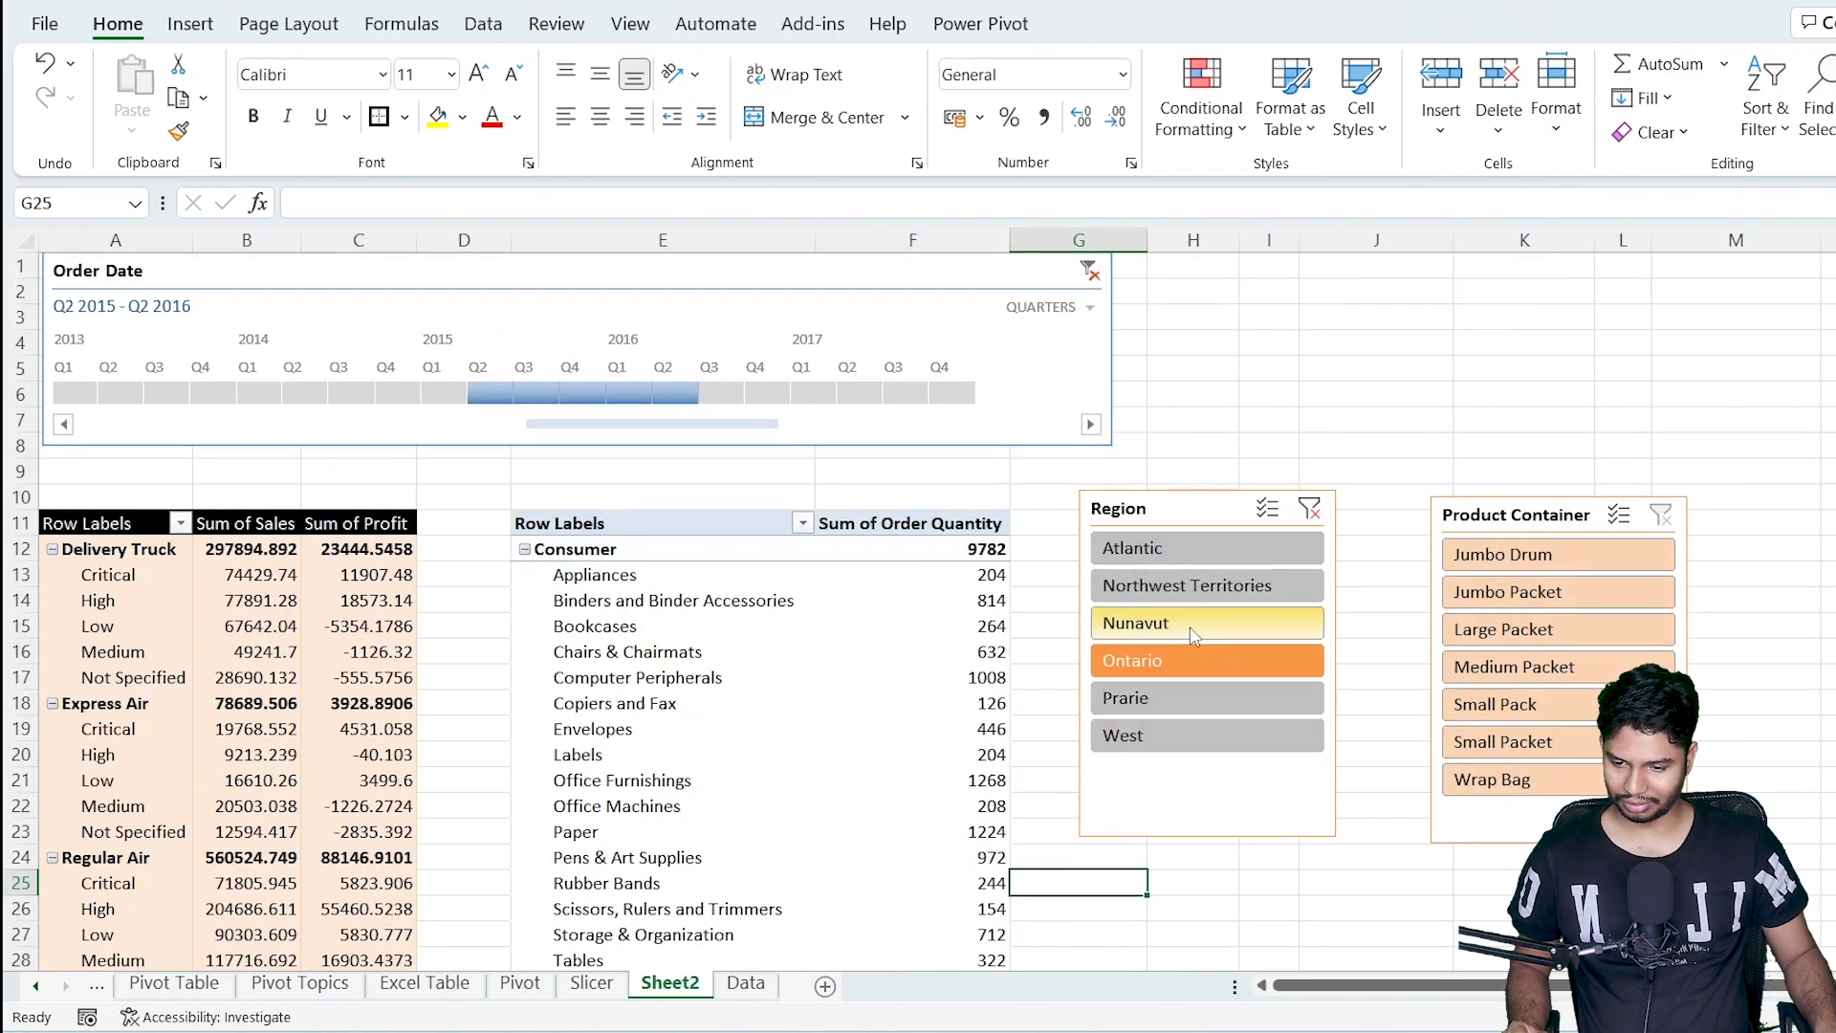
{"action": "left_click", "coordinate": [1192, 585]}
{"action": "left_click", "coordinate": [1196, 547]}
{"action": "left_click", "coordinate": [1176, 508]}
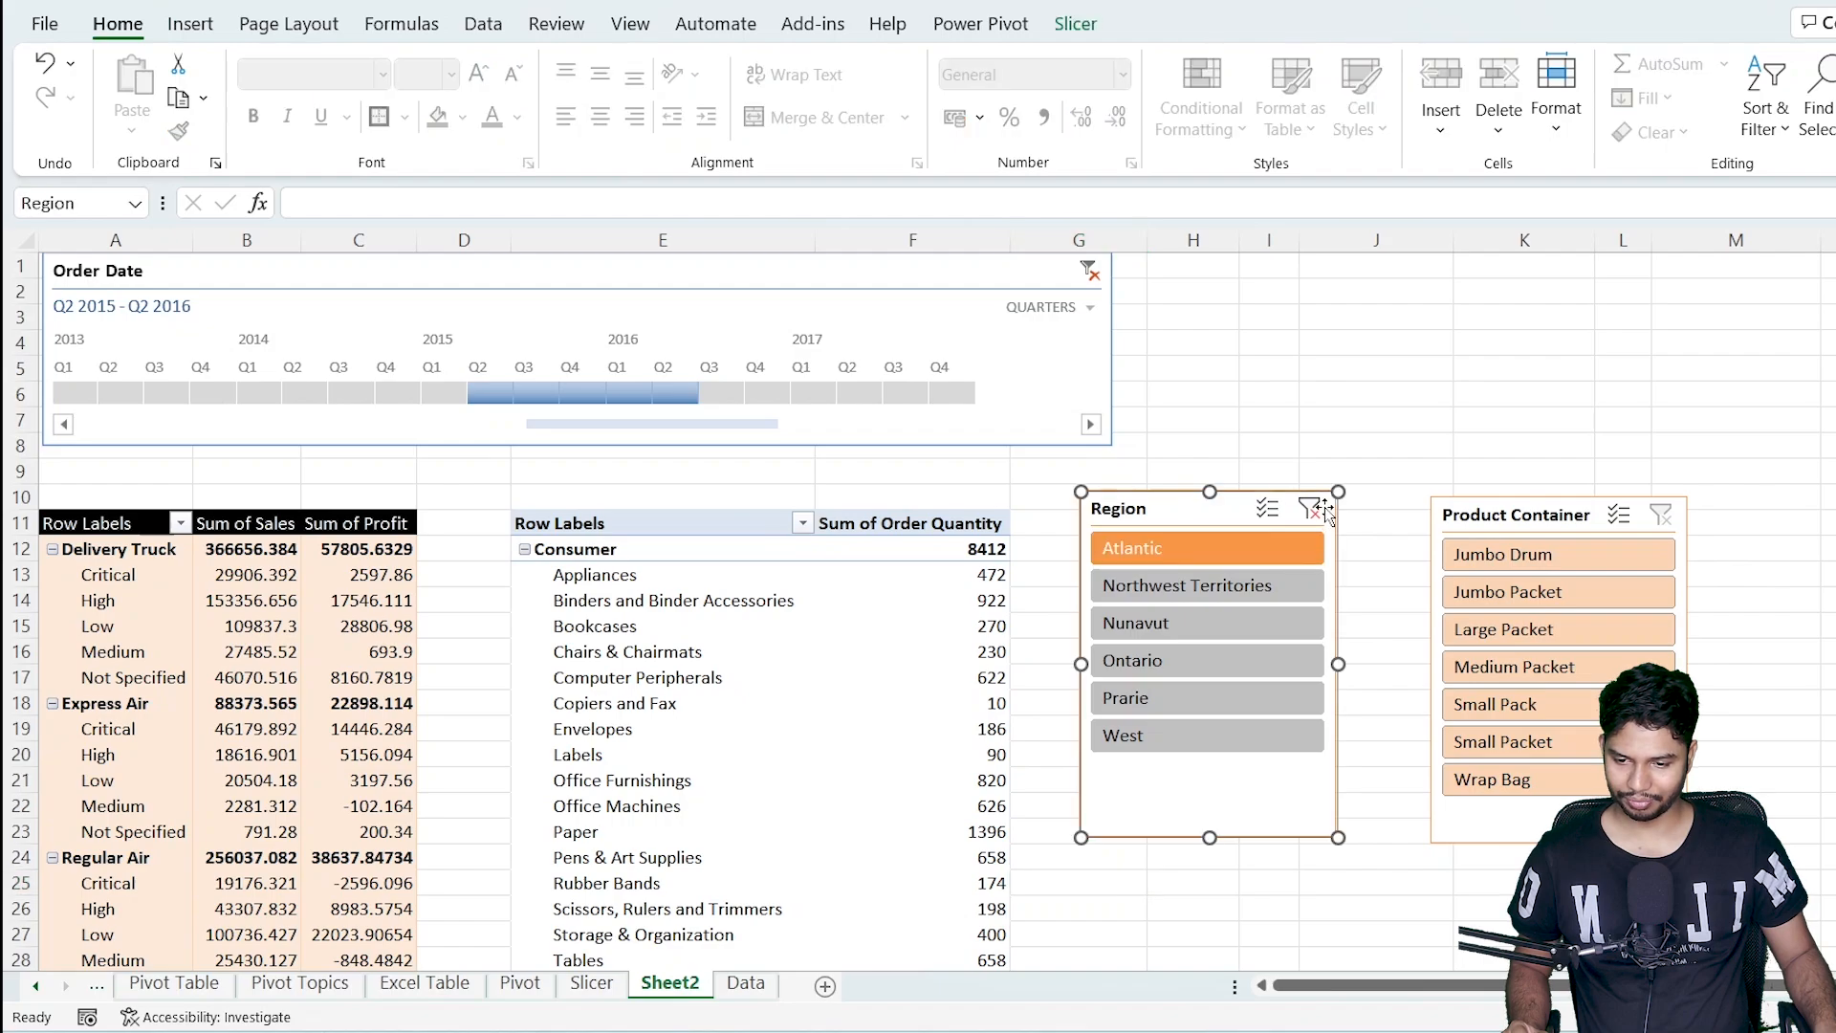
{"action": "left_click", "coordinate": [1283, 427]}
{"action": "left_click", "coordinate": [1309, 507]}
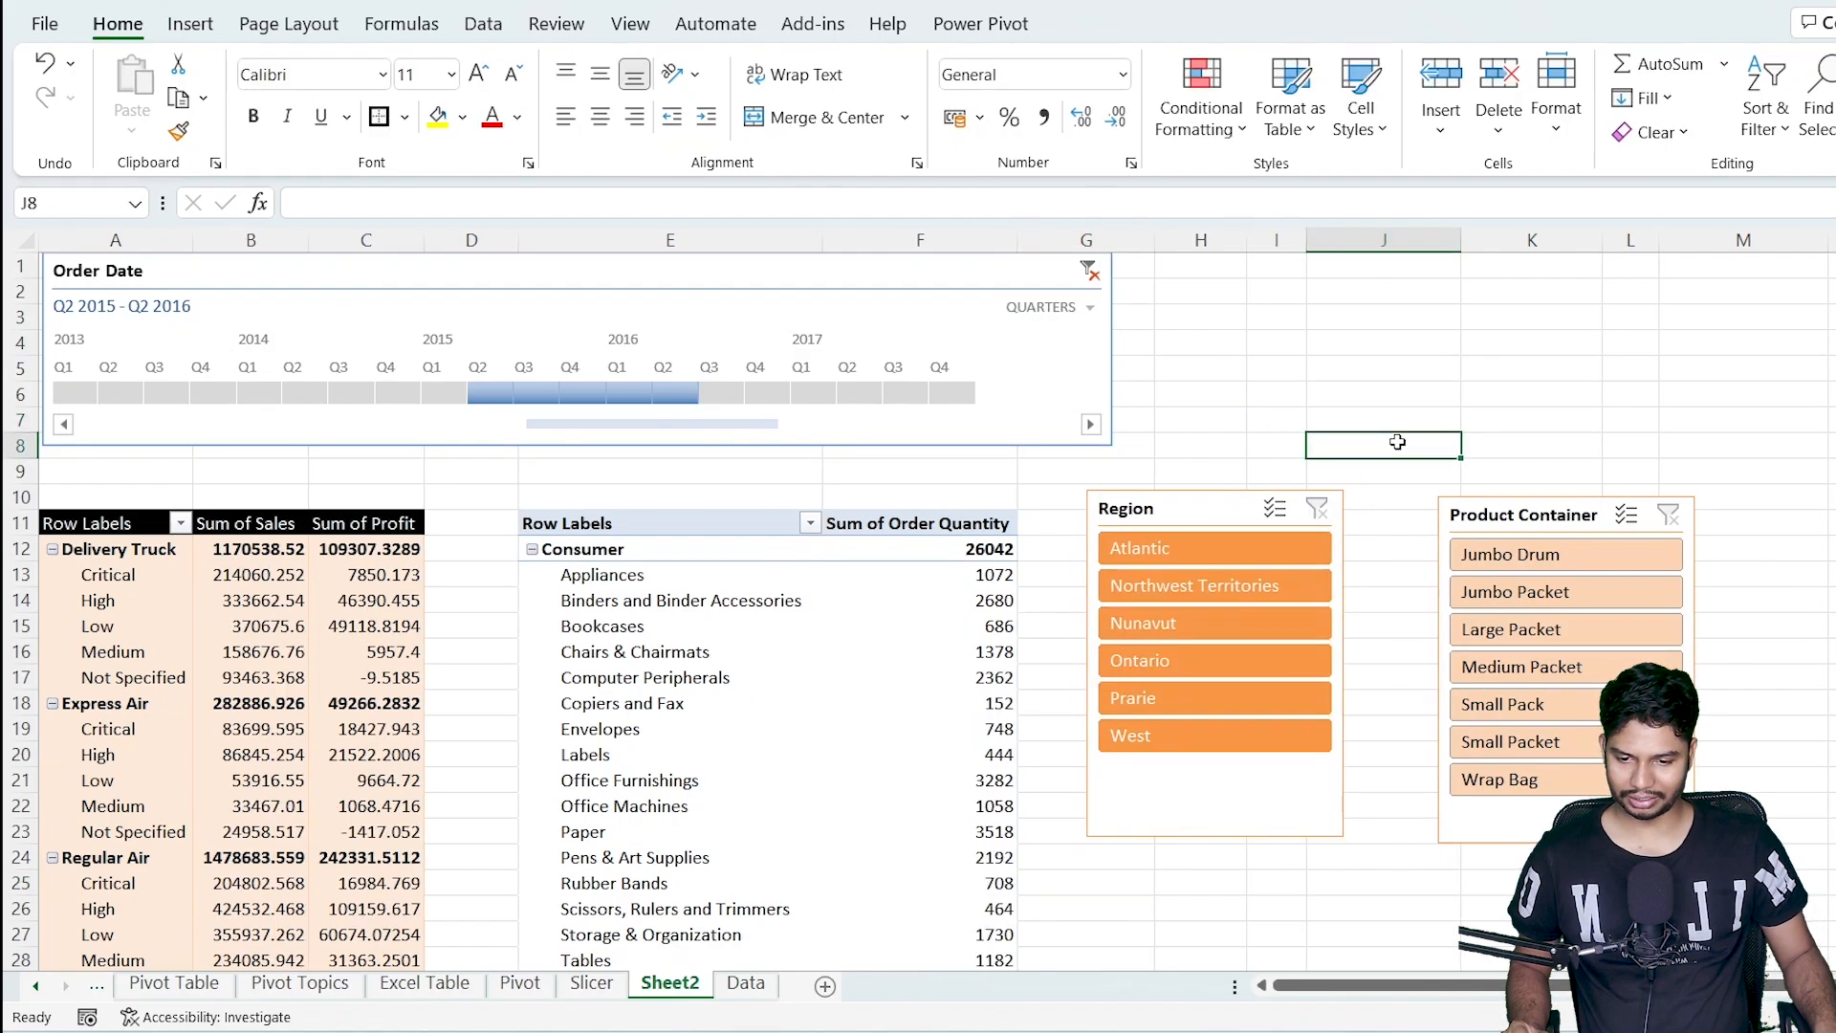
Connect the Product Container slicer to PivotTable3 as well through its report connections.
{"action": "left_click", "coordinate": [1548, 521]}
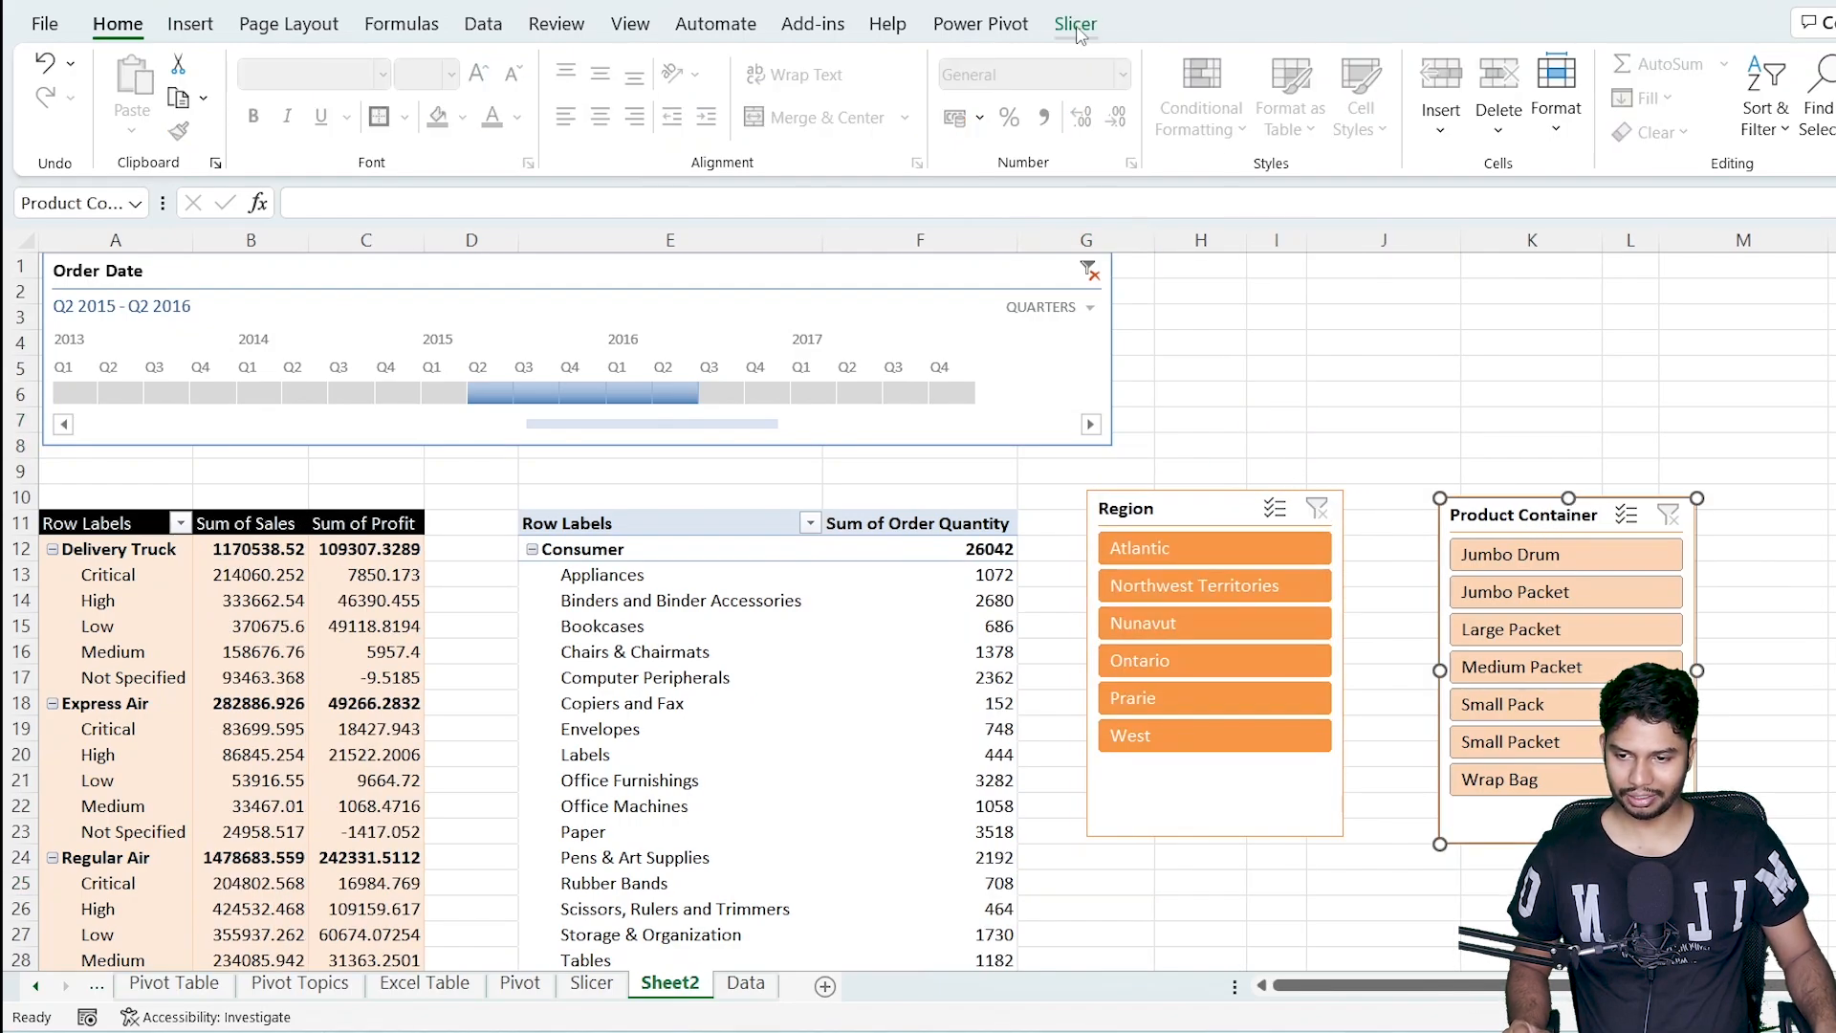
{"action": "left_click", "coordinate": [1076, 24]}
{"action": "left_click", "coordinate": [234, 95]}
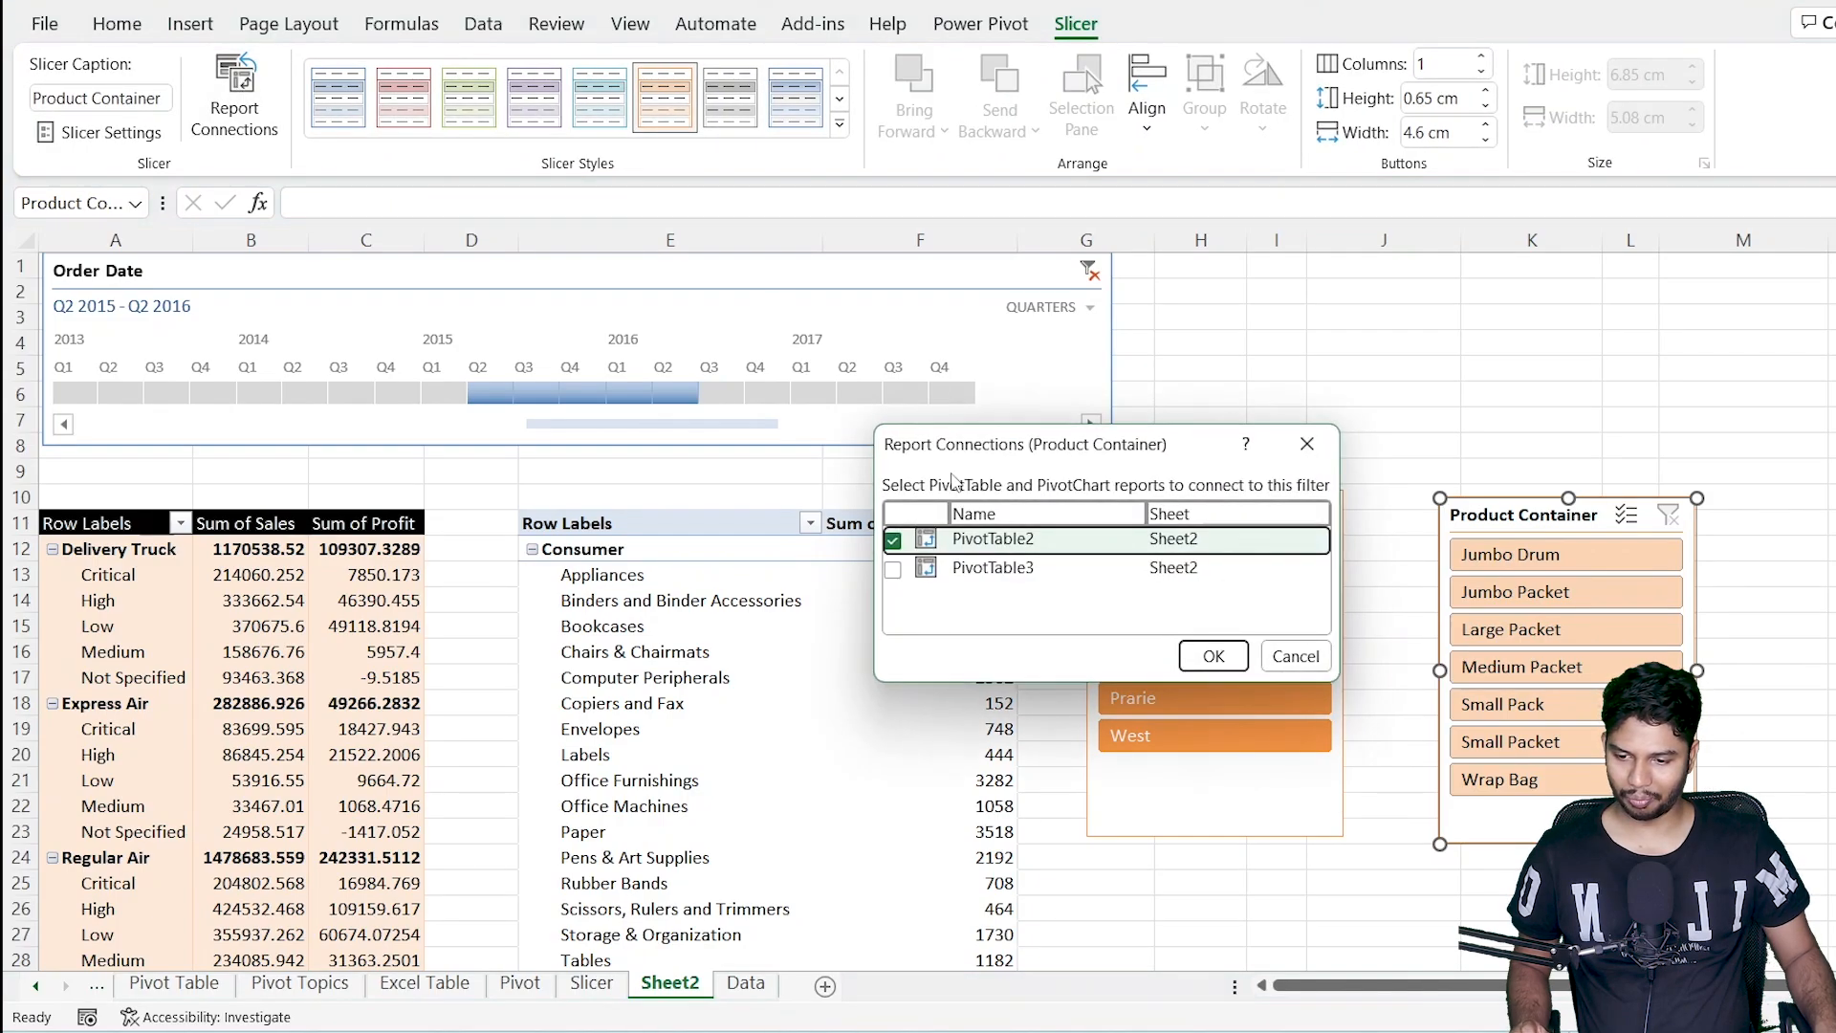
{"action": "left_click", "coordinate": [892, 569]}
{"action": "left_click", "coordinate": [1212, 656]}
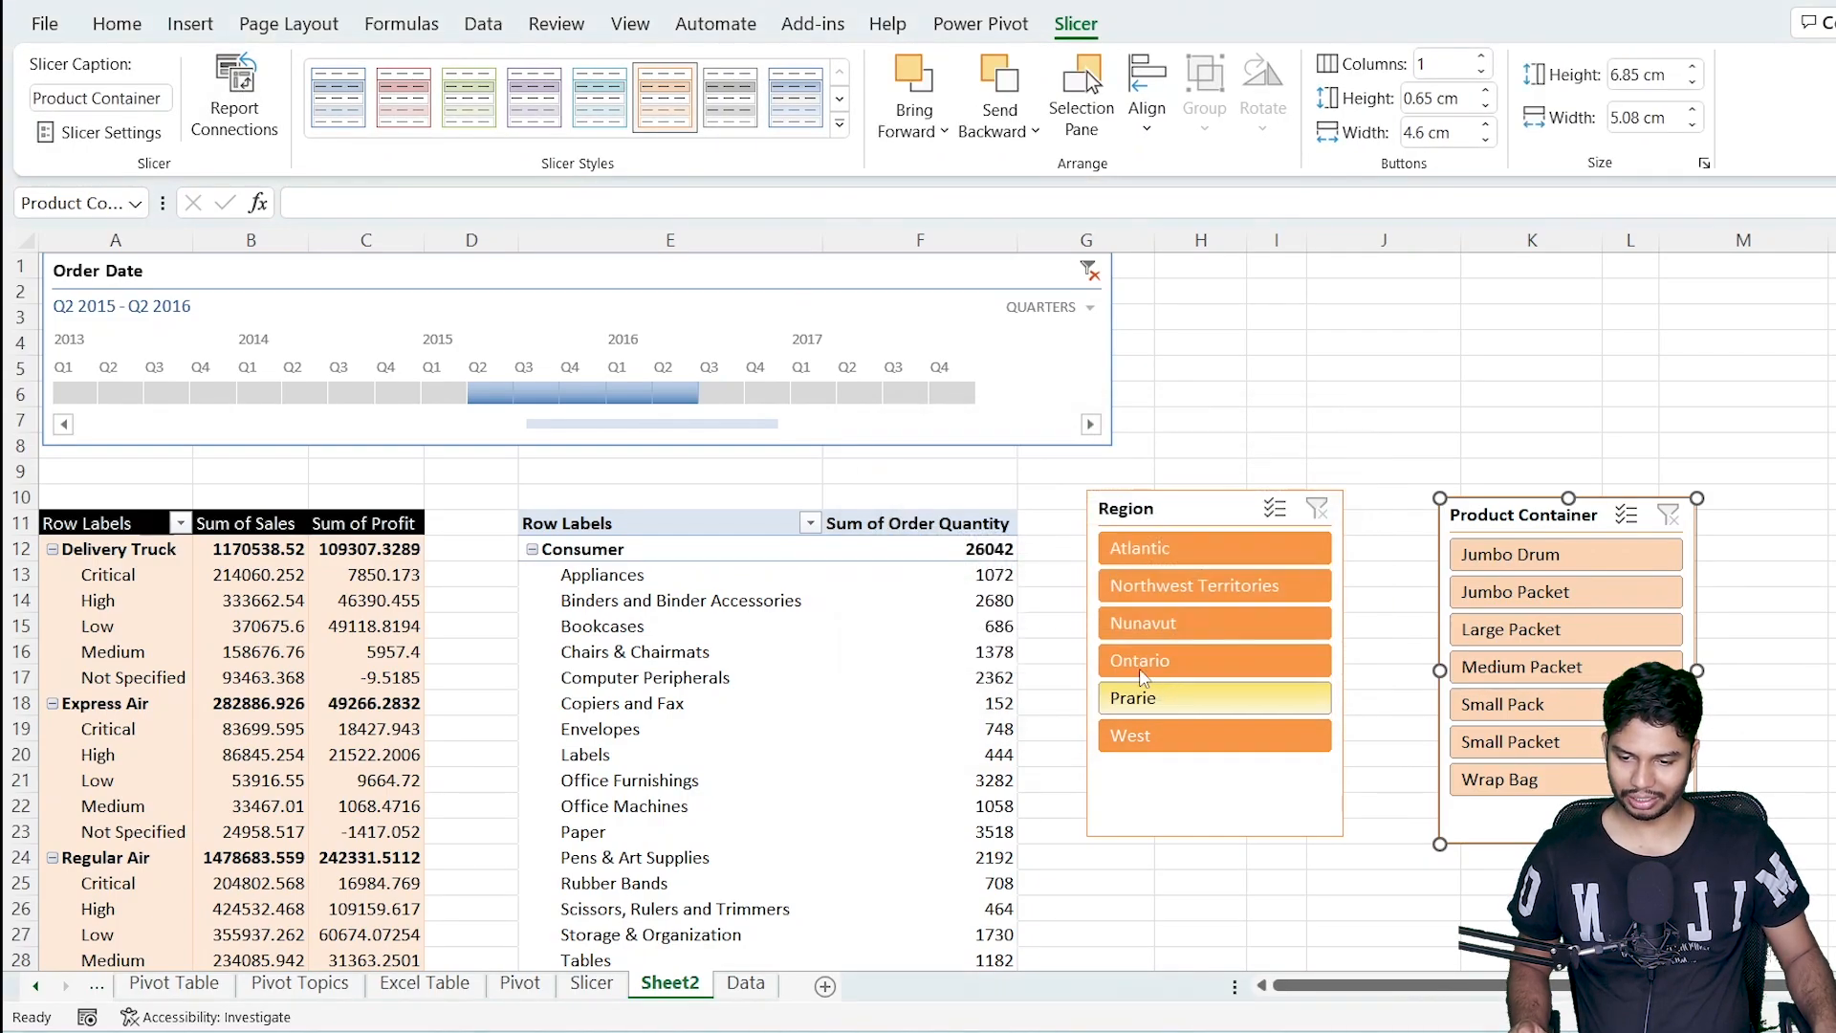
{"action": "left_click", "coordinate": [1261, 315]}
Connect the Order Date timeline to PivotTable3 as well through its report connections.
{"action": "left_click", "coordinate": [663, 277]}
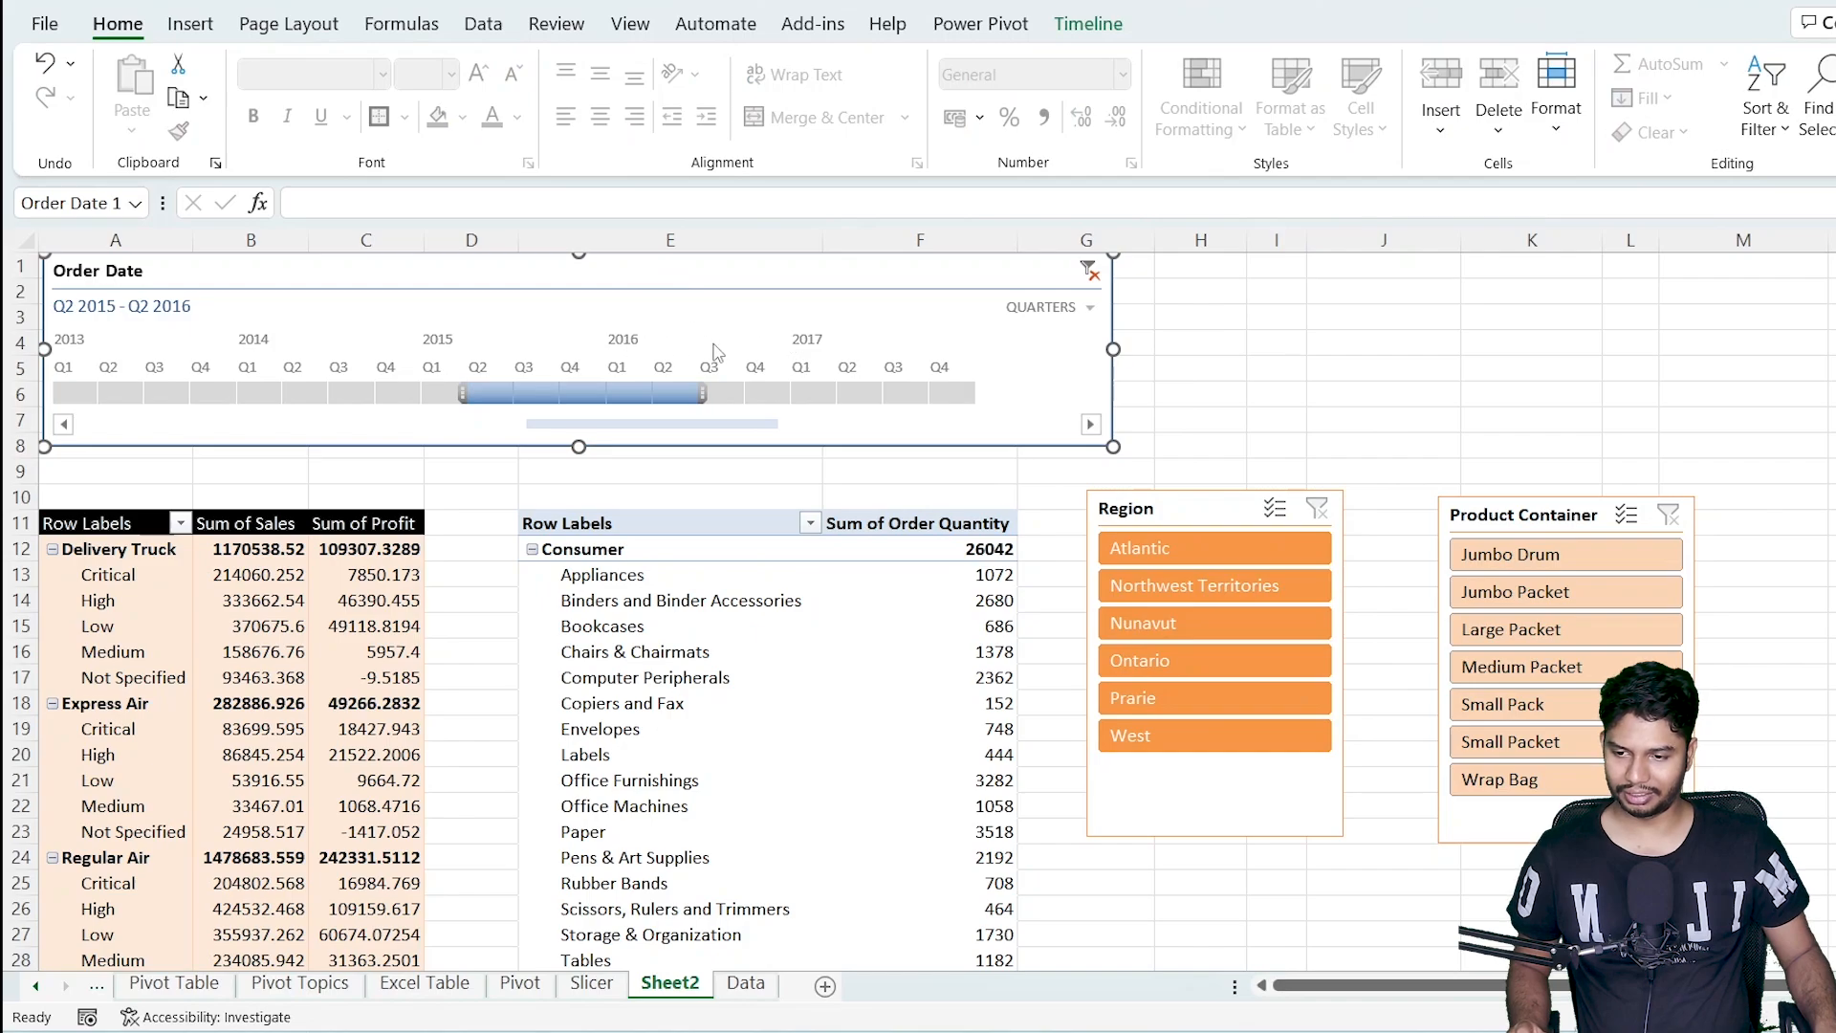
{"action": "left_click", "coordinate": [1088, 24]}
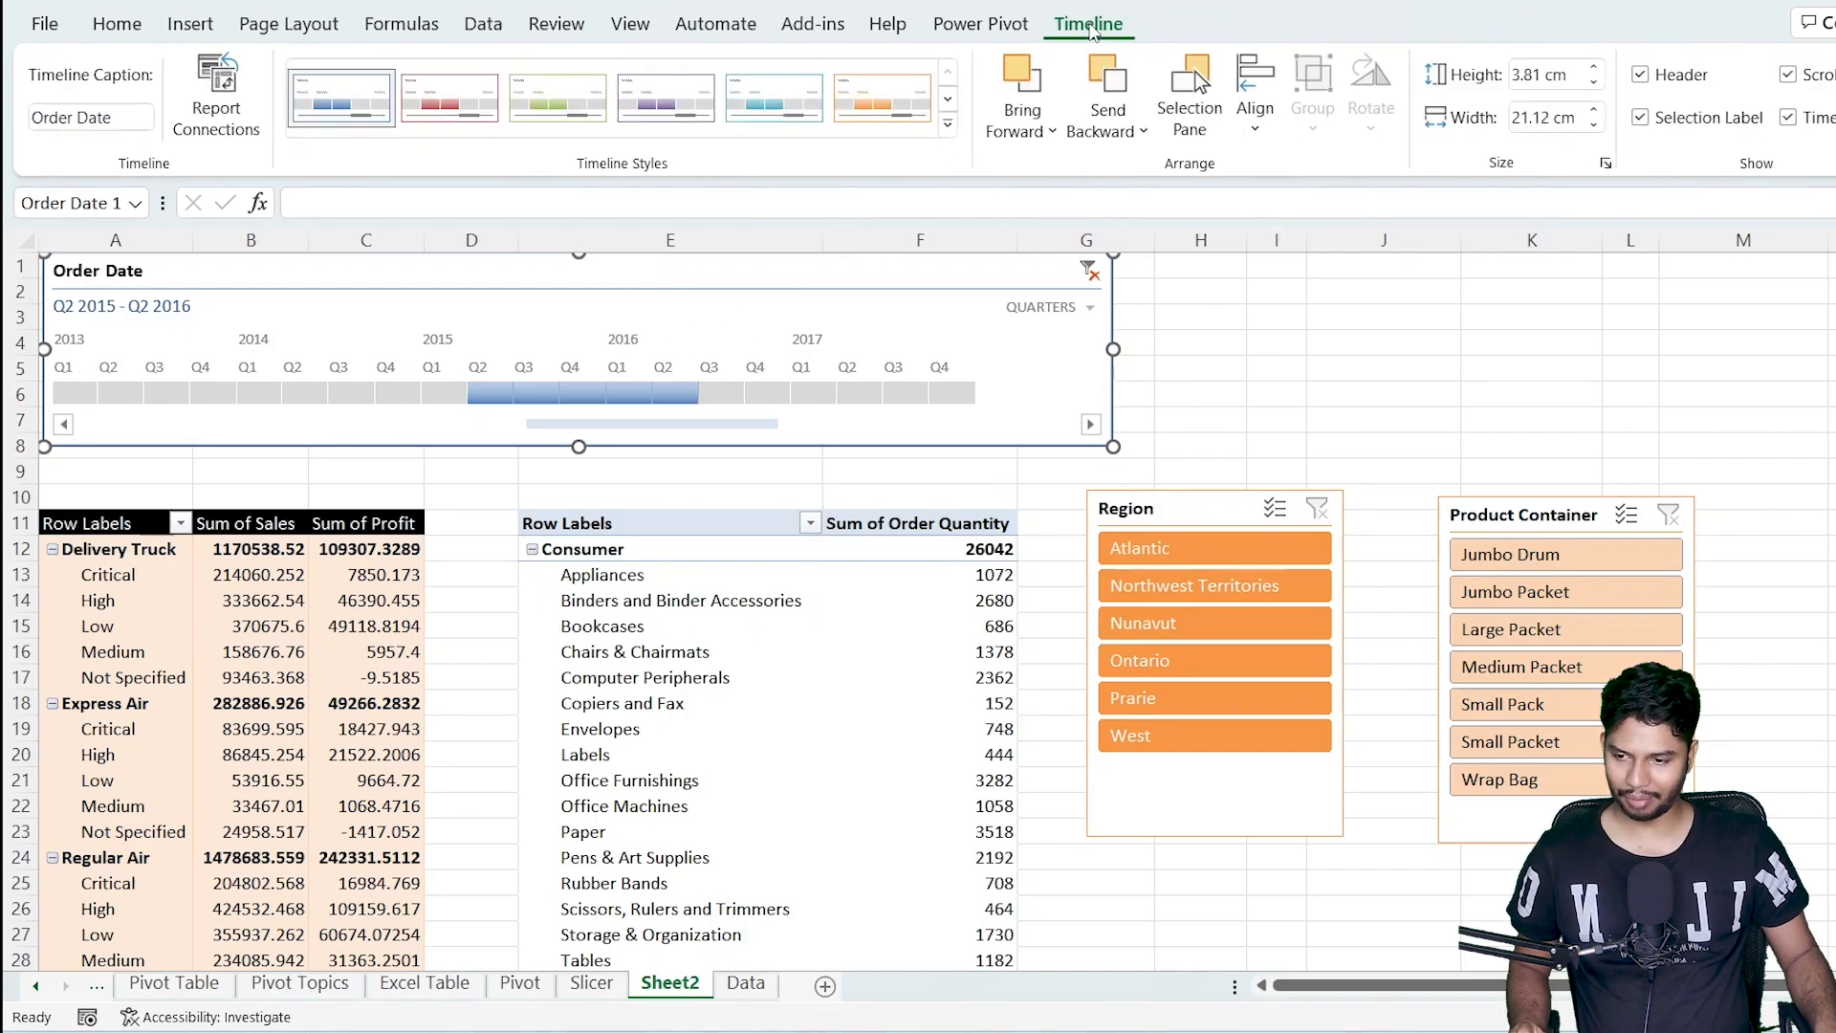
{"action": "left_click", "coordinate": [227, 84]}
{"action": "left_click", "coordinate": [892, 569]}
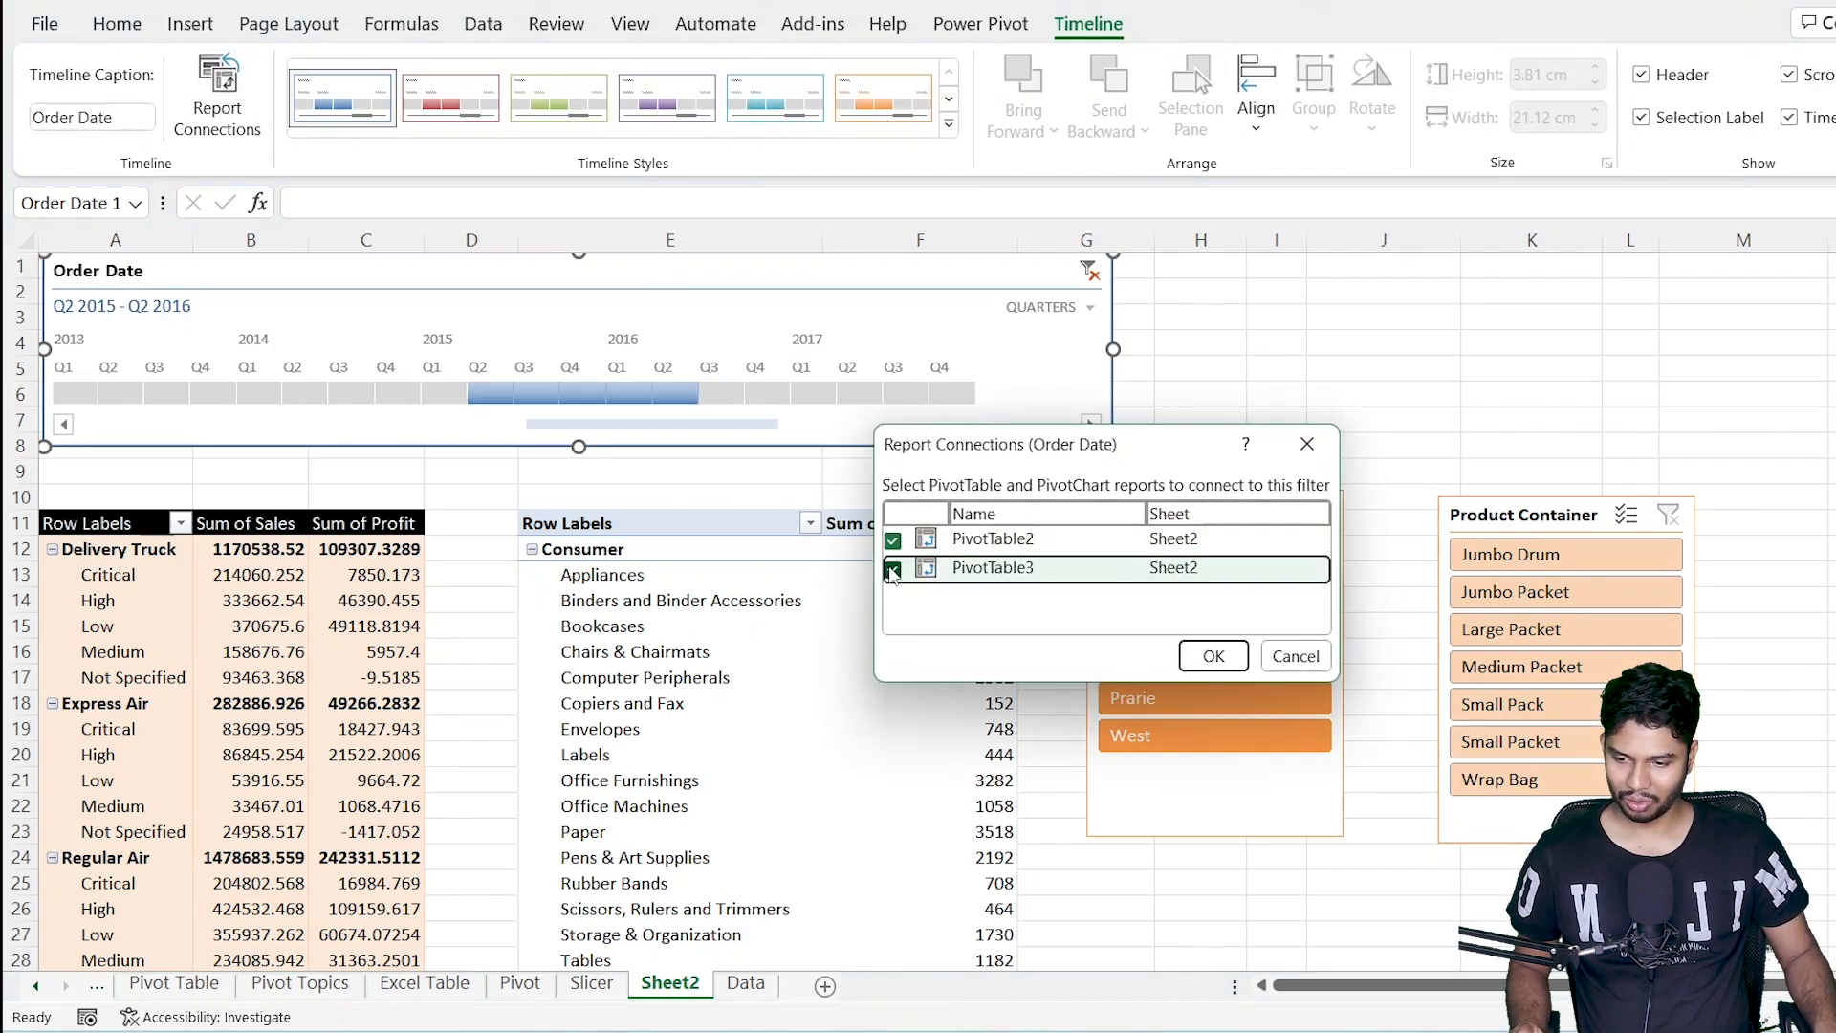
{"action": "left_click", "coordinate": [1215, 667]}
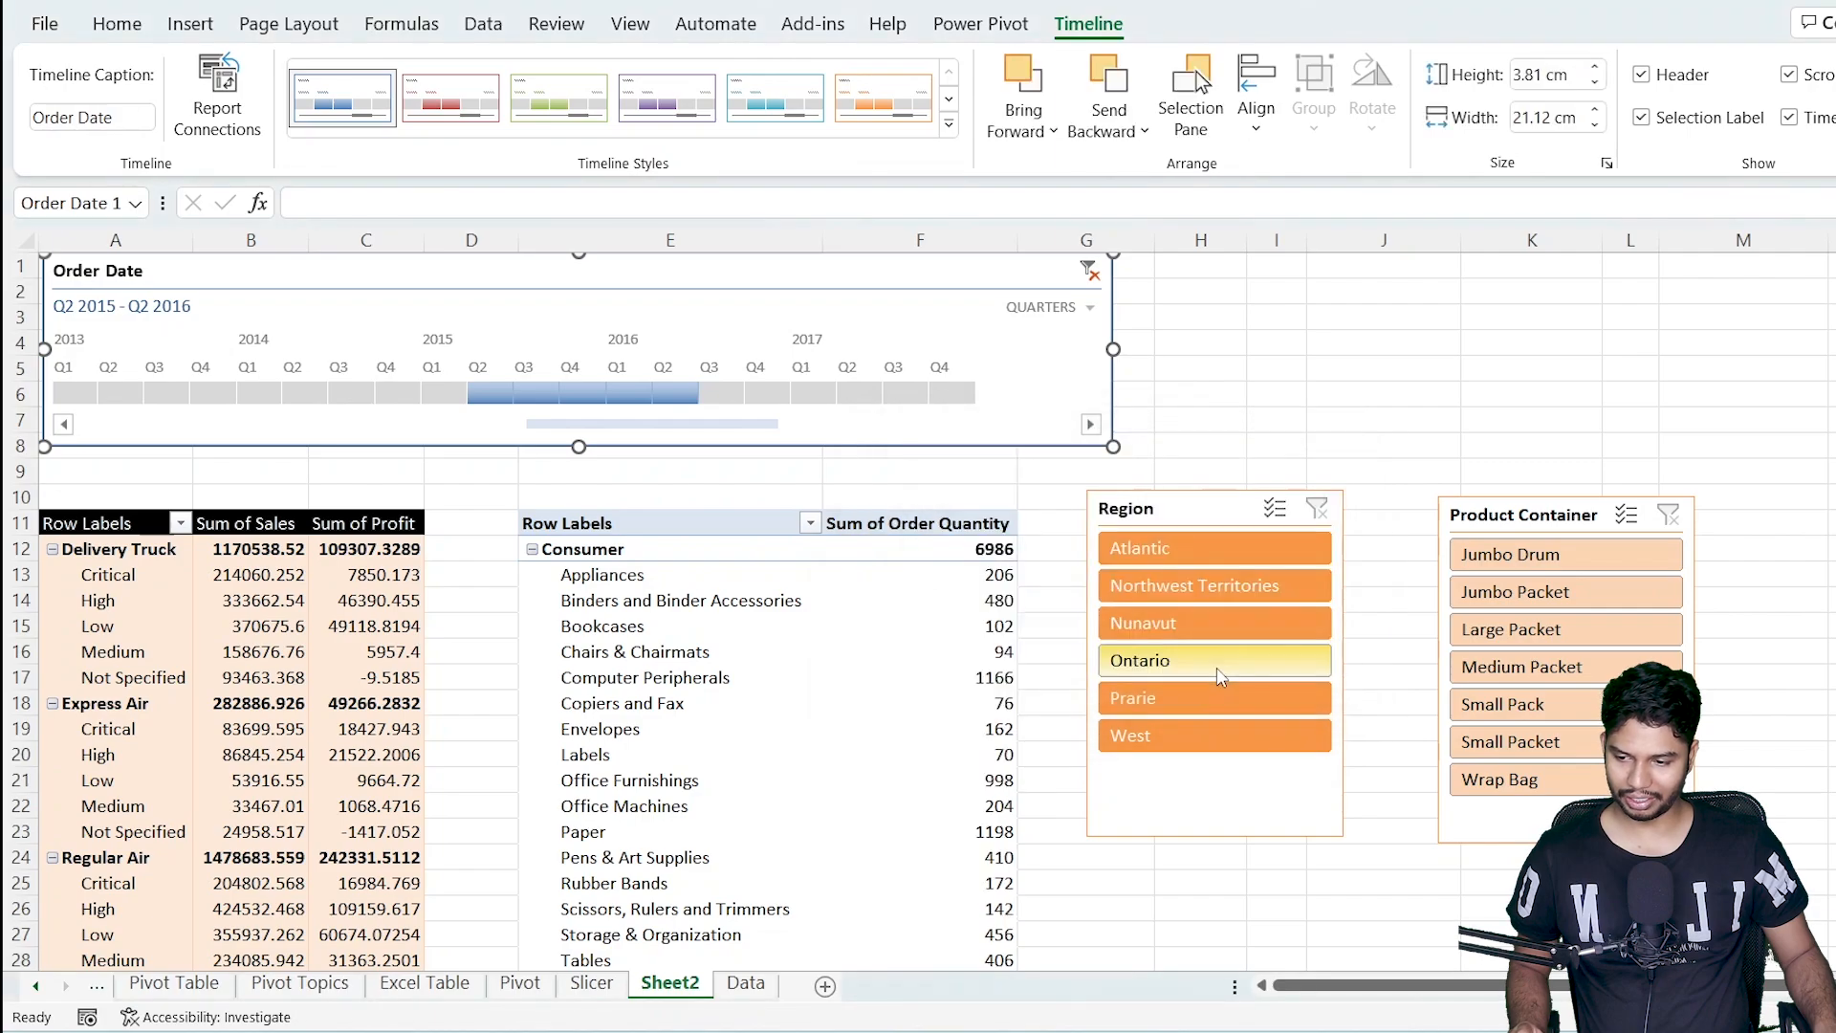
Filter the Order Date timeline by the single quarters Q4 2016, Q2 2015, Q4 2015, Q2 2016 and Q2 2015, ending on Q1 2015.
{"action": "left_click", "coordinate": [765, 394]}
{"action": "left_click", "coordinate": [490, 395]}
{"action": "left_click", "coordinate": [579, 395]}
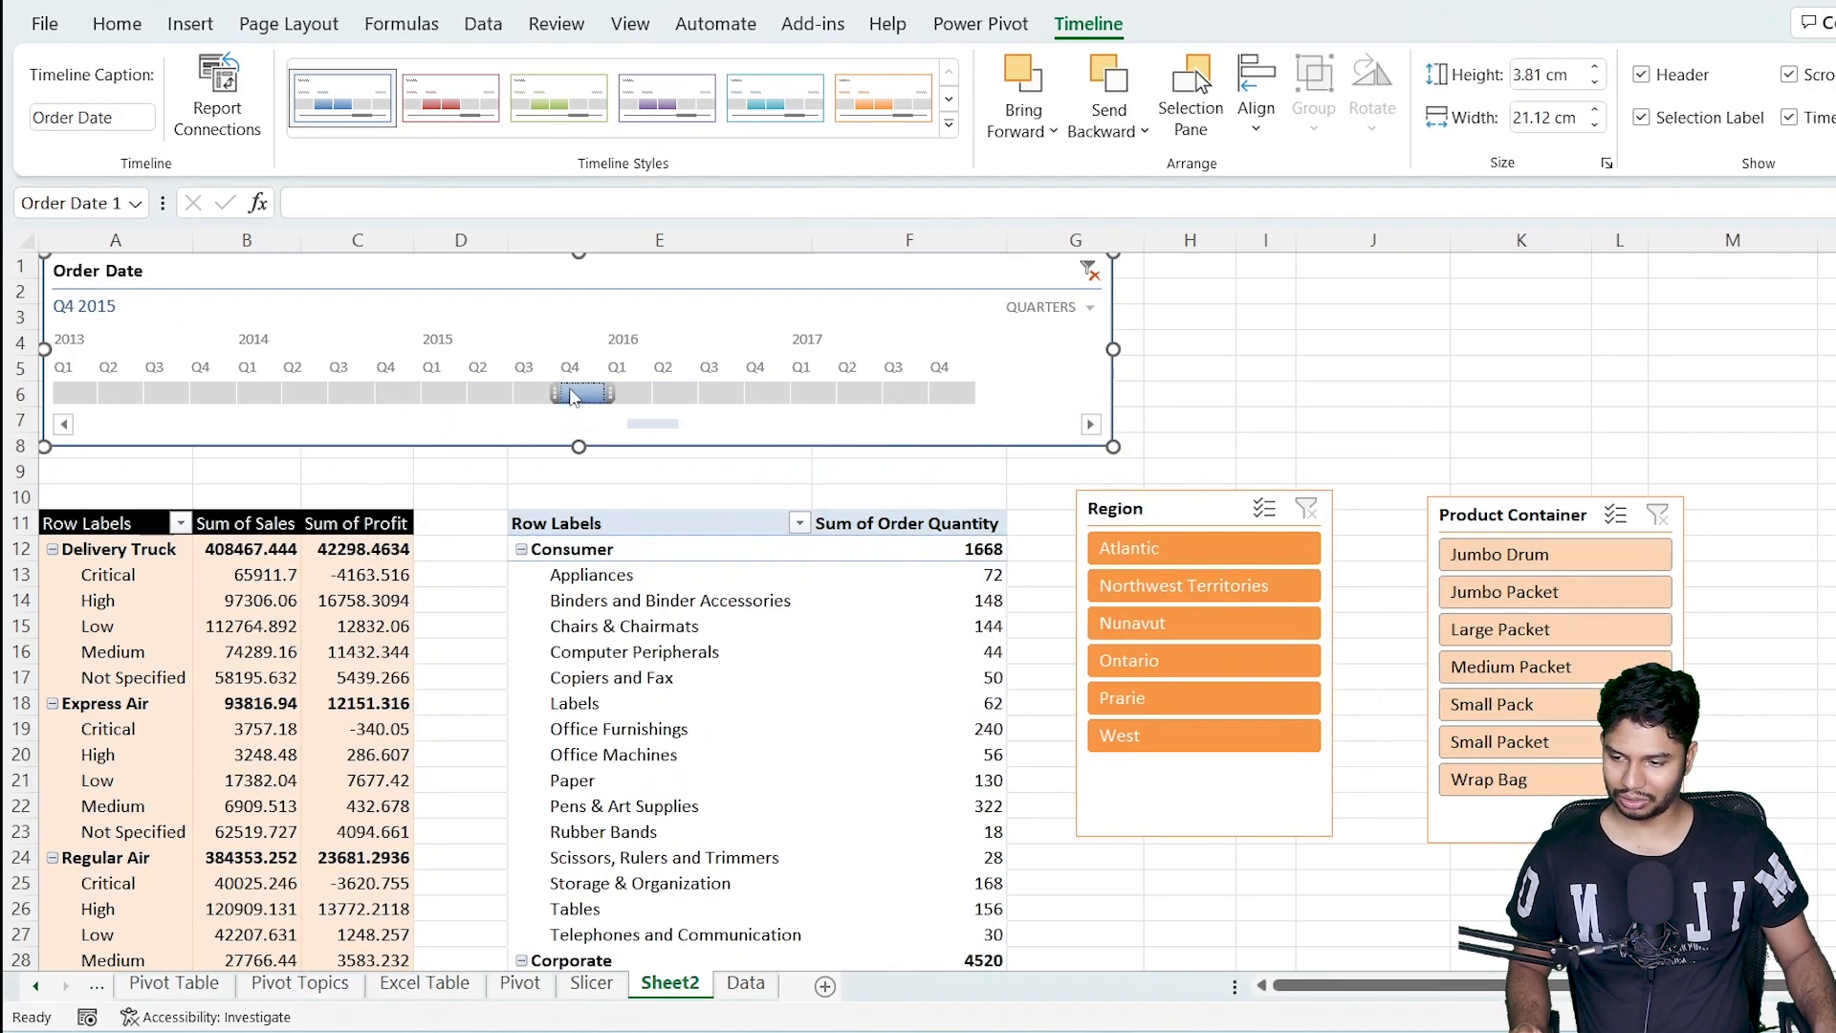
{"action": "left_click", "coordinate": [674, 394]}
{"action": "left_click", "coordinate": [490, 394]}
{"action": "left_click", "coordinate": [445, 394]}
{"action": "left_click", "coordinate": [1413, 373]}
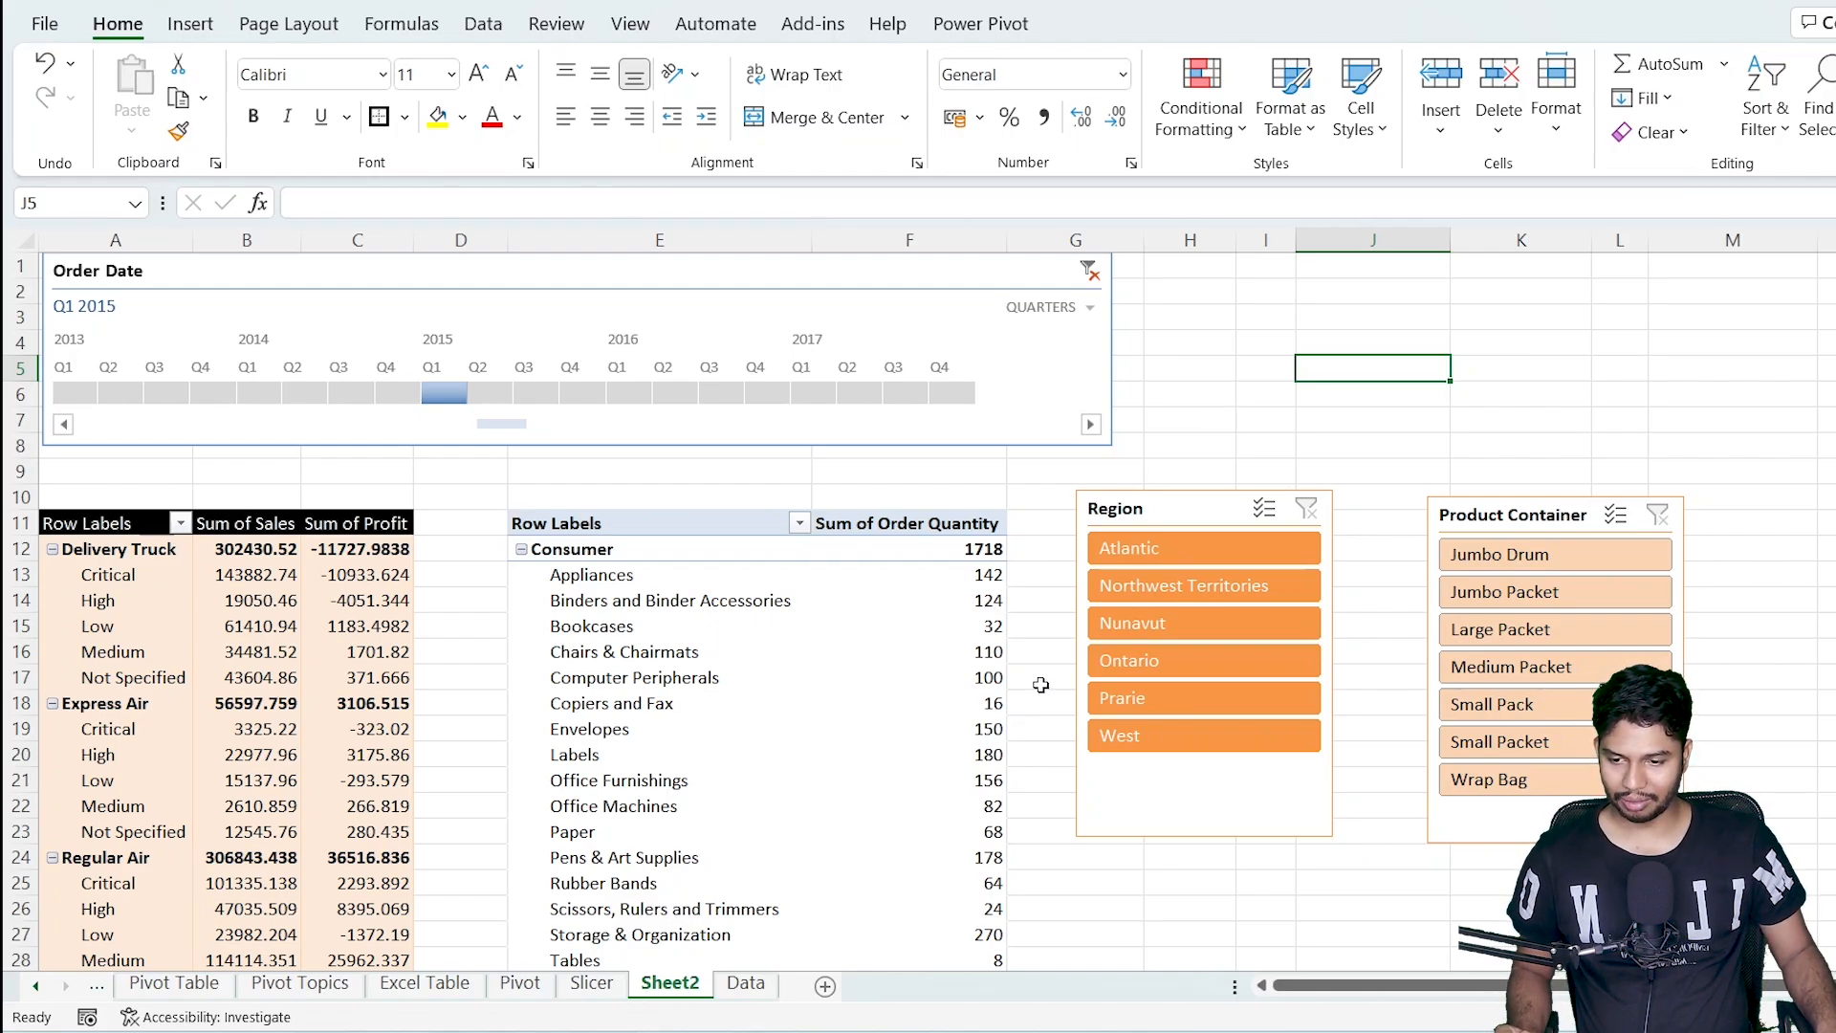
Open the Pivot Table sheet and follow its Home link.
{"action": "left_click", "coordinate": [196, 982]}
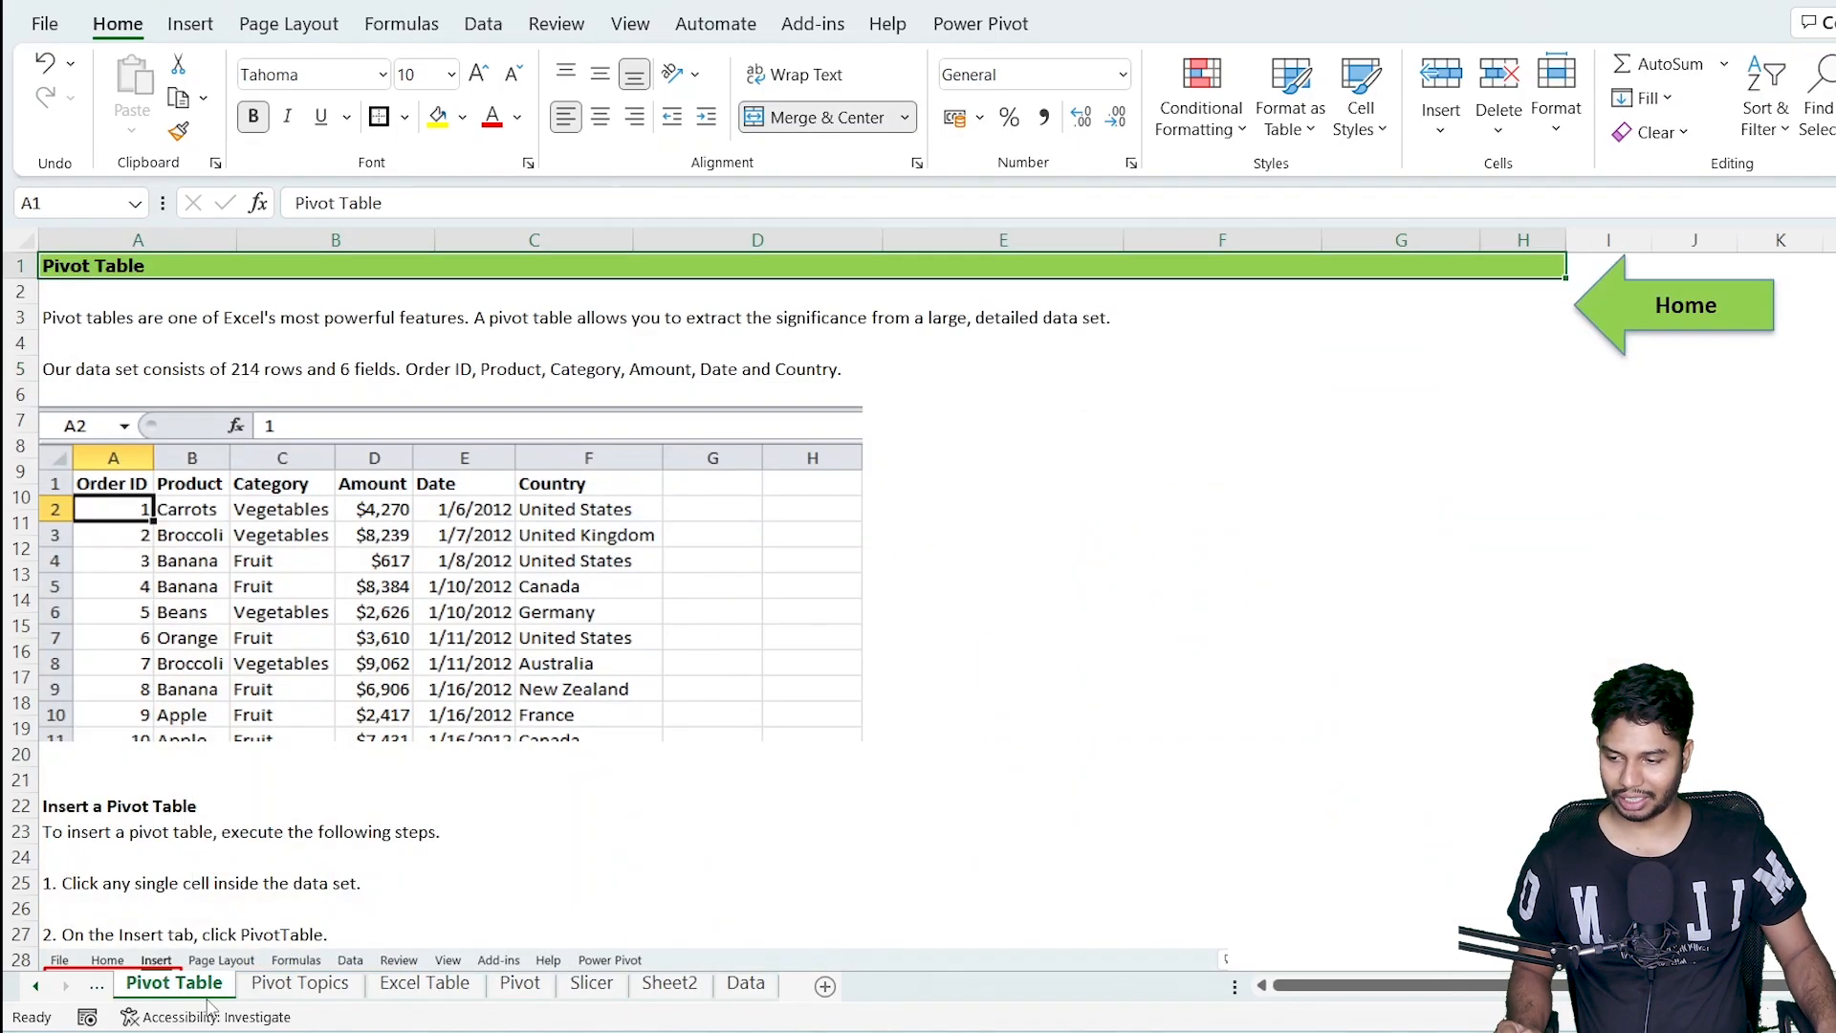
{"action": "left_click", "coordinate": [1668, 304]}
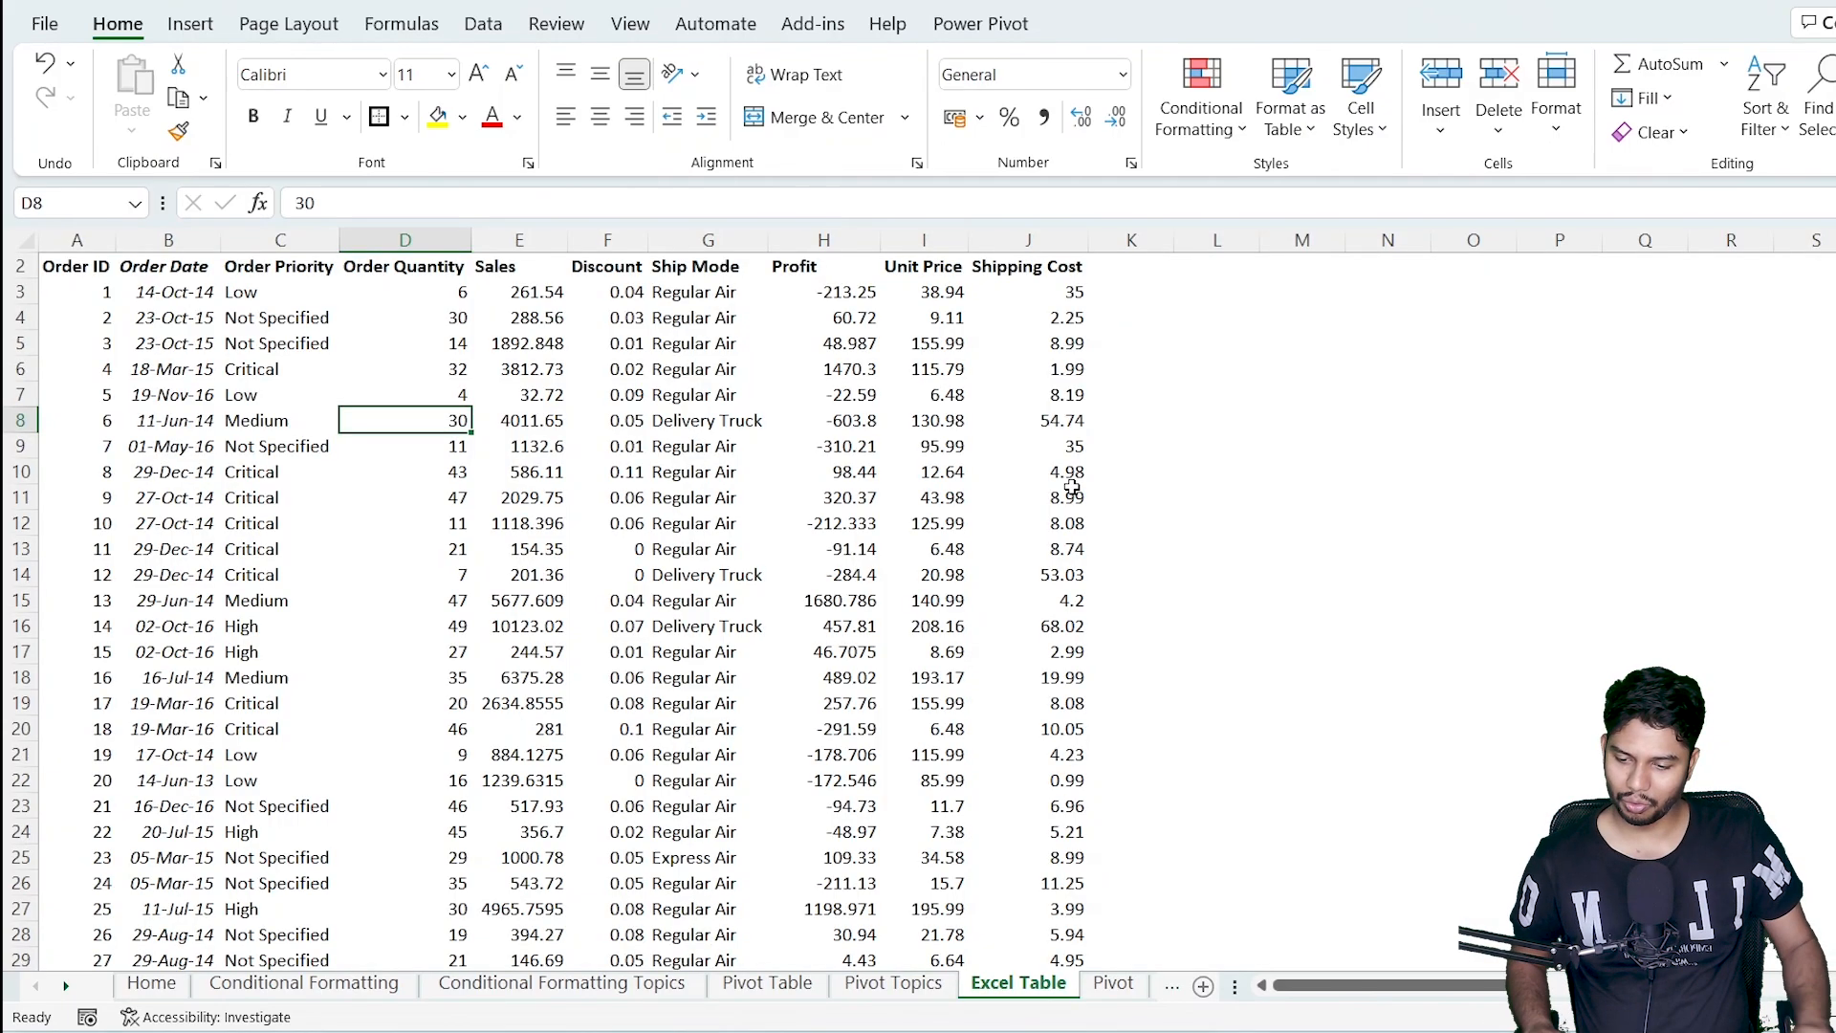
Select the whole order data range on the Excel Table sheet to examine its extent, and return to its header.
{"action": "key", "text": "ctrl+Home"}
{"action": "key", "text": "ctrl+shift+Right"}
{"action": "key", "text": "ctrl+shift+Down"}
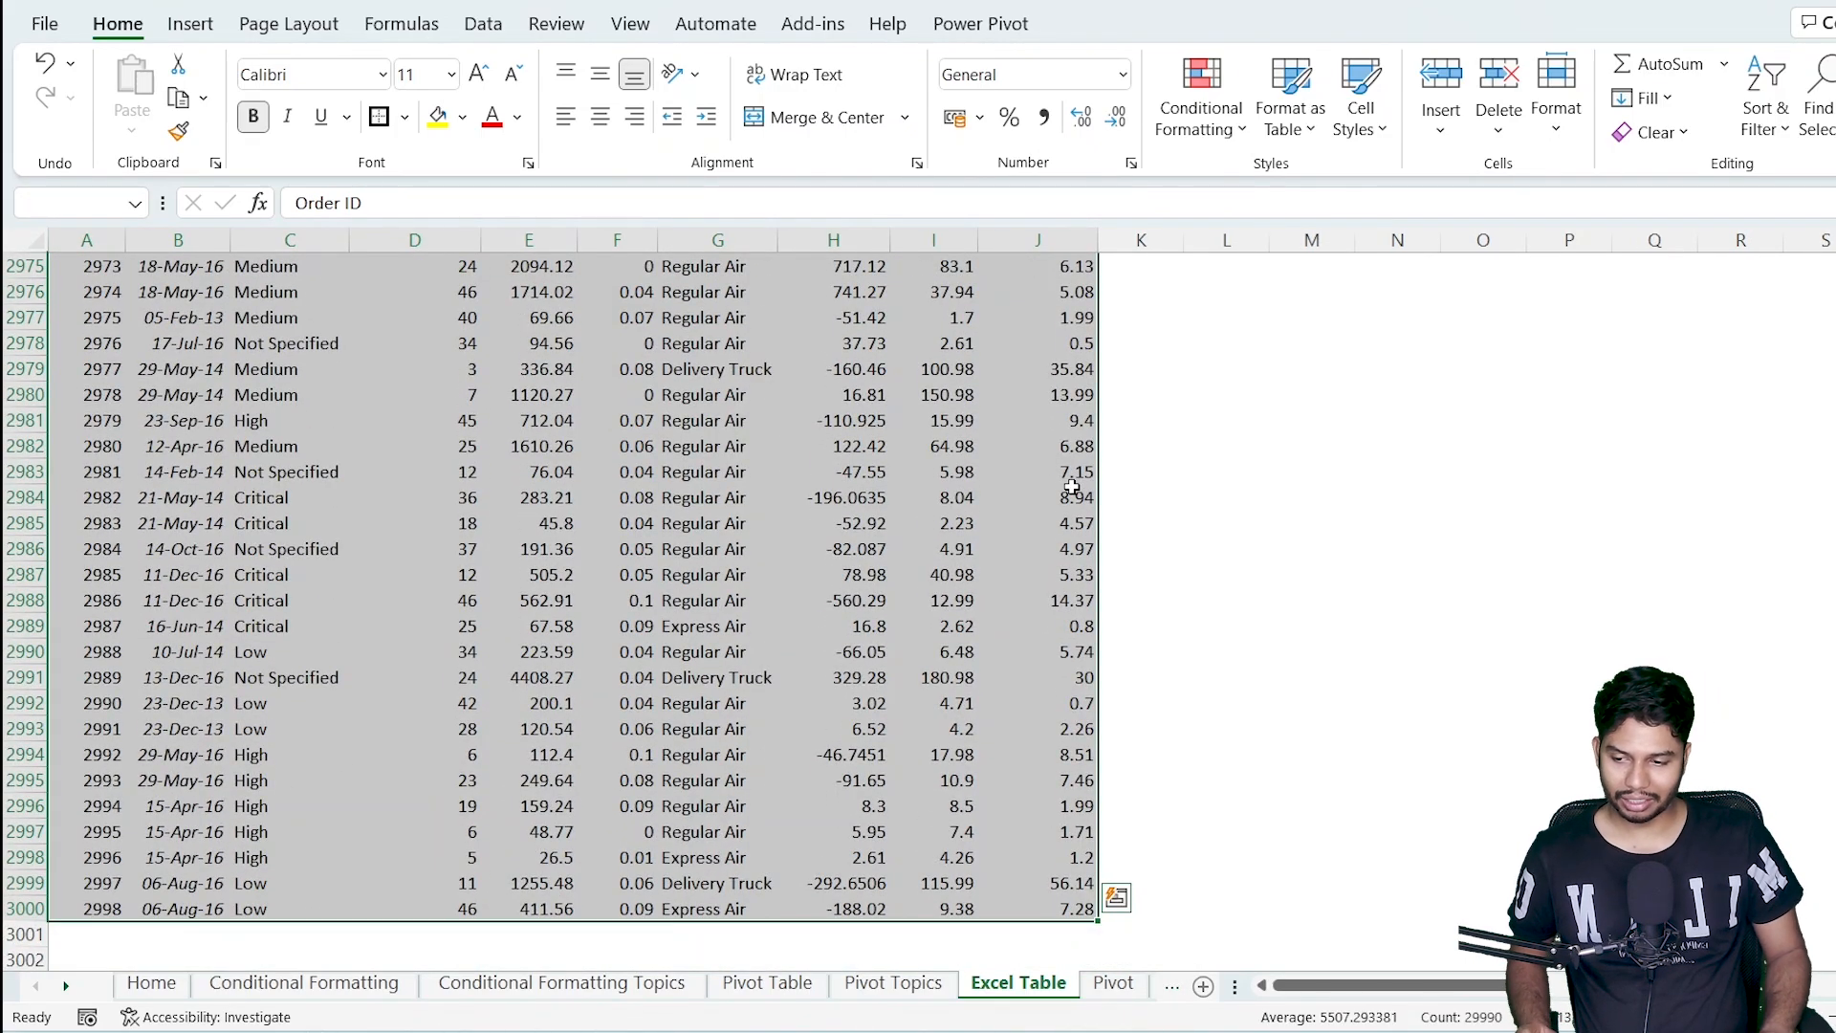
{"action": "key", "text": "ctrl+Home"}
{"action": "key", "text": "Down"}
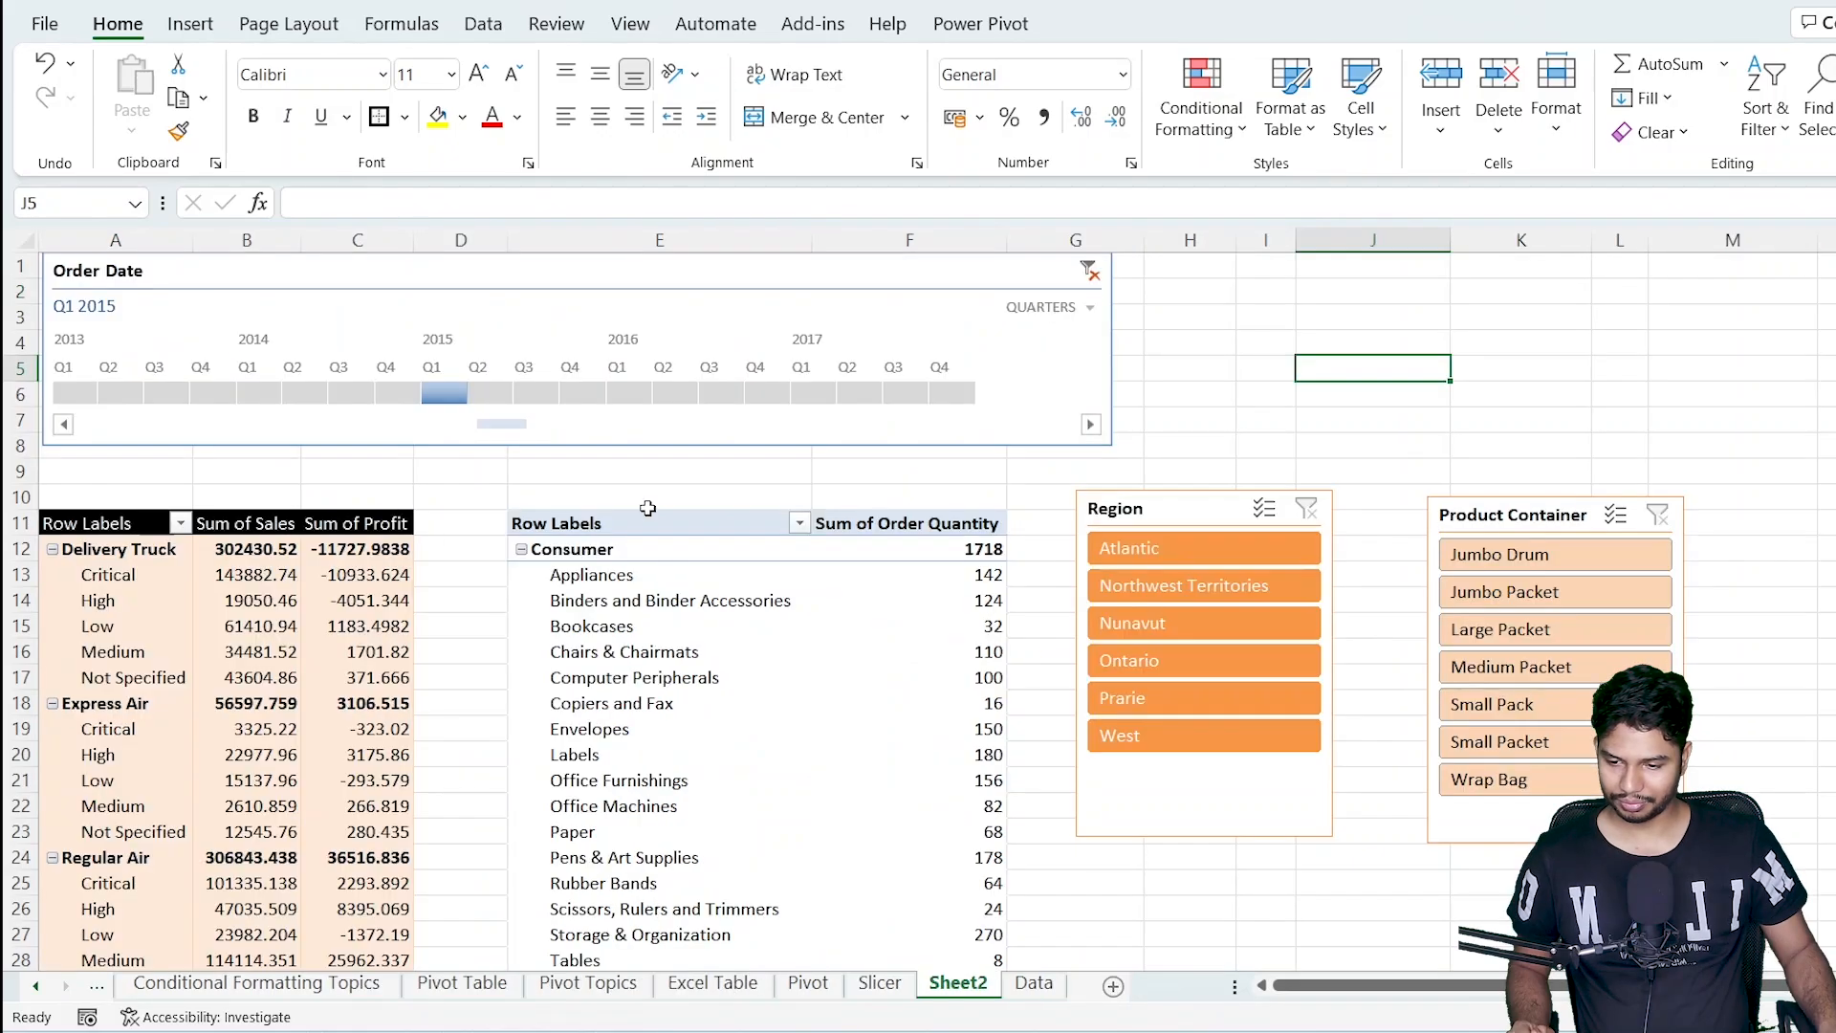
Select empty cell H2 on Sheet2 as the location for a new PivotChart.
{"action": "left_click", "coordinate": [1228, 286]}
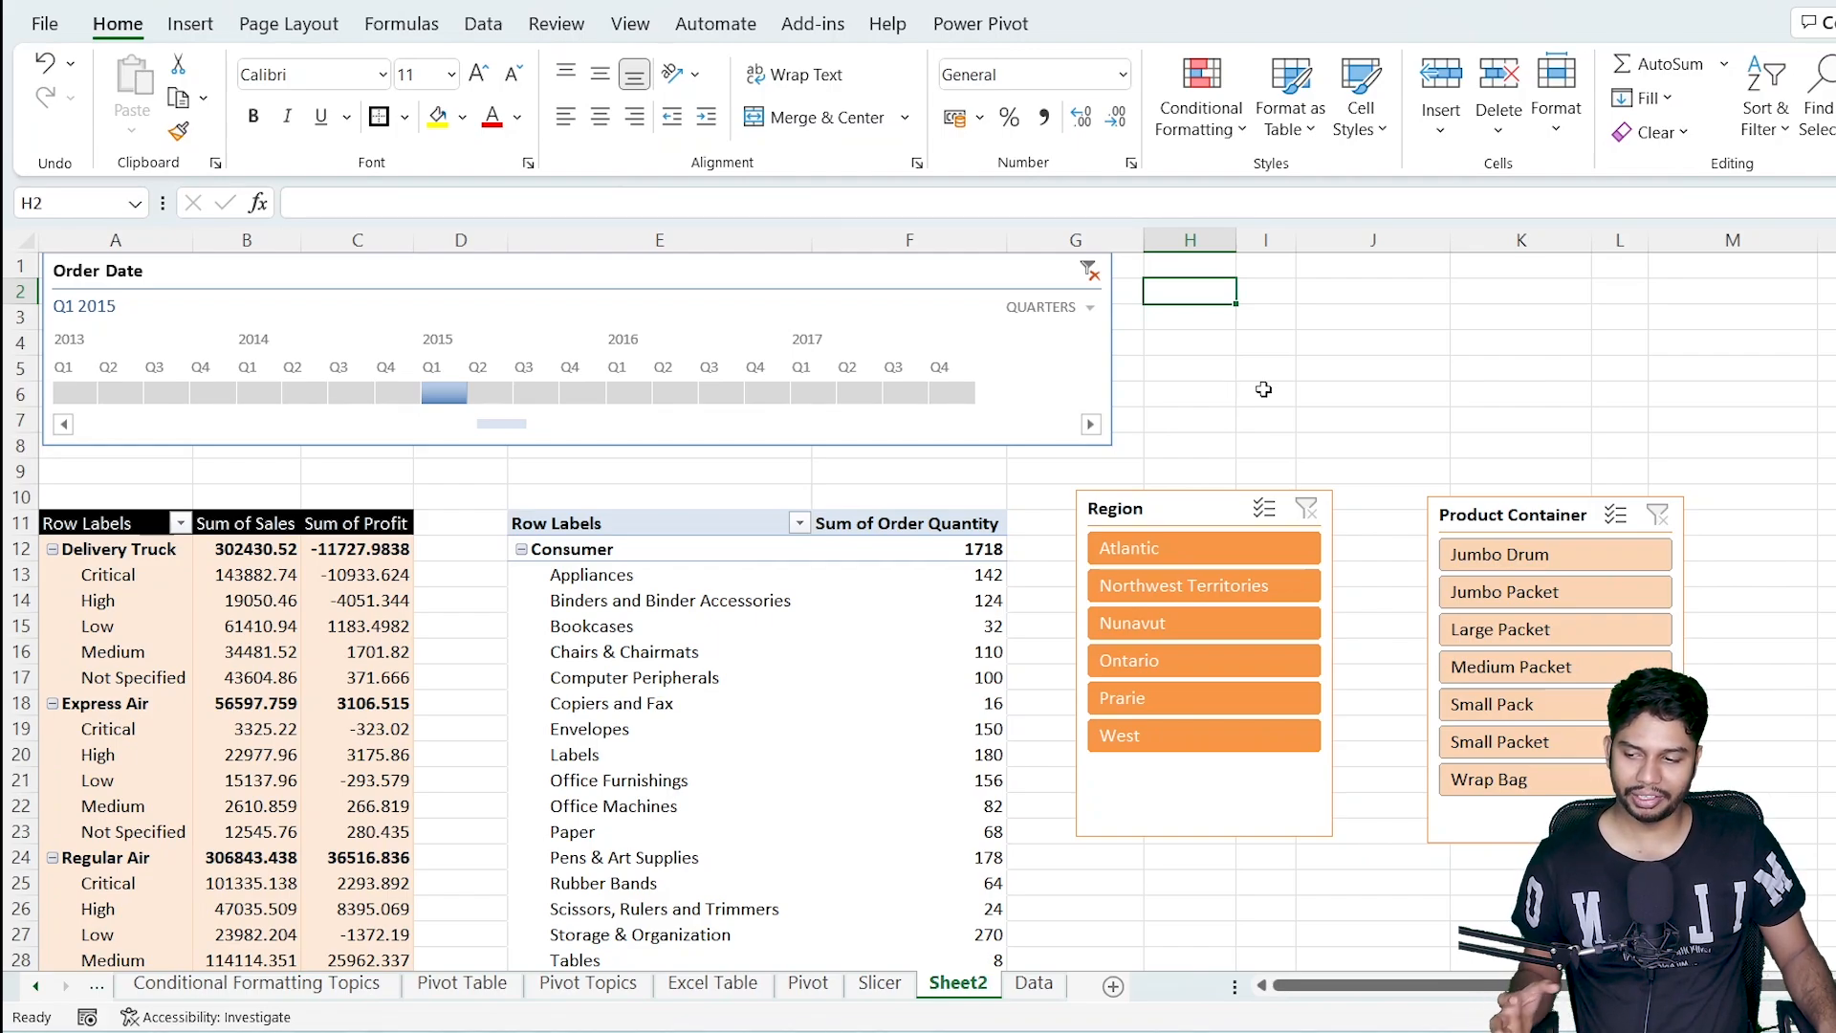
{"action": "left_click", "coordinate": [188, 36]}
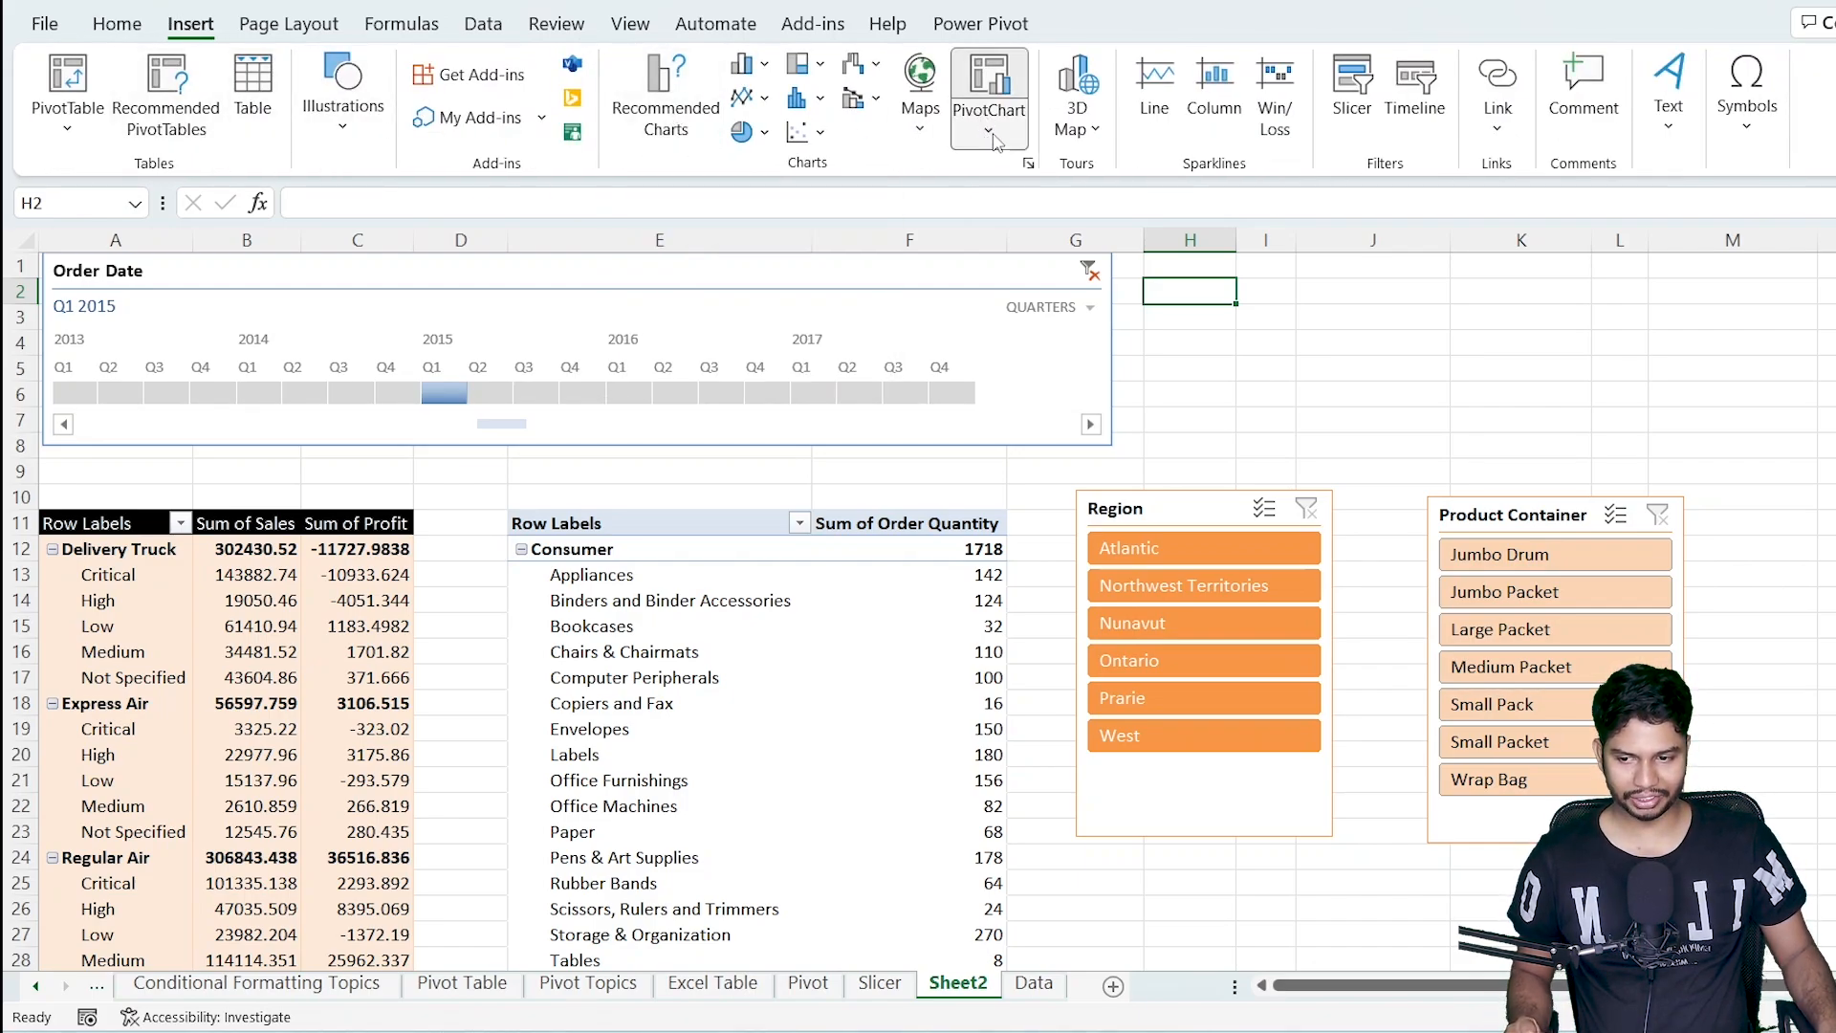
{"action": "left_click", "coordinate": [989, 113]}
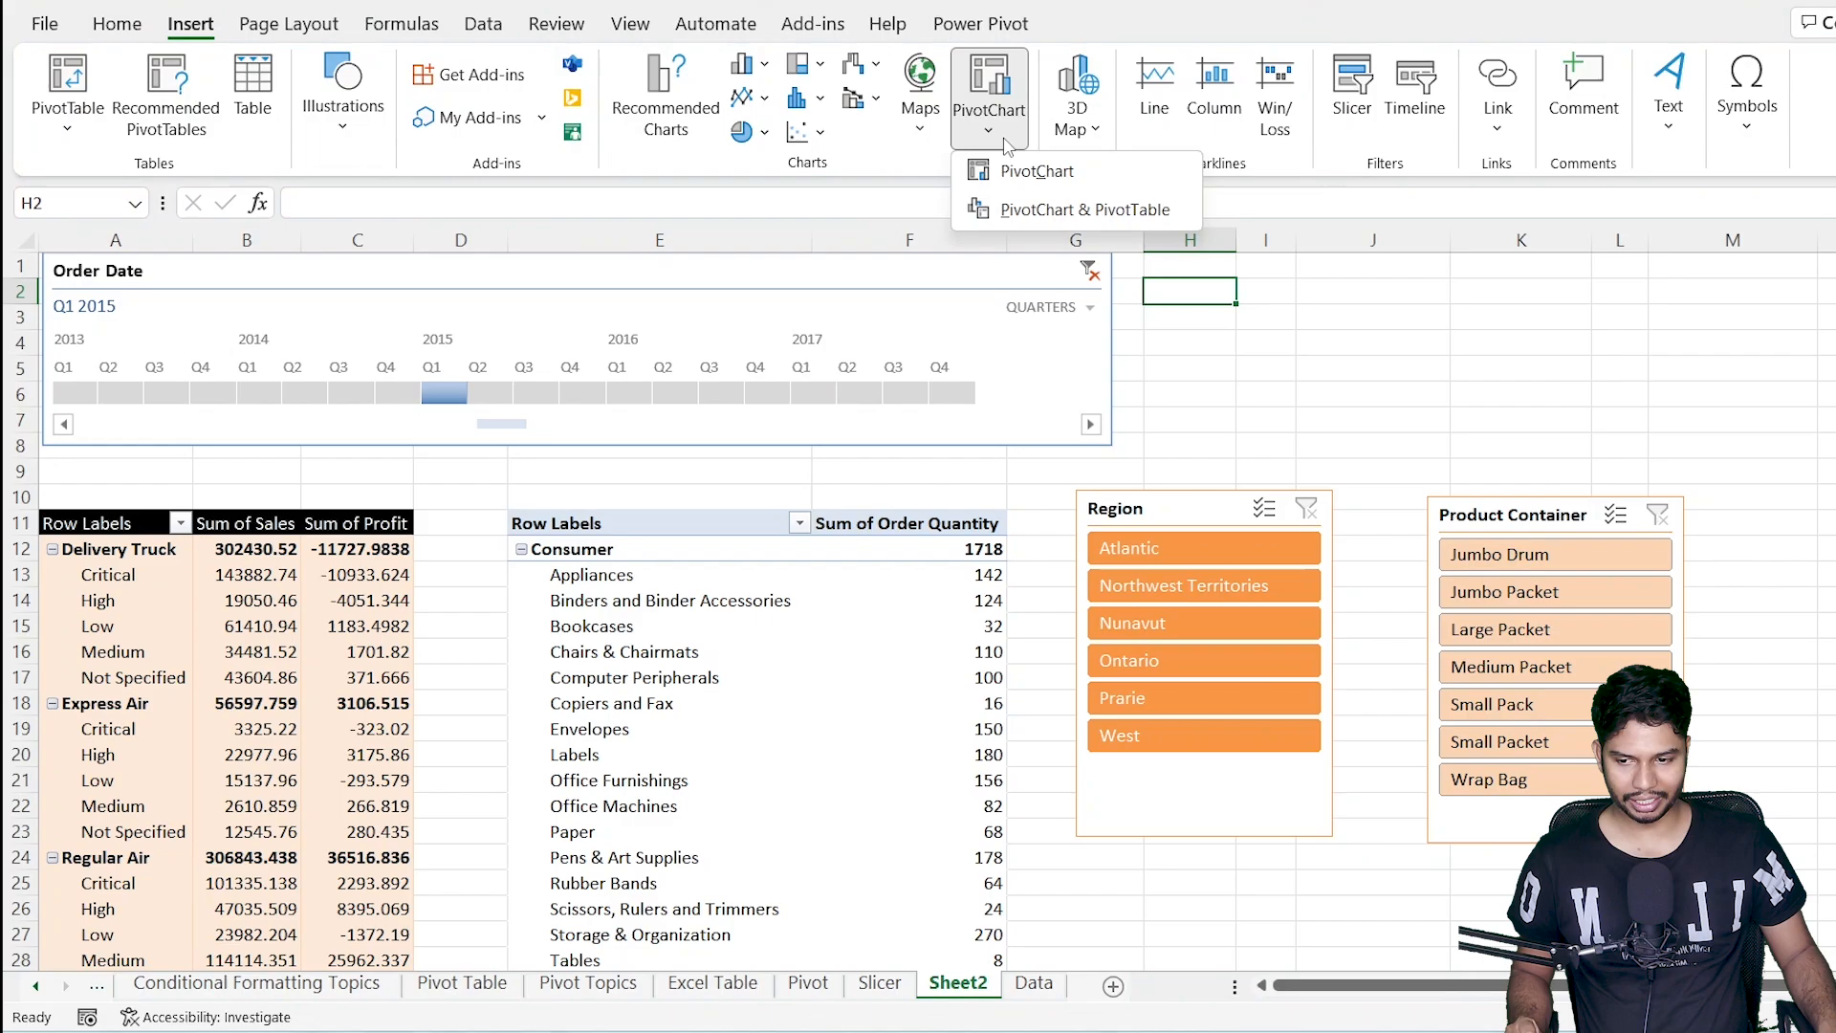
{"action": "left_click", "coordinate": [1046, 178]}
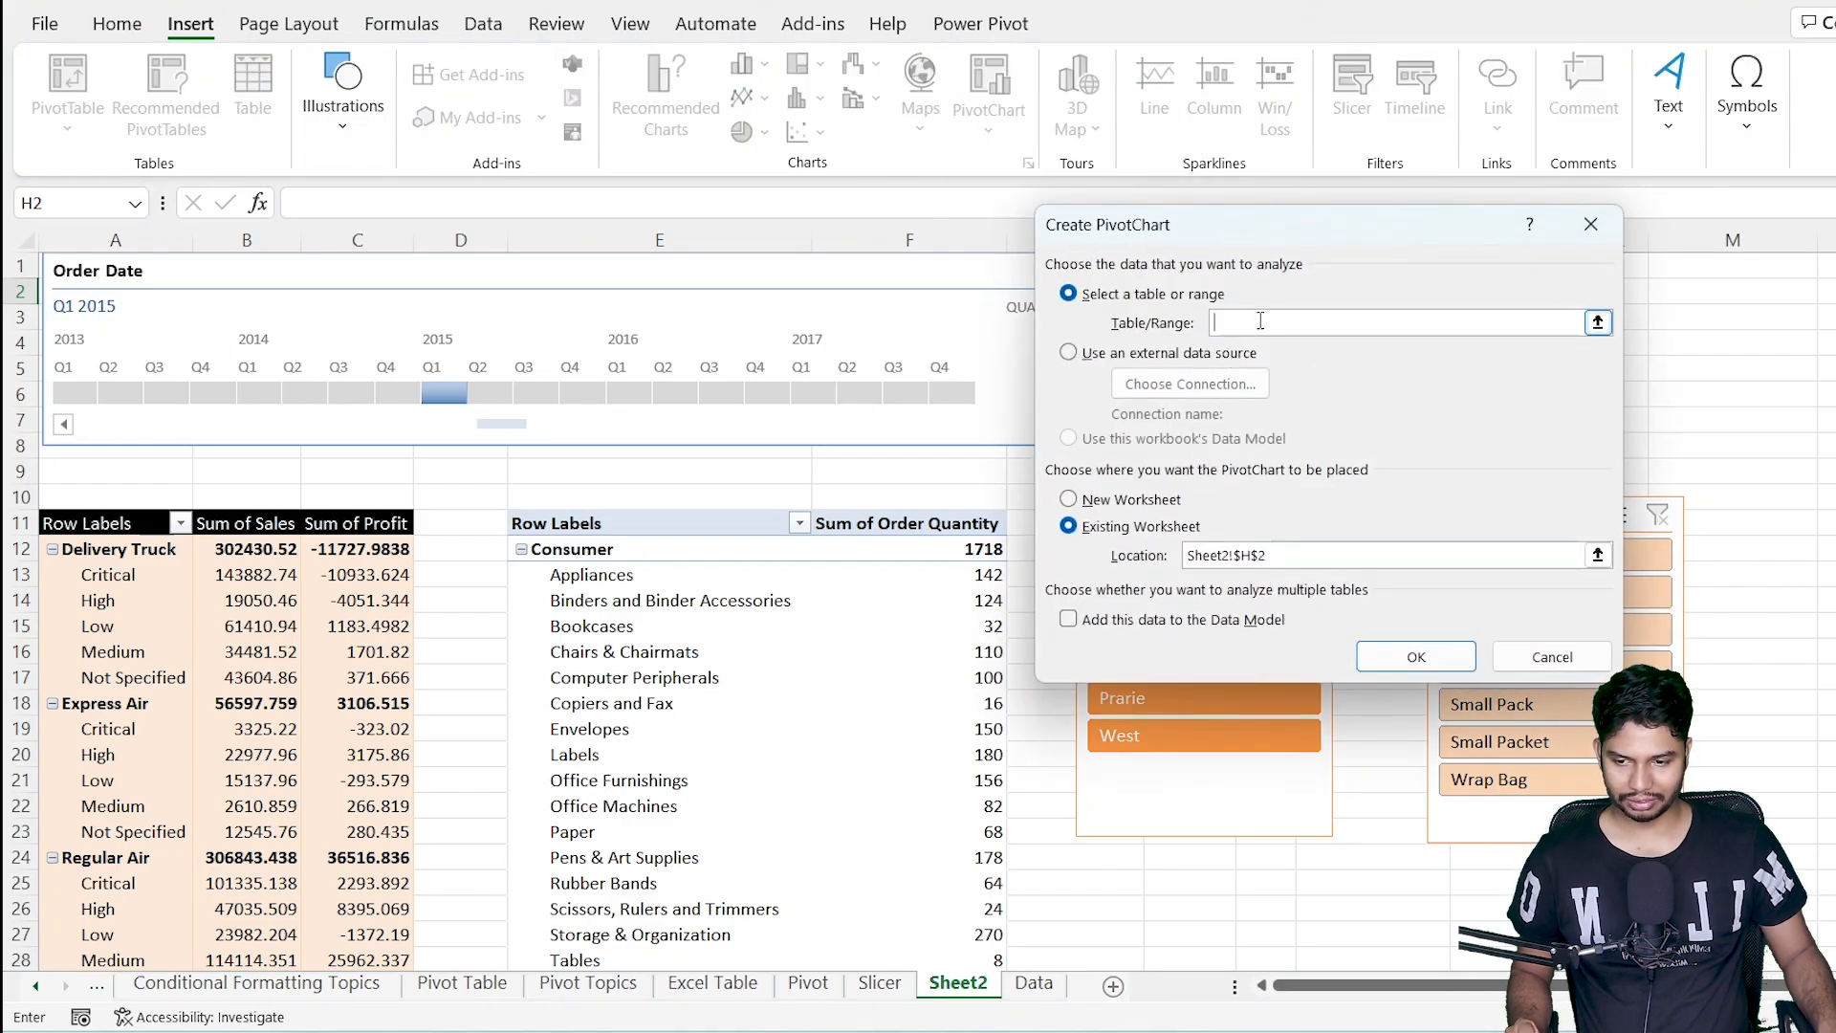
{"action": "left_click", "coordinate": [1507, 660]}
Insert a PivotChart & PivotTable at Sheet2 cell H2 using the source range Data!$A$1:$U$5997.
{"action": "left_click", "coordinate": [989, 105]}
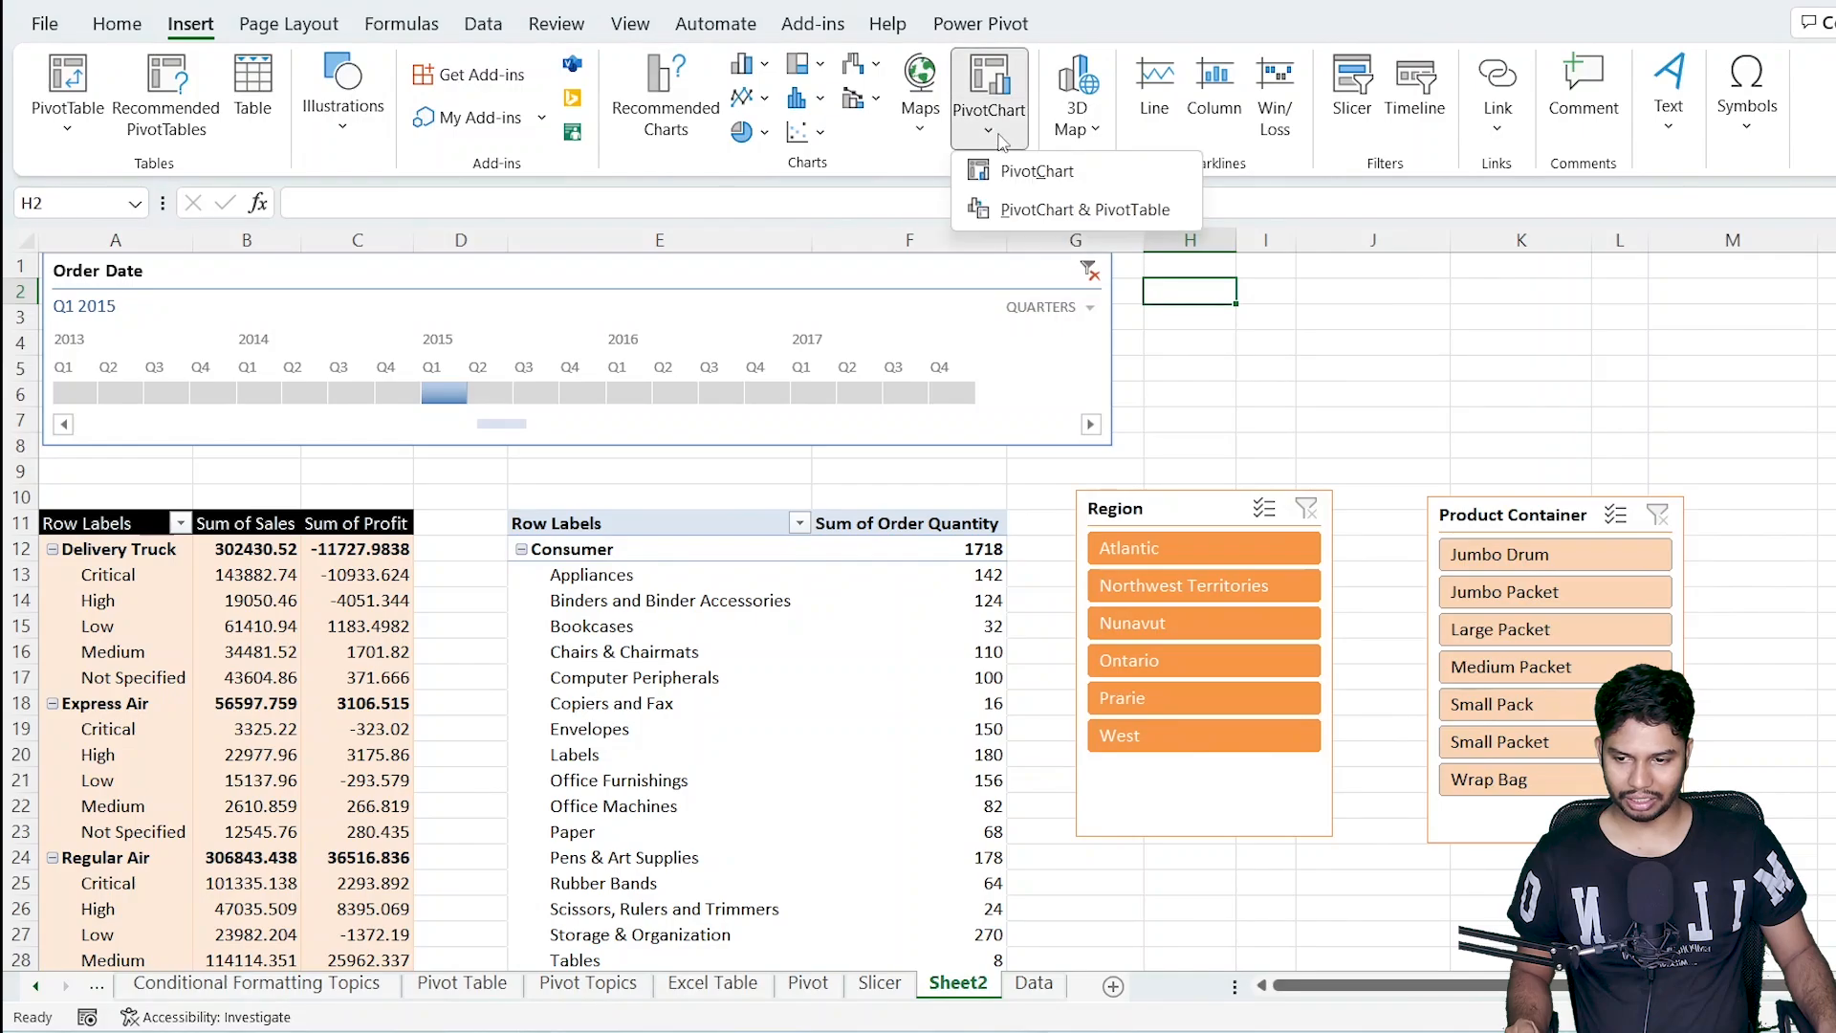
{"action": "left_click", "coordinate": [1047, 209]}
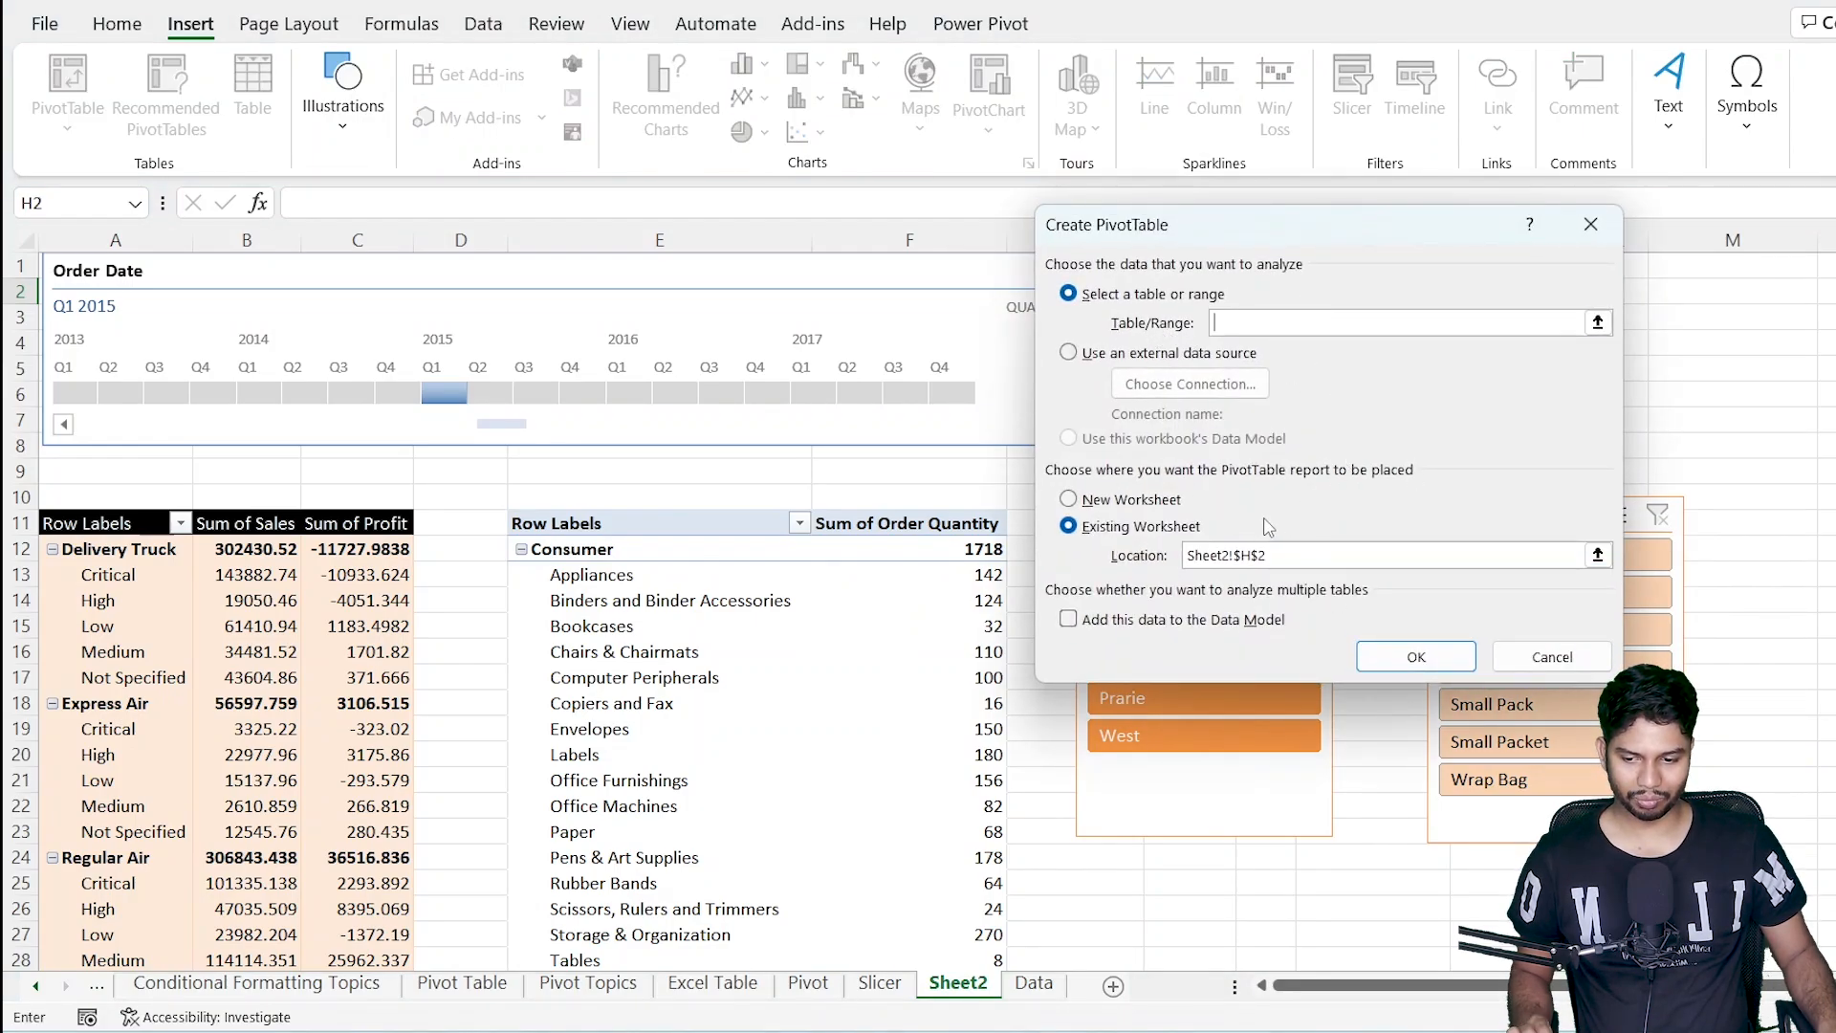
{"action": "left_click", "coordinate": [1033, 983]}
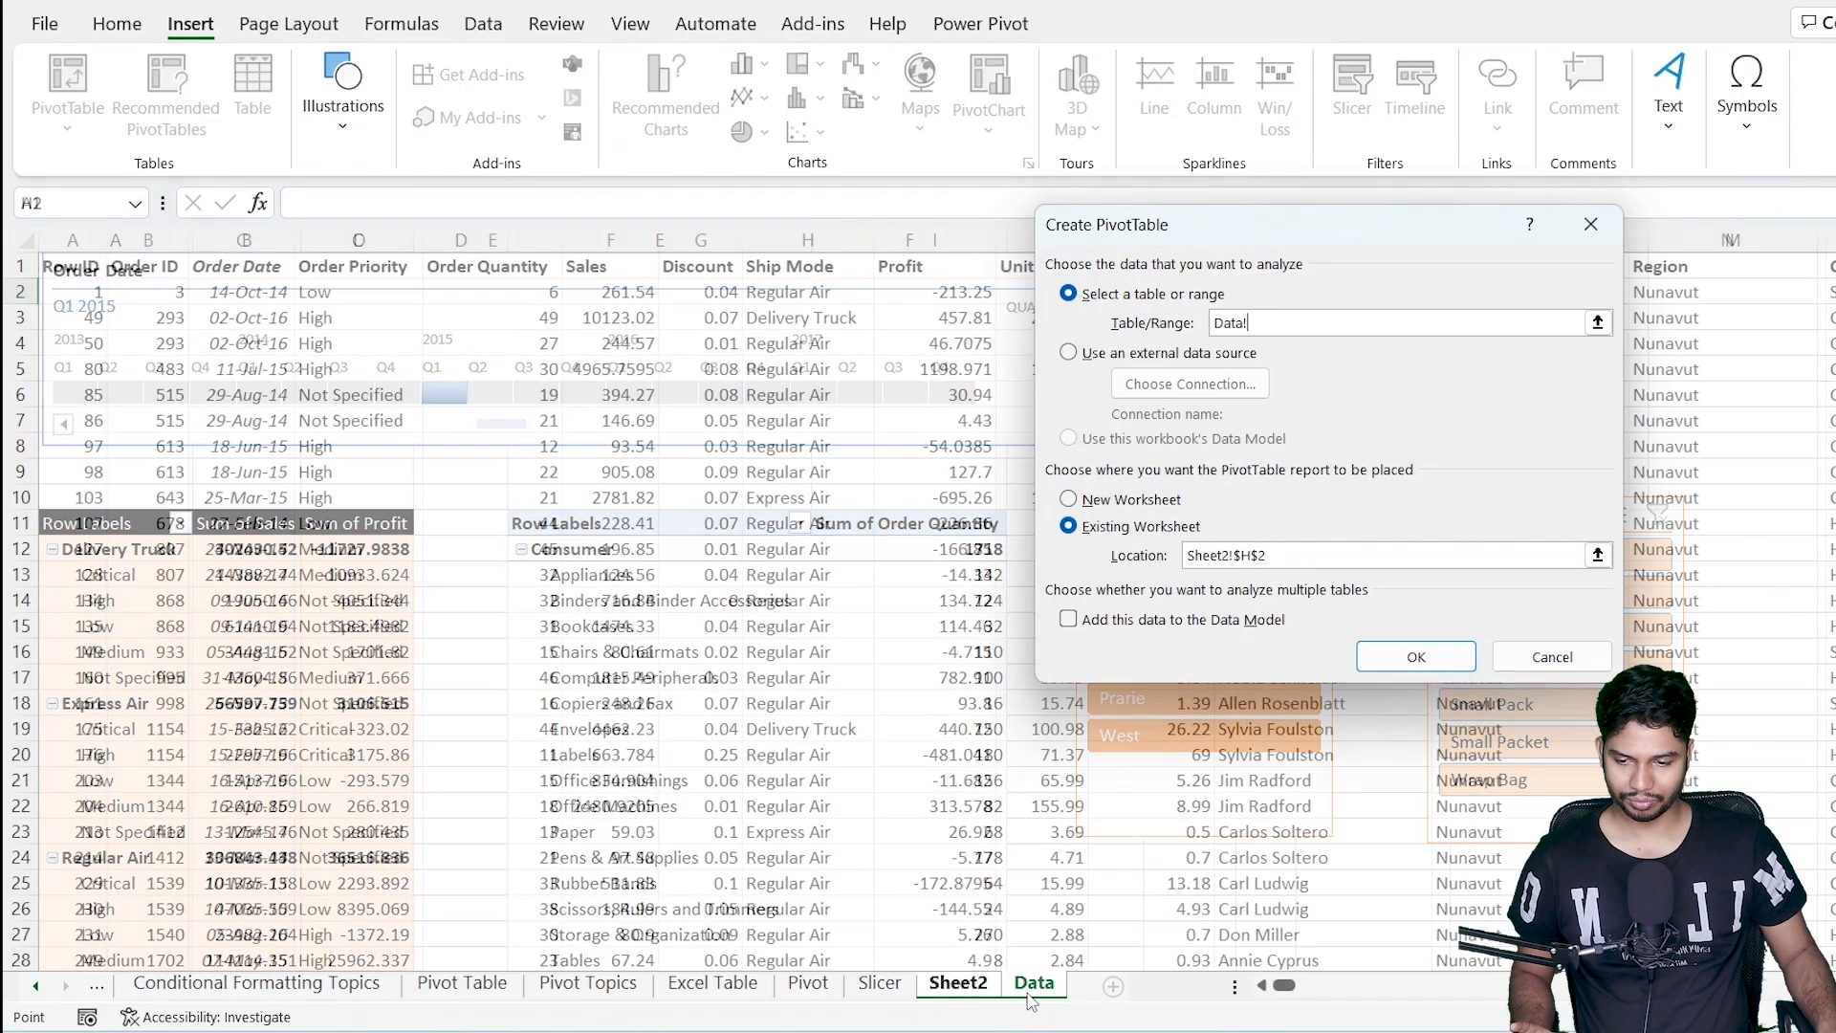
{"action": "left_click", "coordinate": [86, 272]}
{"action": "key", "text": "ctrl+shift+Right"}
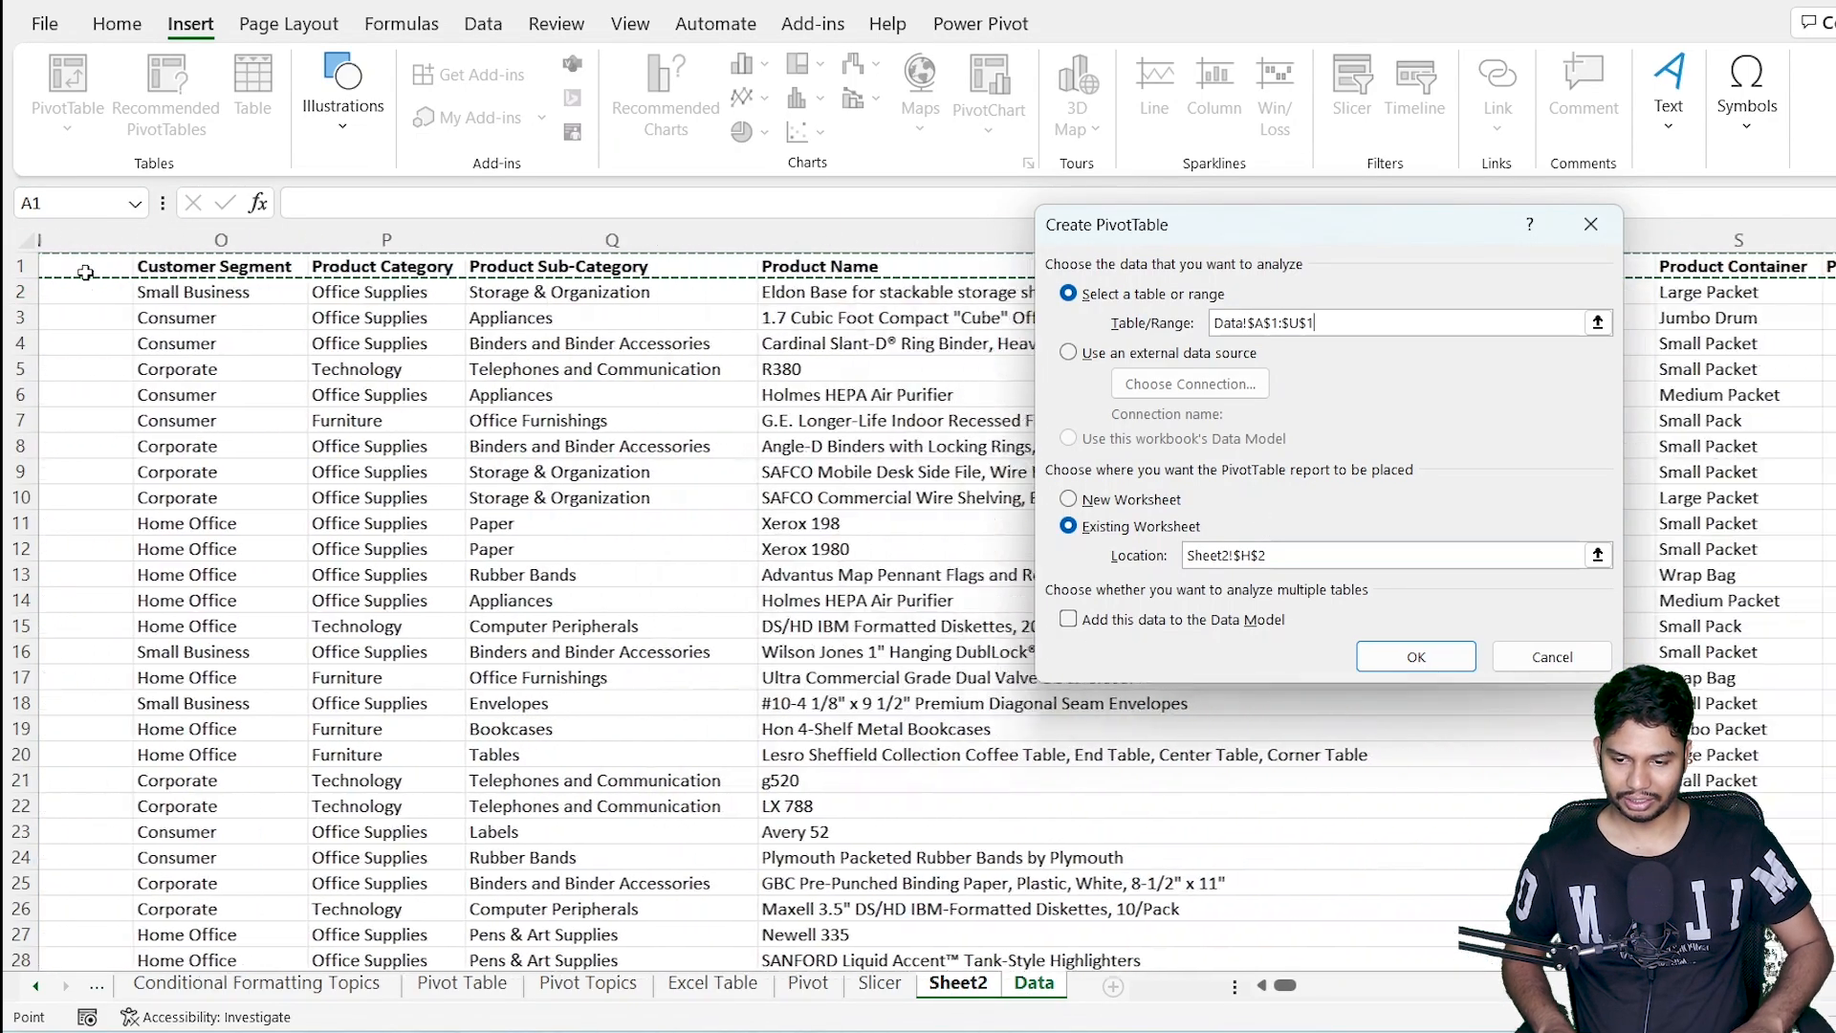
{"action": "key", "text": "ctrl+shift+Down"}
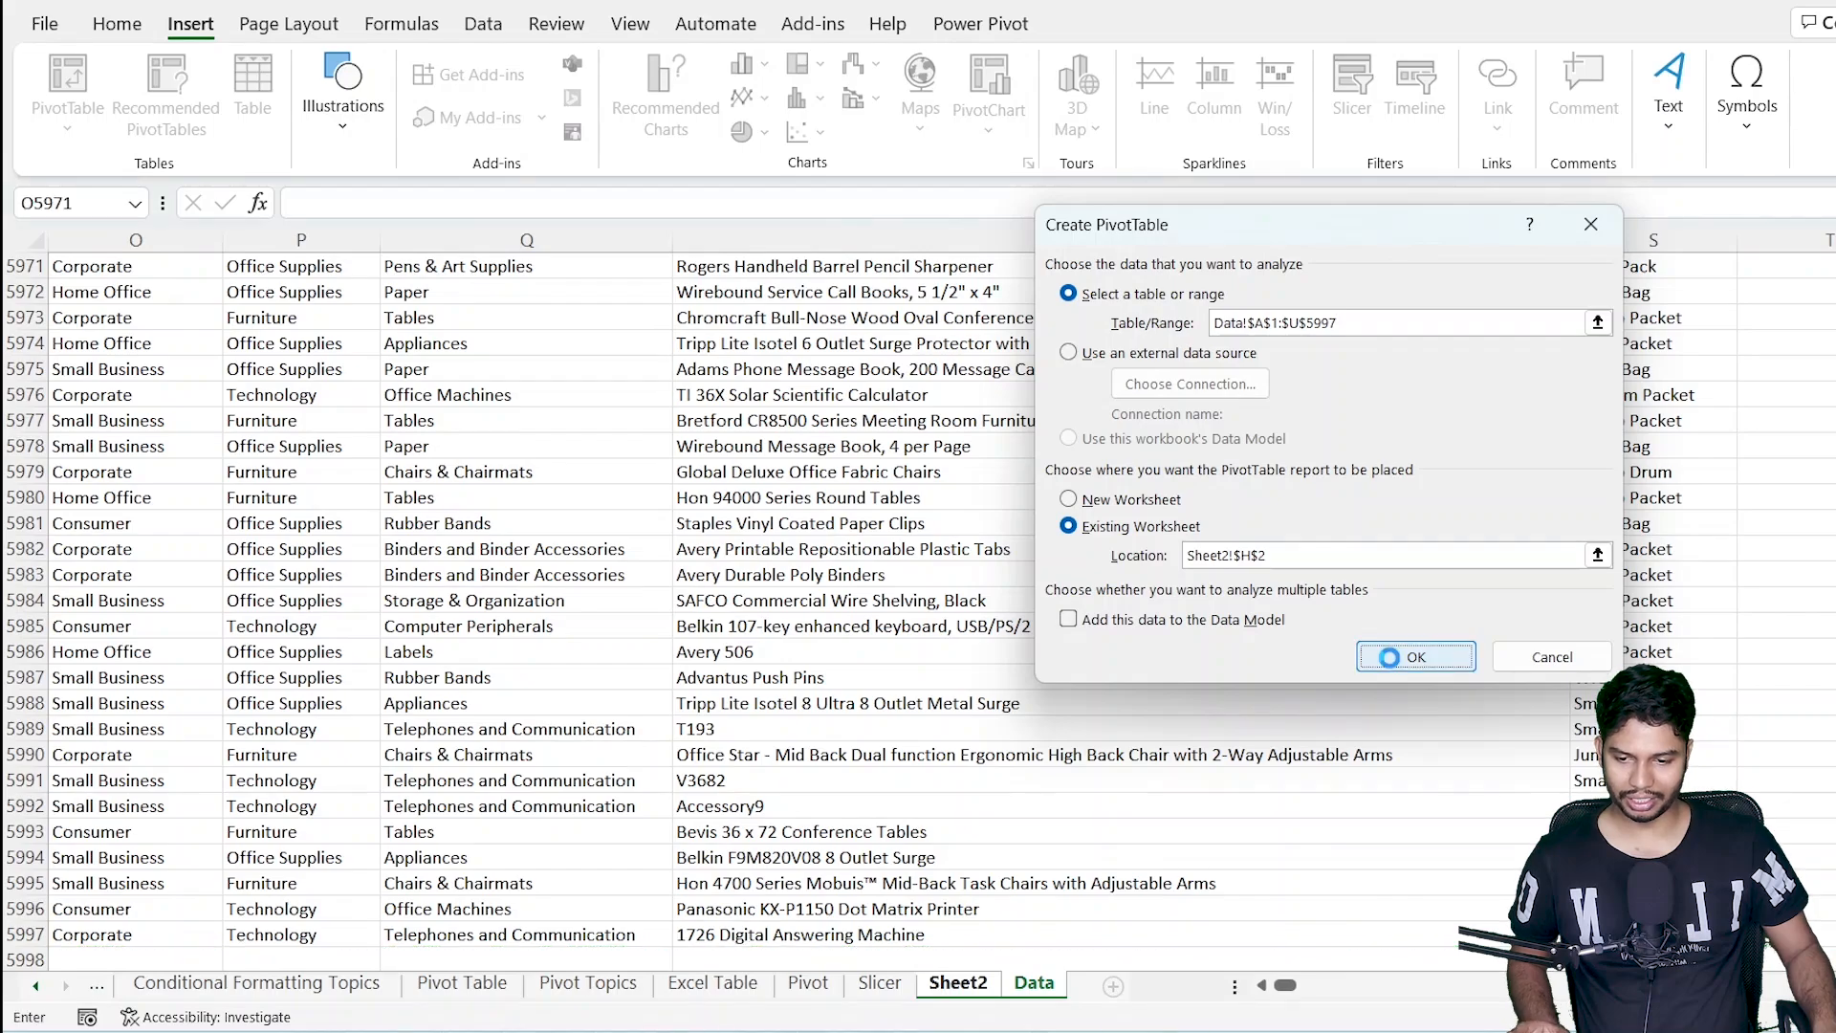
{"action": "left_click", "coordinate": [1416, 656]}
Move the empty PivotChart off the new PivotTable and add the Province and Order Quantity fields to it.
{"action": "left_click_drag", "start_coordinate": [1140, 719], "coordinate": [896, 768]}
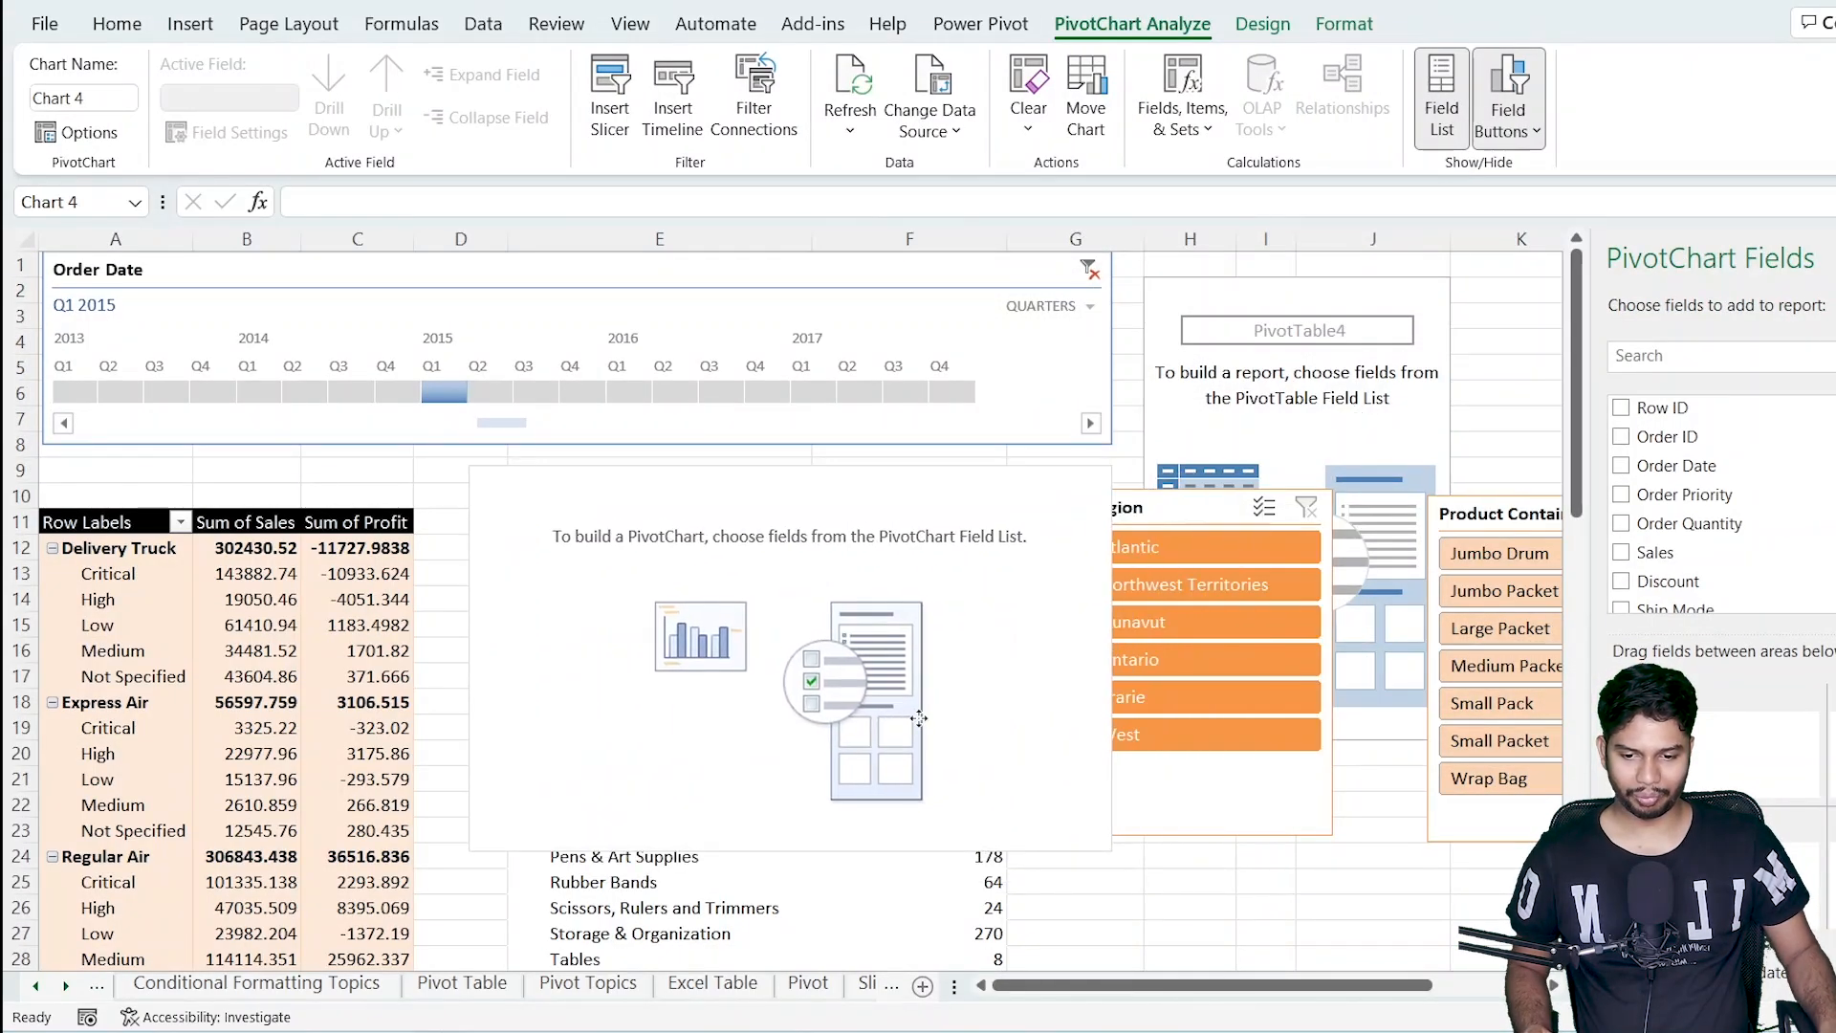
{"action": "scroll", "coordinate": [1785, 500], "scroll_direction": "down", "scroll_amount": 1}
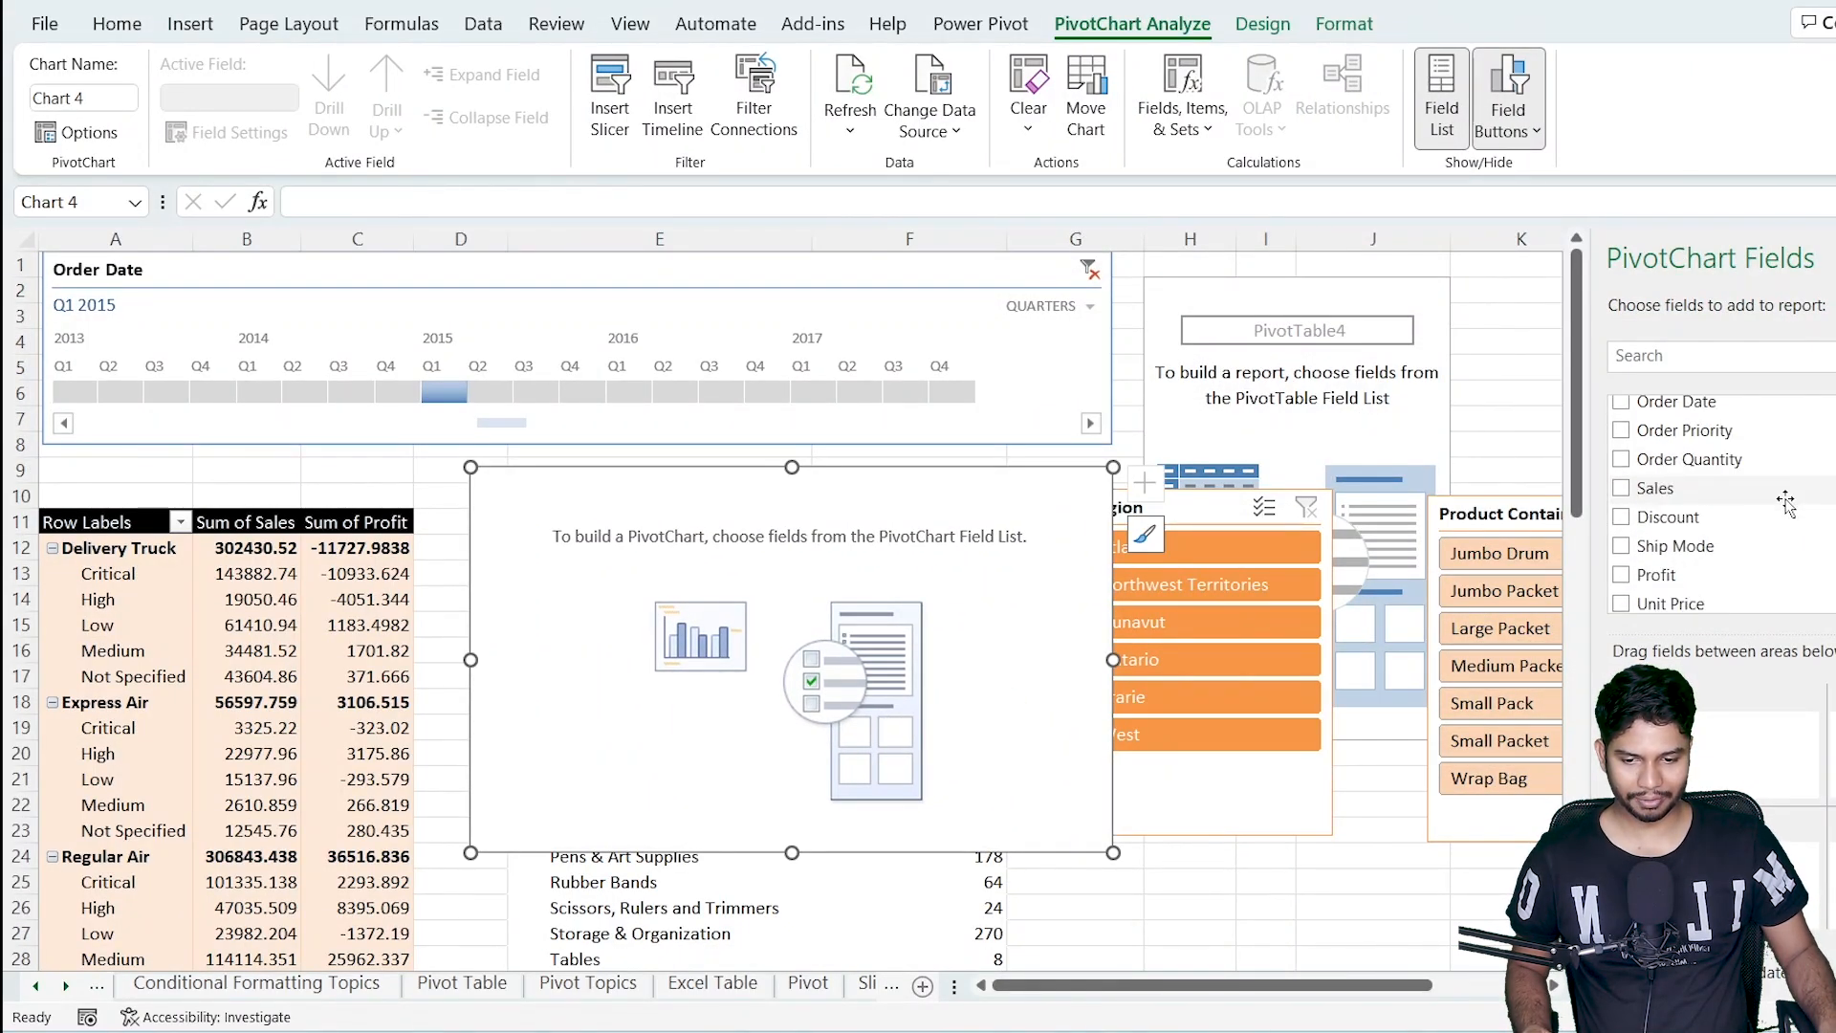
{"action": "scroll", "coordinate": [1786, 500], "scroll_direction": "down", "scroll_amount": 2}
{"action": "left_click", "coordinate": [1805, 561]}
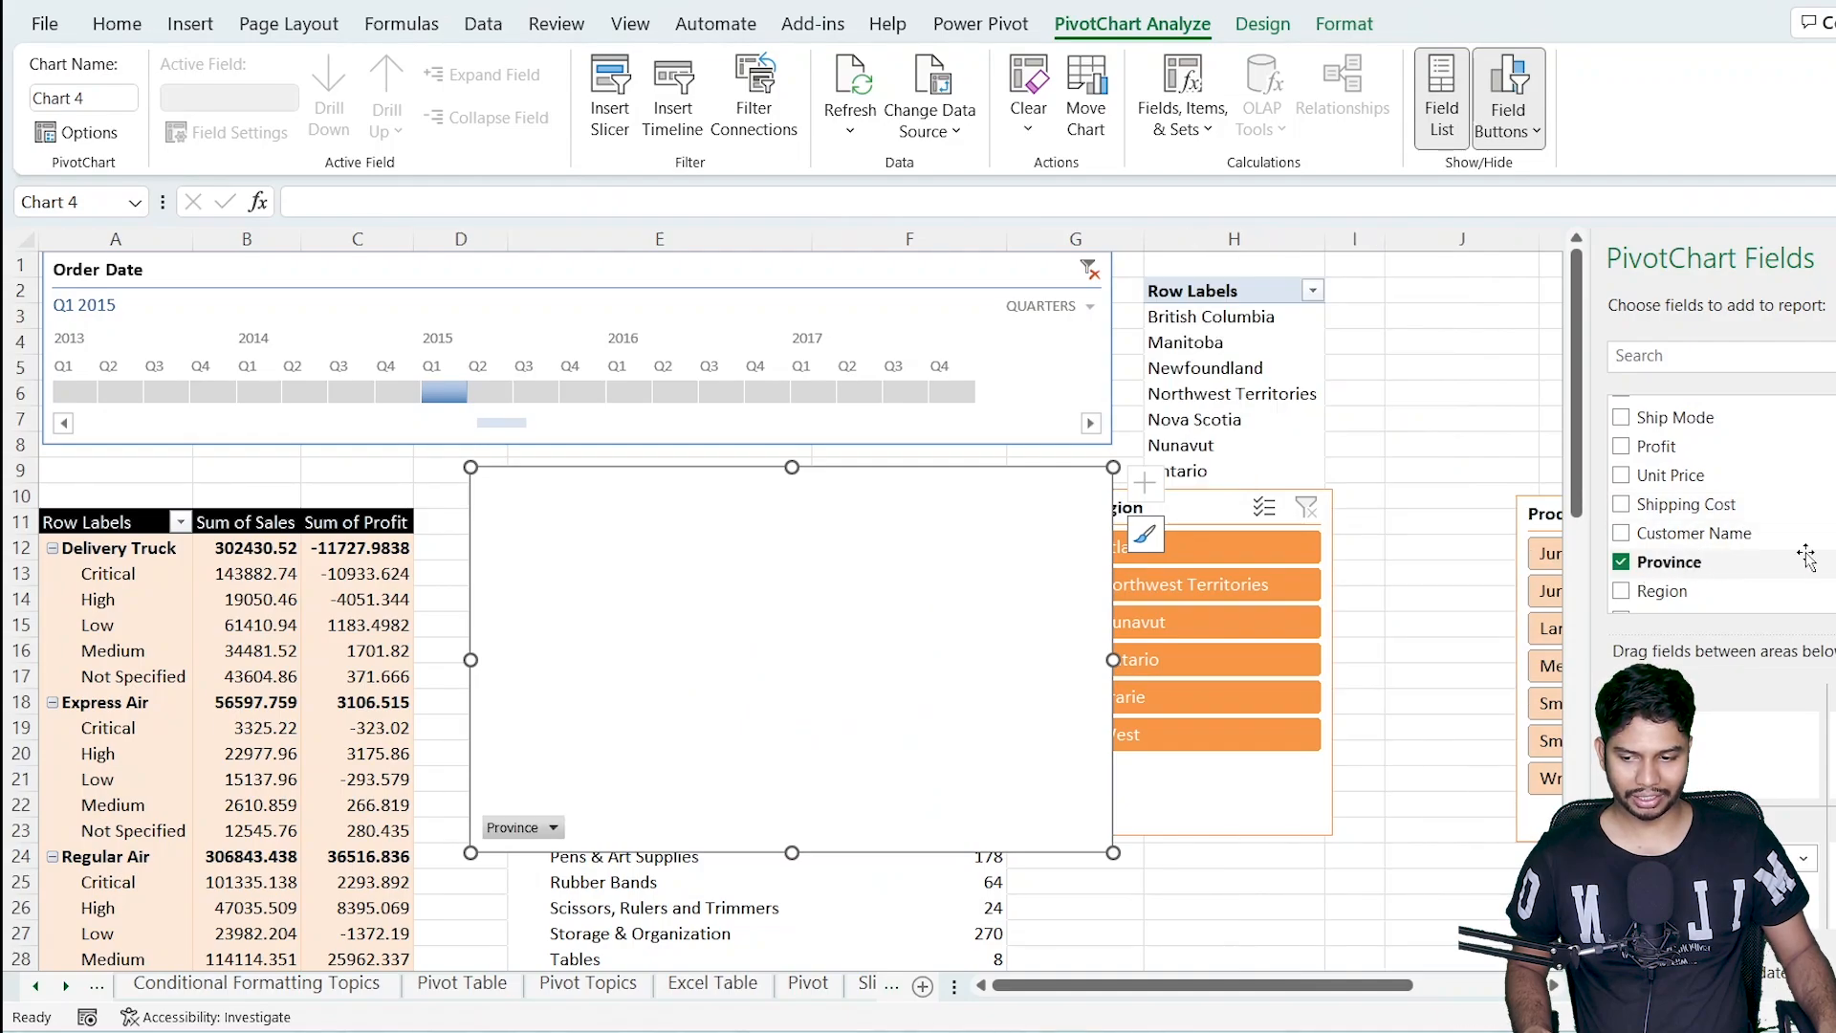
{"action": "scroll", "coordinate": [1769, 553], "scroll_direction": "up", "scroll_amount": 3}
{"action": "left_click", "coordinate": [1621, 523]}
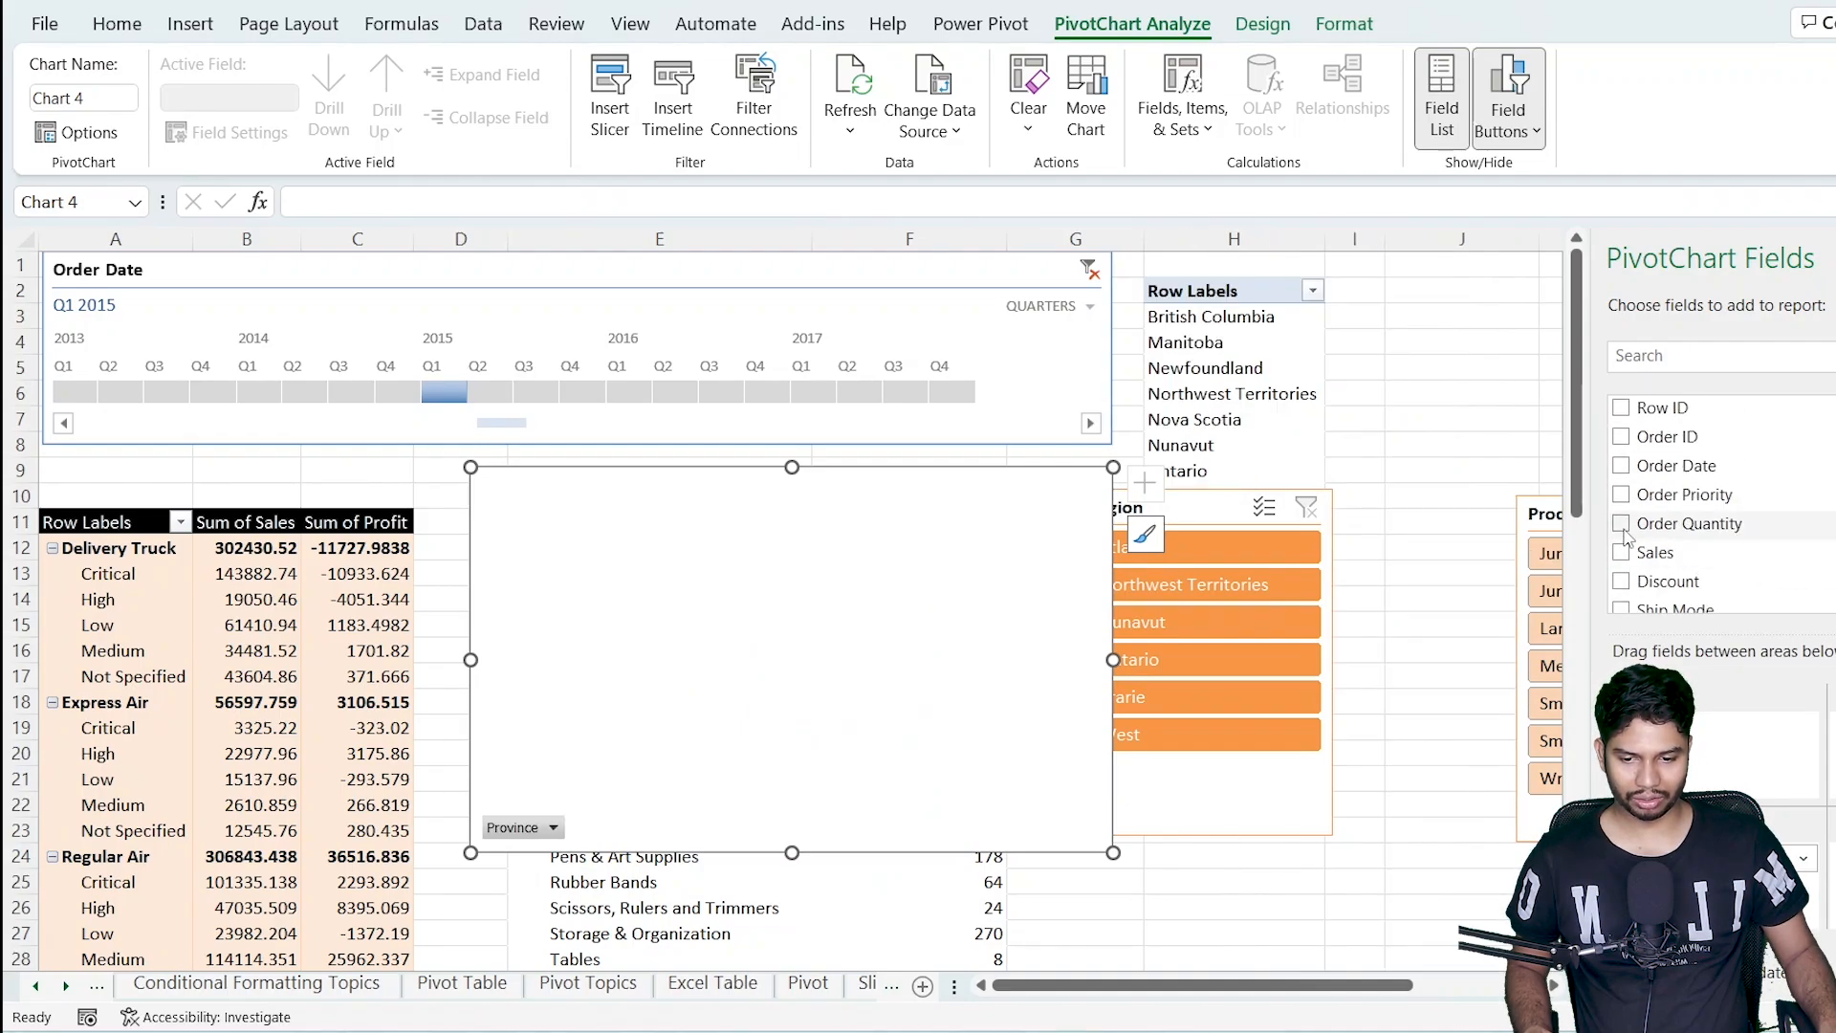
Move the PivotChart to the free area beside the new PivotTable and arrange the Region and Product Container slicers side by side below that table.
{"action": "left_click", "coordinate": [730, 703]}
{"action": "scroll", "coordinate": [729, 702], "scroll_direction": "right", "scroll_amount": 1}
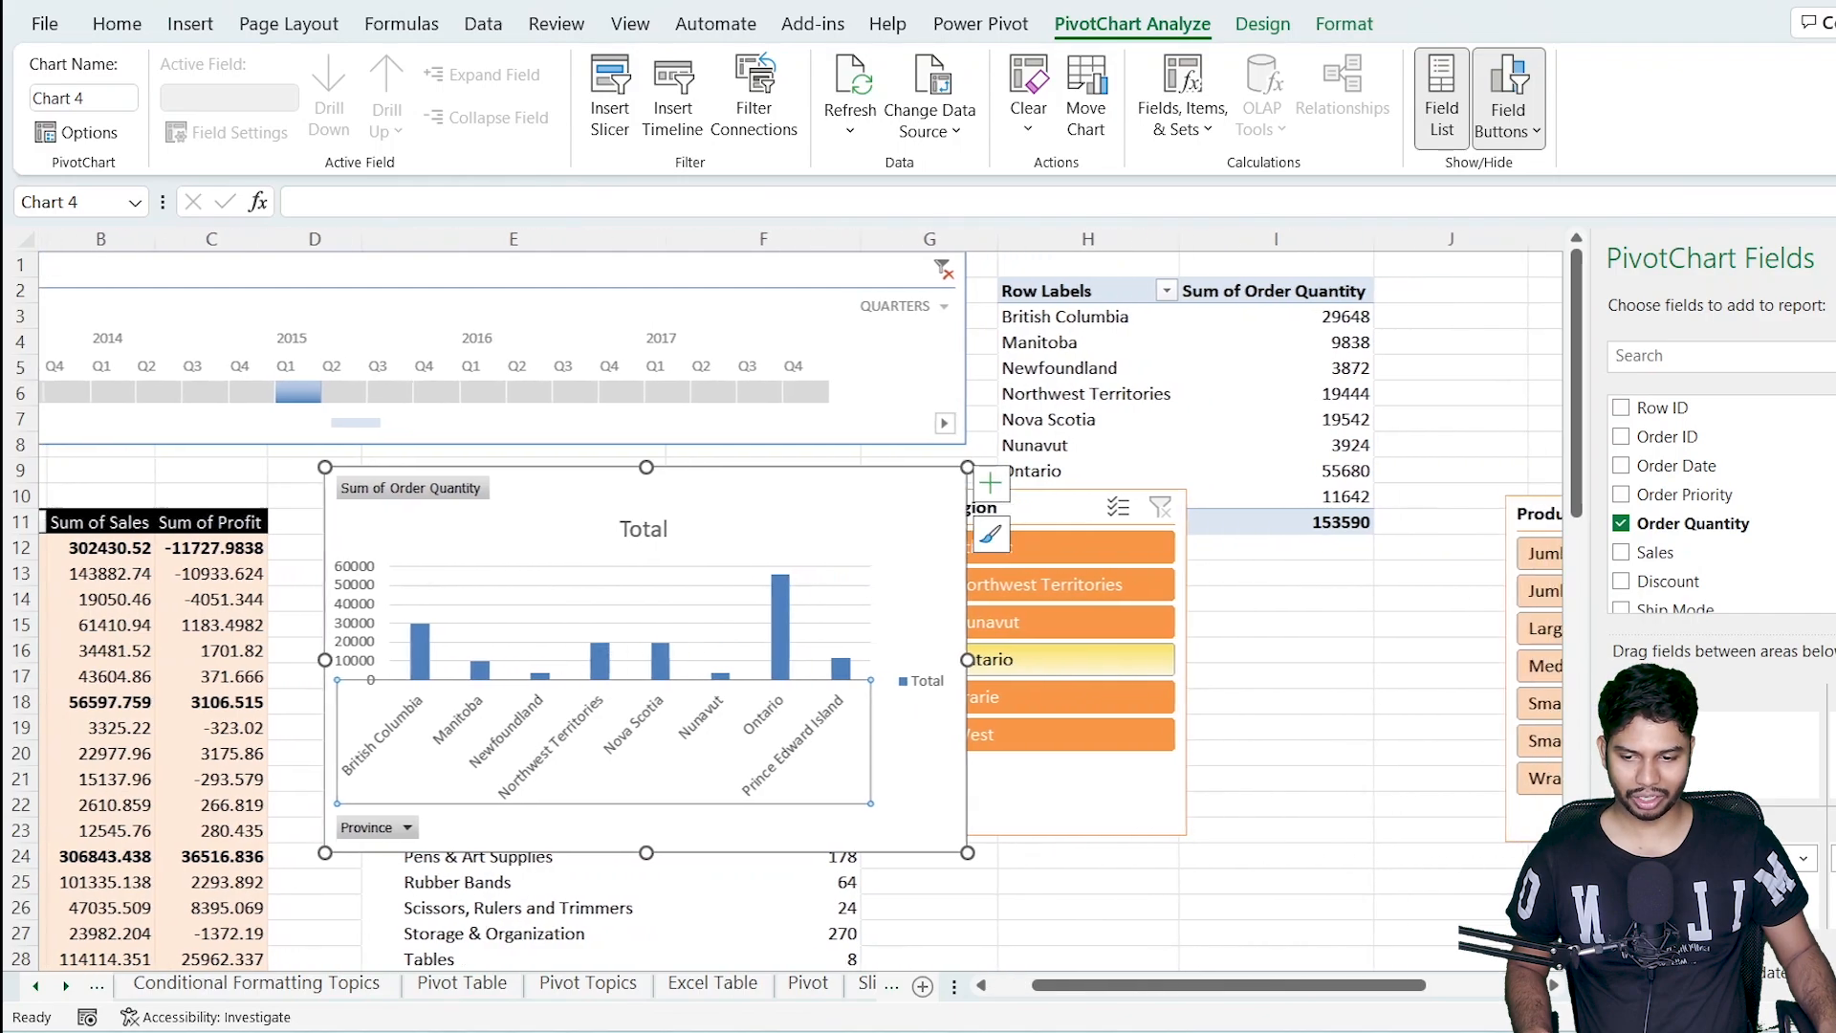
{"action": "left_click_drag", "start_coordinate": [1186, 986], "coordinate": [1358, 995]}
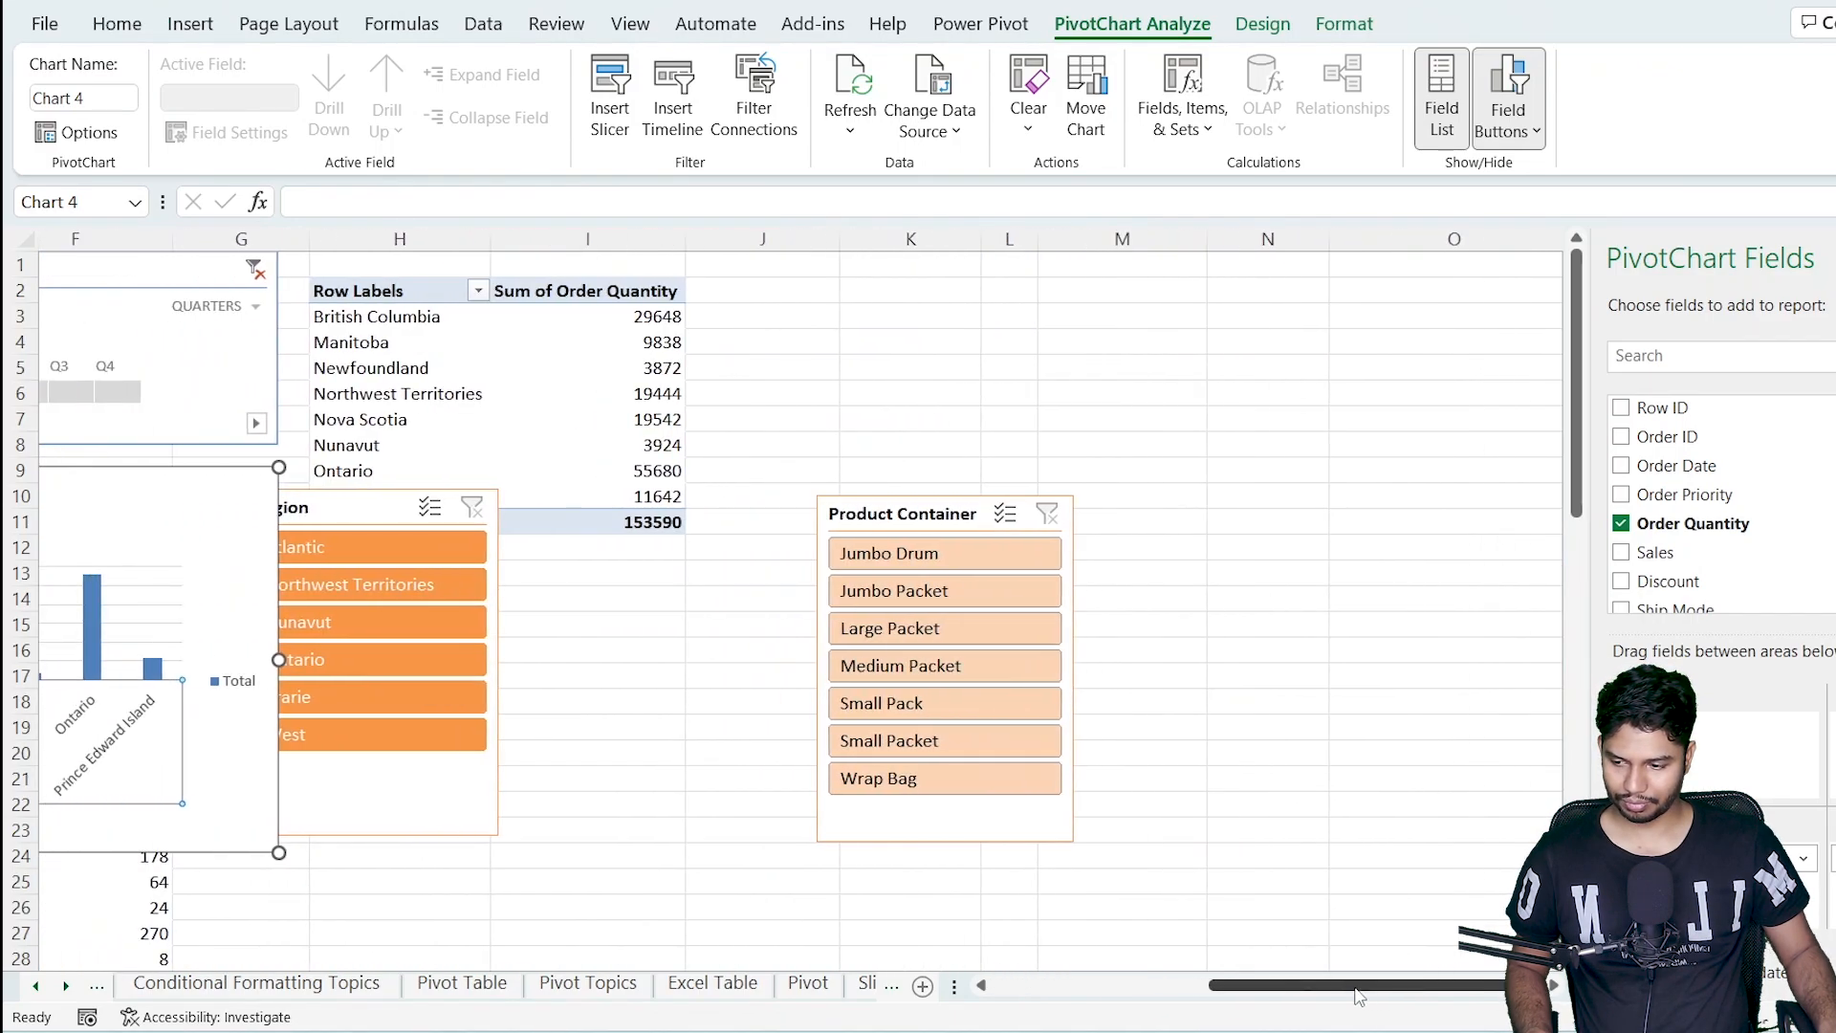
{"action": "left_click_drag", "start_coordinate": [221, 492], "coordinate": [1450, 309]}
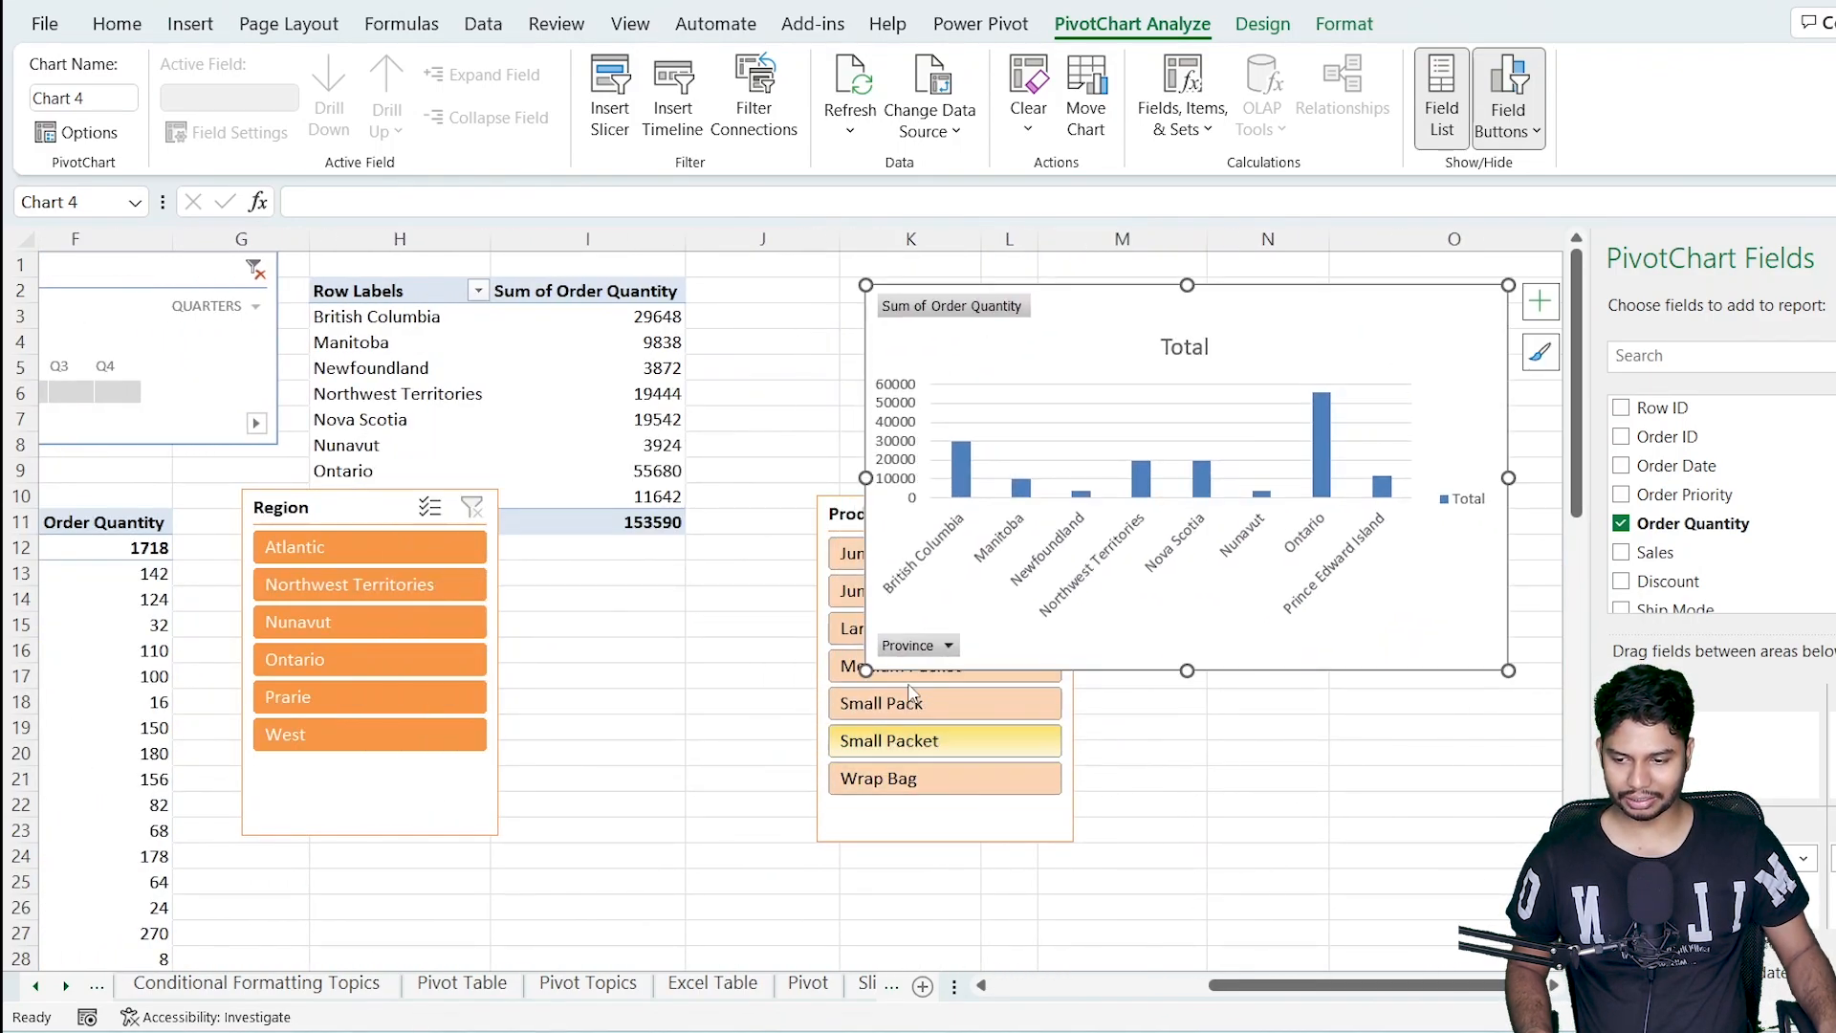
{"action": "left_click_drag", "start_coordinate": [813, 511], "coordinate": [688, 594]}
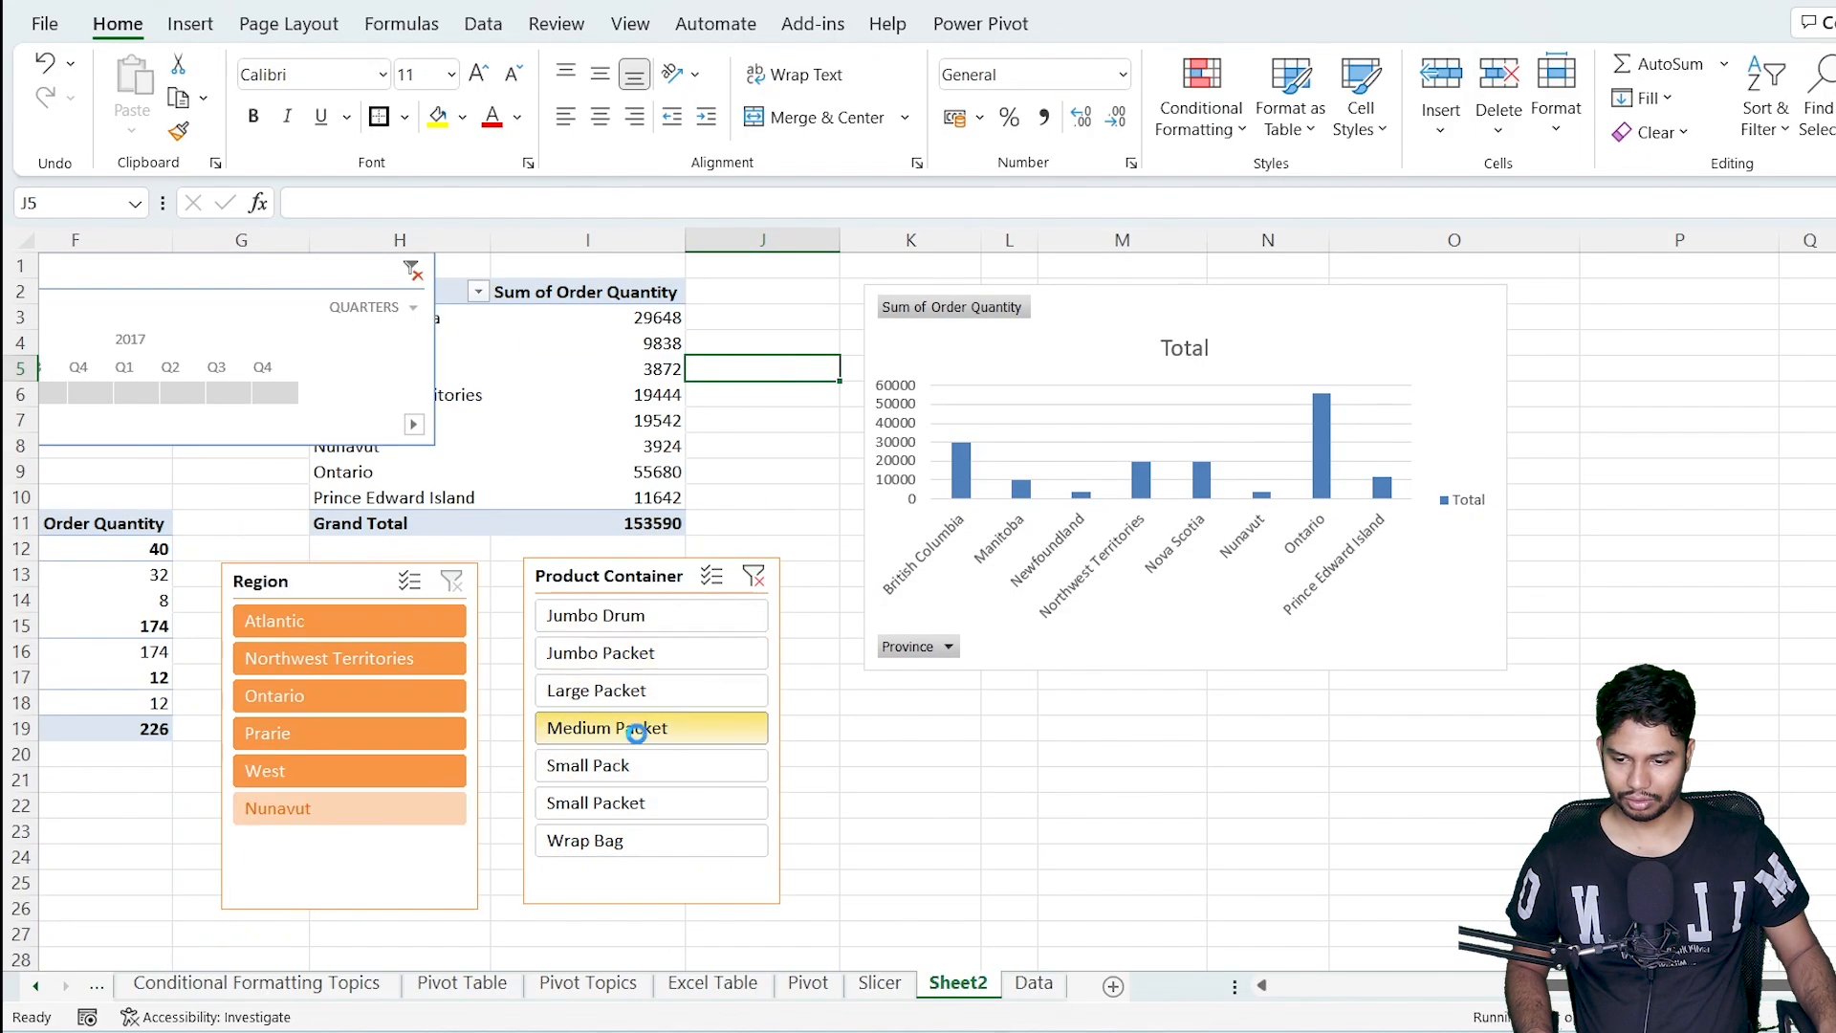
Filter the Product Container slicer by Large Packet and connect the slicer to PivotTable4 as well through its report connections.
{"action": "left_click", "coordinate": [631, 701]}
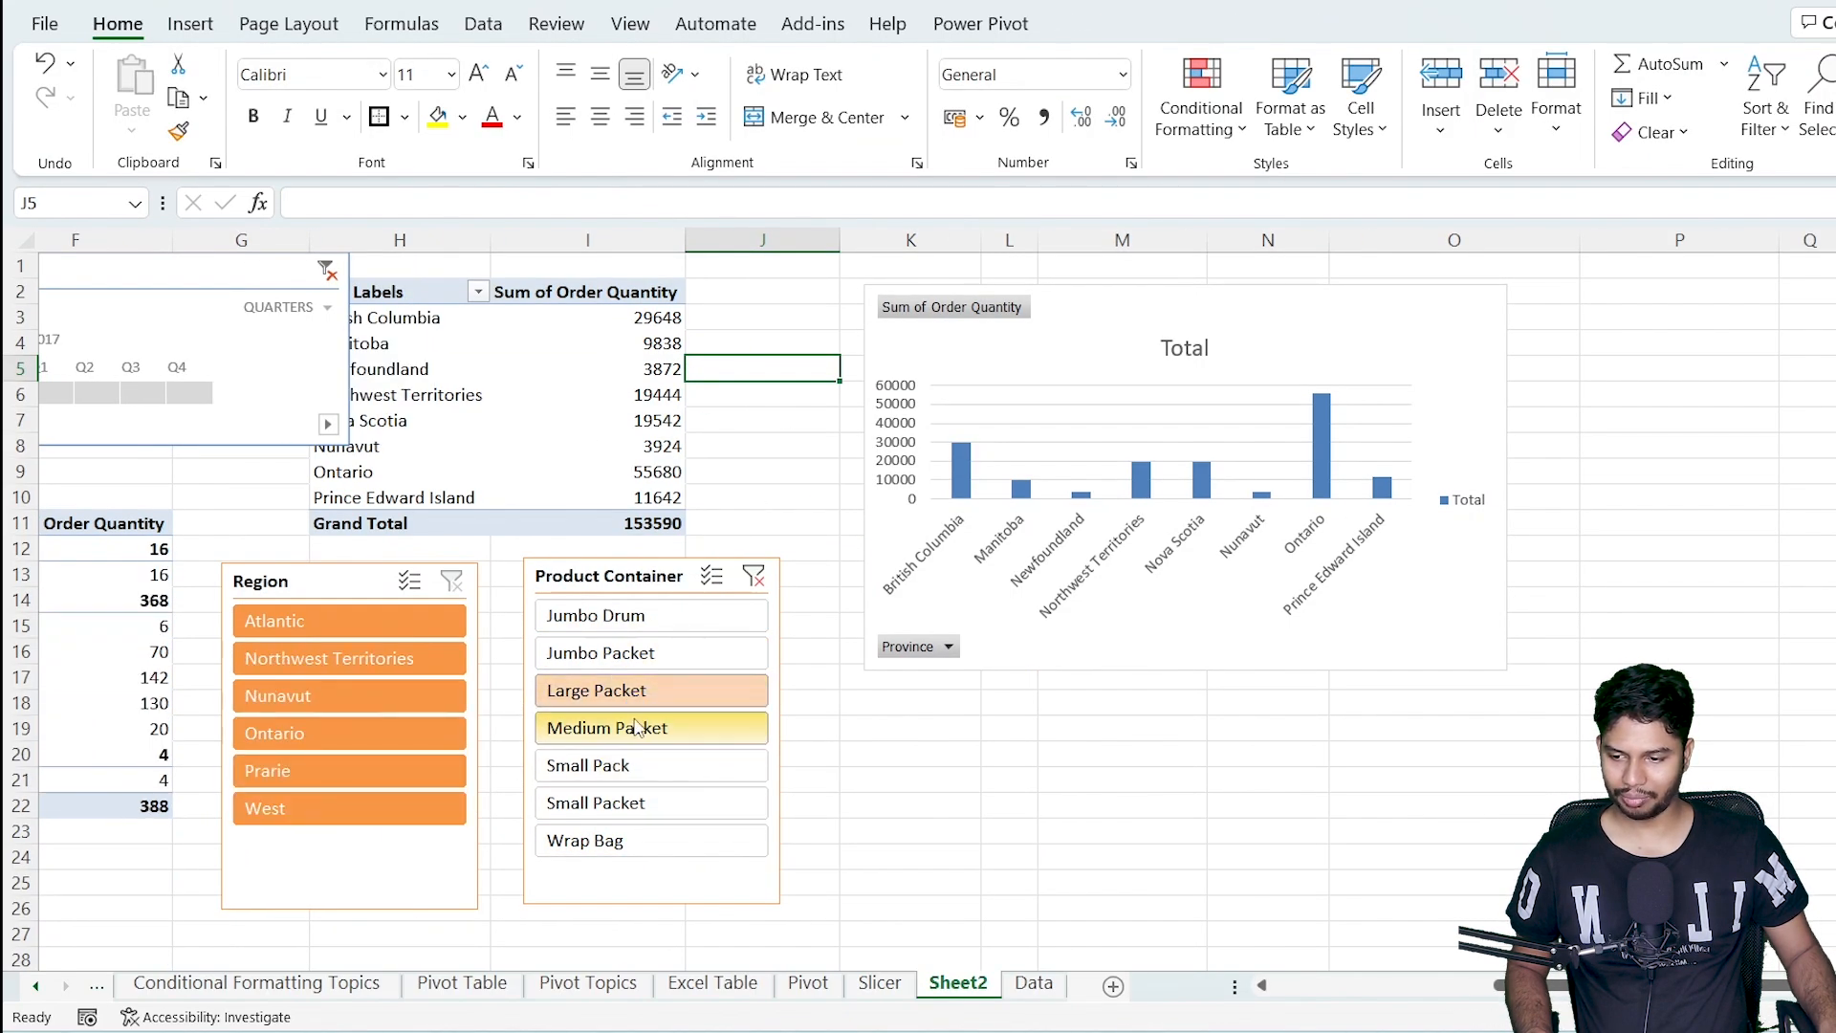
{"action": "left_click", "coordinate": [645, 582]}
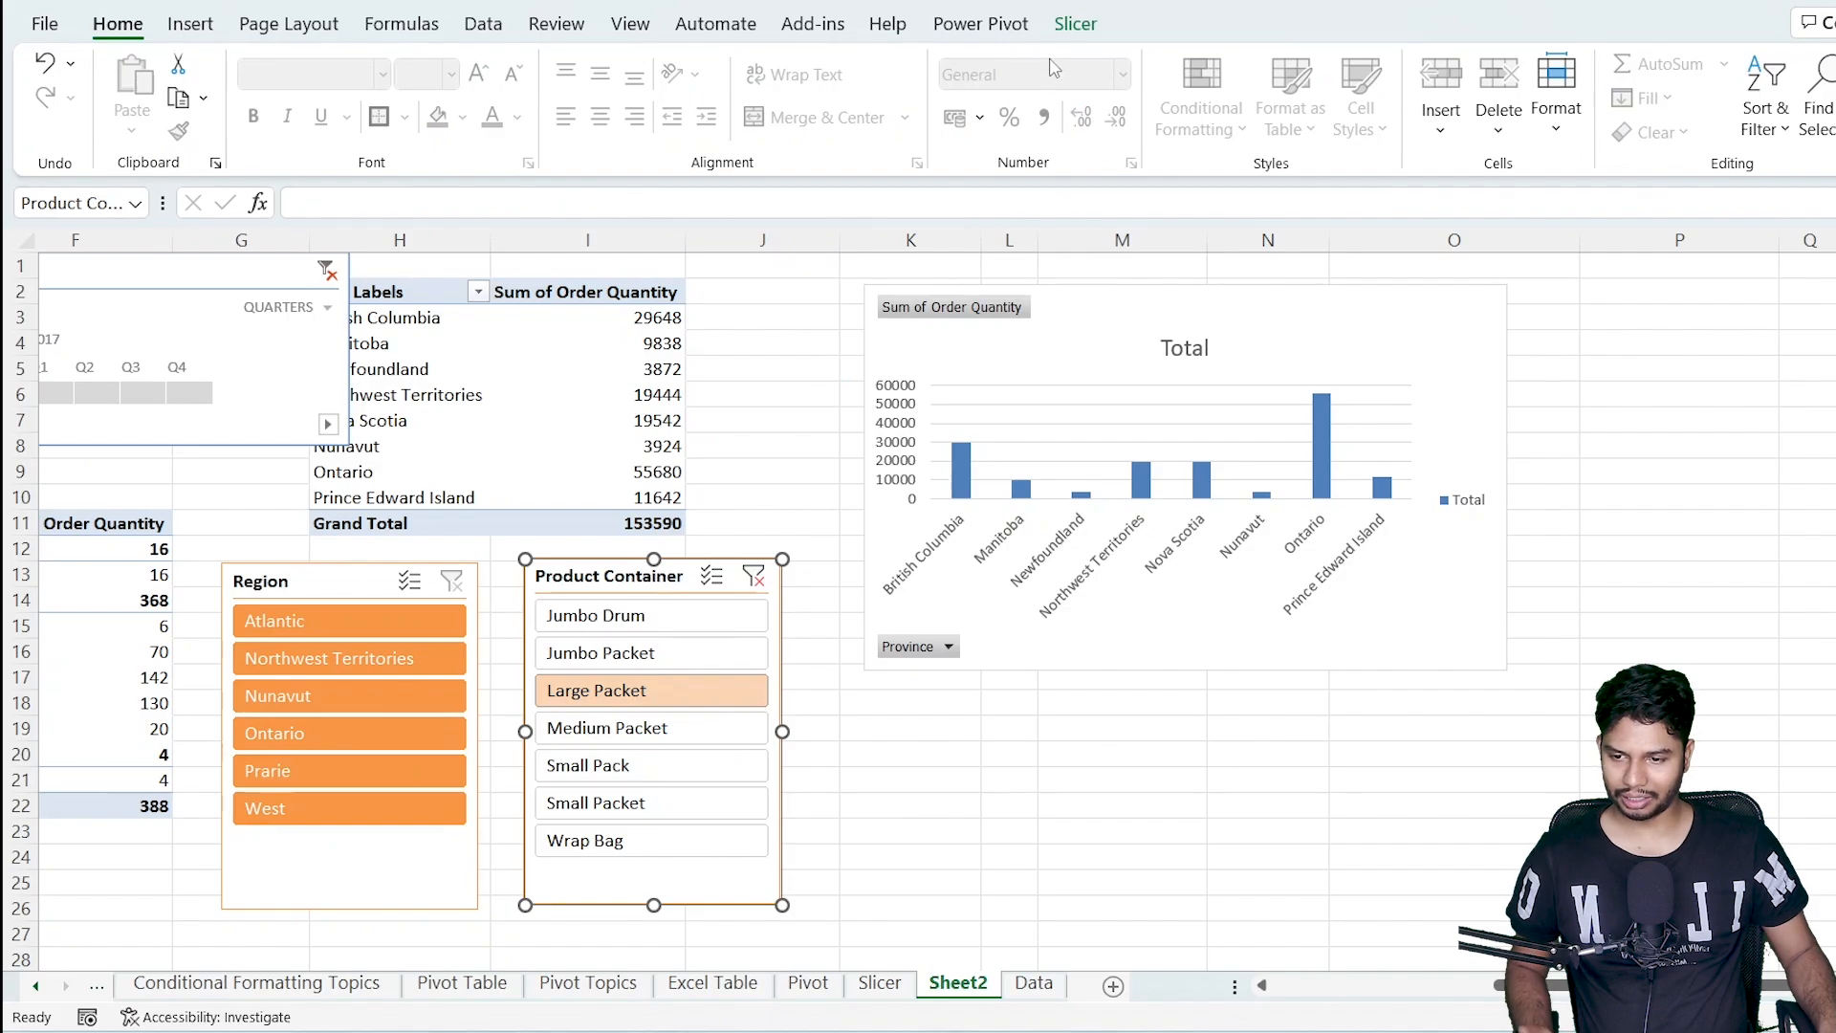
{"action": "left_click", "coordinate": [1073, 25]}
{"action": "left_click", "coordinate": [239, 100]}
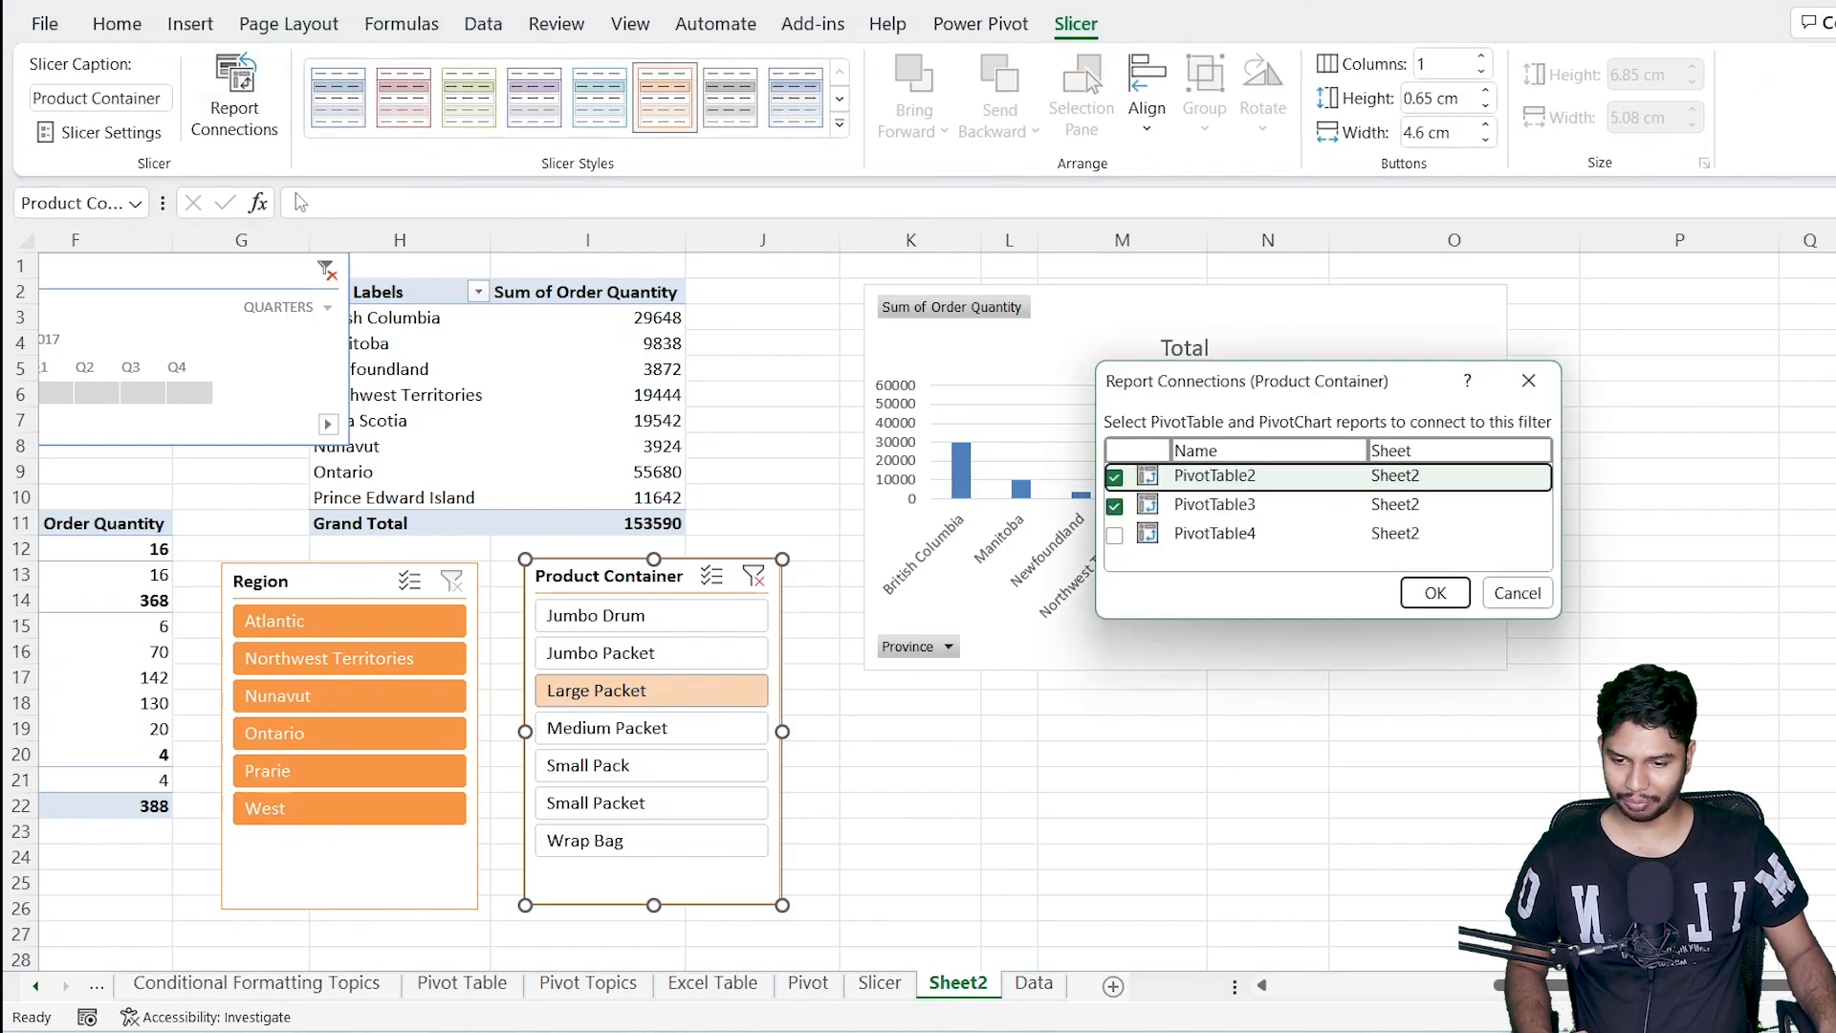
{"action": "left_click", "coordinate": [1114, 534]}
{"action": "left_click", "coordinate": [1436, 594]}
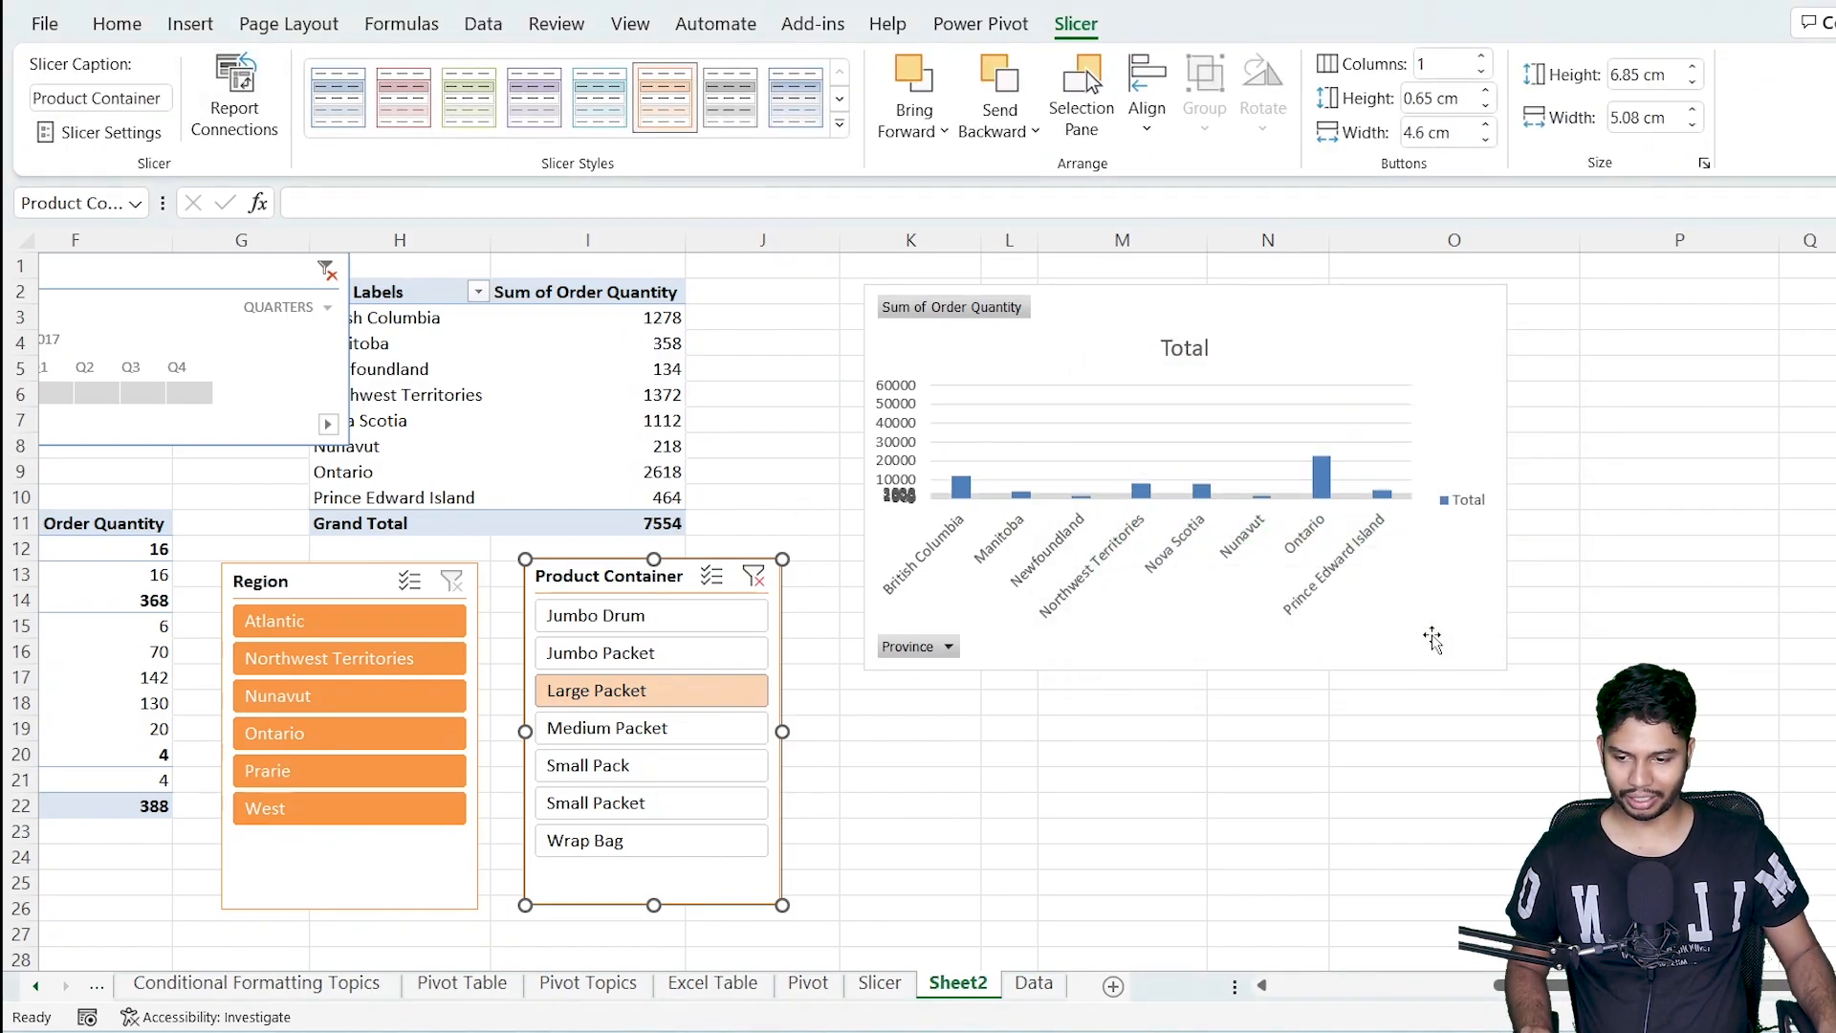
Filter the Product Container slicer by Medium Packet, Large Packet and finally Jumbo Drum, and filter the Region slicer by Atlantic.
{"action": "left_click", "coordinate": [636, 729]}
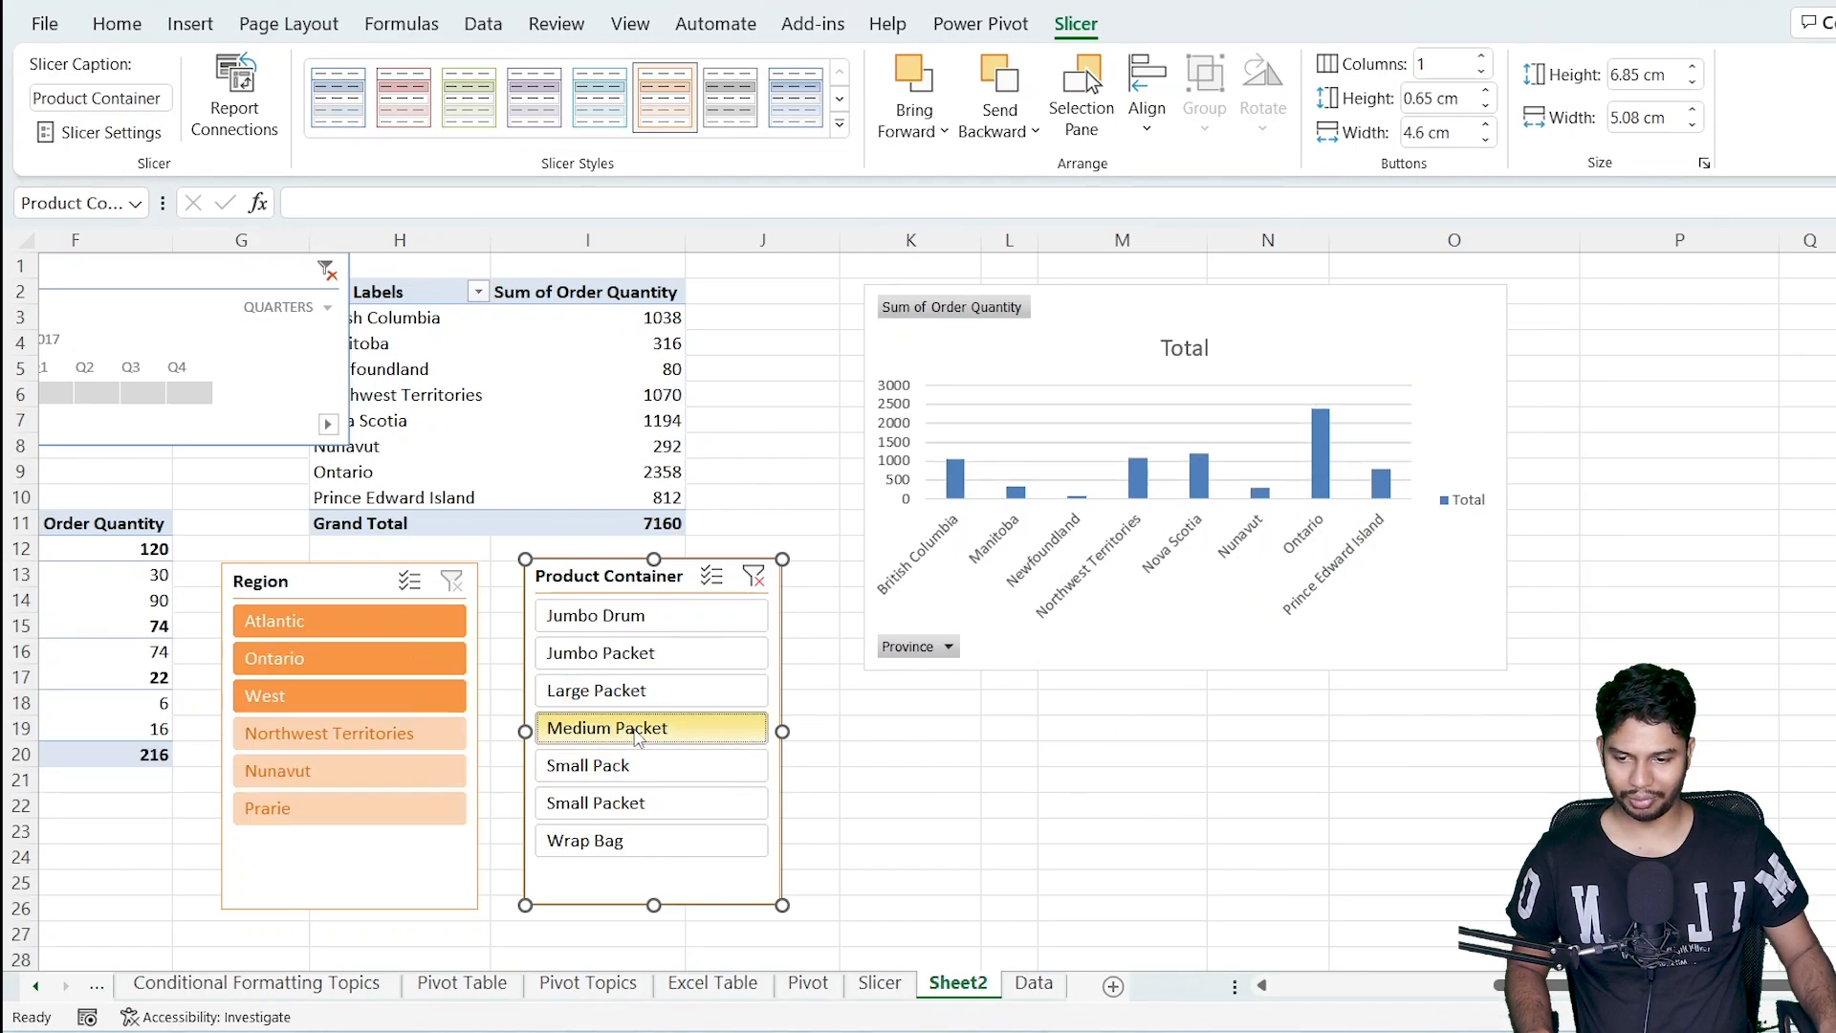
{"action": "left_click", "coordinate": [664, 691]}
{"action": "left_click", "coordinate": [621, 615]}
{"action": "left_click", "coordinate": [399, 631]}
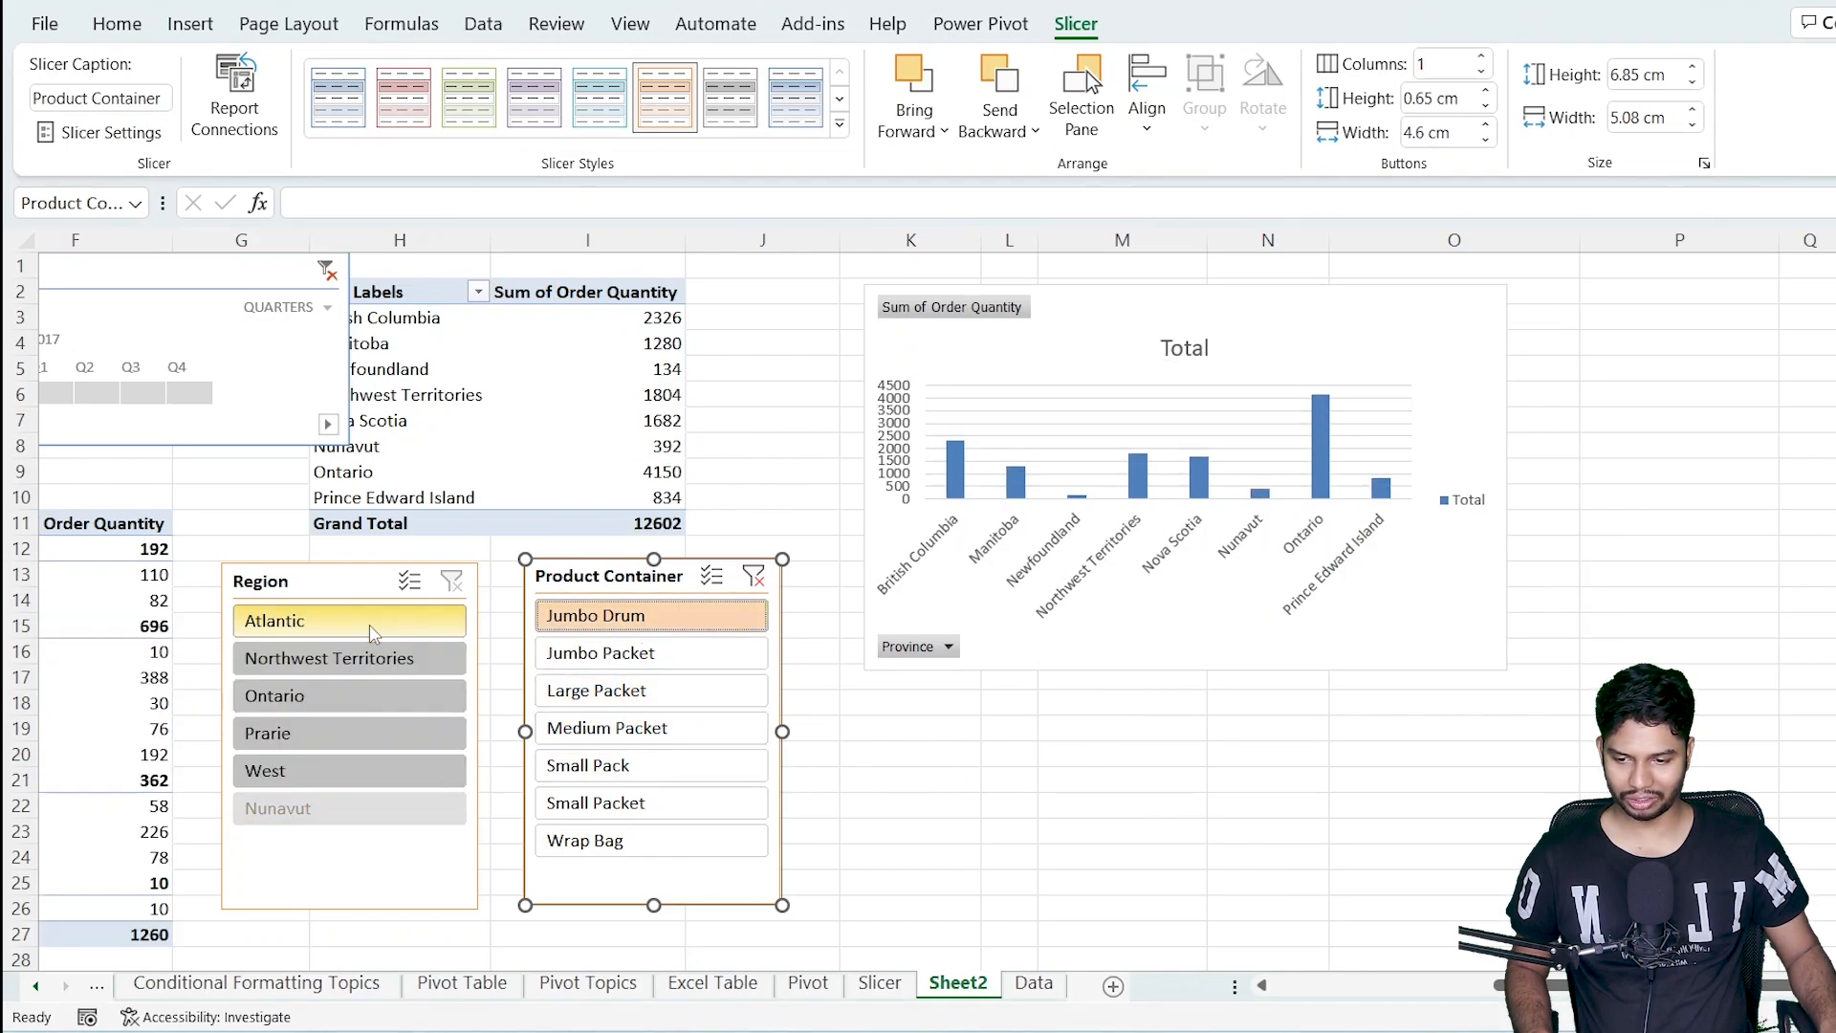
{"action": "left_click", "coordinate": [878, 881]}
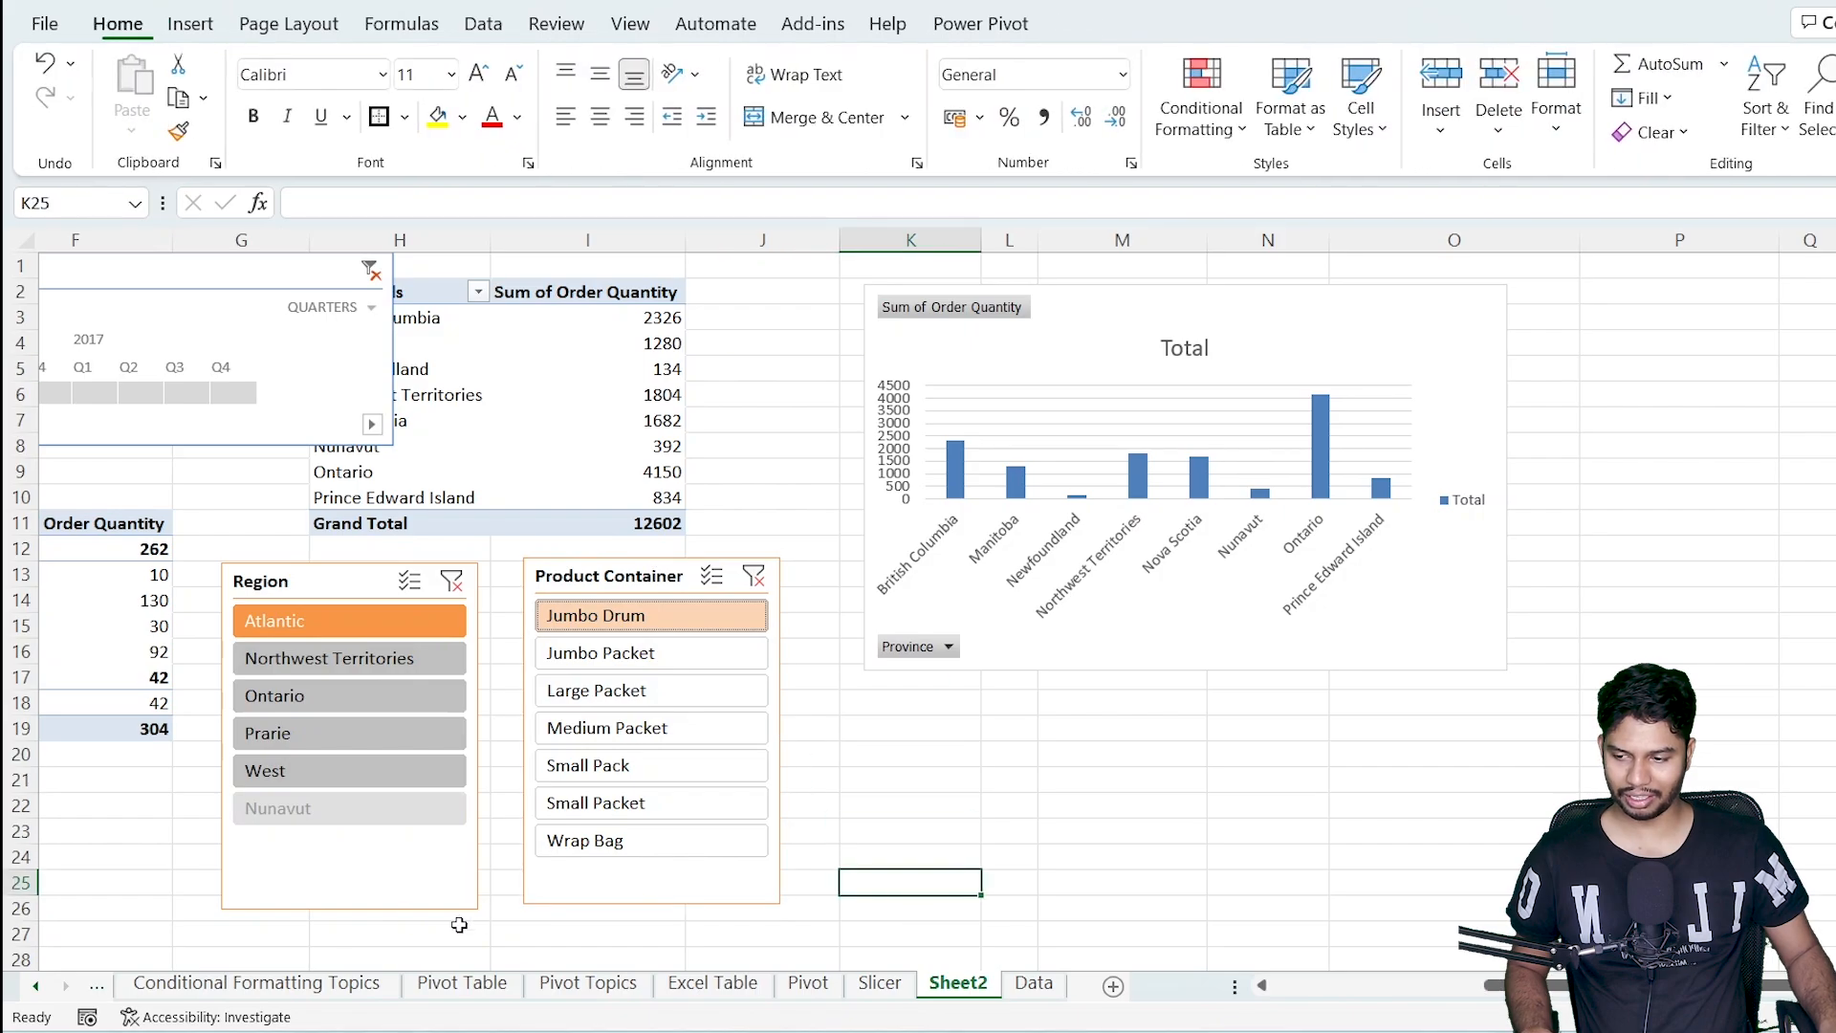
Connect the Region slicer to PivotTable4 as well through its report connections.
{"action": "left_click", "coordinate": [382, 866]}
{"action": "left_click", "coordinate": [235, 96]}
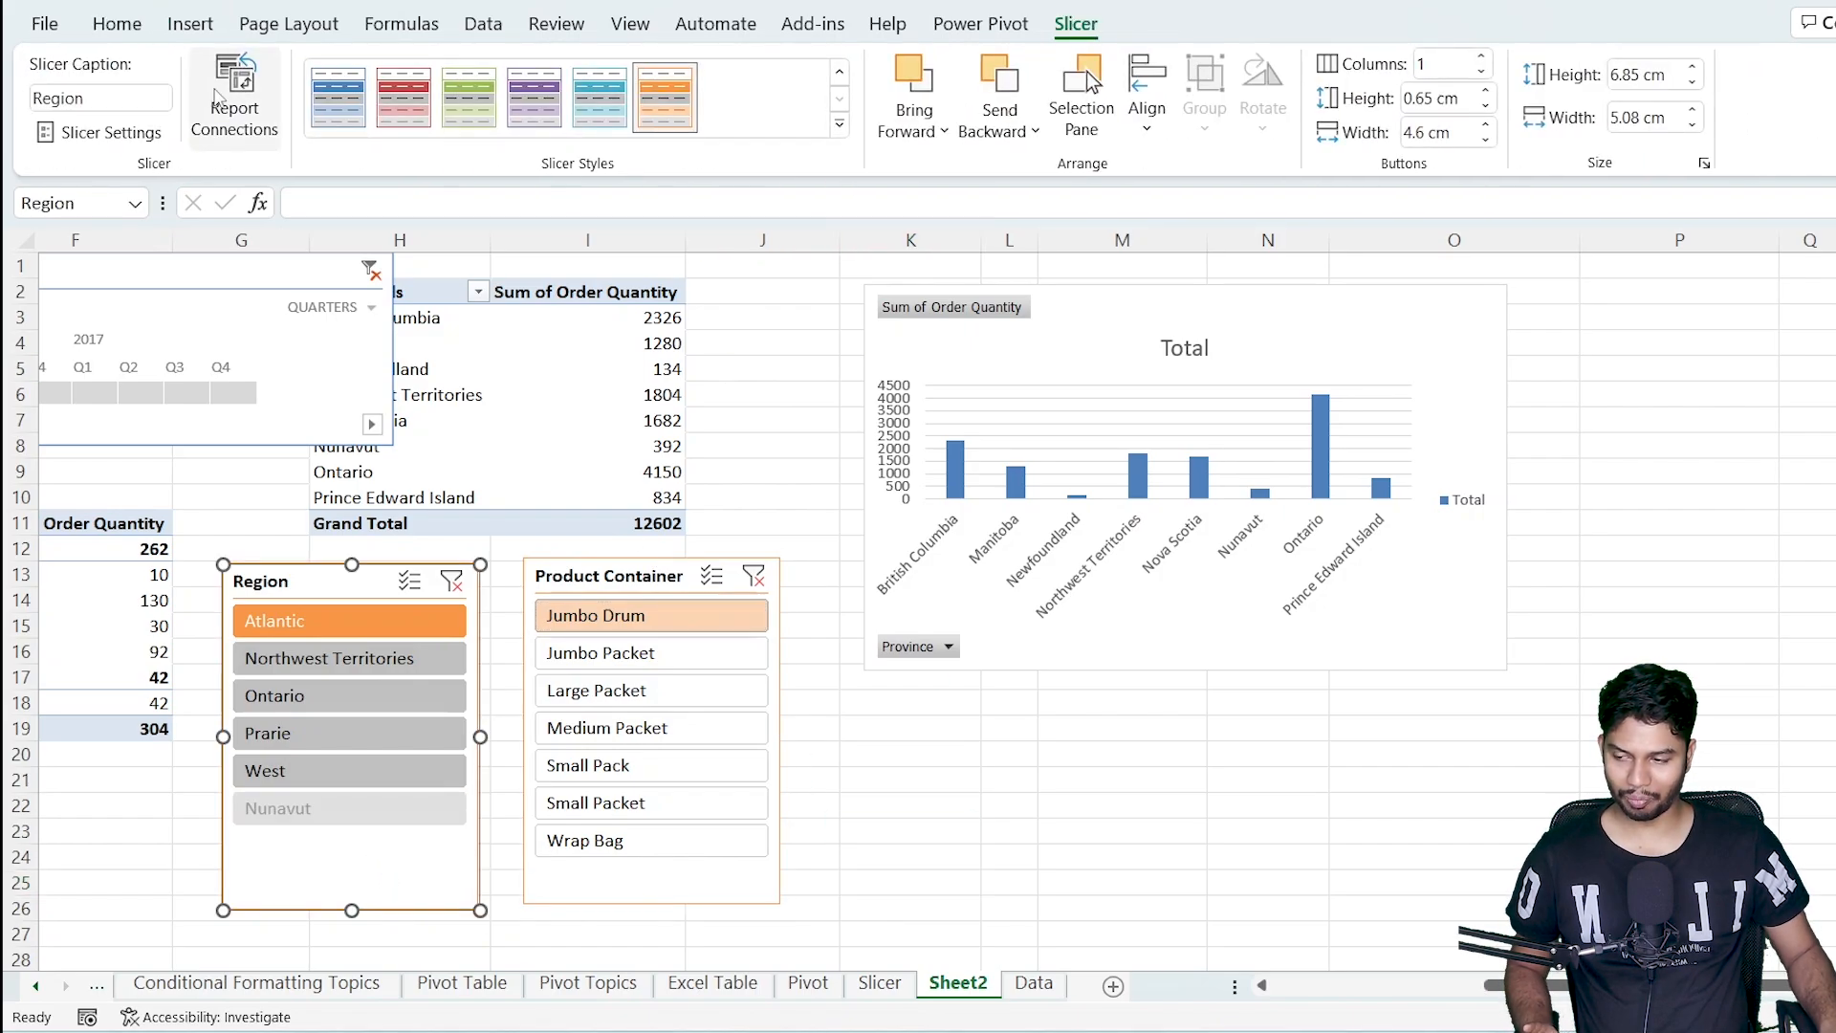
{"action": "left_click", "coordinate": [1115, 535]}
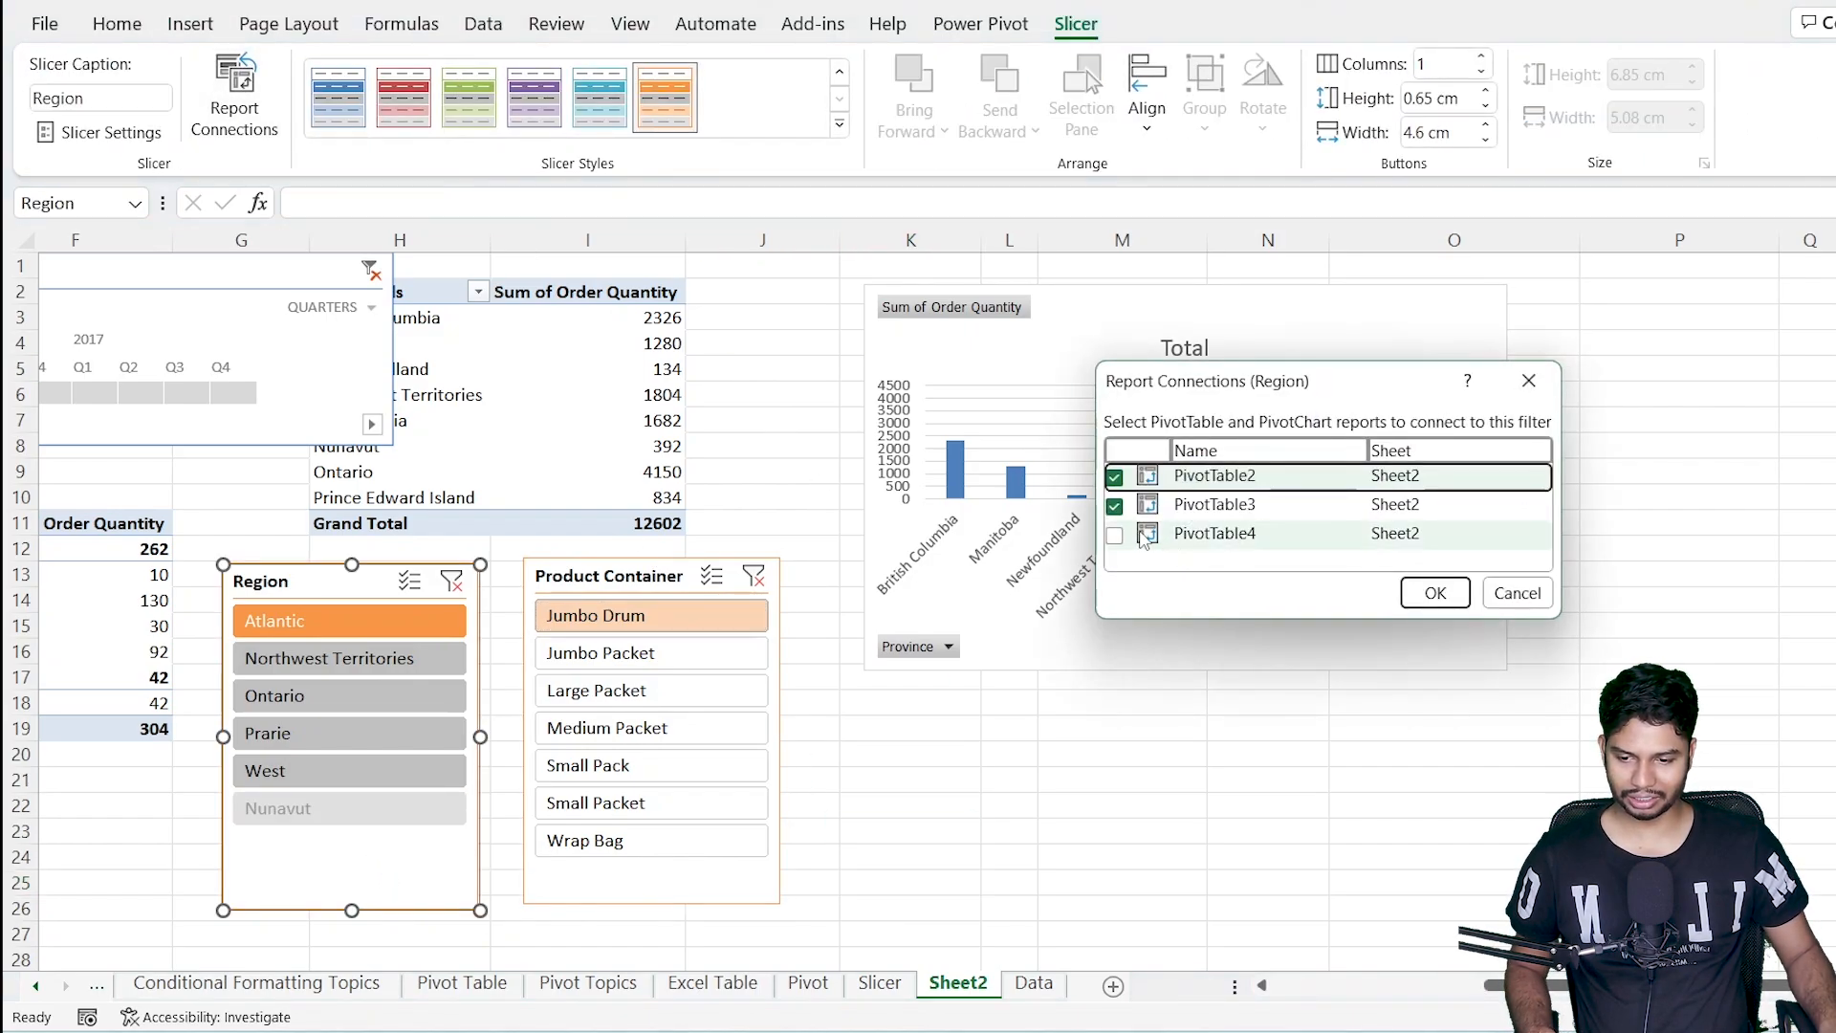
{"action": "left_click", "coordinate": [1436, 593]}
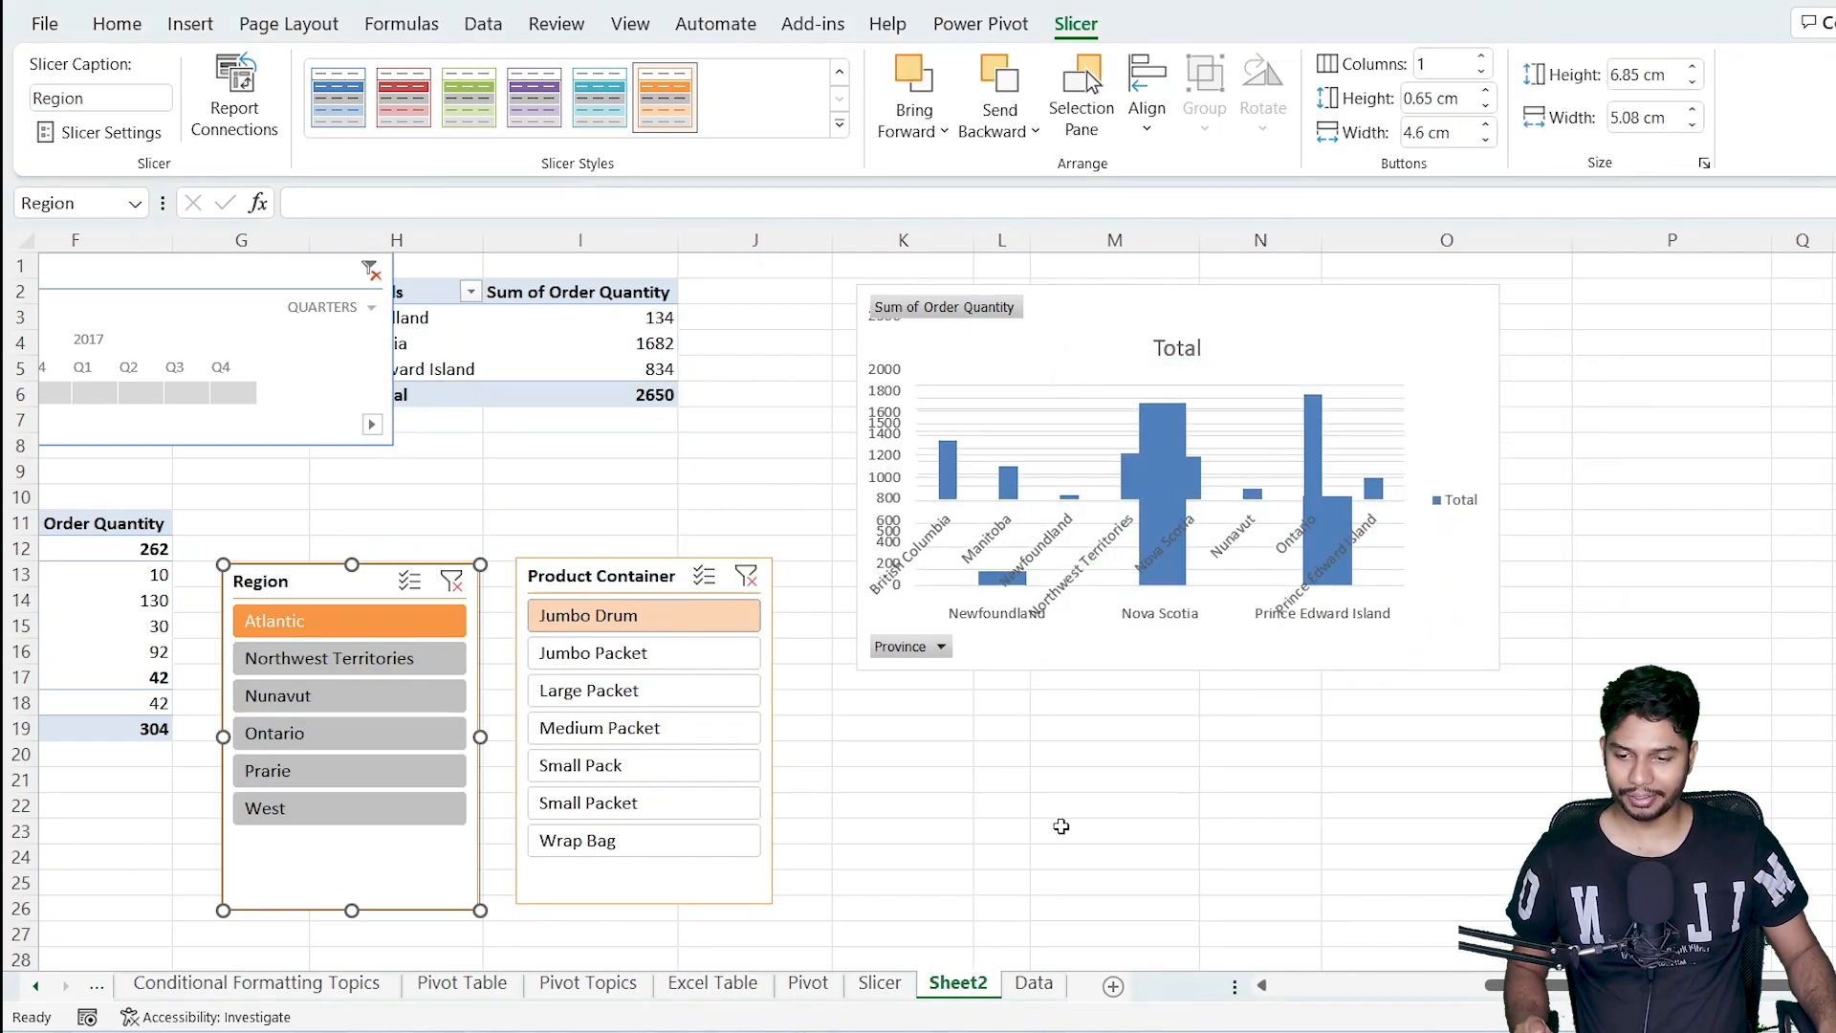